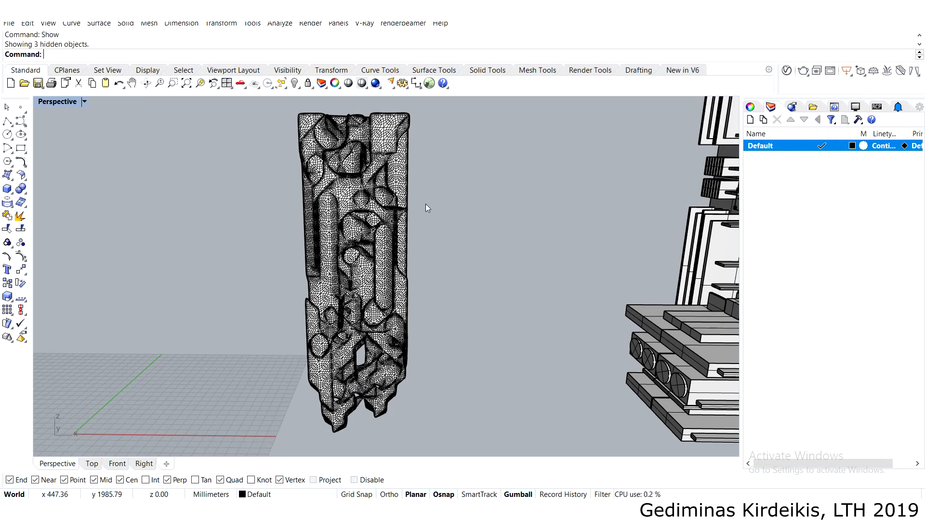
Examine the tall column mesh and the blocky polysurface building beside it from several angles and distances.
right_click_drag(371, 233, 323, 237)
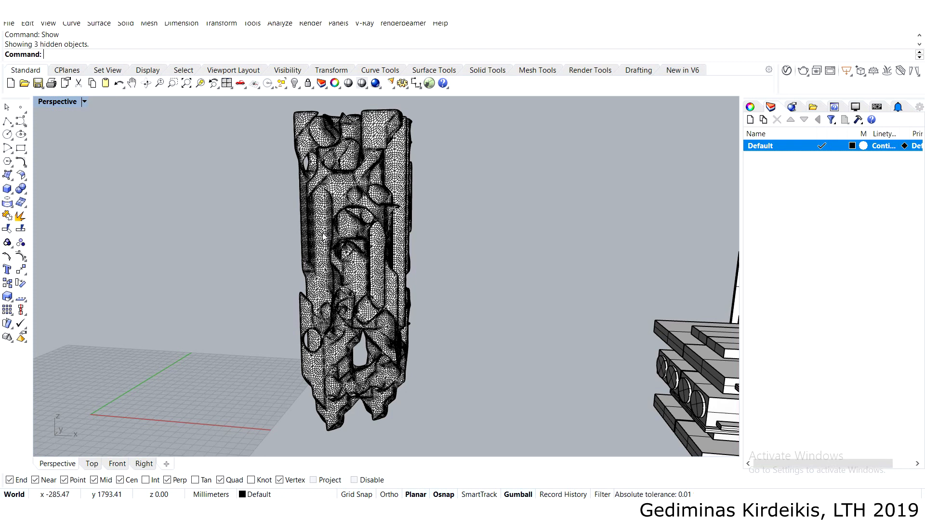
right_click_drag(324, 237, 395, 194)
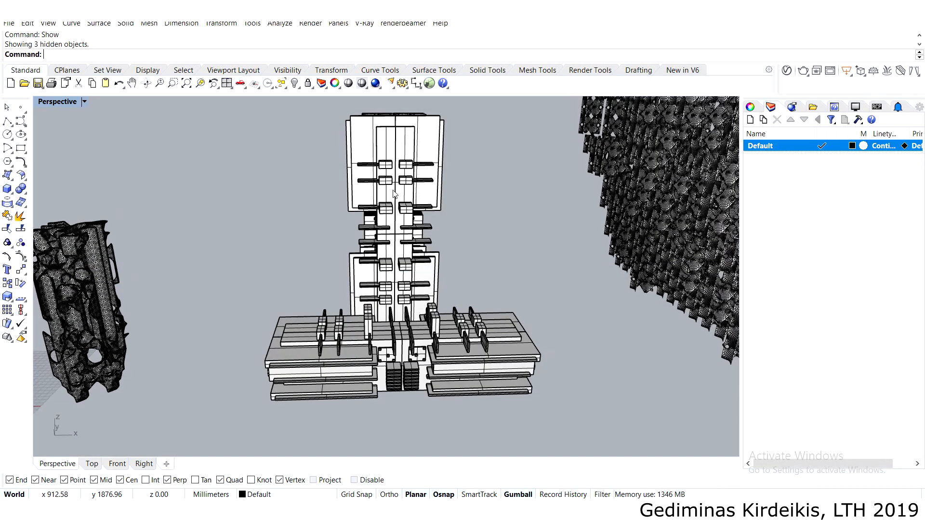
scroll(318, 344, "up", 6)
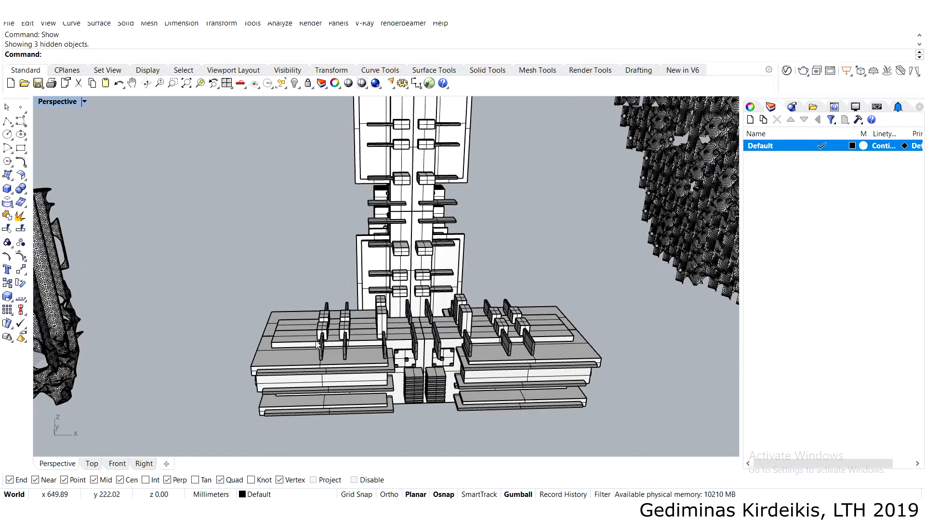
right_click_drag(318, 344, 361, 350)
scroll(359, 350, "up", 4)
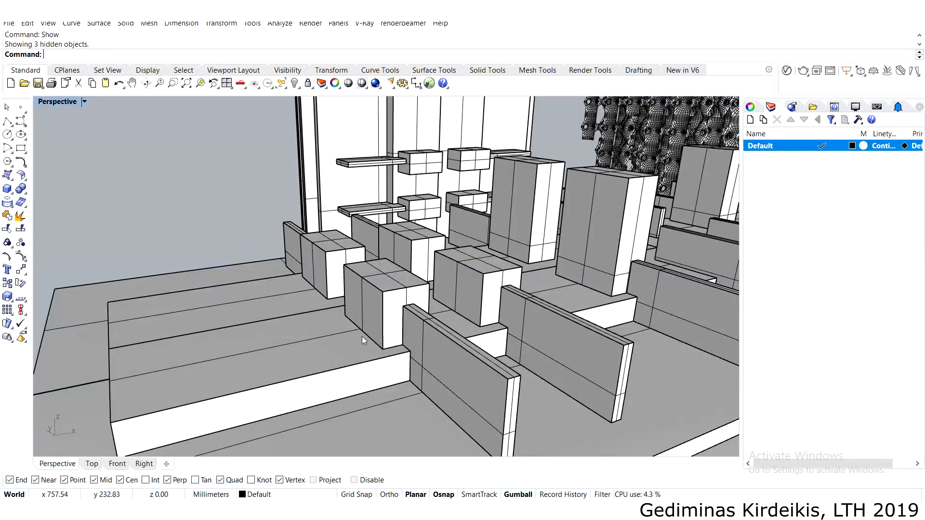
scroll(372, 301, "down", 4)
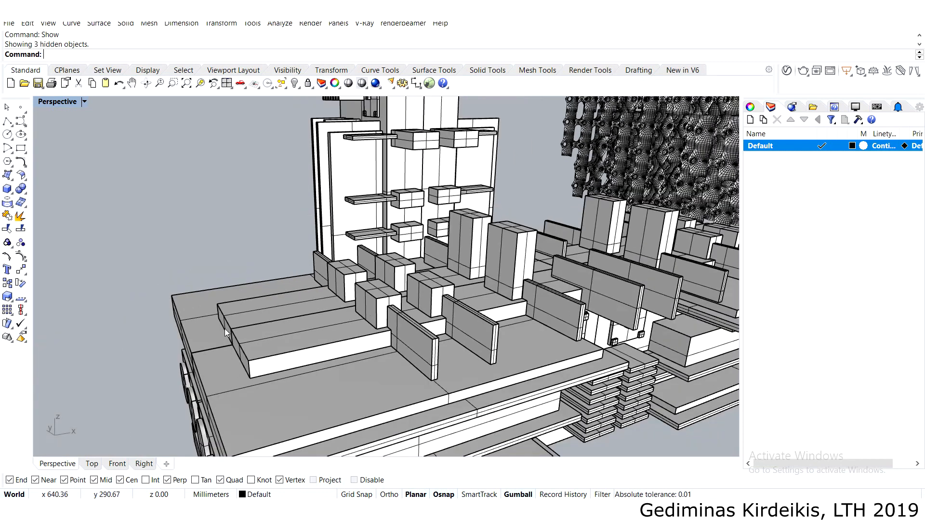
right_click_drag(251, 331, 225, 334)
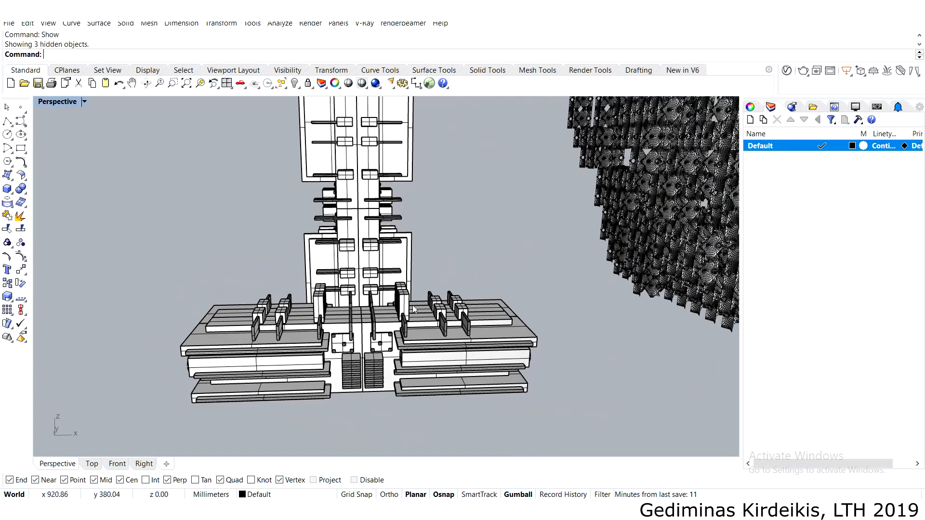
right_click_drag(414, 310, 316, 338)
Examine the overall form of the large perforated mesh structure from above and from its sides.
scroll(509, 280, "down", 8)
right_click_drag(509, 280, 350, 250)
scroll(350, 249, "up", 8)
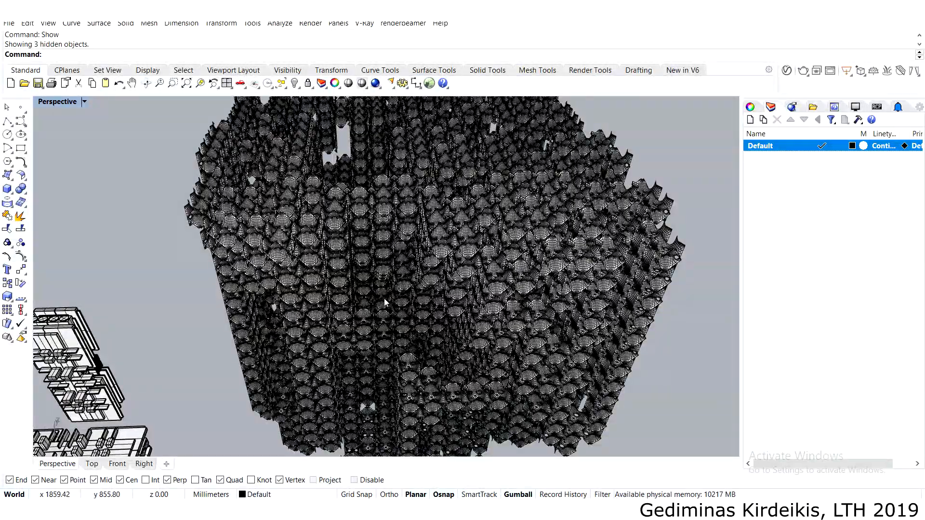
scroll(243, 266, "up", 3)
right_click_drag(250, 276, 314, 253)
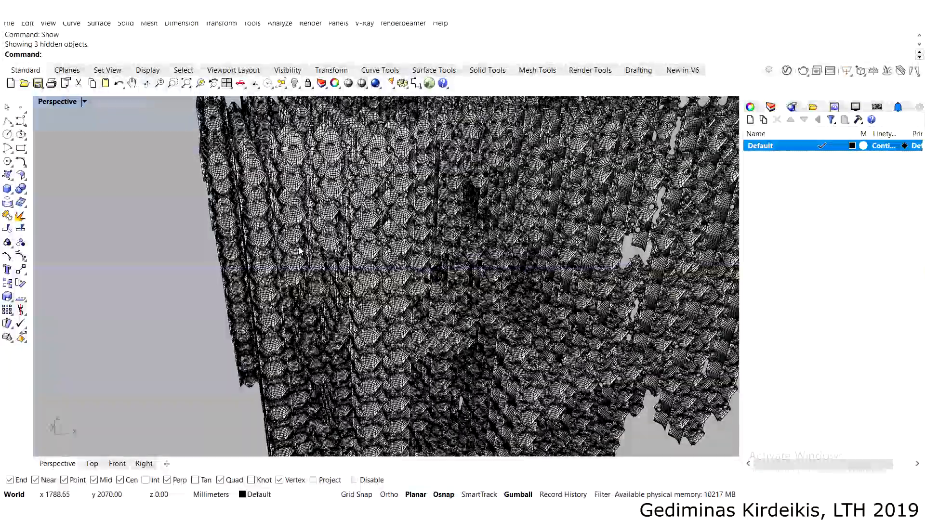
scroll(374, 242, "up", 2)
right_click_drag(373, 241, 361, 170)
scroll(375, 249, "up", 4)
scroll(444, 248, "down", 4)
scroll(415, 248, "down", 2)
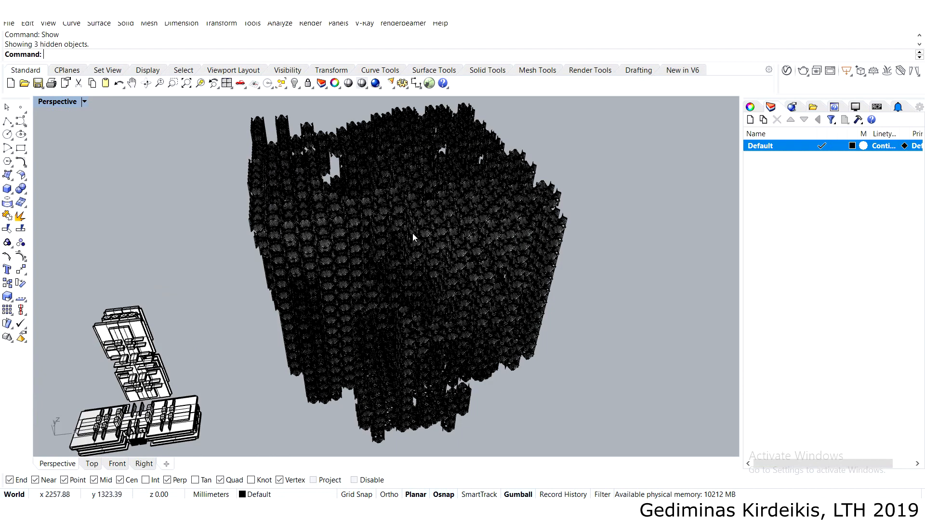
right_click_drag(412, 233, 390, 217)
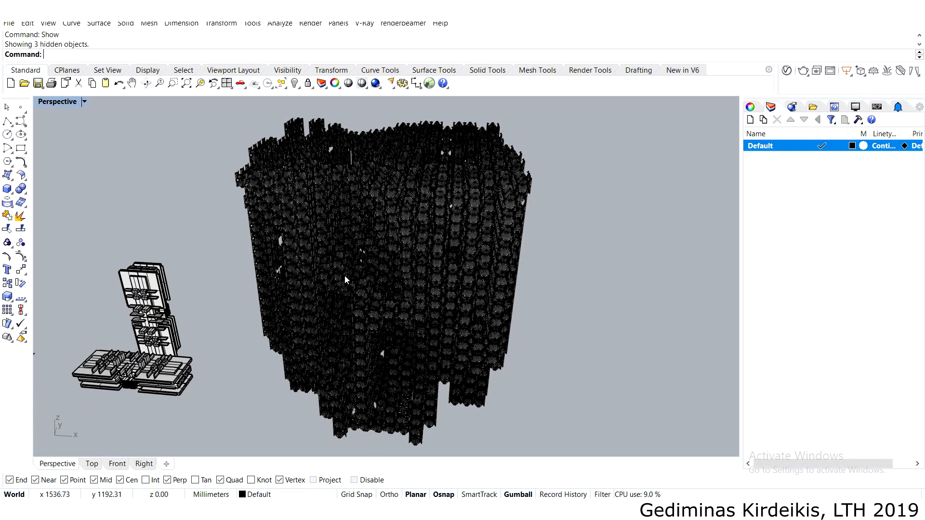
scroll(346, 276, "up", 3)
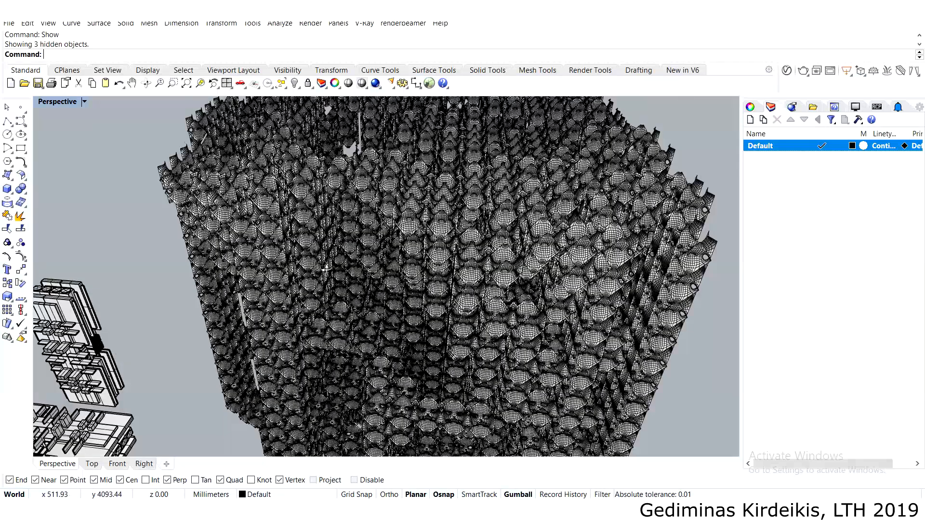
right_click_drag(326, 268, 332, 292)
right_click_drag(326, 233, 331, 241)
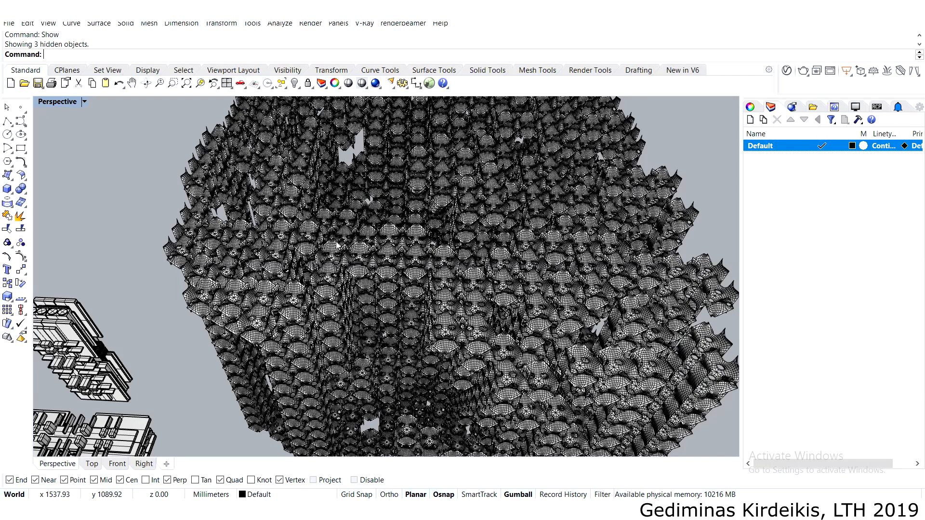
mouse_move(337, 246)
right_mouse_down()
mouse_move(386, 254)
mouse_move(366, 229)
mouse_move(323, 242)
right_mouse_up()
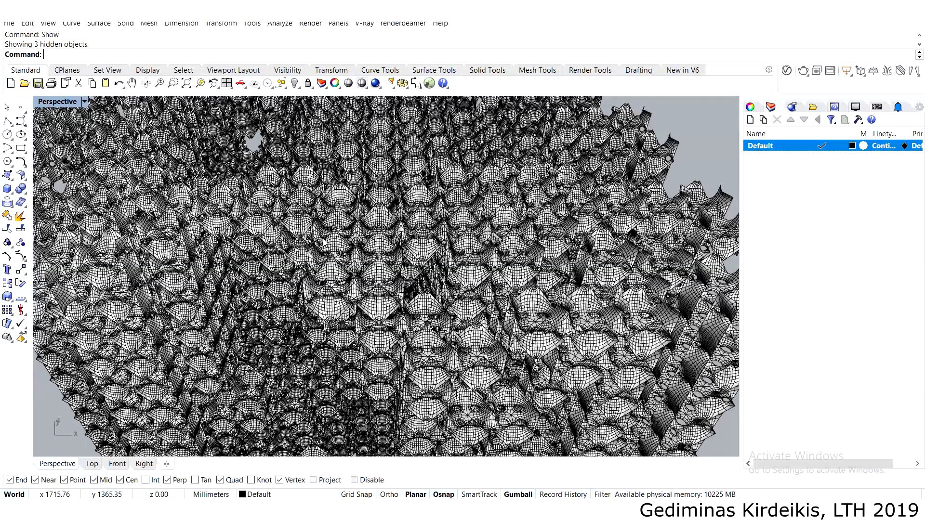
Inspect the curved, perforated modules of the large mesh structure at close range.
right_click_drag(308, 188, 337, 221)
scroll(101, 184, "up", 5)
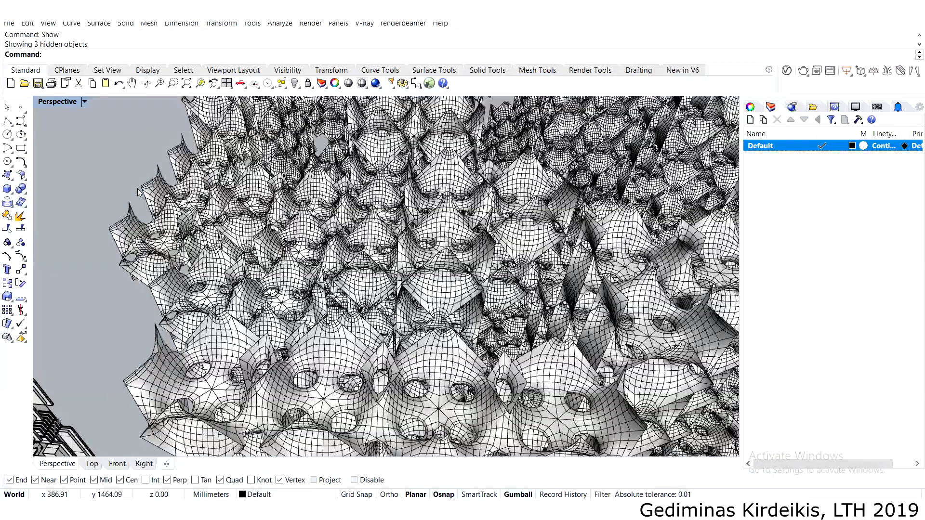
scroll(170, 178, "up", 3)
scroll(145, 173, "up", 2)
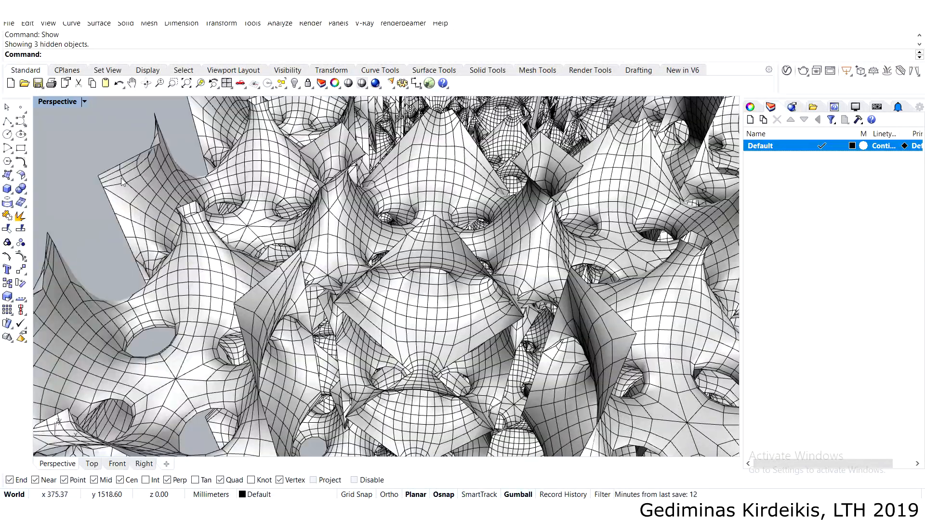
scroll(147, 174, "up", 2)
scroll(263, 247, "up", 2)
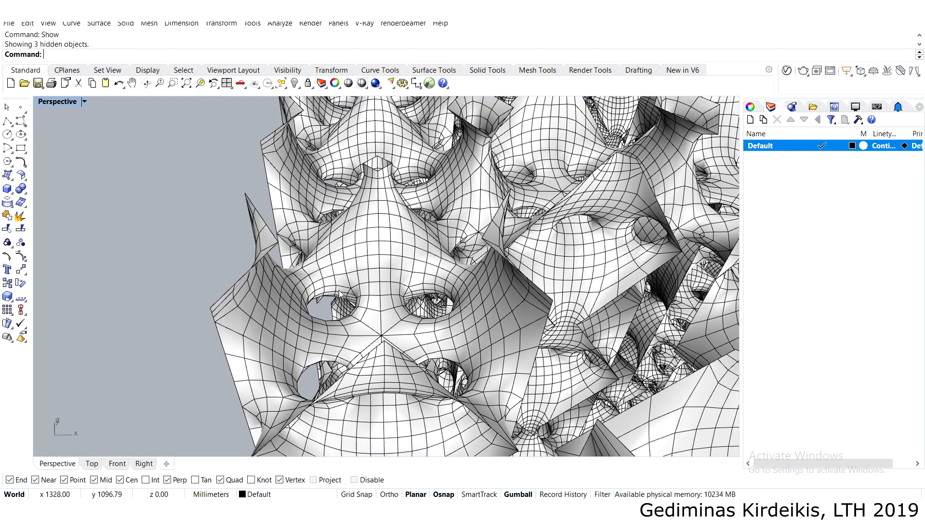
scroll(375, 287, "down", 4)
right_click_drag(375, 287, 379, 201)
scroll(443, 288, "up", 5)
scroll(443, 288, "down", 5)
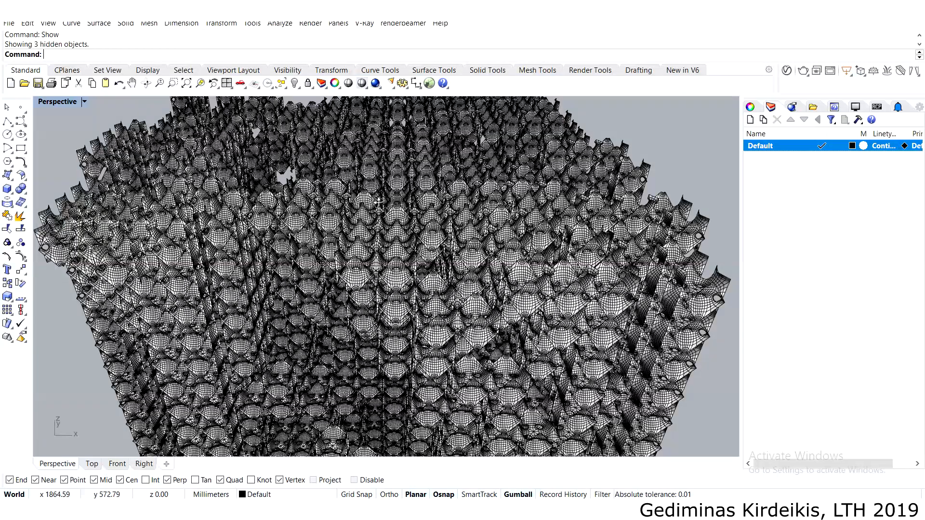
Examine the large perforated mesh structure from its other side and the layering of its modules.
scroll(378, 201, "down", 5)
right_click_drag(334, 308, 405, 270)
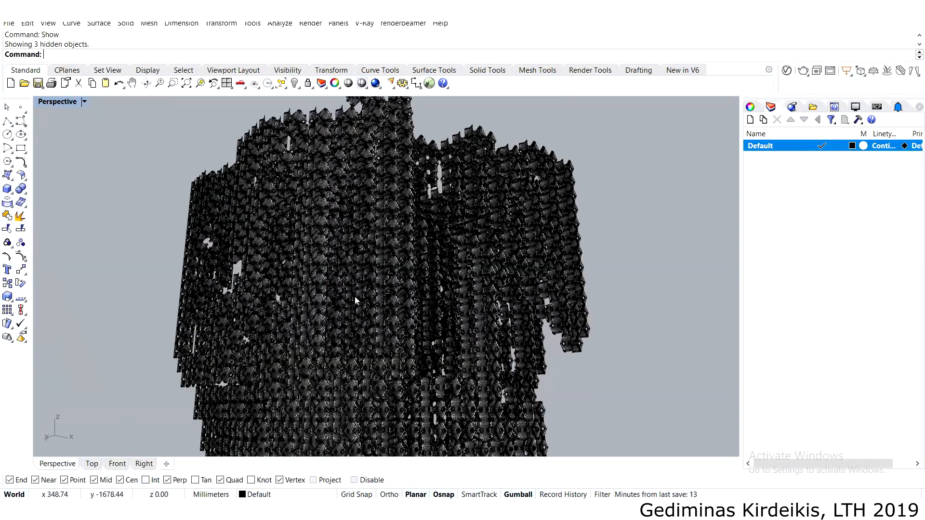
right_click_drag(355, 297, 375, 291)
scroll(375, 291, "up", 5)
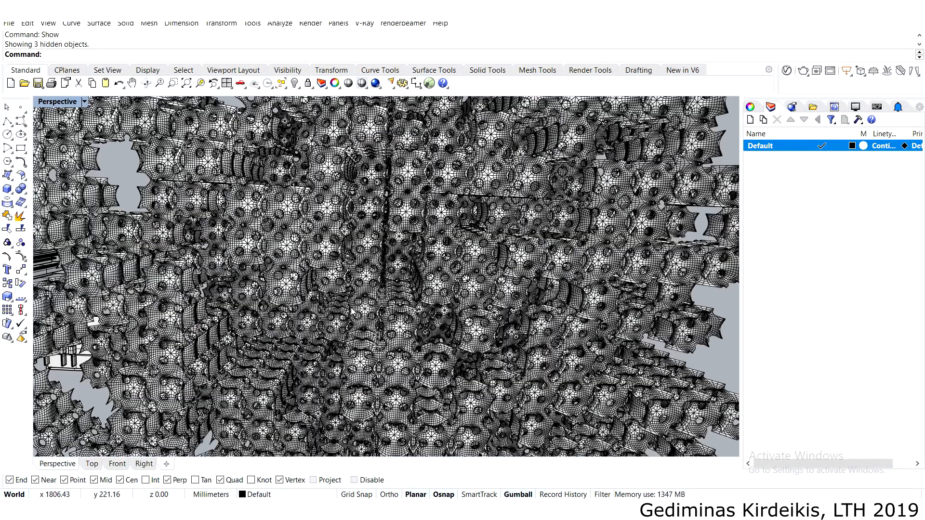
right_click_drag(351, 309, 292, 322)
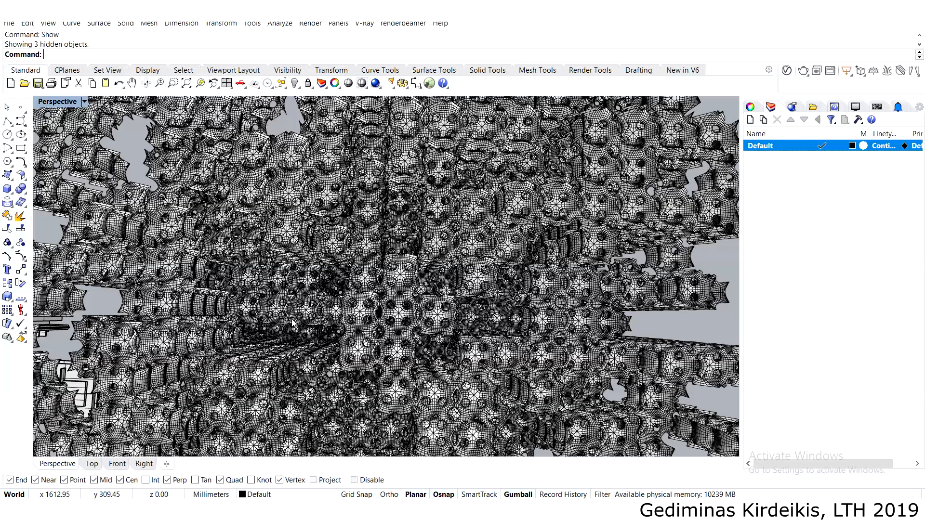
right_click_drag(292, 321, 553, 376, "shift")
Hide the blocky polysurface building and the large perforated mesh, leaving only the column mesh.
scroll(298, 336, "down", 10)
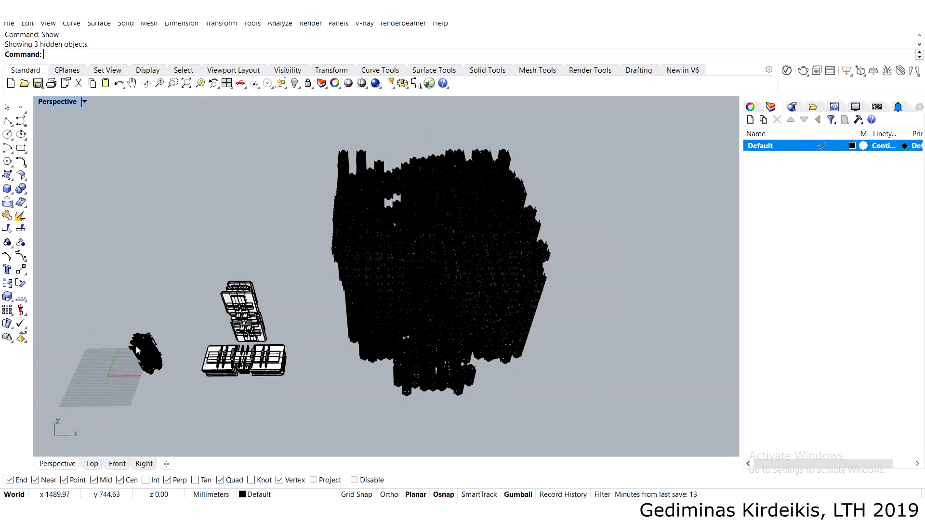
right_click_drag(136, 346, 181, 337)
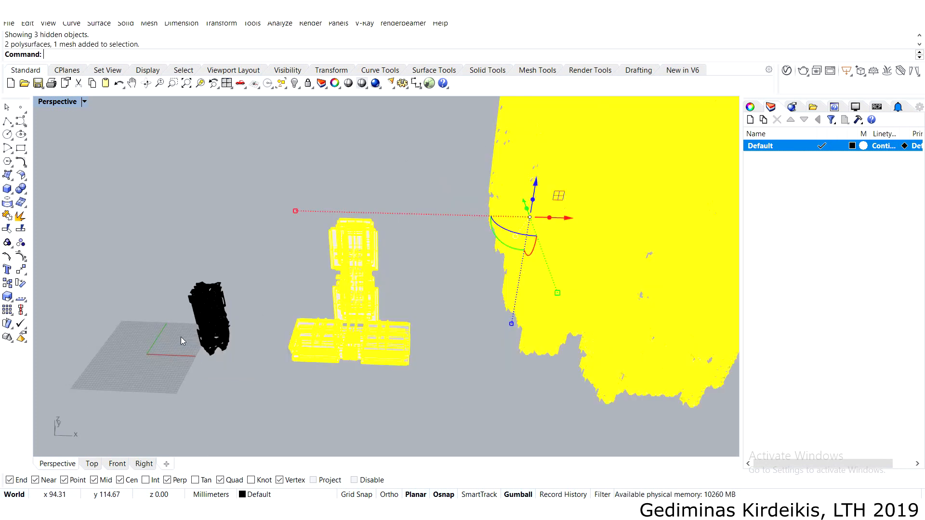
scroll(191, 335, "up", 7)
scroll(192, 335, "down", 9)
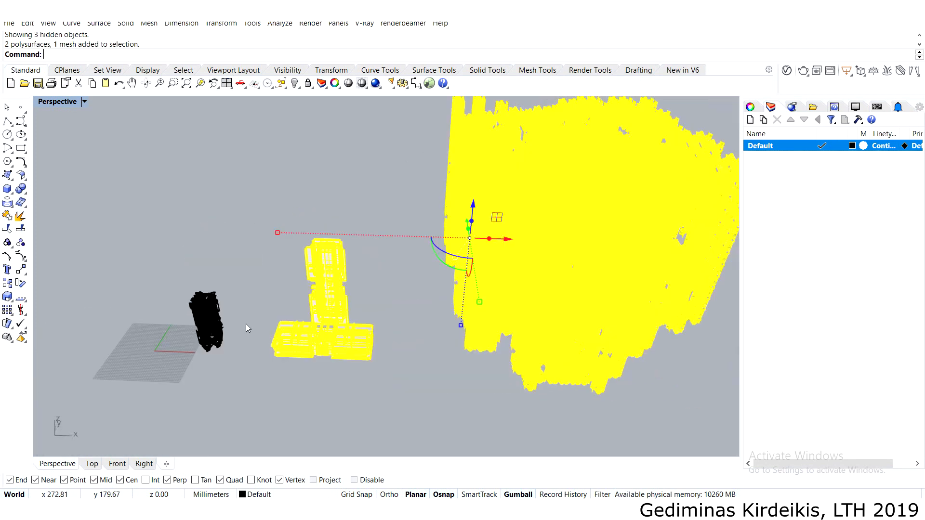
scroll(246, 325, "down", 3)
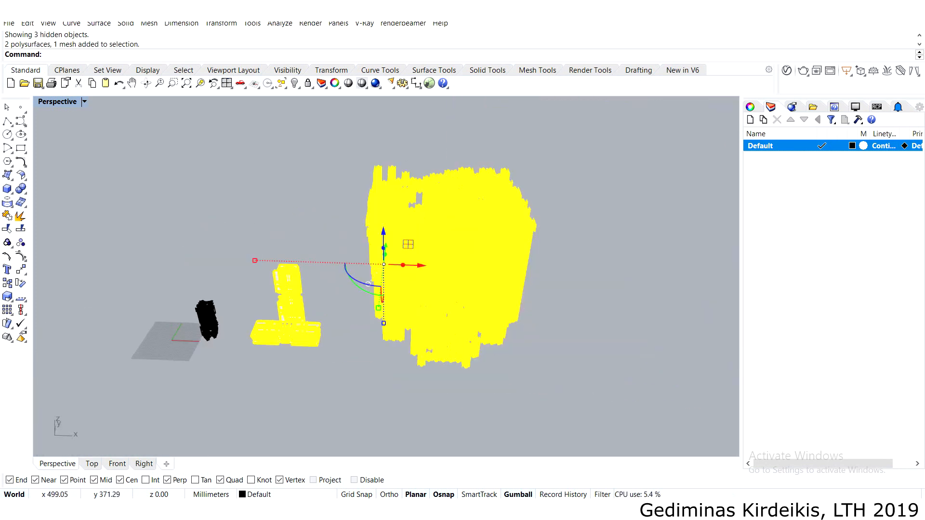
key("ctrl+h")
Zoom all viewports to the selected column mesh and orbit to a near-frontal perspective of its full height.
scroll(139, 337, "up", 5)
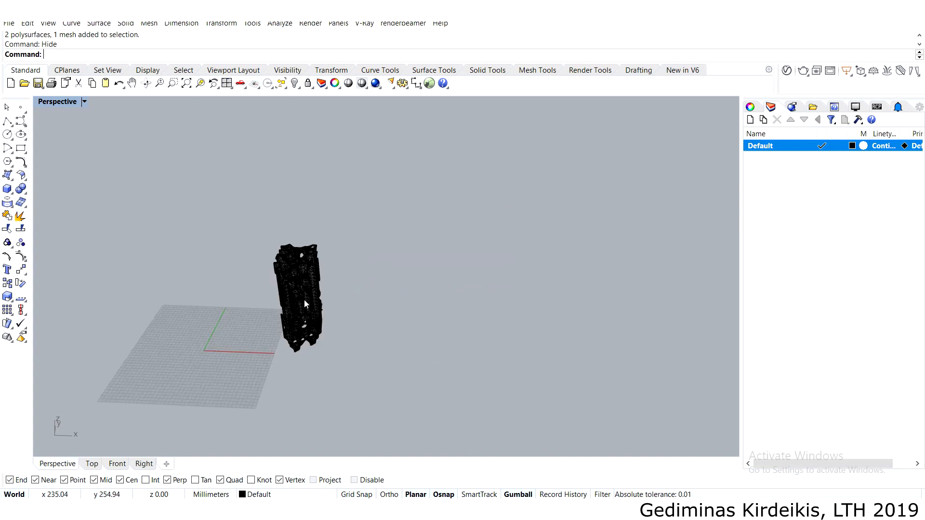
left_click(305, 300)
type("ZSA")
key("Return")
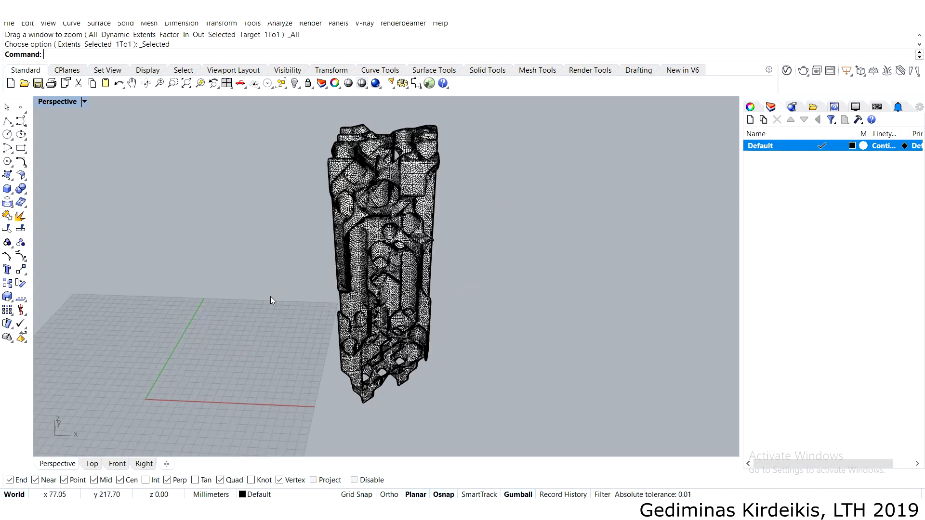
right_click_drag(270, 300, 258, 277)
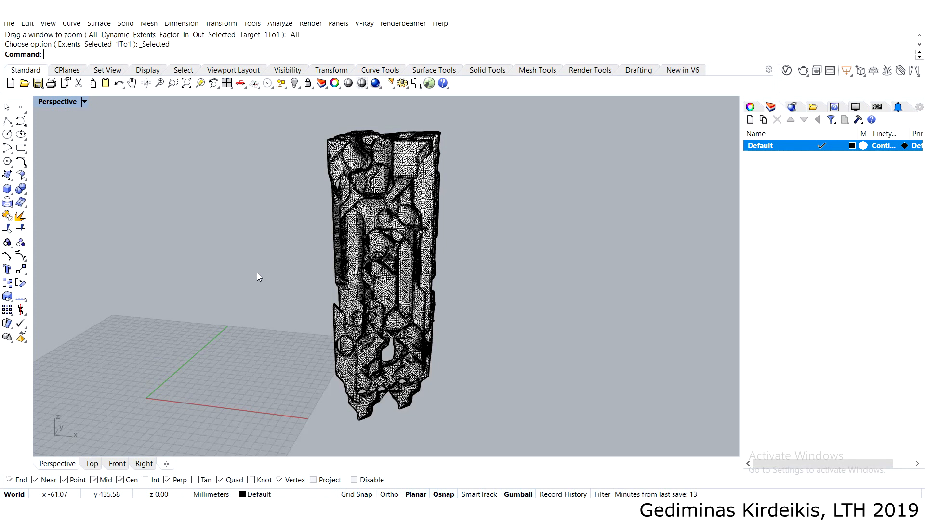
Render the column mesh with V-Ray, view the finished image, and close the frame buffer.
left_click(803, 73)
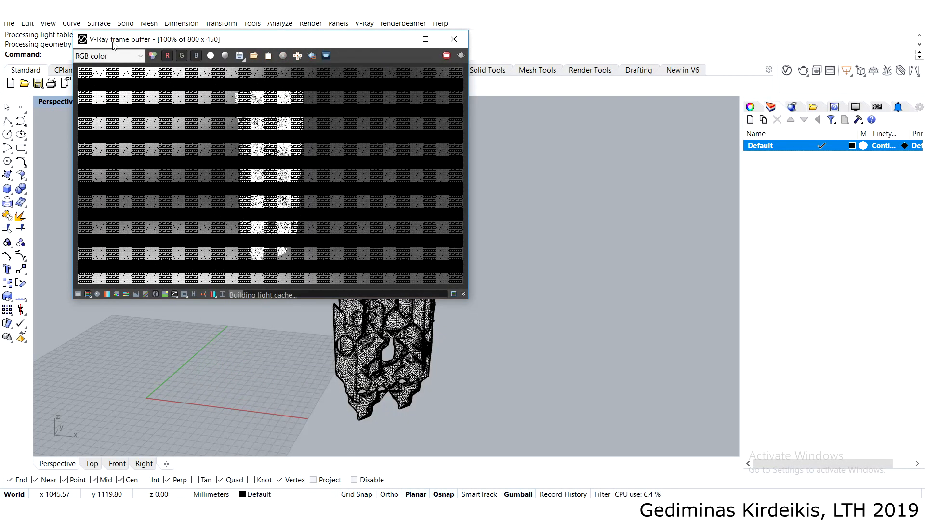
left_click_drag(114, 45, 433, 47)
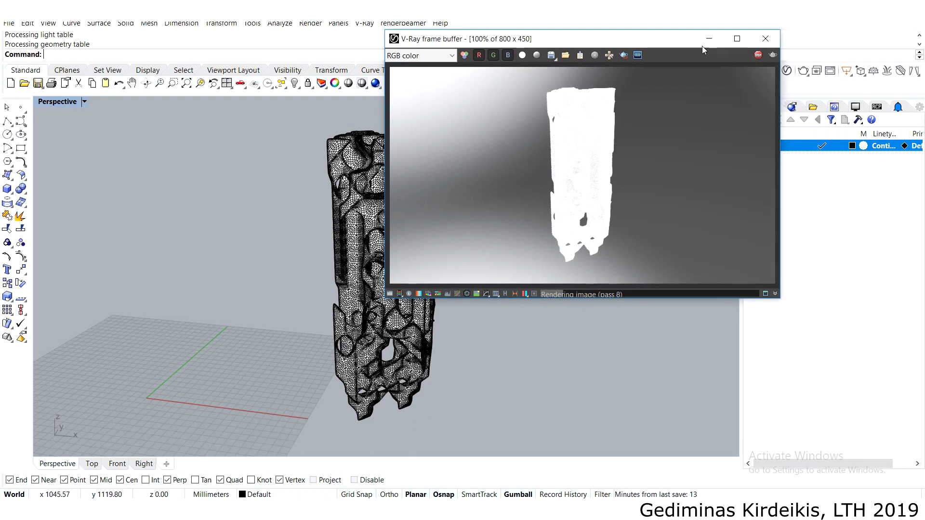
left_click_drag(702, 46, 636, 48)
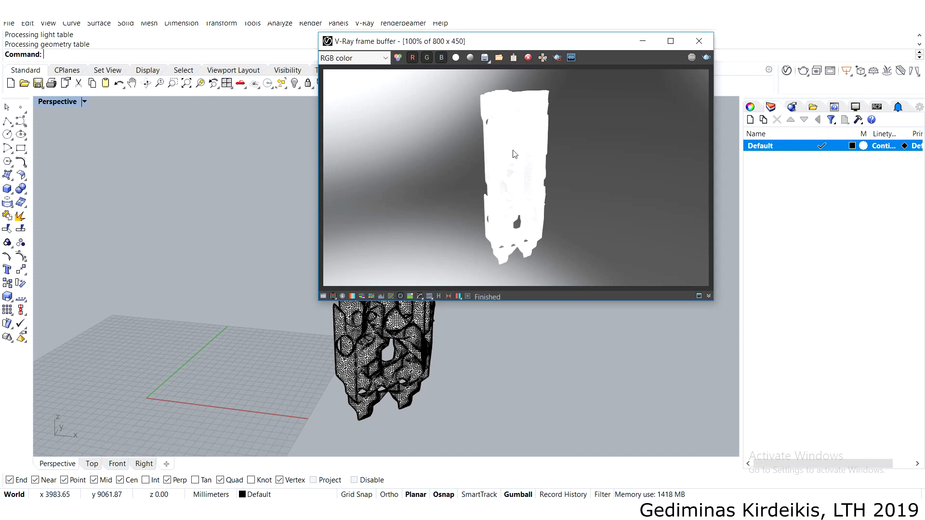
left_click(701, 41)
Enable Interactive rendering in the V-Ray renderer settings and start a new render.
left_click(787, 70)
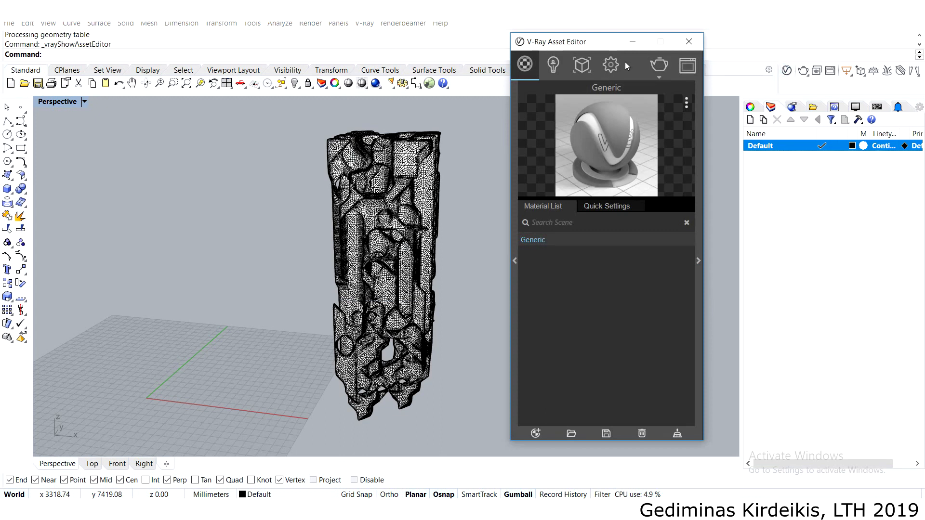
left_click_drag(619, 42, 546, 25)
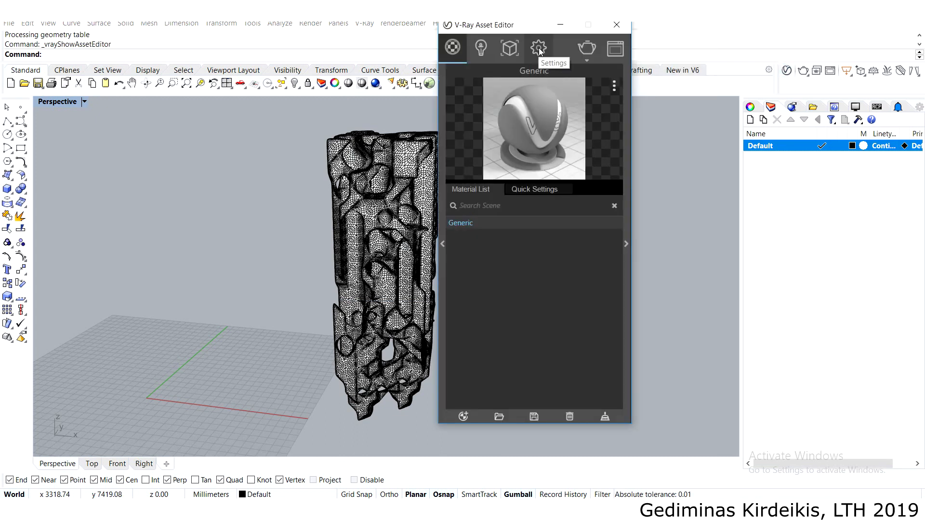
left_click(539, 49)
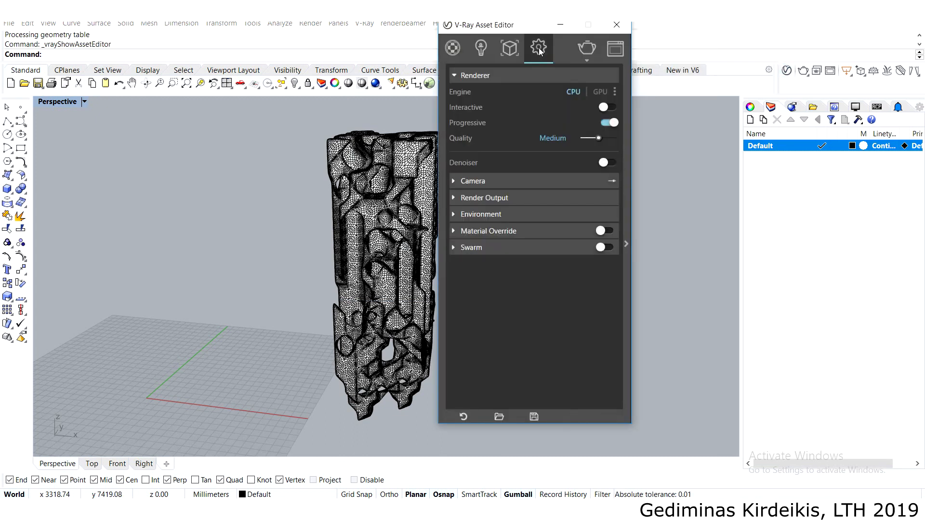
left_click(608, 107)
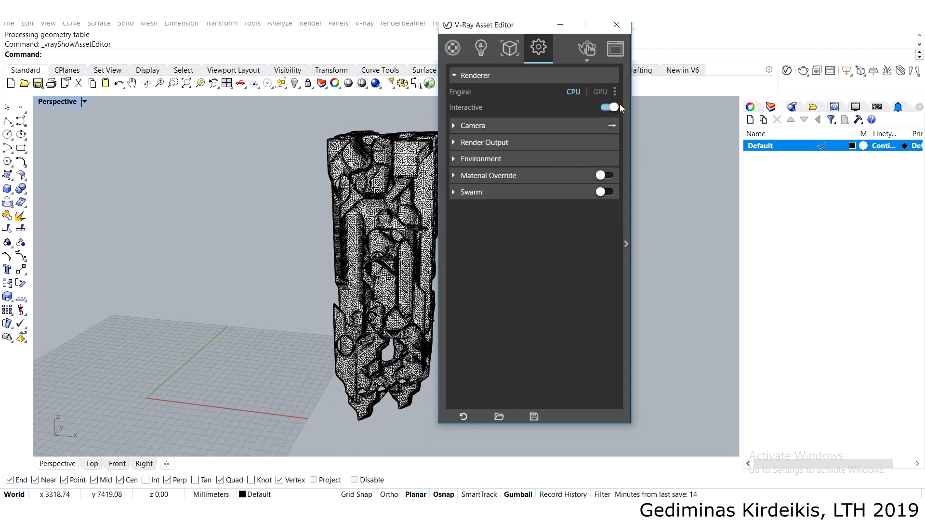
left_click(577, 50)
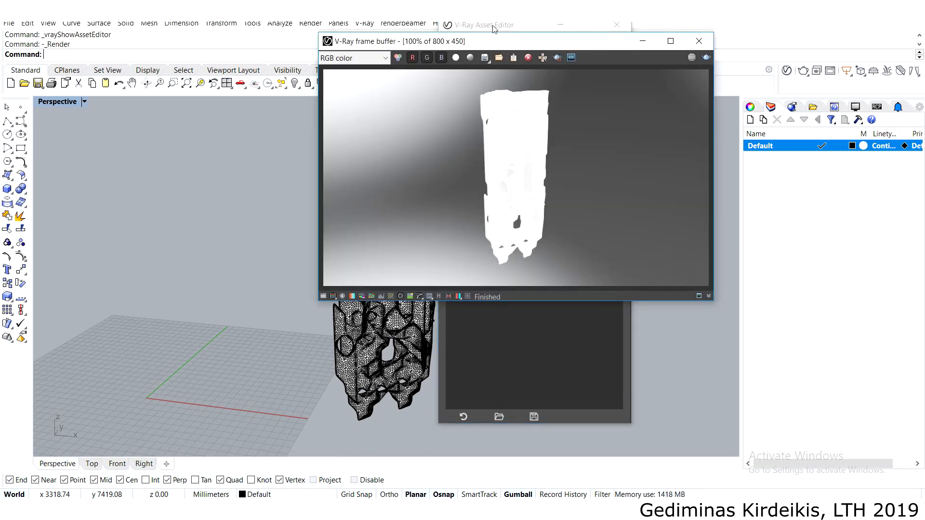
Move the V-Ray frame buffer and the asset editor clear of the column so model, settings and interactive render are all in view.
left_click_drag(462, 42, 646, 197)
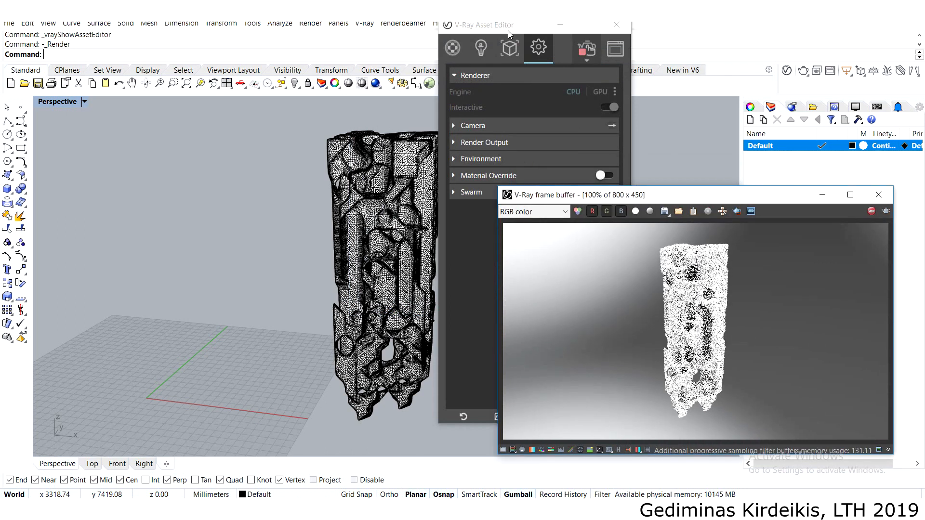
left_click_drag(508, 24, 464, 25)
left_click_drag(653, 196, 670, 232)
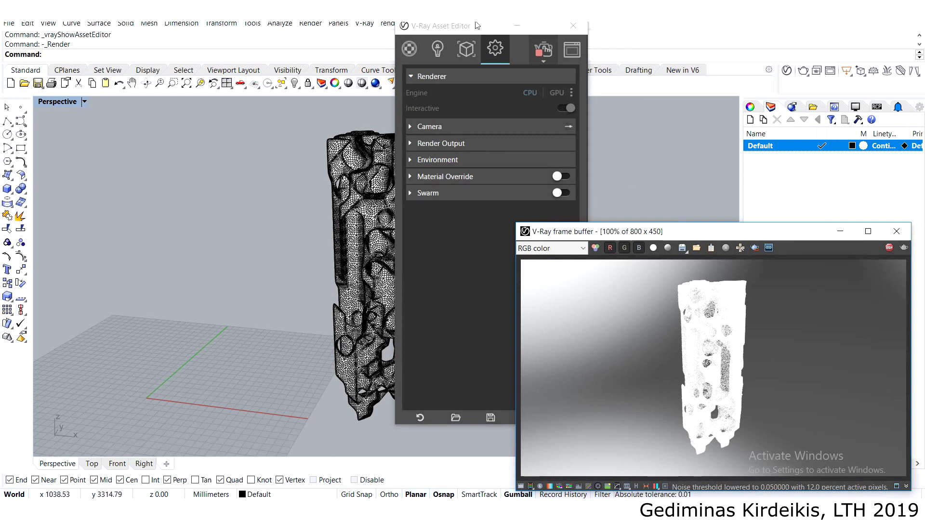
left_click_drag(476, 25, 561, 19)
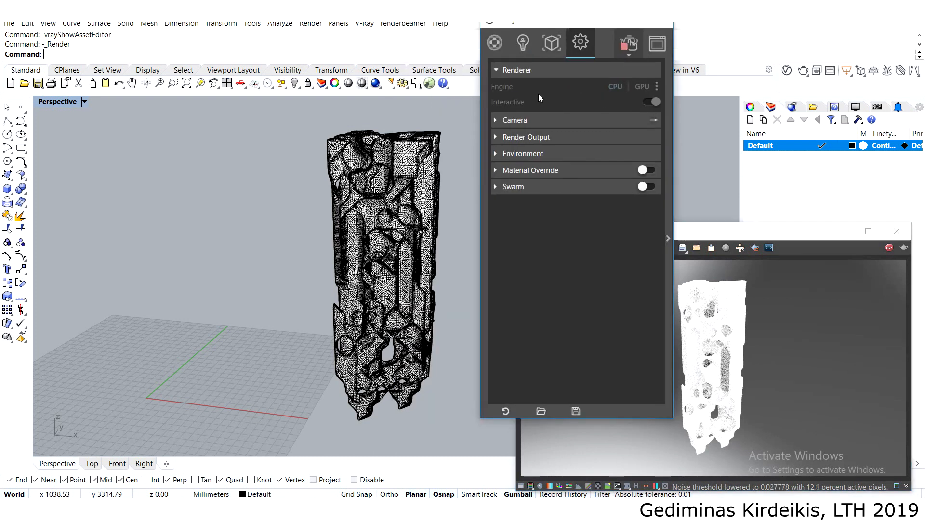
Check the bitmap assigned to the V-Ray Environment background, and turn the background off for the interactive render.
left_click(517, 153)
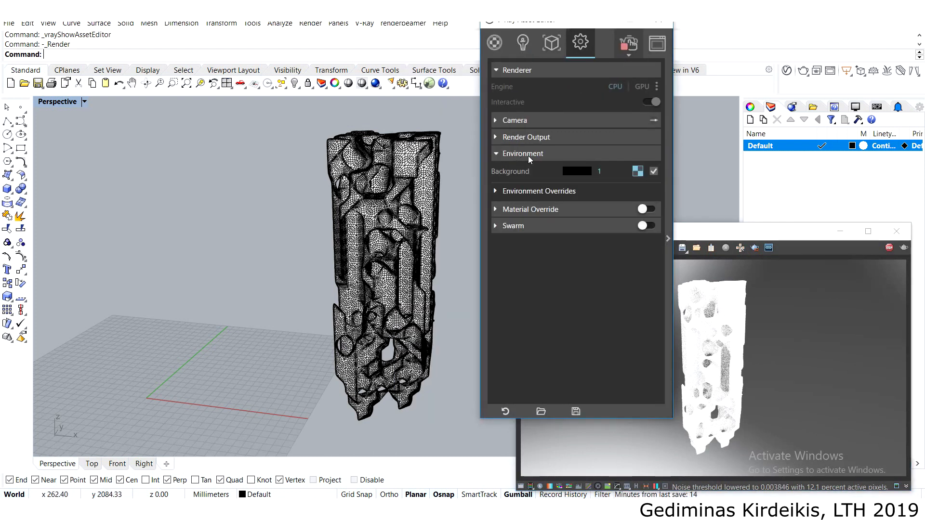
left_click(638, 171)
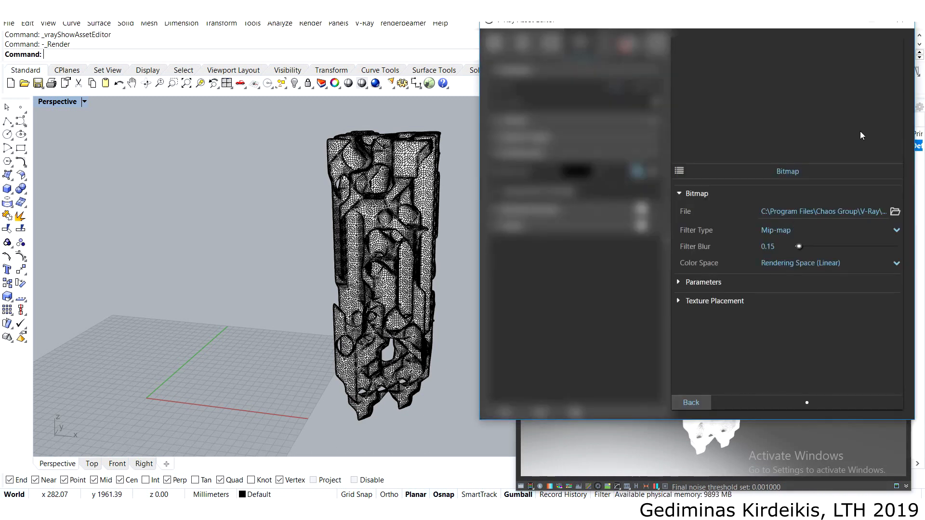
left_click(692, 404)
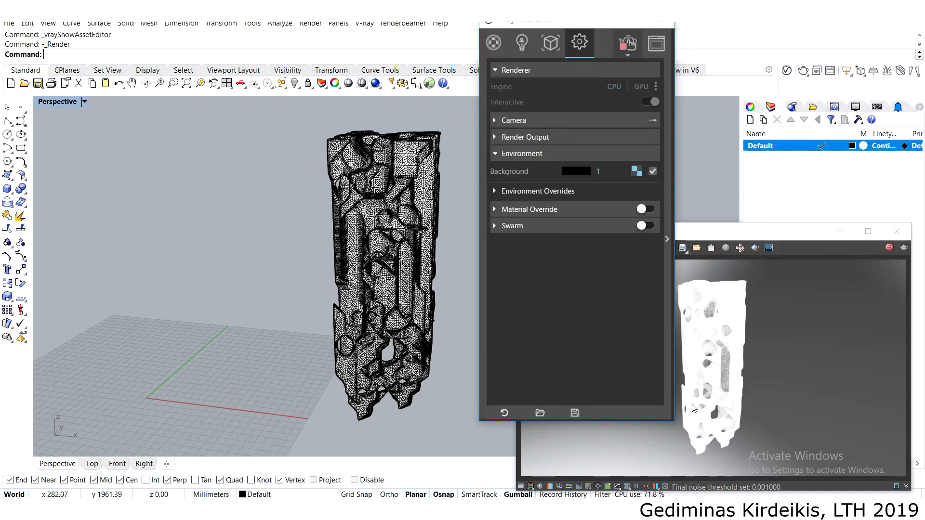
left_click(653, 171)
left_click(733, 246)
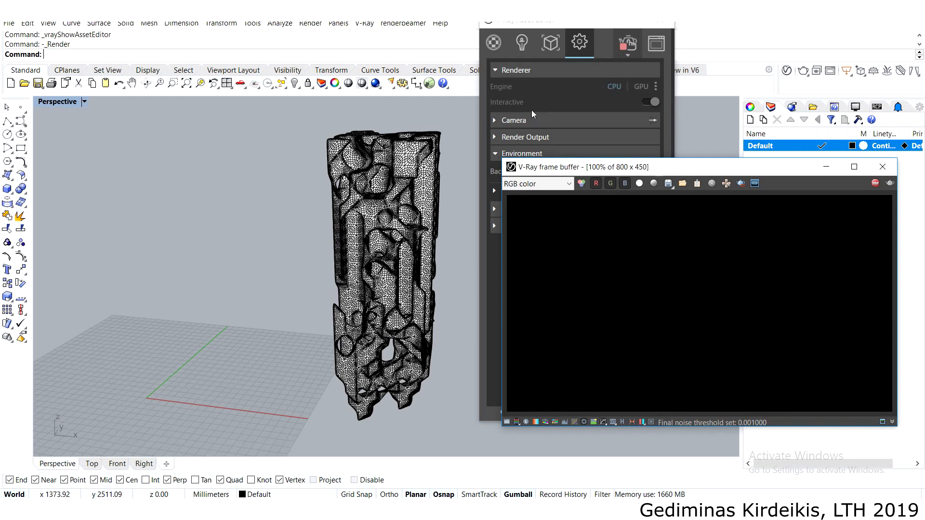
left_click(576, 50)
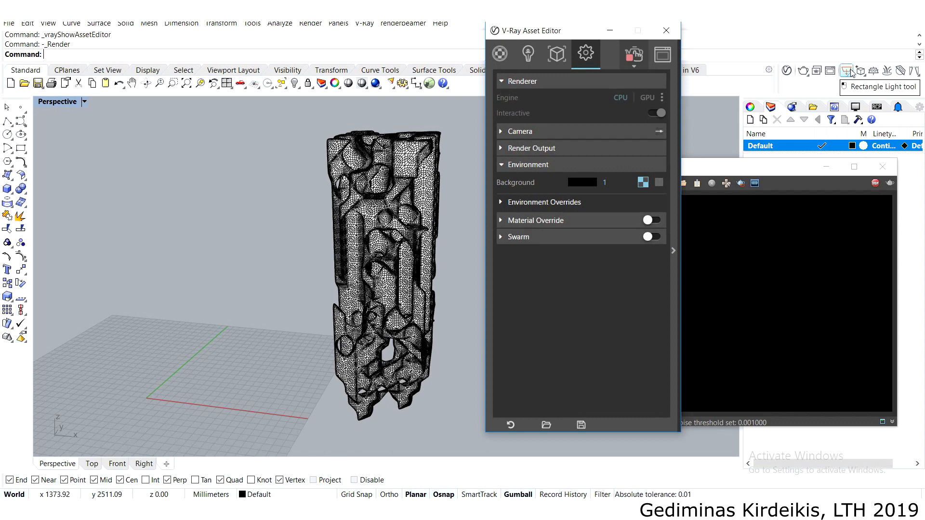
Draw a V-Ray rectangle light about 160 by 85 mm in the Top view, on the origin side of the column, with Ortho on.
left_click(851, 73)
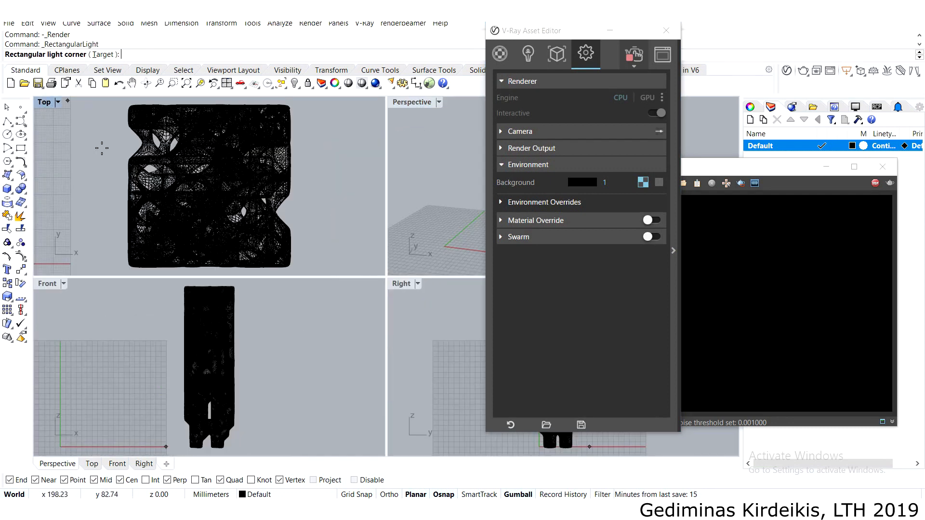
scroll(104, 155, "down", 8)
right_click_drag(109, 174, 194, 189)
left_click(95, 357)
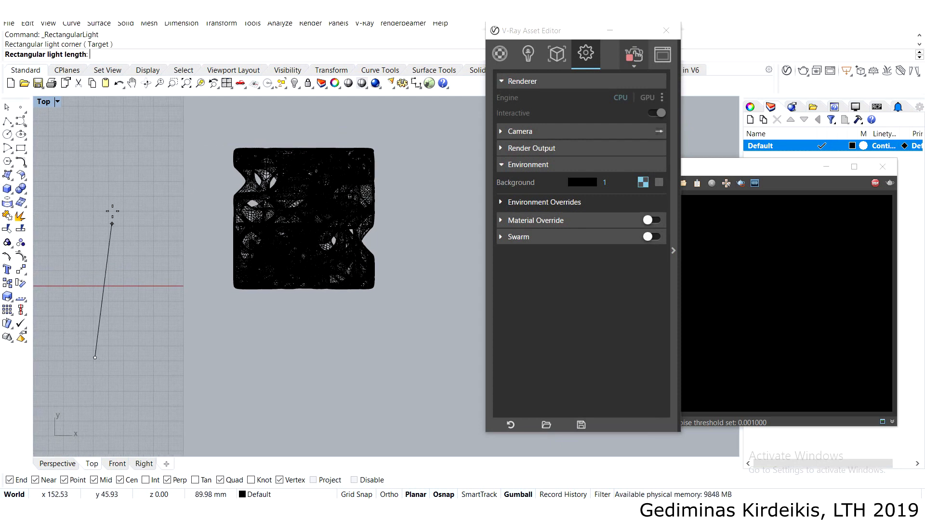
key("F8")
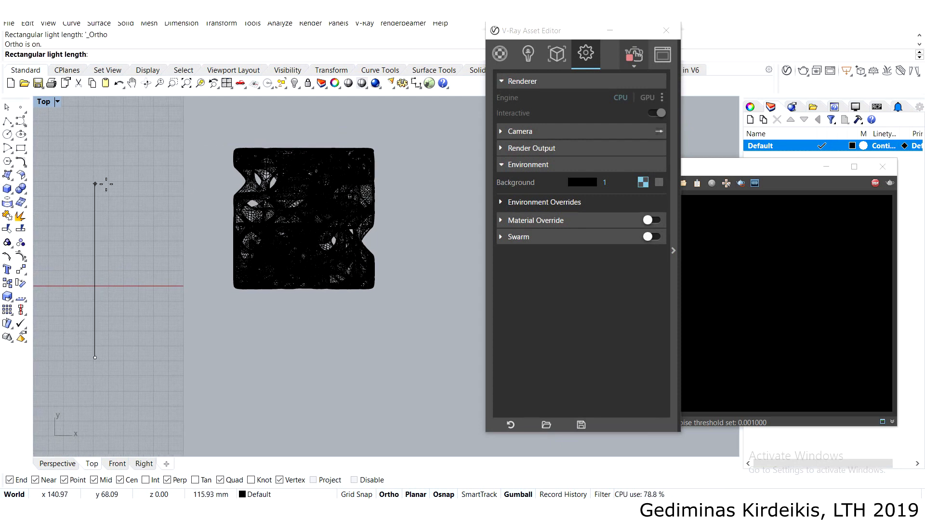
left_click(96, 118)
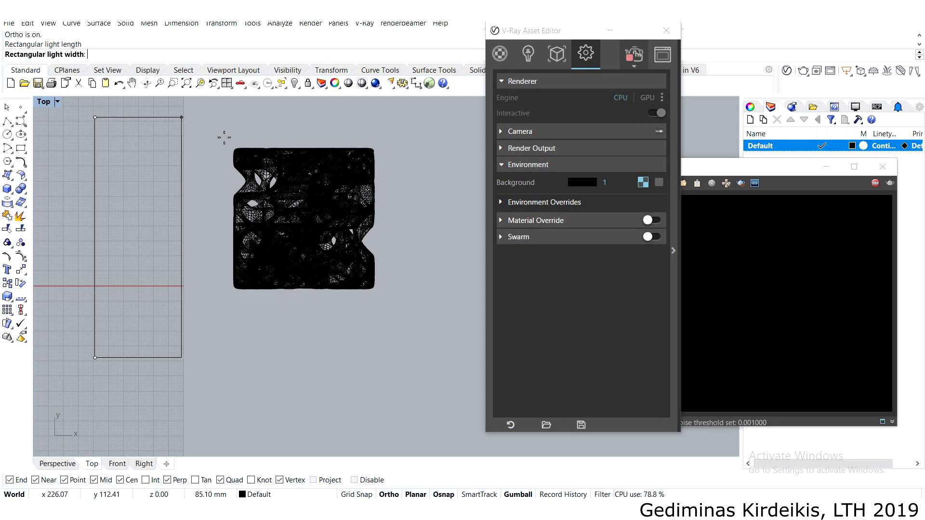
left_click(224, 118)
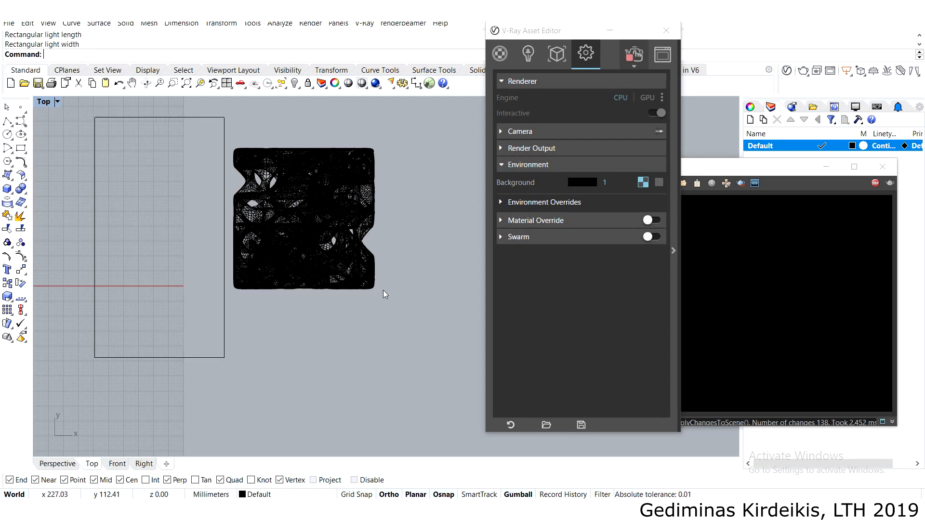
Draw a second rectangle light about 150 by 65 mm in the Top view, on the opposite side of the column.
right_click_drag(383, 224, 299, 221)
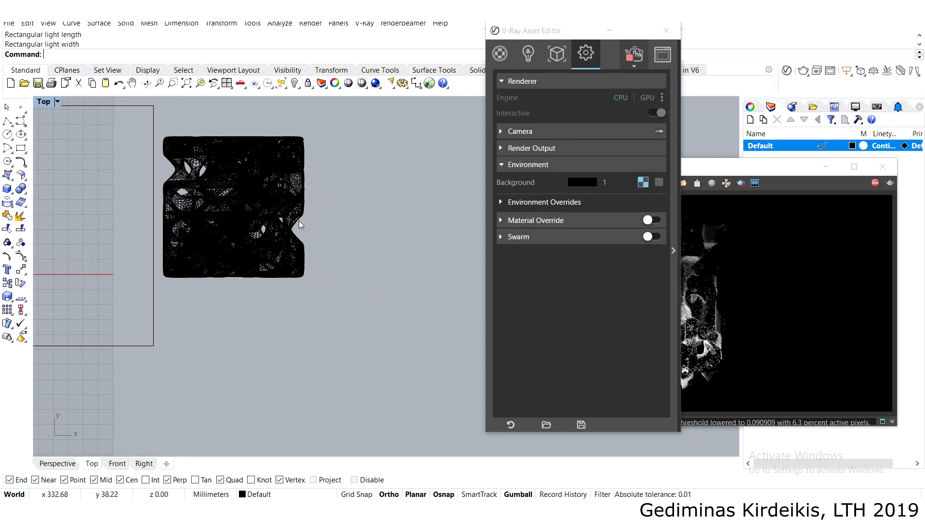
right_click(322, 309)
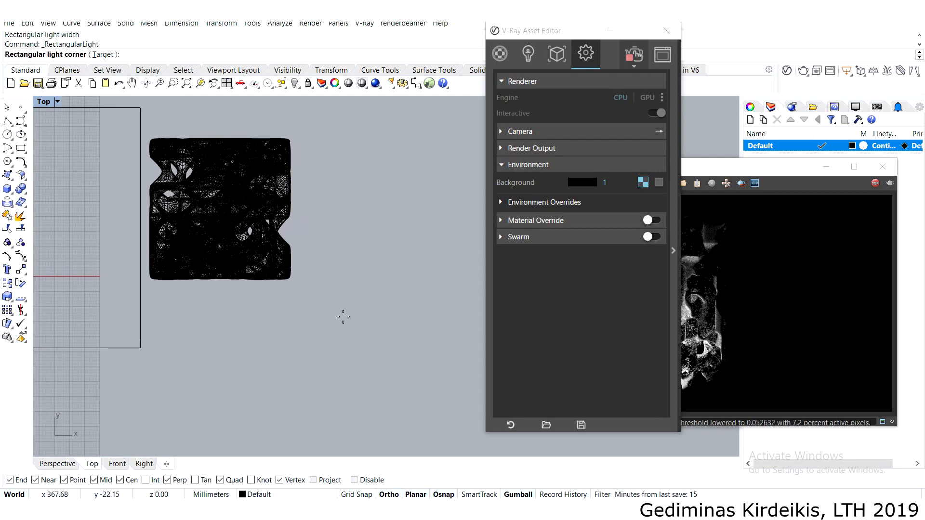
left_click(334, 340)
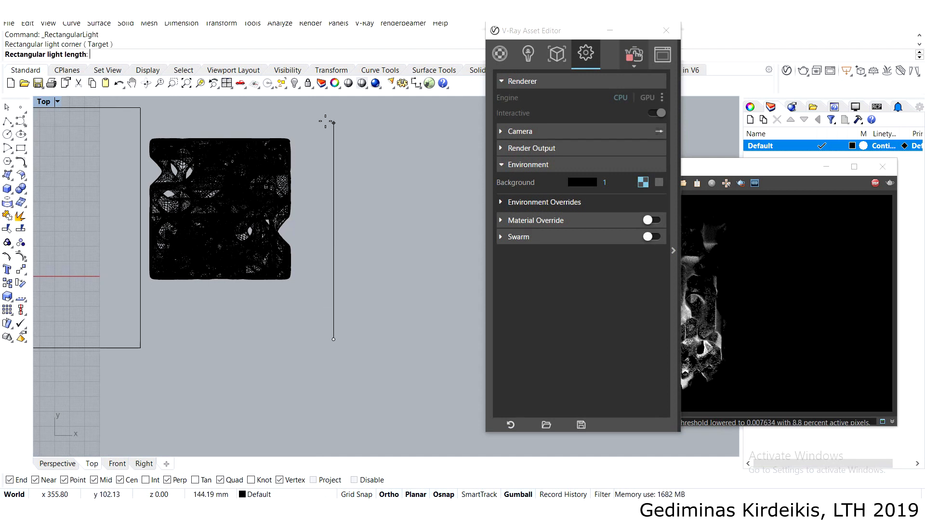
left_click(333, 109)
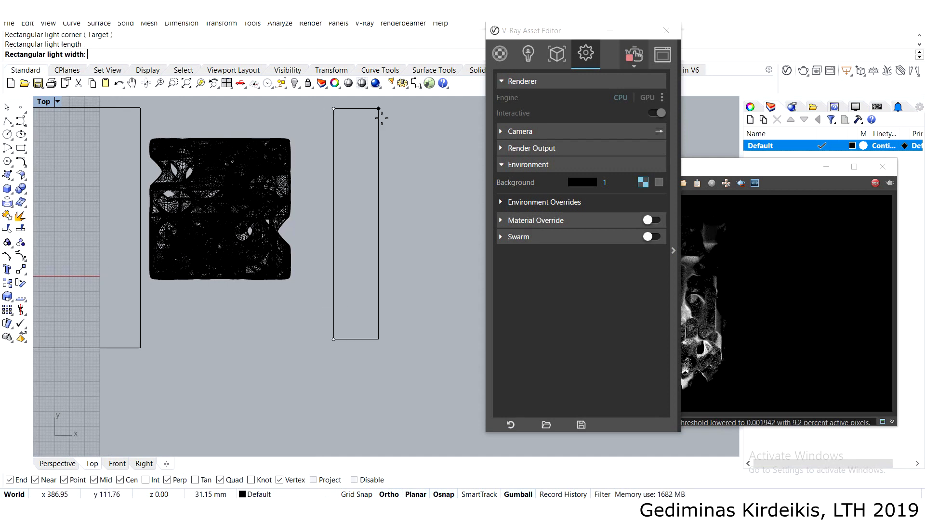
left_click(433, 129)
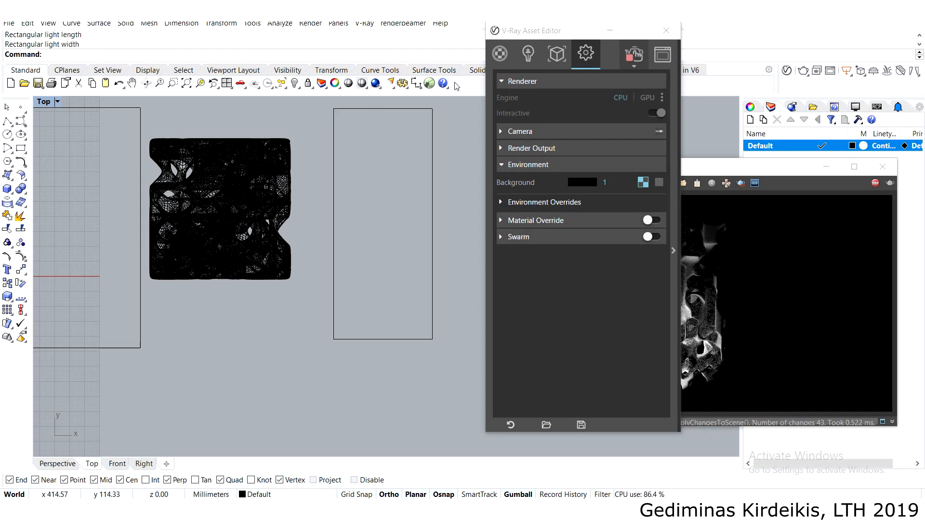
Maximize the Perspective viewport beside the frame buffer and orbit the column to examine how the two lights illuminate it.
left_click_drag(552, 33, 453, 45)
left_click_drag(650, 168, 654, 130)
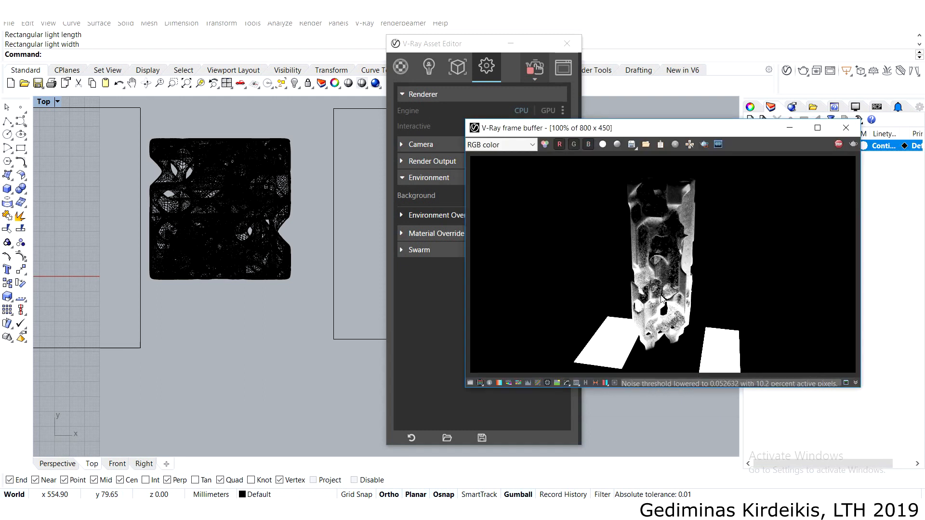
left_click(42, 104)
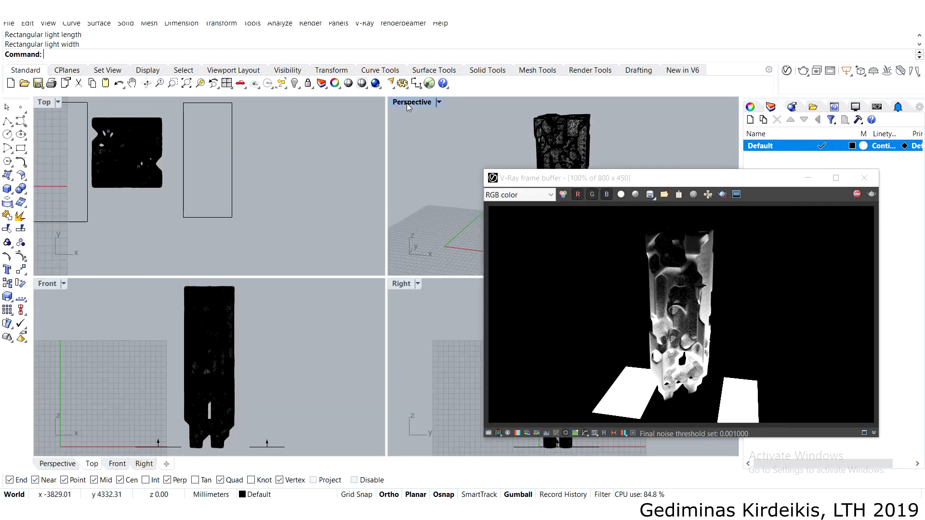
double_click(406, 103)
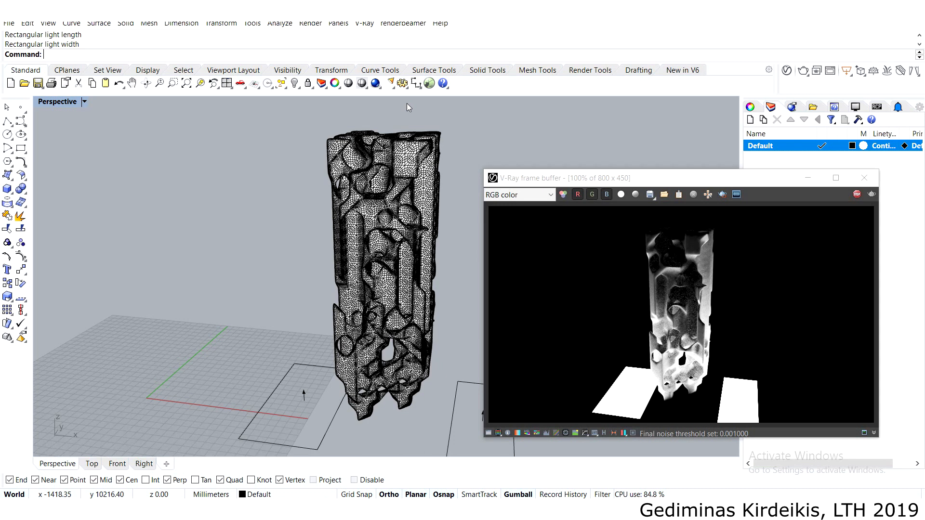
right_click_drag(407, 103, 407, 303)
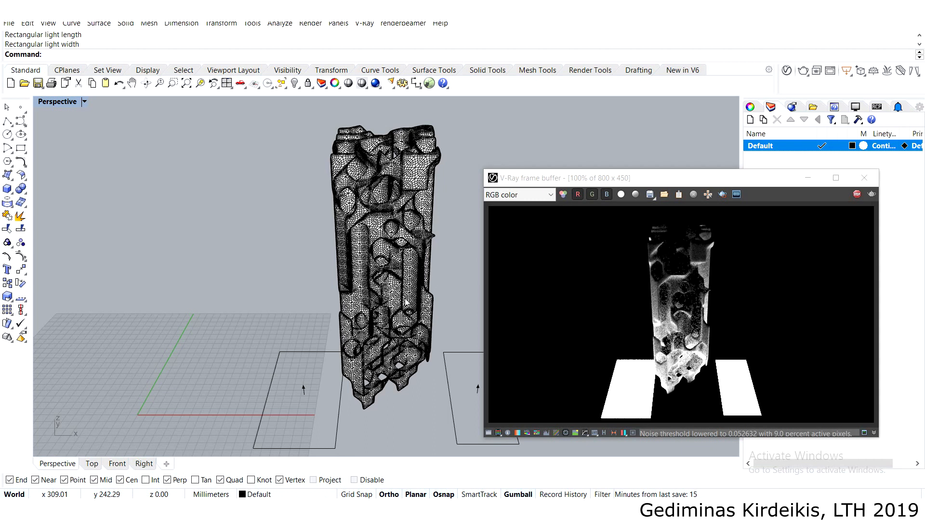
Stand both rectangle lights upright on opposite sides of the column, facing it, using the gumball.
left_click_drag(630, 181, 514, 143)
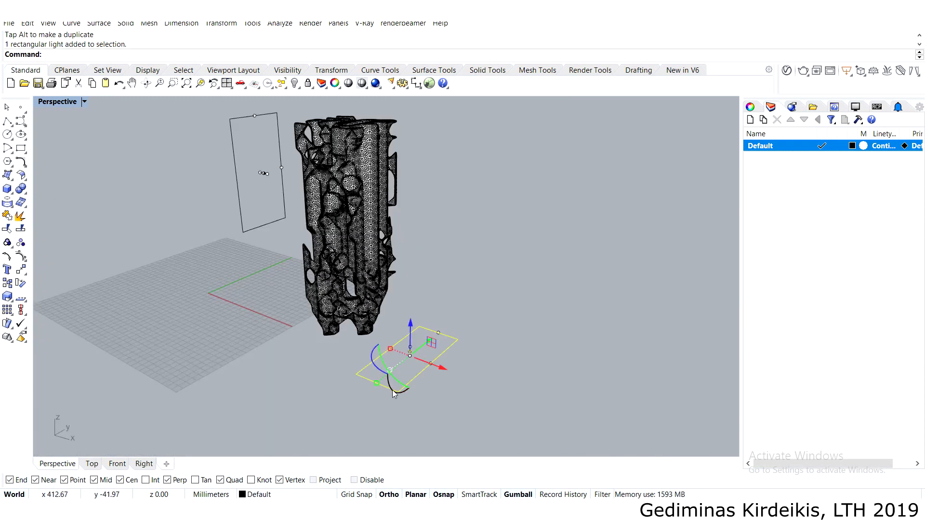
left_click_drag(421, 371, 449, 407)
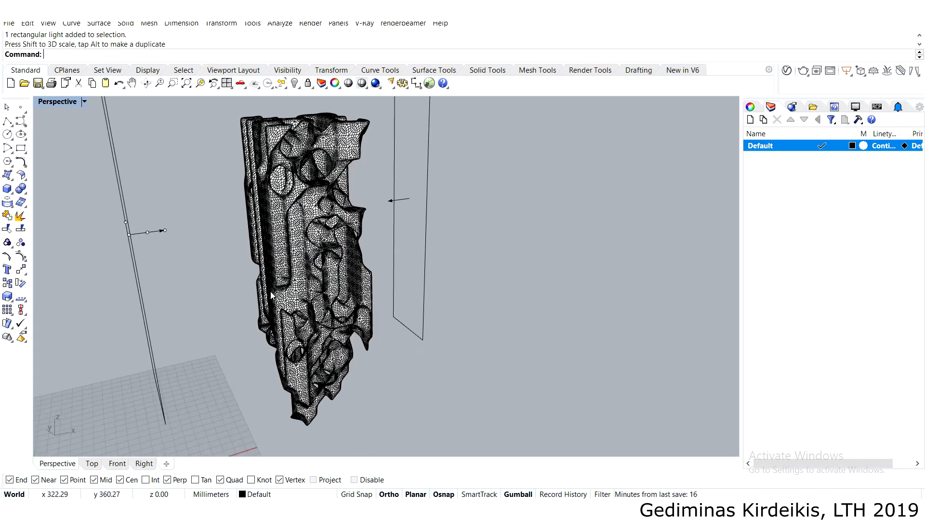
scroll(267, 287, "down", 4)
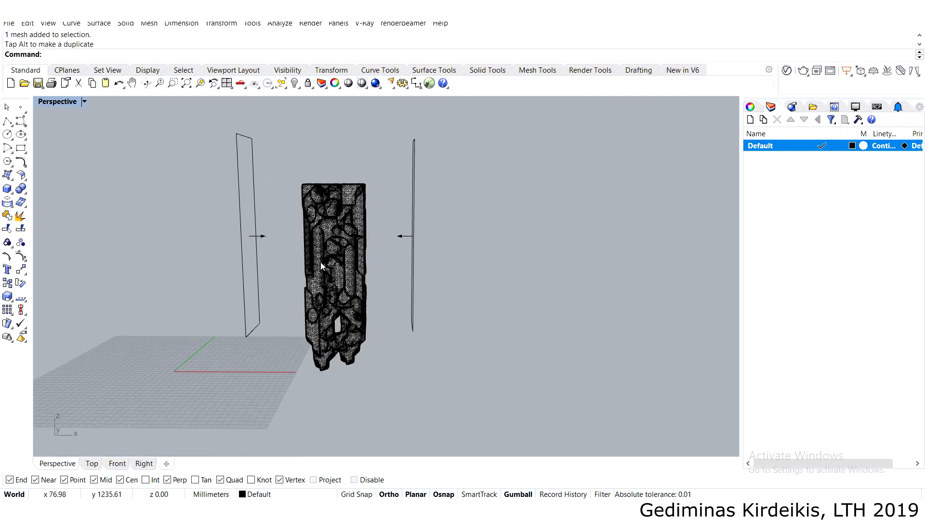
right_click_drag(321, 263, 264, 255)
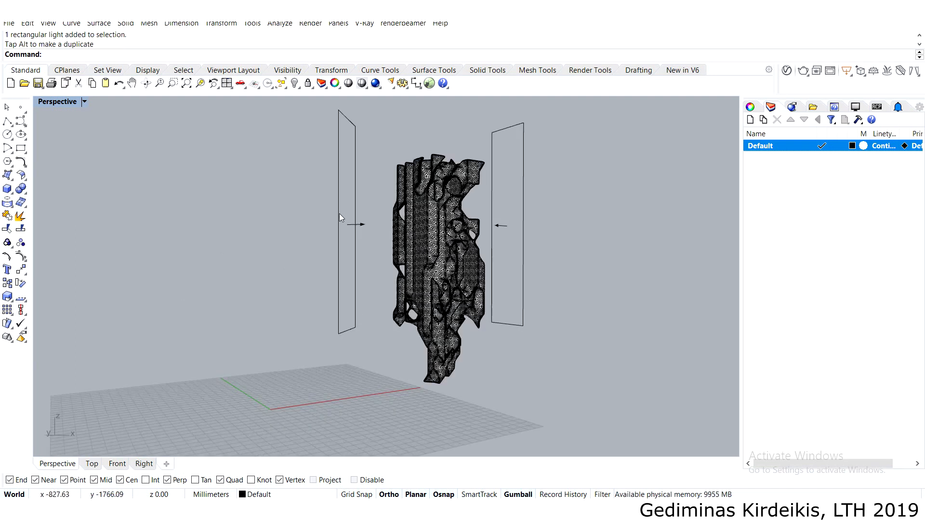
Reposition and angle the two upright lights so one aims diagonally from behind the column and the other from its opposite side.
left_click_drag(339, 213, 335, 216)
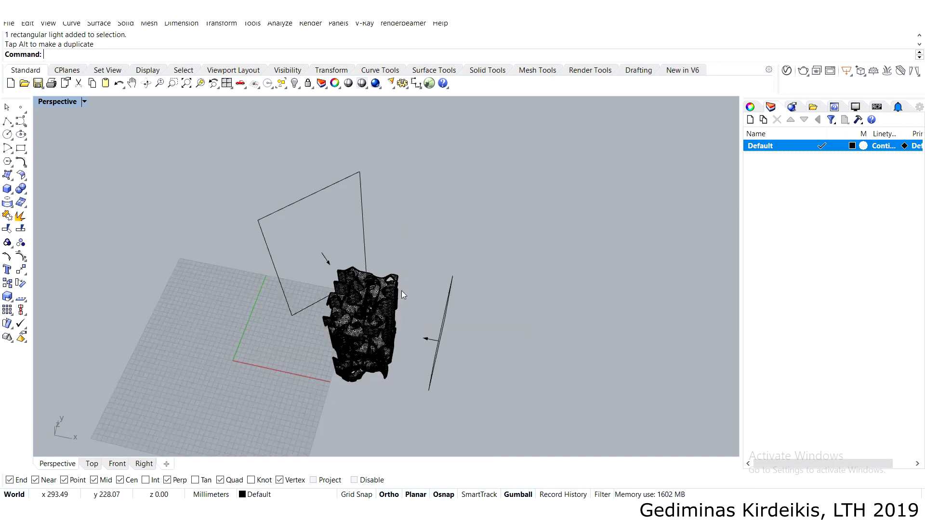
right_click_drag(401, 290, 391, 237, "shift")
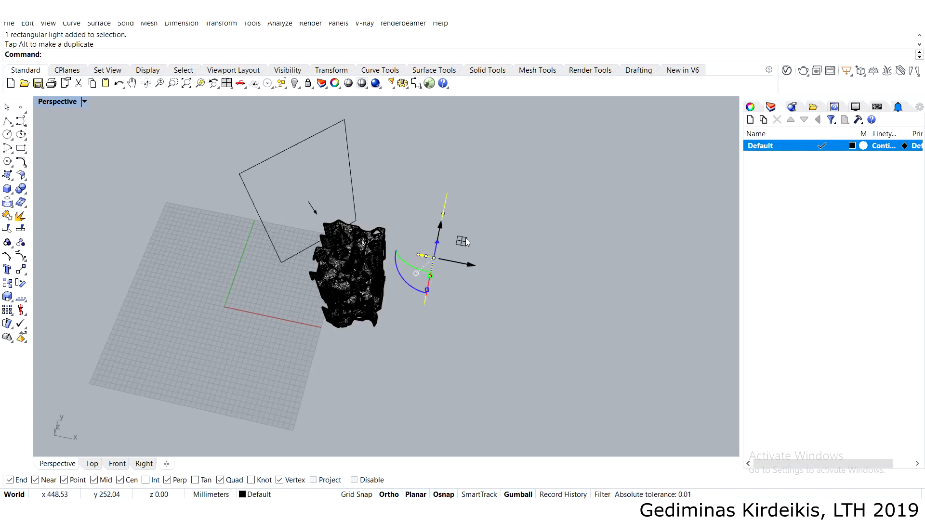
left_click_drag(466, 238, 471, 299)
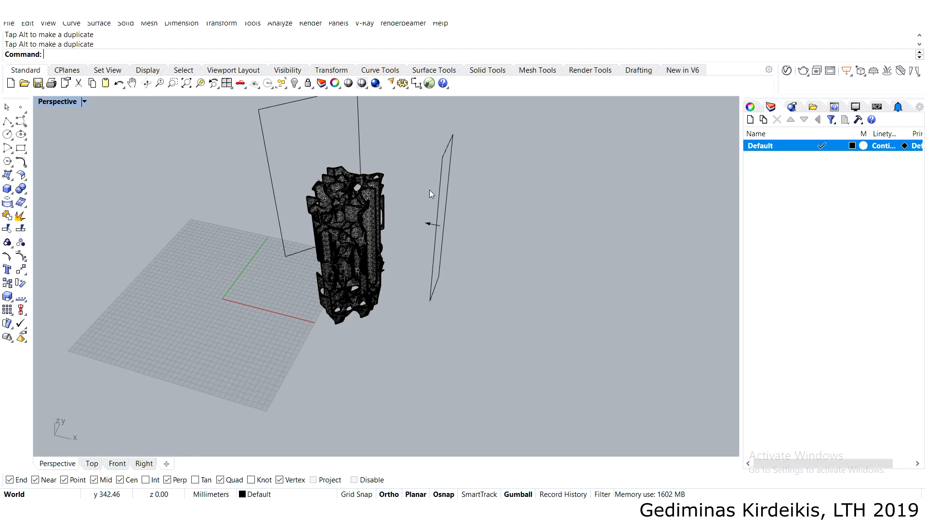
left_click(391, 259)
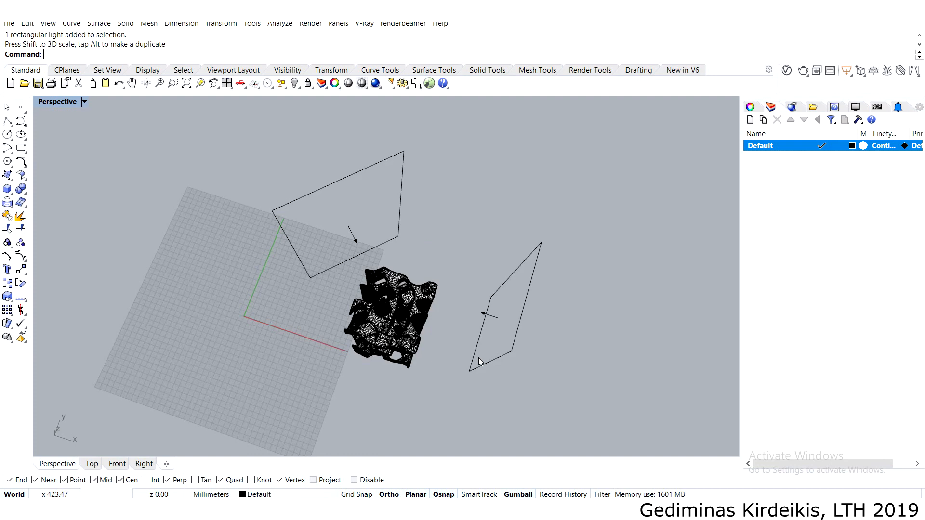
right_click_drag(478, 357, 466, 253)
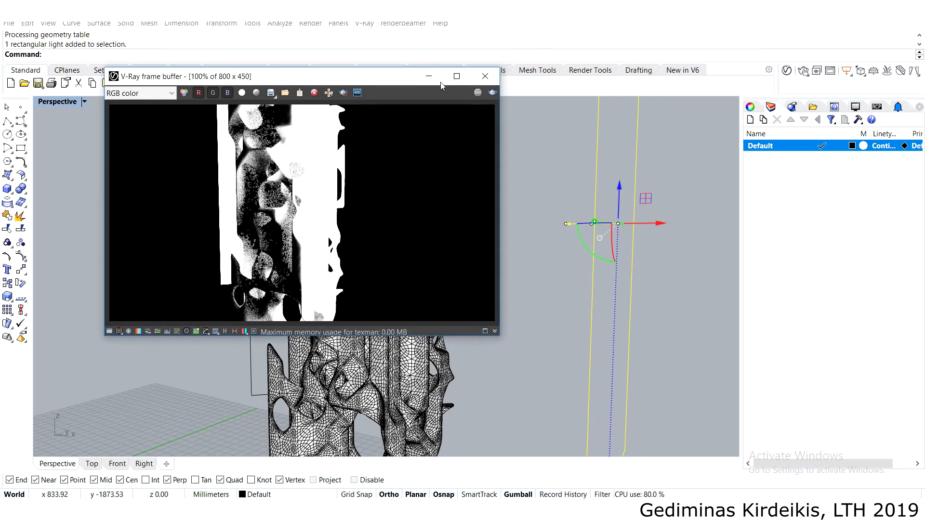
Set the intensity of V-Ray Rectangle Light1 to 10 in the asset editor's light settings.
left_click(786, 70)
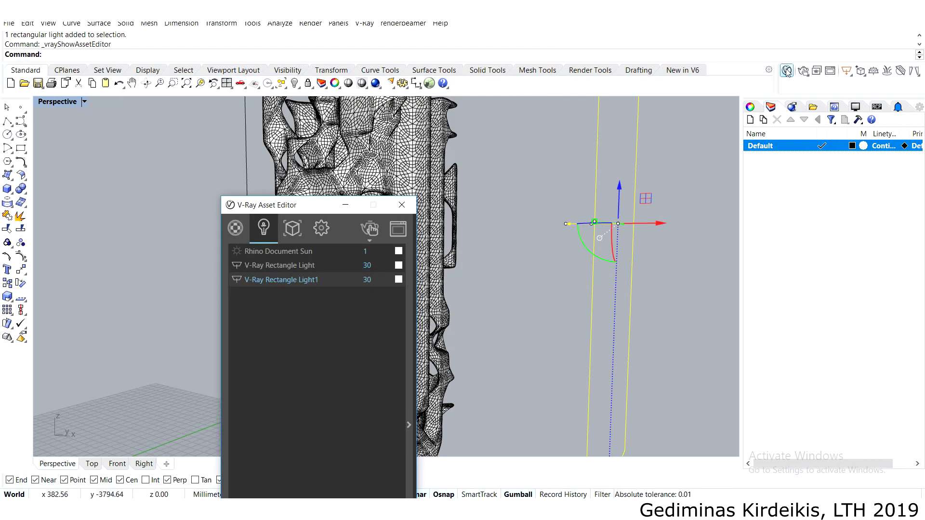
left_click_drag(311, 209, 238, 98)
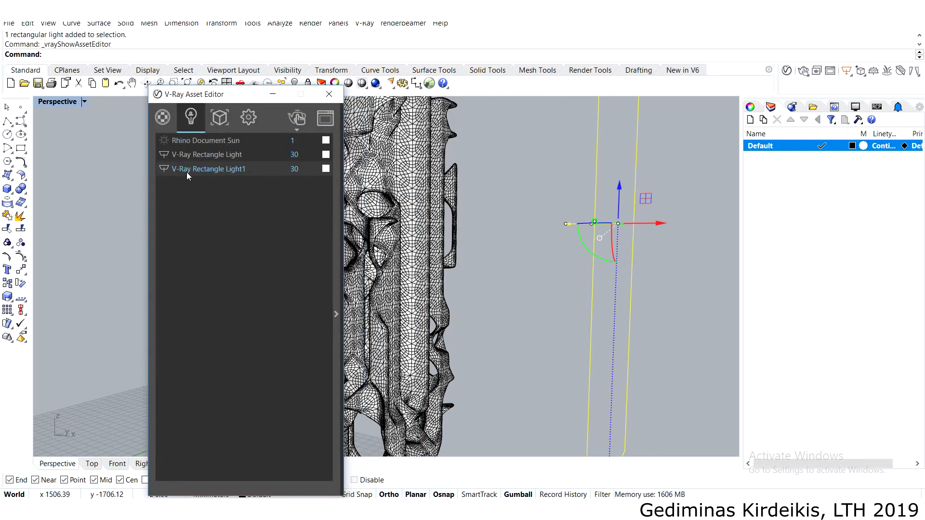
double_click(221, 180)
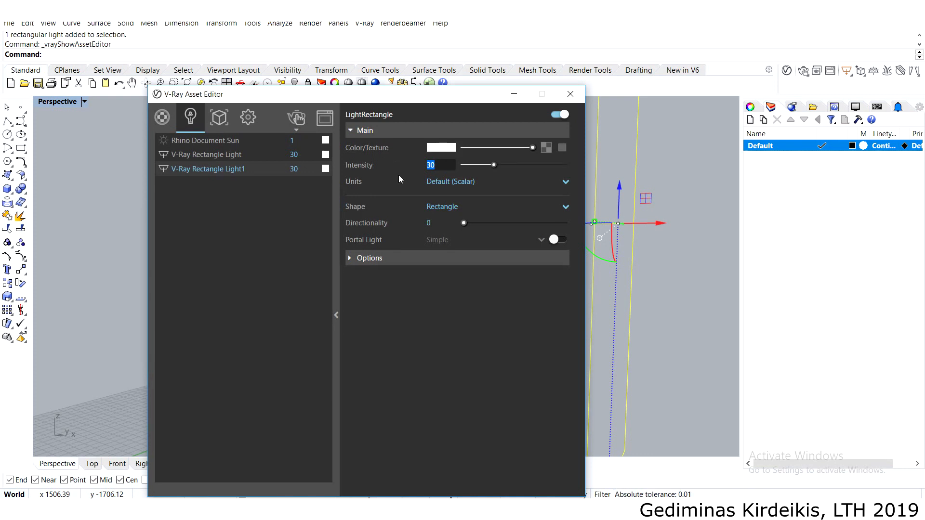
type("10")
key("Return")
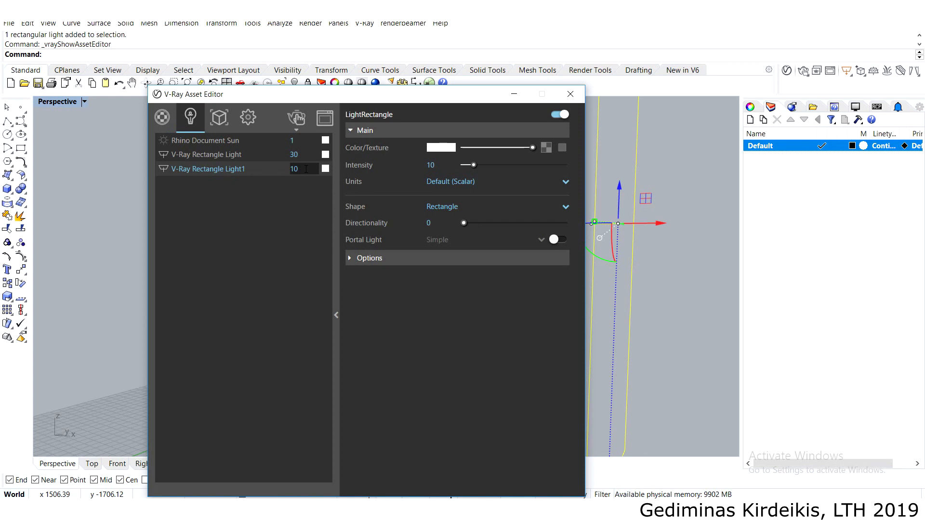
Tint V-Ray Rectangle Light1 pale blue with hue 0.572, saturation 0.267 and value 1.
left_click(443, 148)
left_click(441, 252)
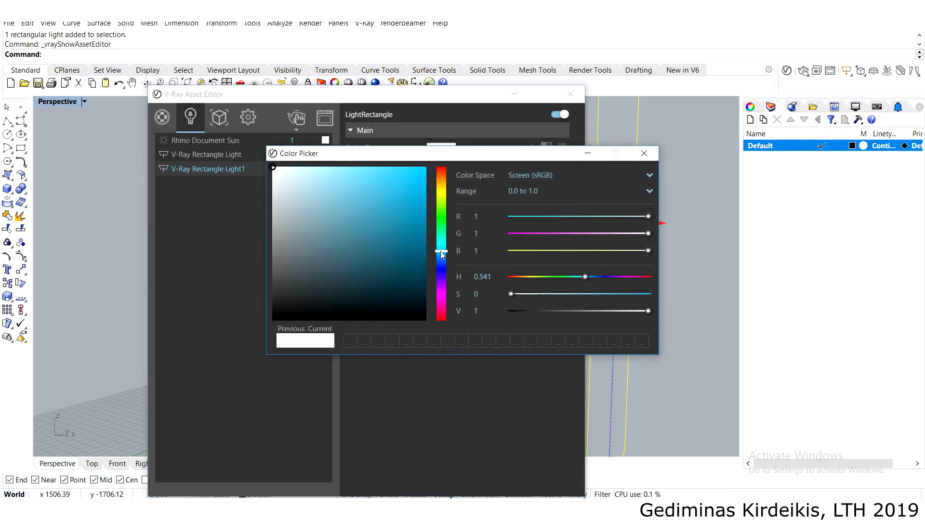
left_click_drag(442, 255, 442, 259)
left_click(318, 167)
left_click_drag(319, 166, 314, 166)
left_click(446, 256)
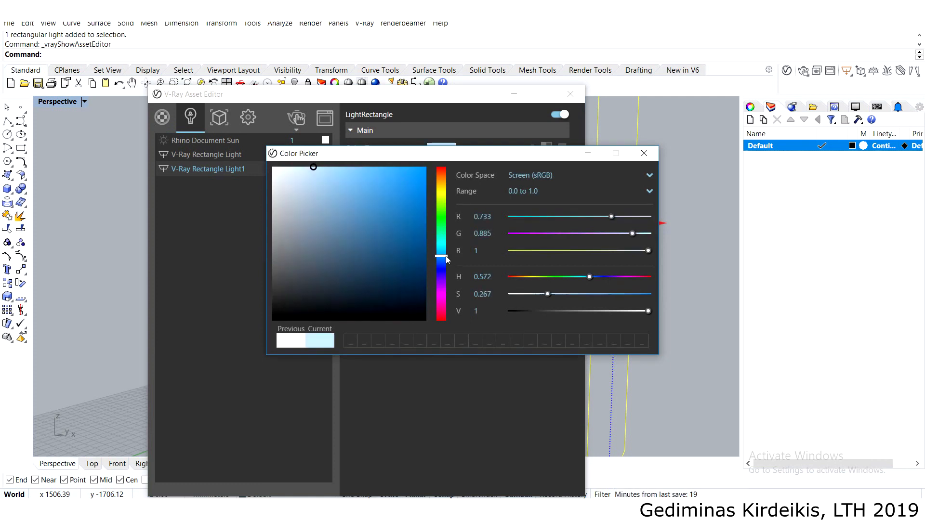
left_click(642, 154)
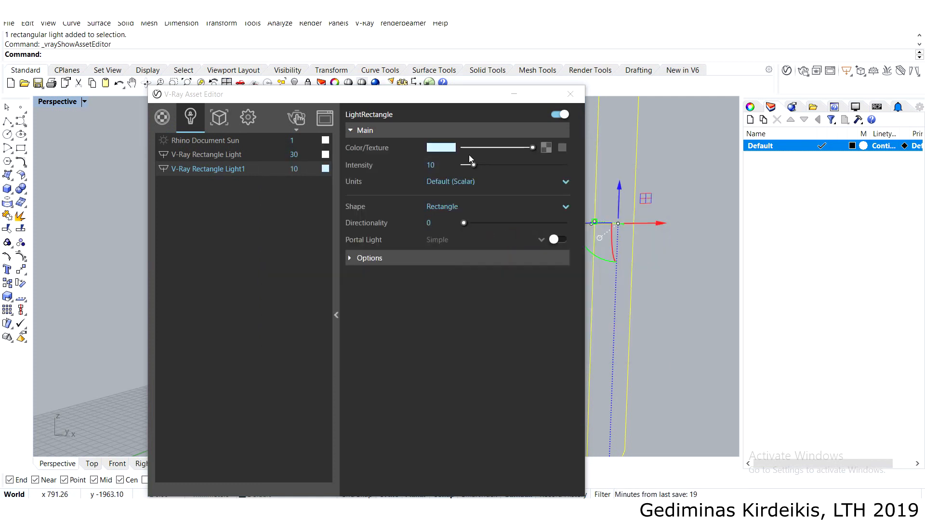
Tint V-Ray Rectangle Light a pale warm yellow with hue 0.111, saturation 0.138 and value 1.
left_click(234, 155)
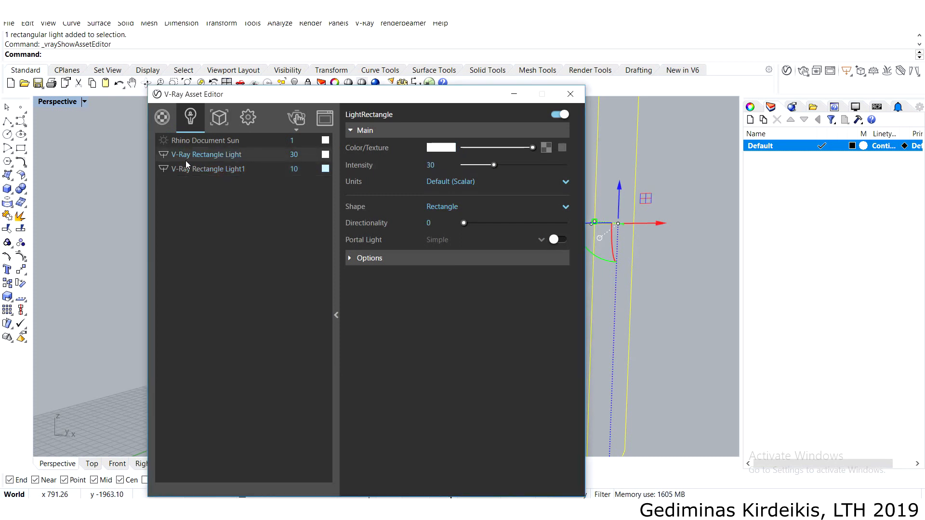
left_click(441, 147)
left_click_drag(441, 168, 442, 187)
left_click_drag(295, 168, 294, 167)
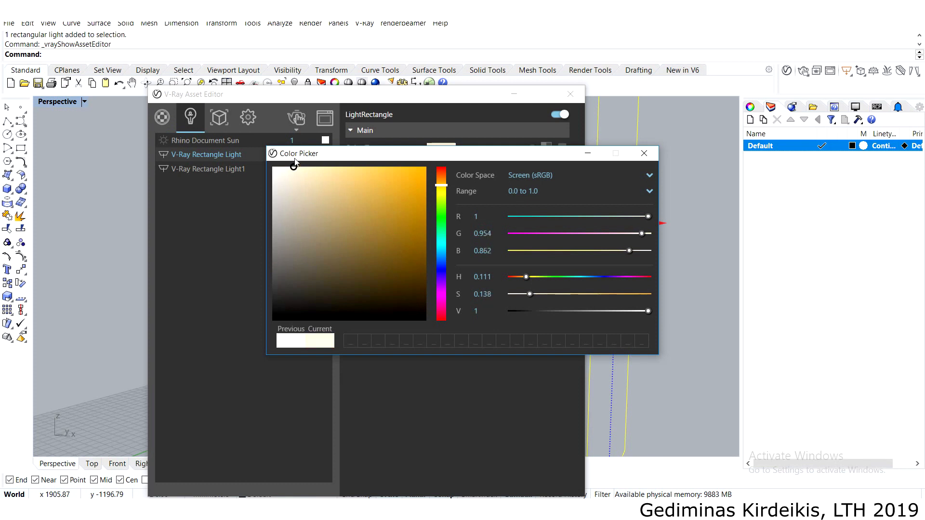
left_click(644, 153)
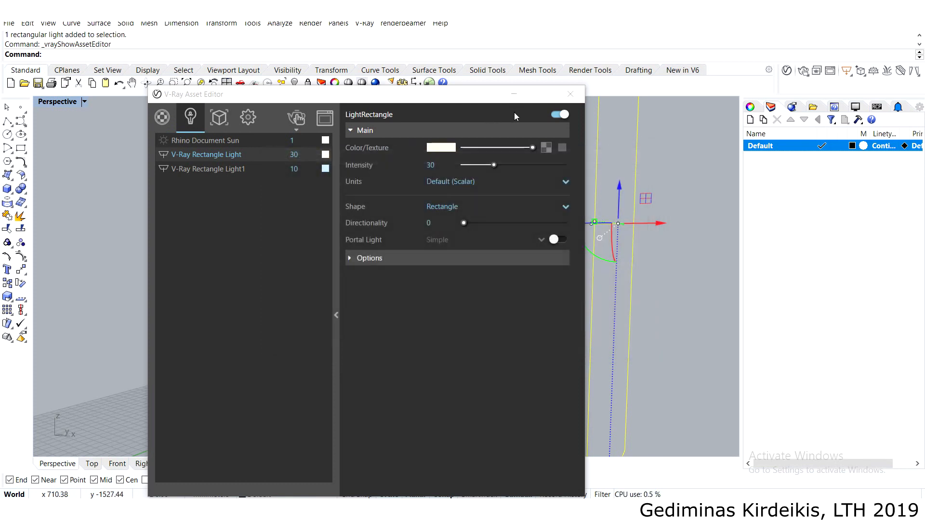
Make both rectangle lights invisible through their light options.
left_click(350, 258)
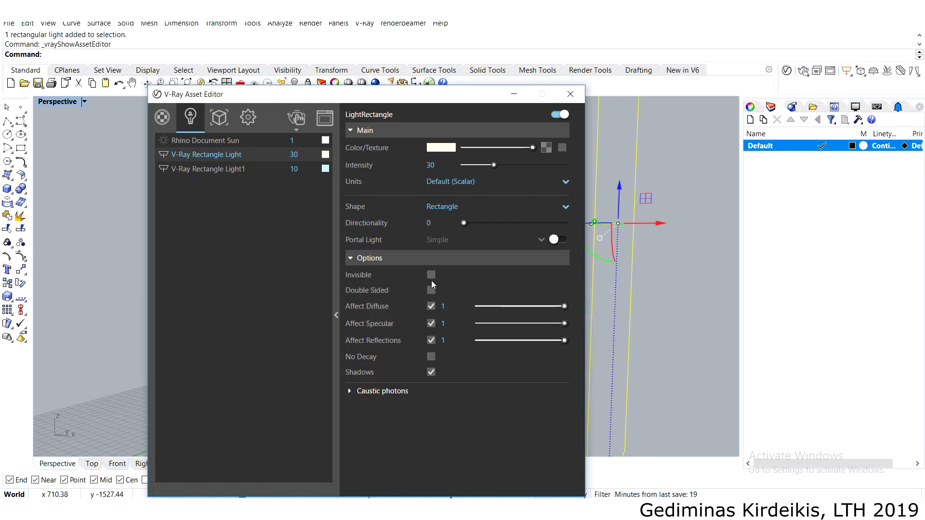
left_click(226, 168)
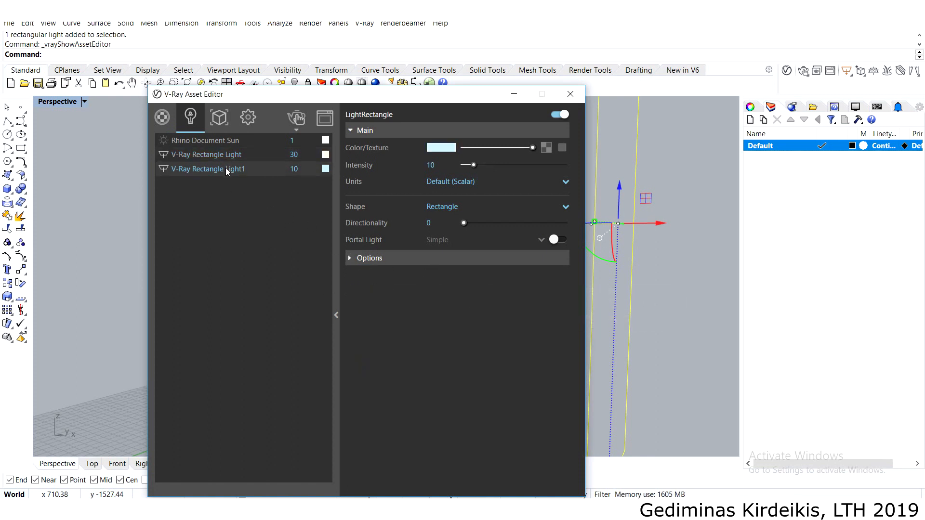
left_click(353, 259)
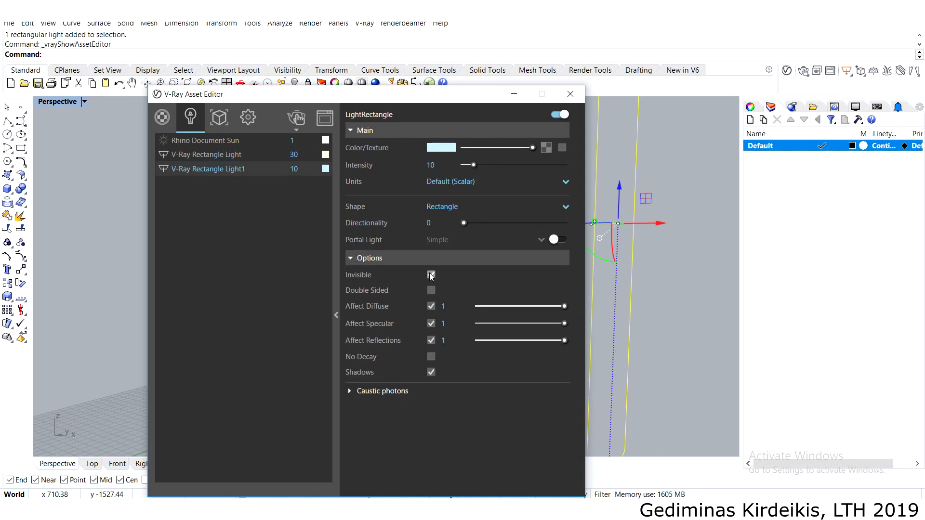
Collapse the light settings in the asset editor and render the Perspective view to check the tinted lighting.
left_click_drag(354, 99, 435, 57)
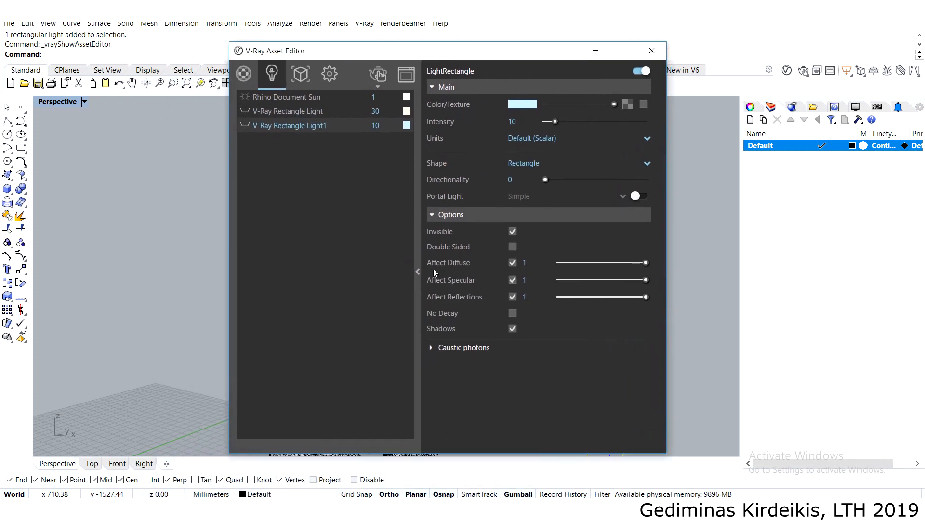
left_click(417, 273)
left_click(803, 71)
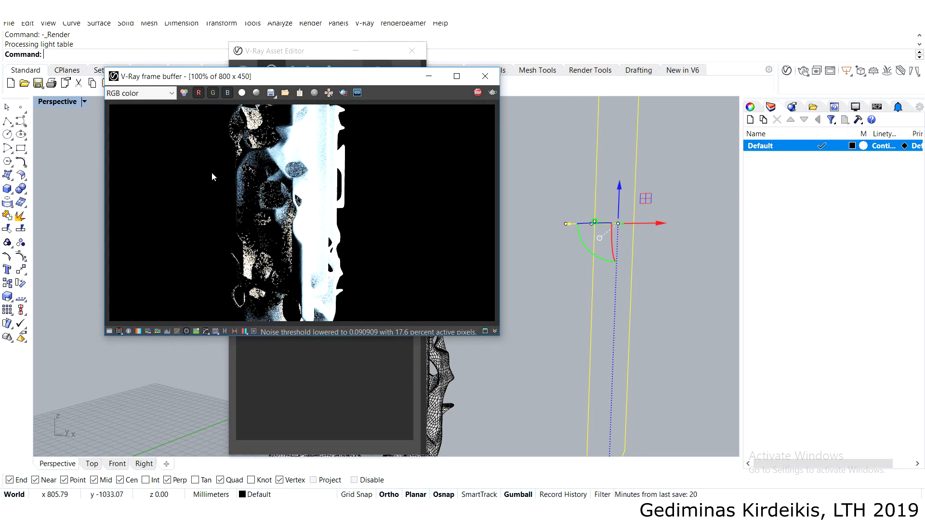
scroll(264, 267, "down", 1)
scroll(264, 267, "up", 1)
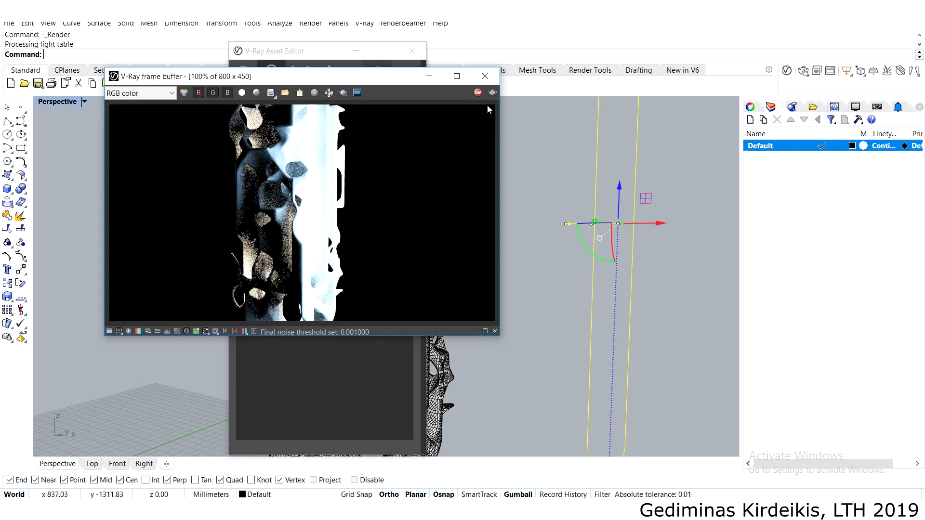
Move the frame buffer and asset editor off the column and set the render output aspect ratio to 4:5 - Portrait.
left_click_drag(386, 78, 789, 63)
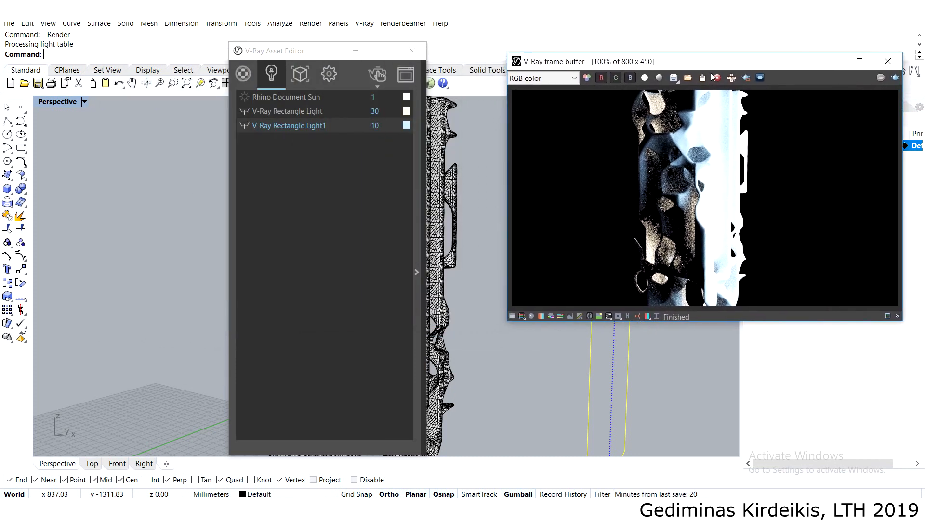
left_click_drag(317, 55, 111, 45)
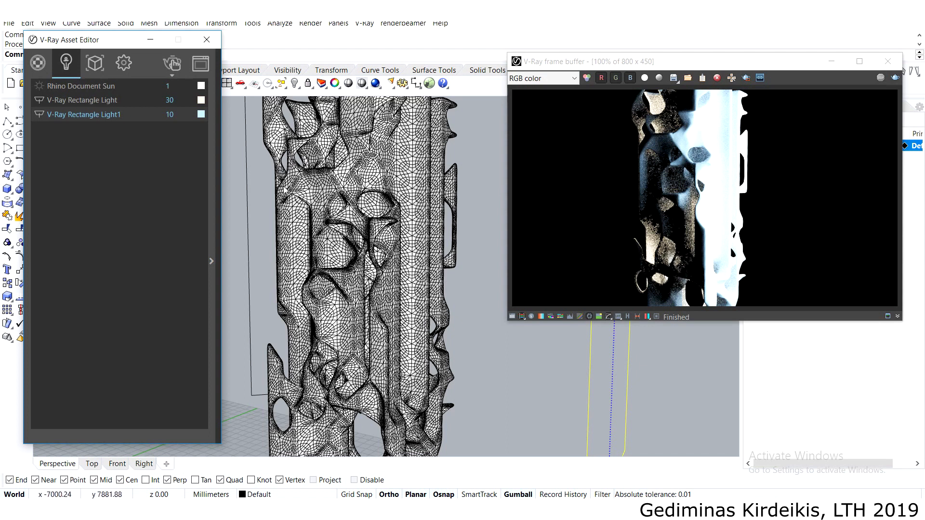
left_click(126, 64)
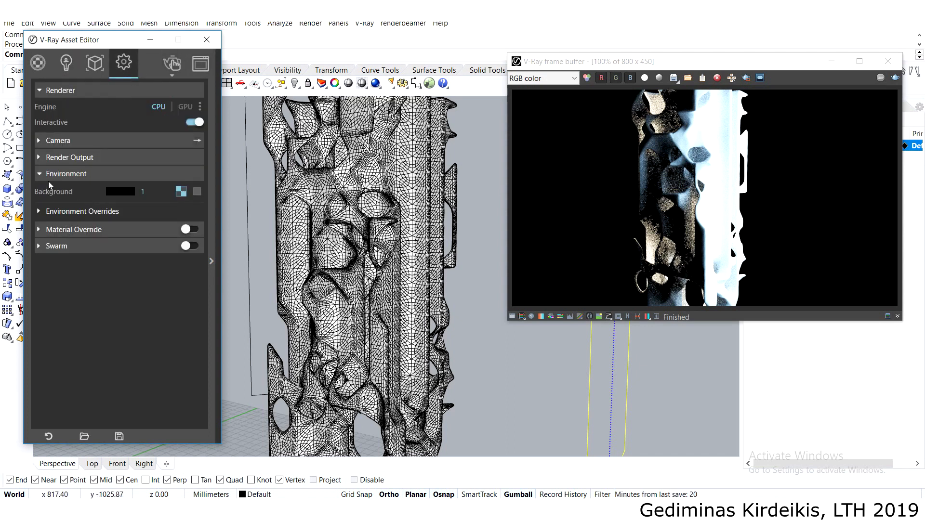
left_click(57, 159)
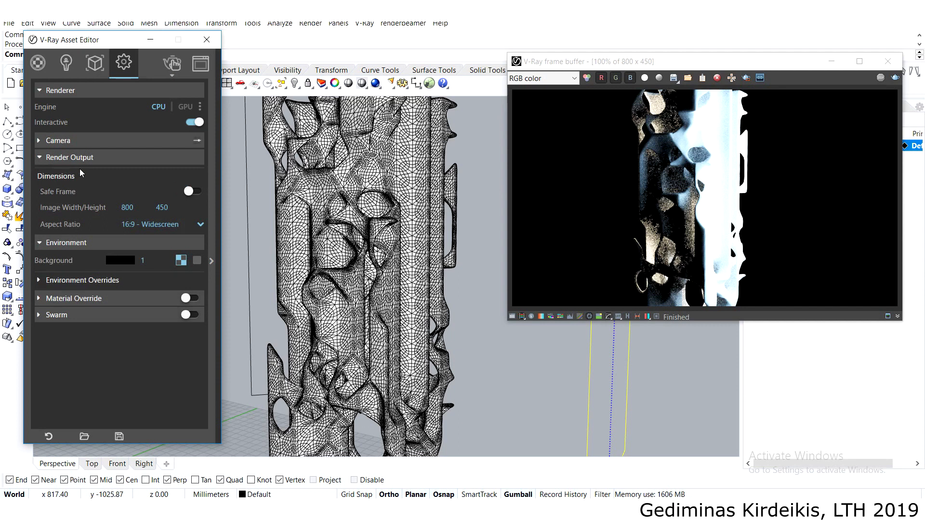
left_click(169, 225)
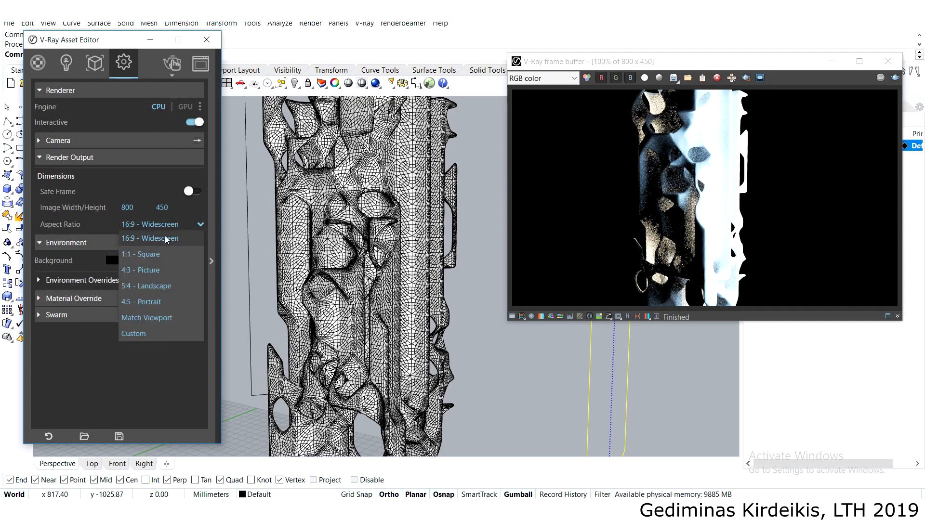
left_click(141, 302)
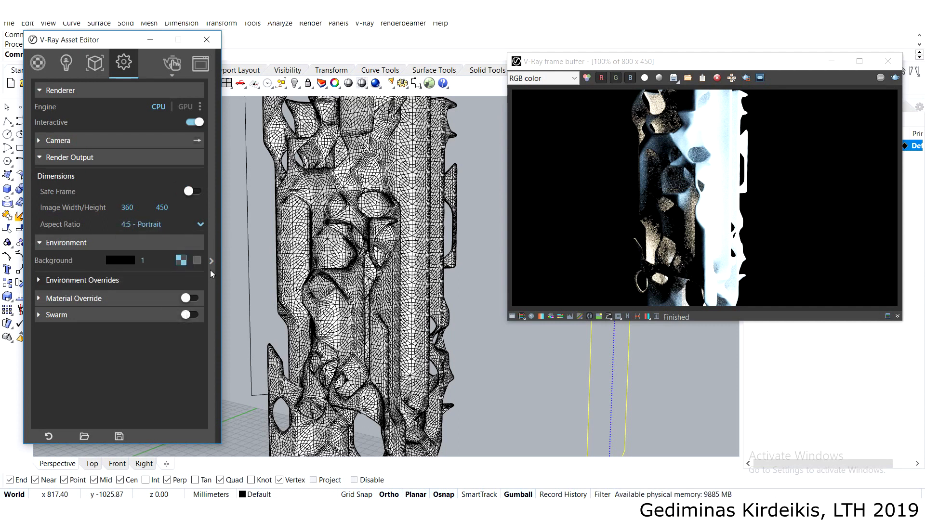
left_click(174, 224)
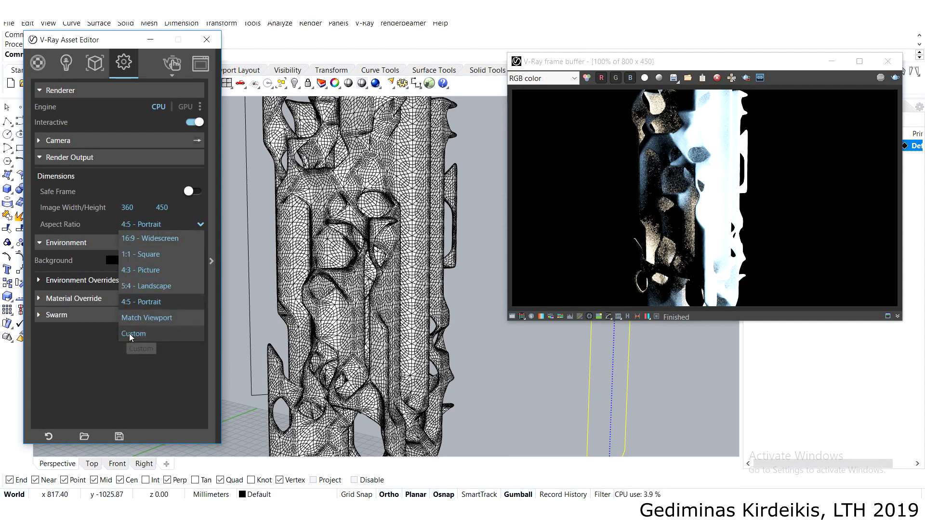
left_click(110, 224)
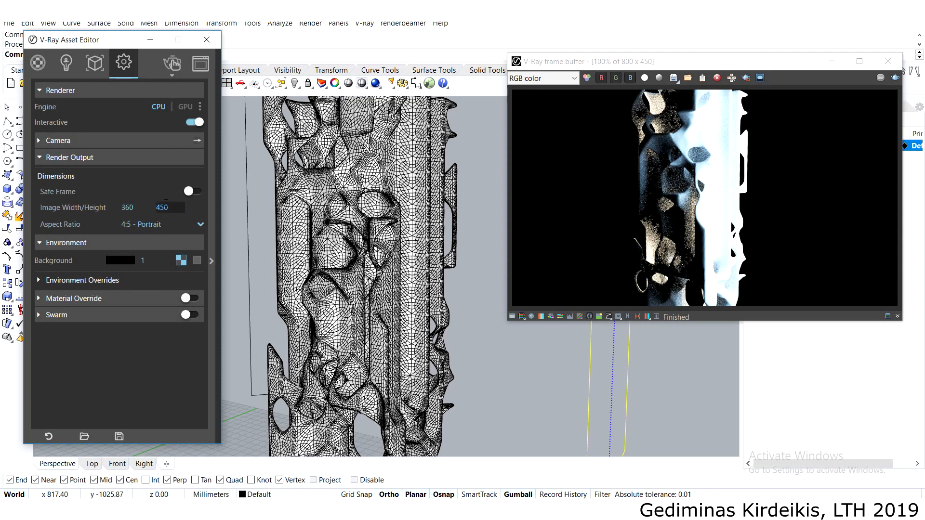
Turn on the safe frame for the render output and close the asset editor and frame buffer.
left_click(193, 192)
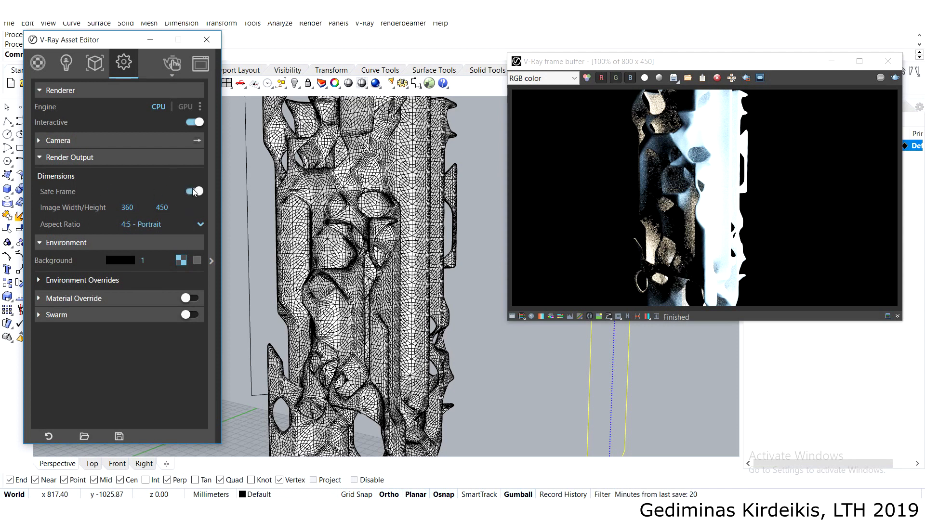
left_click_drag(121, 39, 386, 57)
left_click(471, 57)
left_click(888, 61)
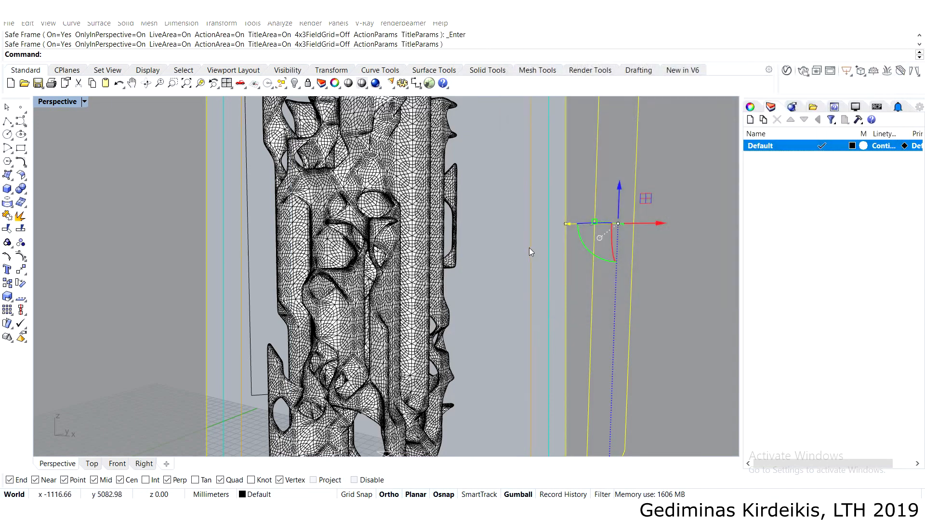
Deselect the light and compose the Perspective view so the column's full height fills the portrait safe frame at a slight angle.
left_click(502, 204)
scroll(502, 203, "down", 2)
right_click_drag(502, 203, 482, 186, "shift")
scroll(475, 205, "up", 4)
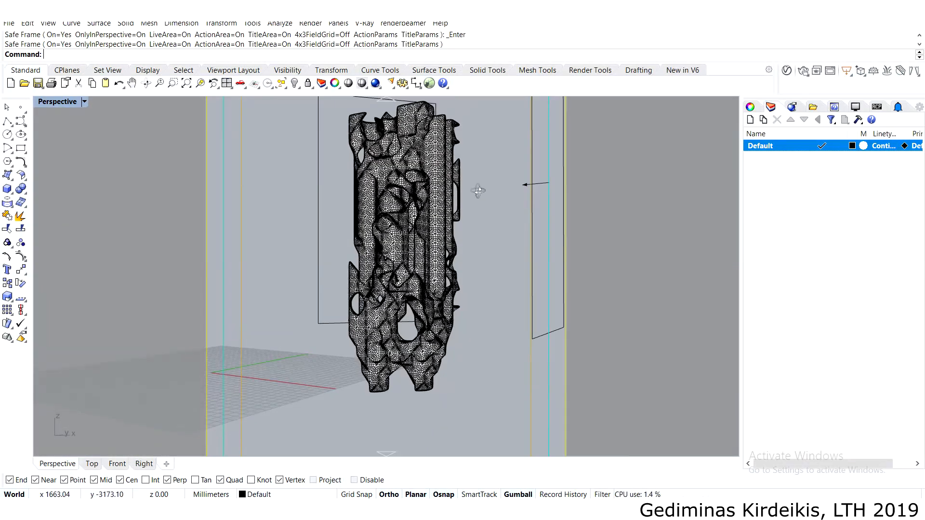
right_click_drag(482, 211, 470, 207, "shift")
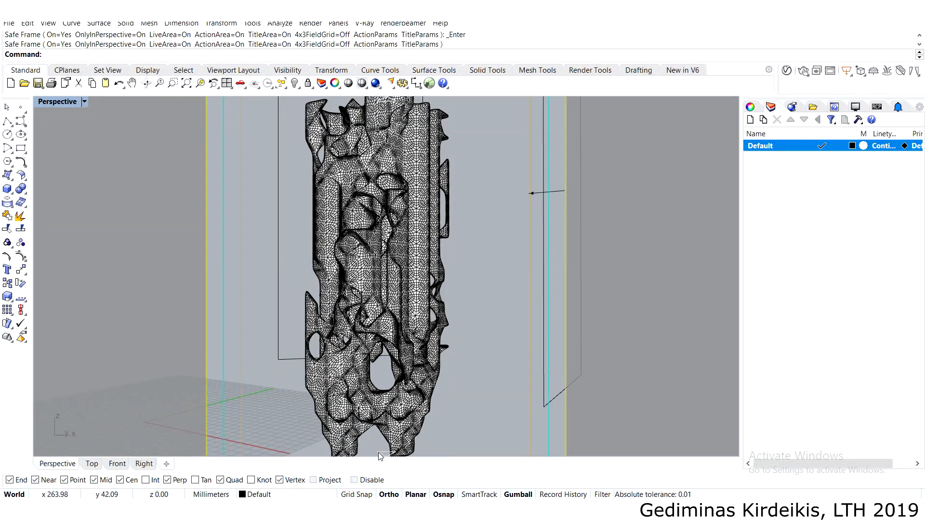
right_click_drag(407, 128, 385, 101)
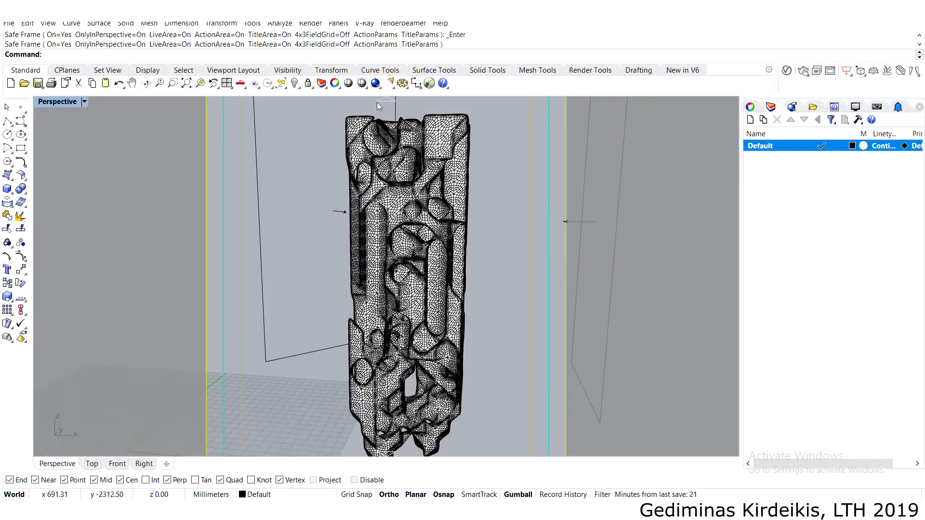
right_click_drag(406, 125, 258, 111)
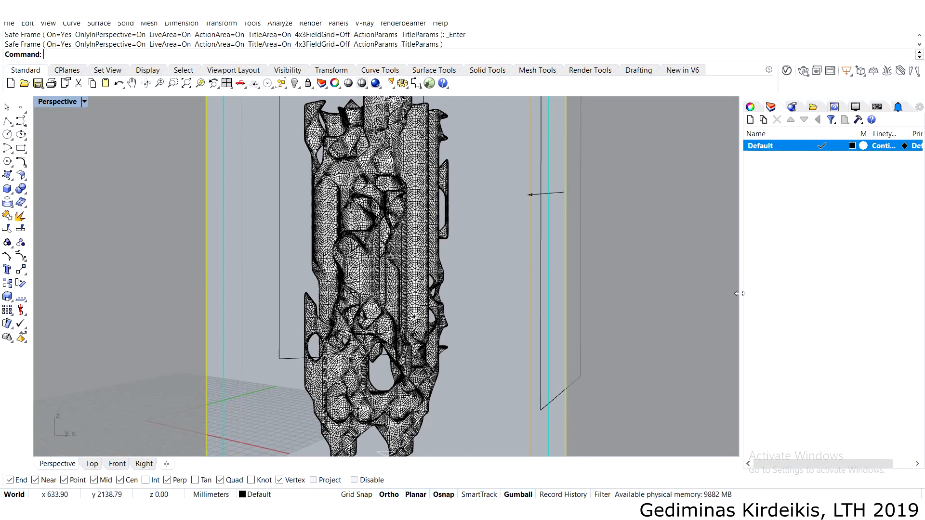
right_click_drag(636, 271, 598, 268)
Test-render the portrait composition, fine-tuning the column's viewing angle, and close the frame buffer.
left_click(802, 72)
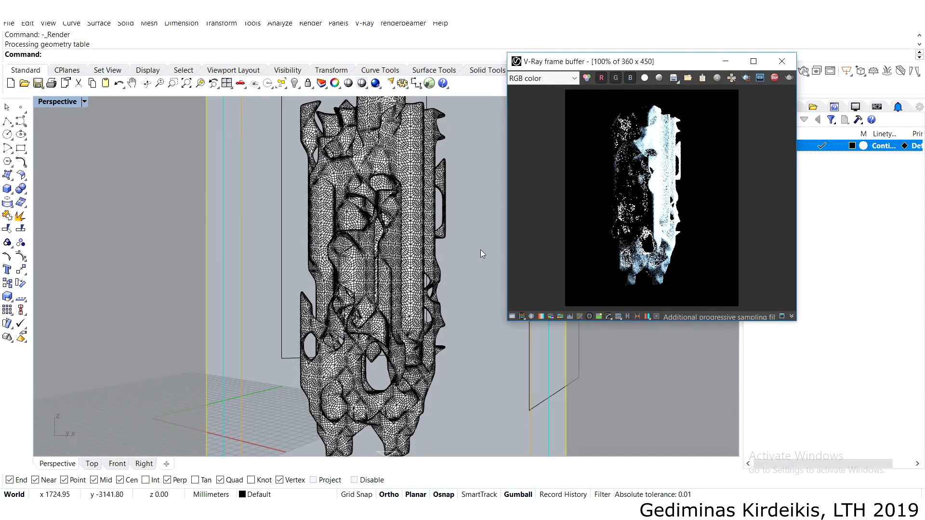
mouse_move(395, 276)
right_mouse_down()
mouse_move(374, 272)
mouse_move(407, 270)
mouse_move(392, 265)
right_mouse_up()
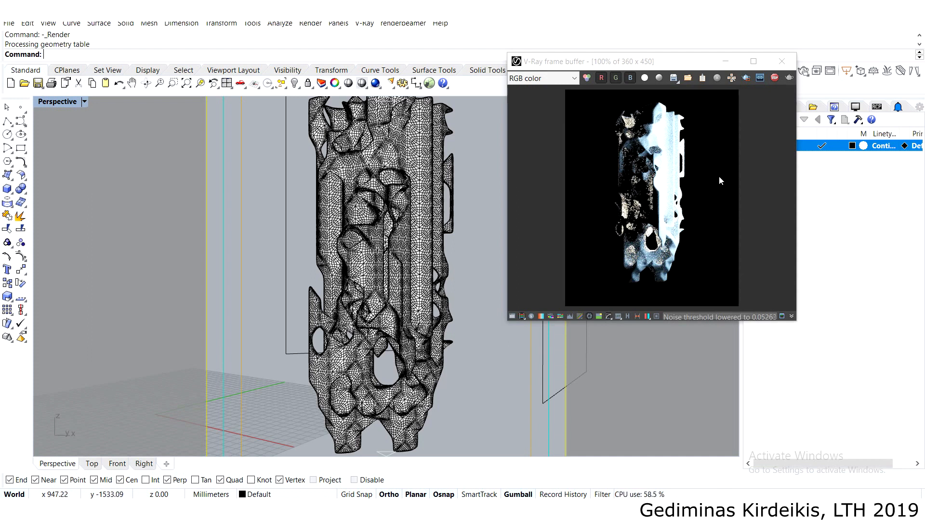
left_click(775, 79)
left_click(781, 61)
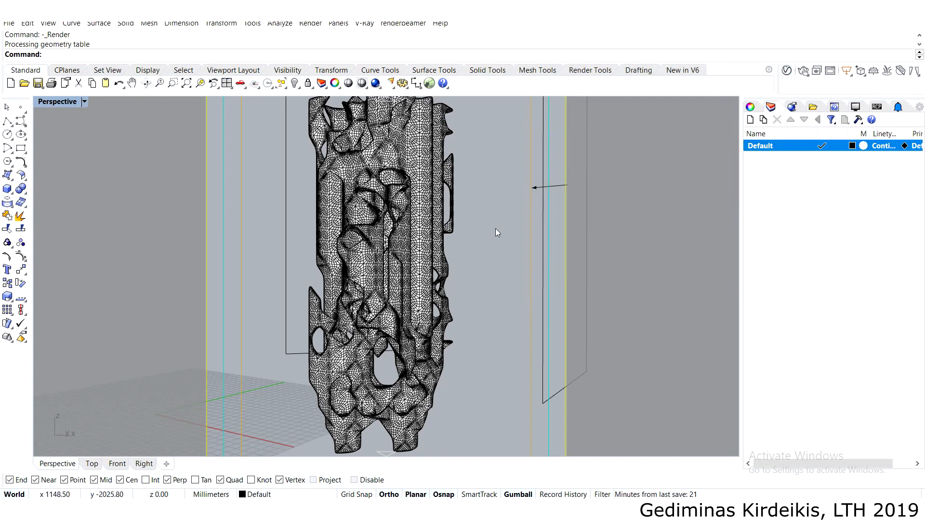
Save the current viewport as a named view called cam1 using the NamedView command.
type("N")
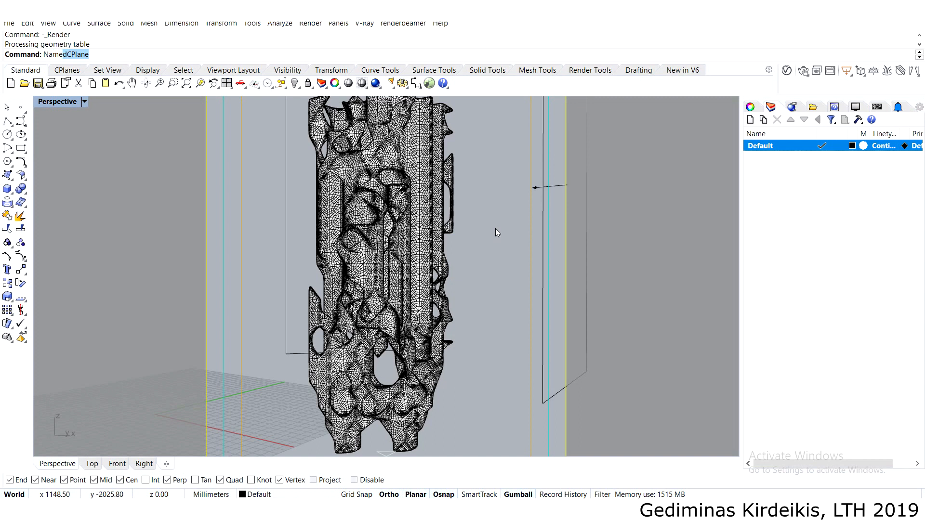
type("amedView")
key("Return")
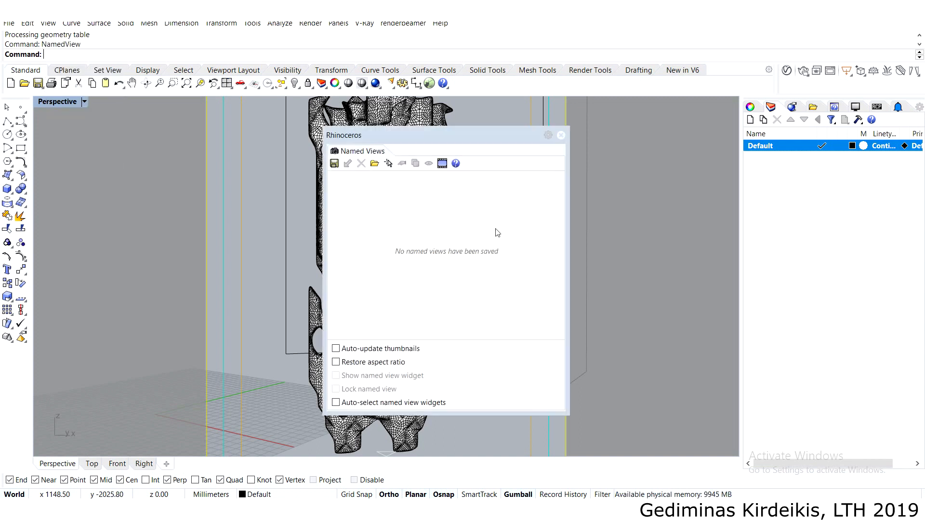
left_click(334, 163)
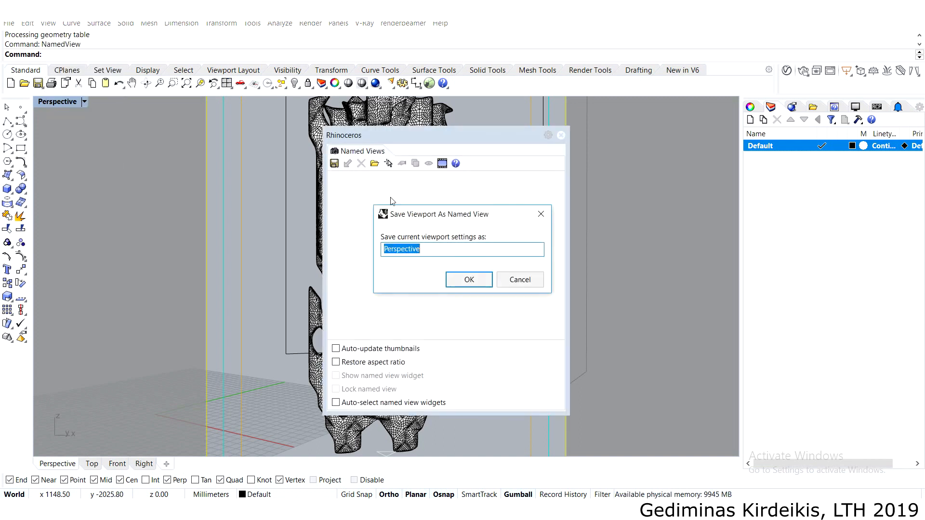
type("cam1")
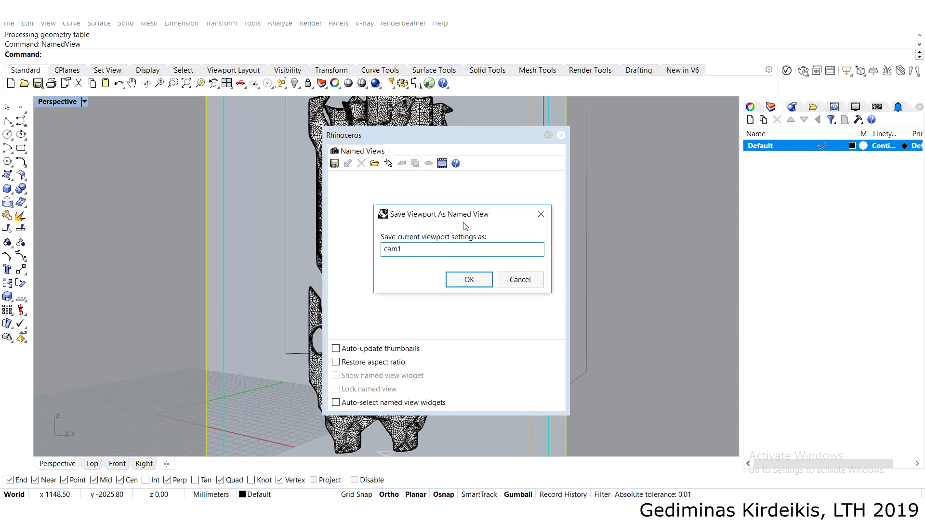
left_click(479, 282)
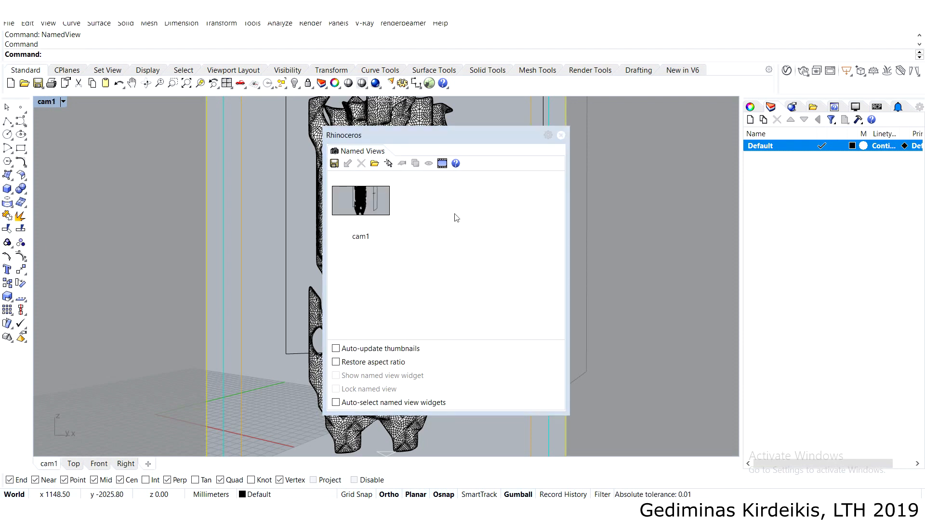
left_click(561, 135)
Orbit and zoom away from the saved composition, and restore the cam1 named view to test it.
right_click_drag(251, 141, 491, 201)
scroll(448, 203, "down", 10)
right_click_drag(398, 187, 467, 150)
right_click_drag(393, 226, 366, 270)
left_click(44, 103)
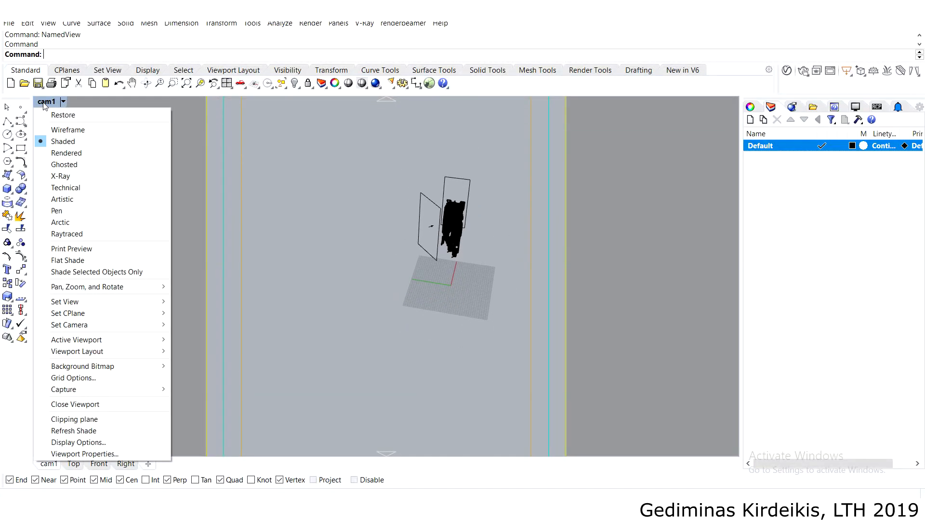
mouse_move(79, 303)
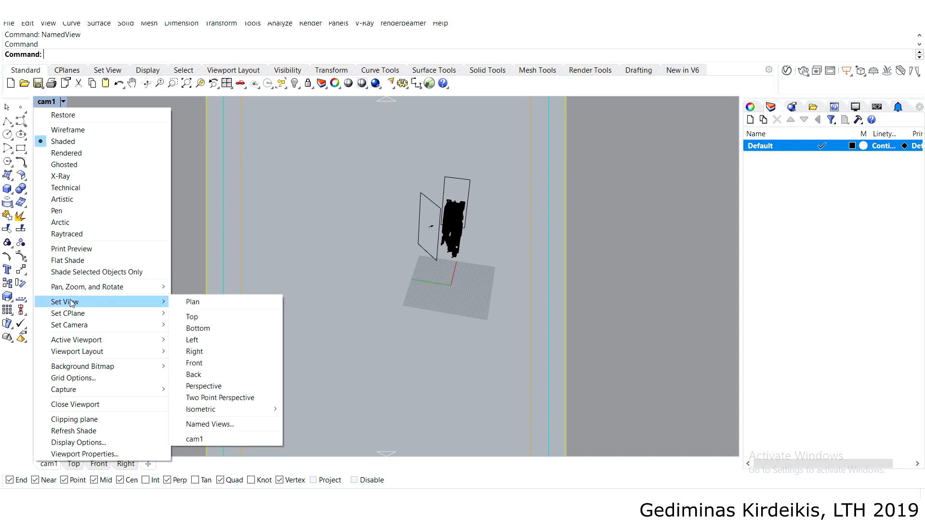
left_click(195, 440)
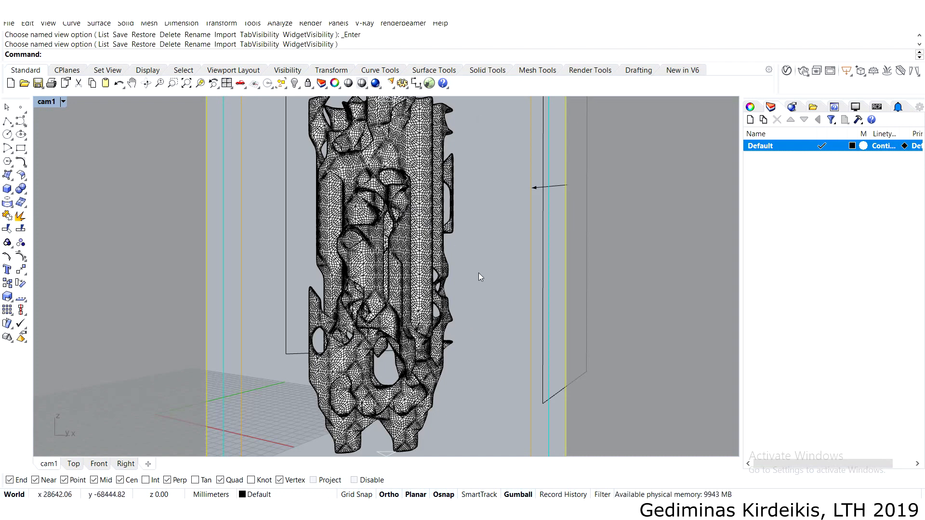
Add a V-Ray Infinite Plane to the scene as the ground.
scroll(332, 257, "down", 9)
mouse_move(332, 256)
right_mouse_down()
mouse_move(336, 282)
mouse_move(333, 266)
right_mouse_up()
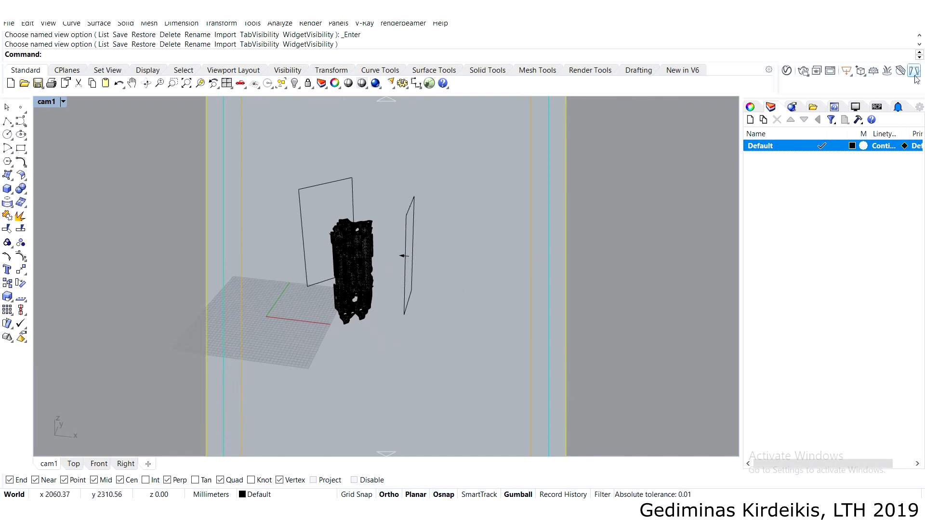
left_click(864, 80)
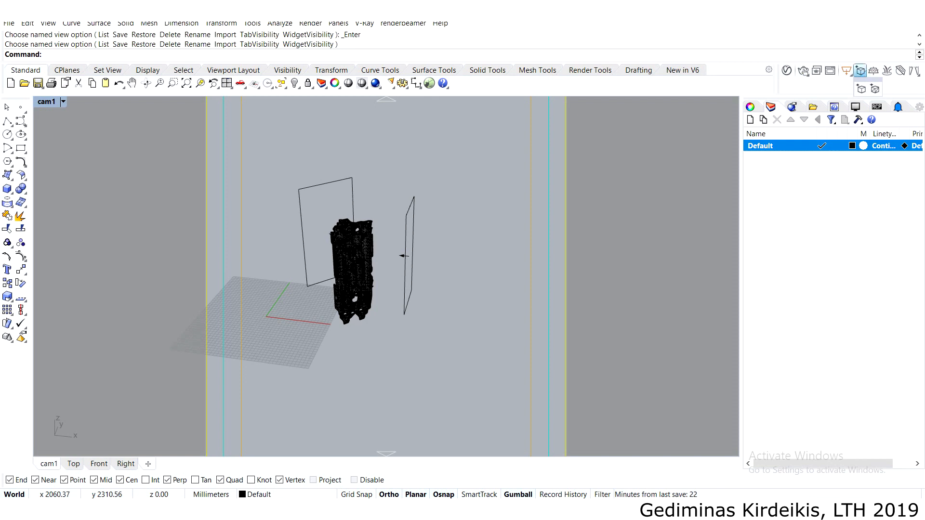
left_click(873, 72)
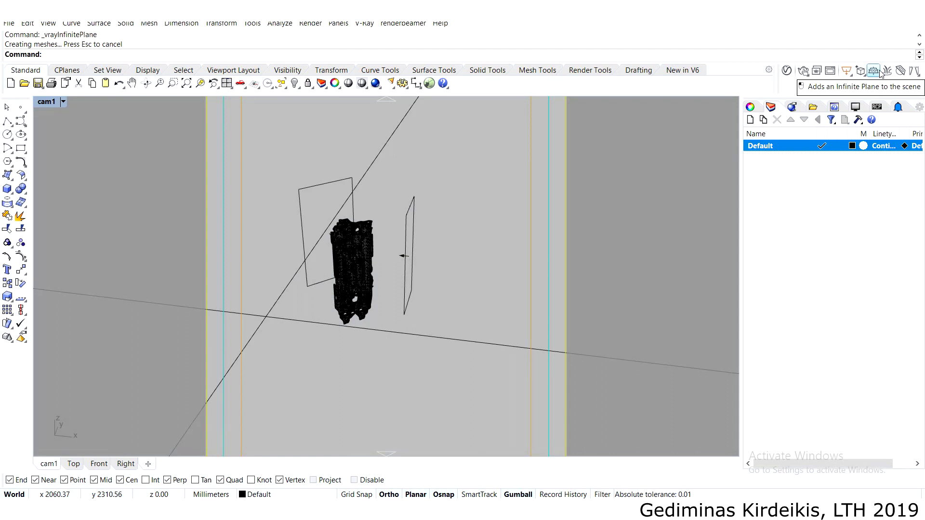
Scale the infinite plane's display down uniformly to a small rectangle within the construction grid.
scroll(493, 231, "down", 5)
left_click(407, 272)
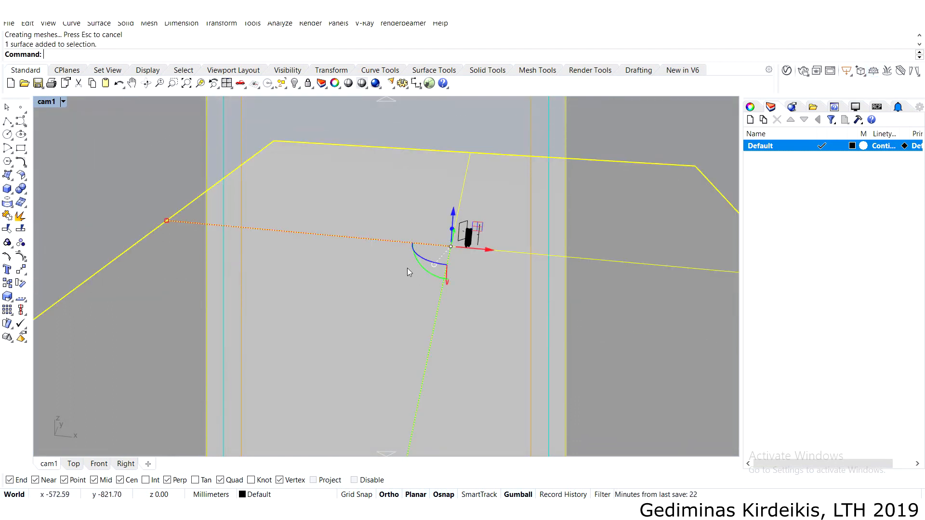
scroll(408, 269, "down", 6)
right_click_drag(411, 268, 362, 243, "shift")
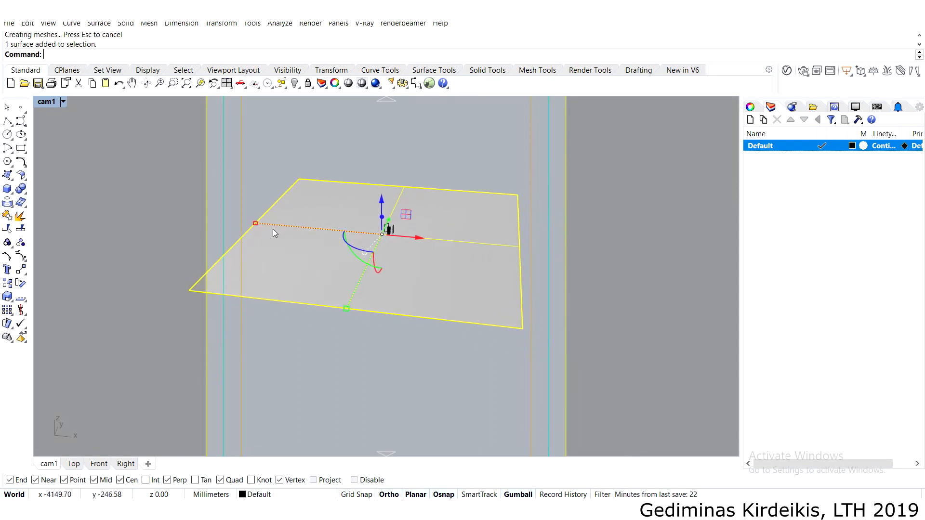
left_click_drag(255, 224, 373, 222)
left_click(435, 270)
right_click_drag(436, 250, 358, 254)
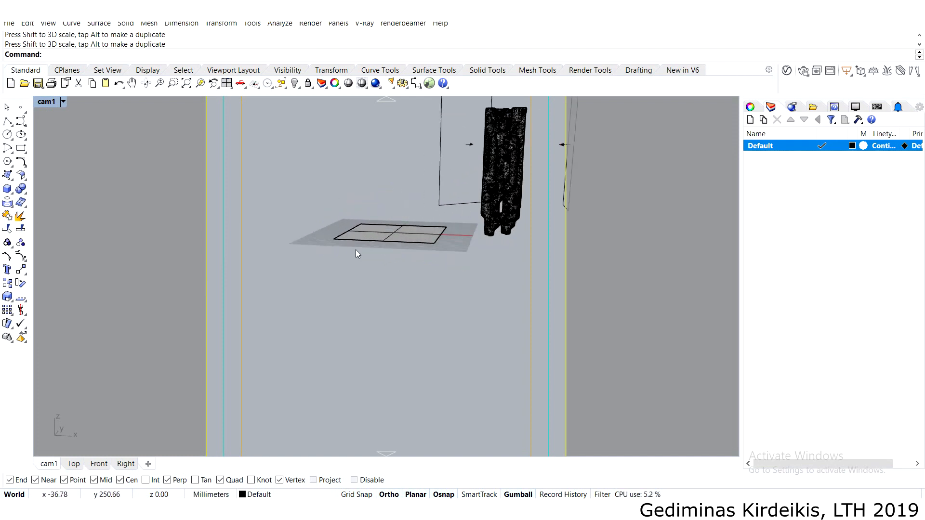
Move the ground plane slightly down and along the X axis so it lies beneath the column's feet.
right_click_drag(422, 230, 349, 206, "shift")
scroll(370, 211, "up", 5)
left_click(349, 207)
left_click_drag(329, 177, 330, 188)
right_click_drag(409, 220, 348, 227)
scroll(386, 214, "down", 3)
left_click_drag(348, 221, 451, 241)
left_click(451, 299)
Check the gap between the ground plane and the column's feet up close, and restore the cam1 named view.
right_click_drag(450, 304, 452, 253)
scroll(425, 232, "up", 6)
scroll(430, 243, "up", 4)
left_click(452, 252)
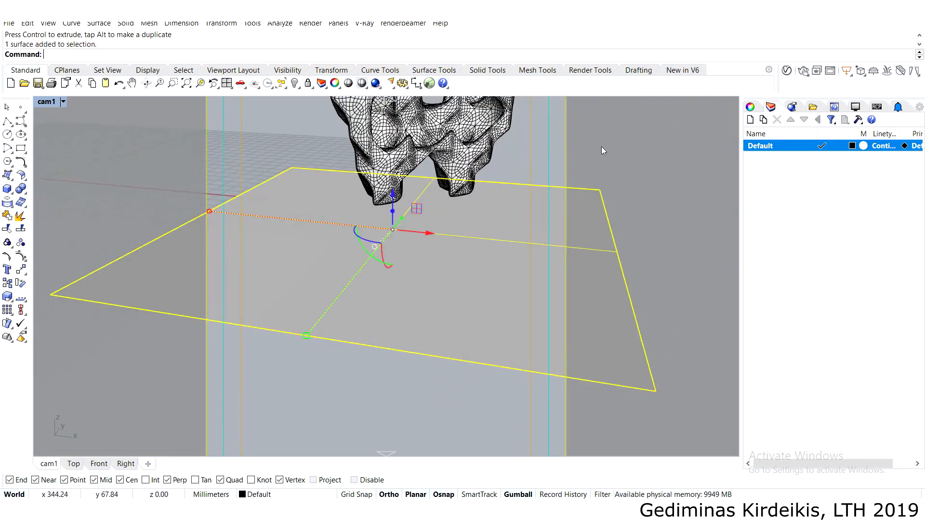
right_click_drag(492, 196, 513, 197)
left_click(508, 158)
scroll(508, 158, "down", 10)
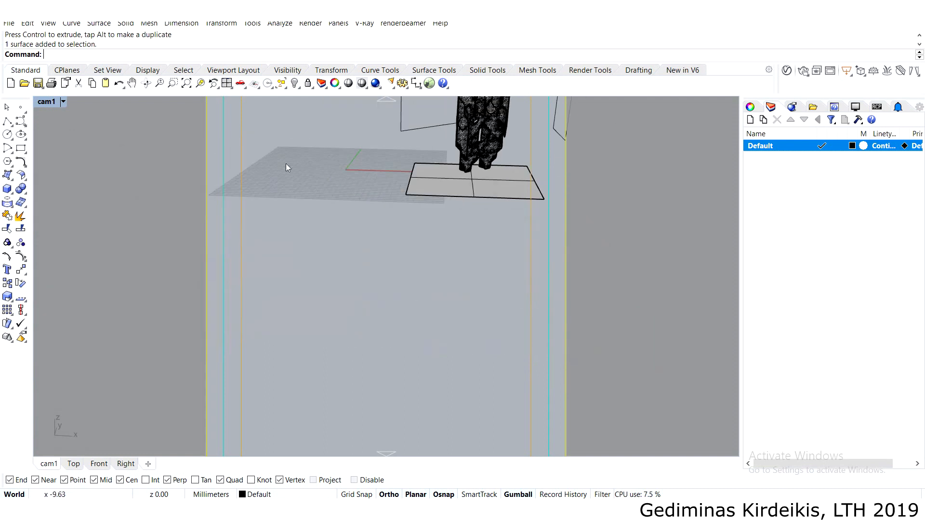
left_click(43, 102)
mouse_move(121, 301)
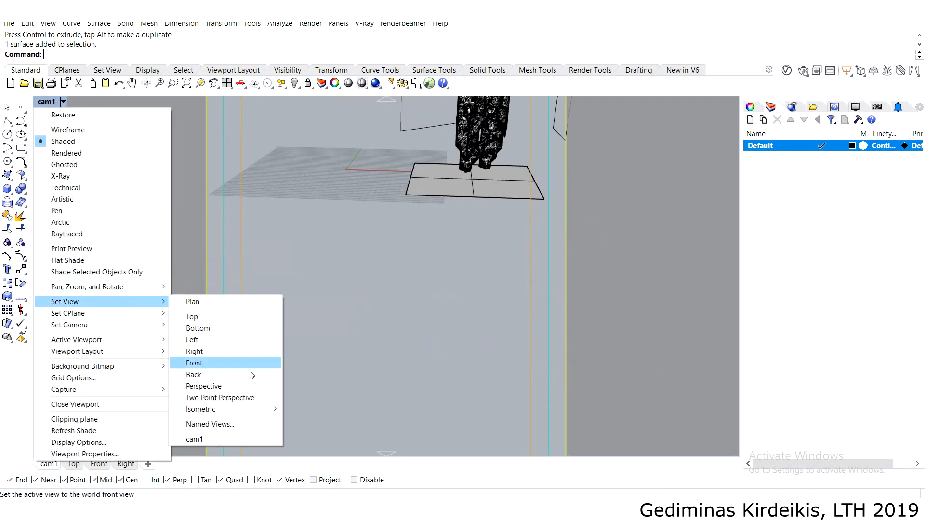
left_click(236, 436)
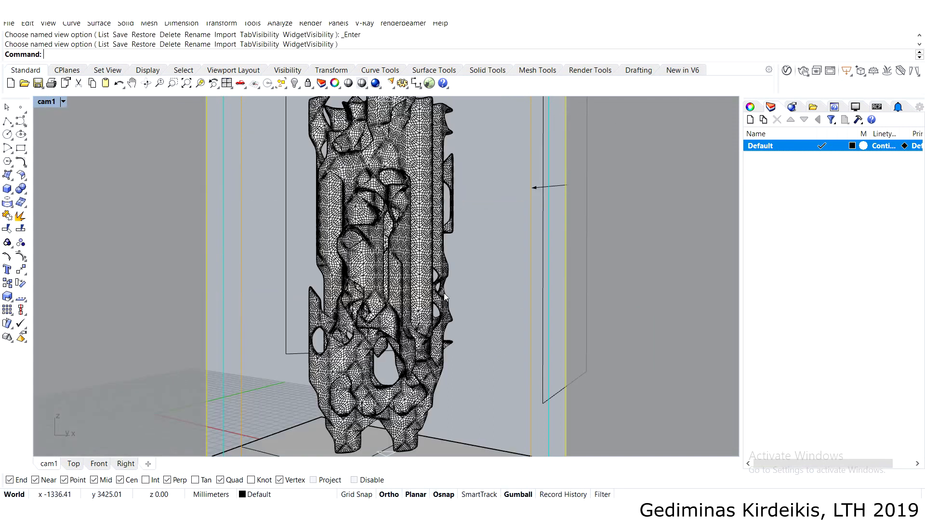
Test-render the cam1 view with the ground plane, stop the render and close the frame buffer.
left_click(803, 72)
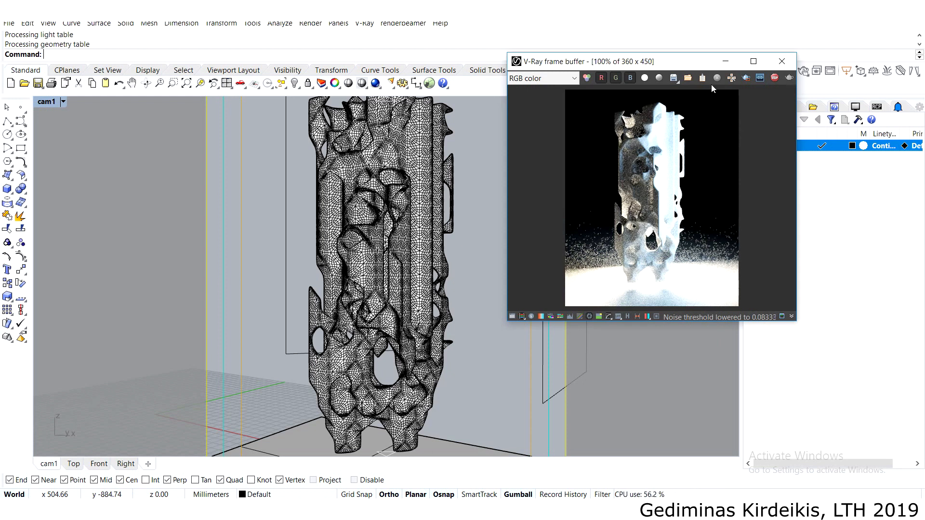
left_click(774, 78)
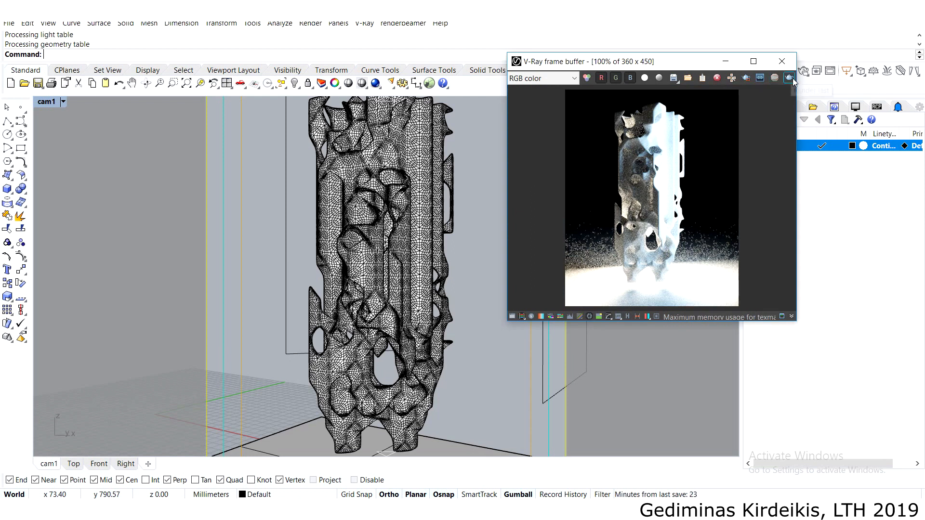
left_click(782, 62)
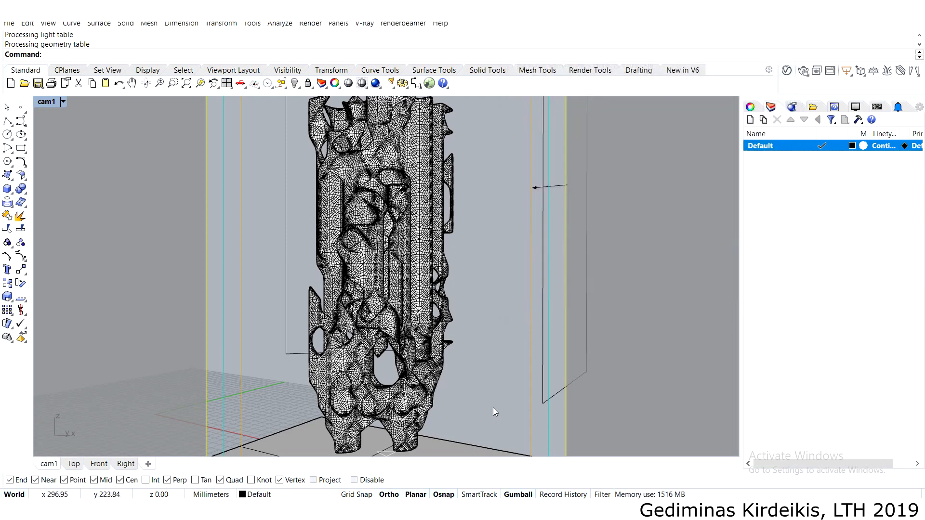
Select the ground plane and create a new Generic material in the V-Ray Asset Editor.
left_click(787, 71)
left_click_drag(359, 56, 680, 42)
left_click(446, 444)
left_click(623, 67)
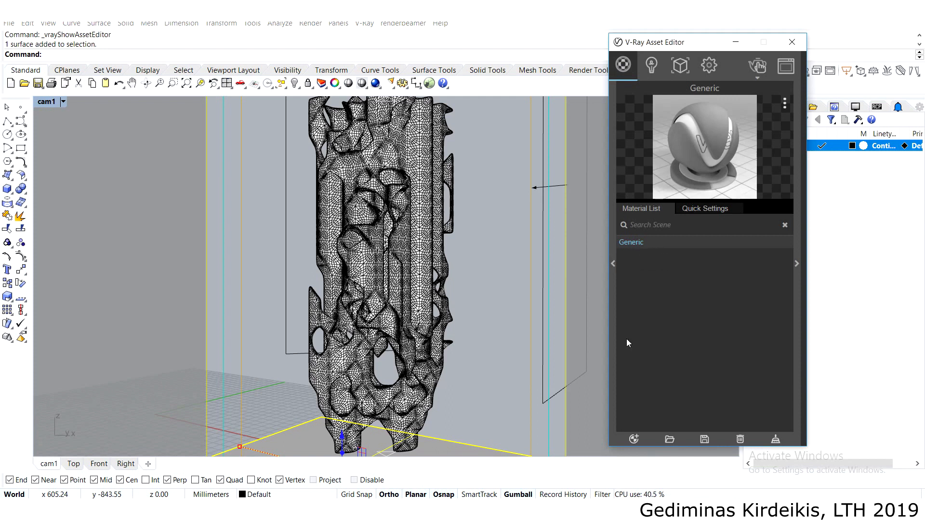
left_click(634, 439)
left_click(655, 219)
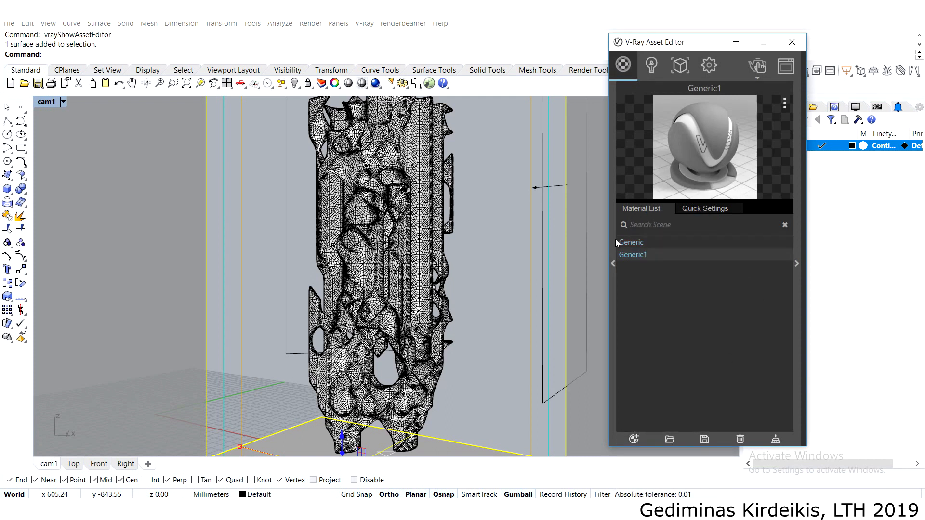
Rename the new Generic material as Dark plane.
double_click(634, 254)
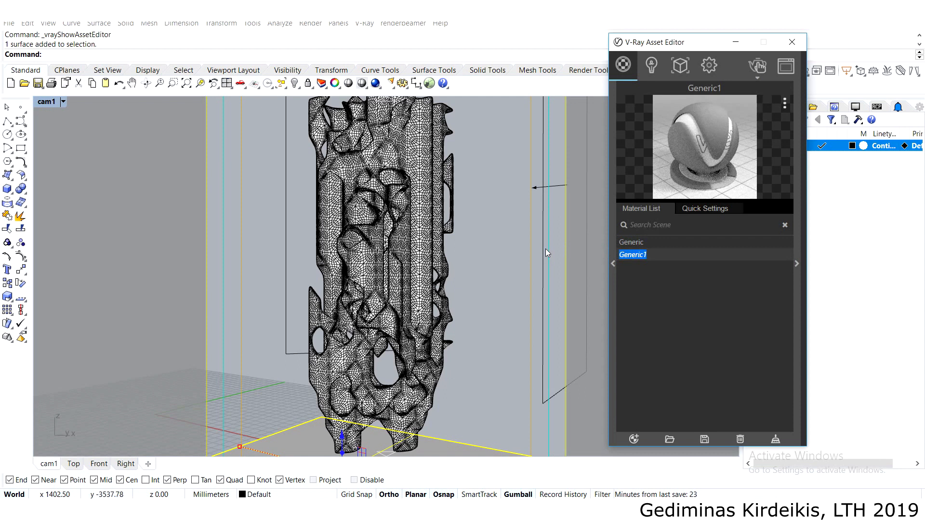
type("Dark ")
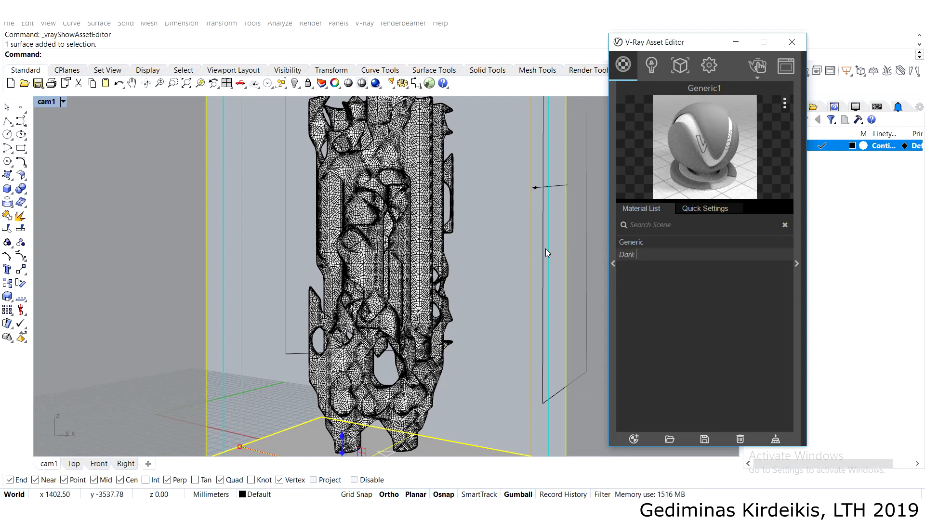
type("plane")
key("Return")
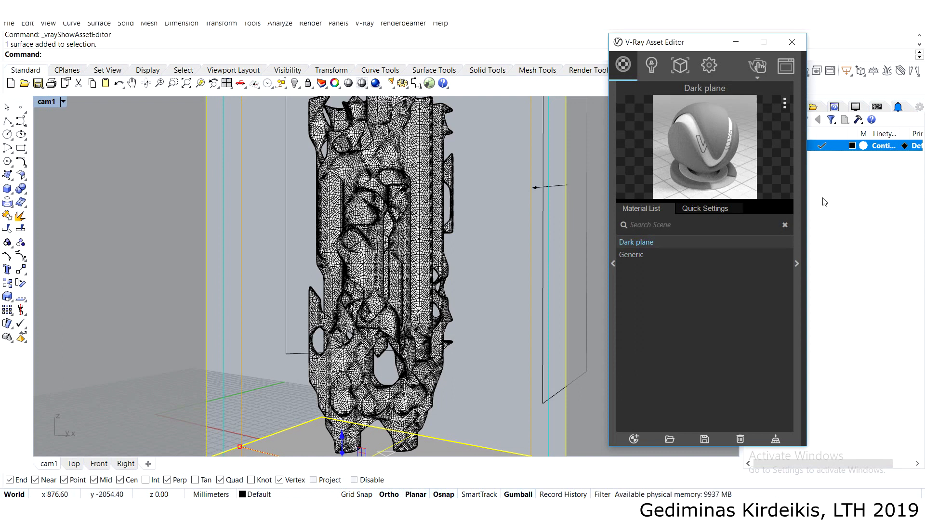
Set the Dark plane material's diffuse color to a near-black grey of 0.108 in R, G and B.
left_click(797, 263)
left_click_drag(730, 48, 567, 35)
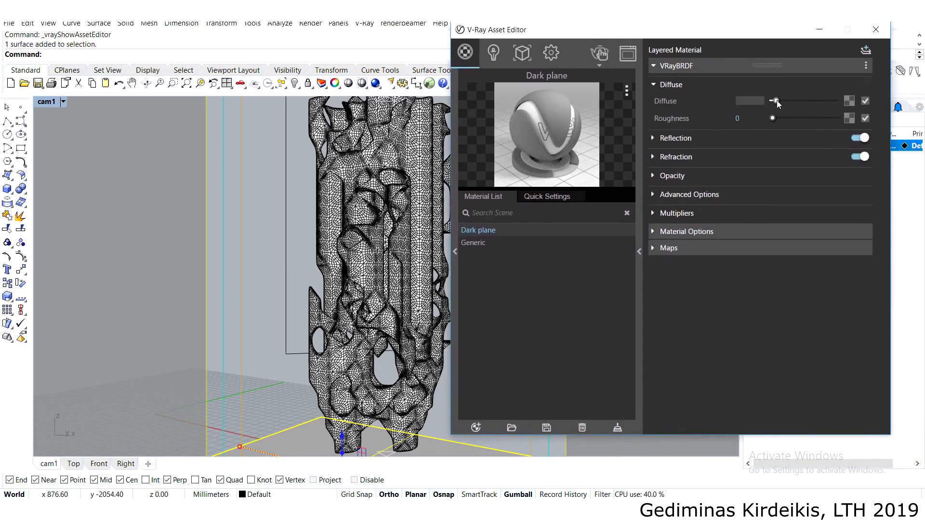
left_click_drag(776, 100, 774, 101)
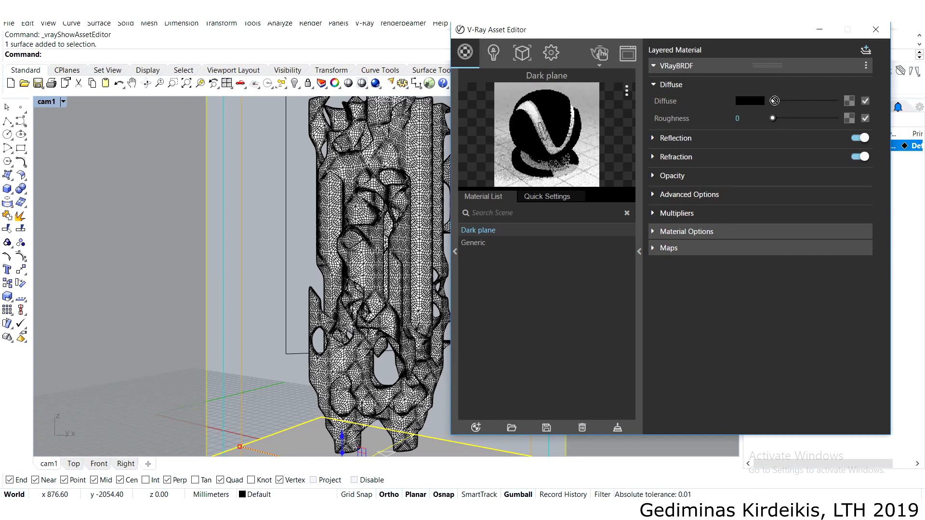
left_click_drag(829, 101, 774, 104)
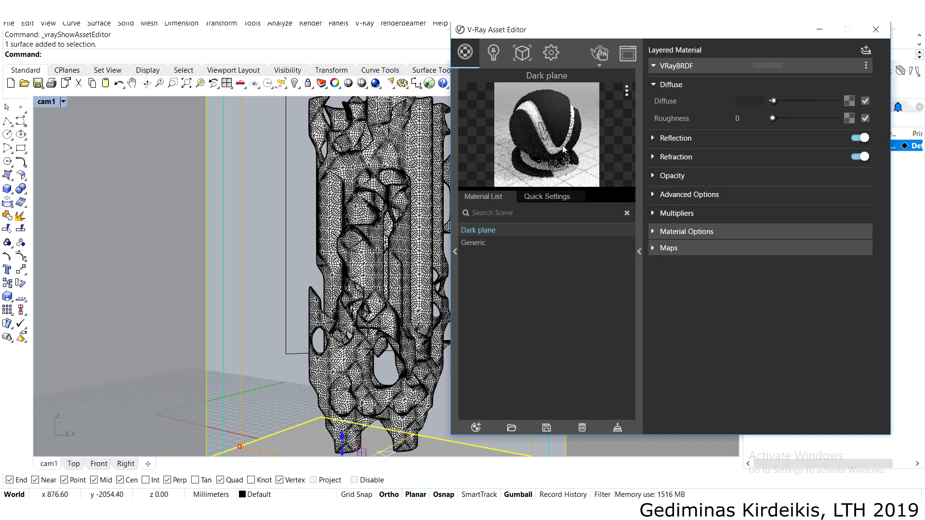
left_click(755, 100)
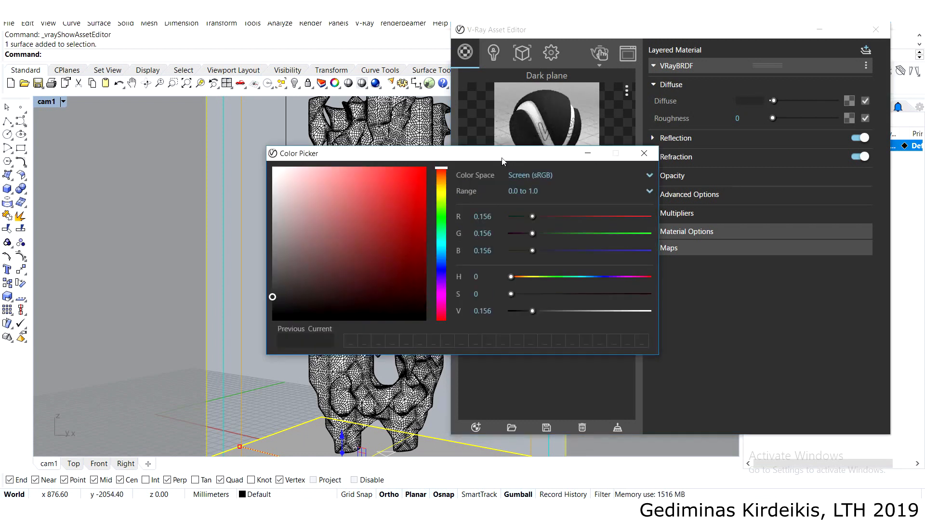
left_click(270, 303)
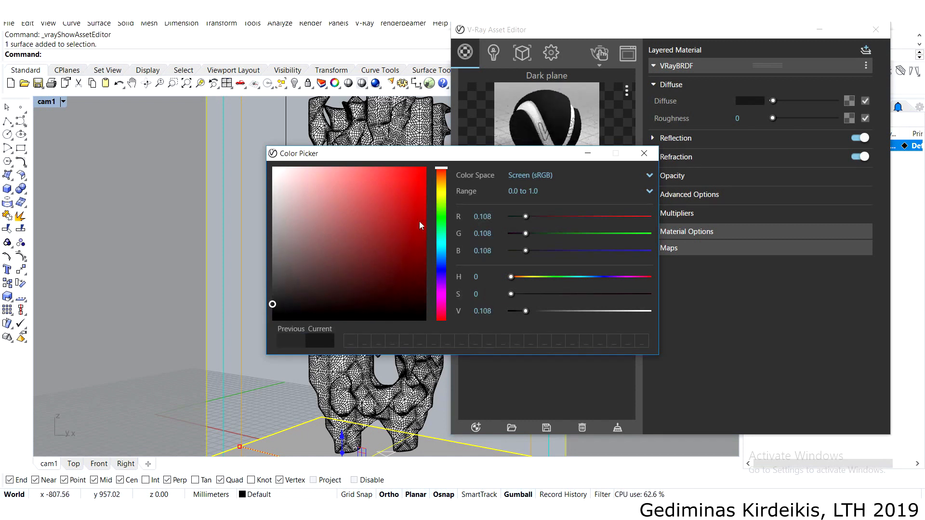
left_click_drag(481, 152, 402, 147)
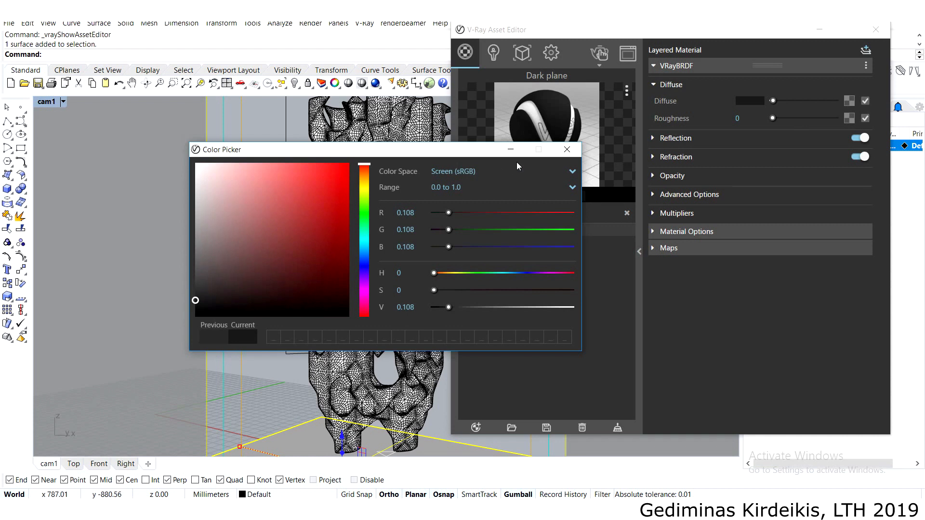
left_click(567, 150)
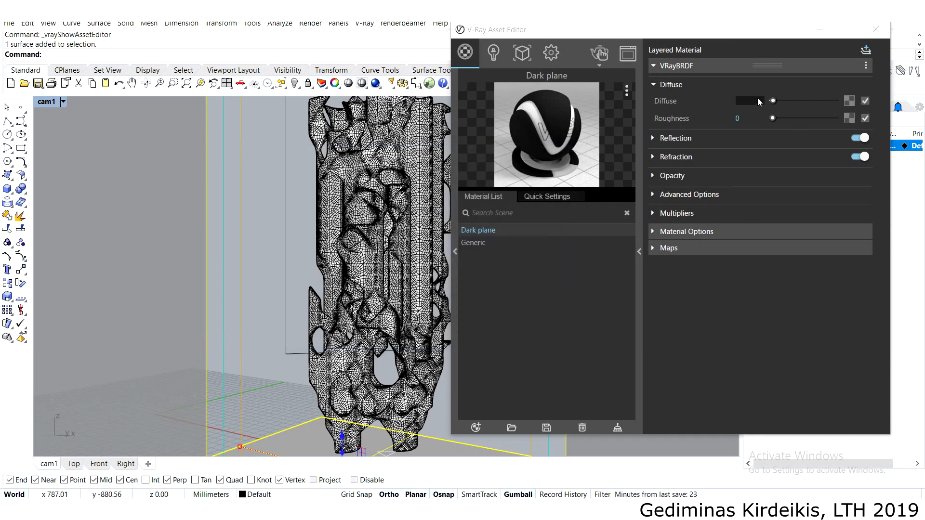
Set the Dark plane material's reflection color to a medium grey and its reflection glossiness to 0.9.
left_click(674, 137)
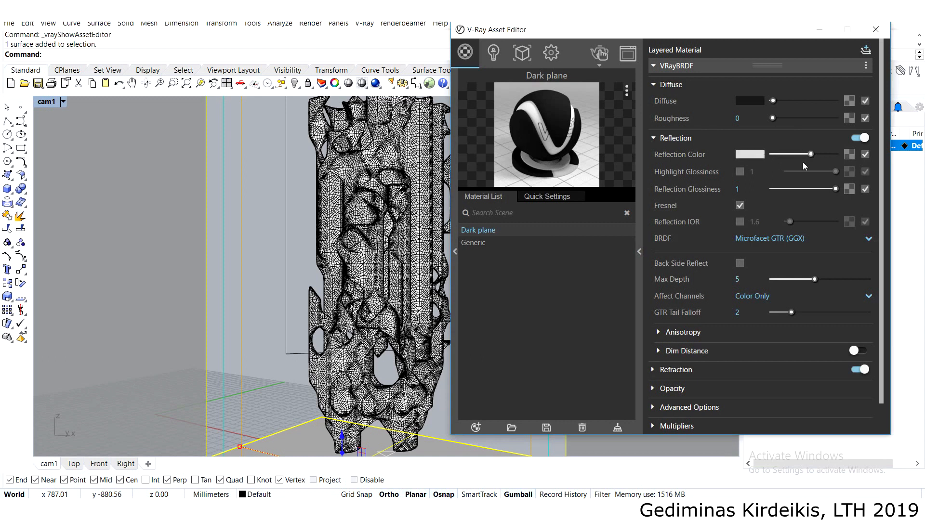
left_click(789, 154)
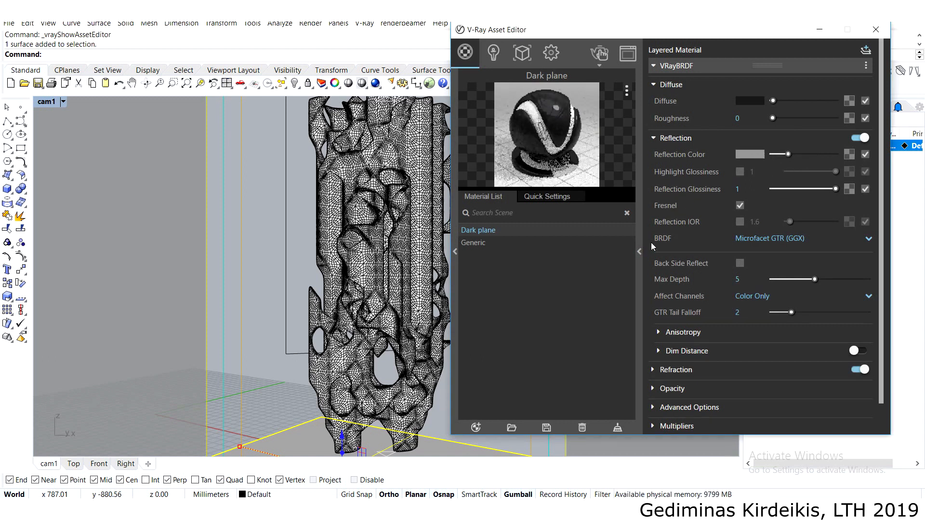
left_click(737, 189)
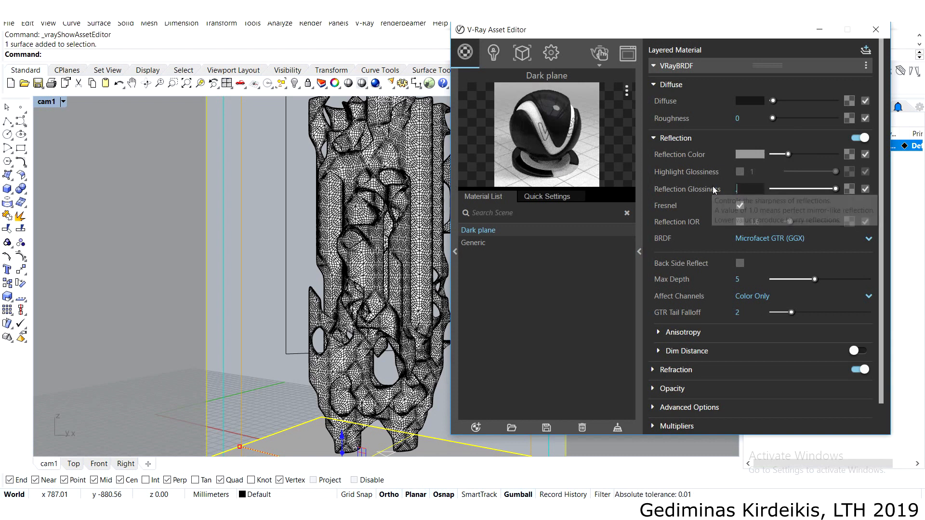
type(".9")
key("Return")
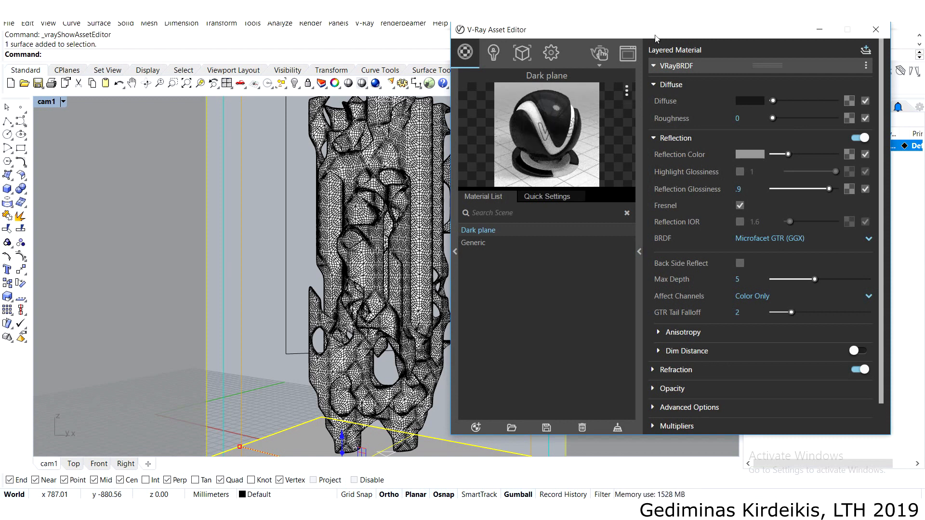
Start a test render and apply the Dark plane material to the selected ground plane.
left_click(602, 51)
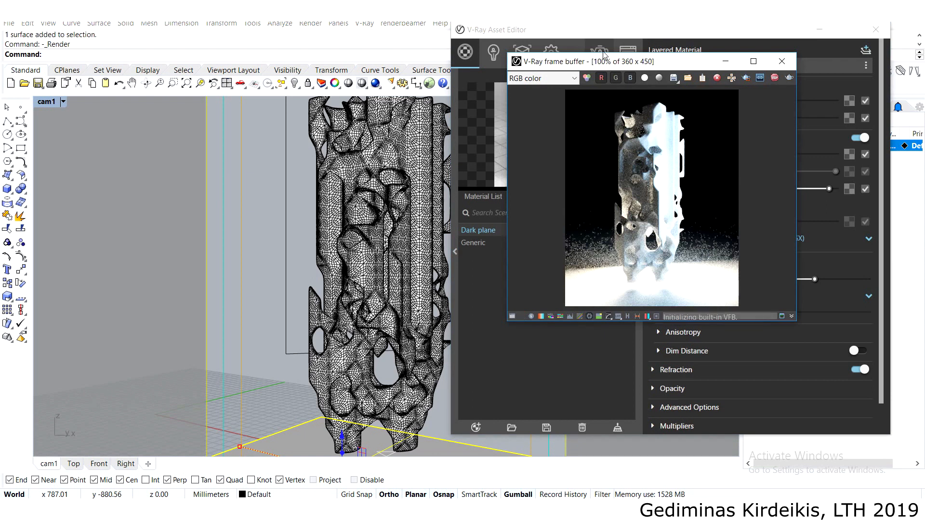
left_click(544, 34)
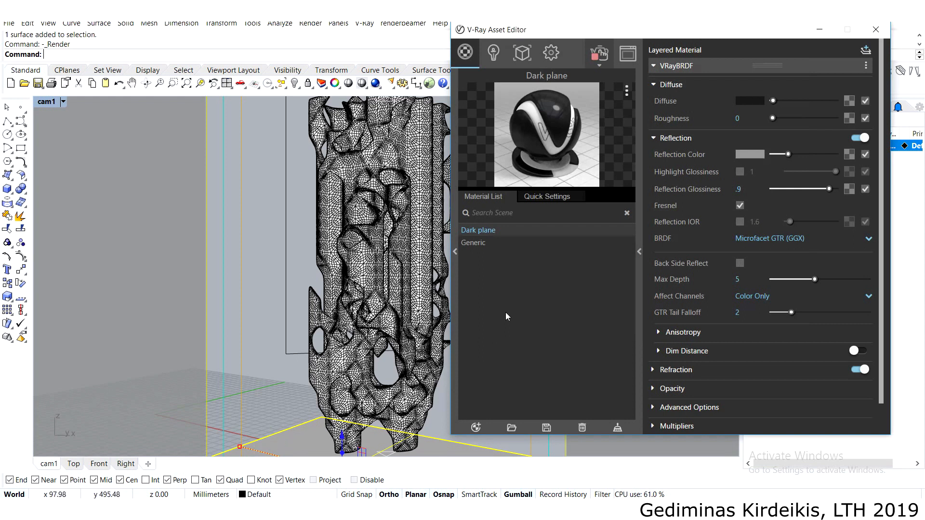
right_click(478, 227)
left_click(494, 254)
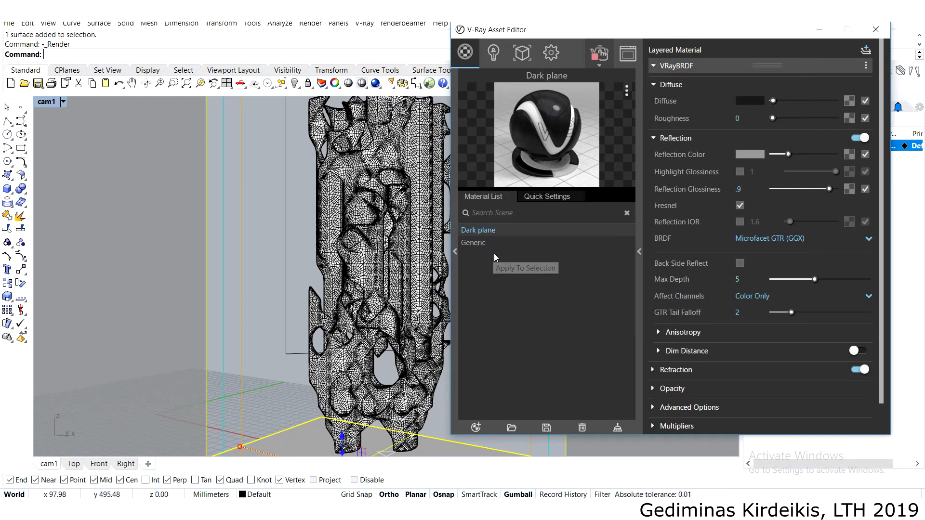
Inspect the ground reflections in the test render and lower the Dark plane material's reflection color to black.
left_click_drag(593, 36, 194, 40)
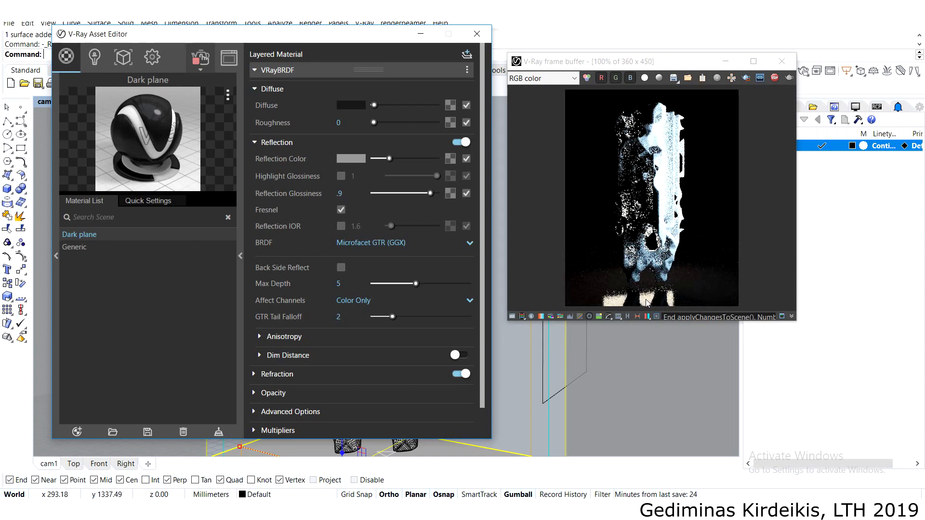
scroll(646, 295, "up", 1)
middle_click_drag(643, 272, 648, 264)
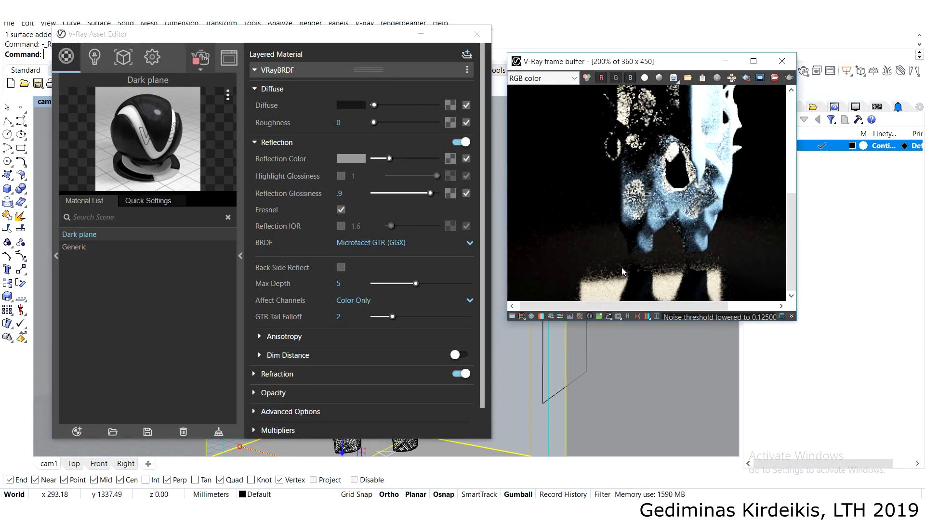
scroll(624, 265, "down", 1)
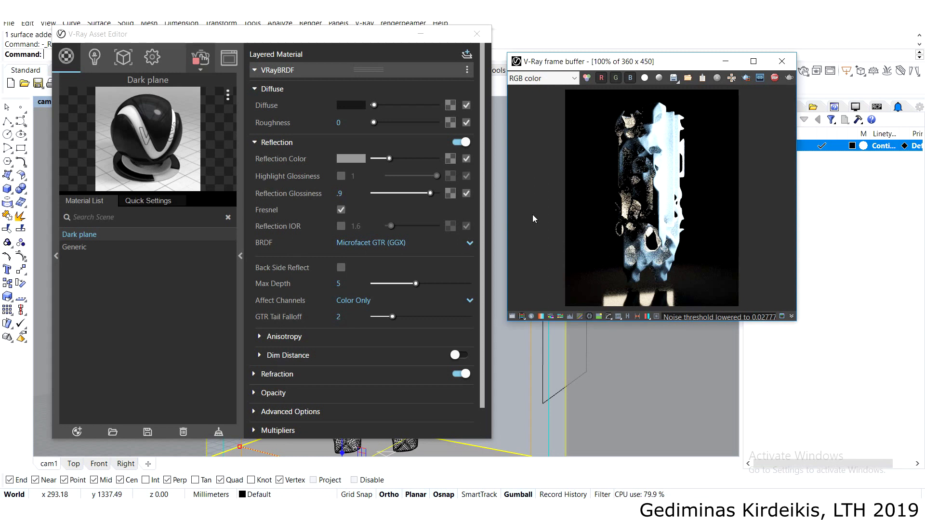
left_click_drag(389, 159, 377, 159)
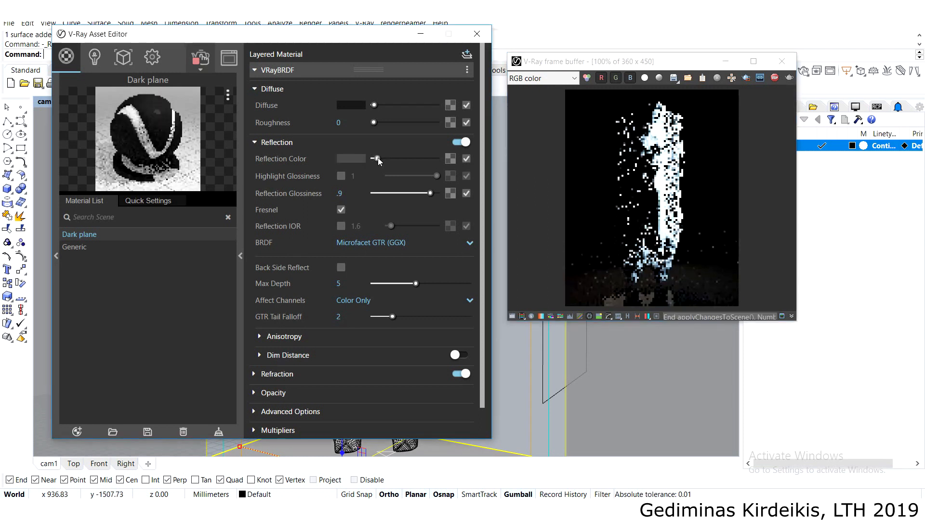
left_click_drag(377, 158, 374, 159)
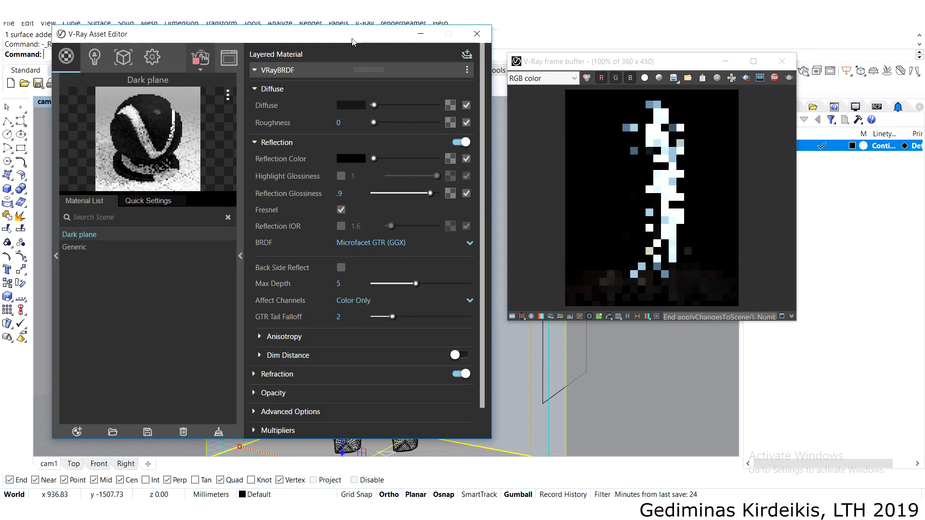
left_click_drag(352, 39, 420, 45)
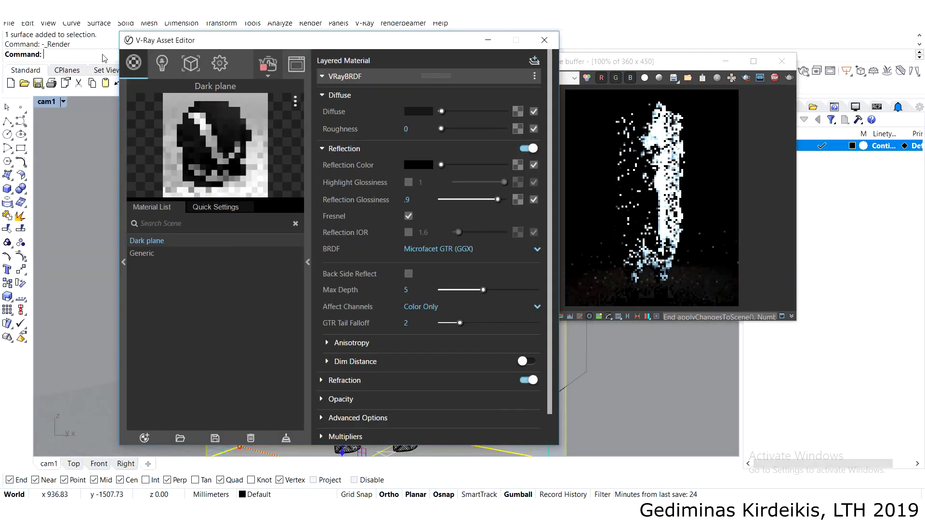
Stop the interactive render and enlarge the frame buffer window beside the asset editor.
left_click(167, 66)
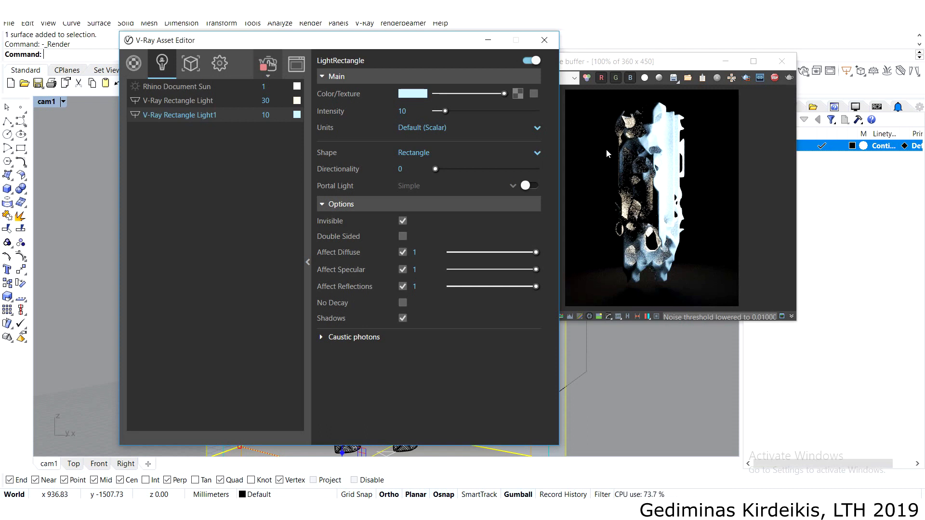
left_click_drag(280, 46, 218, 52)
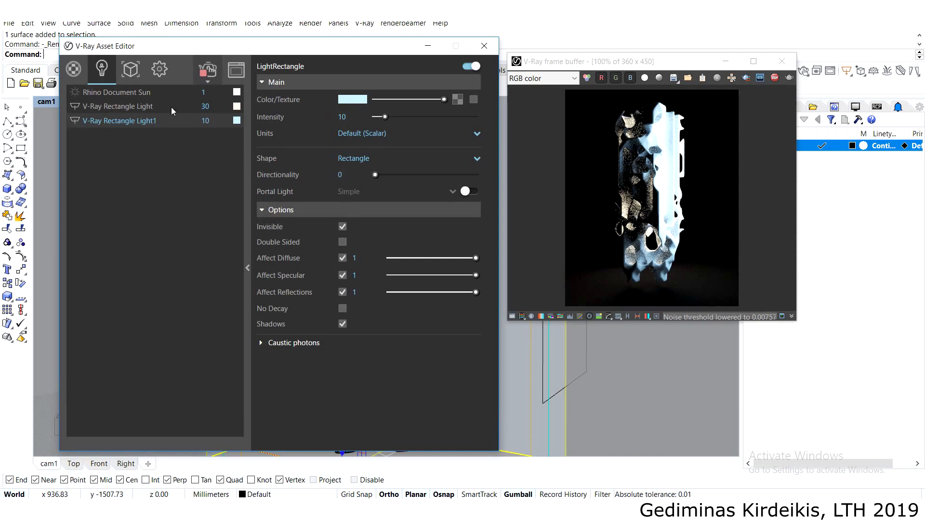
left_click(200, 71)
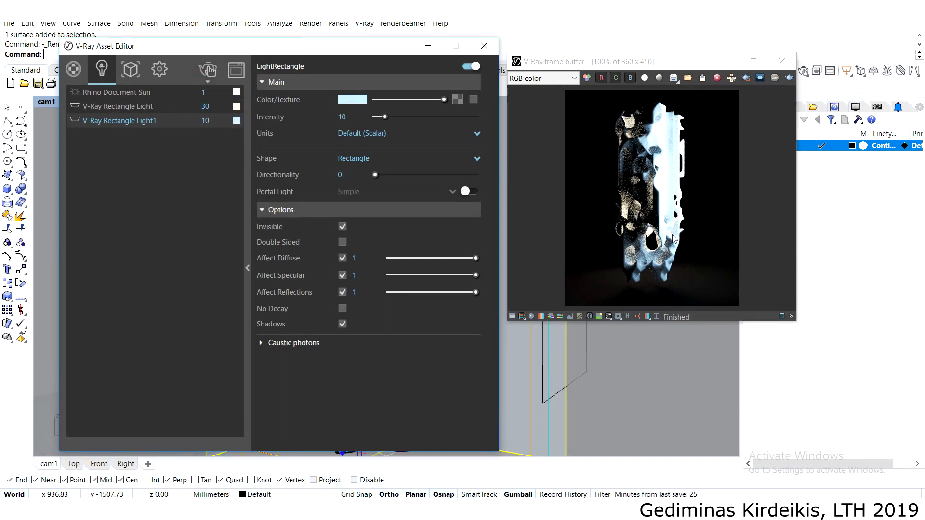
left_click_drag(608, 60, 748, 52)
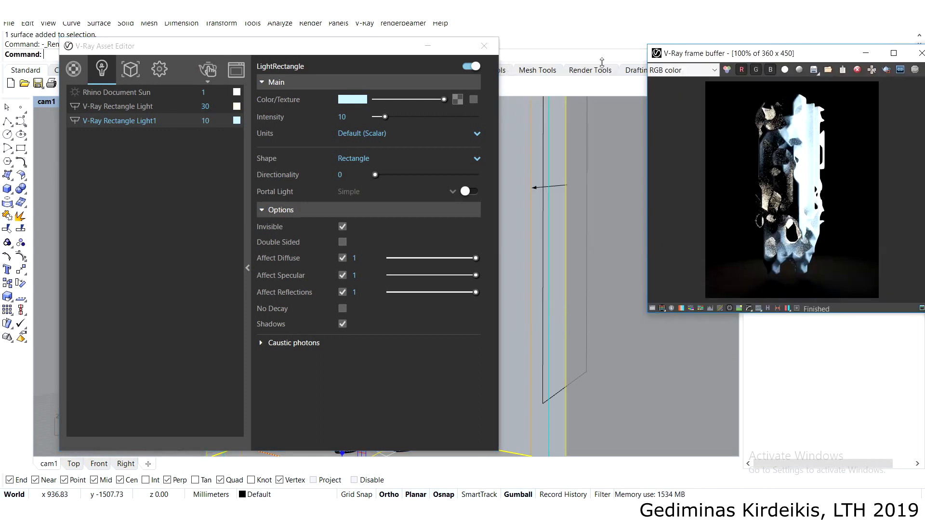
left_click_drag(354, 48, 489, 33)
left_click_drag(687, 61, 530, 54)
left_click_drag(649, 44, 663, 28)
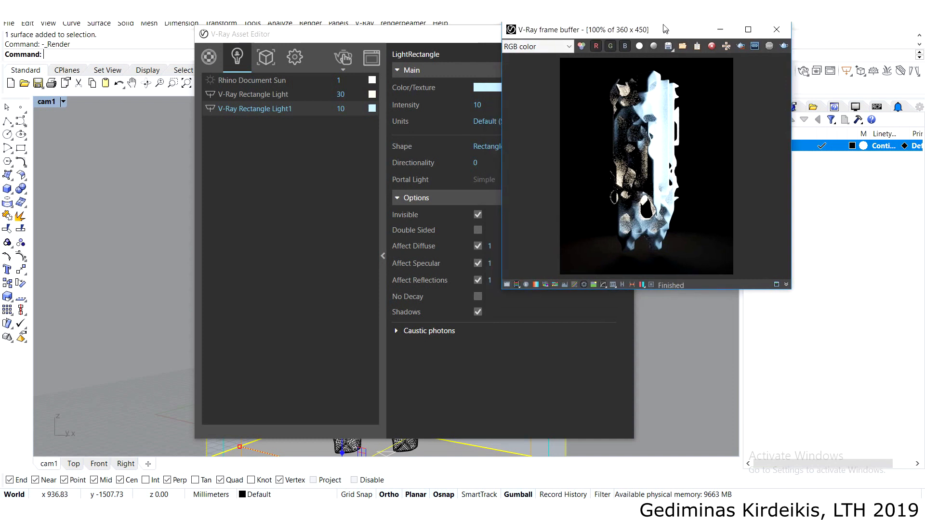
left_click_drag(791, 290, 874, 468)
left_click_drag(639, 30, 688, 29)
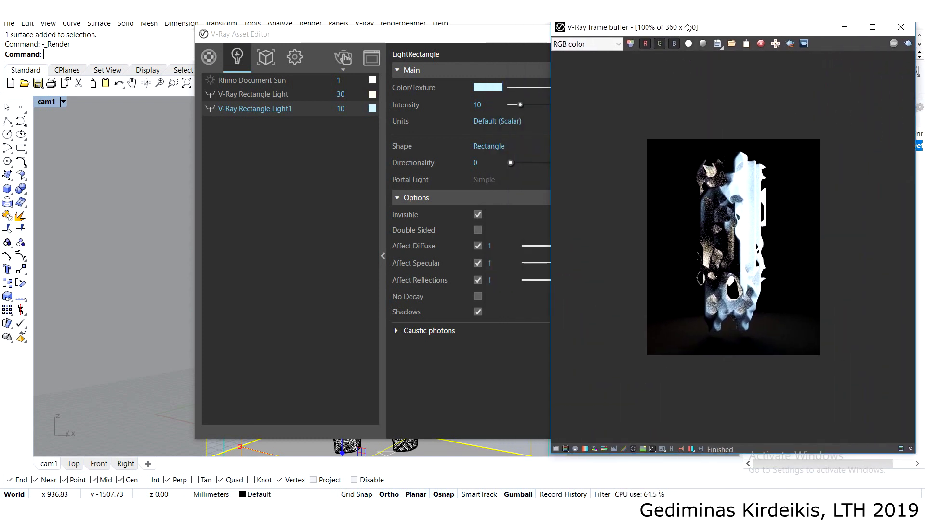
Set the render output height to 680 while keeping the 4:5 portrait aspect ratio.
left_click(292, 60)
left_click(338, 201)
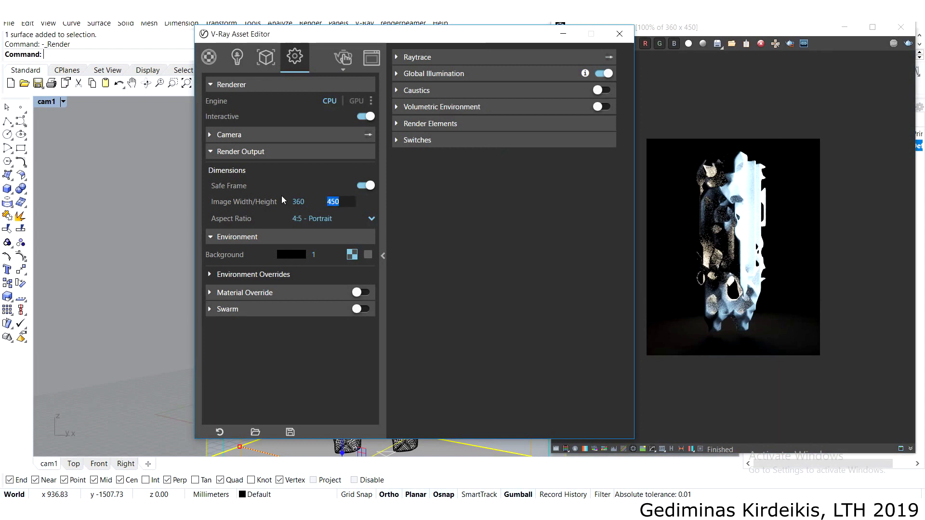
type("680")
key("Return")
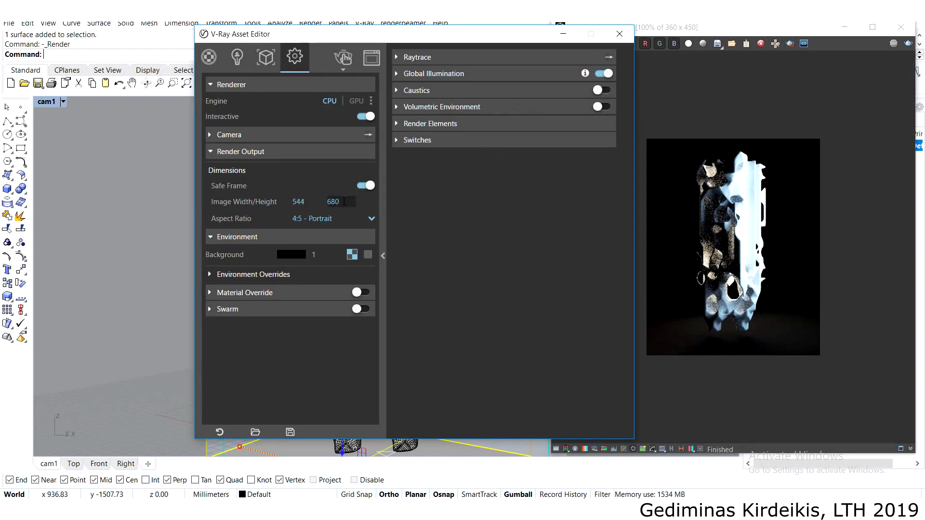
left_click(690, 43)
Deselect the ground plane and create a new Subsurface Scattering material.
left_click(209, 57)
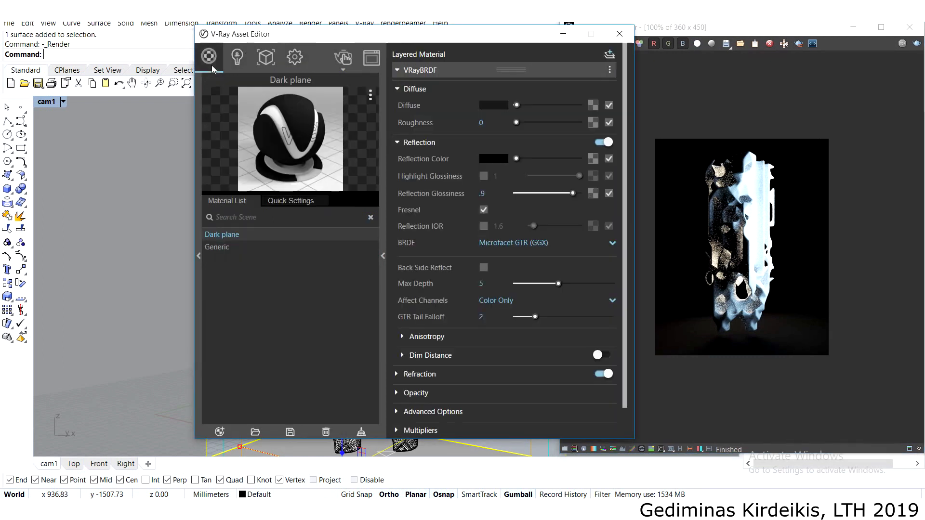
left_click_drag(317, 38, 551, 49)
left_click(374, 161)
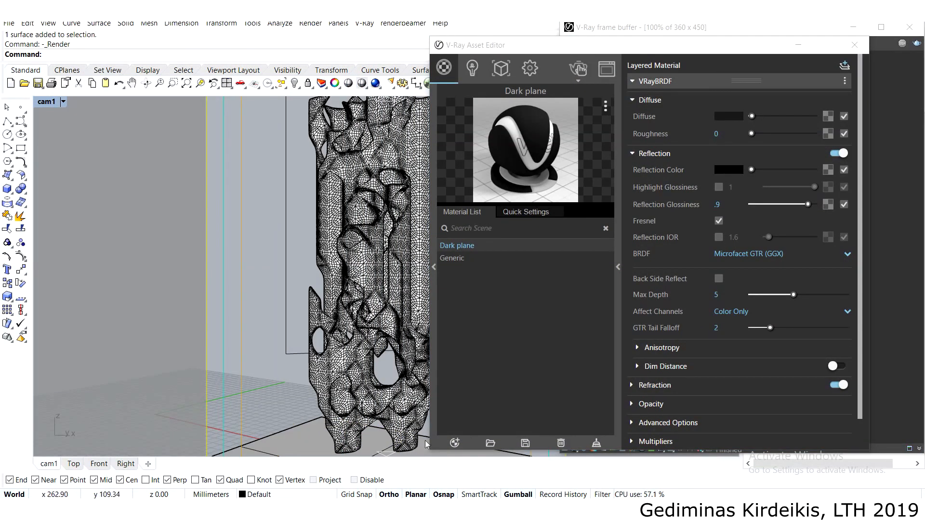
left_click(455, 444)
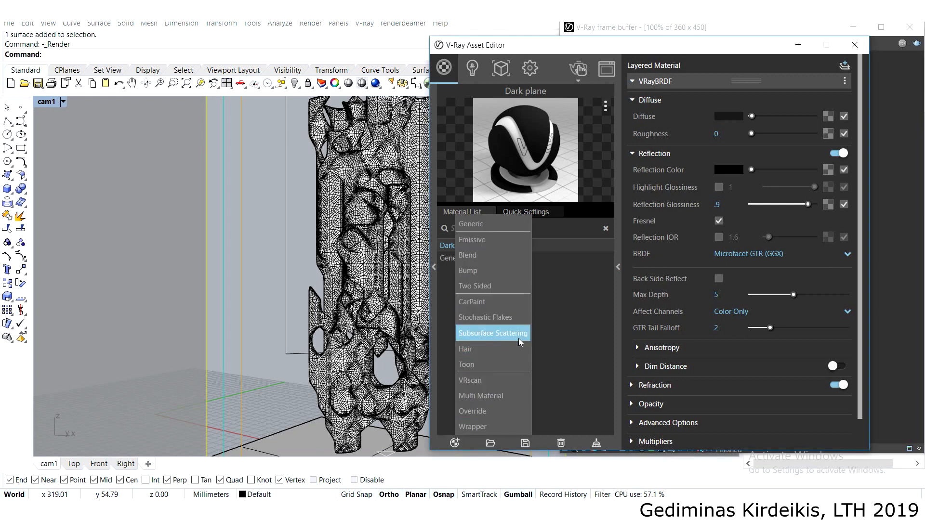
left_click(505, 334)
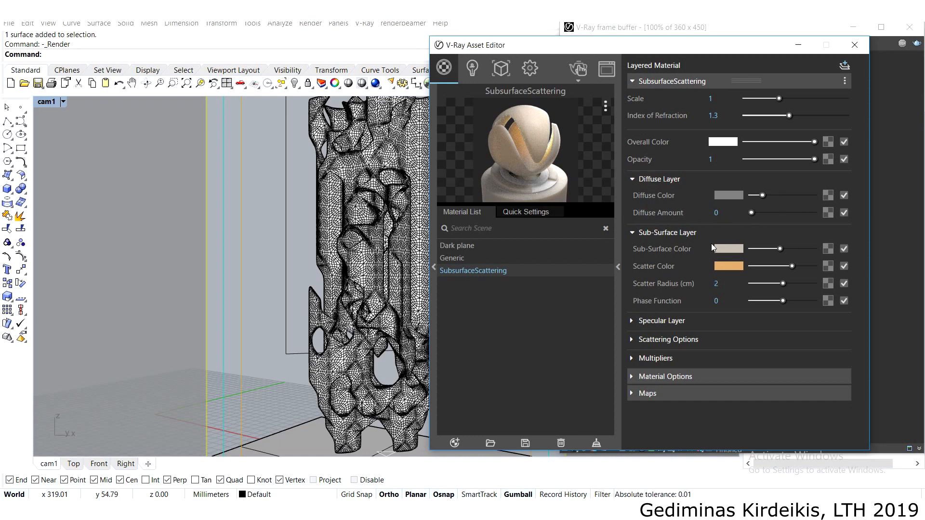
Set the SubsurfaceScattering material's scatter color to a soft green with R 0.39, G 0.824 and B 0.482.
left_click(726, 267)
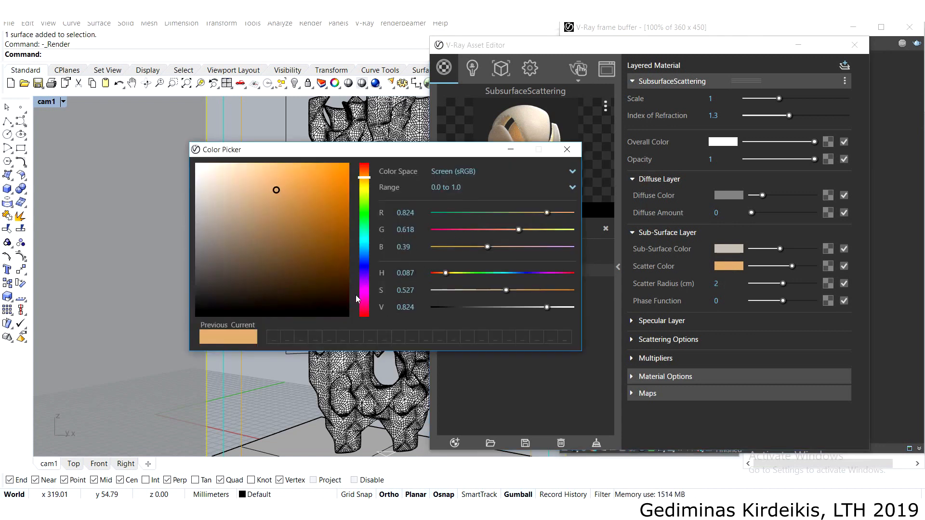
left_click(366, 283)
mouse_move(368, 290)
left_mouse_down()
mouse_move(368, 301)
mouse_move(370, 221)
left_mouse_up()
left_click_drag(421, 149, 291, 145)
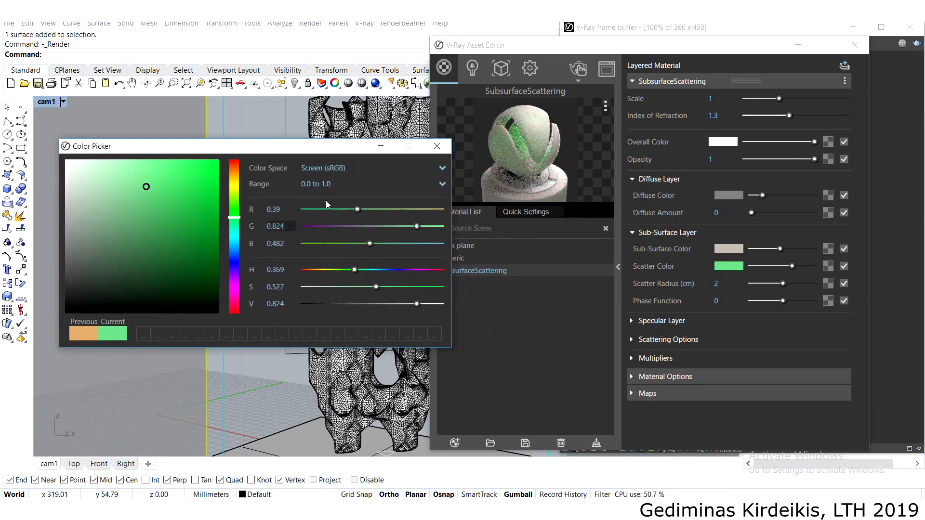
left_click(436, 147)
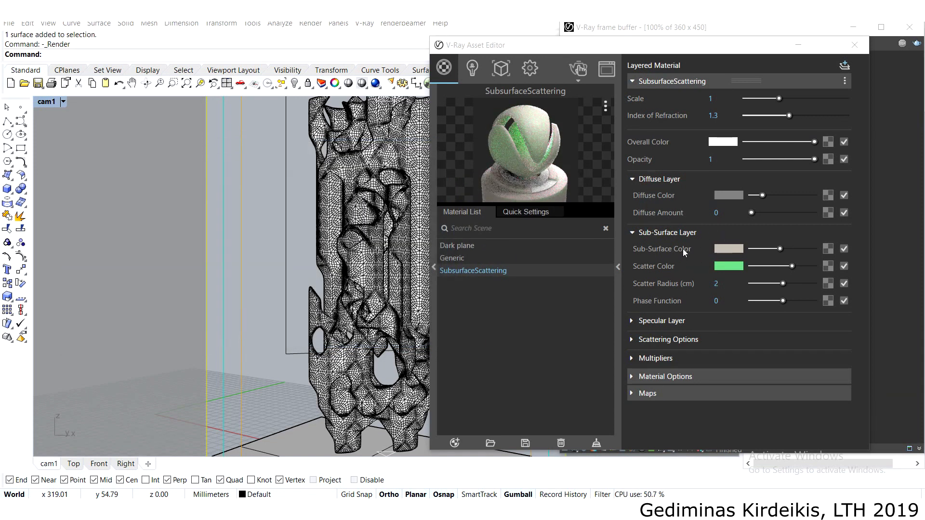
Set the material's sub-surface color to a pale violet-blue with R 0.542, G 0.543 and B 0.768.
left_click(732, 253)
left_click(236, 263)
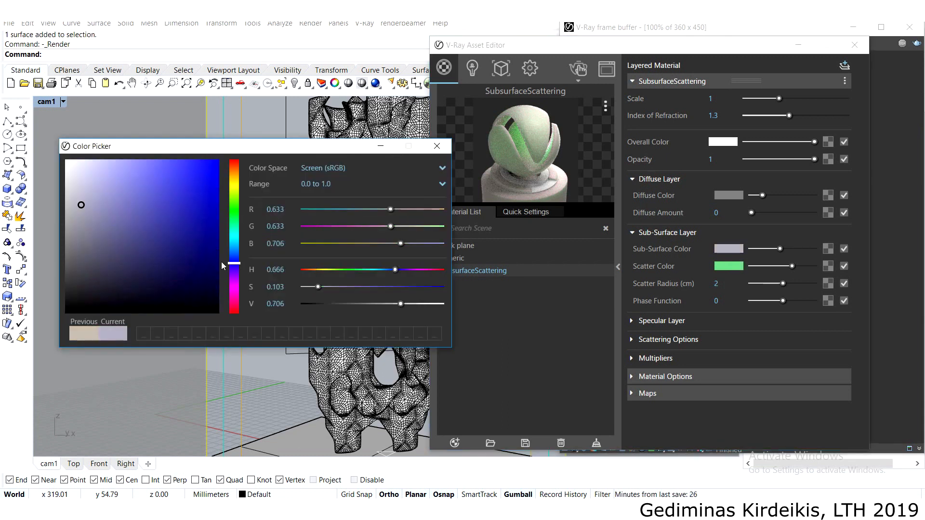
left_click(206, 159)
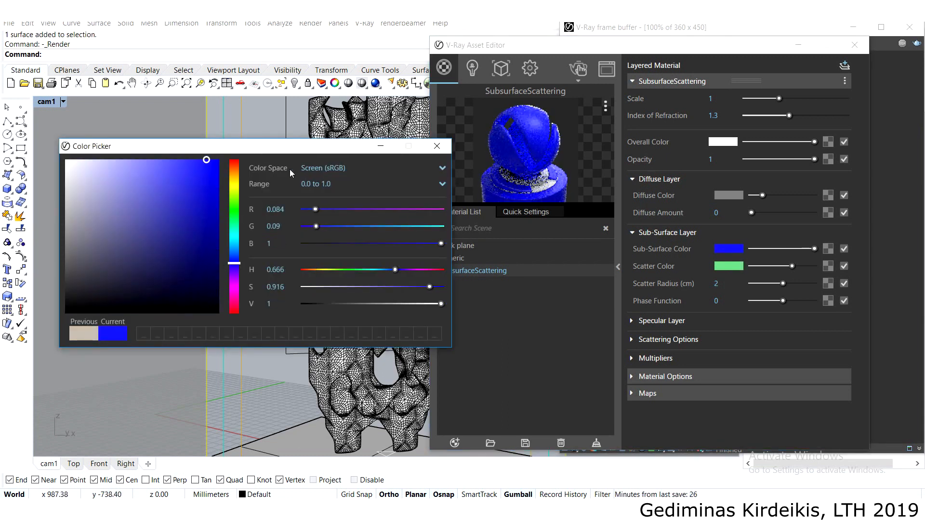
left_click(129, 196)
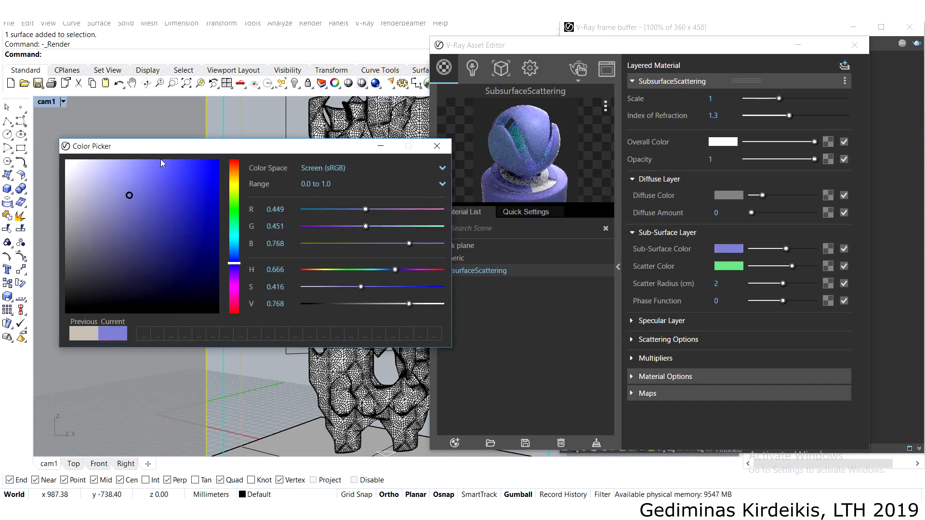
left_click_drag(175, 149, 211, 153)
left_click_drag(134, 179, 147, 188)
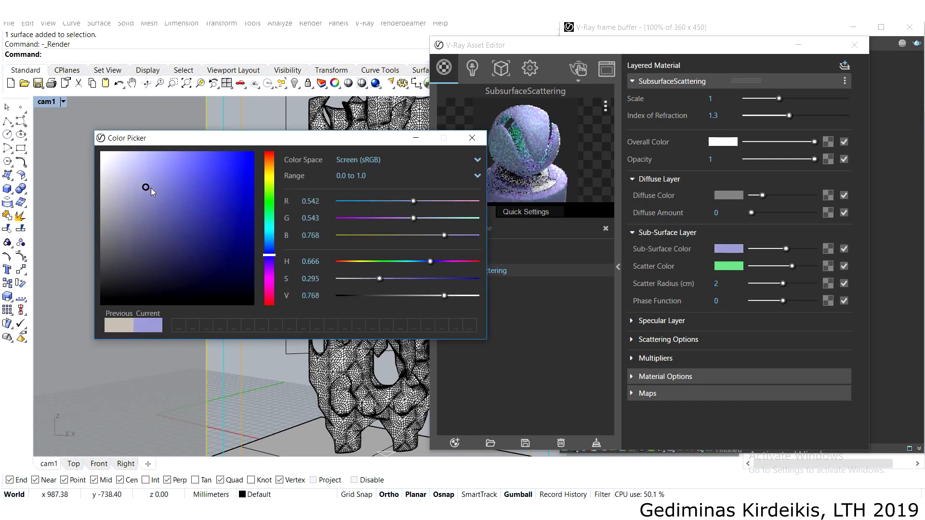
left_click_drag(236, 145, 191, 112)
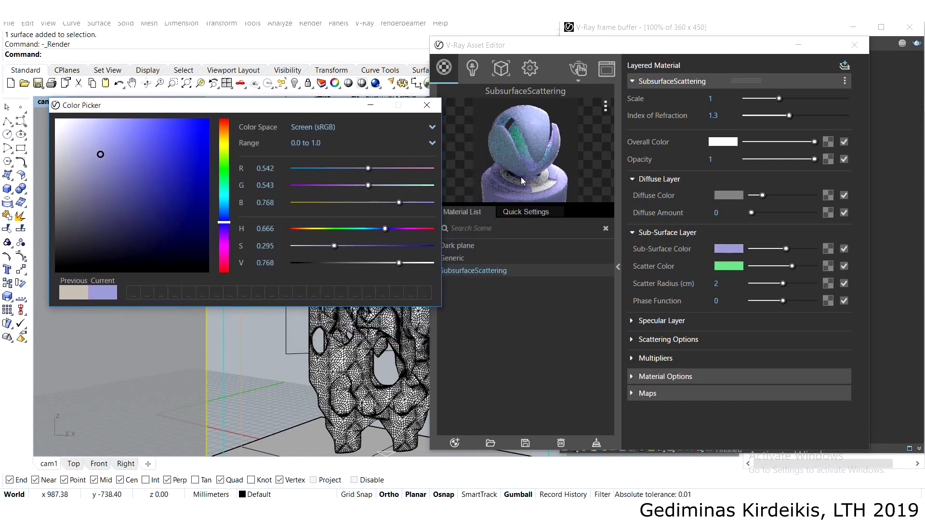
left_click(427, 105)
Brighten the scatter color to a vivid green with R 0.261, G 0.959 and B 0.409.
left_click(726, 266)
left_click(167, 126)
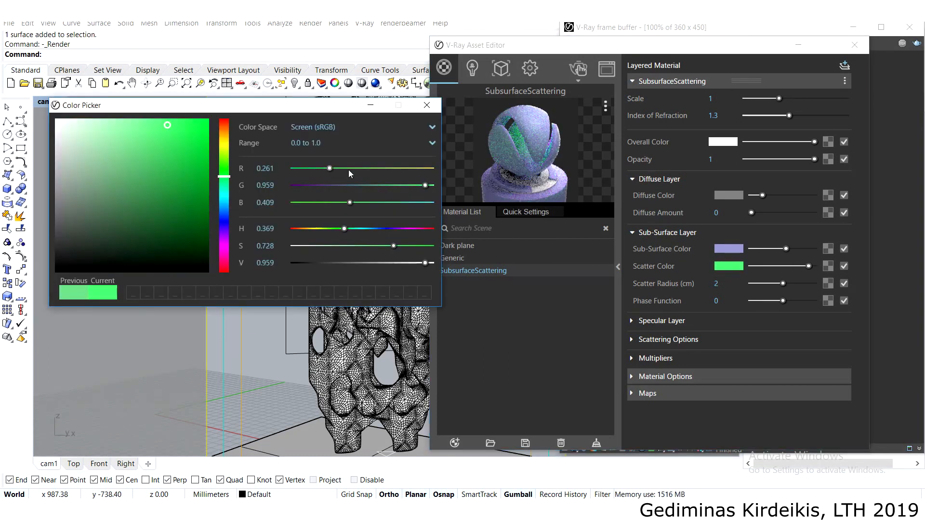
left_click_drag(347, 112, 372, 115)
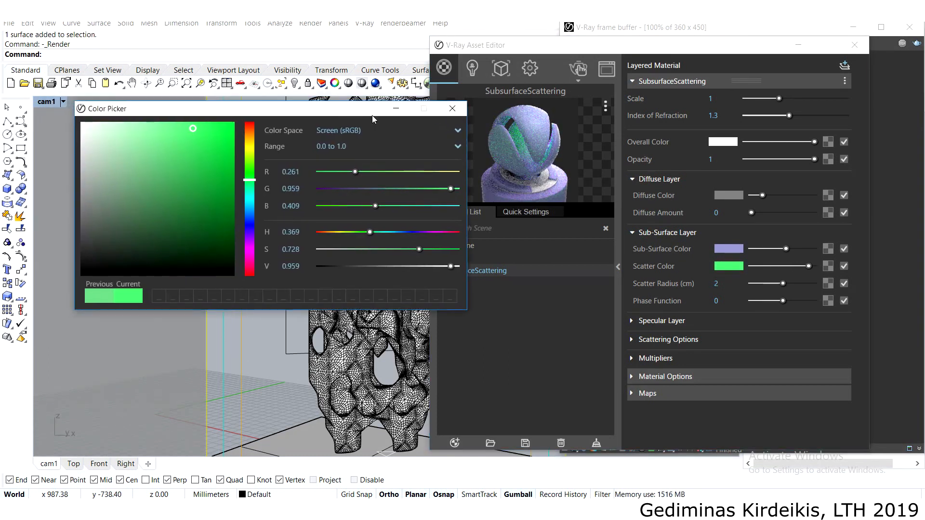
left_click(452, 108)
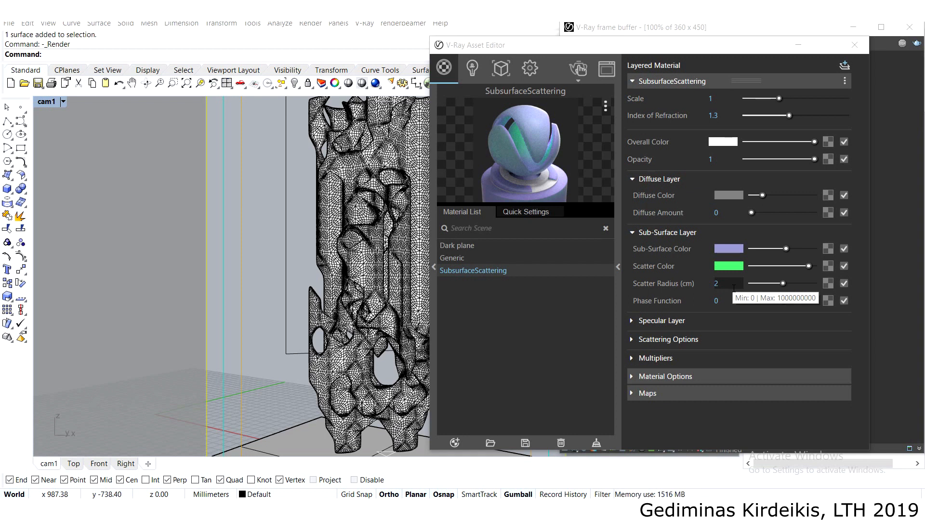
Start a new interactive render and move the frame buffer clear of the column mesh in the viewport.
left_click_drag(526, 57, 572, 53)
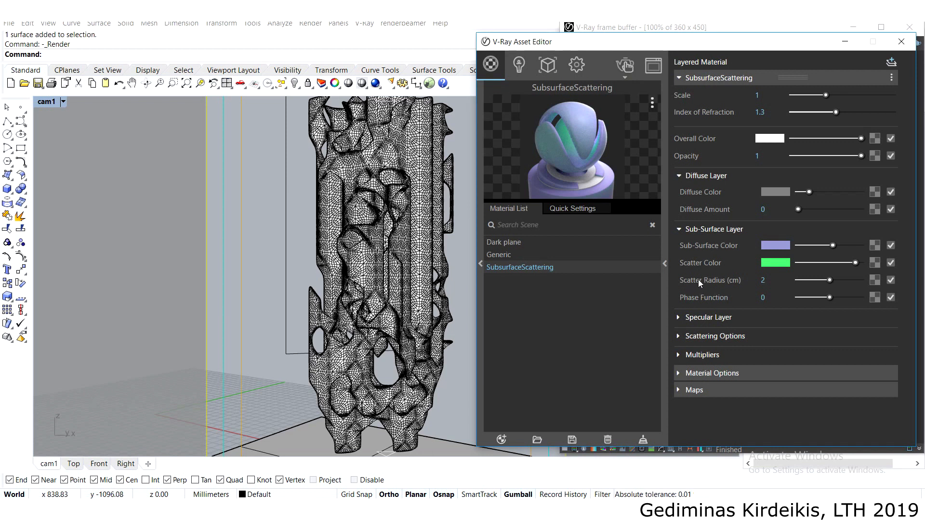
left_click(762, 280)
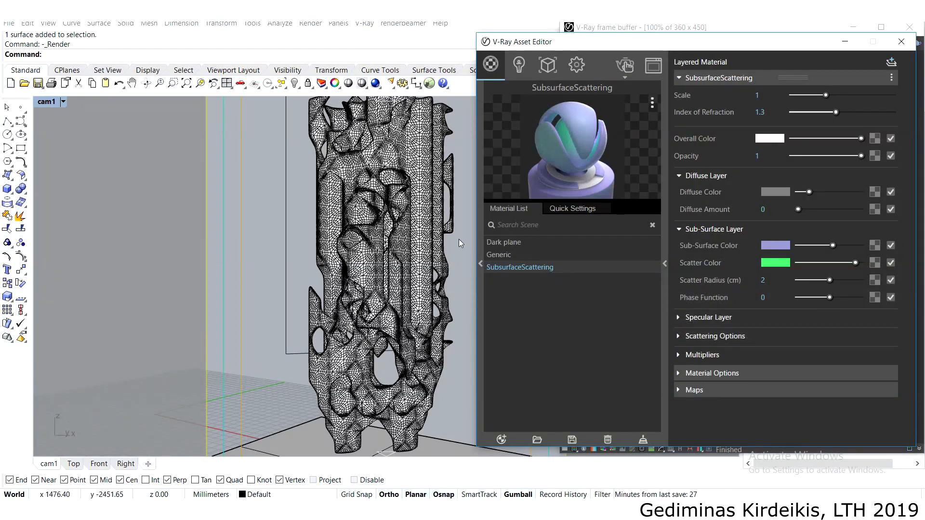
left_click(763, 281)
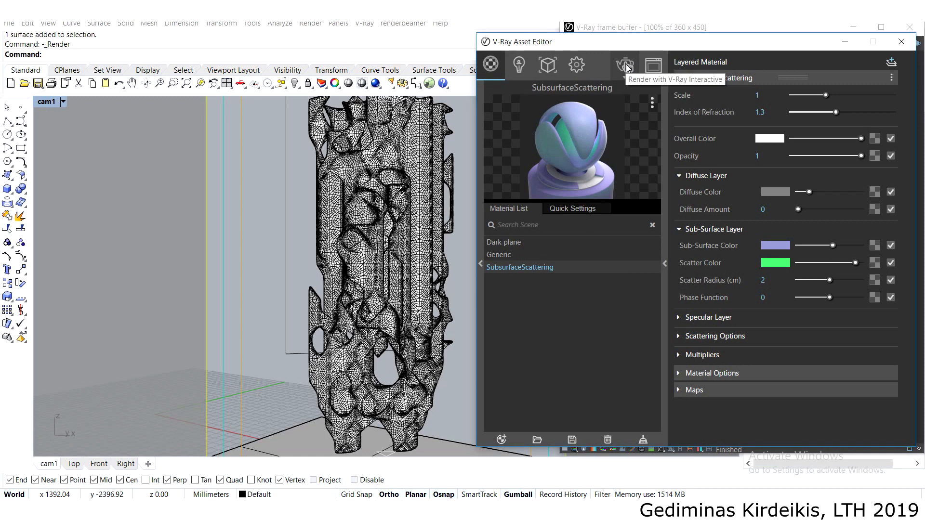
left_click(626, 66)
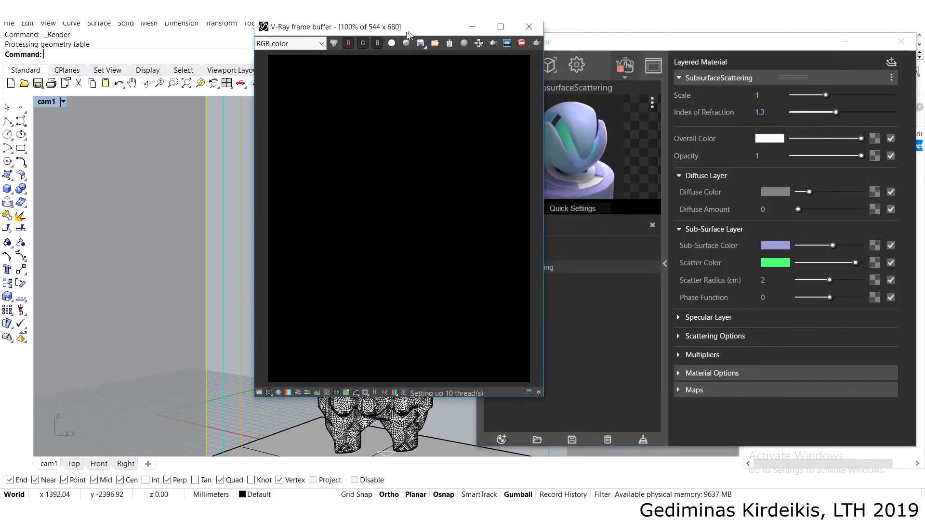
left_click_drag(407, 34, 162, 34)
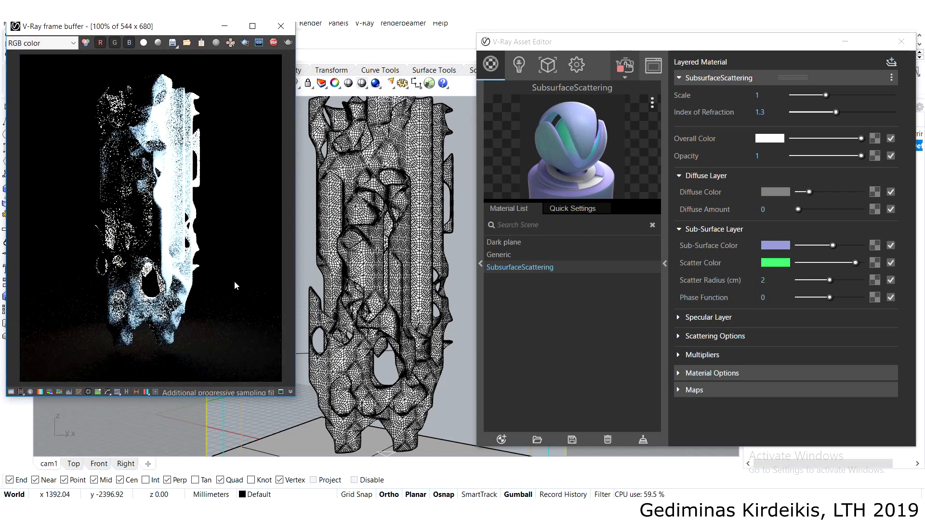
Apply the SubsurfaceScattering material to the column mesh in the viewport and clear the selection.
left_click(422, 265)
left_click(524, 268)
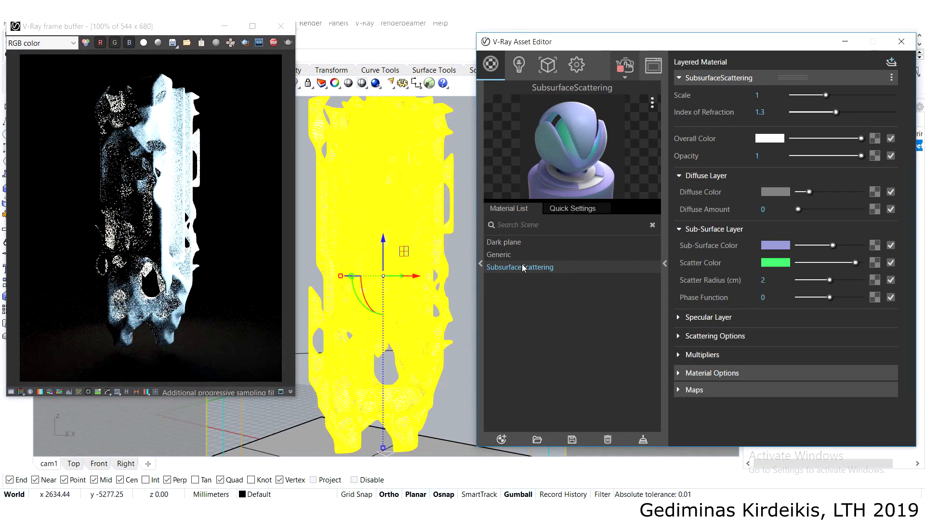
right_click(523, 268)
left_click(541, 288)
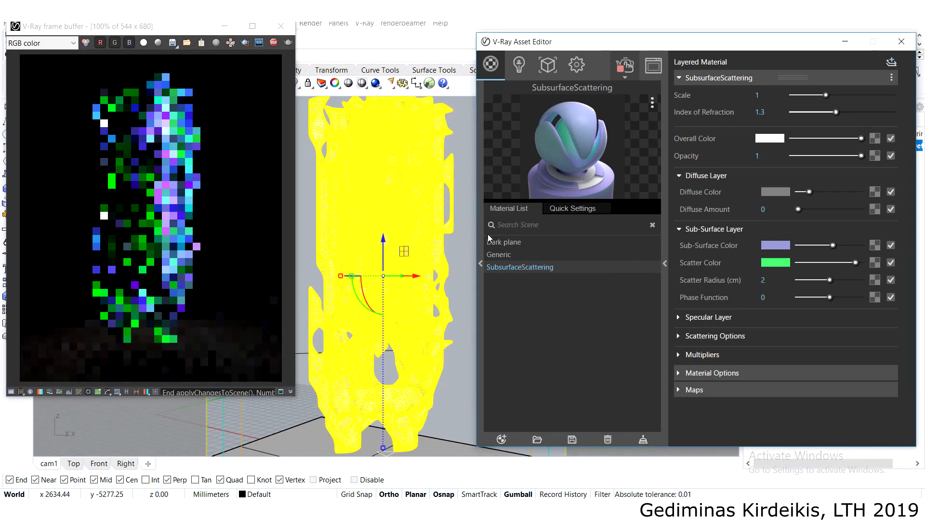
left_click(465, 147)
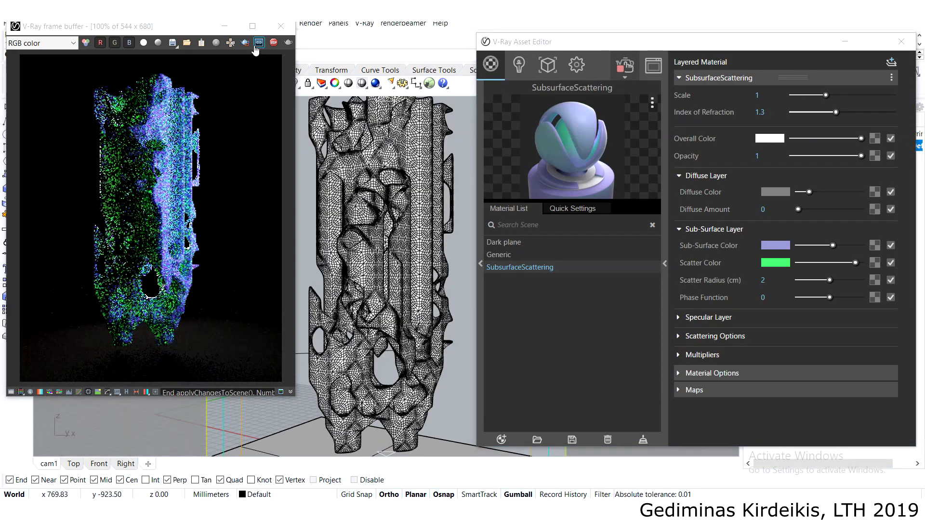
Limit rendering to a region across the middle of the column and widen the frame buffer to inspect it.
left_click(246, 45)
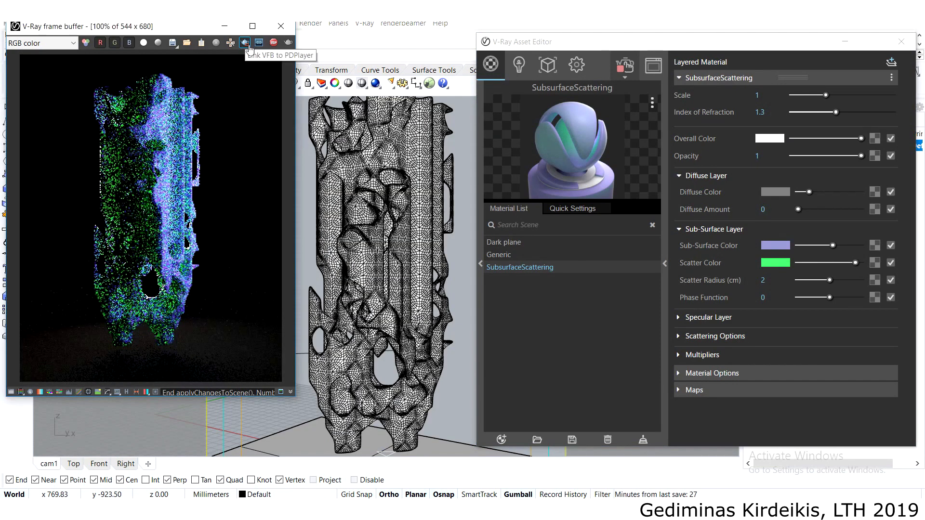
left_click_drag(64, 174, 238, 236)
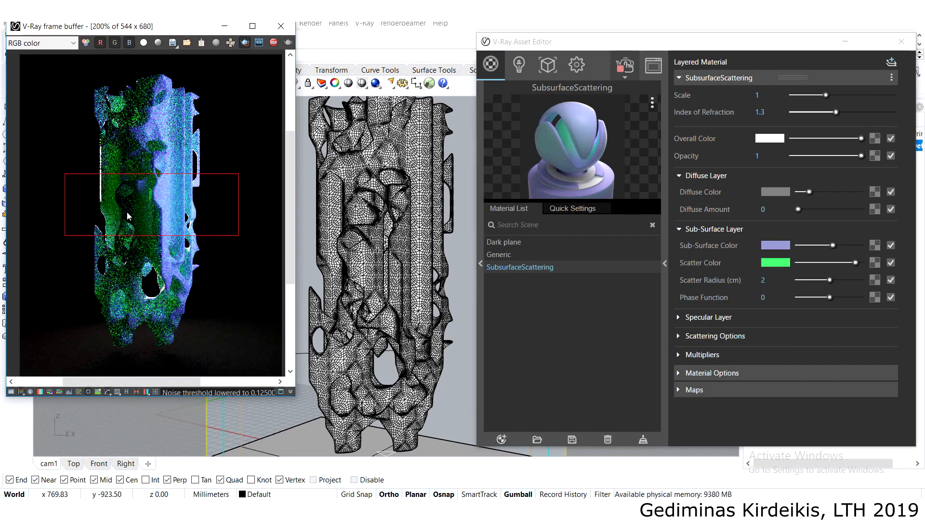
scroll(129, 216, "up", 1)
left_click_drag(295, 144, 365, 159)
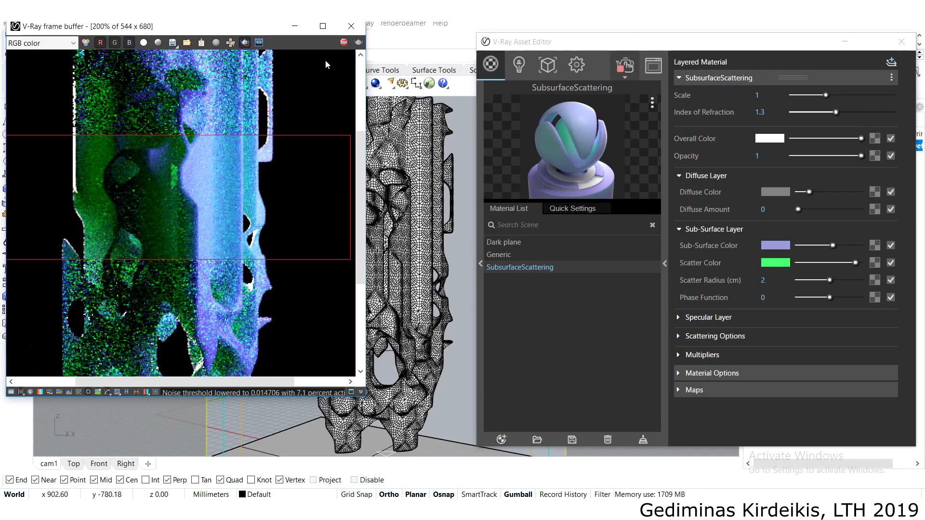
scroll(154, 216, "down", 1)
scroll(152, 219, "up", 1)
scroll(181, 210, "down", 1)
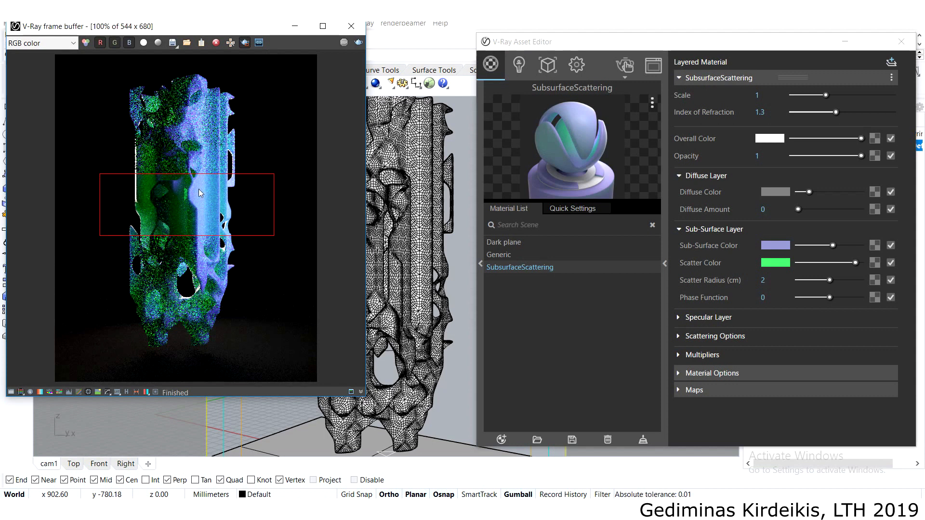
scroll(198, 189, "up", 1)
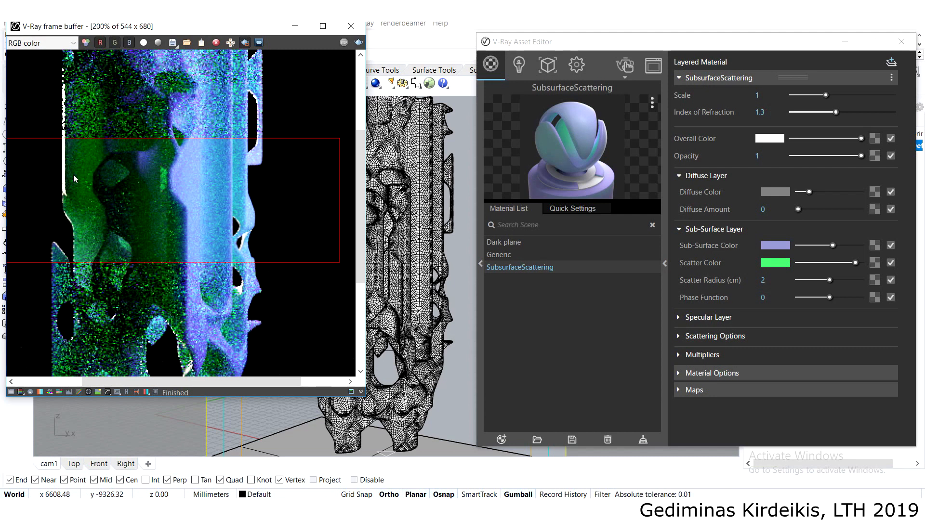
scroll(133, 220, "down", 1)
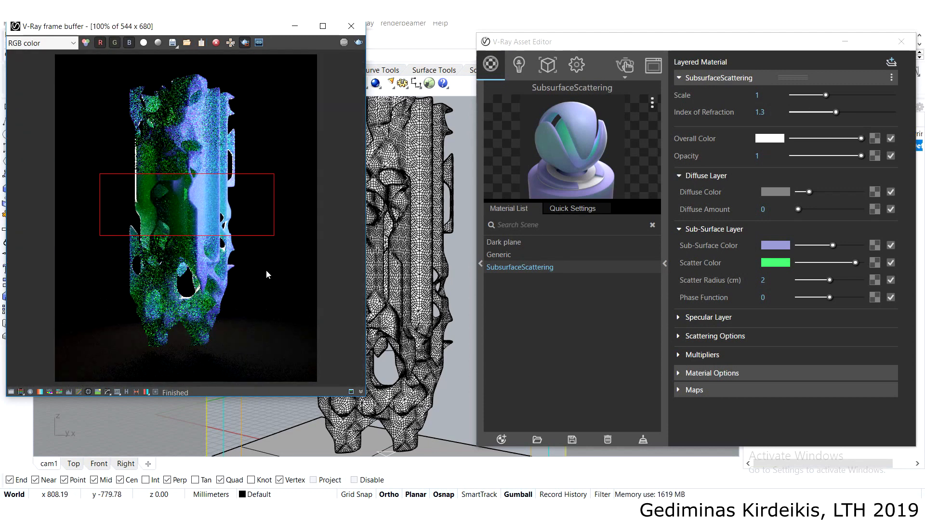
Set the material's Scale to 0.1, test-render a region just below the column's middle, and stop the render after inspecting it.
left_click_drag(278, 277, 97, 227)
left_click(756, 95)
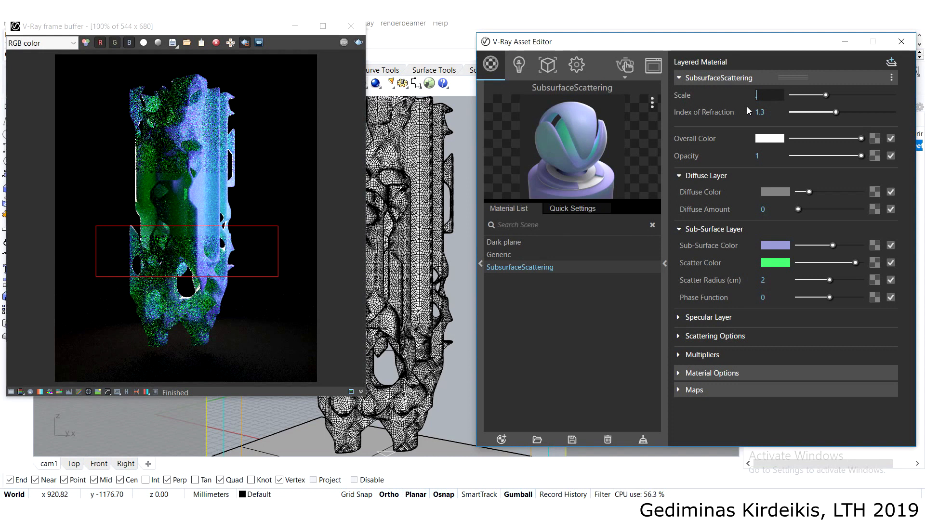
type(".1")
key("Return")
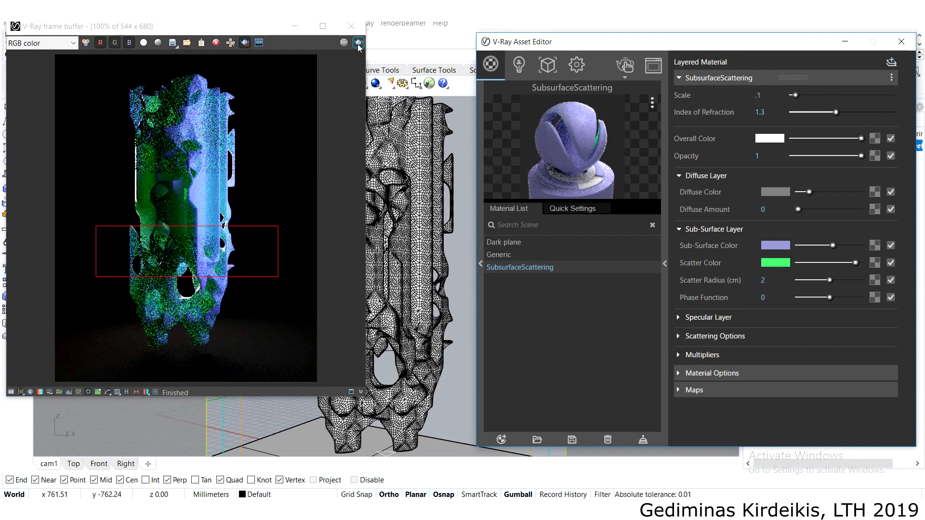
left_click(358, 43)
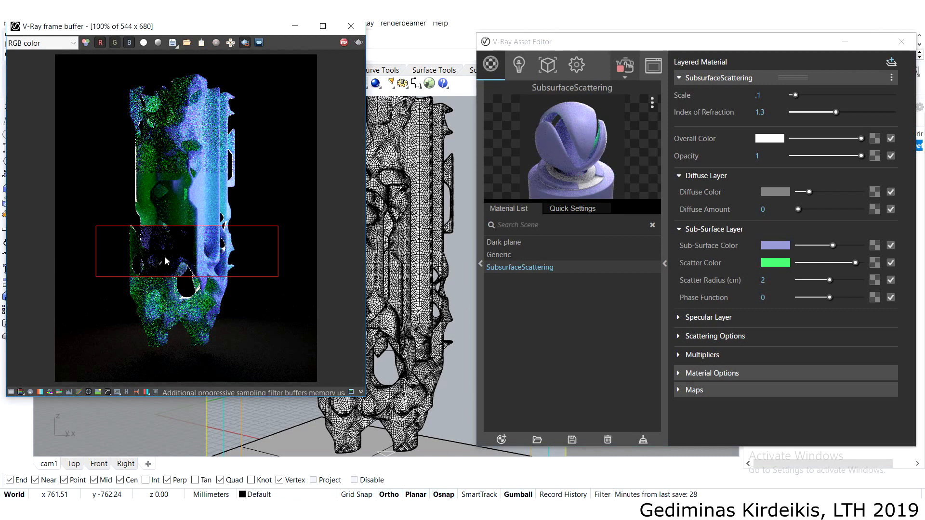
scroll(165, 261, "up", 1)
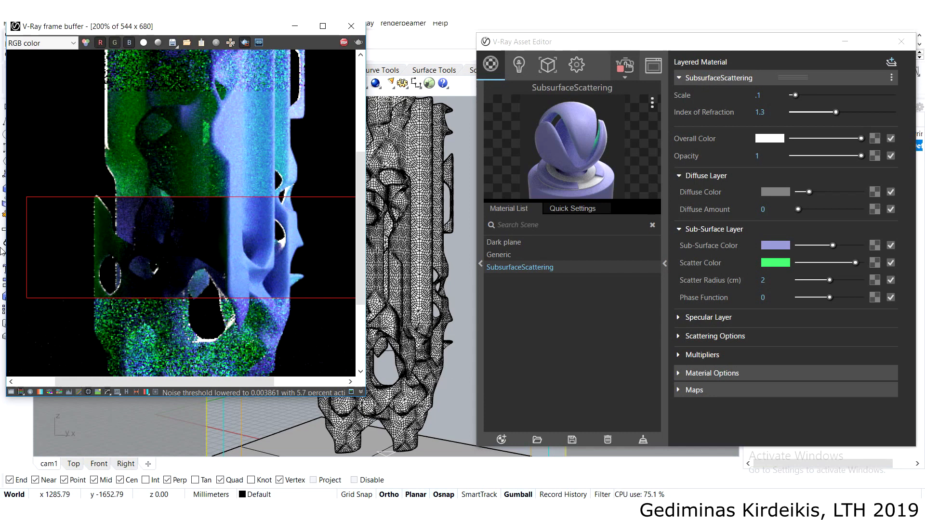
left_click(343, 43)
Set the material's Scale to 10 and render a region across the column's upper part to compare it with the lower bands.
scroll(240, 131, "down", 2)
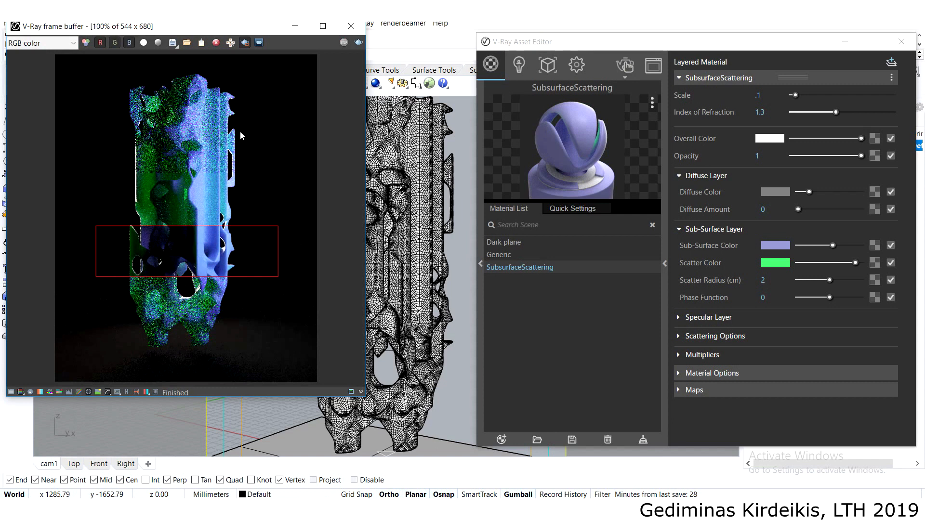
left_click_drag(265, 173, 95, 128)
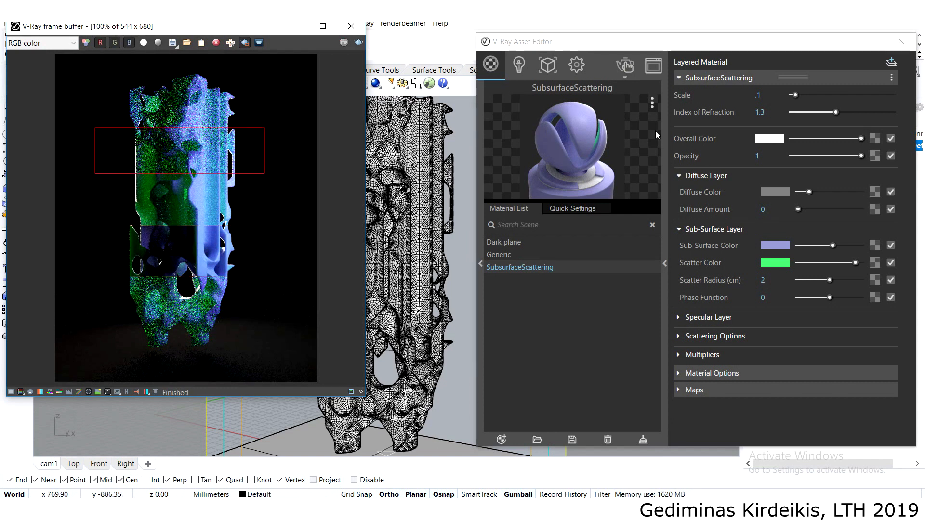
left_click(748, 95)
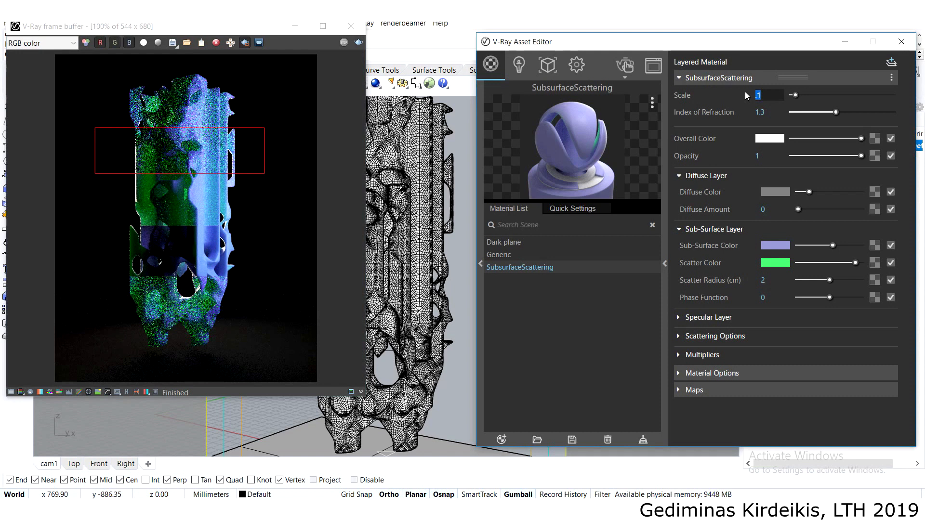
type("10")
left_click(356, 45)
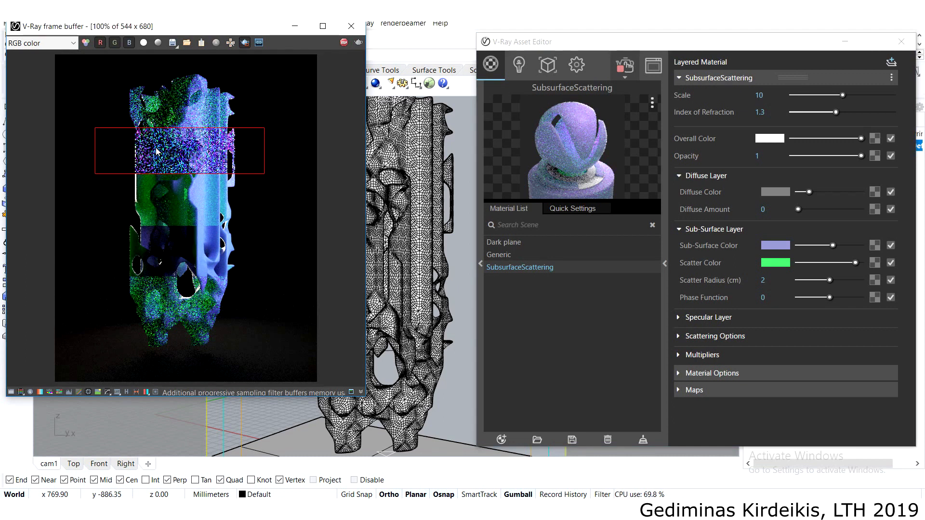
scroll(157, 152, "up", 1)
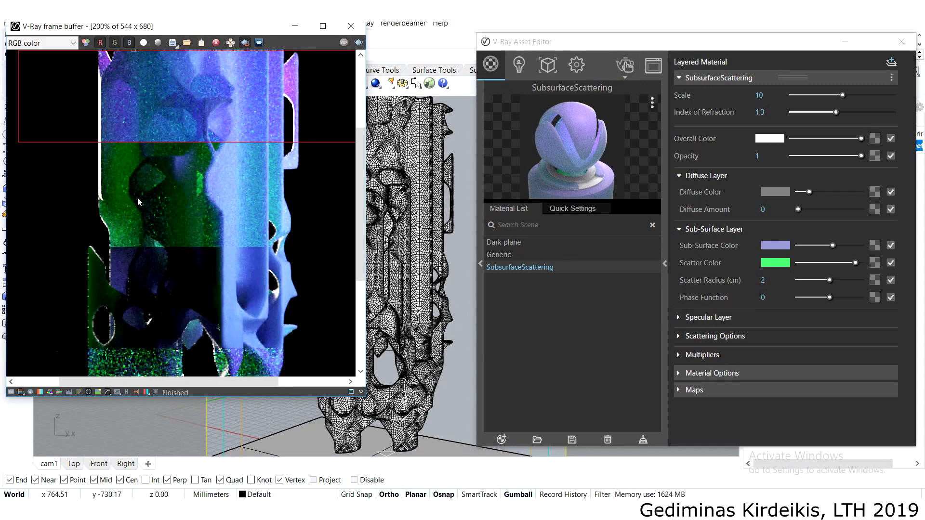
middle_click_drag(137, 198, 134, 184)
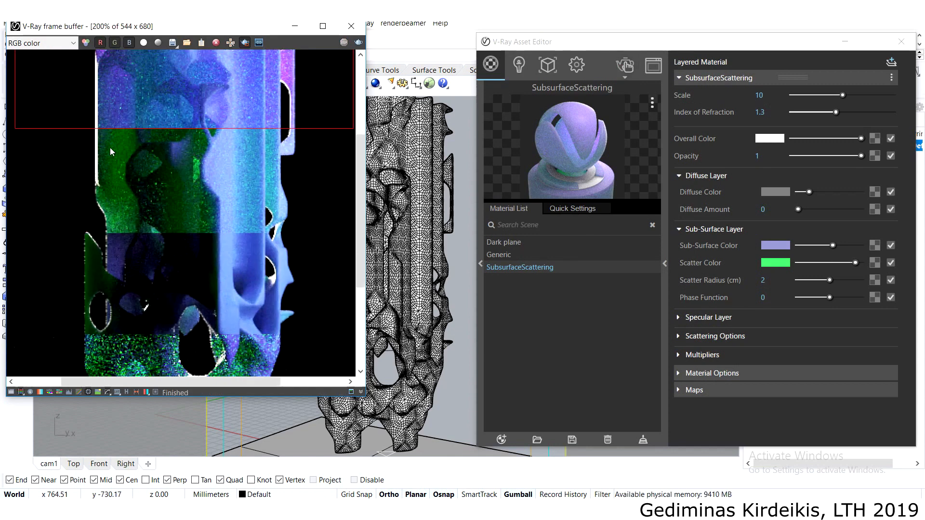
scroll(110, 148, "down", 2)
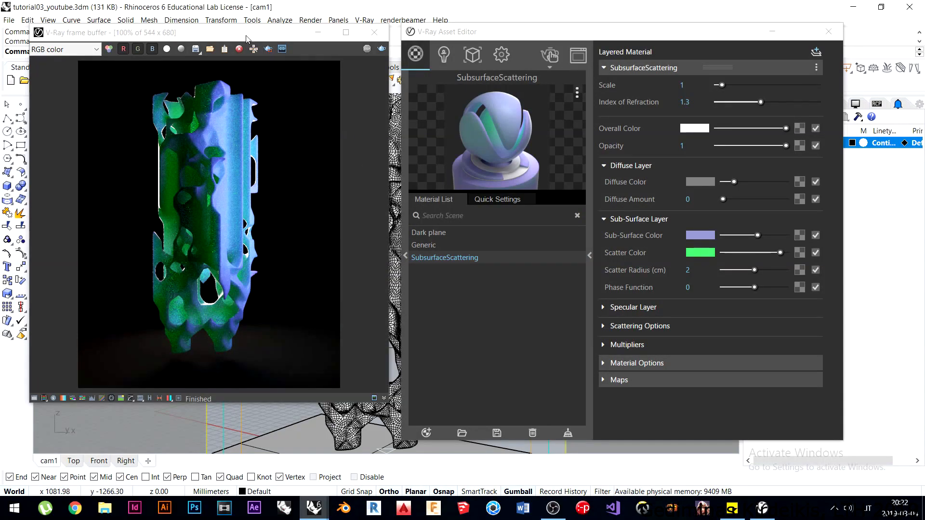
Examine the finished render of the column up close, checking color and light scattering around its holes, edges and thin parts.
left_click_drag(246, 35, 251, 36)
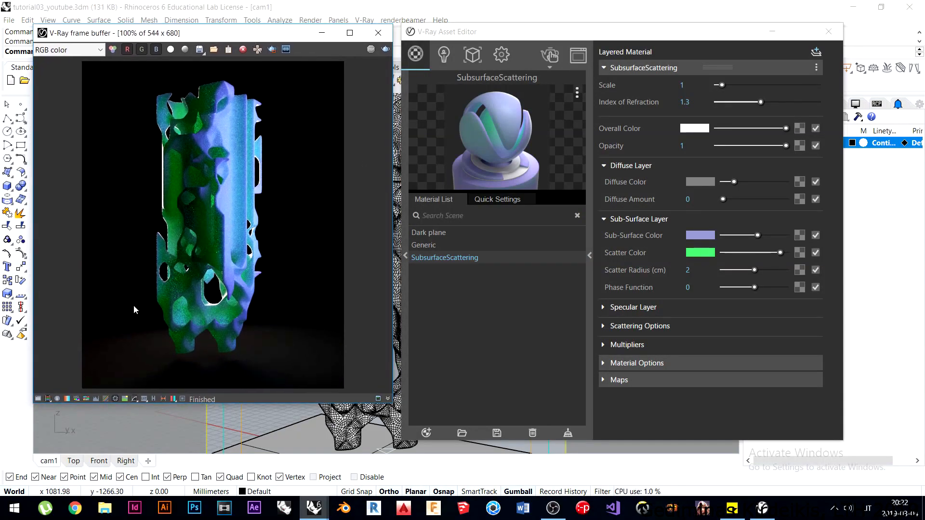
scroll(159, 312, "up", 2)
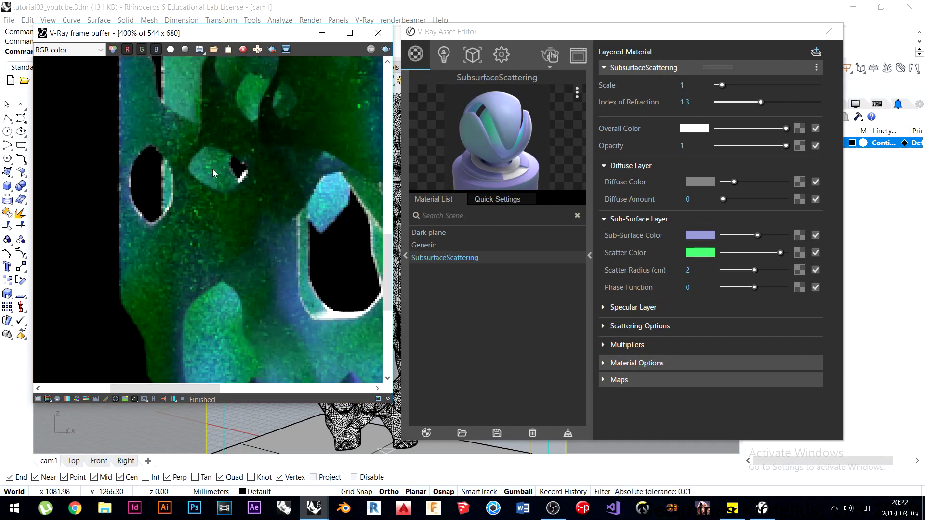
scroll(272, 106, "down", 1)
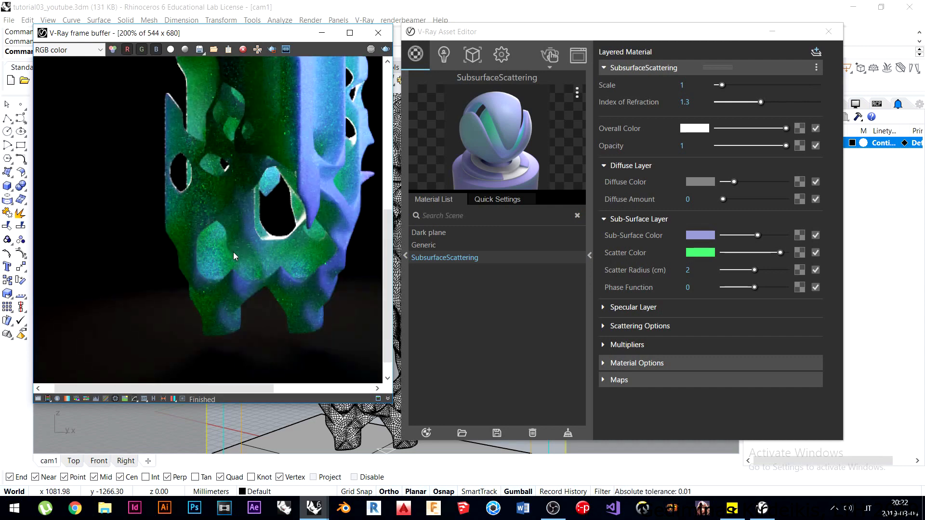
scroll(245, 180, "down", 1)
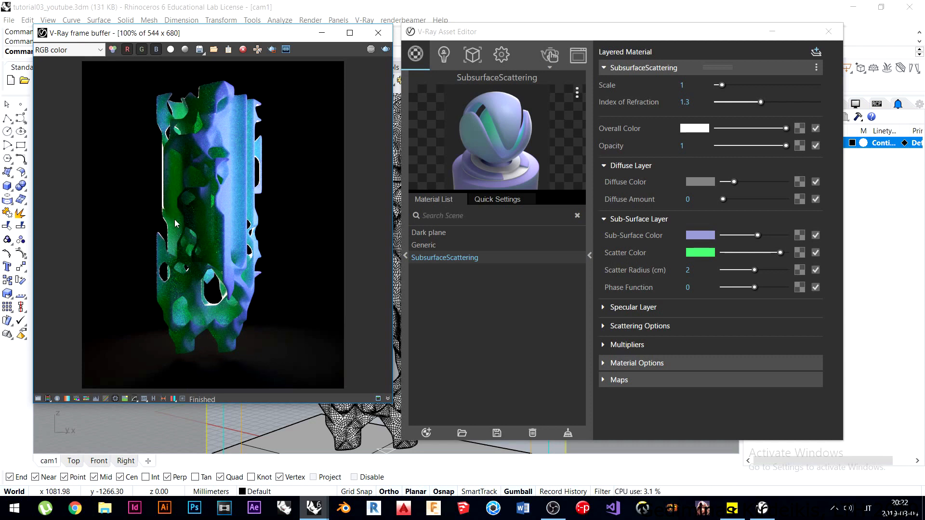
scroll(184, 262, "up", 2)
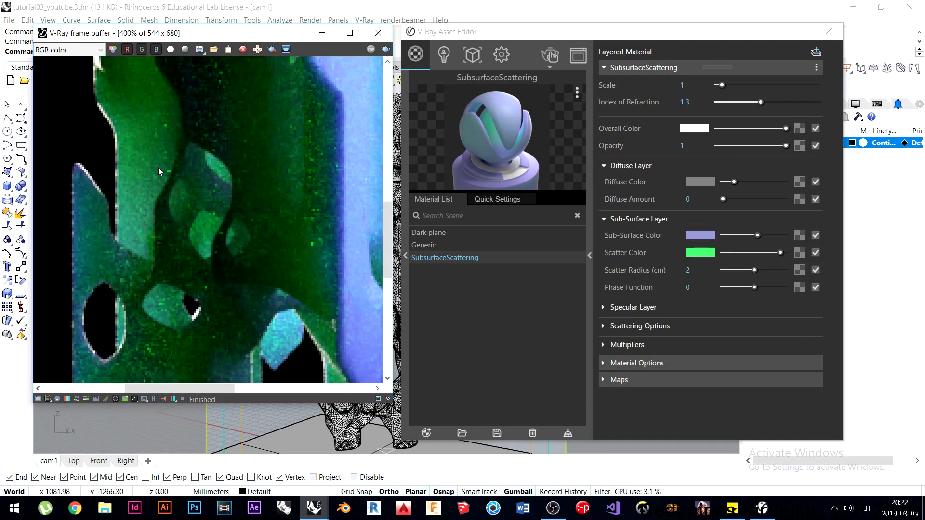
scroll(201, 217, "up", 1)
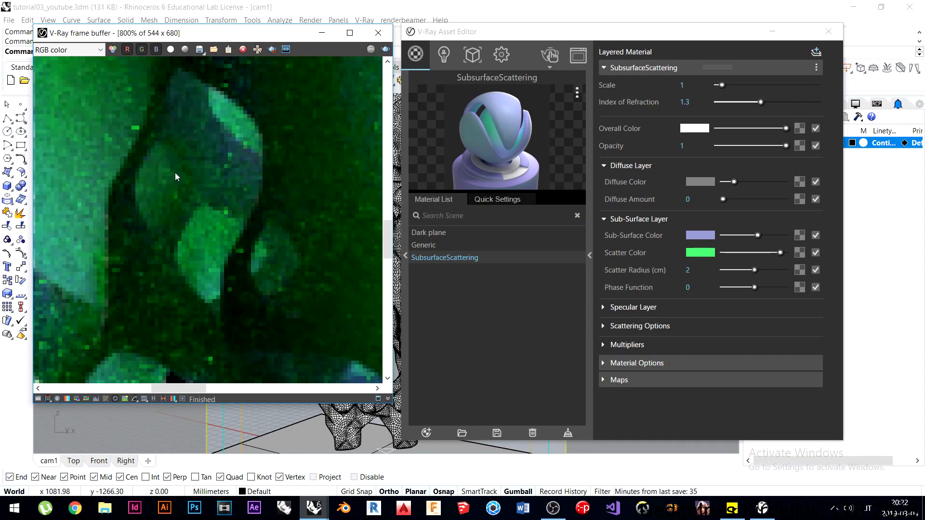
scroll(185, 186, "down", 1)
scroll(211, 204, "down", 1)
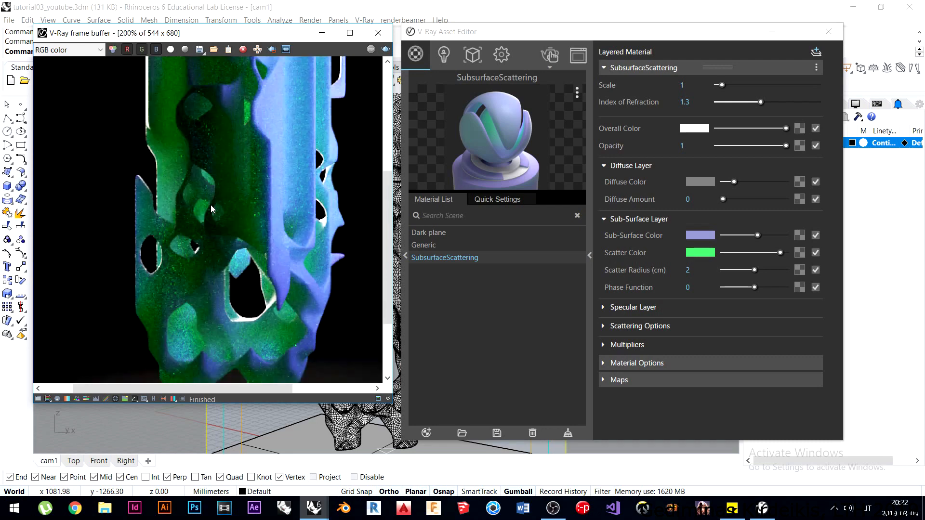
scroll(202, 183, "down", 1)
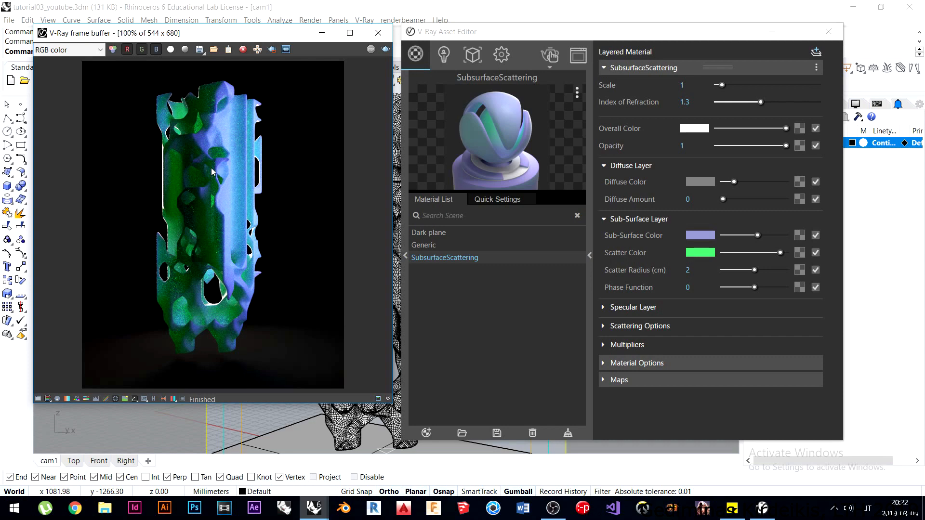
Close the frame buffer and Asset Editor, and delete the ground plane, the column mesh and the rectangular lights.
left_click(379, 32)
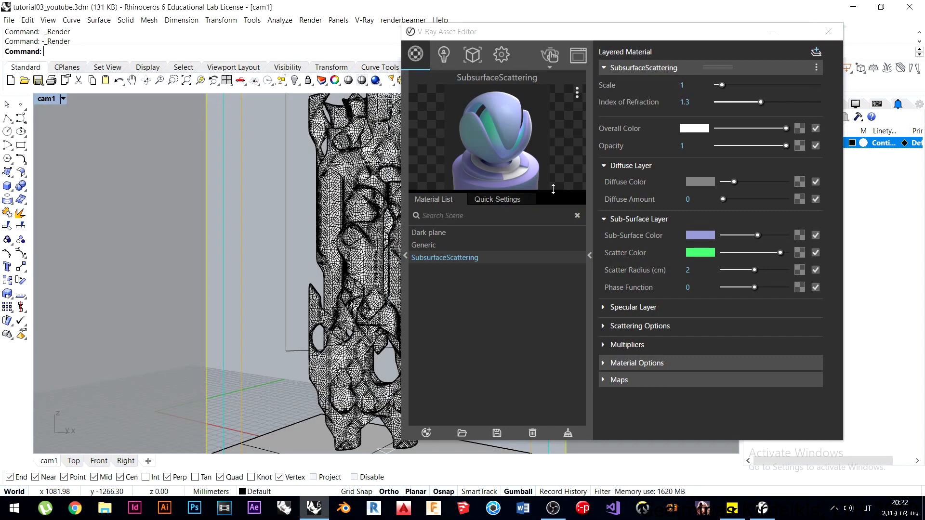
left_click(830, 38)
scroll(433, 234, "down", 5)
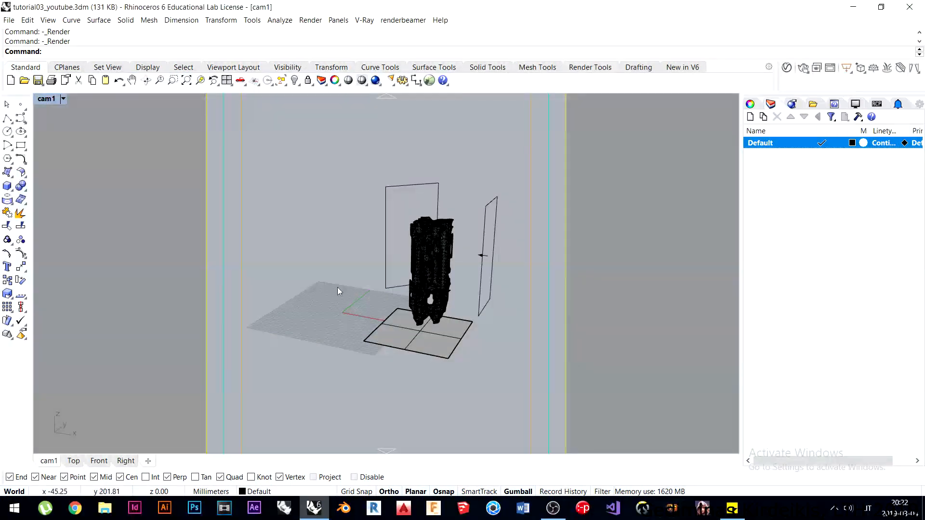
left_click(397, 336)
key("Delete")
left_click(427, 290)
key("Delete")
left_click(374, 239)
key("Delete")
left_click(544, 236)
key("Delete")
Use ShowSelected to unhide only the large blocky model among the hidden objects and view it from several angles.
scroll(470, 247, "down", 2)
right_click_drag(424, 290, 311, 246, "shift")
scroll(375, 238, "down", 6)
right_click_drag(376, 237, 366, 269, "shift")
type("ShowSelected")
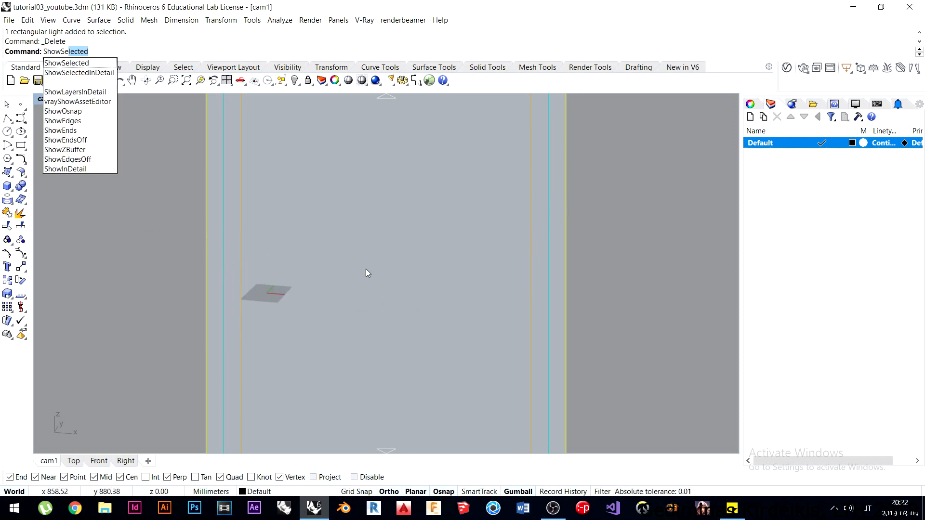
key("Return")
left_click(459, 244)
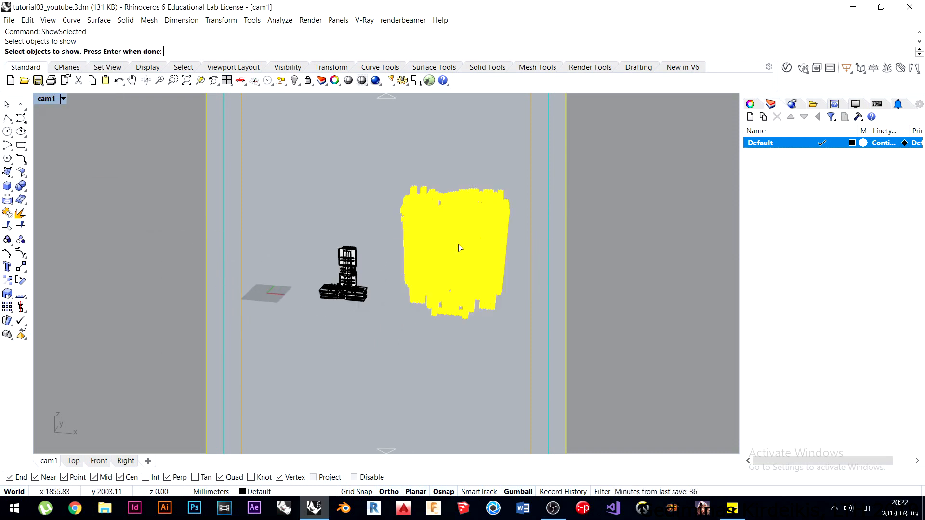
key("Return")
right_click_drag(458, 244, 358, 249)
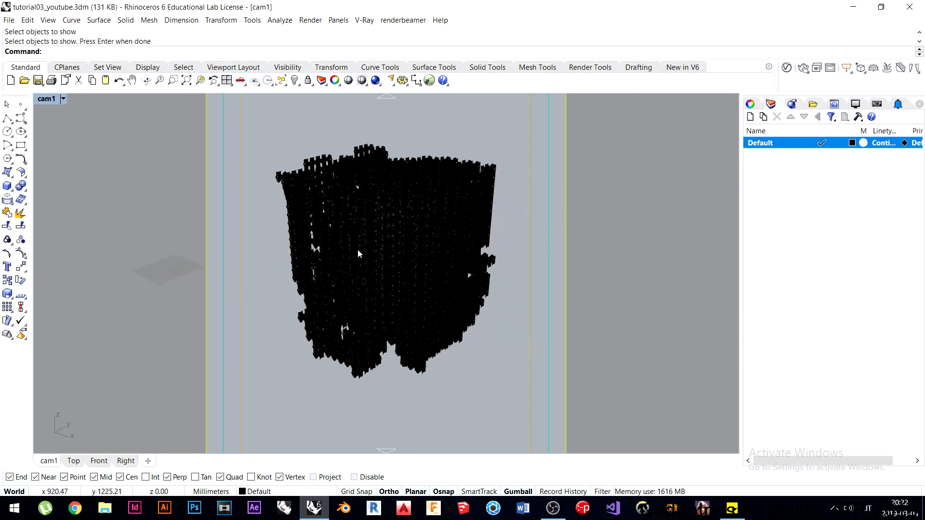
right_click_drag(481, 195, 412, 180)
mouse_move(435, 227)
right_mouse_down()
mouse_move(374, 202)
mouse_move(398, 230)
right_mouse_up()
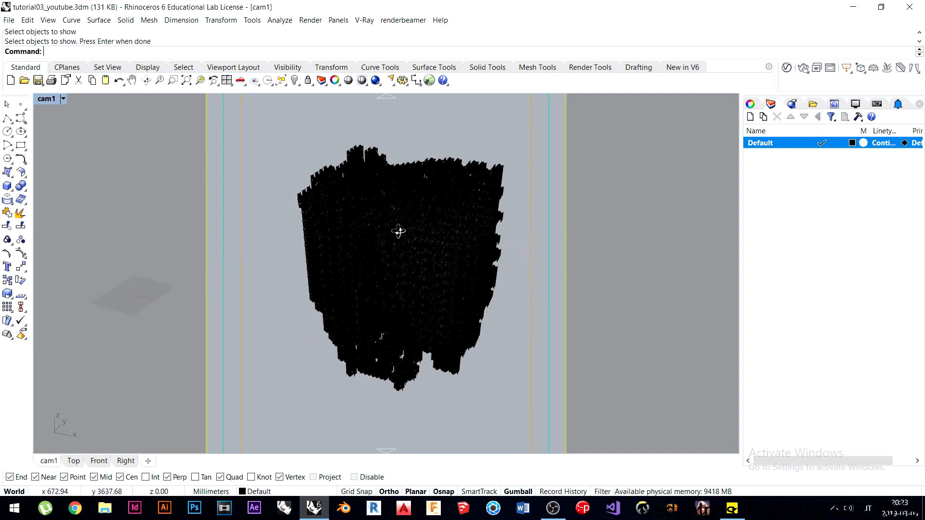
scroll(396, 235, "up", 4)
scroll(395, 234, "down", 5)
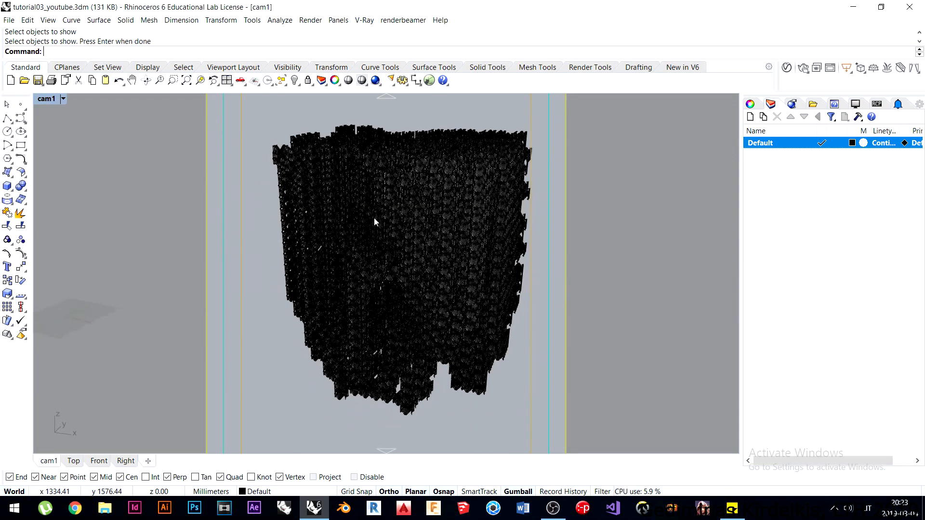
Examine the blocky model up close and from a distance, checking its repeated modules, gaps and overall shape.
scroll(374, 190, "up", 4)
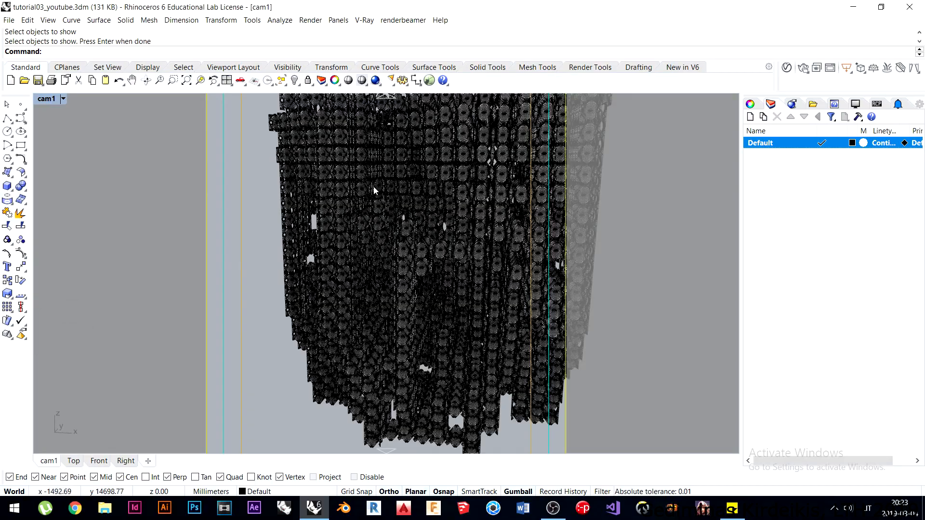
scroll(397, 197, "up", 4)
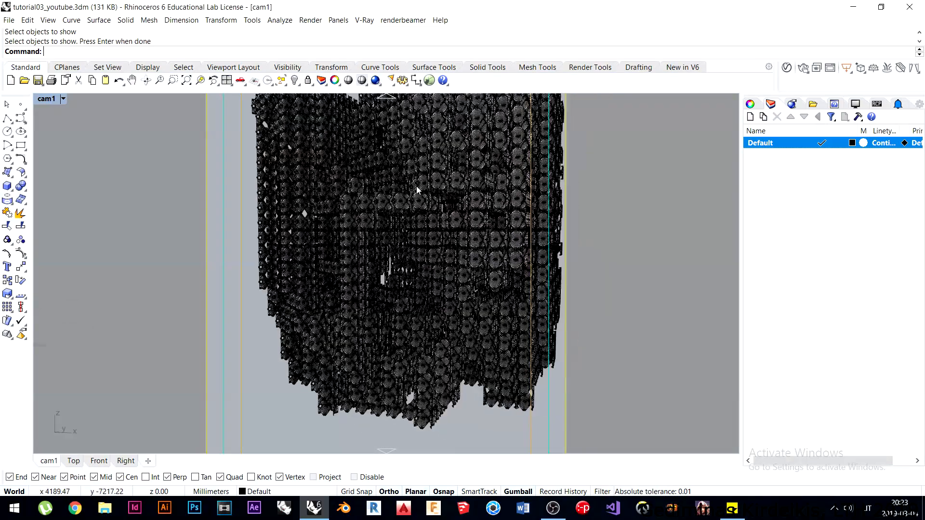
scroll(386, 238, "up", 3)
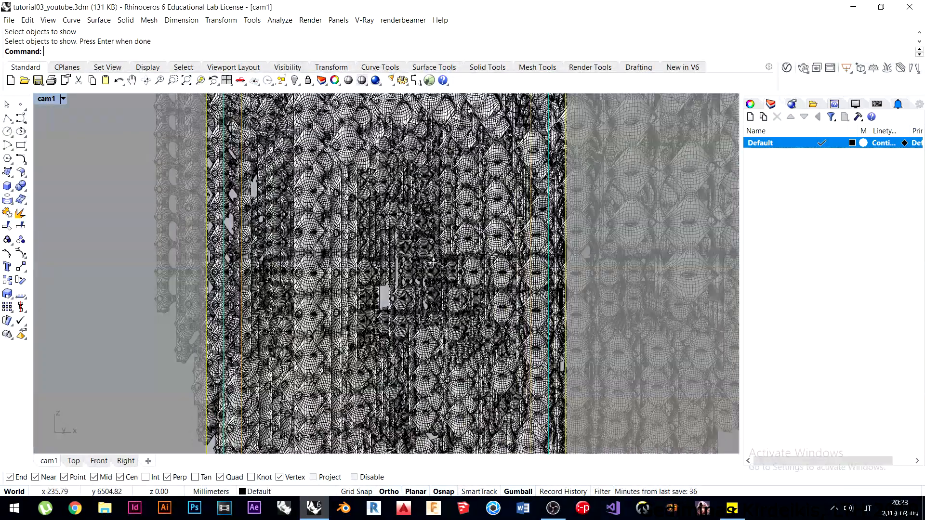
scroll(433, 261, "up", 2)
scroll(430, 286, "up", 2)
right_click_drag(462, 288, 421, 284)
scroll(421, 285, "down", 10)
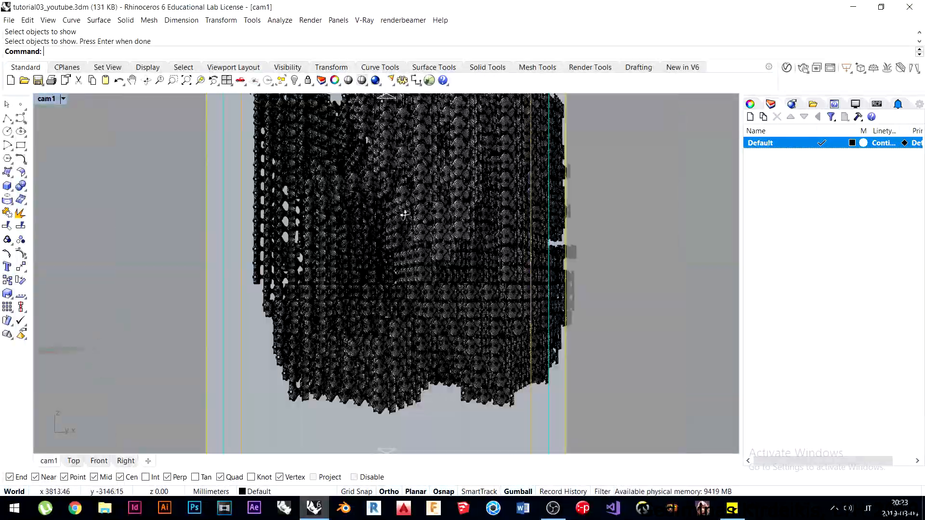
right_click_drag(384, 233, 393, 262)
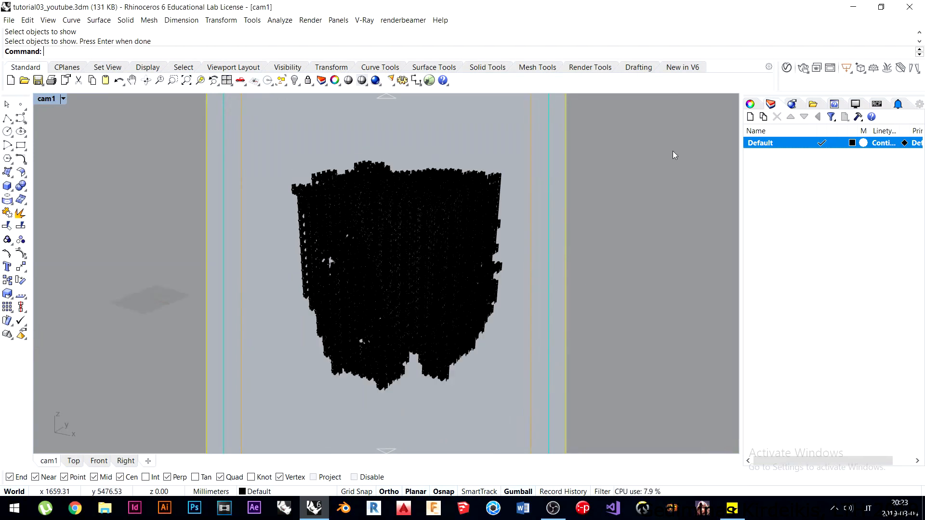
In the V-Ray render settings, assign a Sky texture to the environment Background and enable it.
left_click(786, 69)
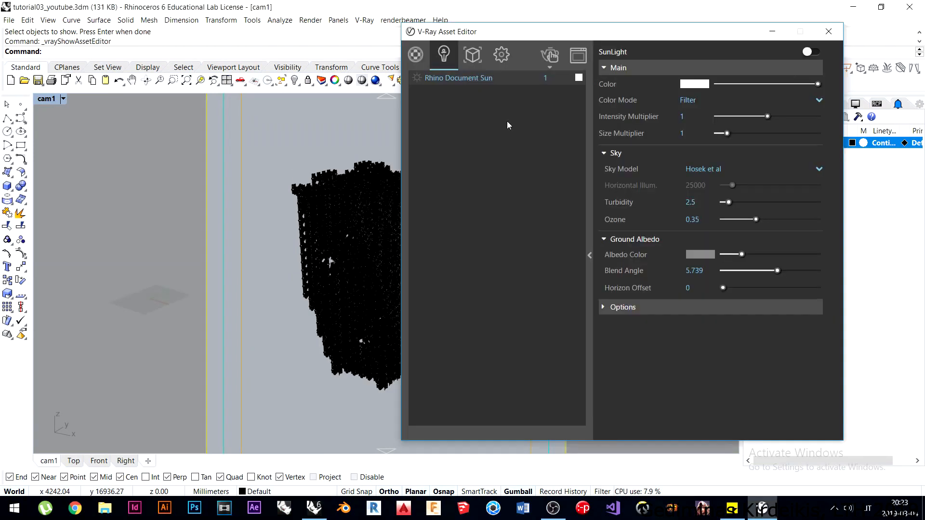
left_click(502, 54)
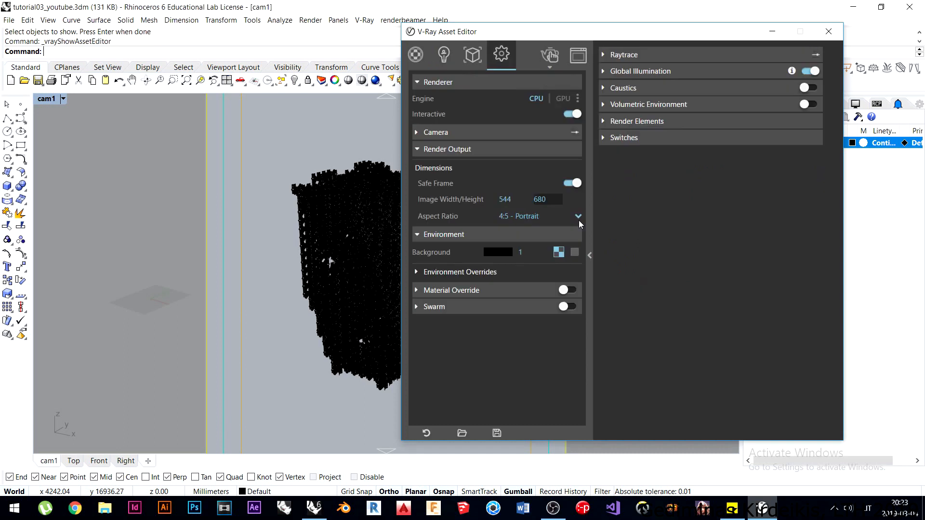
left_click(560, 251)
left_click(601, 183)
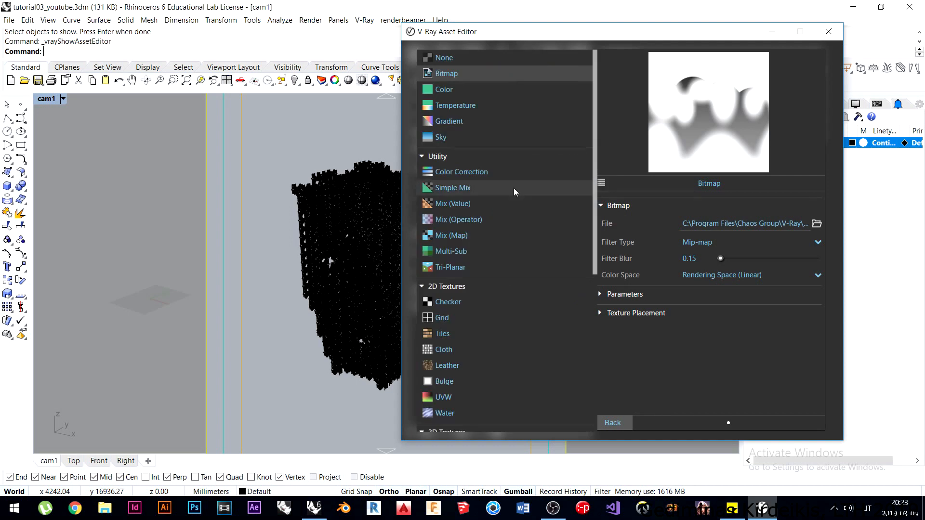
scroll(480, 210, "down", 5)
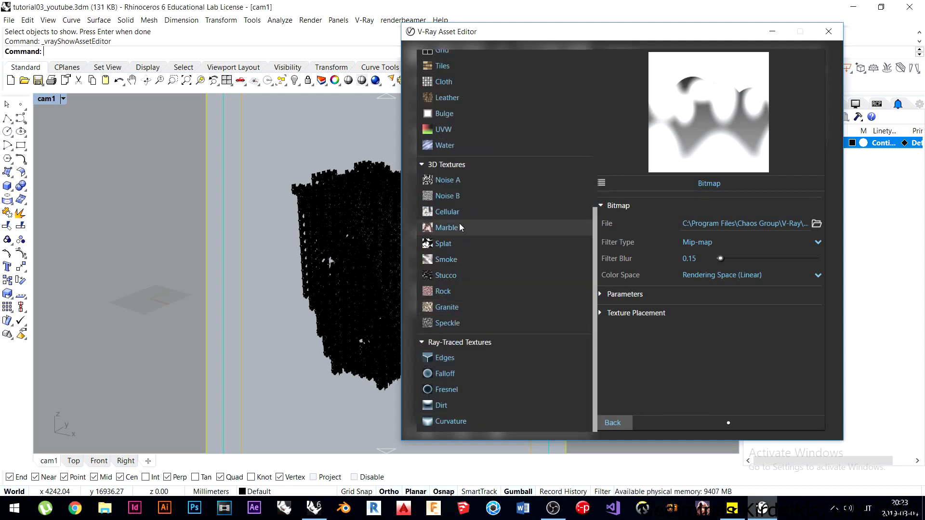
scroll(459, 224, "up", 5)
scroll(459, 224, "up", 2)
scroll(458, 217, "down", 4)
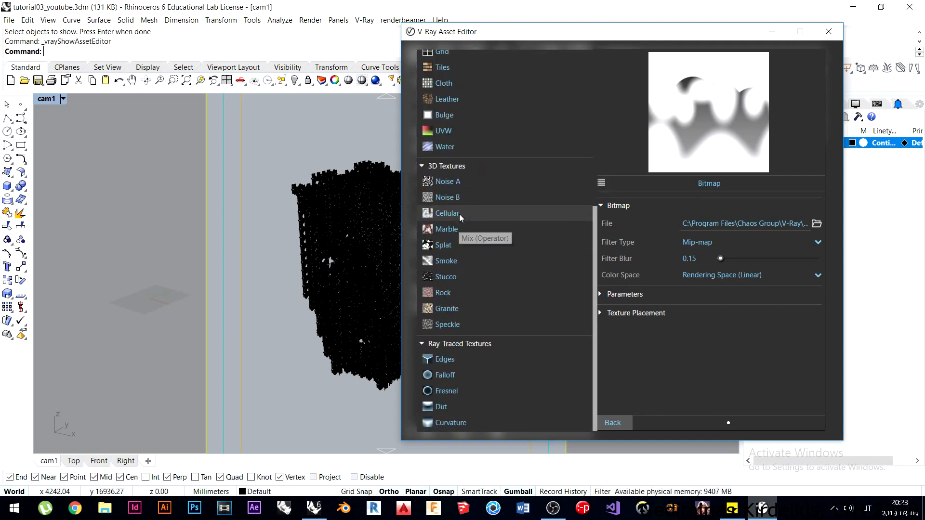
scroll(451, 145, "up", 4)
left_click(444, 137)
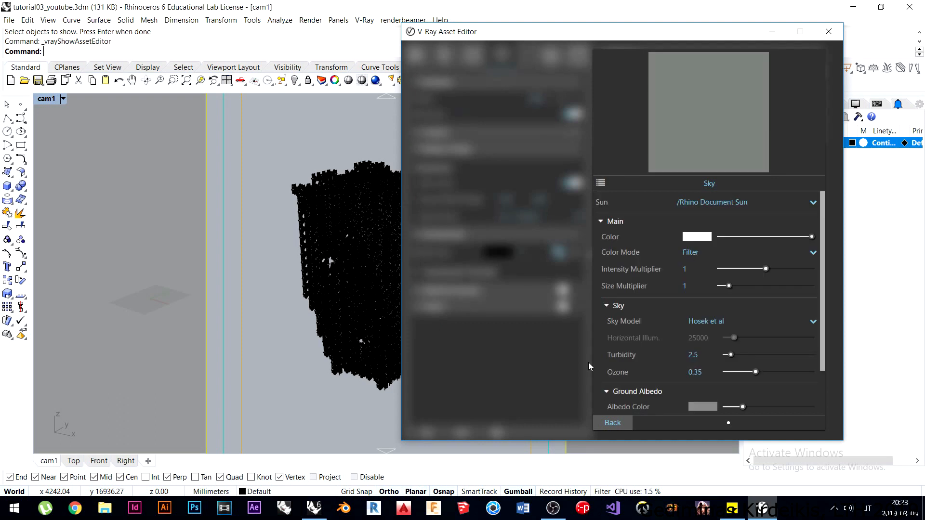
left_click(612, 425)
left_click(574, 252)
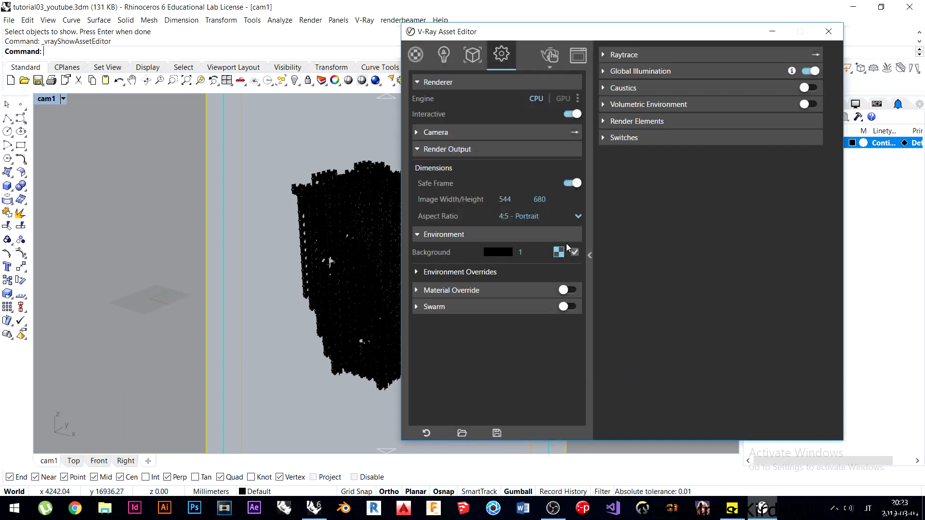
Render the blocky model with the sky background and move the frame buffer clear of the viewport.
left_click_drag(602, 39, 688, 37)
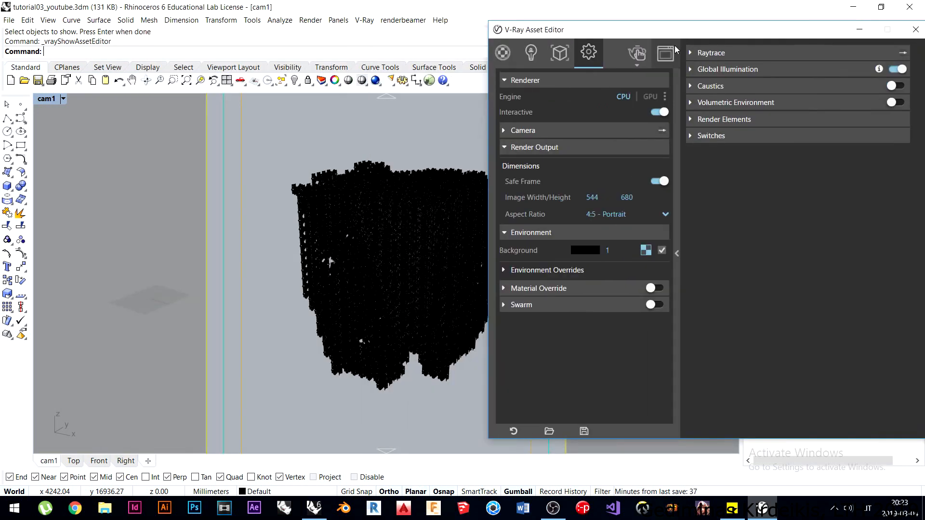
left_click(635, 57)
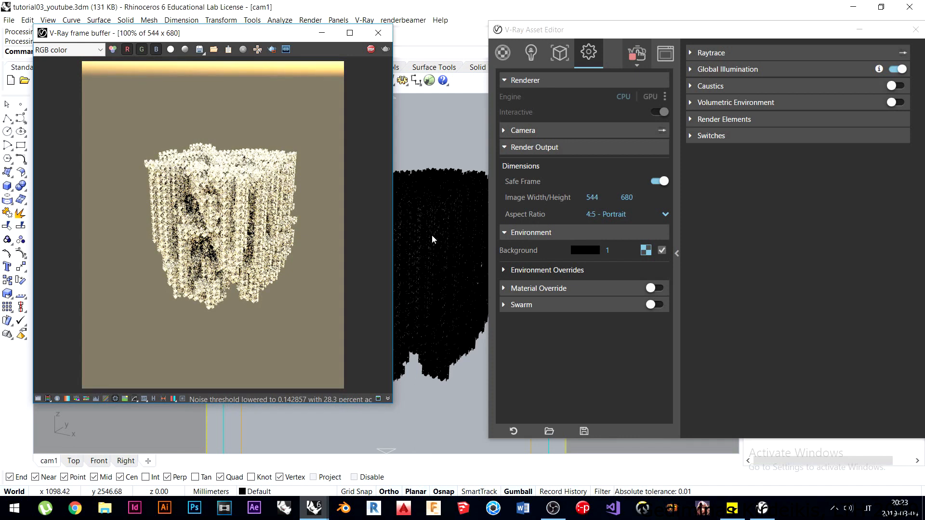
mouse_move(255, 35)
left_mouse_down()
mouse_move(293, 36)
mouse_move(247, 35)
left_mouse_up()
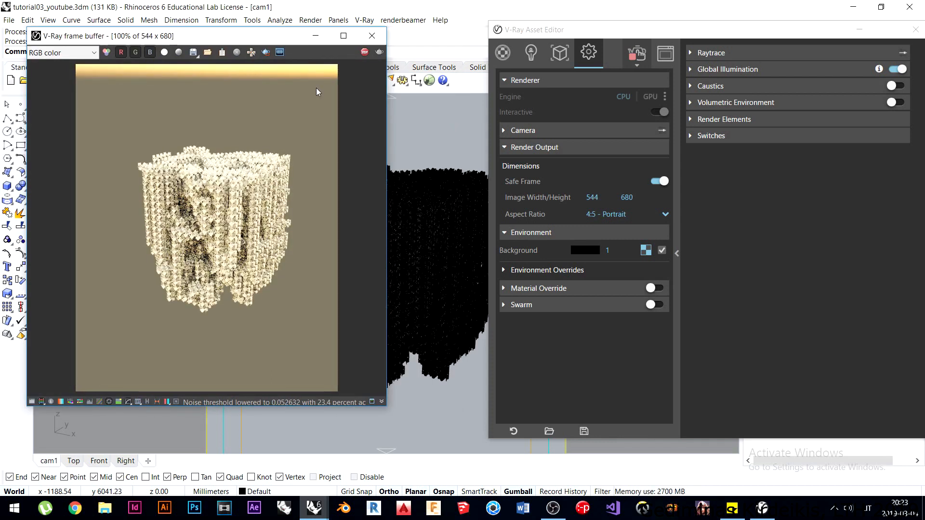
left_click_drag(242, 41, 679, 60)
Orbit the camera to a lower side view of the model and set the render aspect ratio to 16:9 - Widescreen.
right_click_drag(318, 280, 619, 119)
right_click_drag(426, 239, 323, 202, "shift")
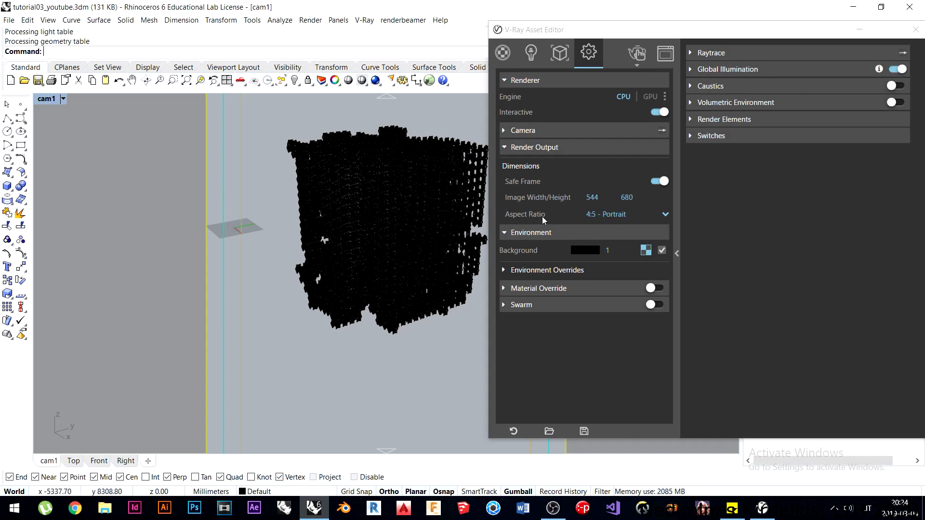
right_click_drag(446, 251, 459, 236)
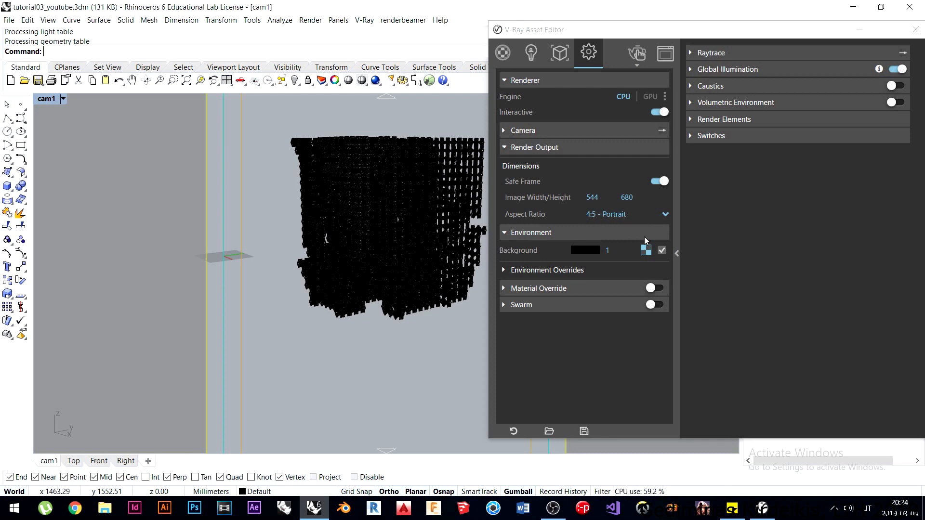
left_click(645, 214)
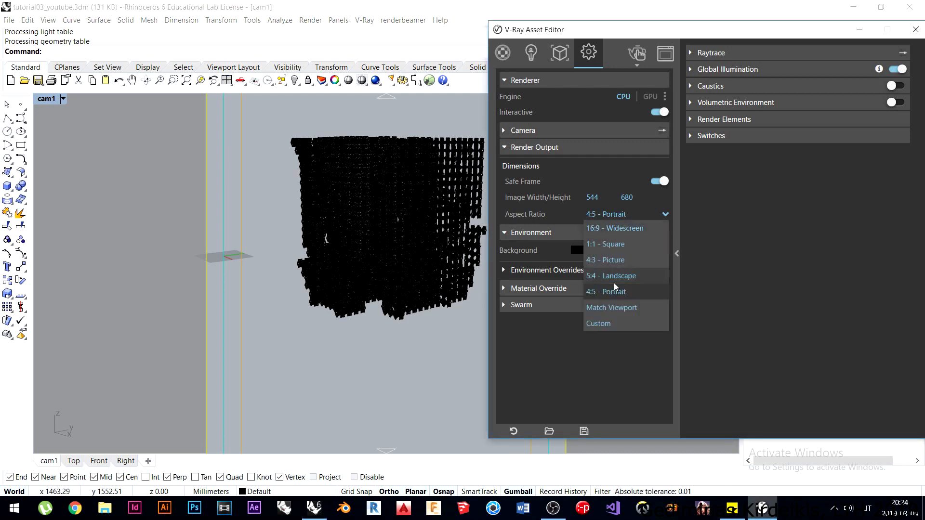
left_click(615, 228)
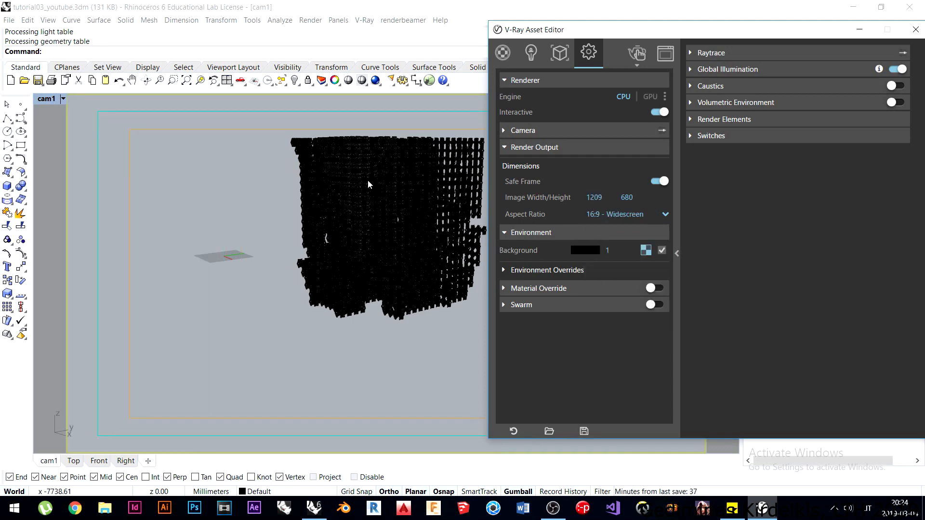
Enlarge the model within the widescreen safe frame and minimize the Asset Editor to free the viewport.
scroll(368, 181, "up", 5)
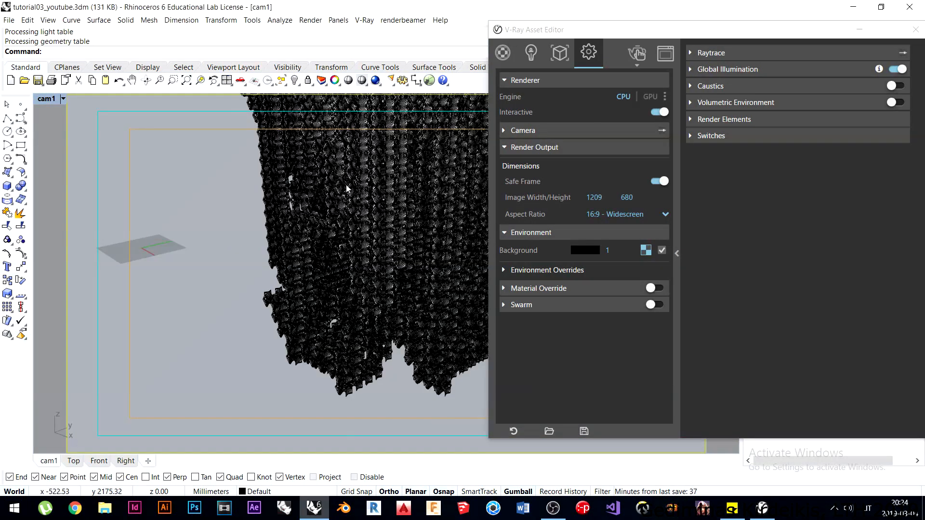
right_click_drag(346, 185, 348, 162)
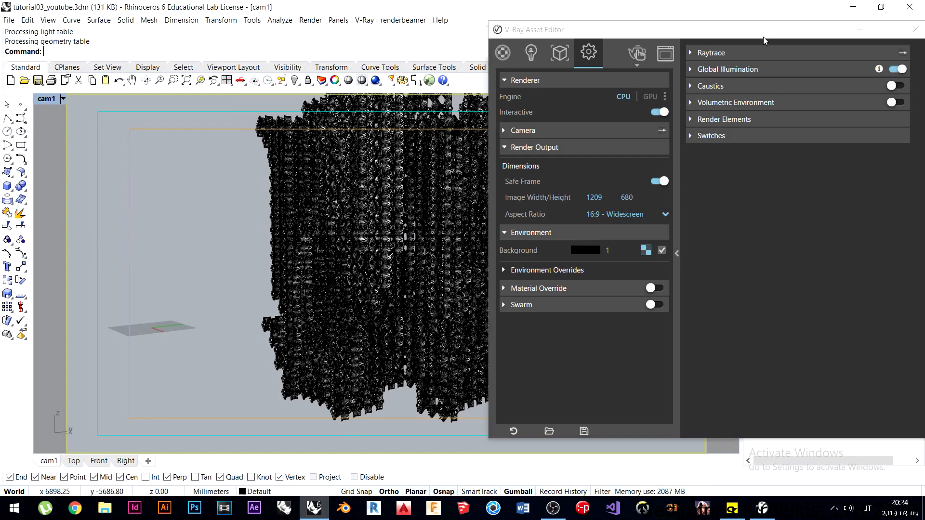
left_click(743, 34)
left_click_drag(743, 36, 112, 37)
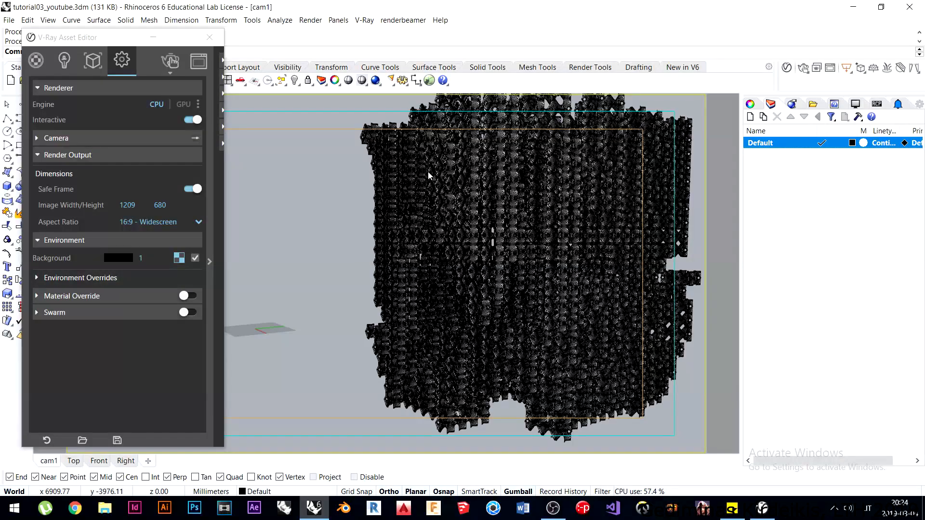
right_click_drag(428, 172, 433, 184, "shift")
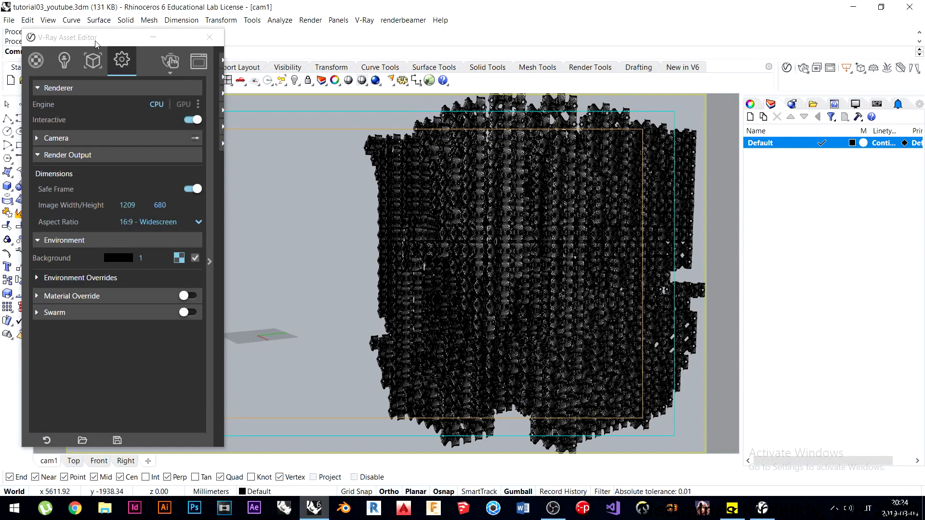
left_click(154, 38)
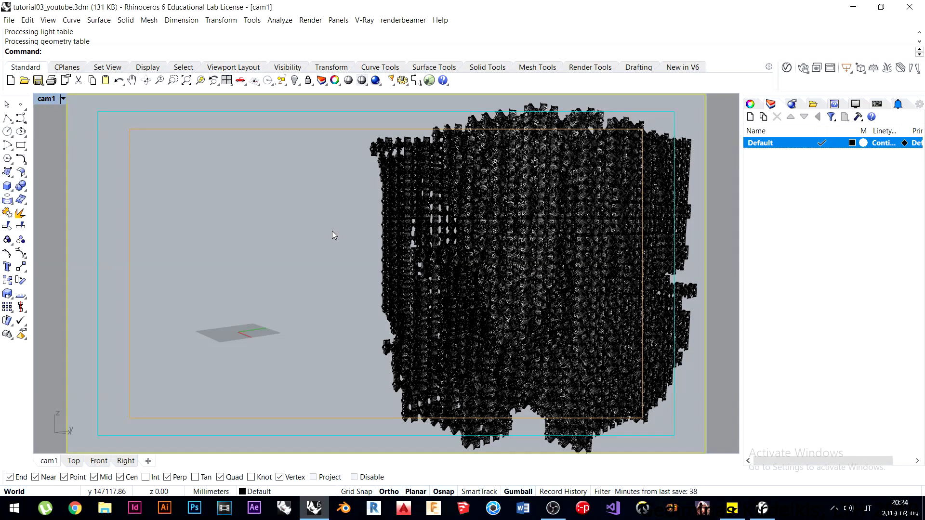
Compose an angled view from above showing the openings in the model's side, and render it at 1209 x 680.
right_click_drag(333, 234, 389, 247)
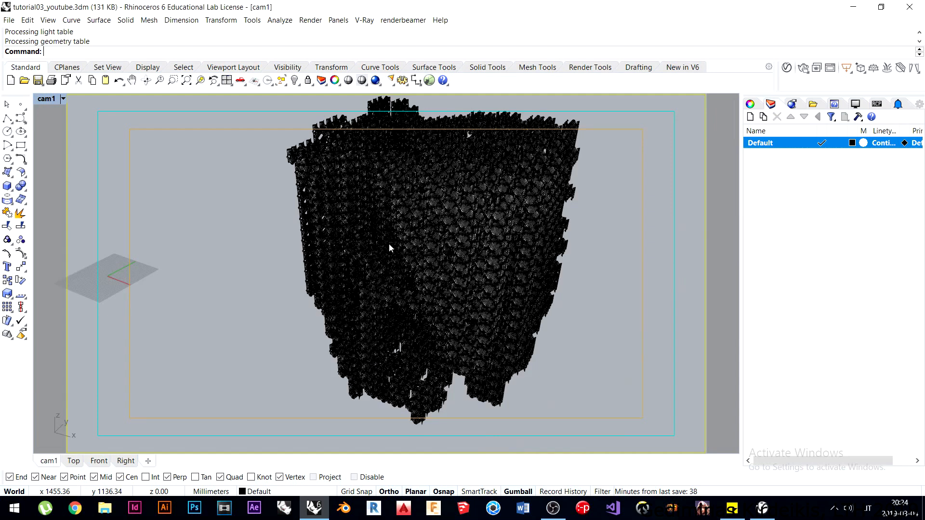
right_click_drag(390, 247, 381, 120)
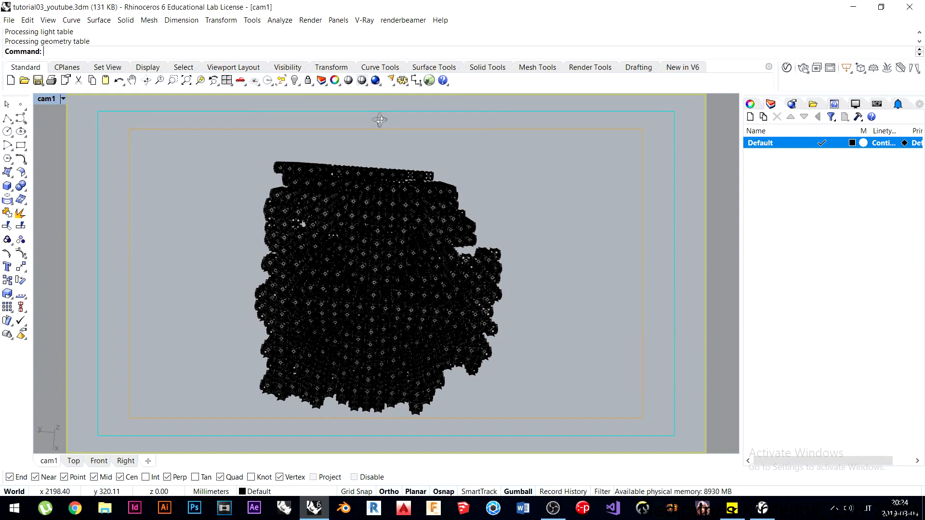
right_click_drag(380, 120, 379, 227)
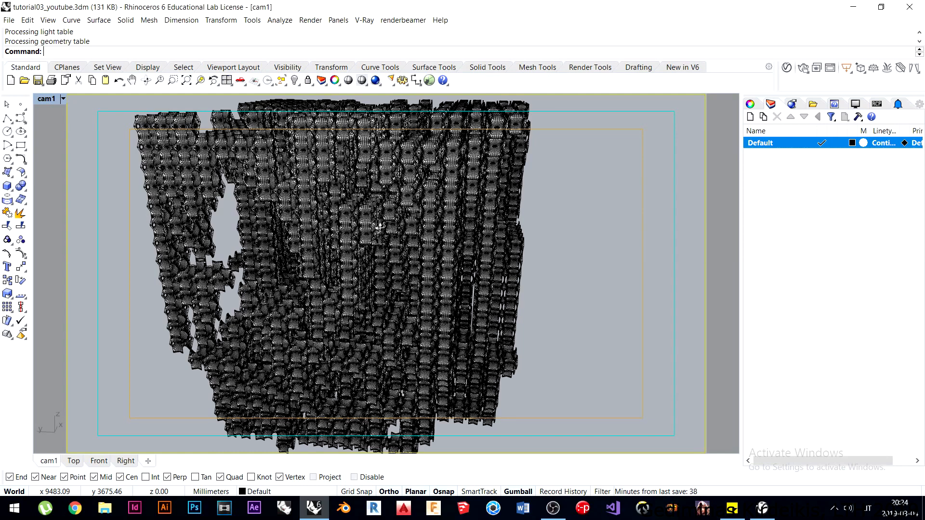
right_click_drag(379, 227, 369, 286)
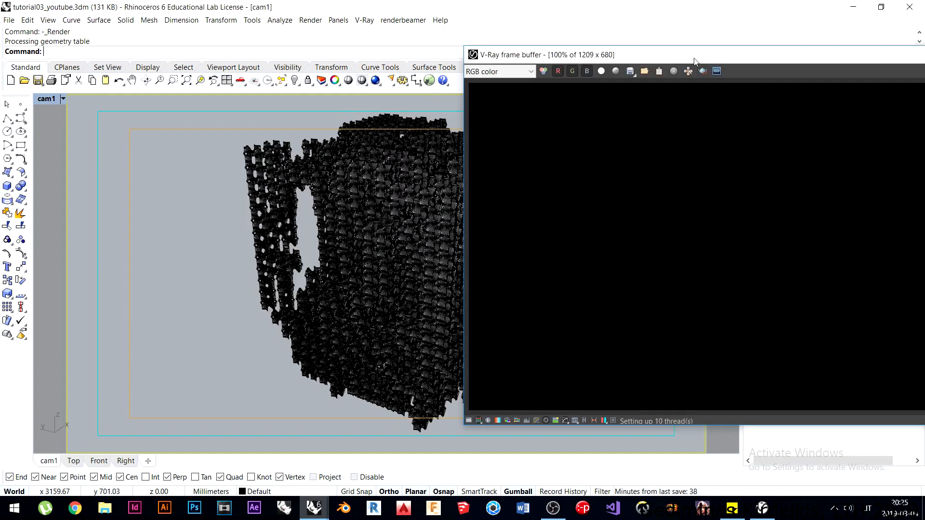
left_click_drag(691, 58, 546, 38)
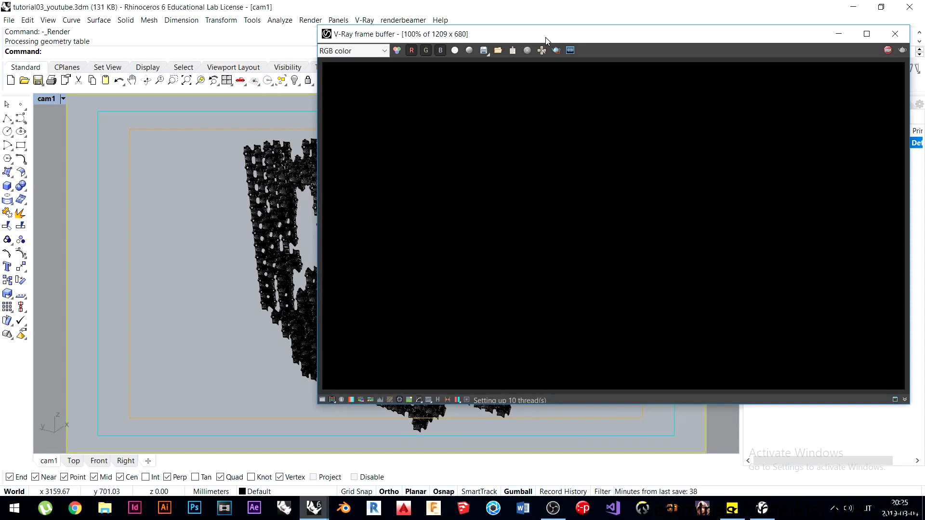
Open the Sun settings with the Sun command and enable Manual control.
left_click(219, 51)
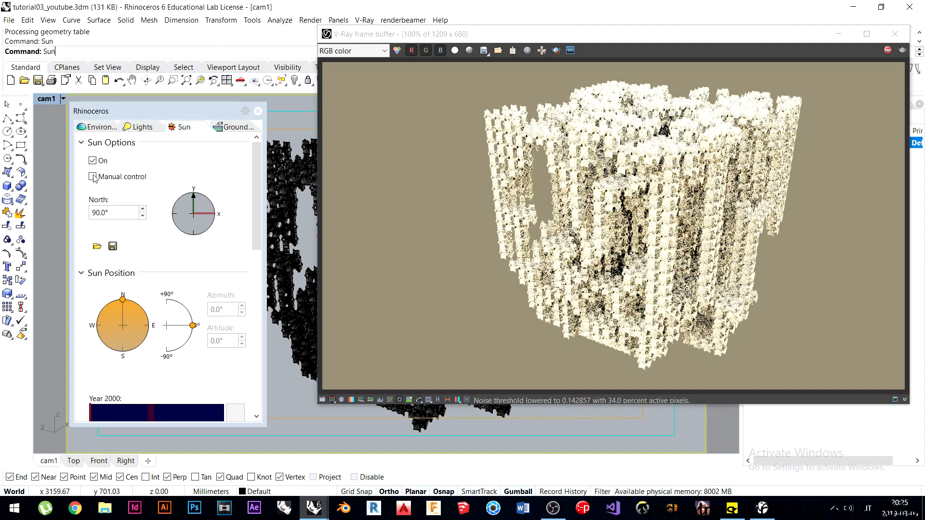
left_click(92, 177)
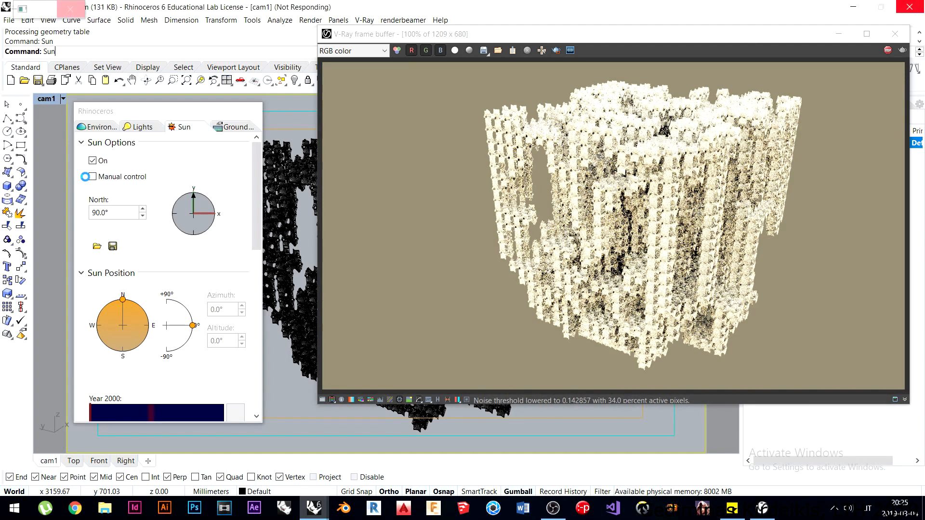
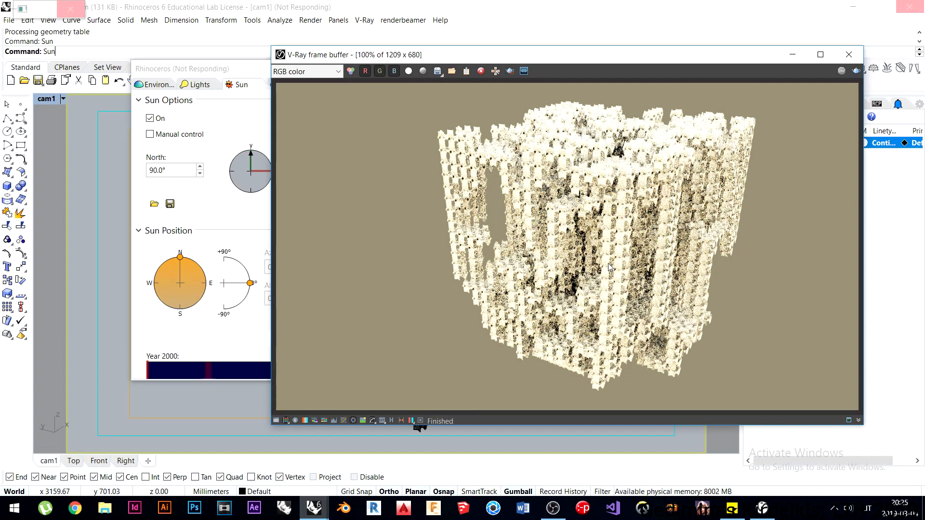
left_click(262, 179)
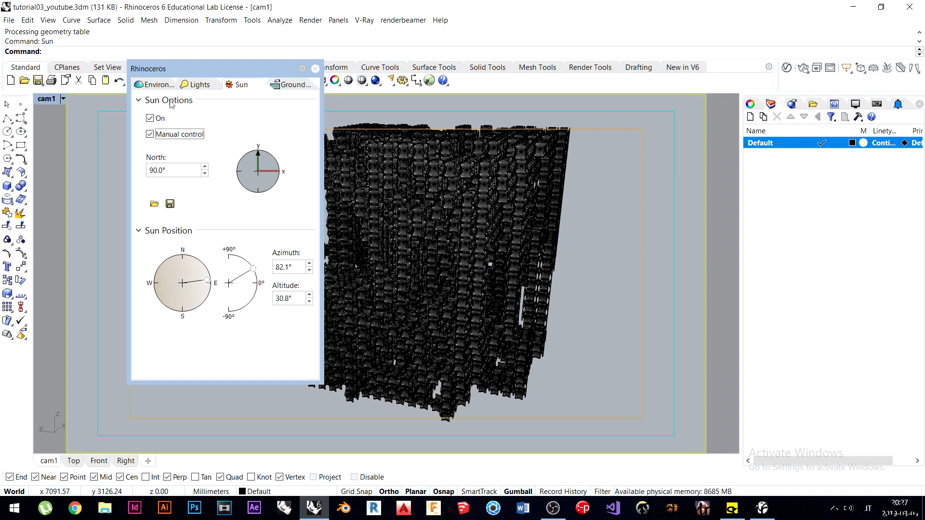
Reorient the model view and aim the sun at 45° azimuth and about 46.3° altitude.
left_click_drag(204, 68, 686, 65)
right_click_drag(409, 242, 353, 224)
left_click_drag(688, 277, 678, 266)
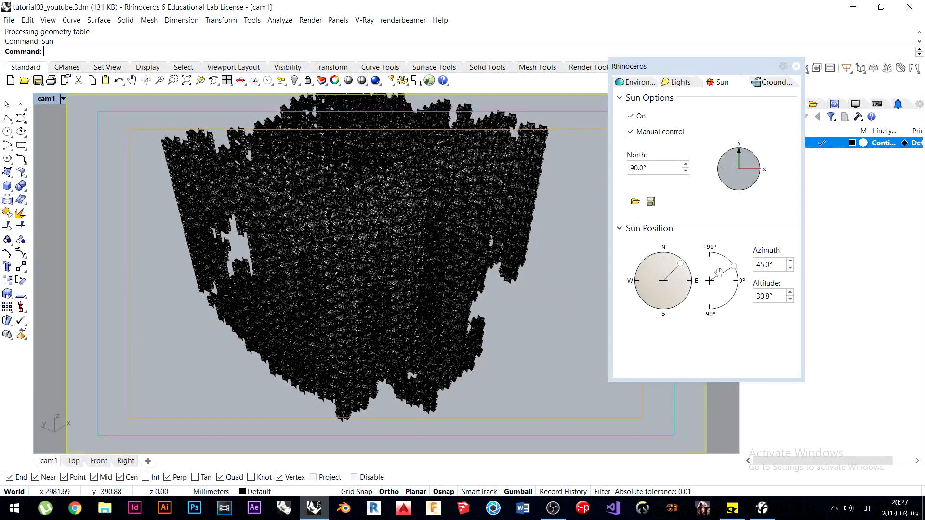
left_click_drag(734, 266, 729, 260)
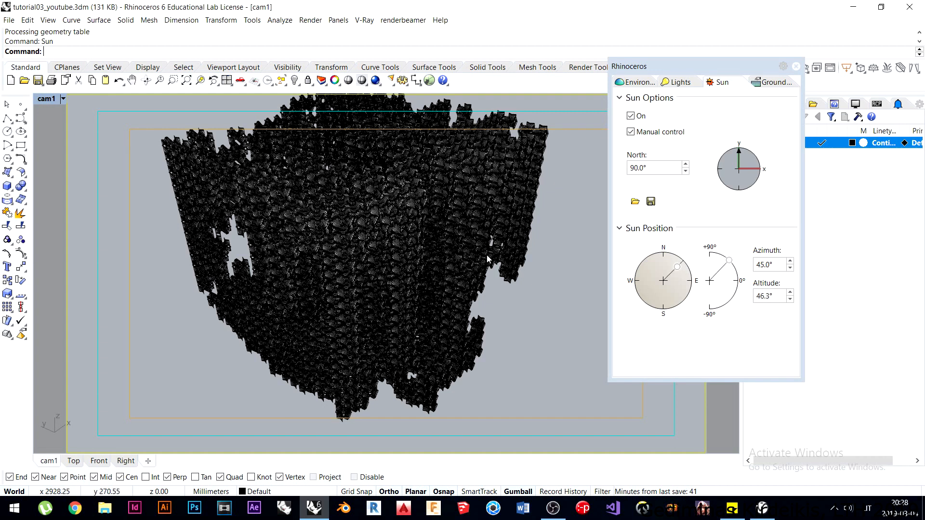
Switch the cam1 viewport to Wireframe display and orbit the model to a lower, more frontal view.
left_click(63, 98)
left_click(67, 128)
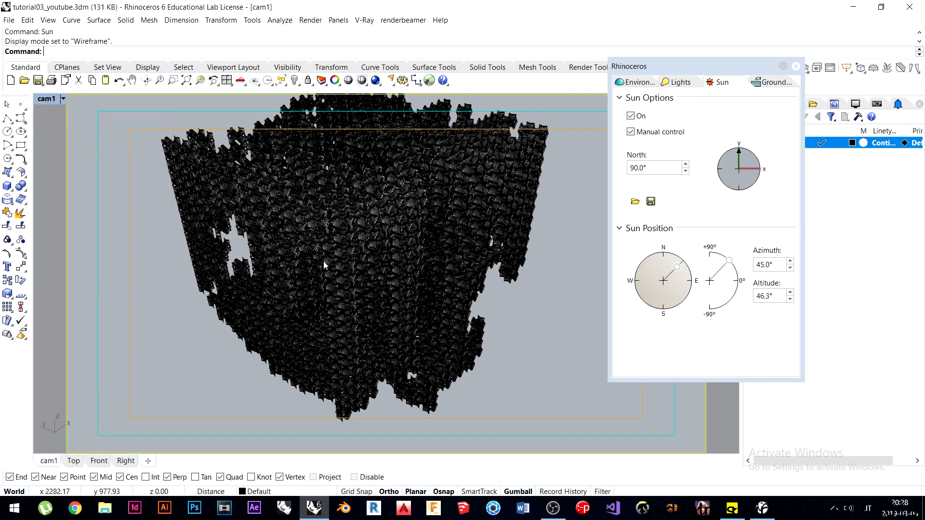
right_click_drag(323, 261, 312, 245)
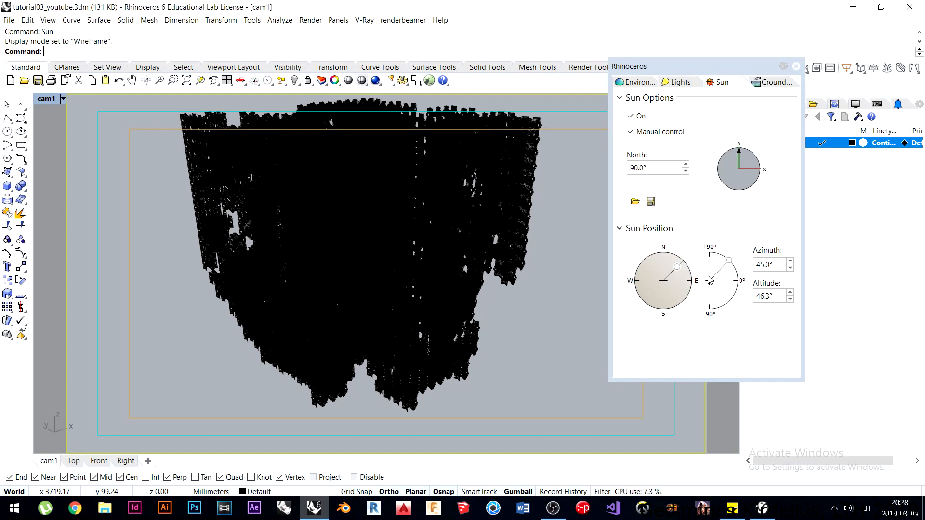
Run a test render of the reoriented model under the current sun and stop it once the lighting can be judged.
left_click_drag(695, 65, 658, 86)
left_click(803, 68)
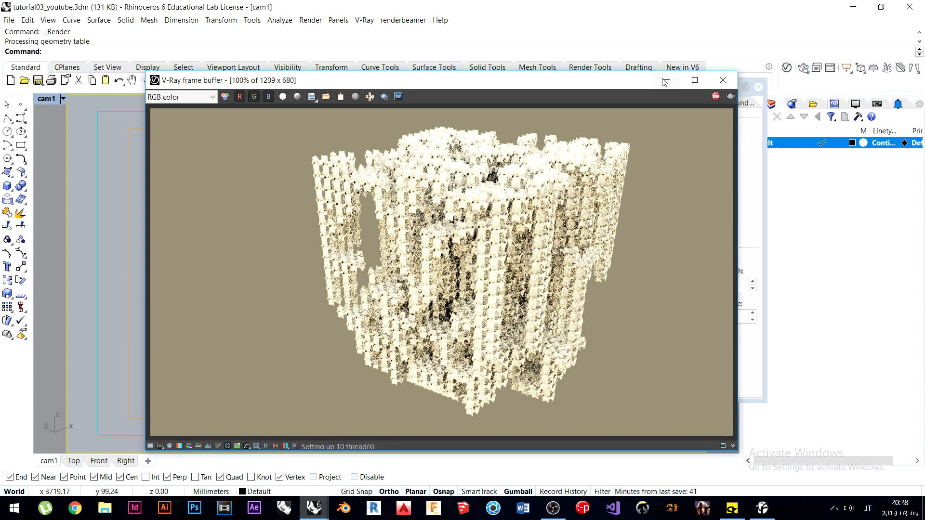
left_click_drag(612, 82, 495, 71)
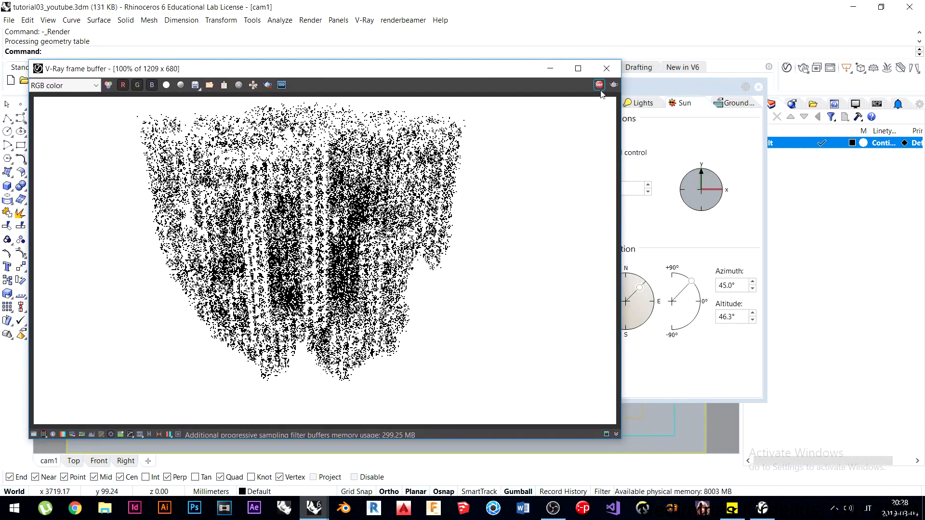
left_click(600, 88)
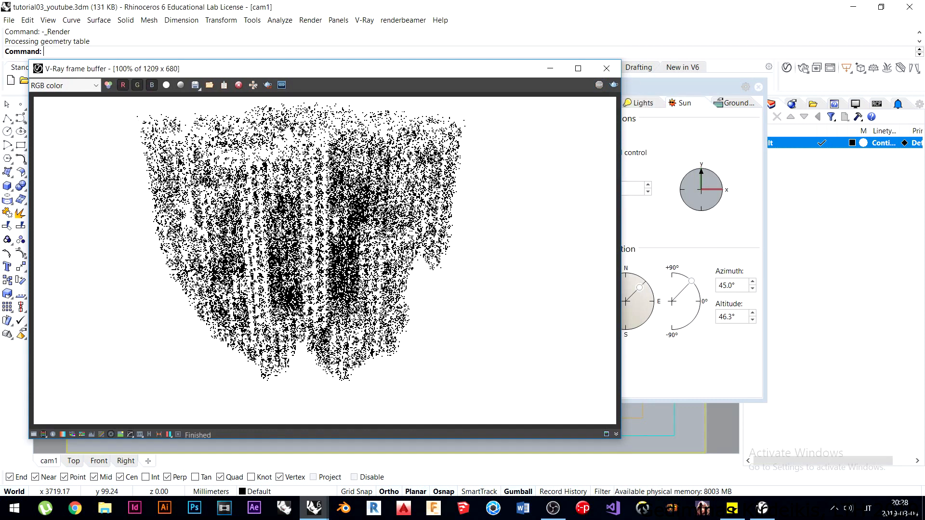
Set the V-Ray camera's exposure value to 13 and check it with a short test render.
left_click(787, 68)
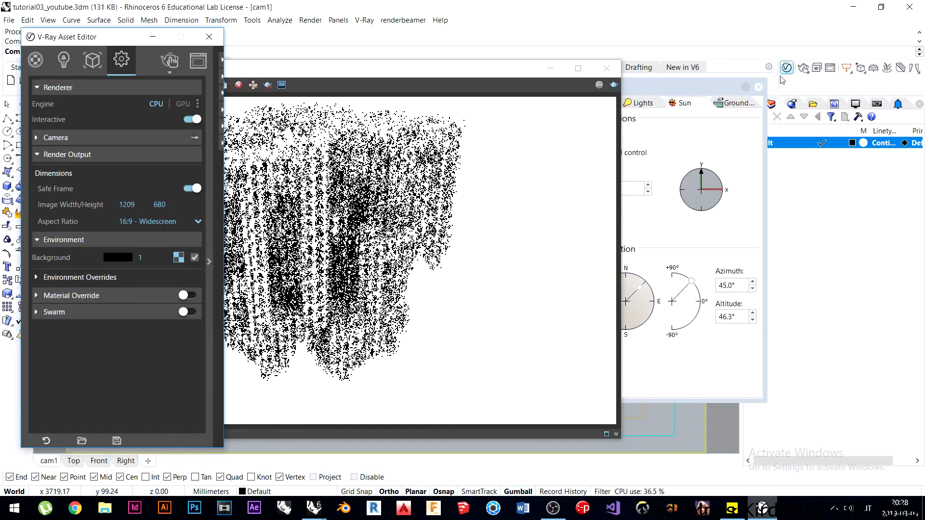
left_click_drag(111, 39, 511, 24)
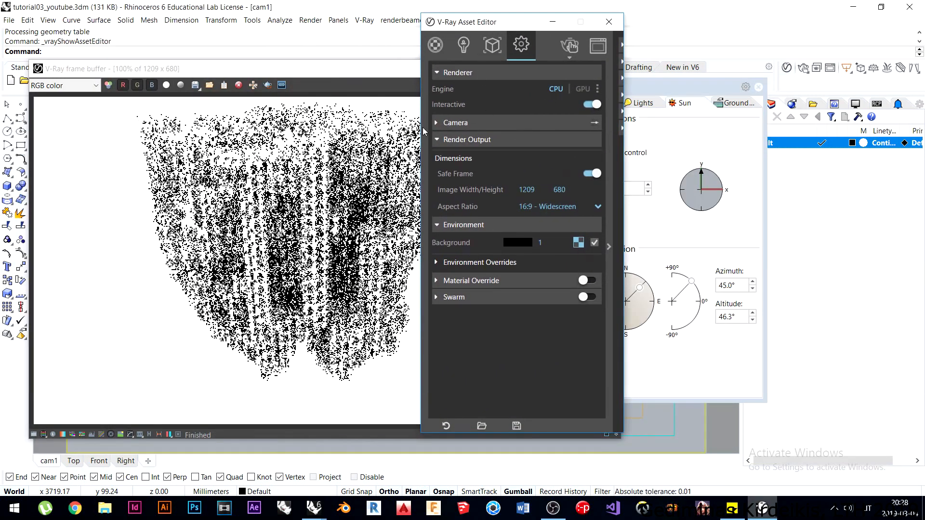
left_click(448, 124)
double_click(536, 188)
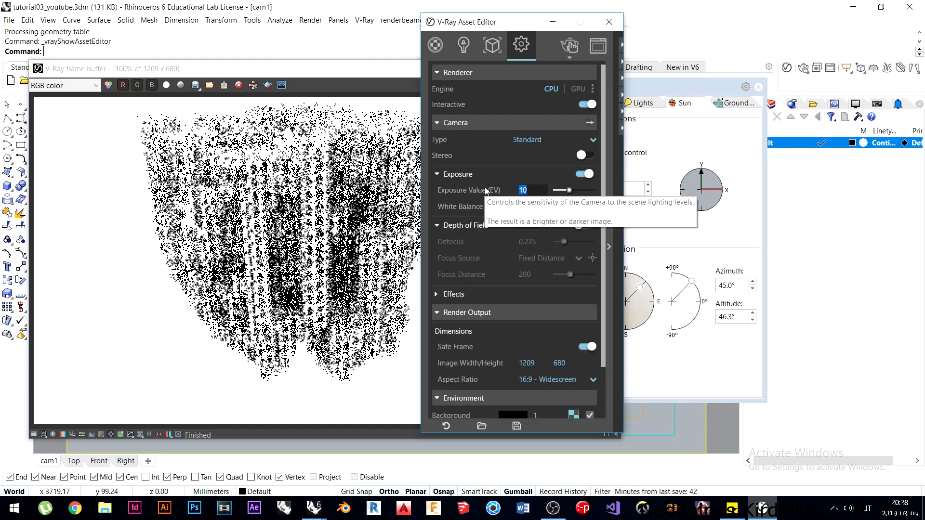
type("13")
key("Return")
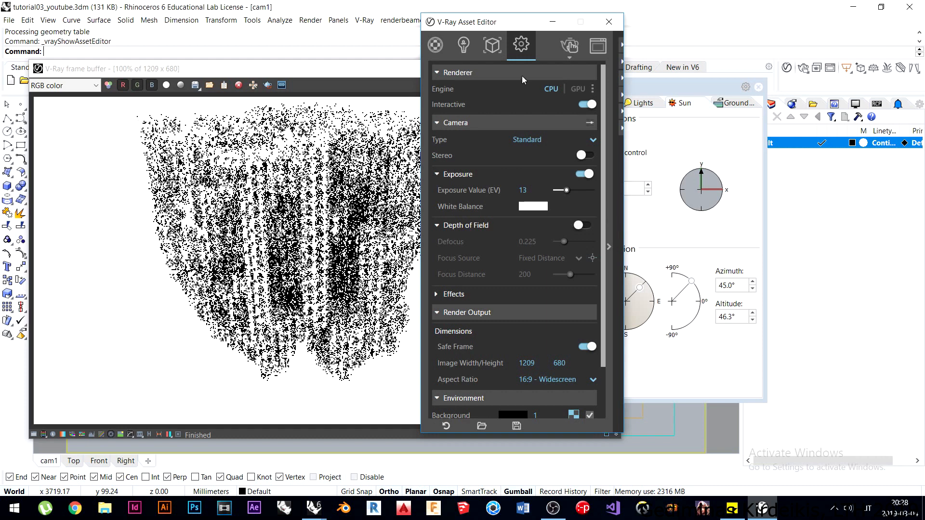
left_click(569, 46)
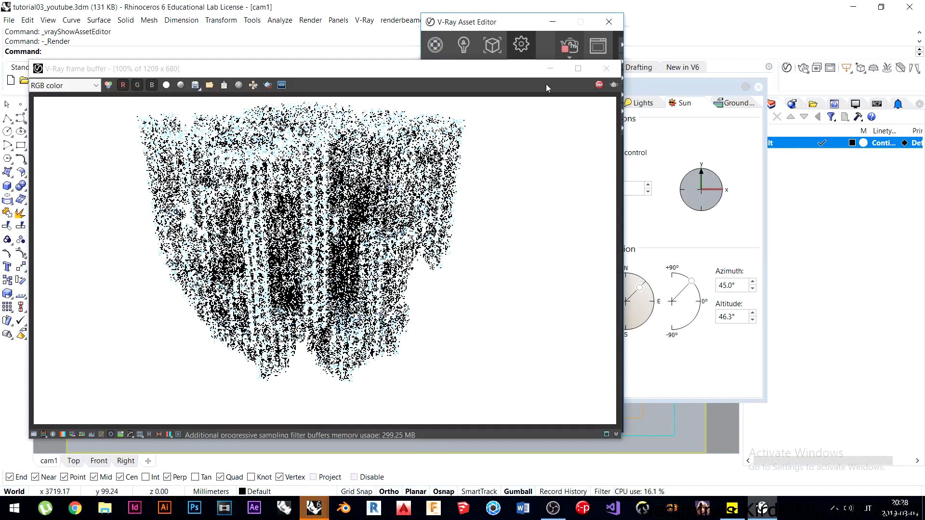
left_click(569, 45)
Select the model mesh in the viewport and apply the Generic material to it.
left_click_drag(394, 75, 745, 108)
left_click_drag(498, 29, 480, 23)
left_click(347, 236)
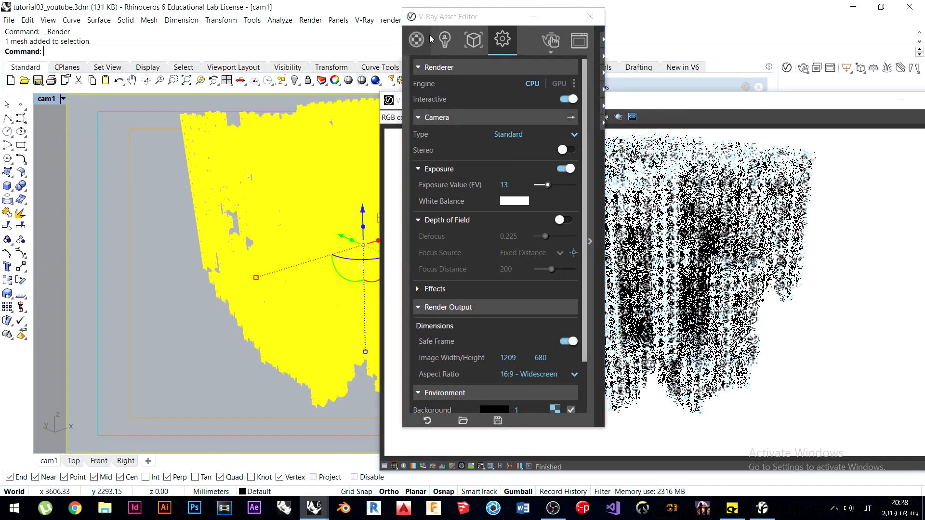
left_click(417, 43)
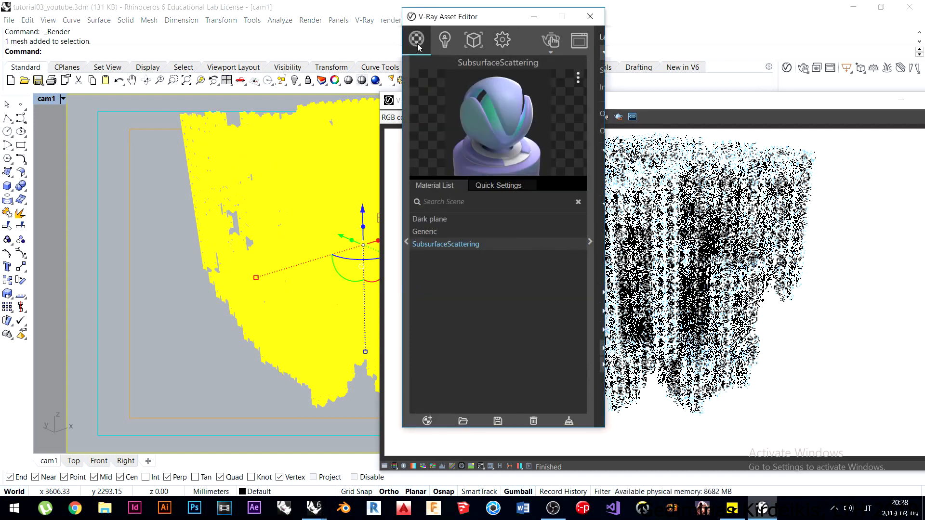
left_click(427, 224)
left_click(431, 231)
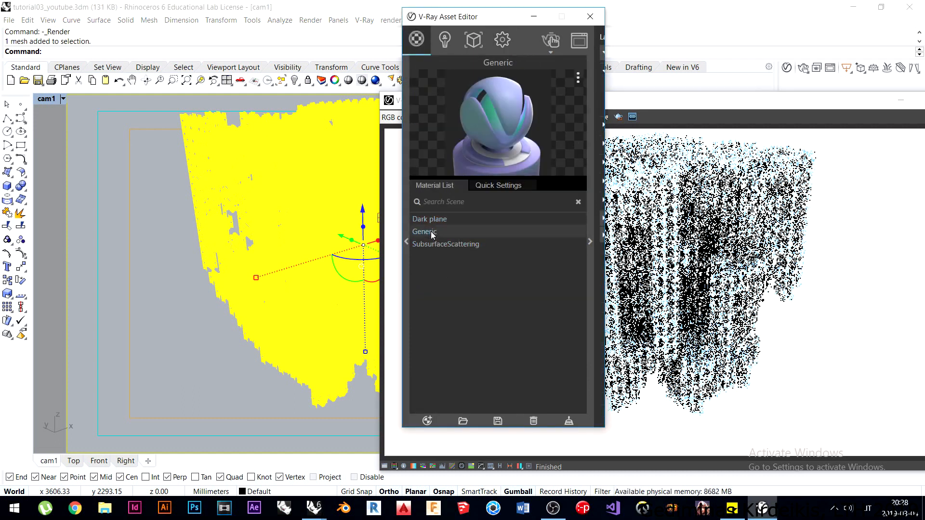
right_click(432, 234)
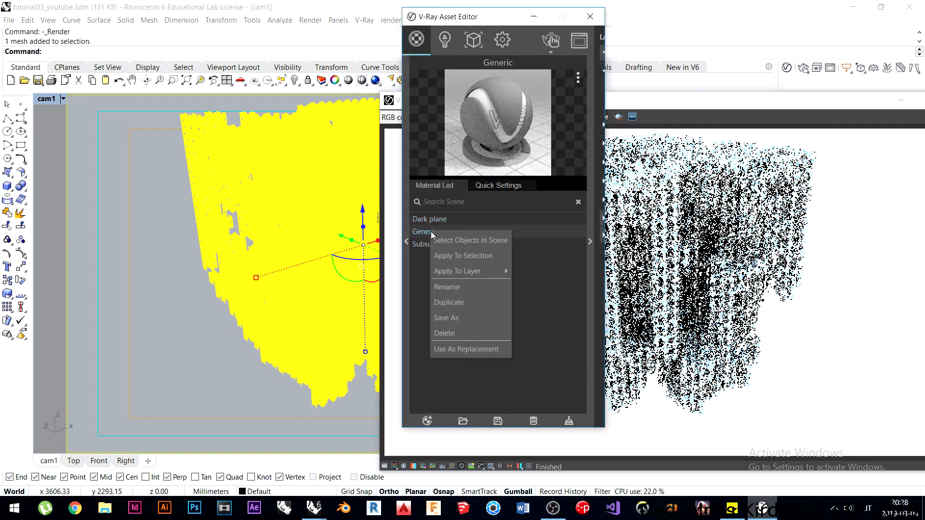
left_click(460, 256)
Render the model with its newly applied material, stop the render, and inspect the image's detail up close.
left_click_drag(650, 105, 297, 121)
left_click(459, 17)
left_click(511, 45)
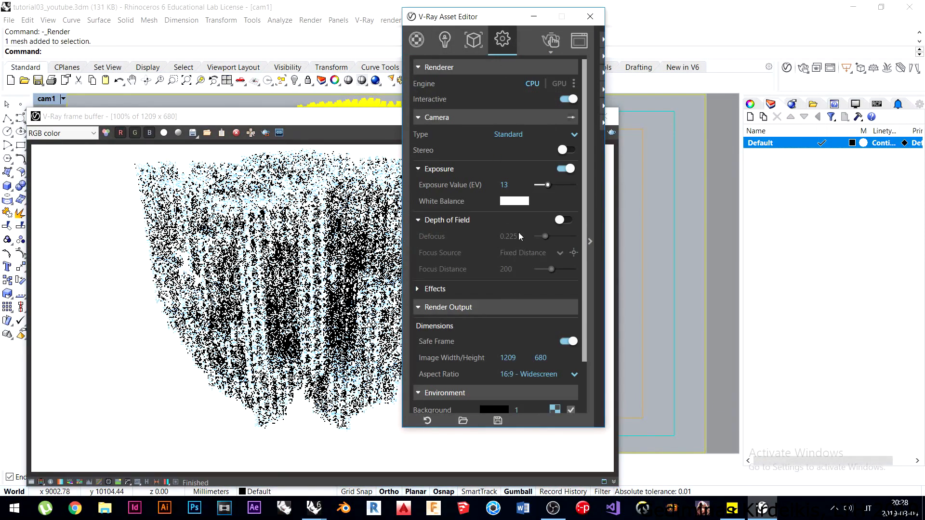
scroll(583, 319, "down", 3)
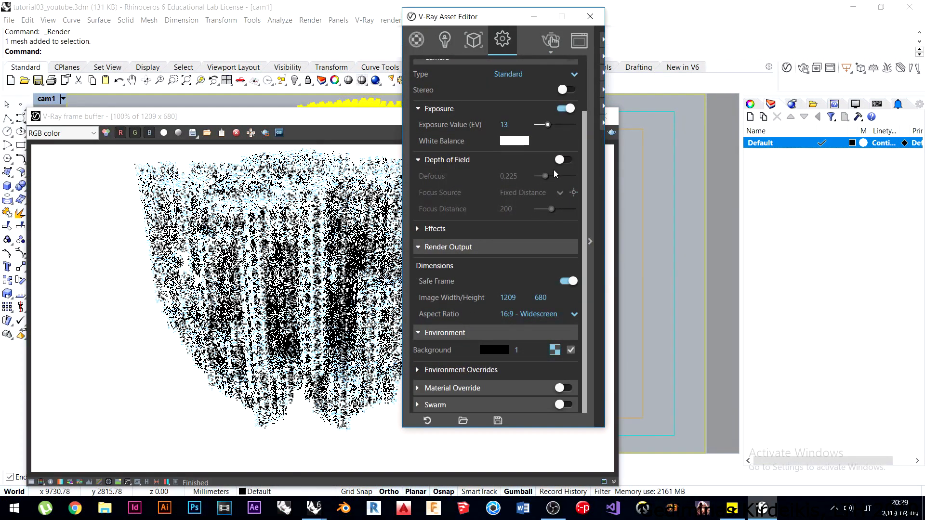
left_click_drag(345, 117, 345, 97)
left_click(614, 115)
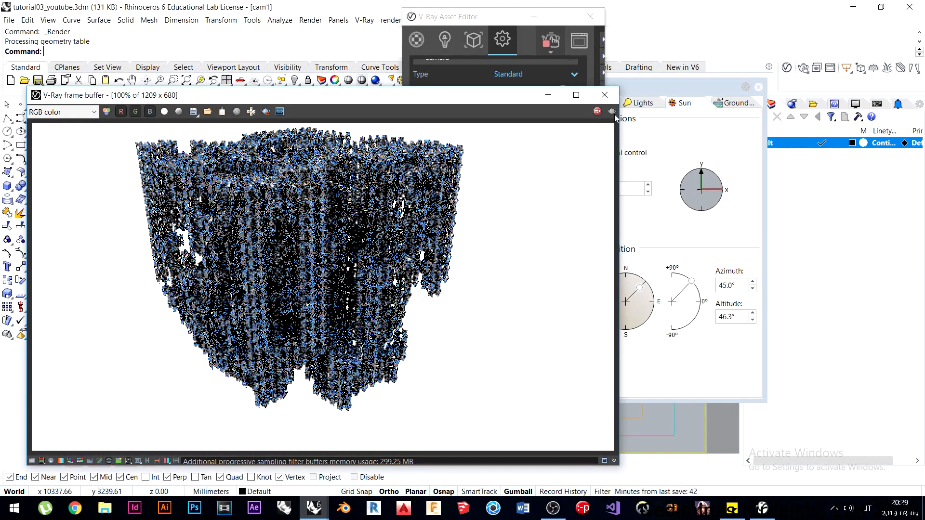
left_click(546, 44)
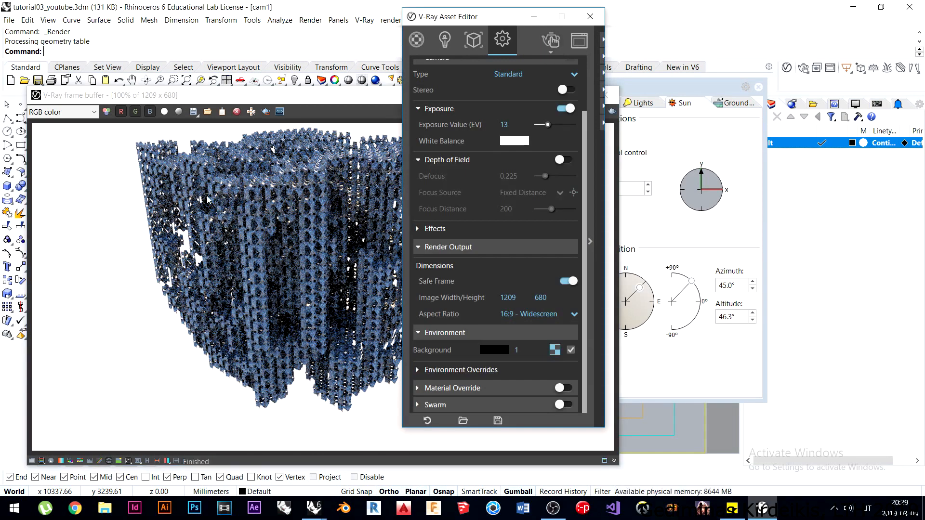
scroll(227, 274, "up", 1)
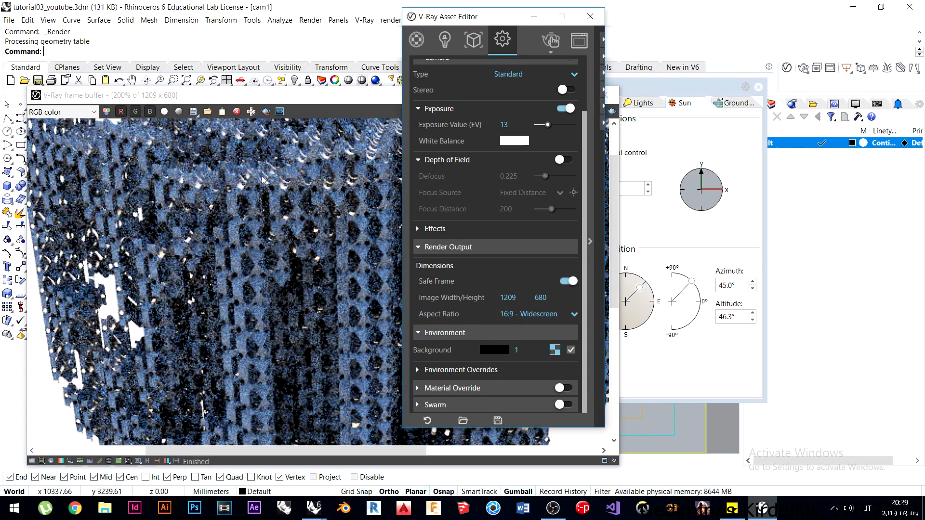
scroll(278, 217, "down", 2)
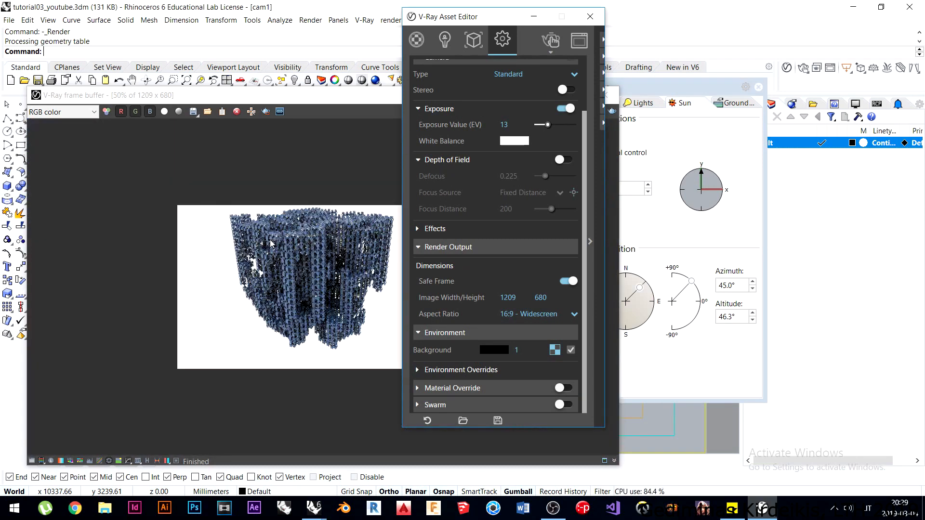
scroll(270, 243, "up", 1)
Enable the Exposure correction for the rendered image in the frame buffer, then close the frame buffer.
left_click_drag(474, 20, 697, 37)
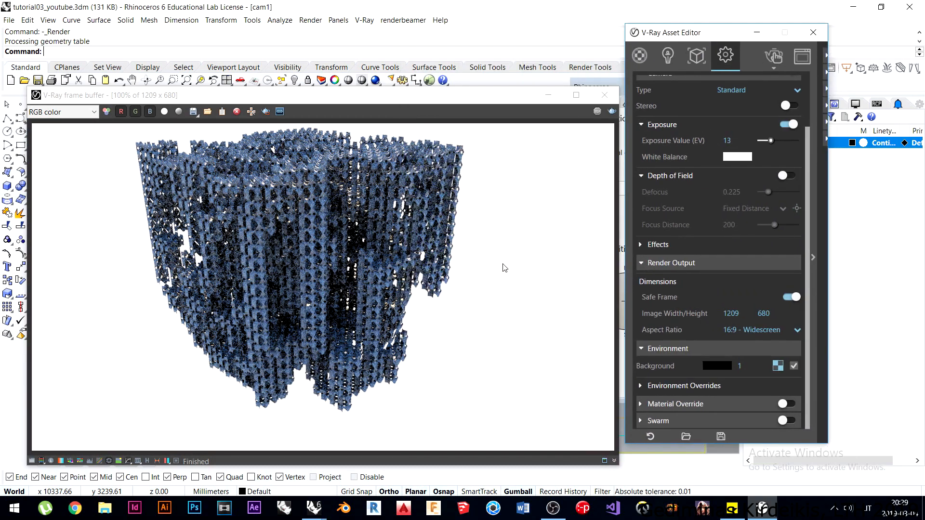
left_click(668, 56)
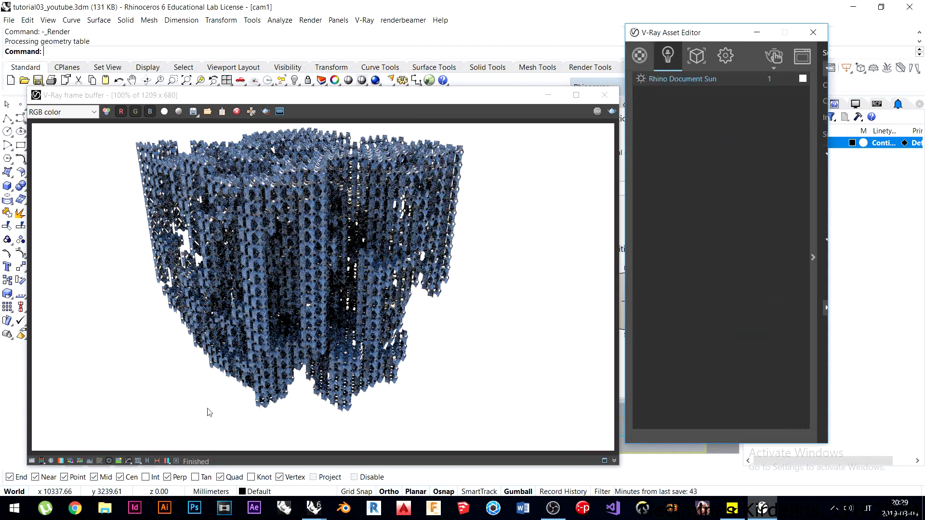
left_click(33, 462)
left_click(628, 123)
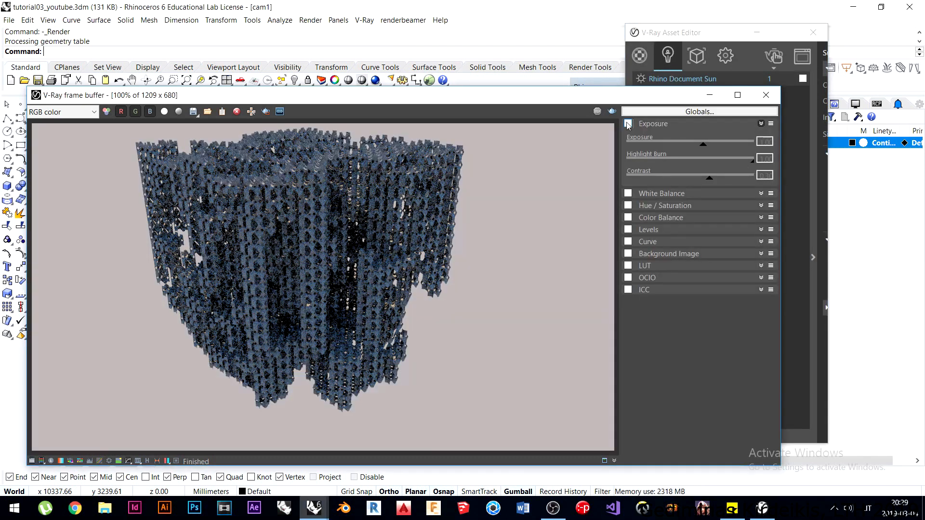
left_click(32, 460)
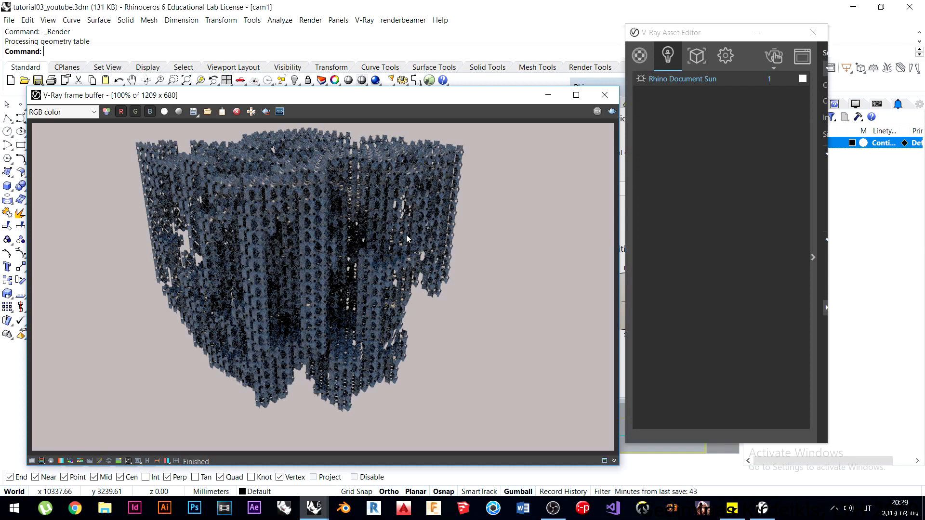
left_click(605, 95)
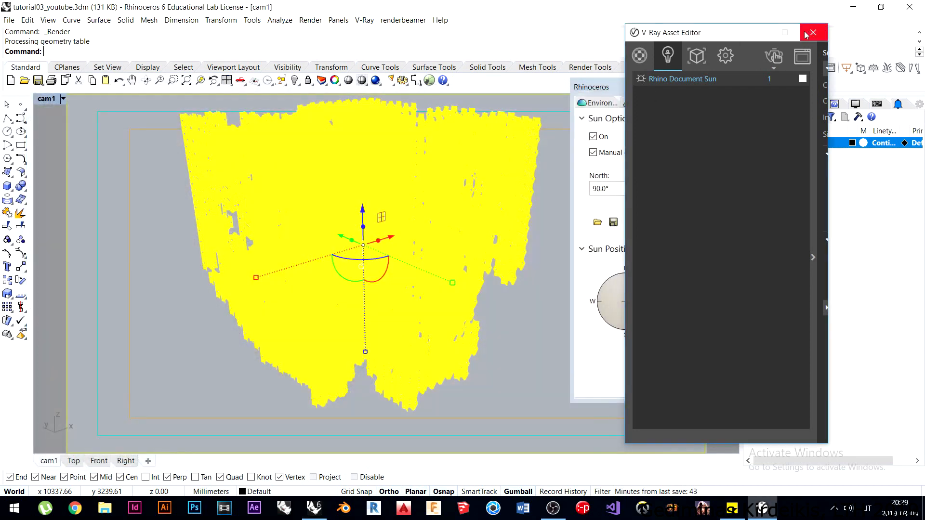
Deselect the model, close the Sun settings, and compose a close-up view looking down into the structure.
left_click(161, 210)
right_click_drag(199, 174, 188, 262)
scroll(356, 334, "up", 10)
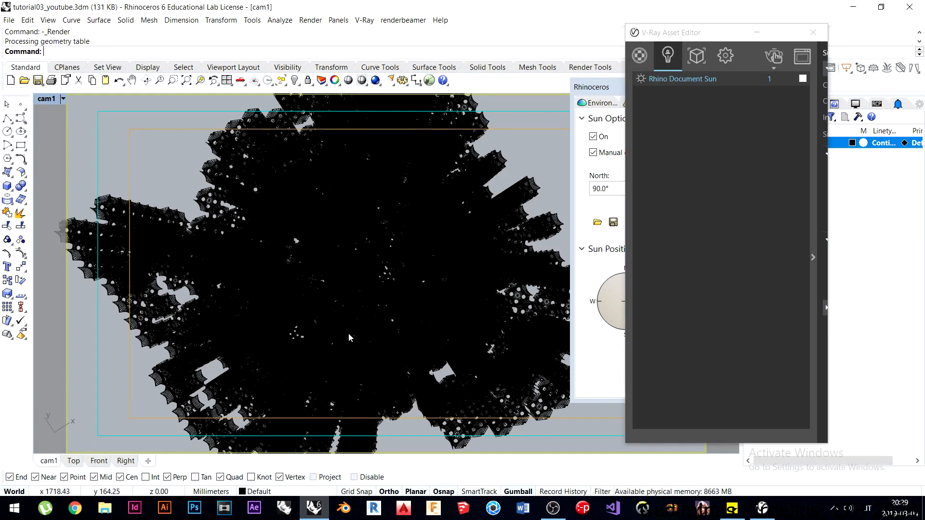
right_click_drag(327, 322, 305, 320)
left_click_drag(599, 85, 423, 92)
left_click(583, 93)
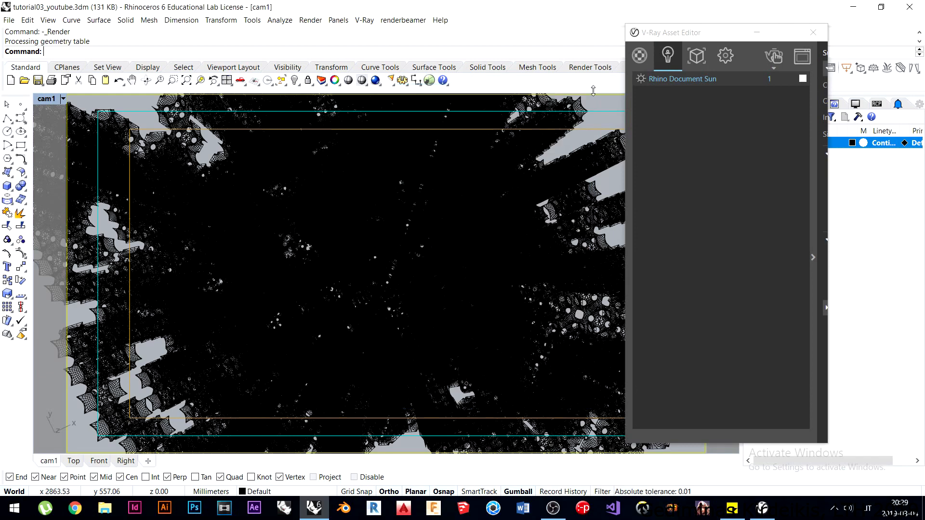
left_click_drag(718, 36, 864, 59)
right_click_drag(535, 174, 508, 197)
scroll(391, 182, "up", 3)
right_click_drag(398, 186, 425, 193, "shift")
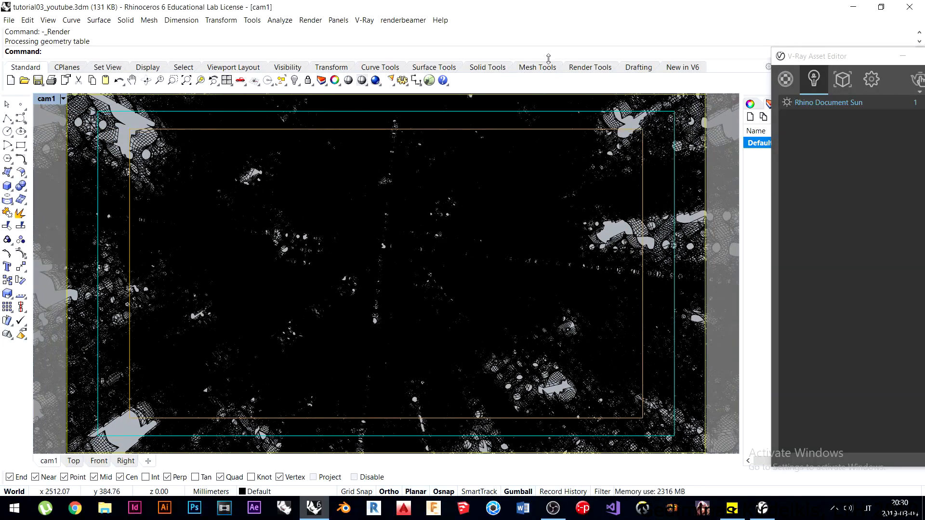
Render the close-up view from above, stop it once the perforated surfaces show, and close the frame buffer.
double_click(813, 56)
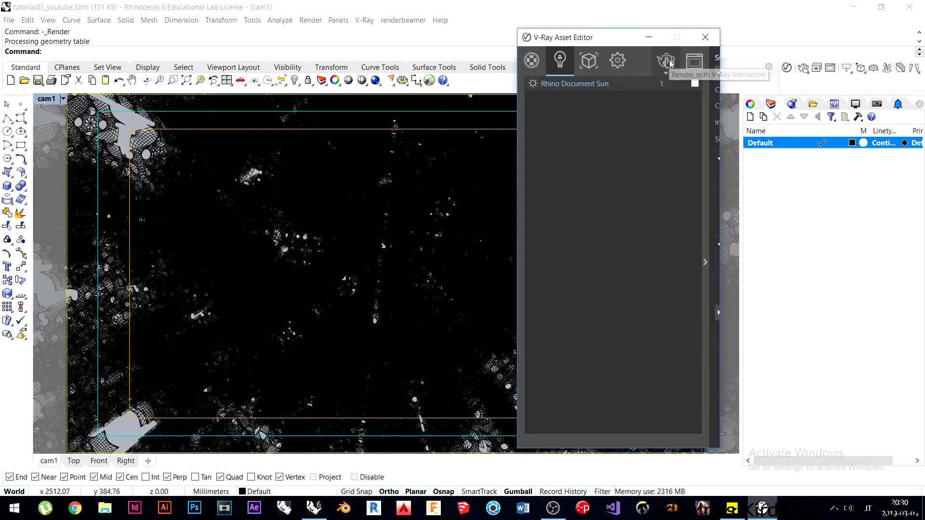
left_click(668, 62)
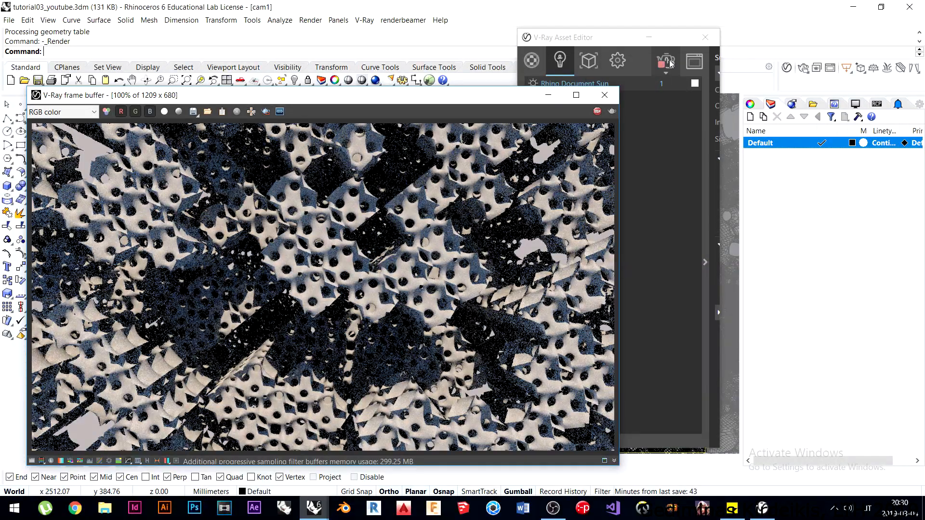
left_click(597, 112)
left_click(605, 95)
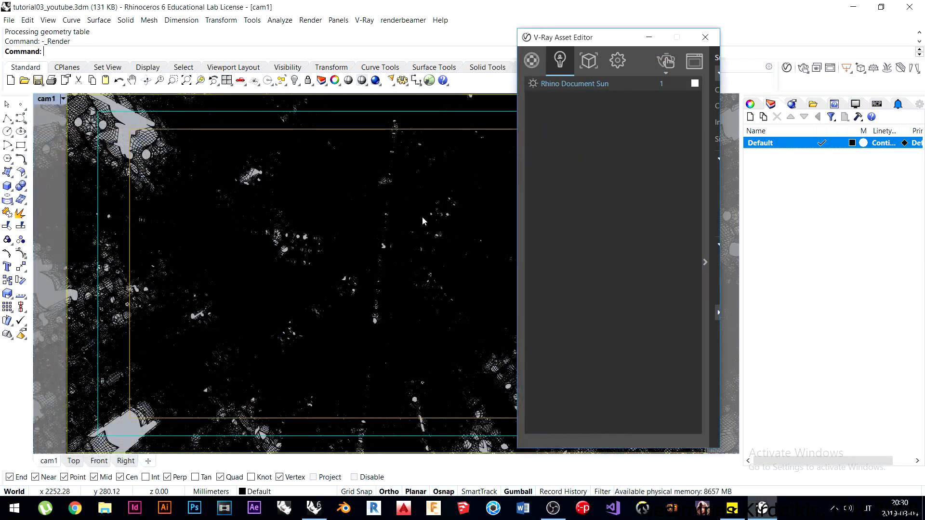
Adjust the camera view of the aggregate slightly, then turn off the Rhino Document Sun and the environment background texture.
right_click_drag(365, 264, 376, 256, "shift")
left_click_drag(591, 37, 764, 32)
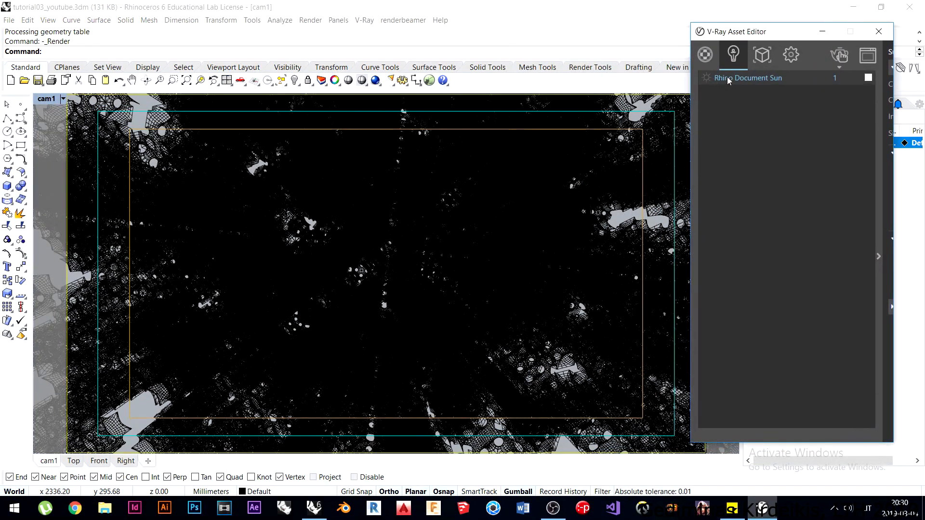
left_click(786, 54)
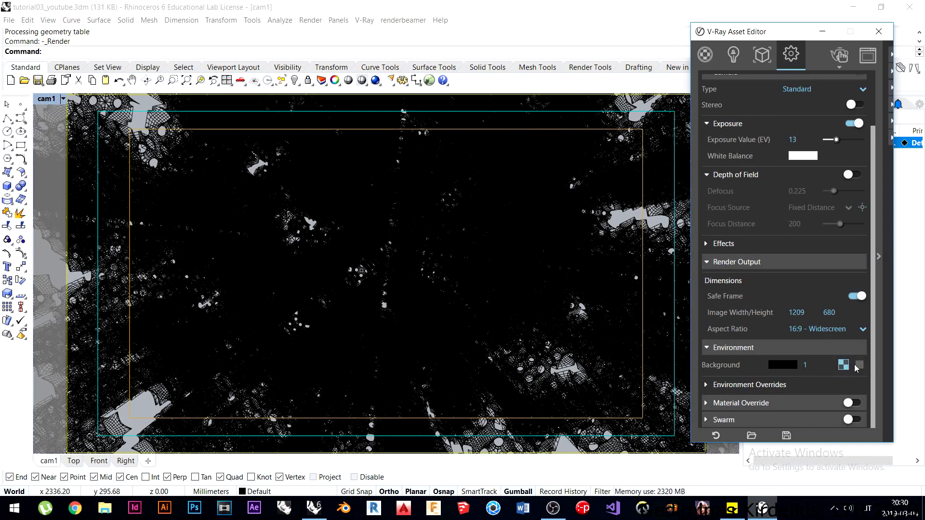
left_click(824, 32)
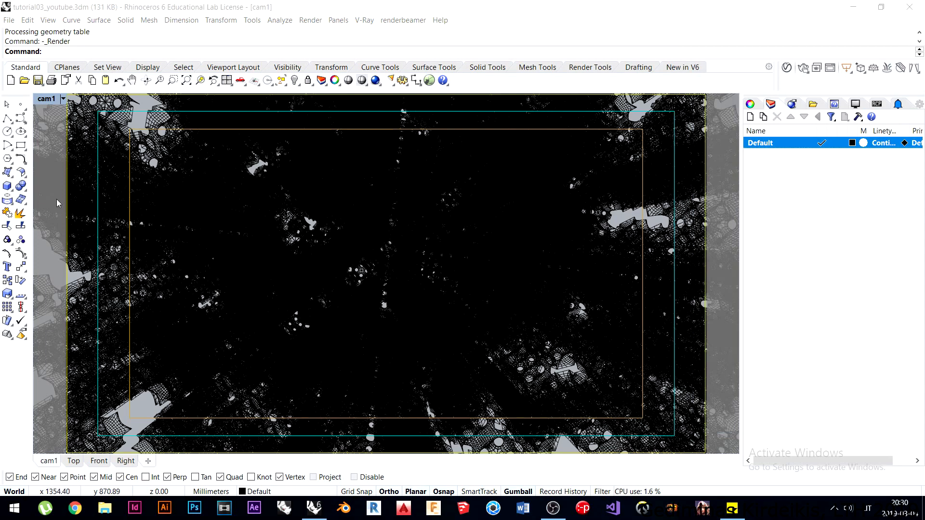
Draw a V-Ray rectangle light in the Top view that encloses the whole aggregate mesh.
double_click(44, 100)
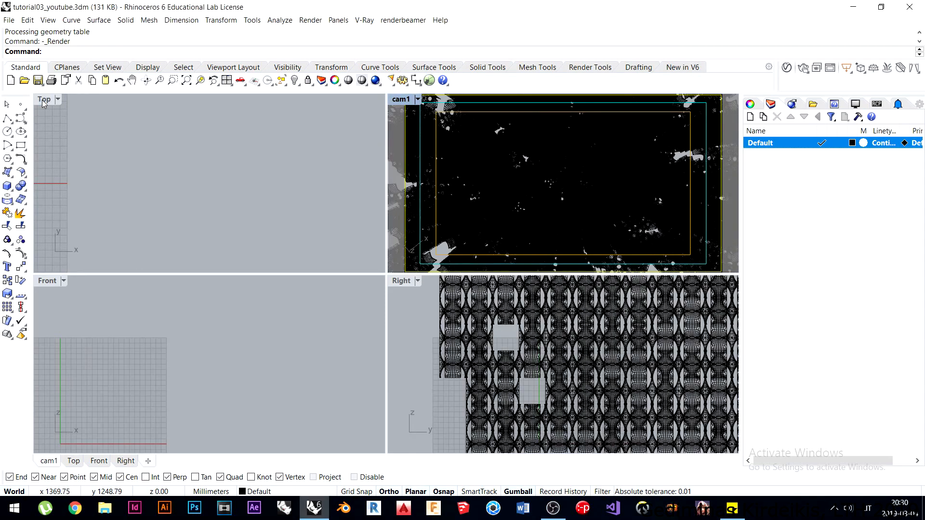
double_click(44, 101)
scroll(180, 225, "down", 5)
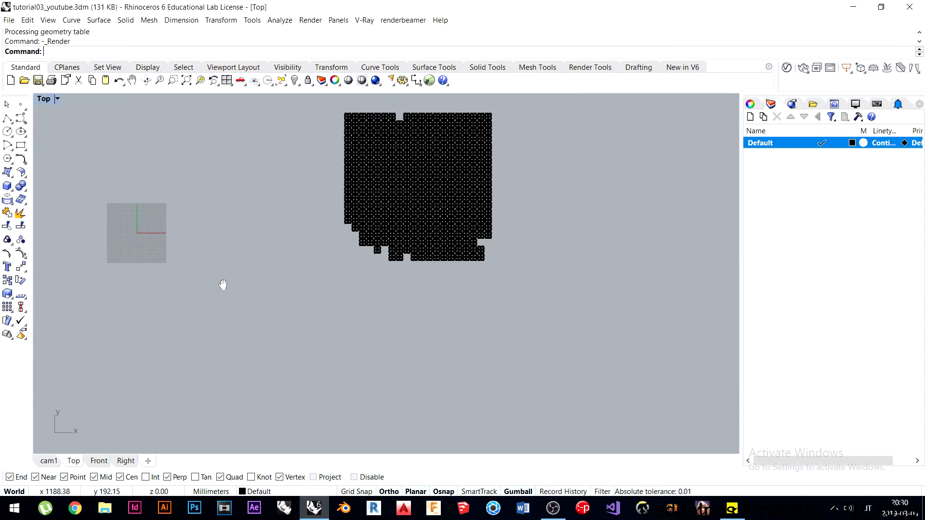
right_click_drag(222, 284, 87, 379)
left_click(847, 69)
left_click(180, 172)
left_click(176, 386)
left_click(392, 384)
In the Front view, flip the rectangle light to face upward and move it down just below the mesh.
double_click(43, 99)
double_click(45, 277)
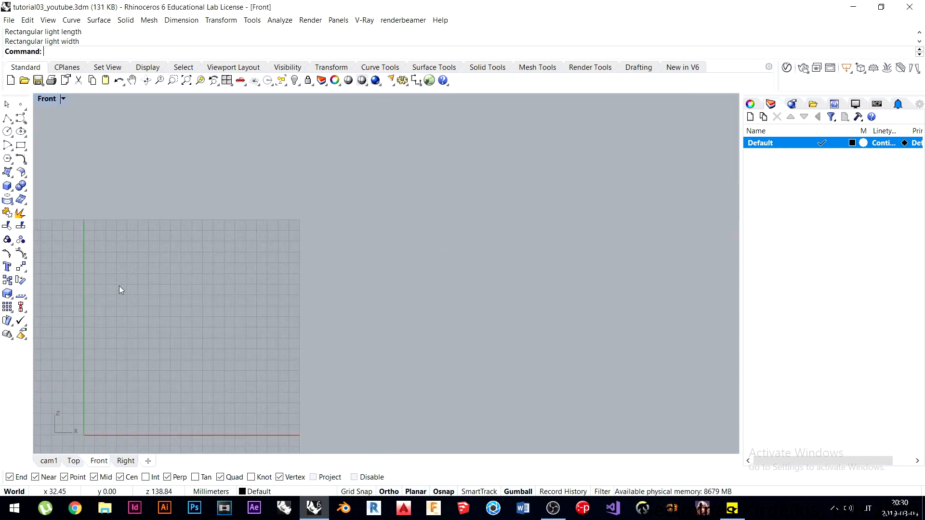
scroll(307, 319, "up", 4)
left_click(226, 283)
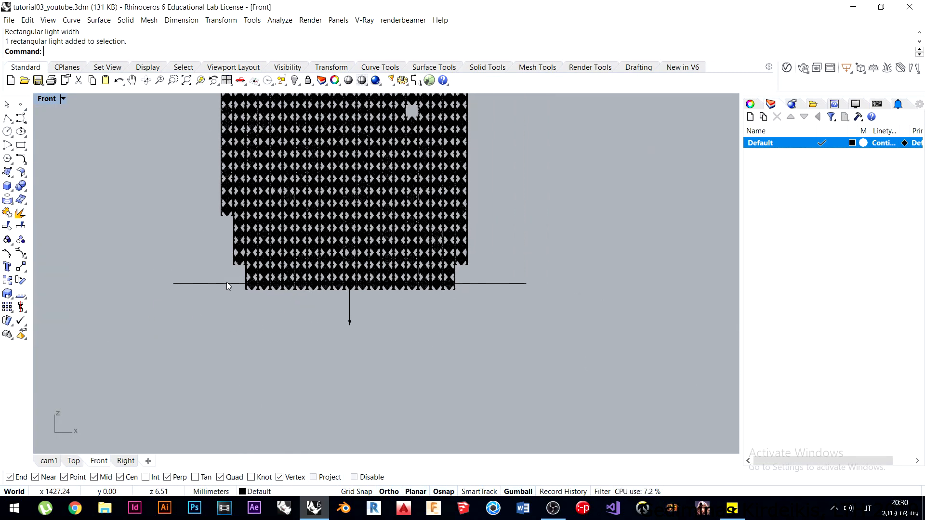
left_click(327, 344)
scroll(370, 320, "up", 2)
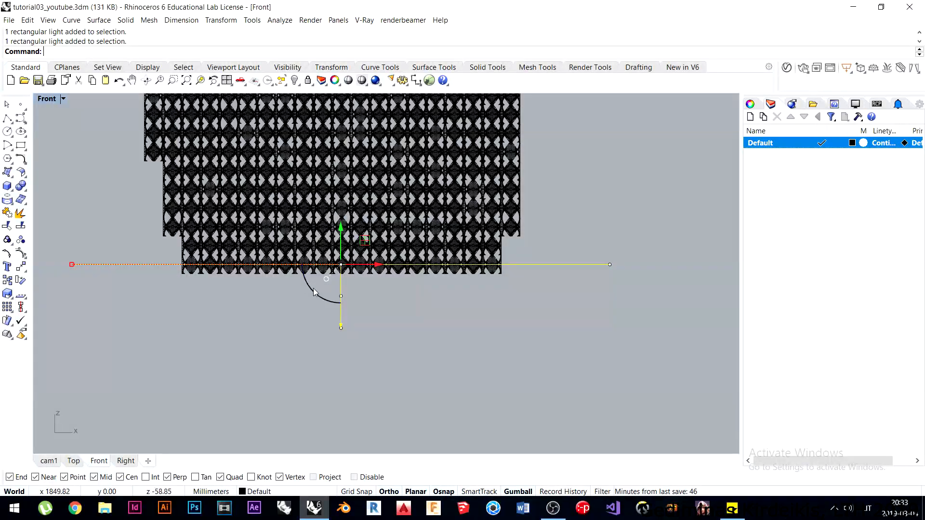
left_click_drag(311, 291, 351, 236)
left_click_drag(341, 302, 341, 326)
left_click(561, 222)
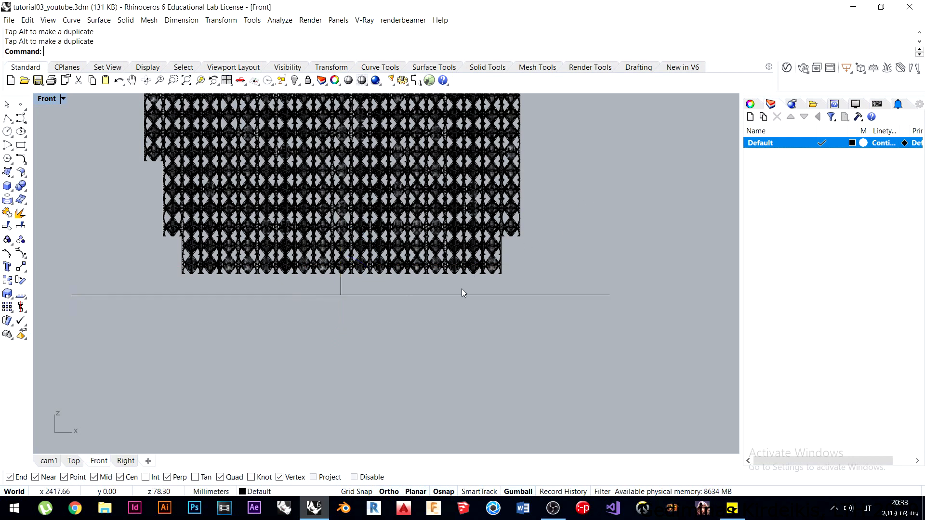
Scale the rectangle light up uniformly around its center until it extends far beyond the mesh and the camera frame.
double_click(46, 99)
left_click(107, 155)
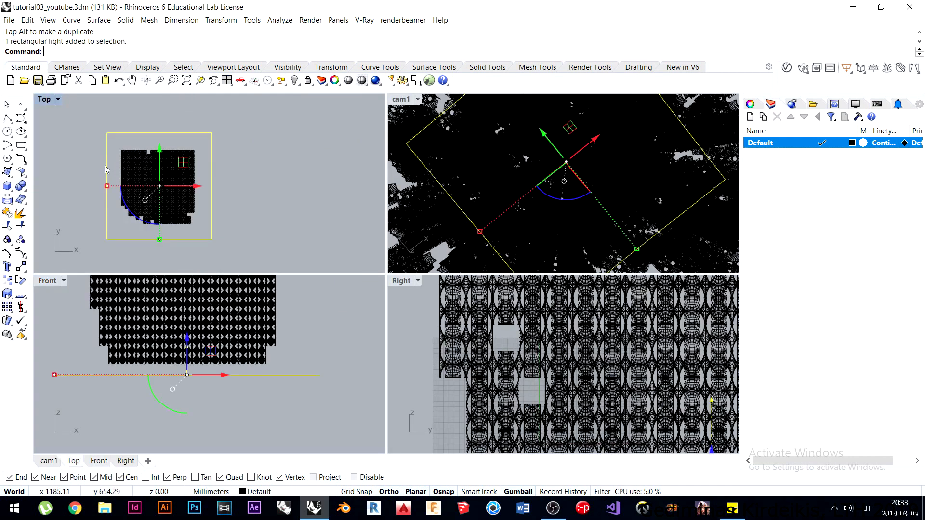
left_click_drag(107, 186, 72, 186)
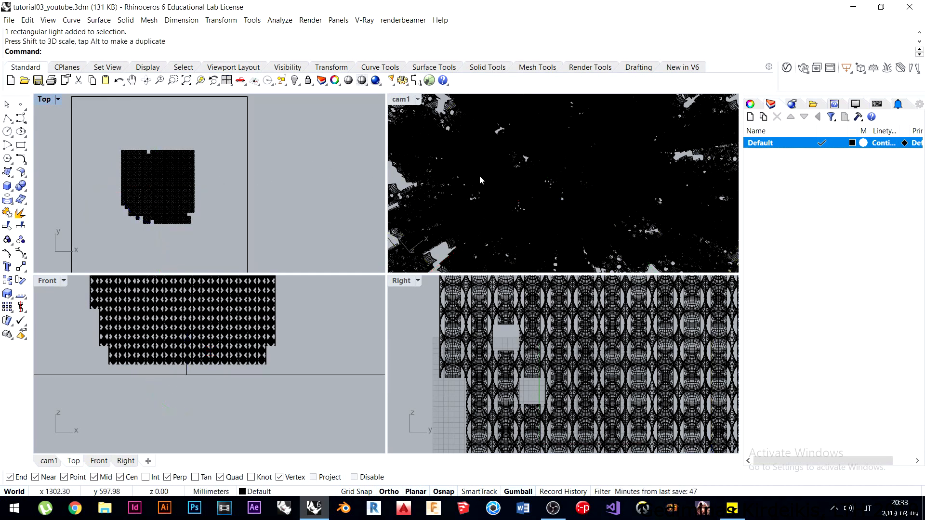
left_click(391, 245)
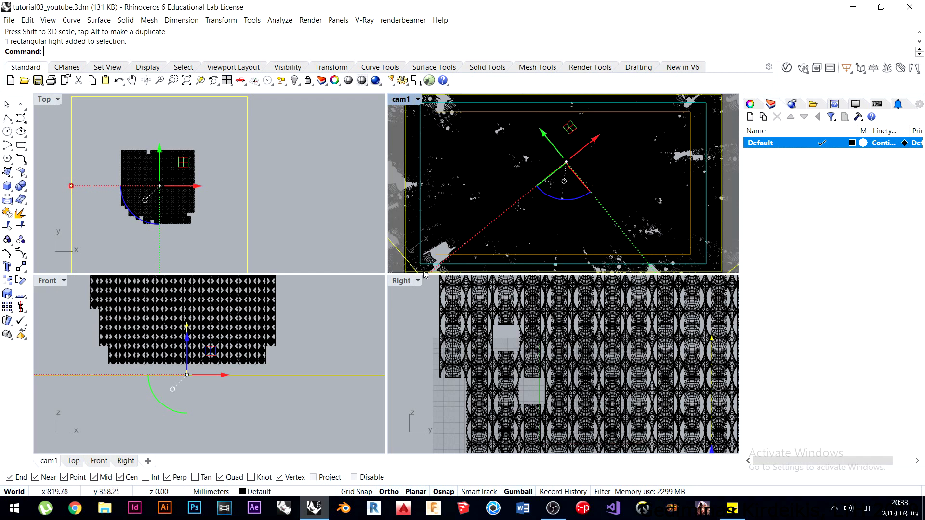
left_click_drag(71, 185, 44, 186)
left_click(308, 161)
Save the current camera perspective as a new named view called cam2.
double_click(401, 99)
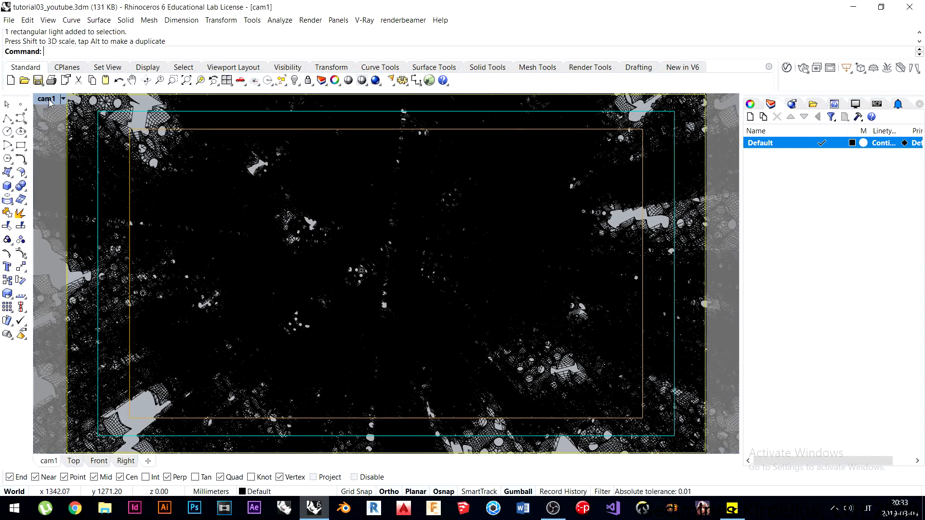
type("N")
key("Return")
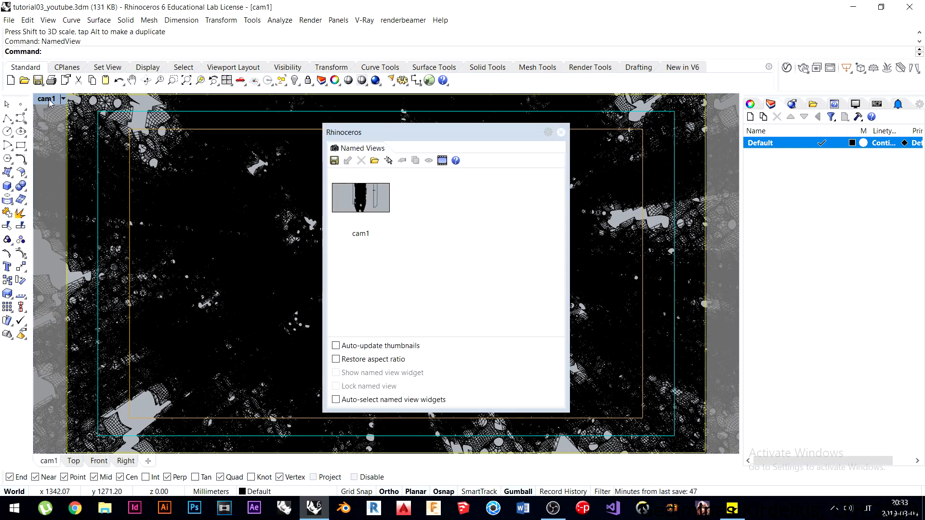
left_click(333, 160)
left_click(411, 244)
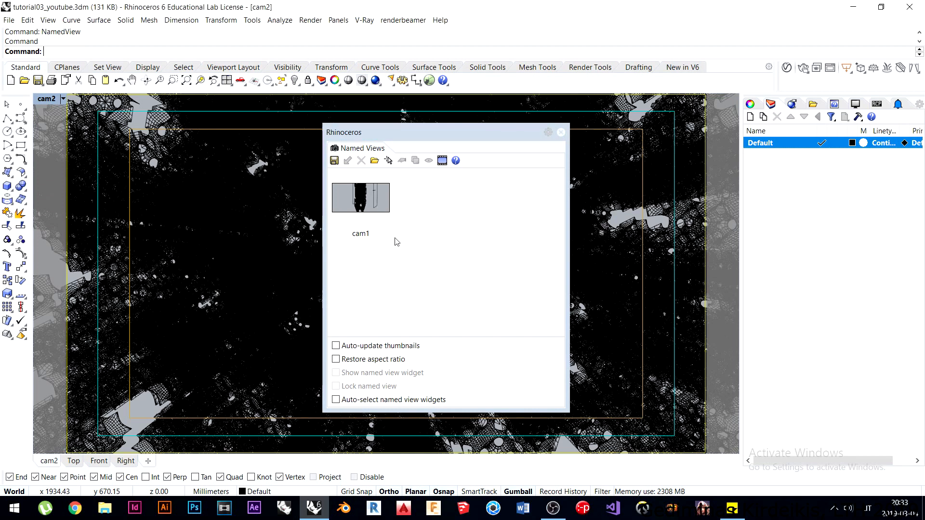
left_click(561, 132)
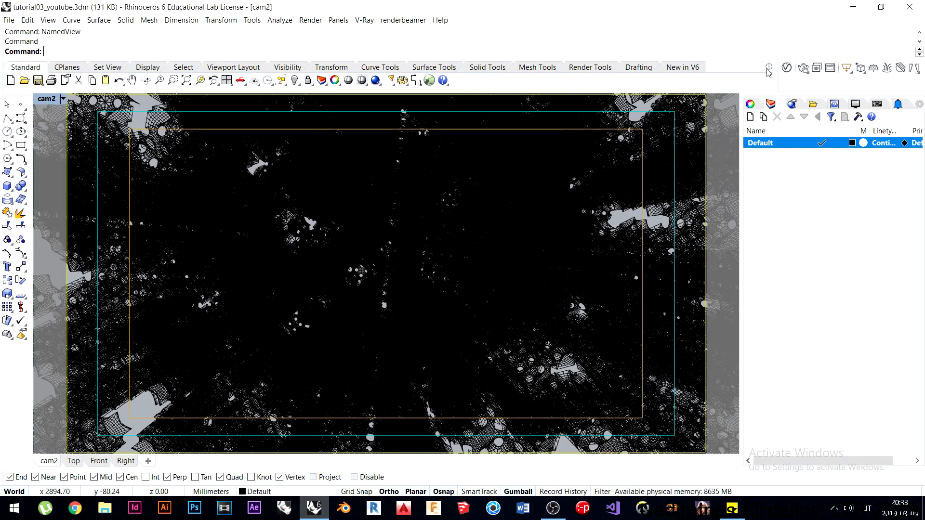
Run a V-Ray test render of the cam2 view, inspect the lit openings up close and stop the render.
left_click(803, 69)
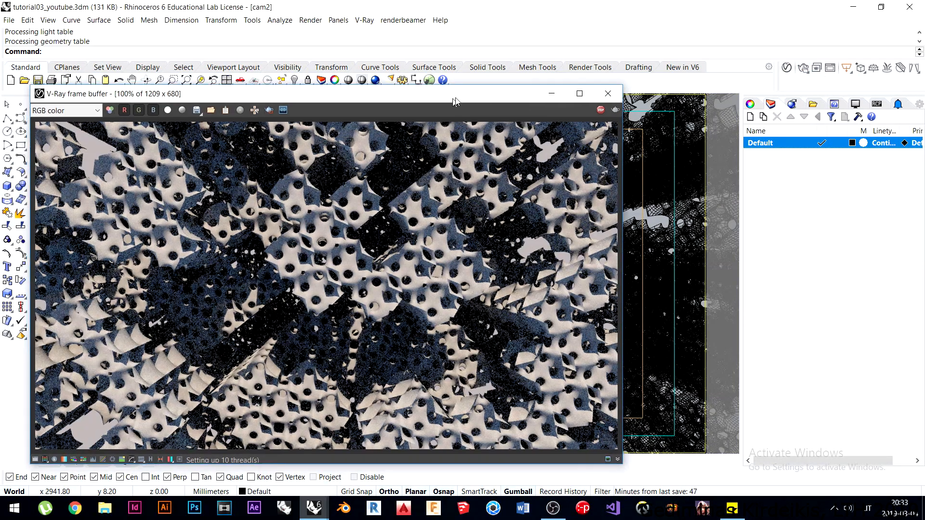
left_click_drag(451, 103, 581, 49)
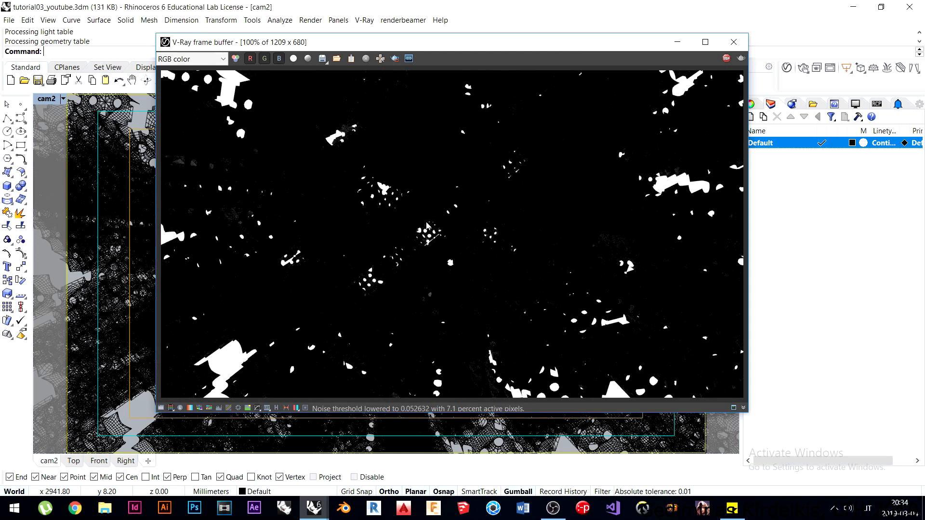
scroll(427, 225, "up", 2)
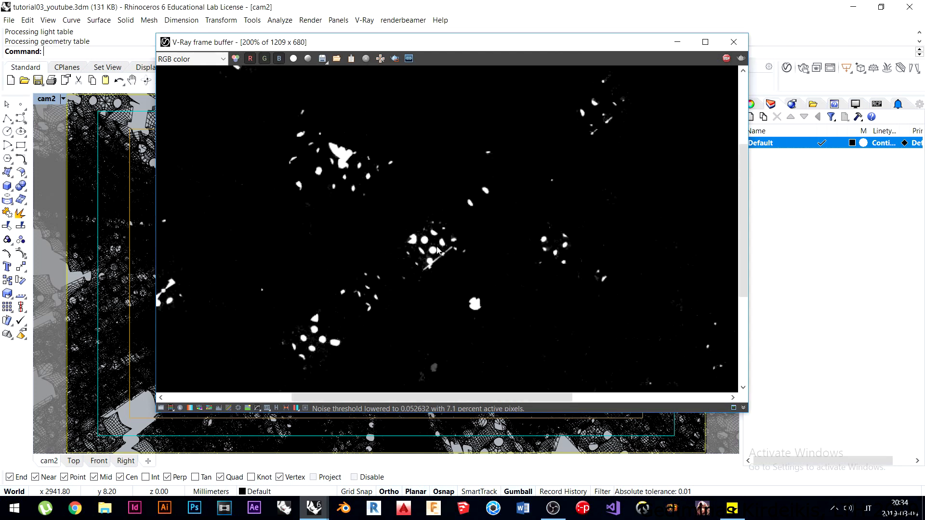
scroll(438, 248, "up", 1)
scroll(438, 249, "down", 3)
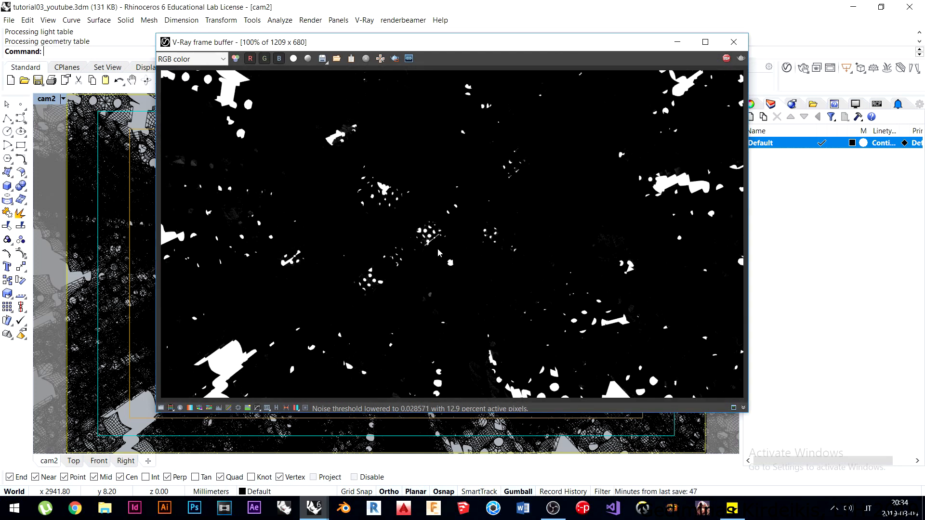
left_click(727, 59)
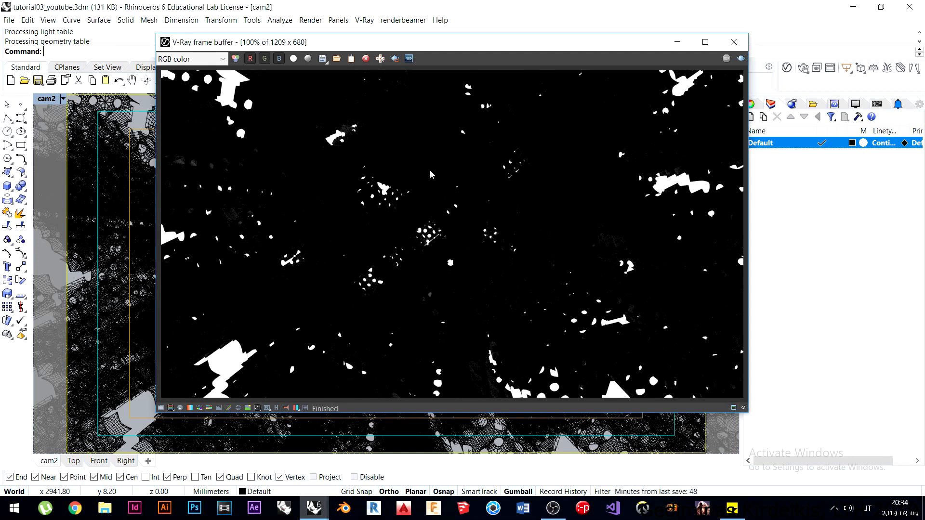
Try a higher exposure correction on the render, reset and disable the exposure correction, and close the frame buffer.
left_click(161, 408)
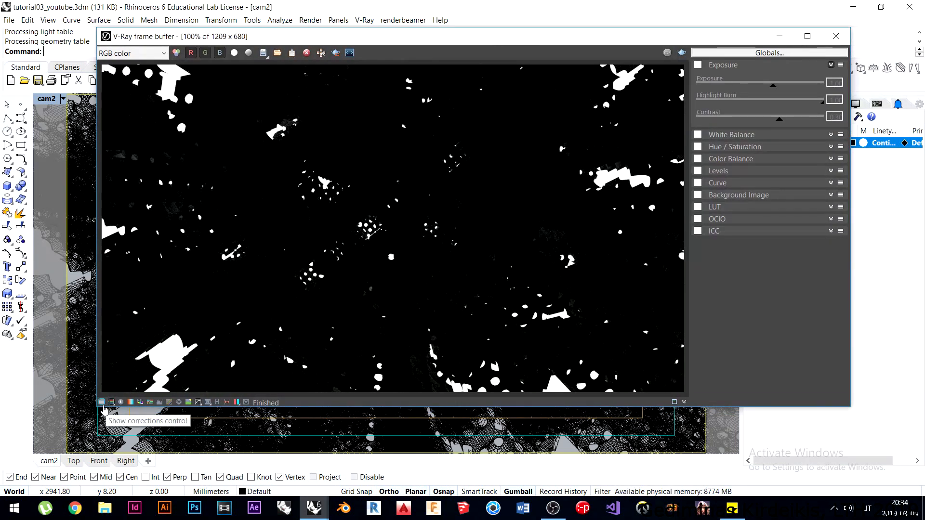
left_click(698, 64)
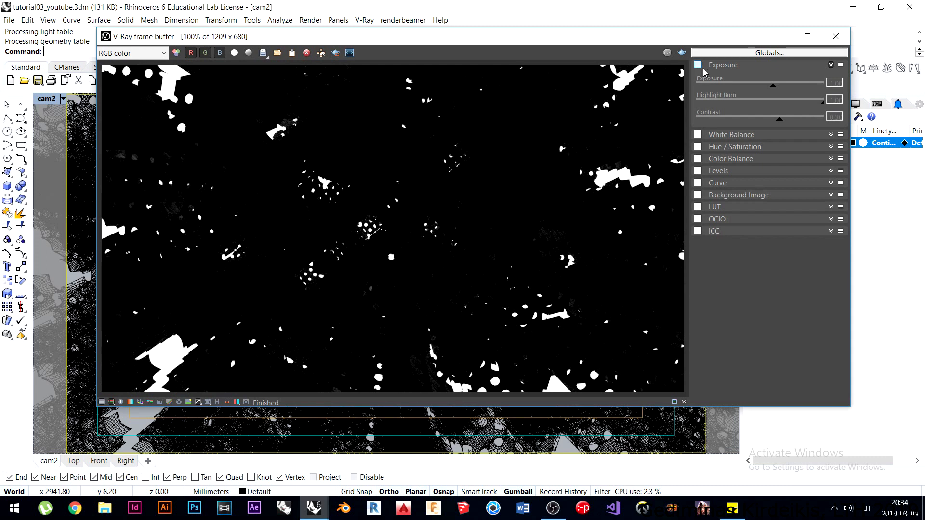
mouse_move(774, 86)
left_mouse_down()
mouse_move(839, 94)
mouse_move(769, 93)
mouse_move(834, 92)
mouse_move(787, 84)
left_mouse_up()
left_click(841, 64)
left_click(847, 76)
left_click(699, 65)
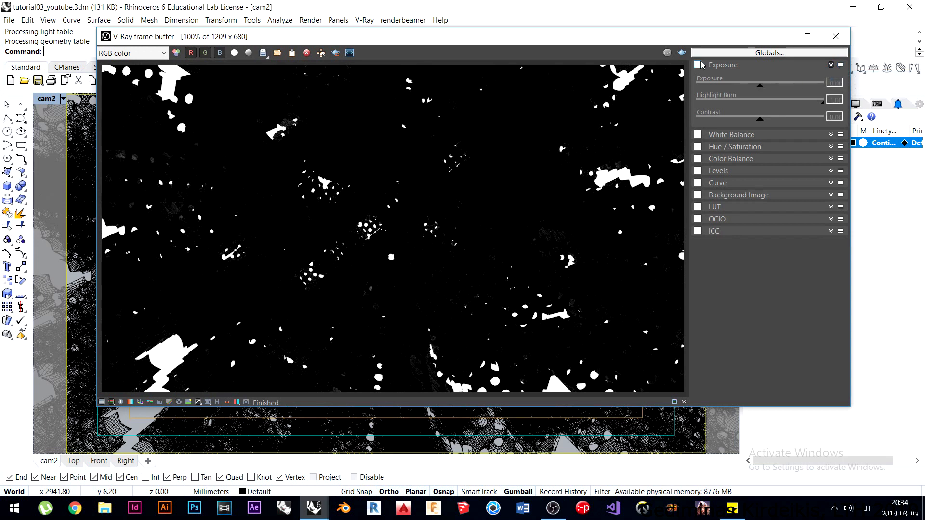
left_click(102, 402)
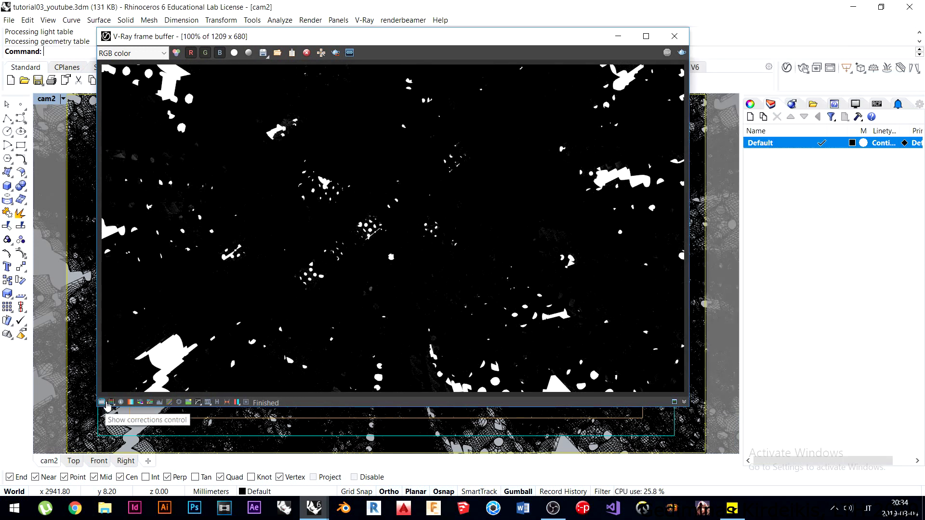
left_click(681, 32)
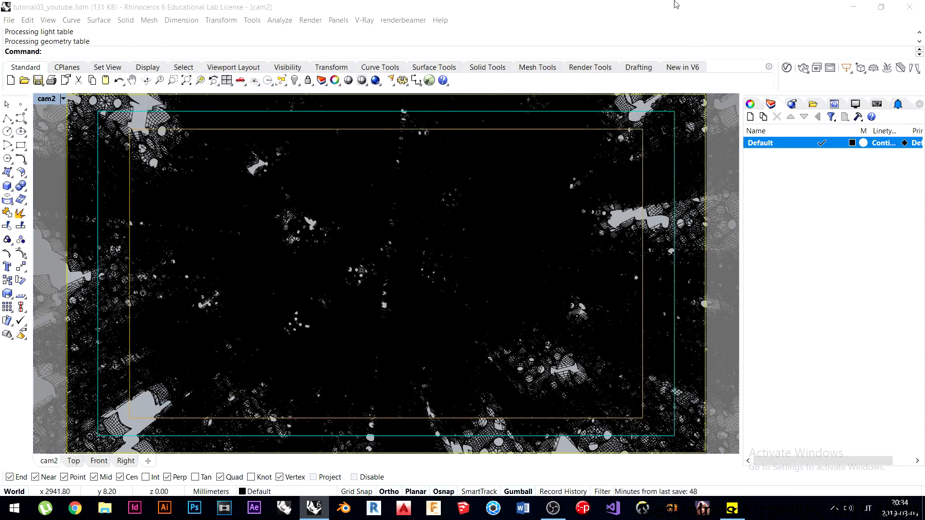
Select the aggregate mesh and add a new Generic material to the V-Ray material list.
left_click(397, 247)
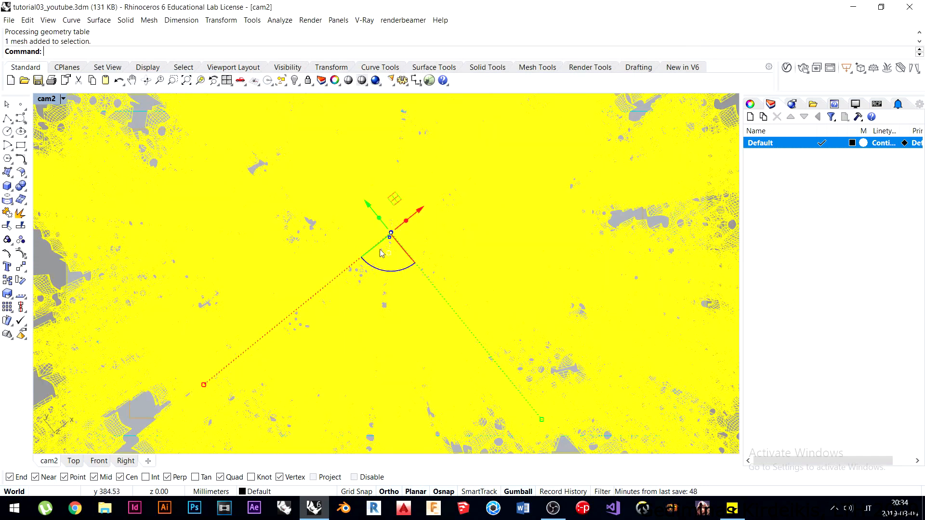
left_click(787, 67)
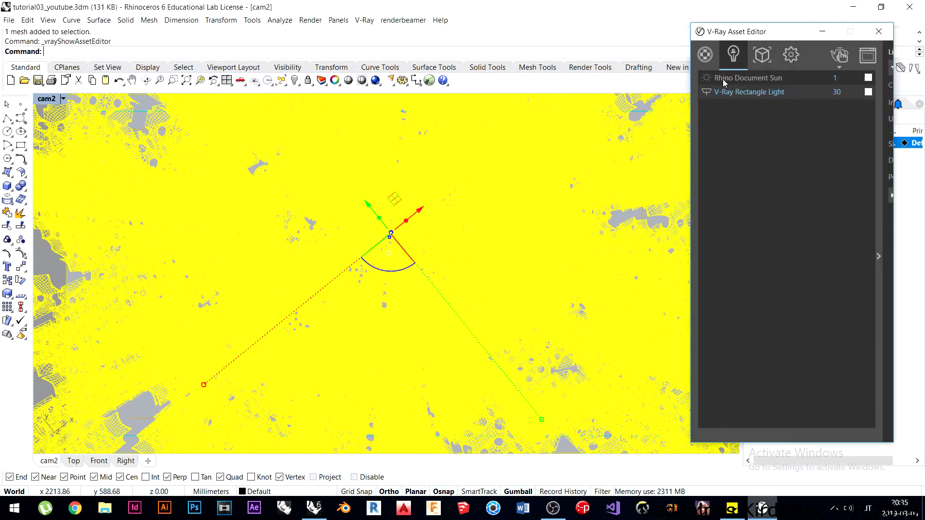
left_click_drag(754, 40, 555, 32)
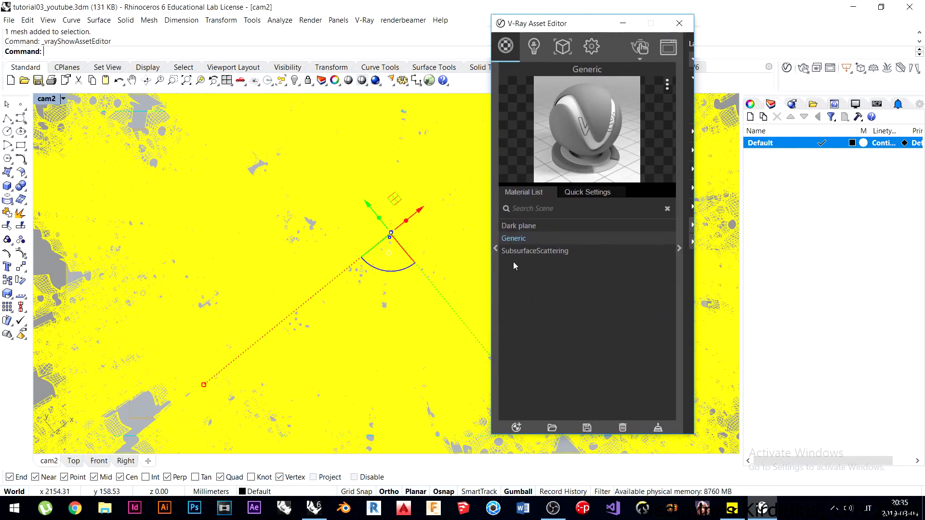
left_click(516, 428)
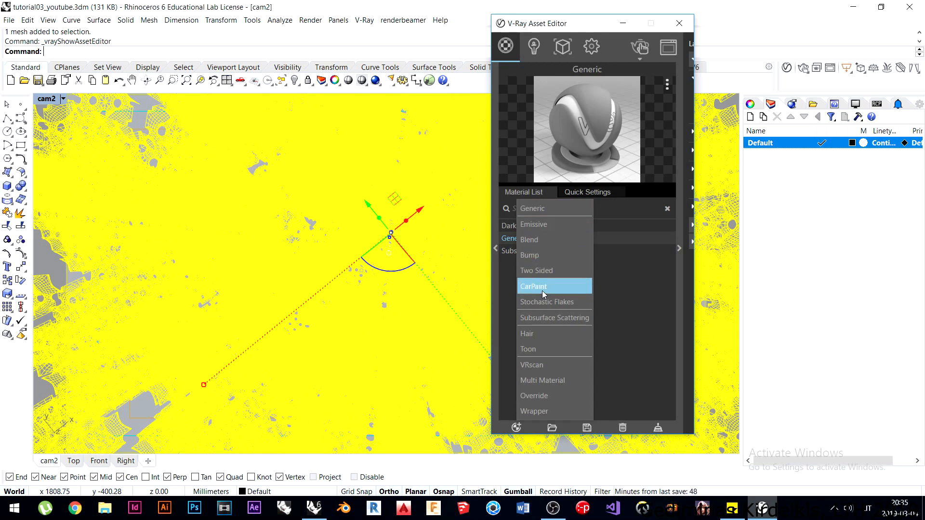
left_click(533, 209)
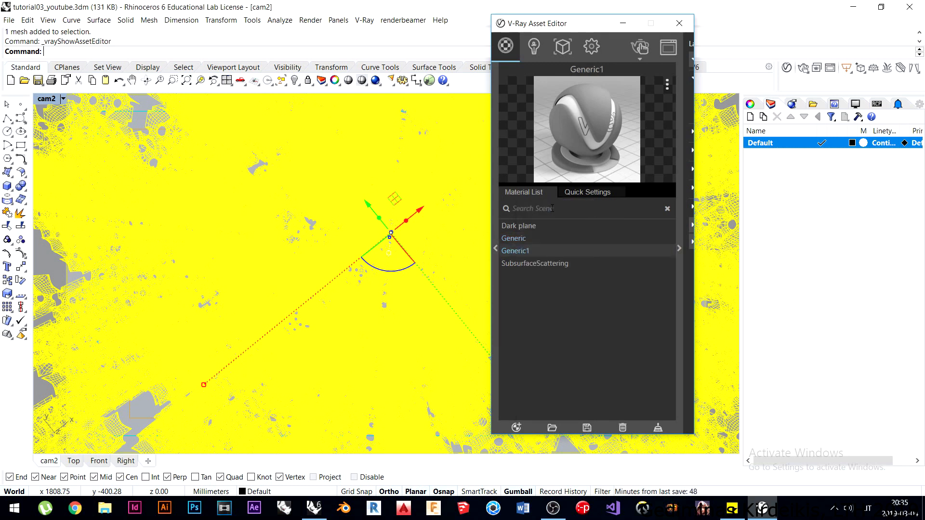
Rename the new Generic material to Aggregate and show its parameters.
double_click(510, 251)
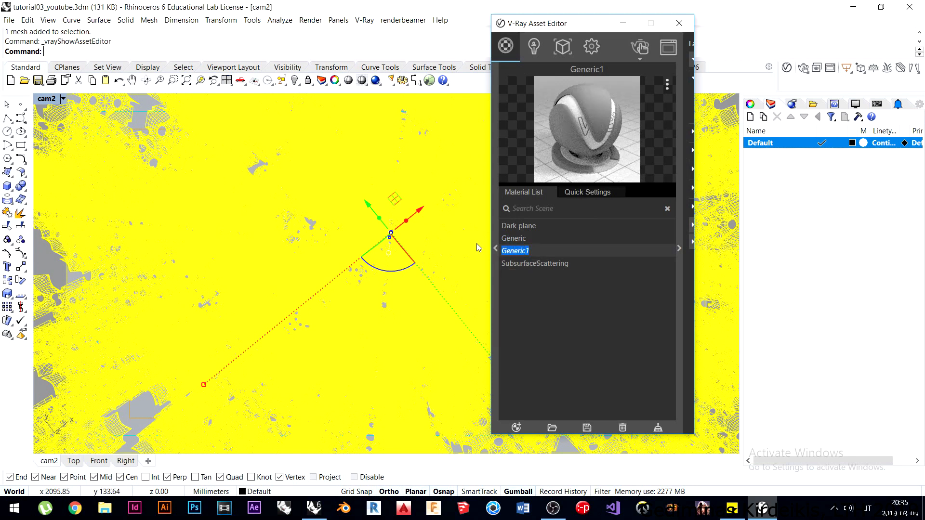
type("A")
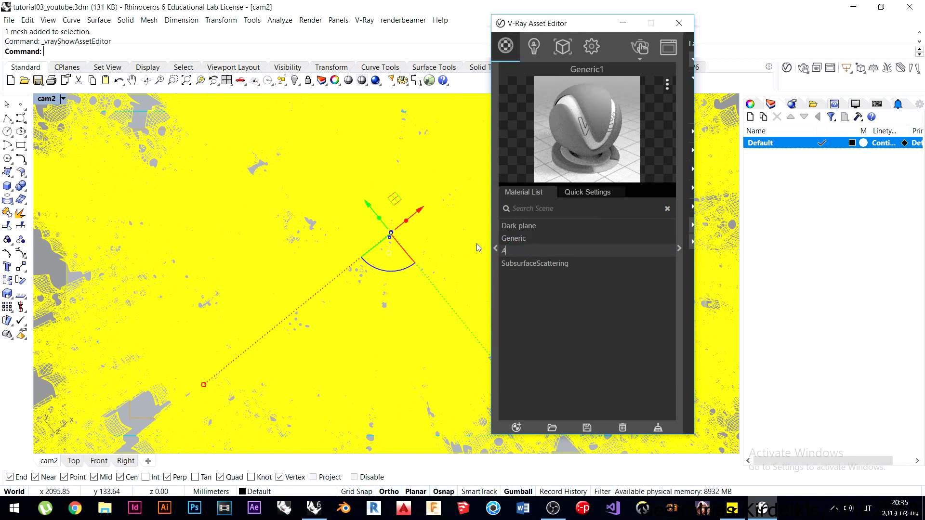
type("ggregate")
key("Return")
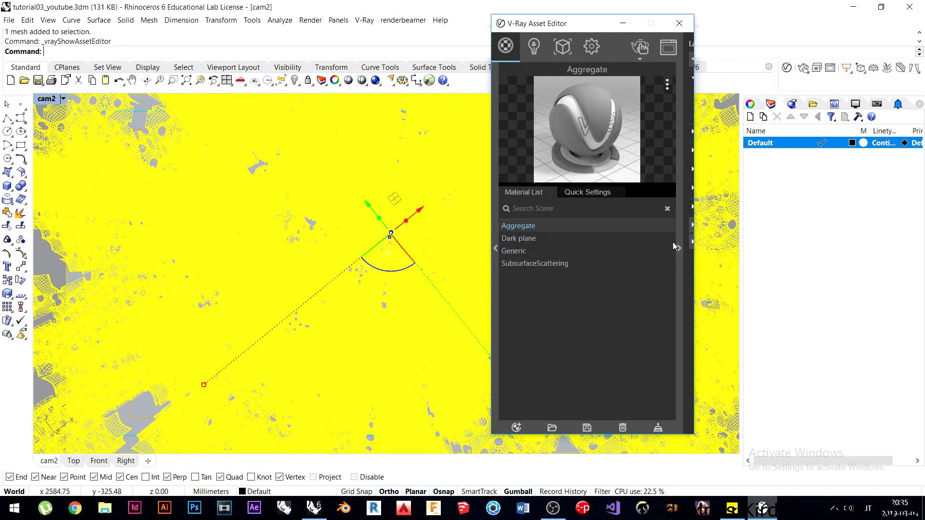
left_click(680, 248)
left_click_drag(570, 23, 457, 35)
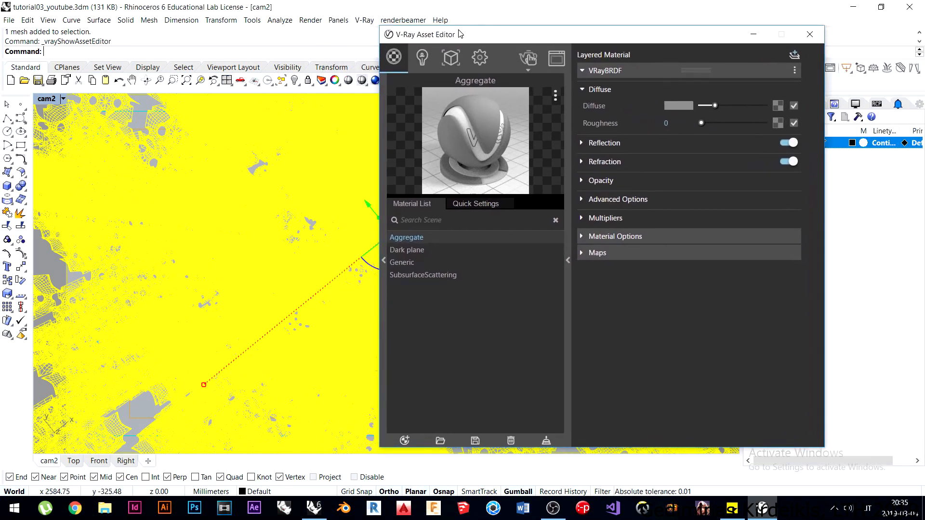
Try a bright red diffuse color on the Aggregate material.
left_click(667, 108)
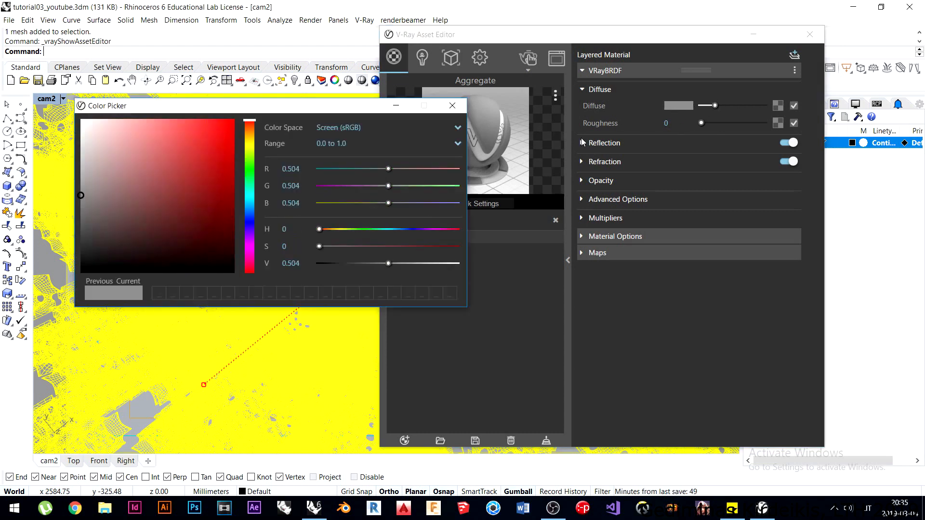
left_click_drag(176, 166, 229, 119)
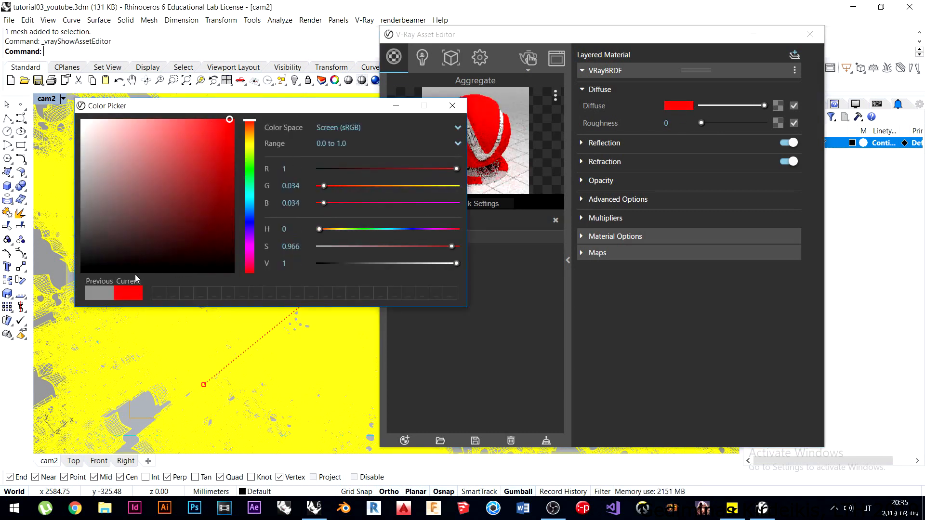
left_click(452, 106)
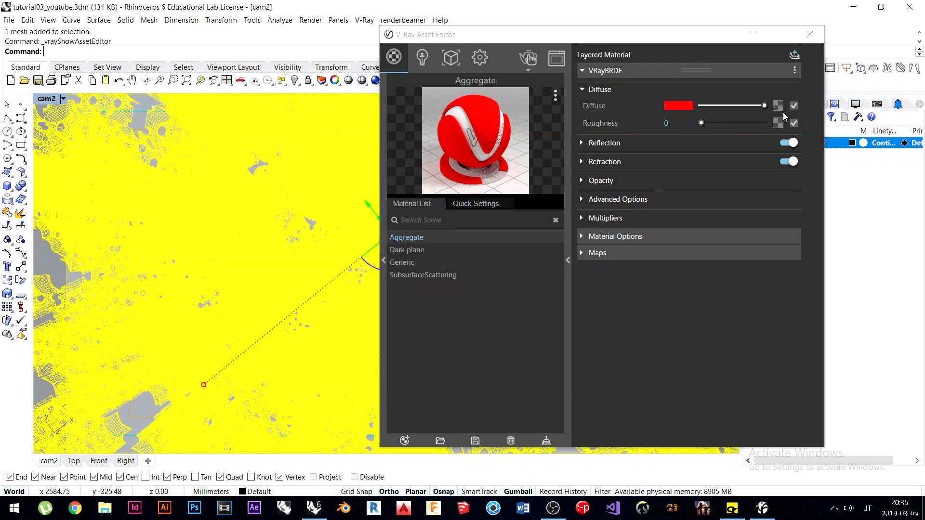
Set the Aggregate material's diffuse color to black.
left_click(679, 106)
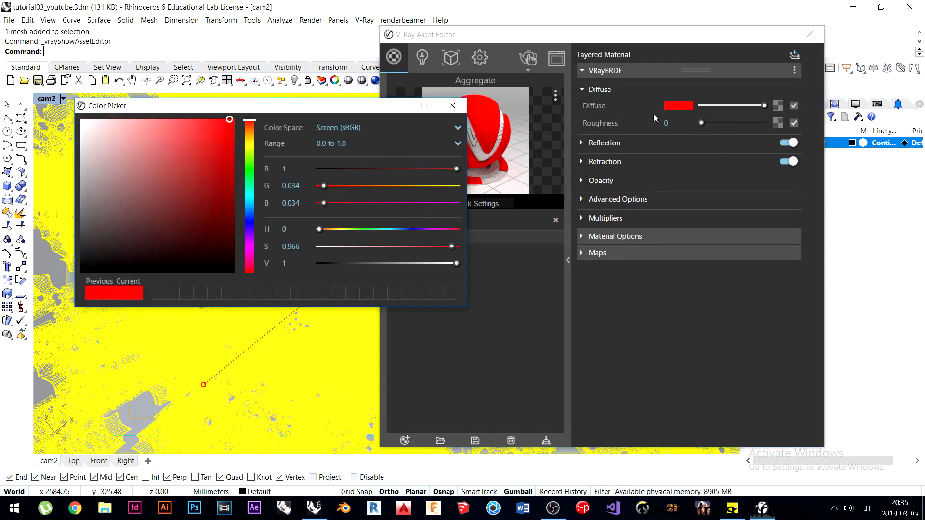
left_click_drag(163, 201, 3, 328)
left_click(452, 106)
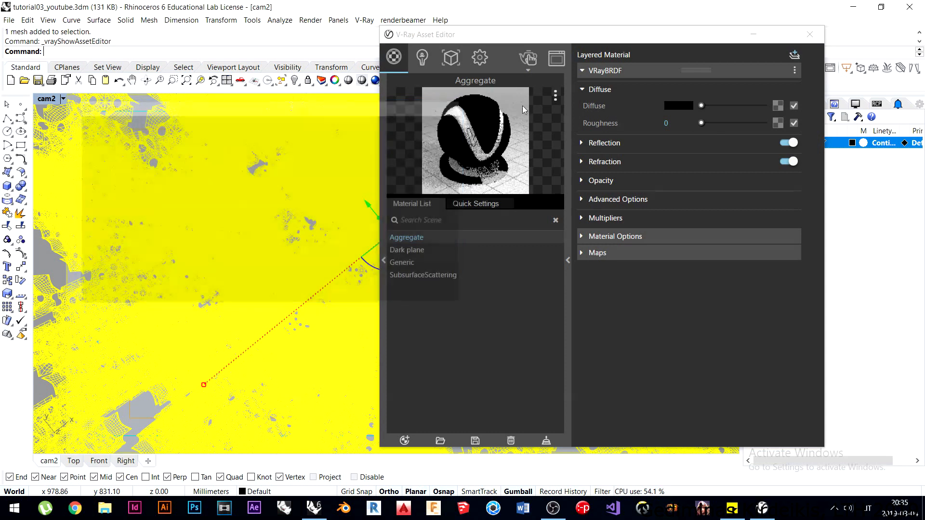
Assign a Falloff texture to the Aggregate material's diffuse channel and return to the material parameters.
left_click(775, 105)
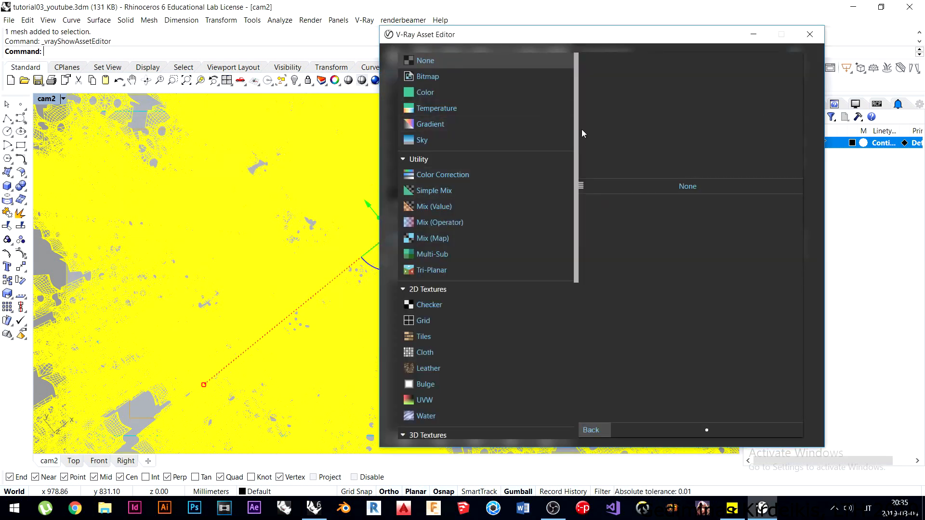
left_click(591, 430)
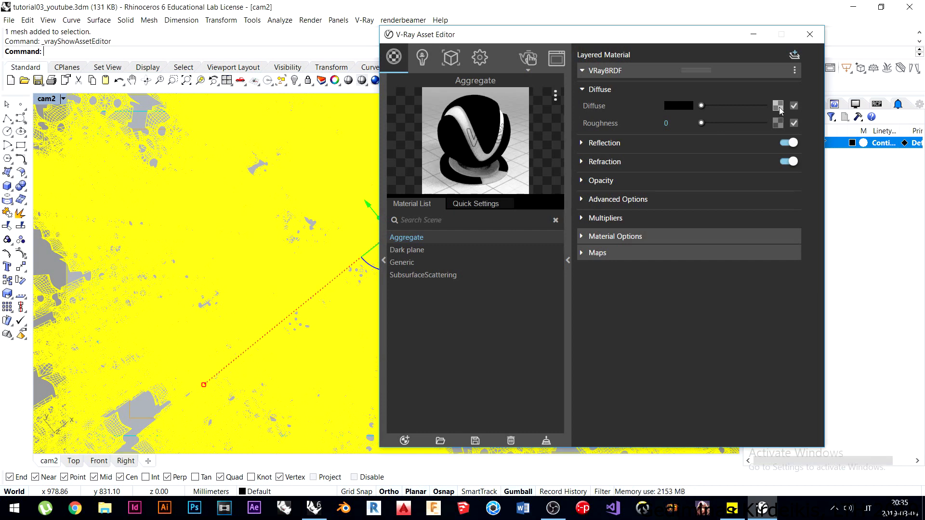
left_click(779, 106)
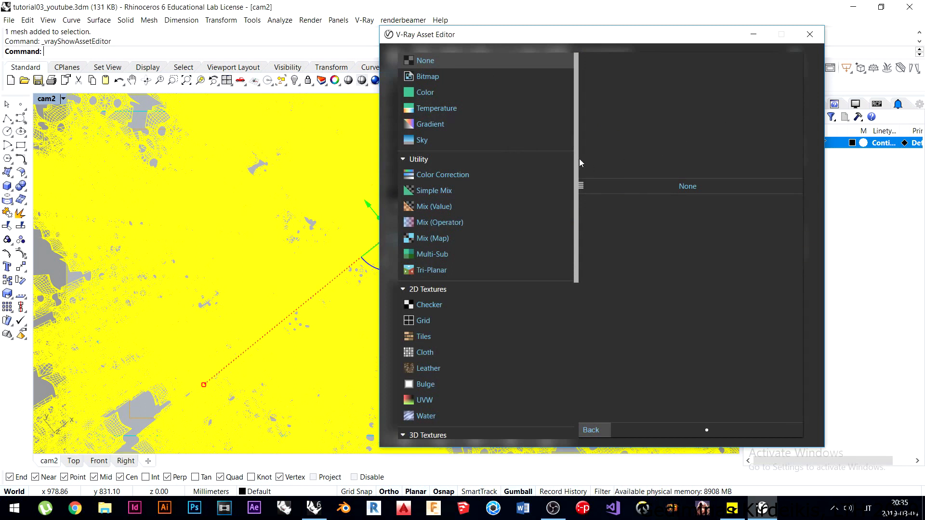
left_click_drag(577, 176, 551, 382)
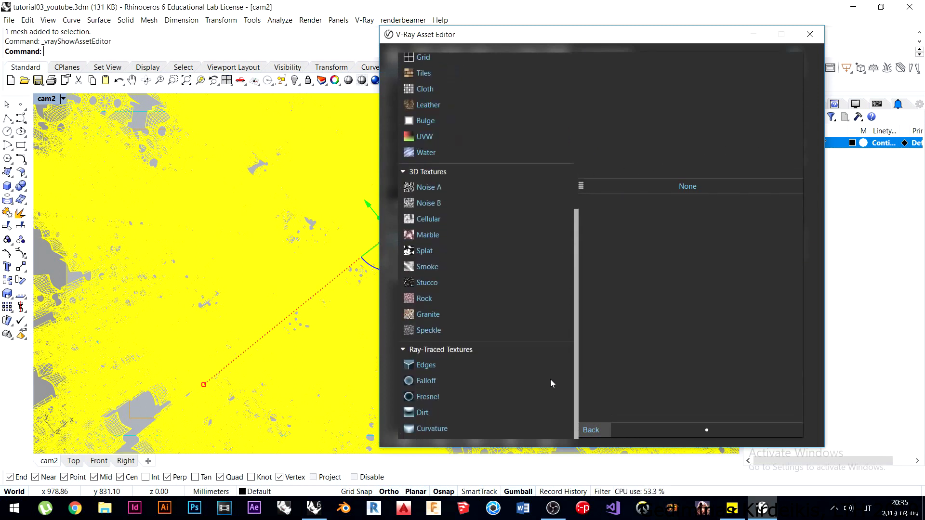
left_click(429, 381)
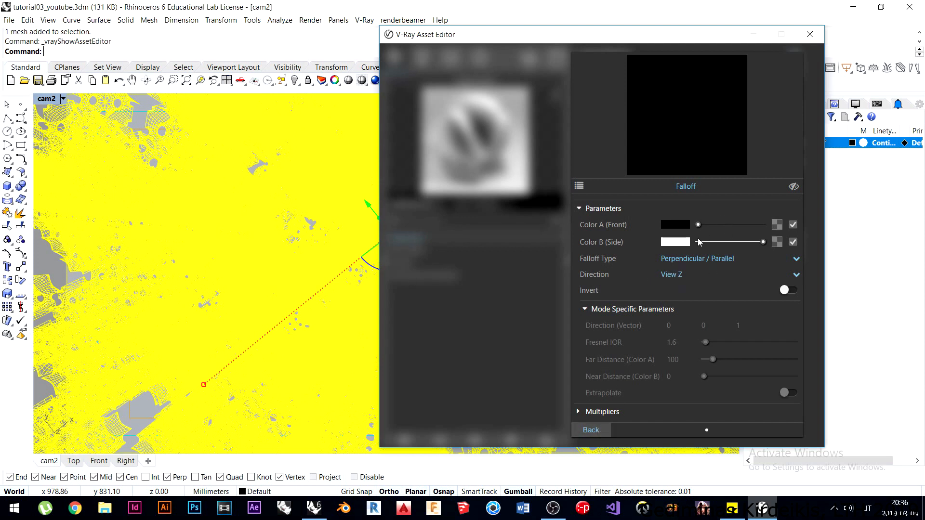
left_click(591, 430)
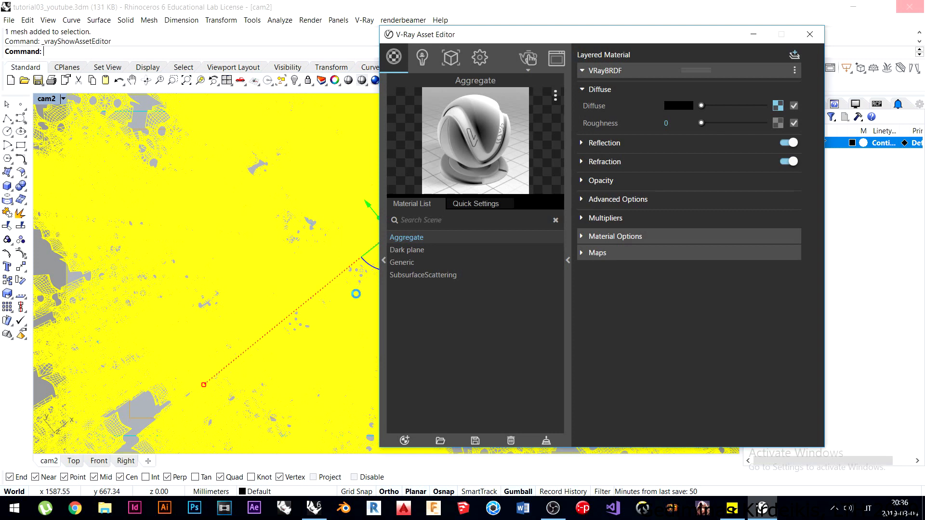
Apply the Aggregate material to the selected aggregate mesh.
mouse_move(553, 508)
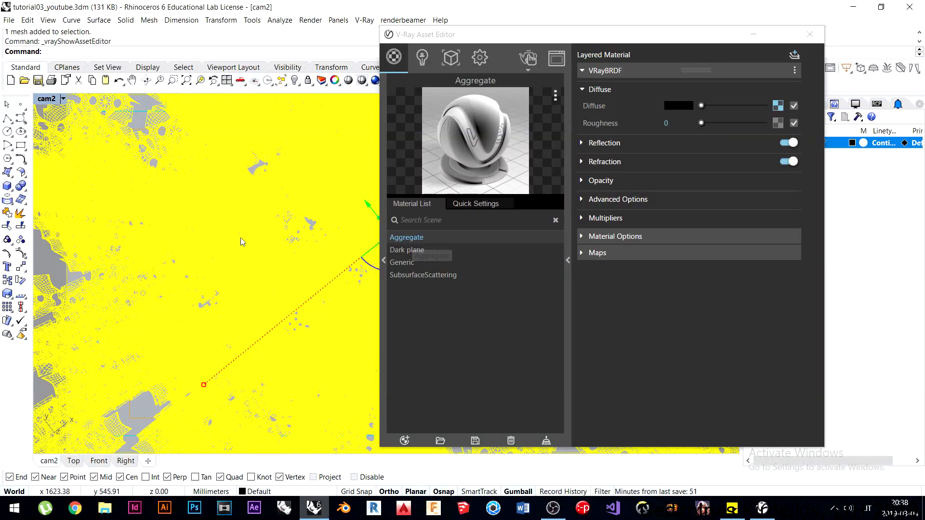
right_click(412, 243)
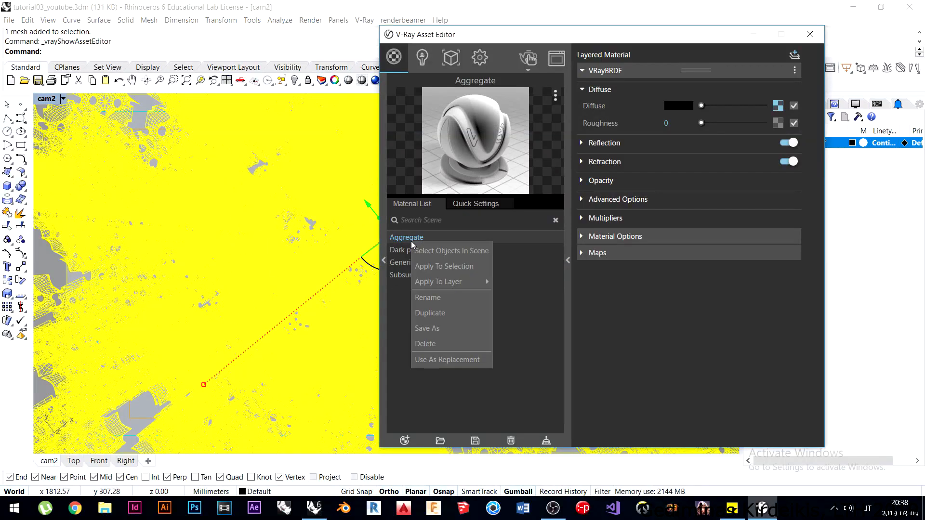
left_click(432, 267)
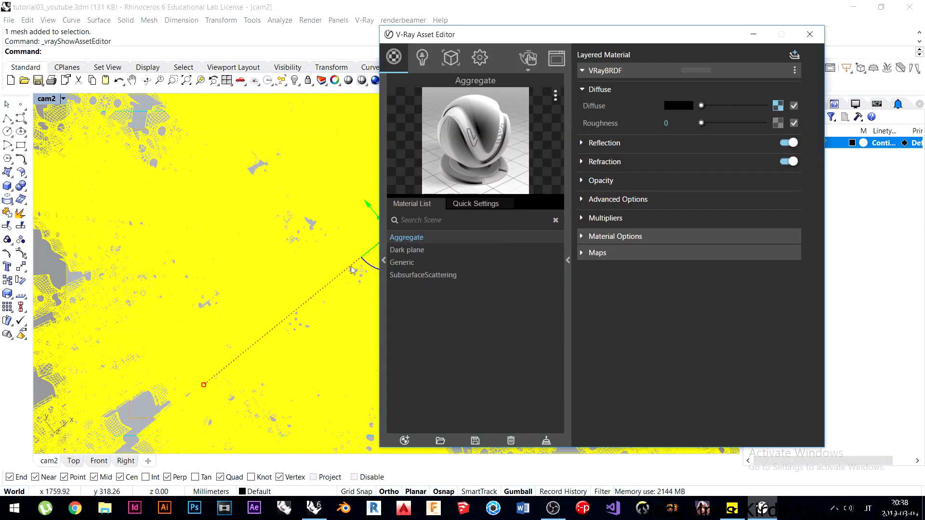
Set the diffuse Falloff's Color A (Front) to a muted blue, about R 0.33, G 0.452, B 0.553.
left_click(777, 107)
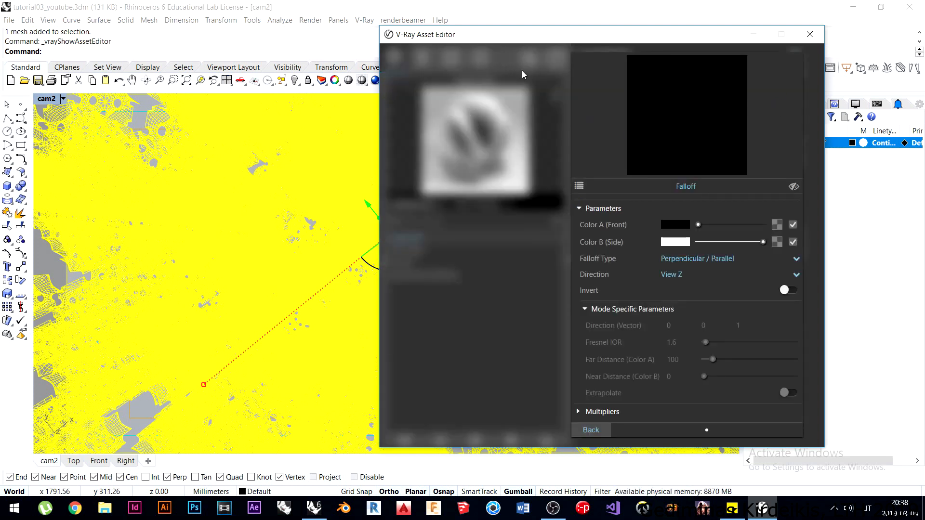
left_click_drag(559, 40, 451, 33)
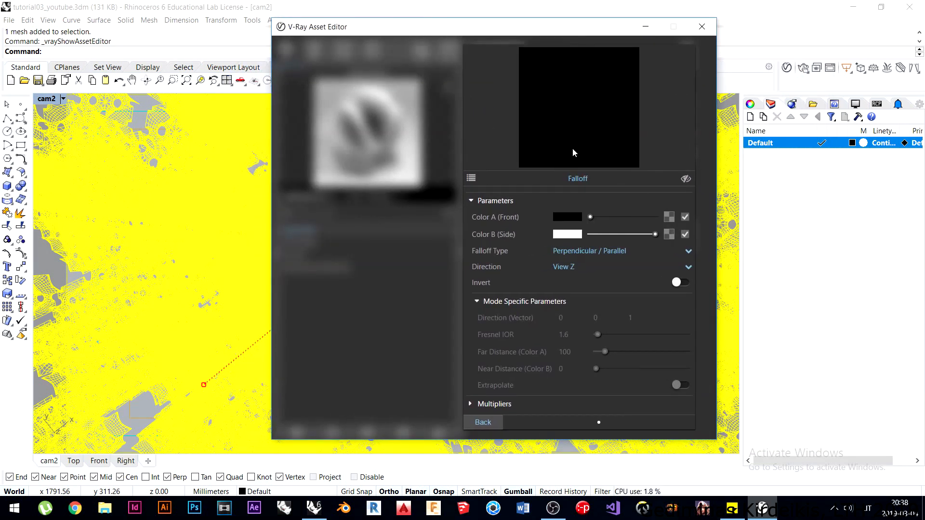
left_click(567, 217)
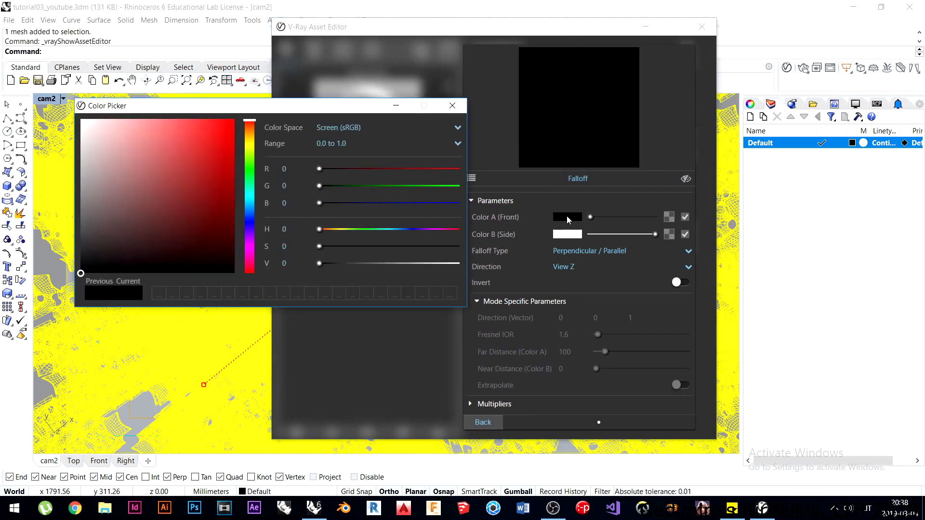
left_click(250, 209)
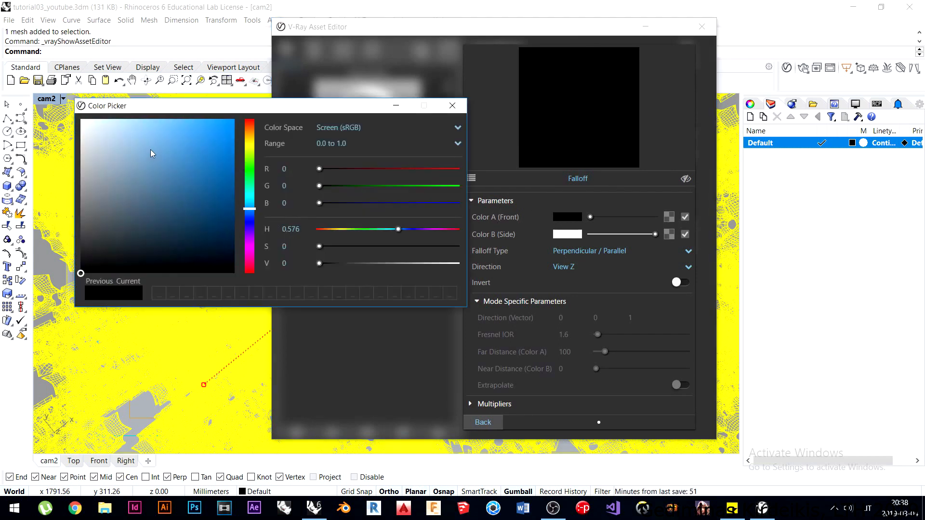
left_click(151, 120)
mouse_move(146, 118)
left_mouse_down()
mouse_move(143, 188)
mouse_move(166, 184)
mouse_move(157, 178)
mouse_move(143, 189)
left_mouse_up()
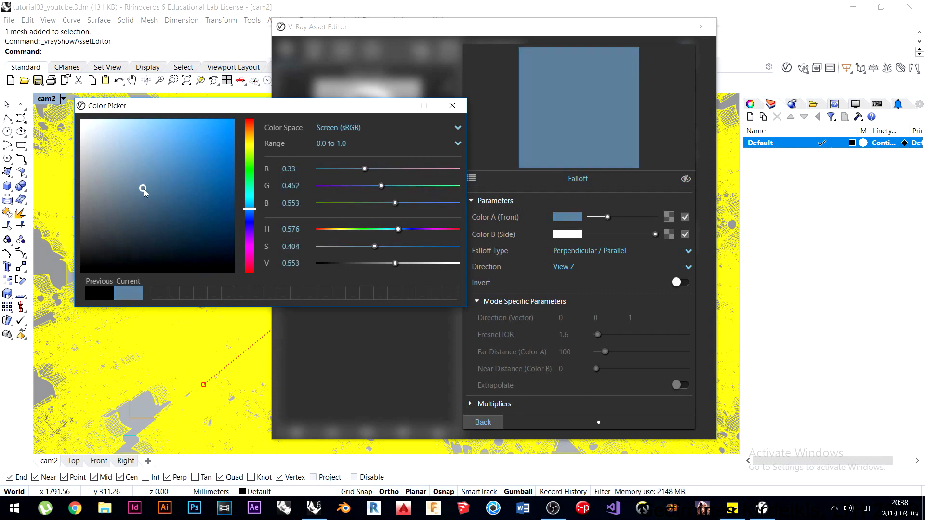
left_click(452, 106)
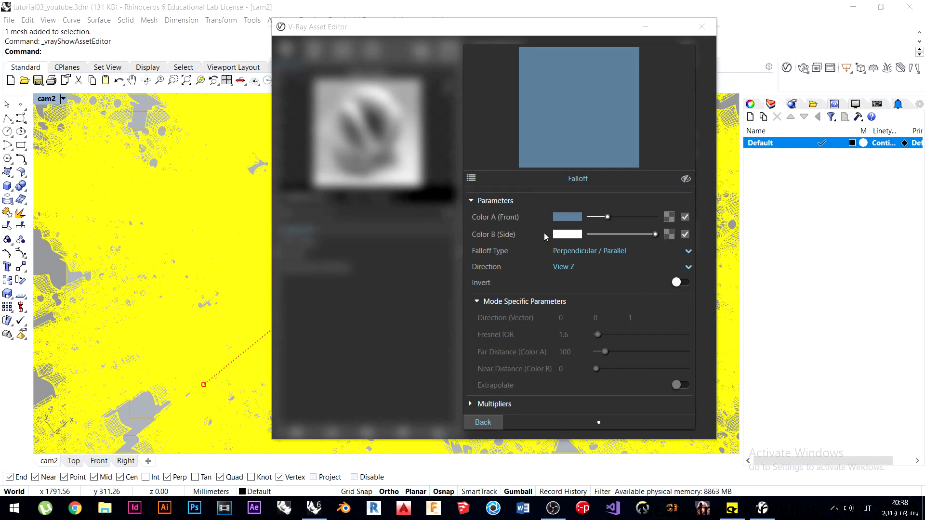
Set the Falloff's Color B (Side) to a pale beige, about R 0.873, G 0.818, B 0.756, and return to the material.
left_click(569, 235)
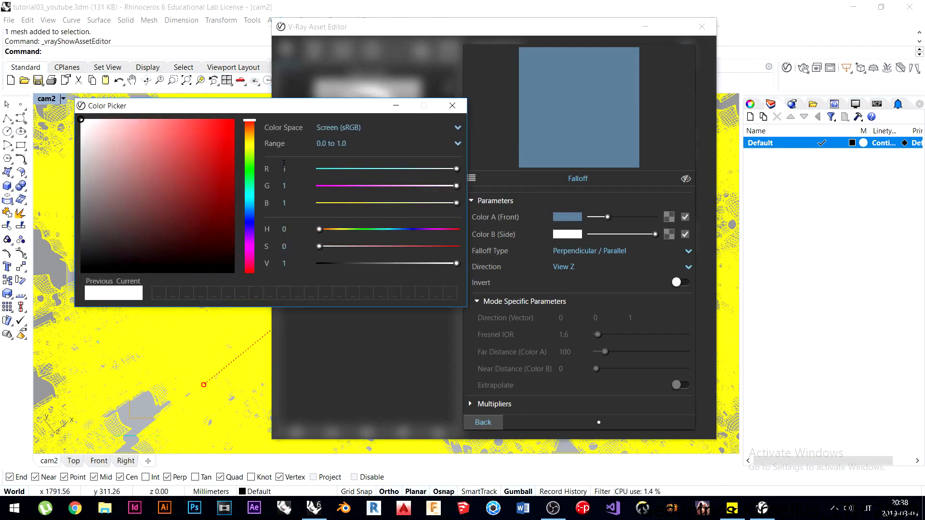
left_click_drag(248, 141, 249, 134)
left_click(109, 120)
mouse_move(109, 121)
left_mouse_down()
mouse_move(100, 138)
mouse_move(100, 130)
left_mouse_up()
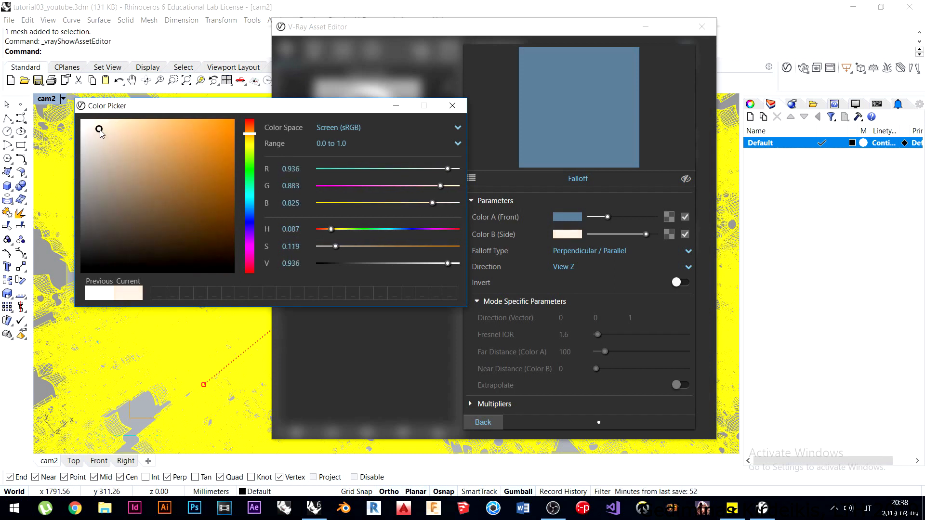
left_click(453, 106)
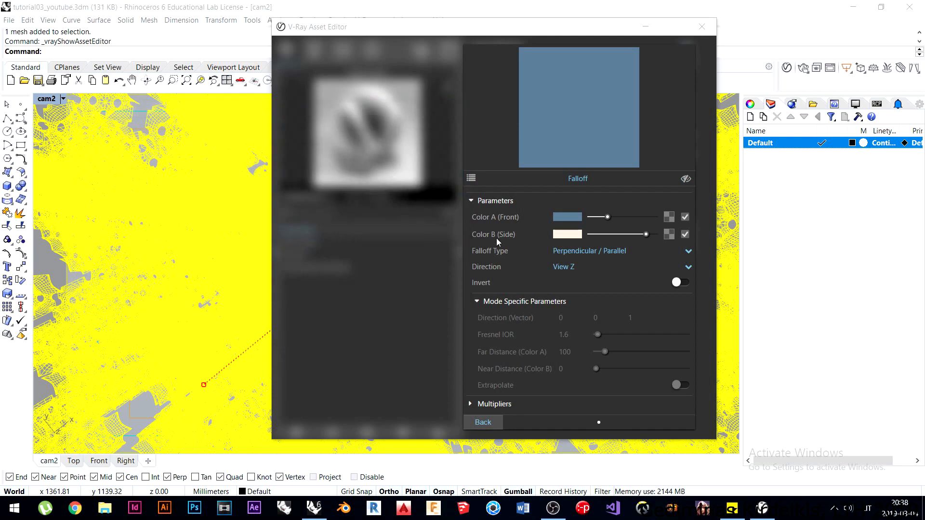
left_click(569, 234)
left_click_drag(100, 131, 101, 140)
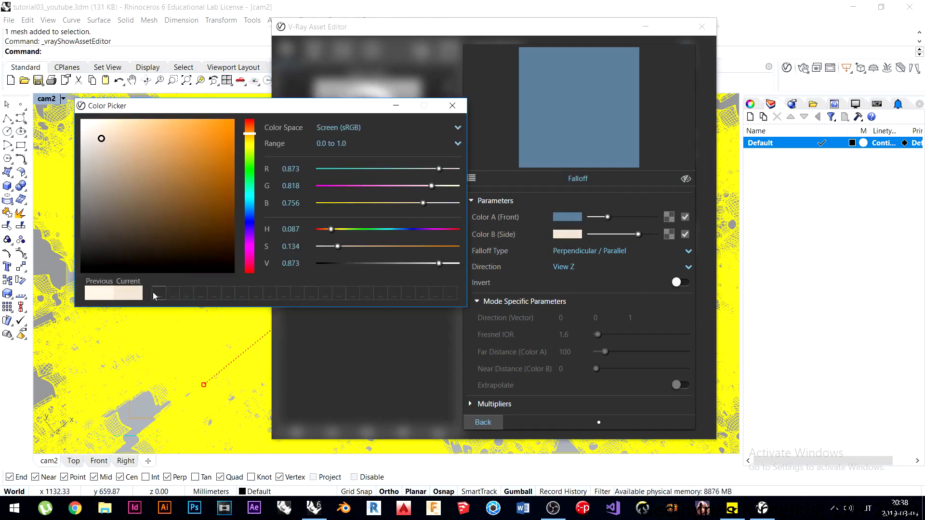
left_click(453, 106)
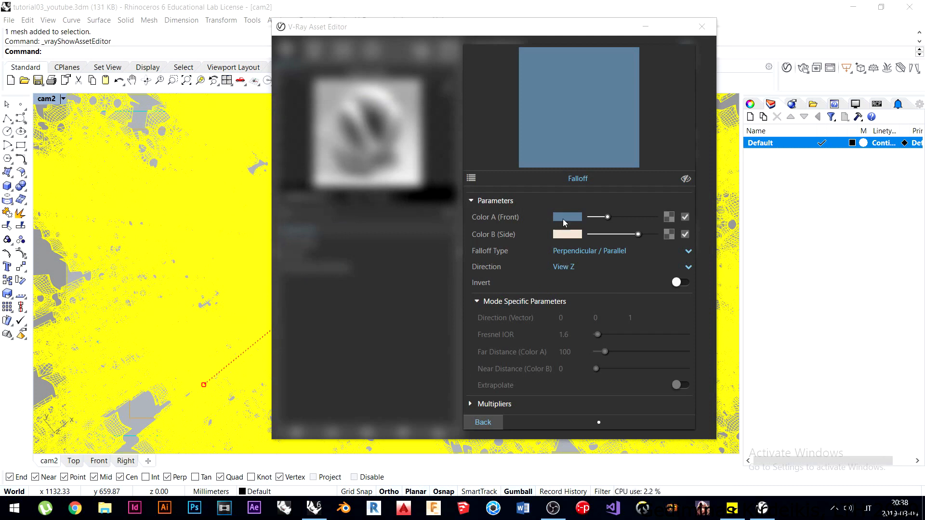
left_click(497, 423)
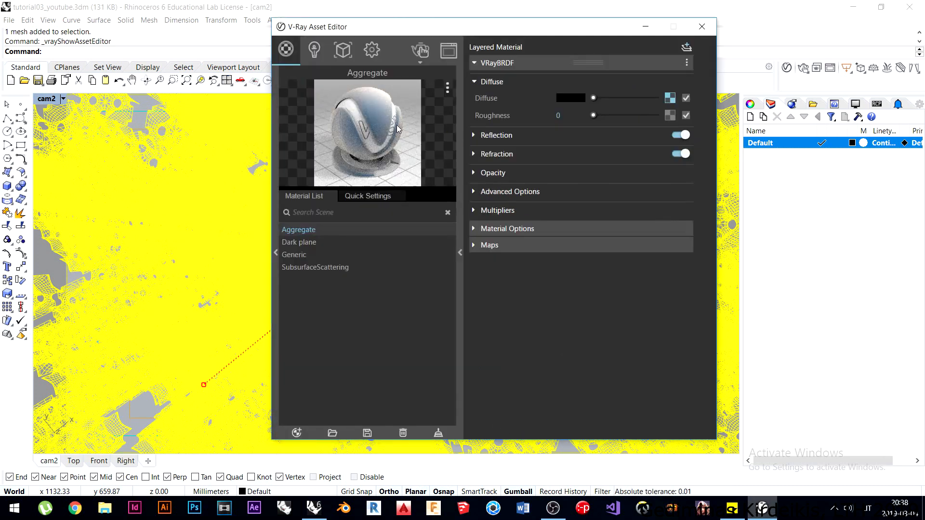
Run a V-Ray test render of cam2 with the Aggregate material, inspect the lit openings up close and stop the render.
left_click(415, 49)
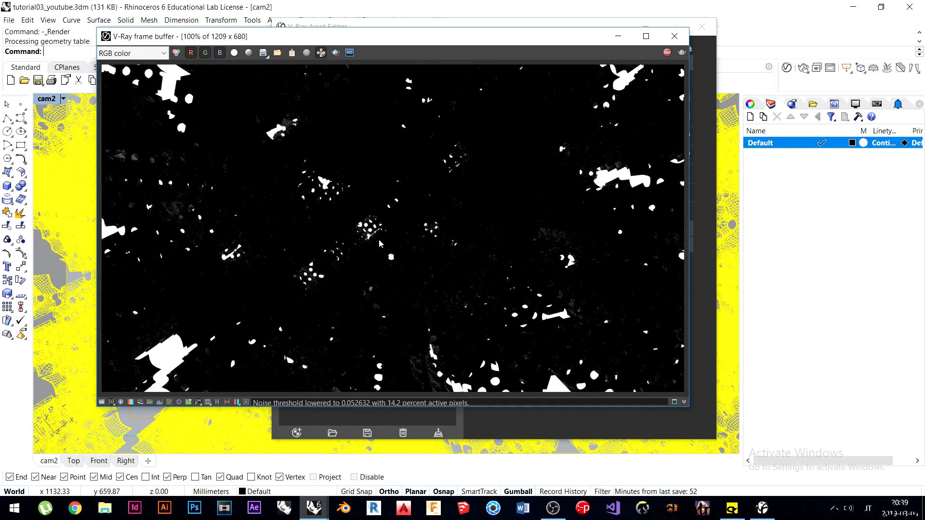
scroll(378, 239, "up", 2)
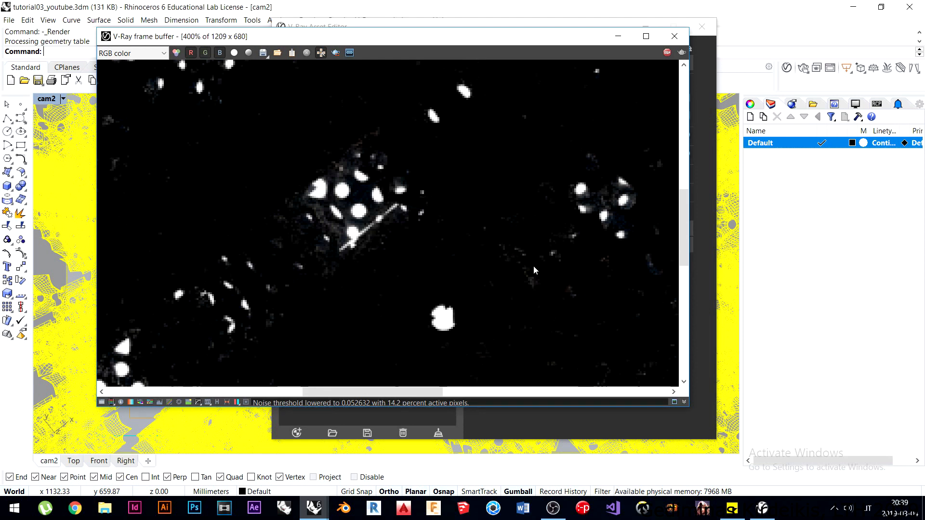
scroll(535, 275, "down", 2)
scroll(540, 291, "up", 1)
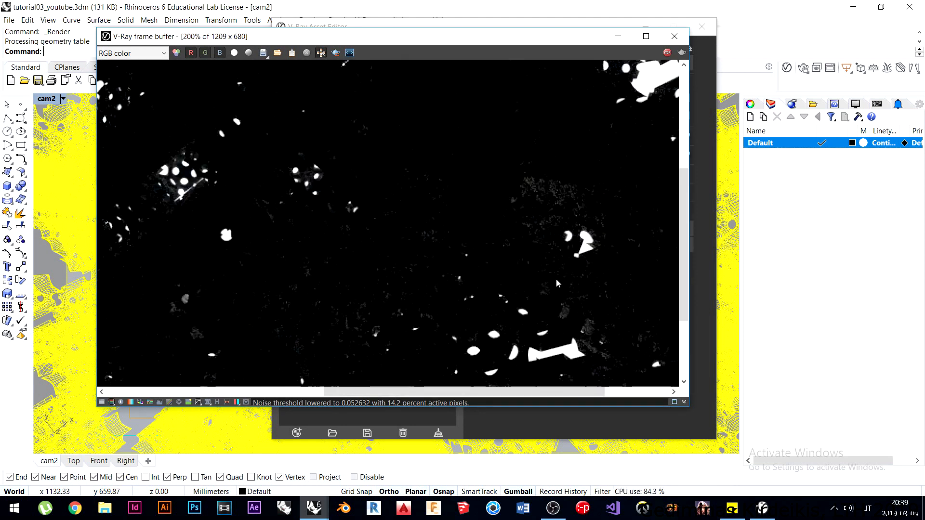
scroll(556, 278, "down", 1)
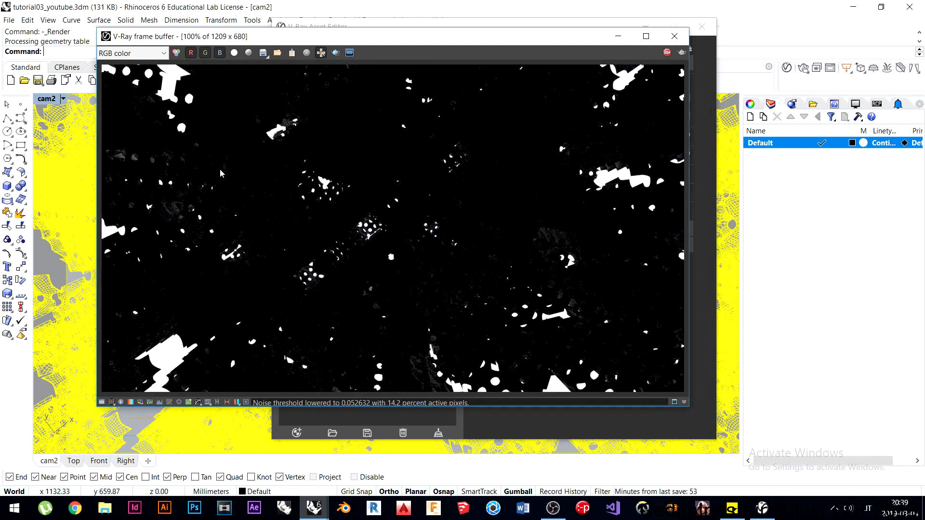
left_click(664, 54)
Examine the mesh surface around the lit openings in the stopped render at higher magnification.
left_click_drag(566, 43, 546, 44)
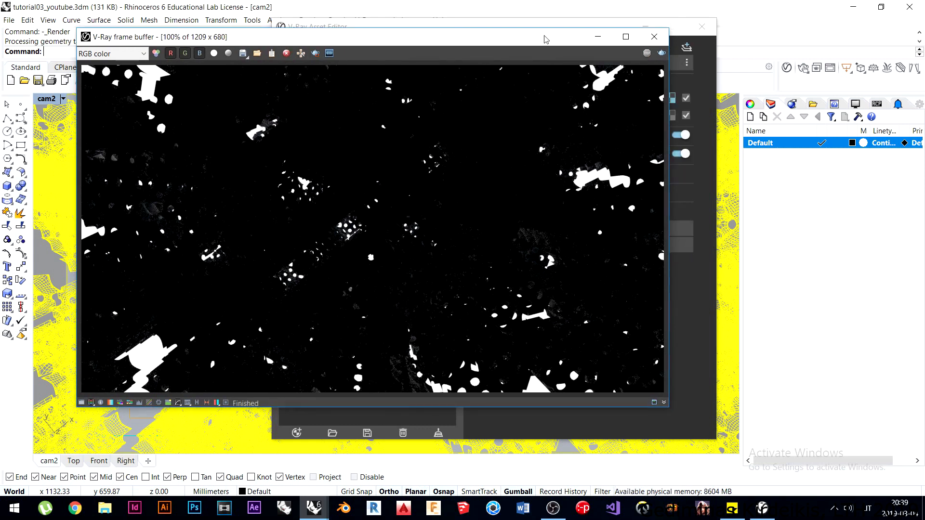
left_click_drag(545, 38, 520, 39)
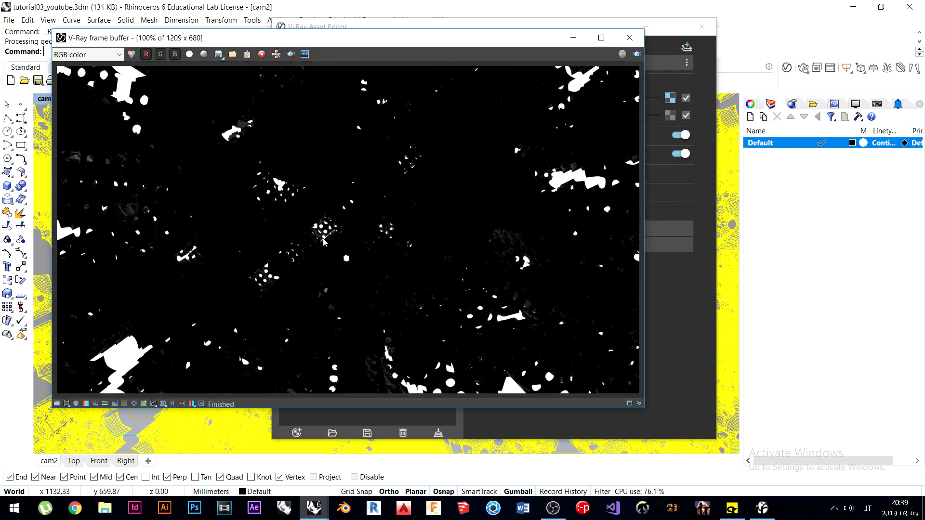
scroll(323, 239, "up", 1)
middle_click_drag(99, 237, 239, 238)
middle_click_drag(165, 192, 258, 210)
scroll(175, 178, "down", 1)
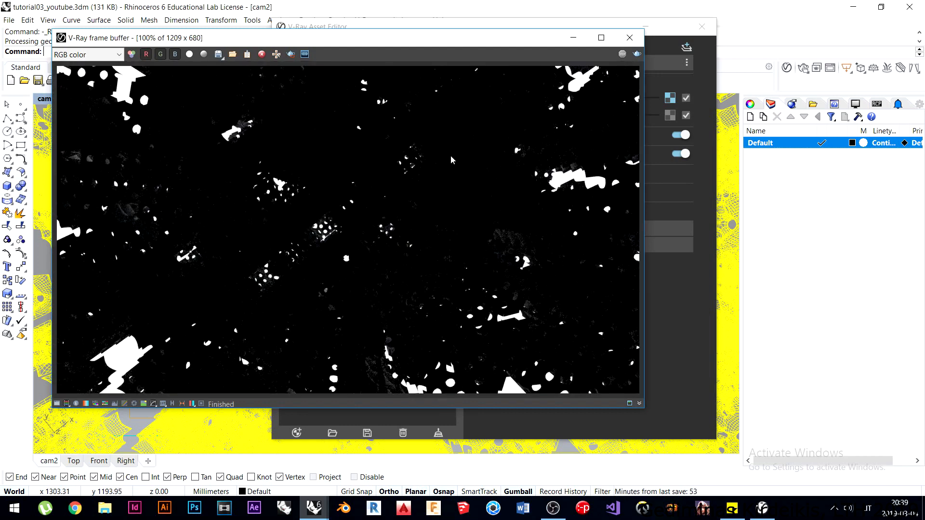
Lower the camera's Exposure Value (EV) in the V-Ray render settings to brighten the render.
left_click_drag(414, 37, 348, 60)
left_click_drag(434, 25, 513, 16)
left_click(451, 35)
double_click(462, 119)
type("12")
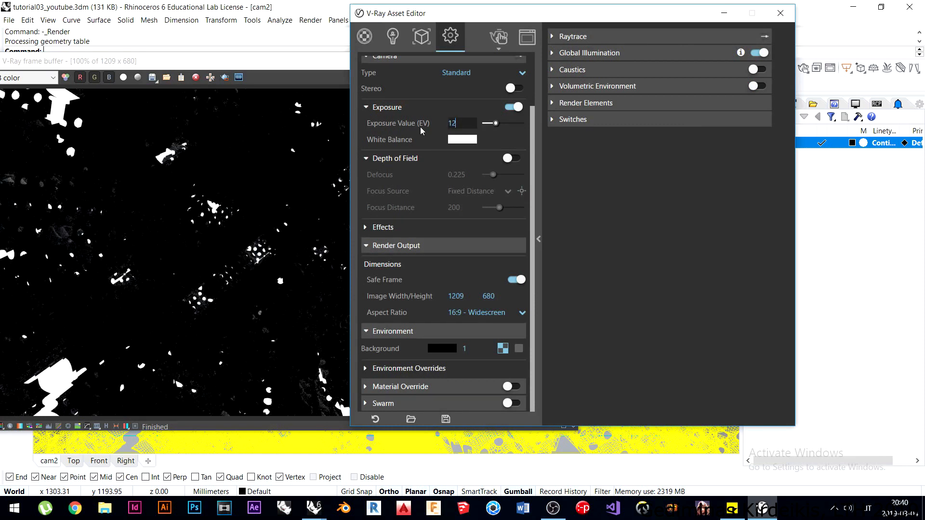
type("5")
key("Return")
Test-render only a narrow, full-height region across the dark mesh in the V-Ray frame buffer, and turn off region rendering.
left_click_drag(241, 61, 307, 58)
left_click_drag(96, 159, 266, 205)
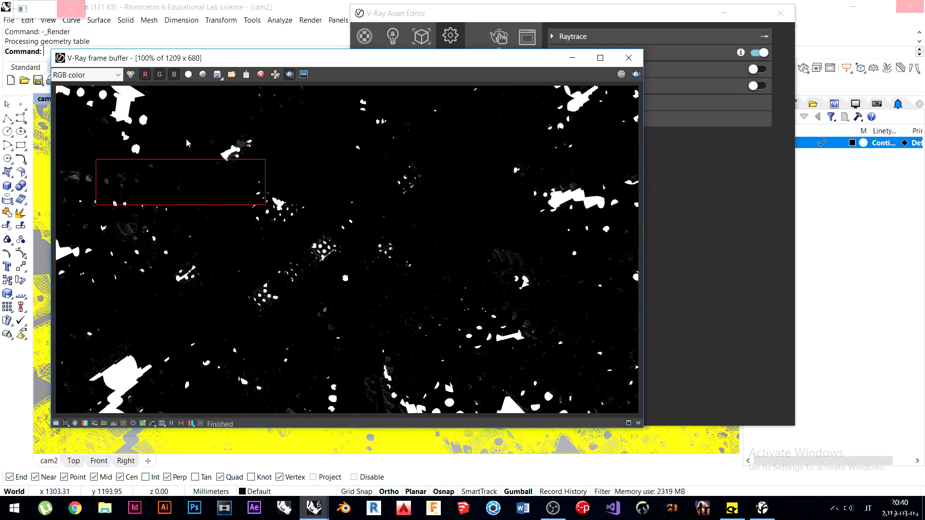
left_click_drag(150, 86, 158, 182)
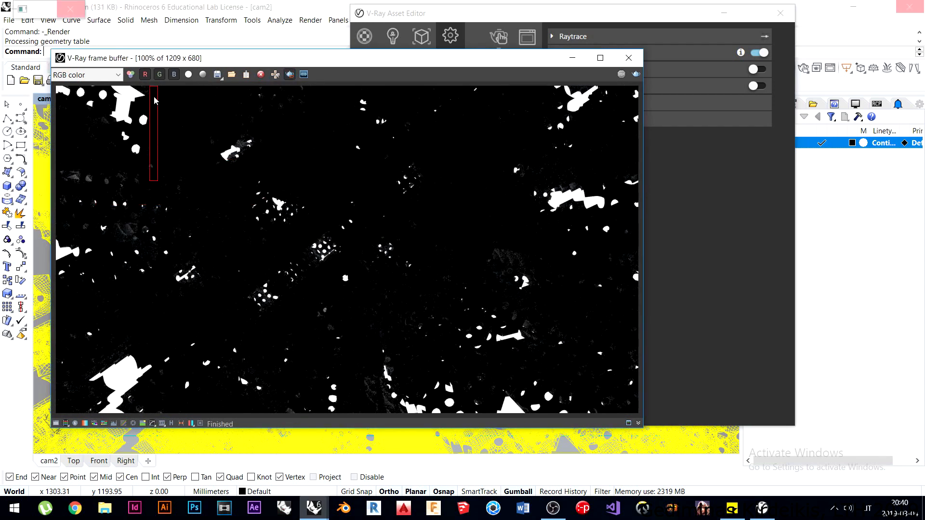
left_click_drag(153, 90, 200, 413)
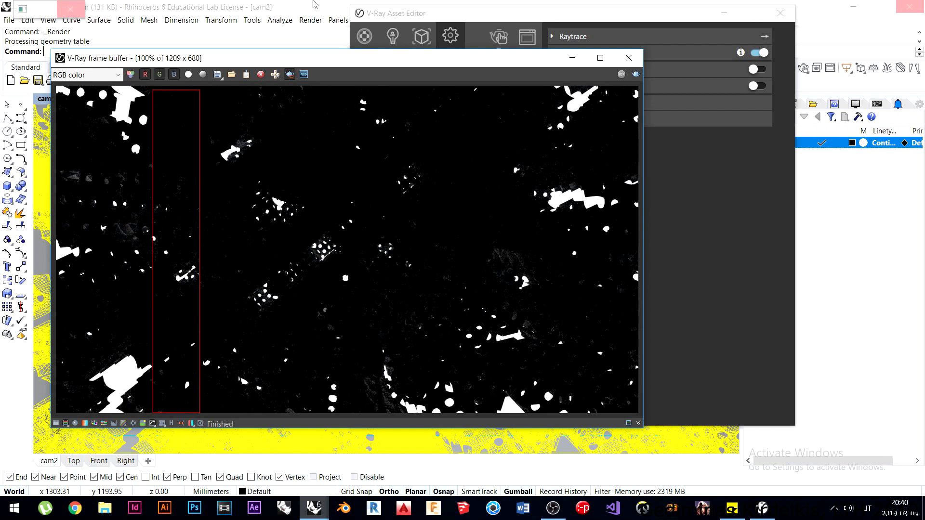
left_click_drag(348, 62, 430, 80)
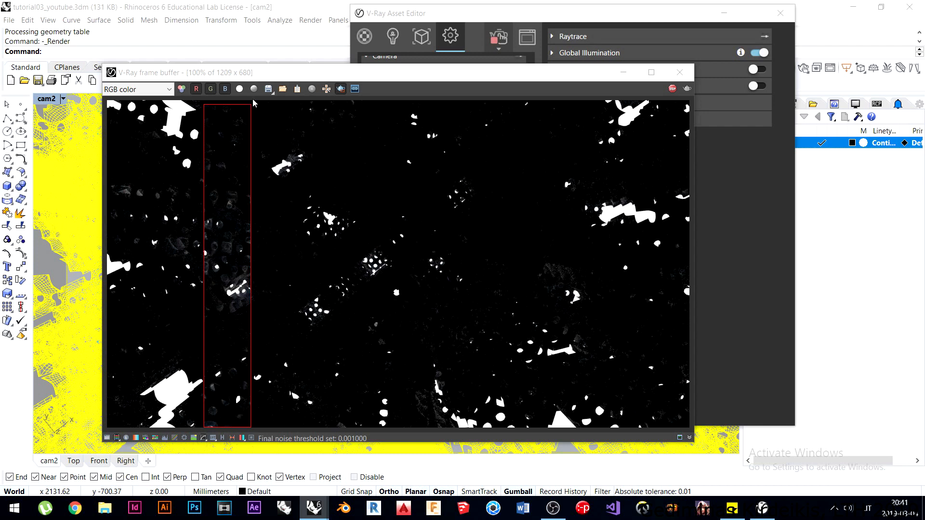
left_click(341, 89)
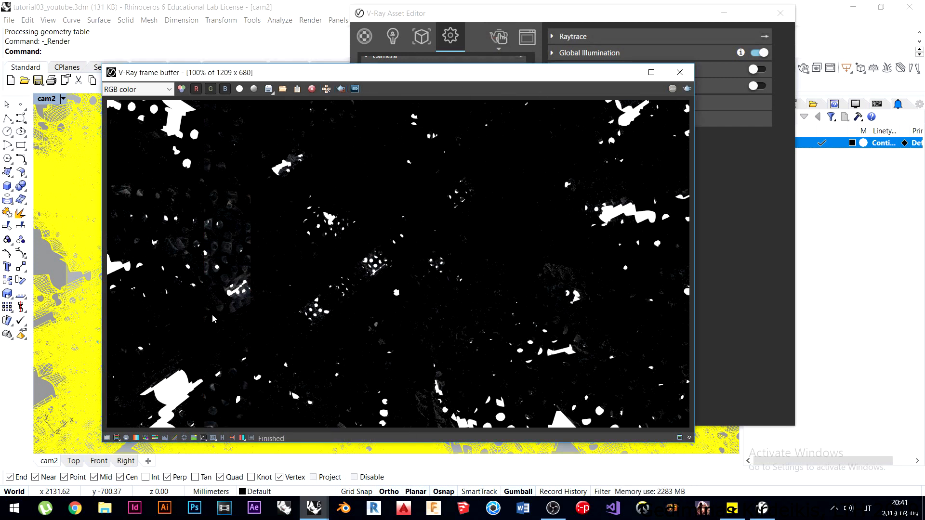
Compare the re-rendered strip with the rest of the image at up to 400% magnification and close the frame buffer.
scroll(235, 264, "up", 2)
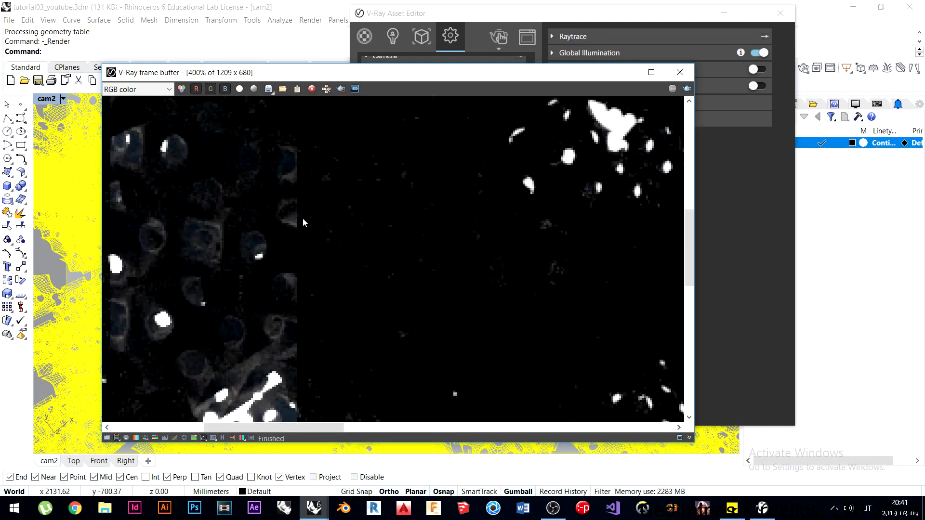
left_click_drag(419, 79, 438, 94)
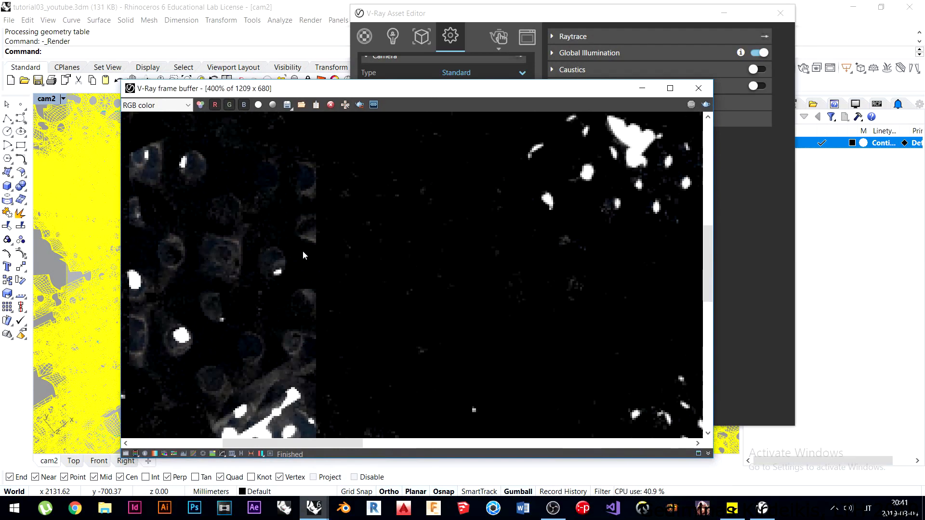
scroll(308, 213, "up", 1)
scroll(273, 208, "down", 1)
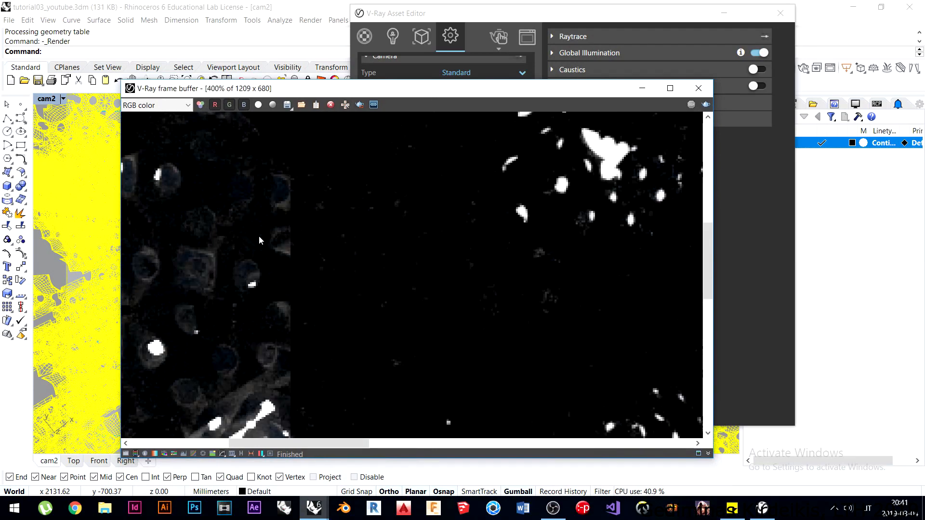
scroll(247, 246, "down", 1)
scroll(177, 225, "up", 1)
scroll(179, 227, "down", 2)
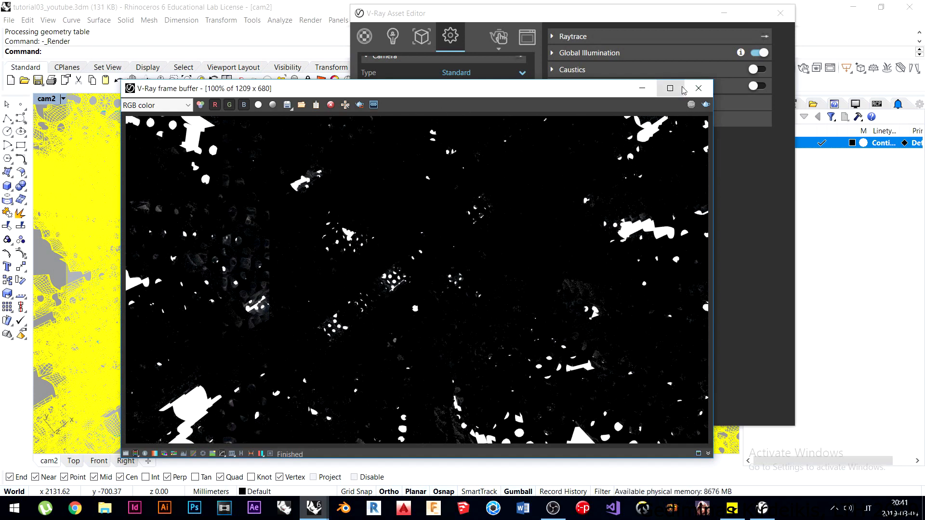
left_click(699, 89)
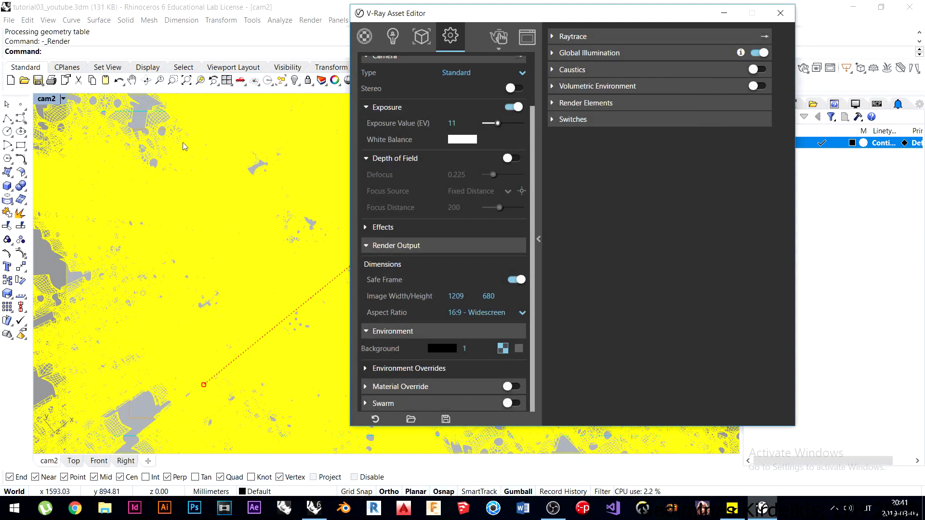
Deselect the mesh, add a ZDepth render element in the V-Ray settings and expand its parameters.
left_click(51, 261)
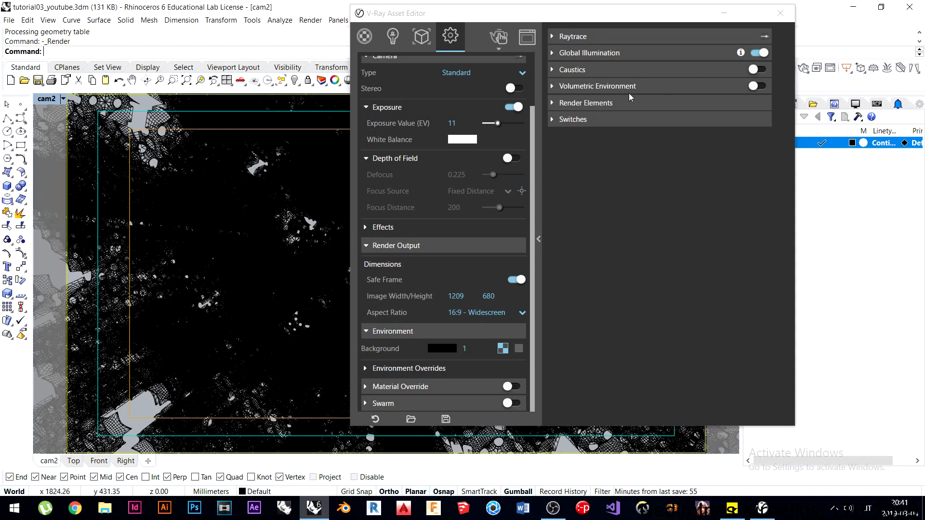
left_click(580, 103)
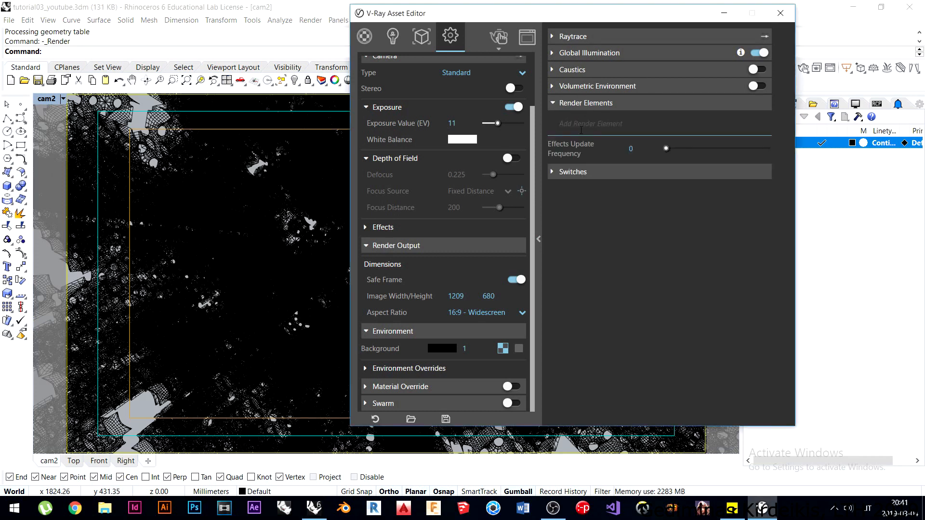
left_click(581, 125)
scroll(594, 231, "down", 5)
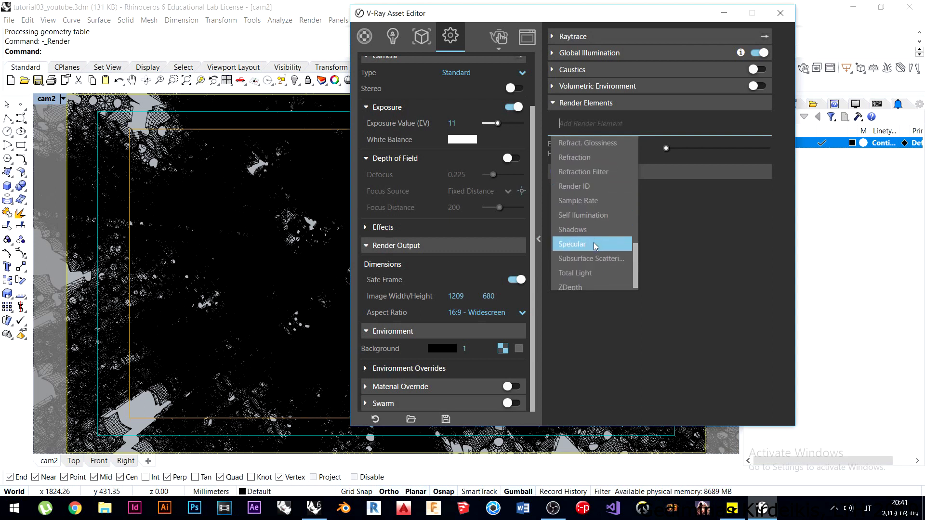
left_click(587, 285)
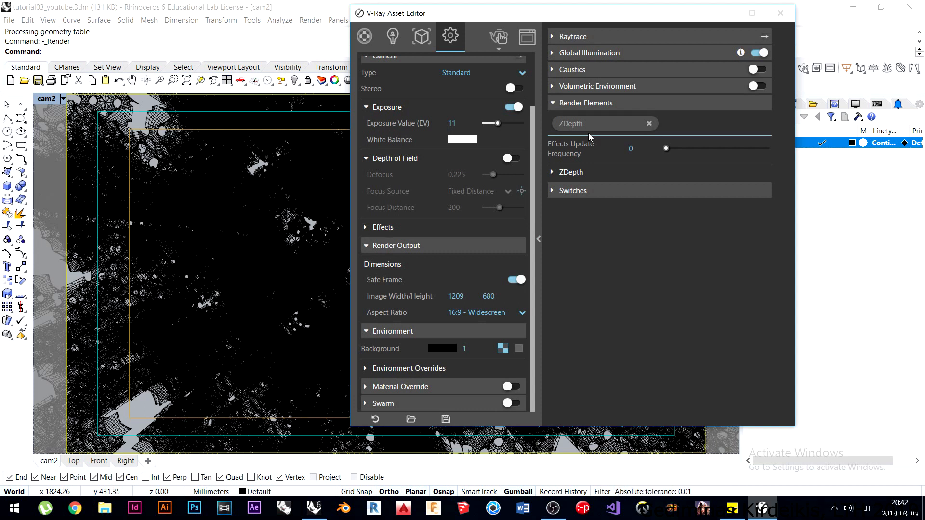
left_click(575, 174)
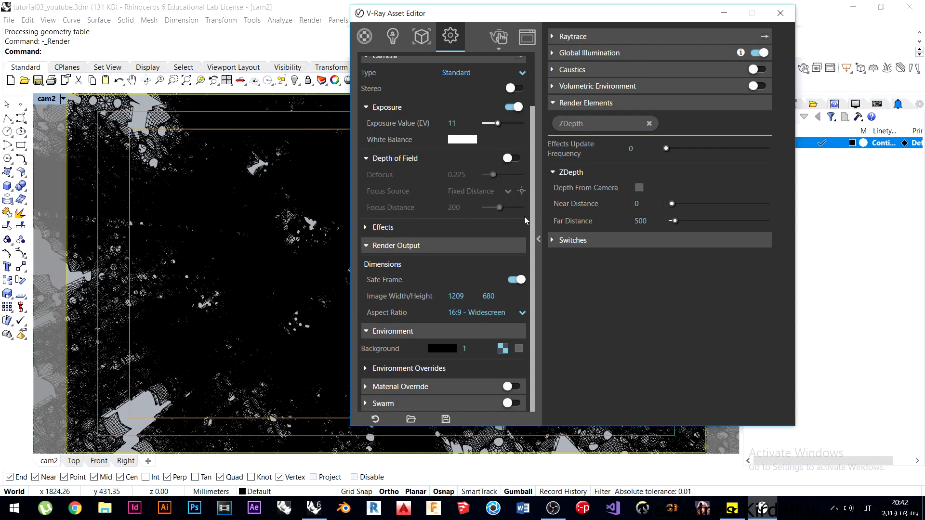
Turn off the V-Ray Rectangle Light, check the Aggregate material and the light's state, and return to the render settings.
left_click(365, 37)
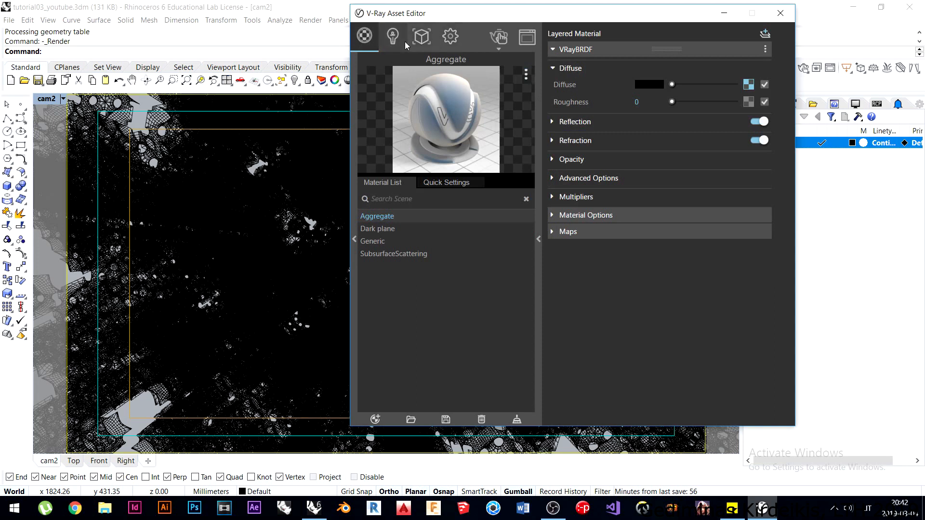
left_click(393, 37)
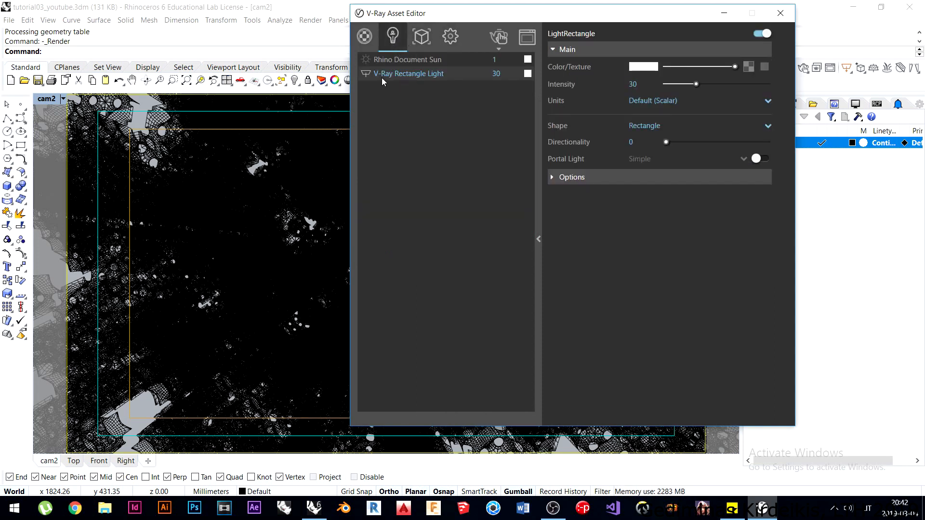
left_click(364, 74)
left_click(450, 37)
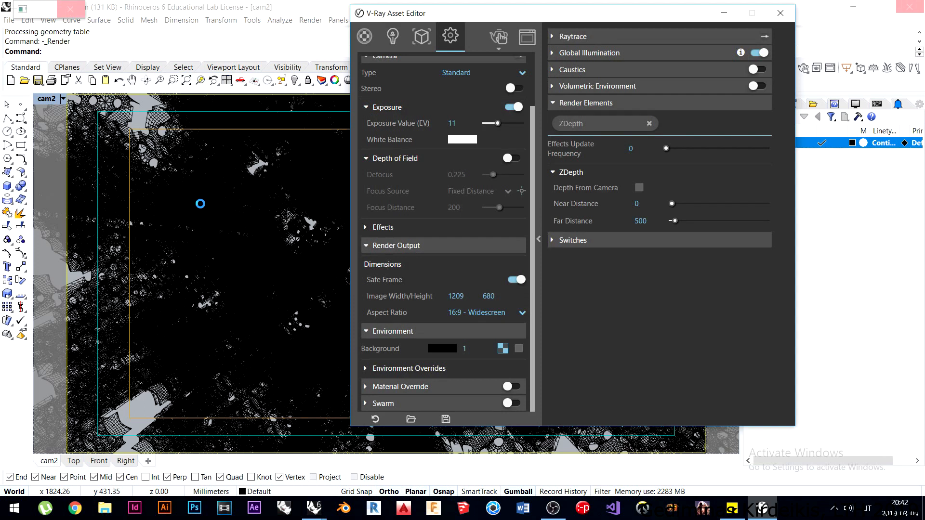
left_click(364, 36)
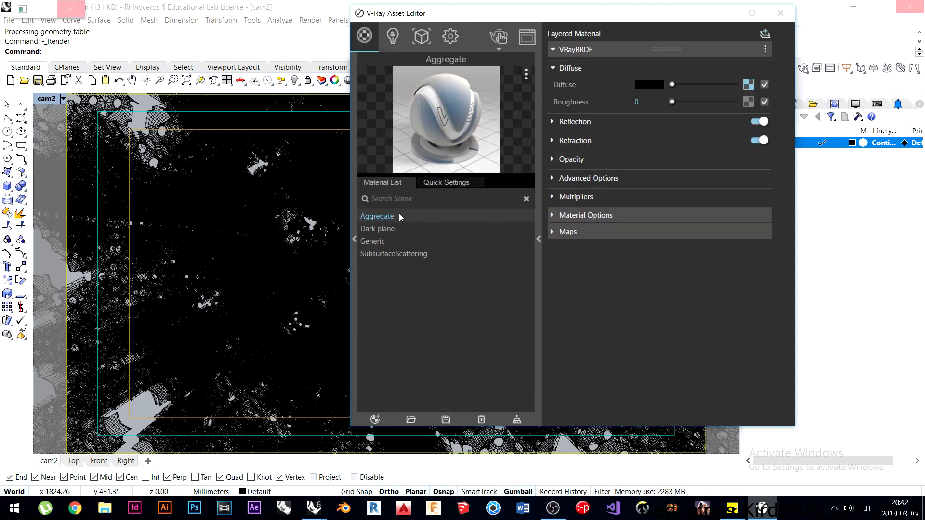
left_click(393, 36)
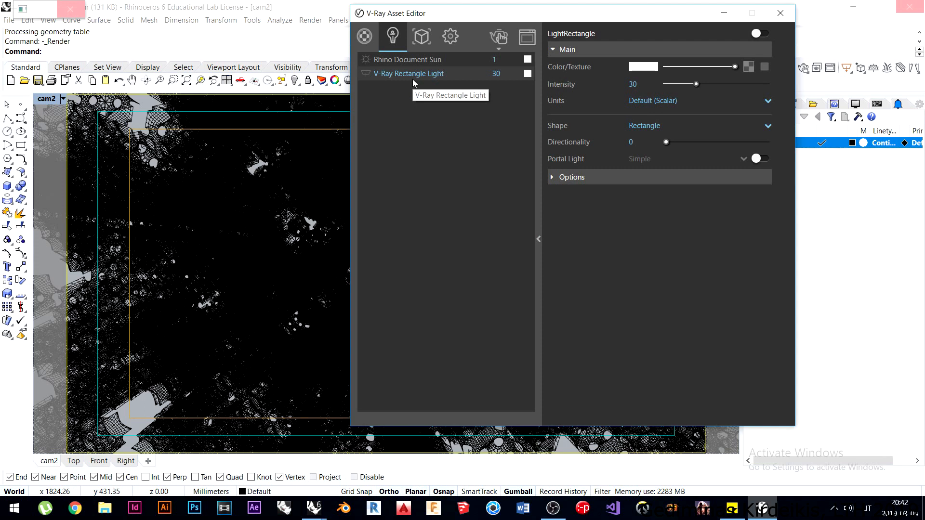
left_click(448, 39)
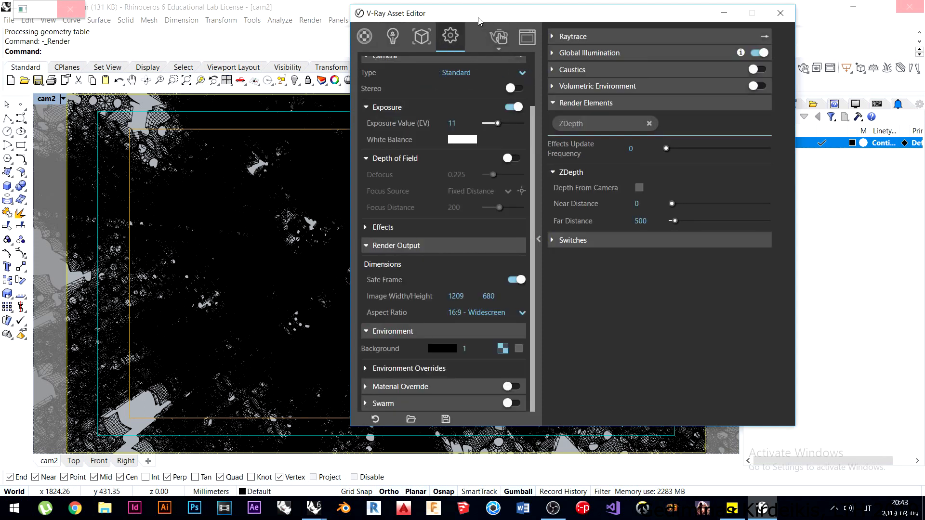
Start an interactive V-Ray render of cam2 and display the ZDepth channel in the frame buffer.
left_click_drag(480, 19, 466, 20)
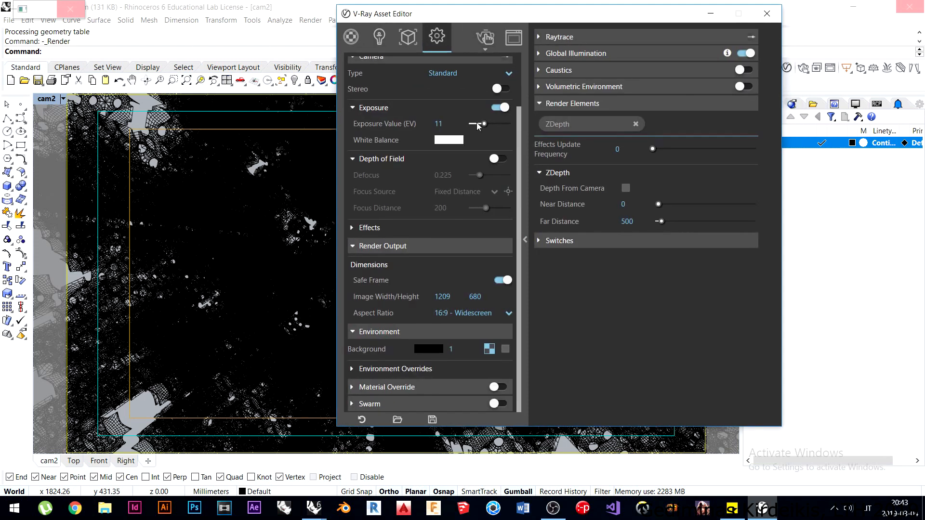
left_click(479, 42)
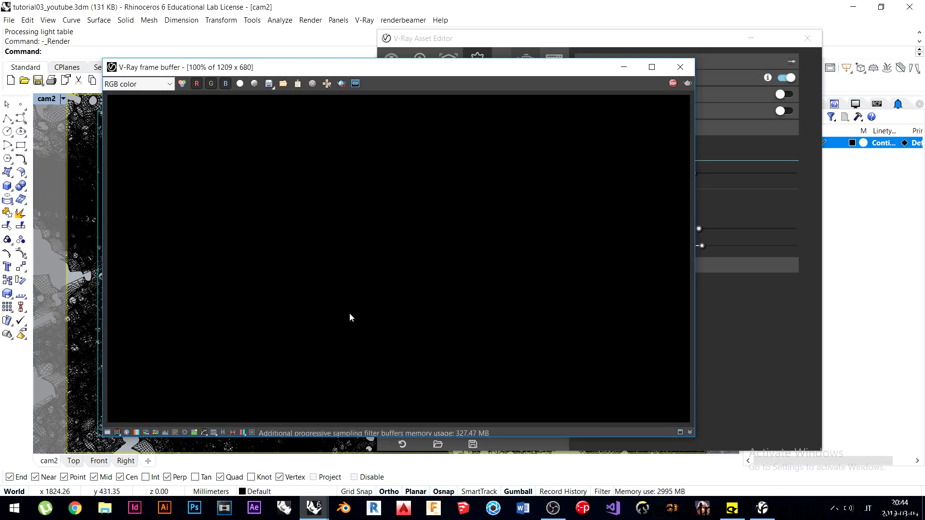
left_click(133, 85)
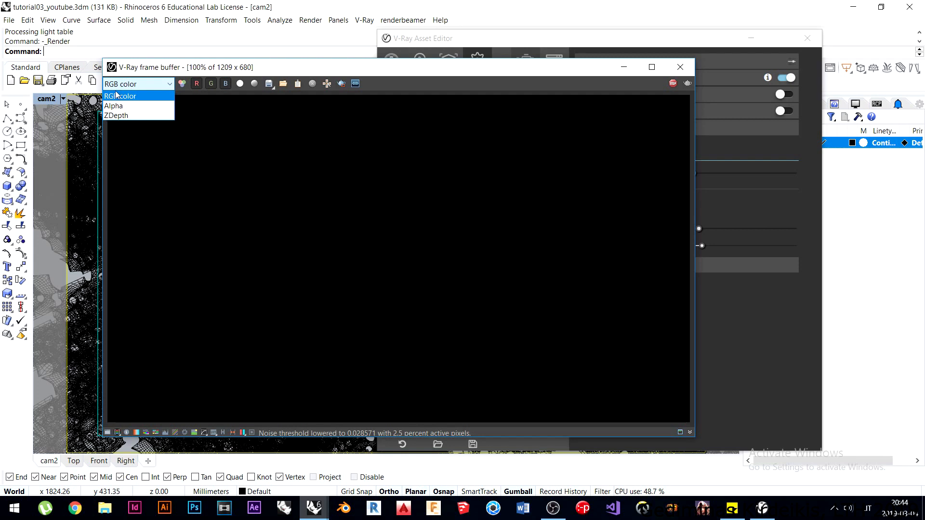
left_click(120, 117)
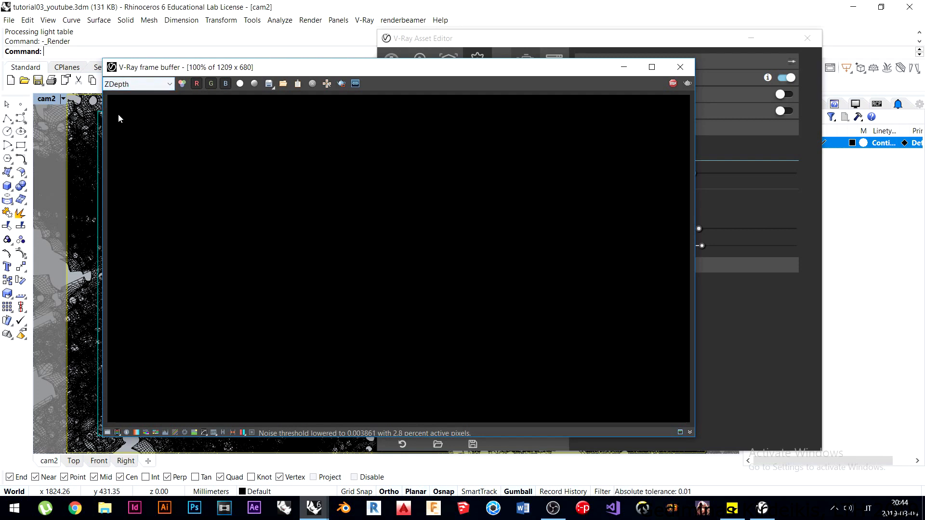
left_click_drag(393, 73, 313, 57)
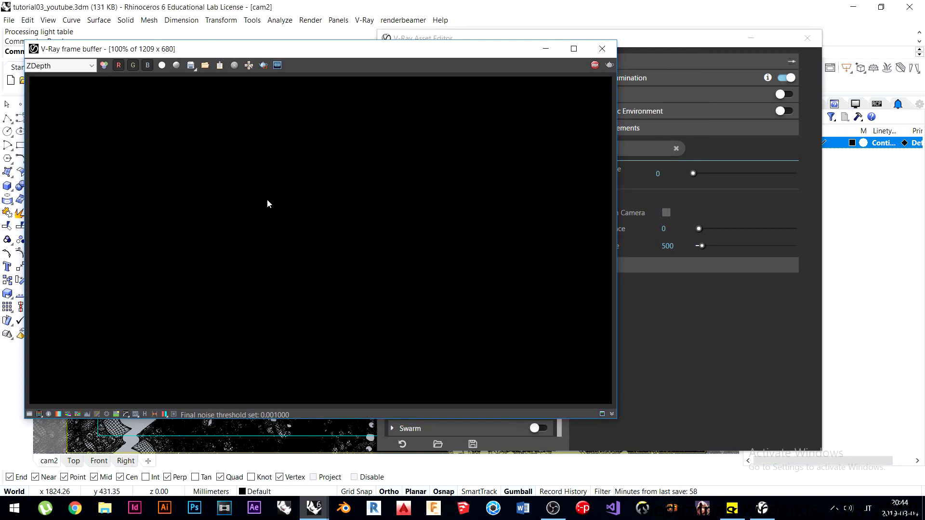
Set the ZDepth Far Distance to 1000 and look at the updated depth pass in the frame buffer.
left_click_drag(649, 44, 675, 40)
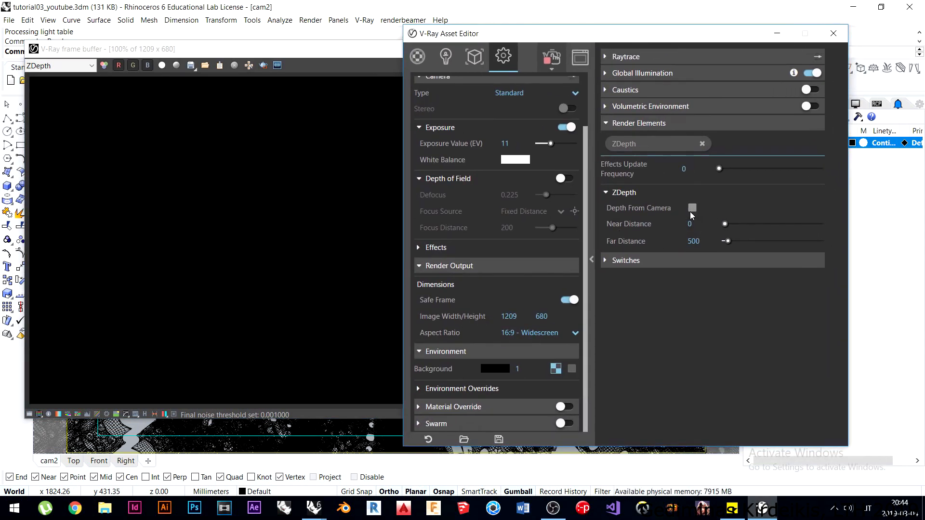
left_click(694, 241)
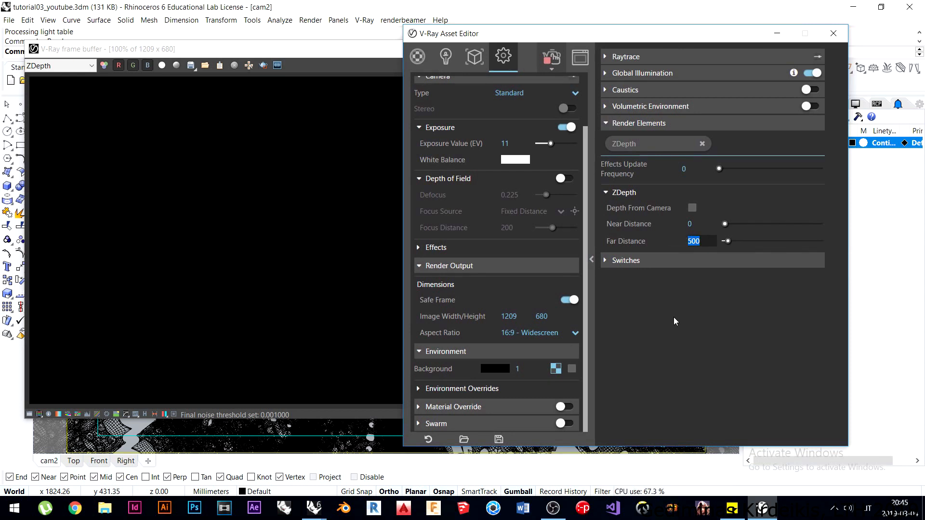
type("1000")
key("Return")
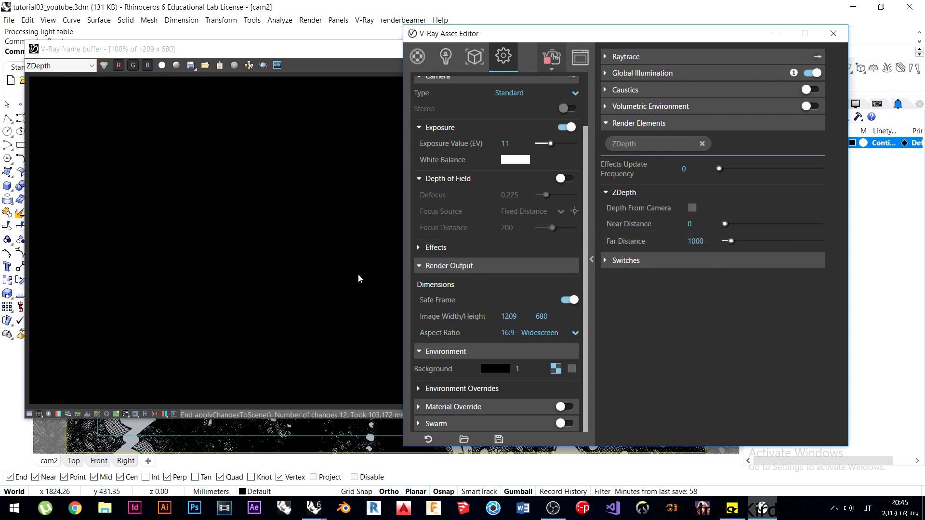
left_click(696, 241)
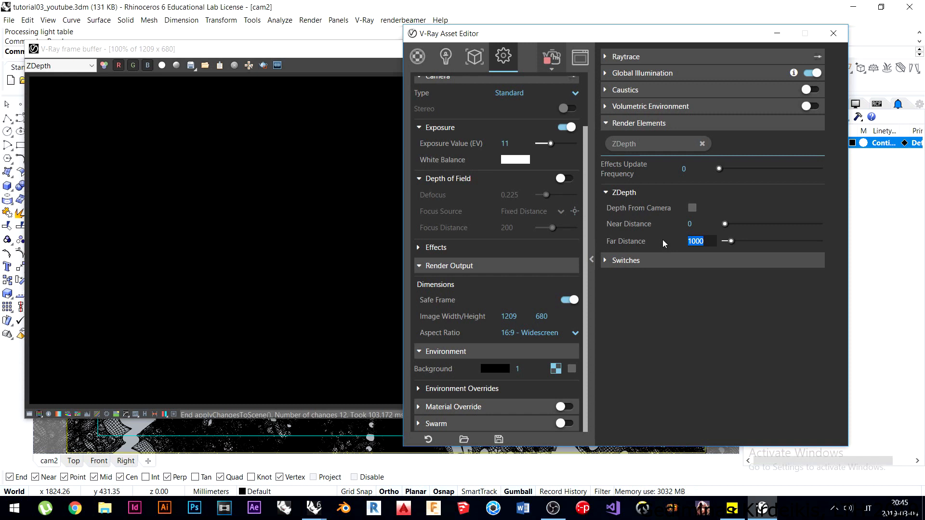
mouse_move(338, 52)
left_mouse_down()
mouse_move(328, 42)
mouse_move(343, 48)
left_mouse_up()
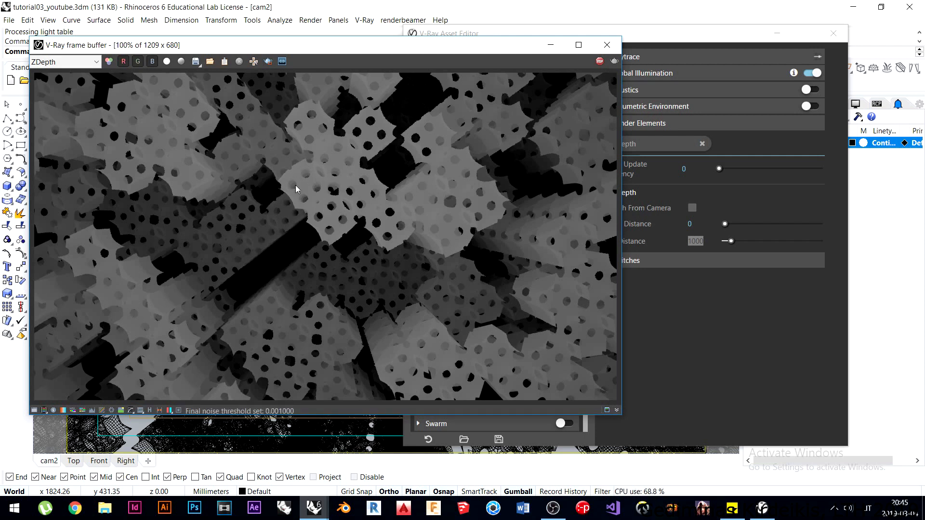
Set the ZDepth Near Distance to 500 and the Far Distance to 1500.
left_click(704, 241)
left_click_drag(695, 225, 674, 224)
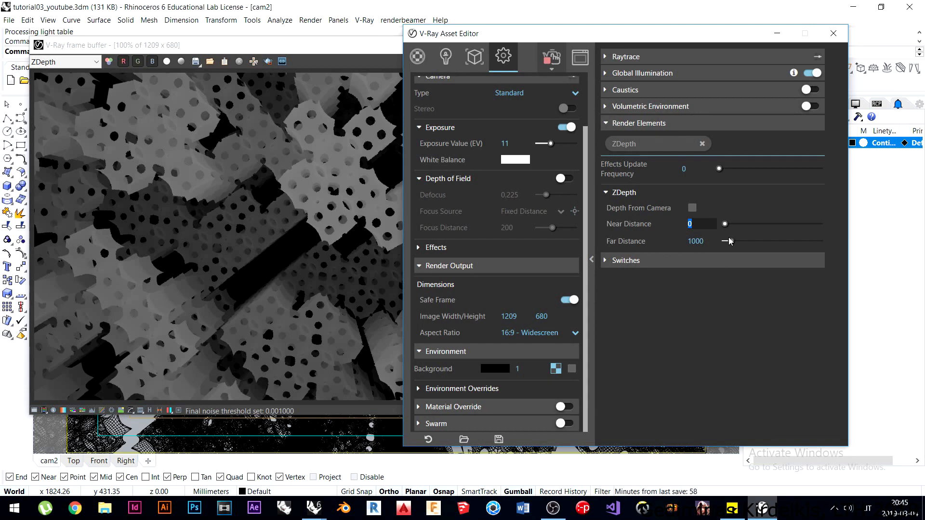
type("500")
key("Return")
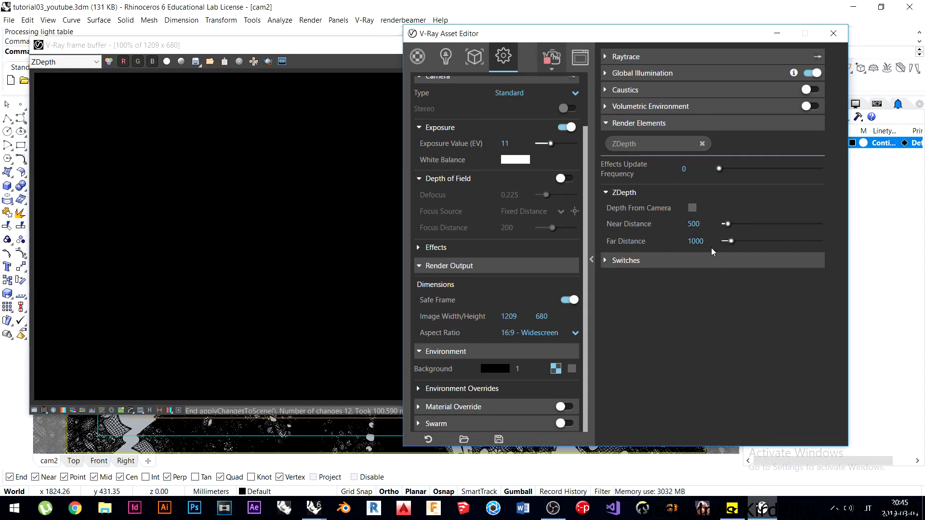
left_click_drag(705, 240, 682, 243)
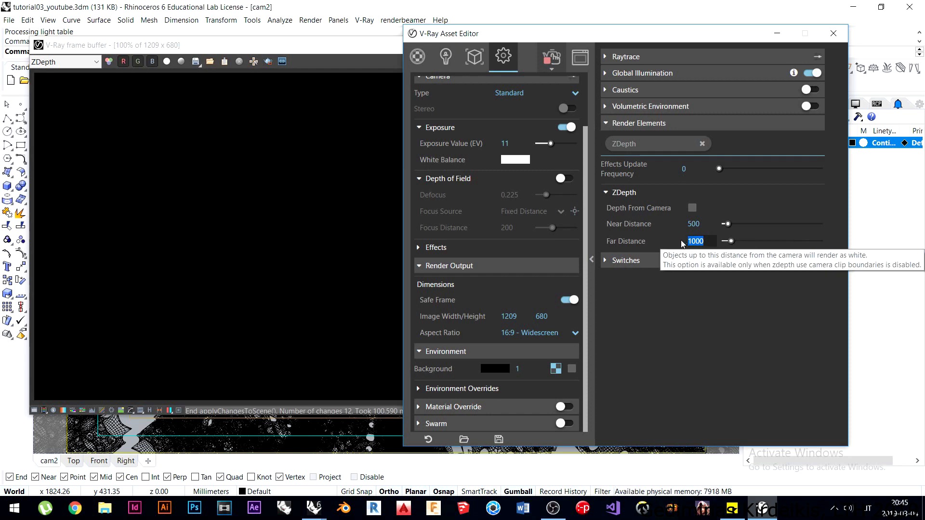
type("1500")
key("Return")
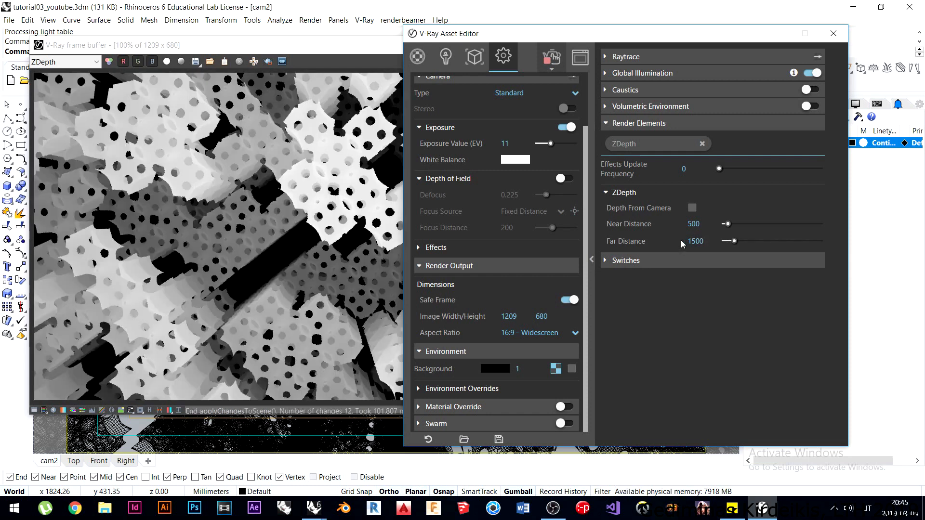
Examine the updated ZDepth pass up close in the V-Ray frame buffer to judge its contrast.
left_click(340, 52)
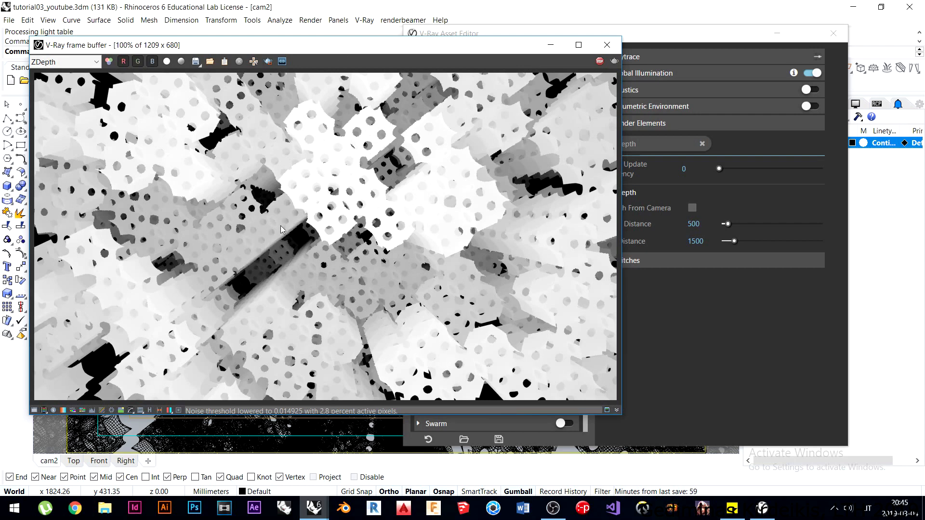
scroll(285, 251, "up", 1)
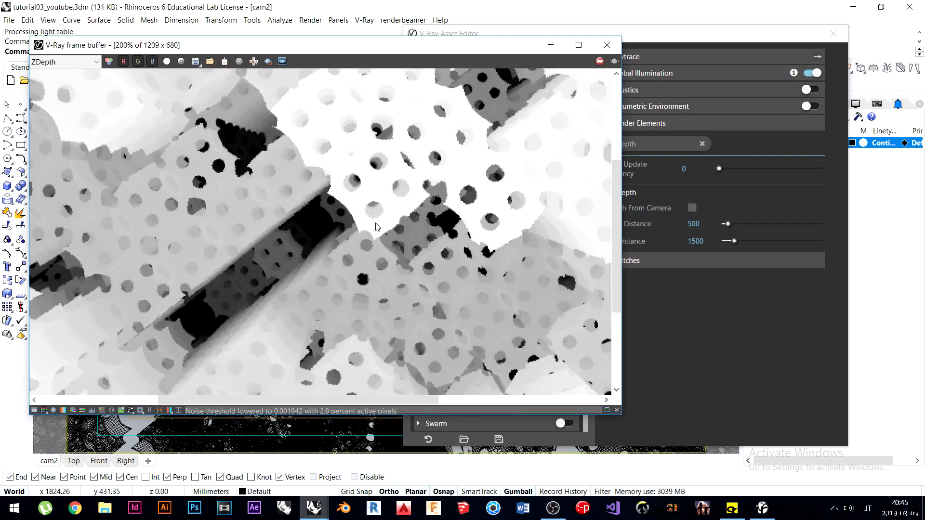
scroll(376, 223, "down", 1)
scroll(374, 227, "up", 2)
scroll(375, 230, "down", 1)
scroll(366, 241, "down", 1)
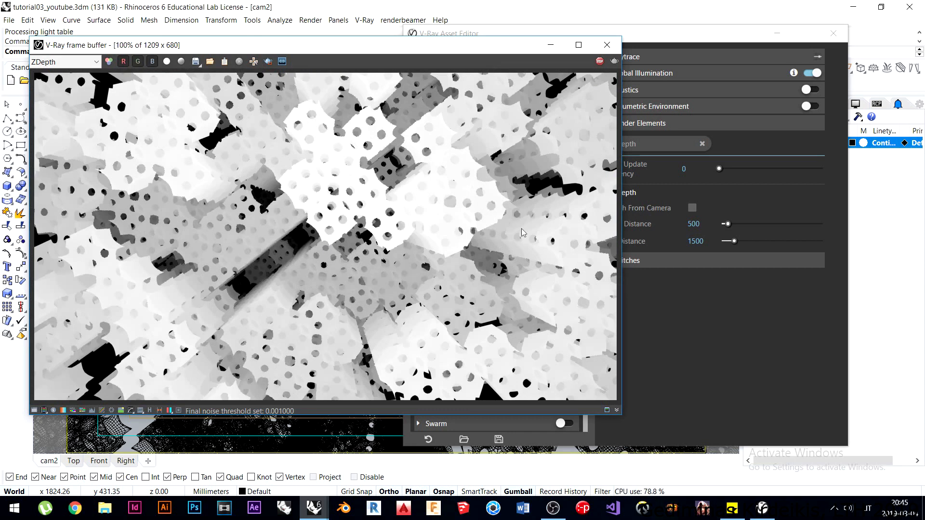
Try a ZDepth Far Distance of 1200 and look at the depth pass in the frame buffer.
left_click(695, 241)
type("1")
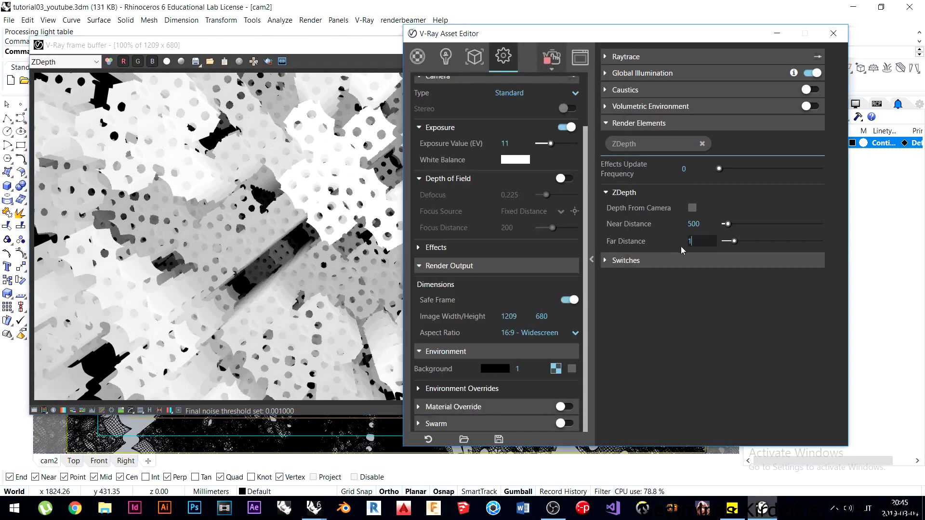
type("200")
key("Return")
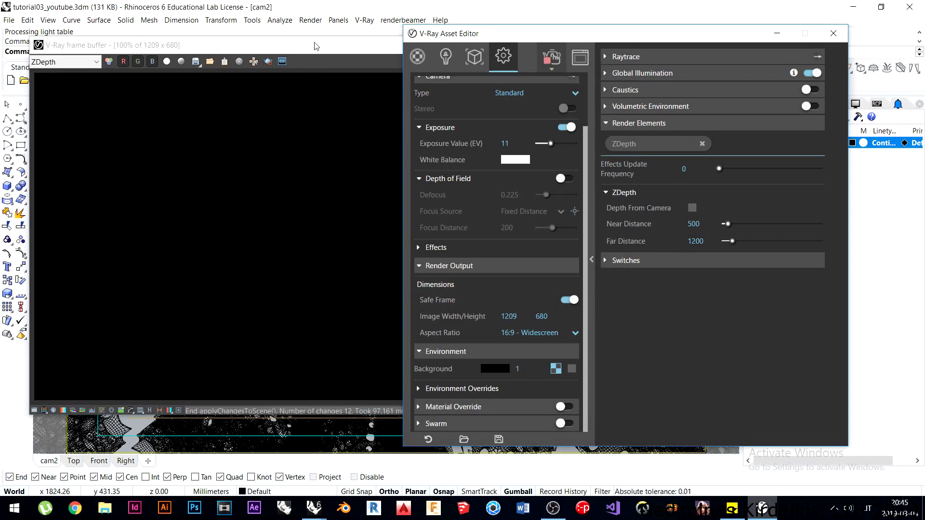
left_click(314, 45)
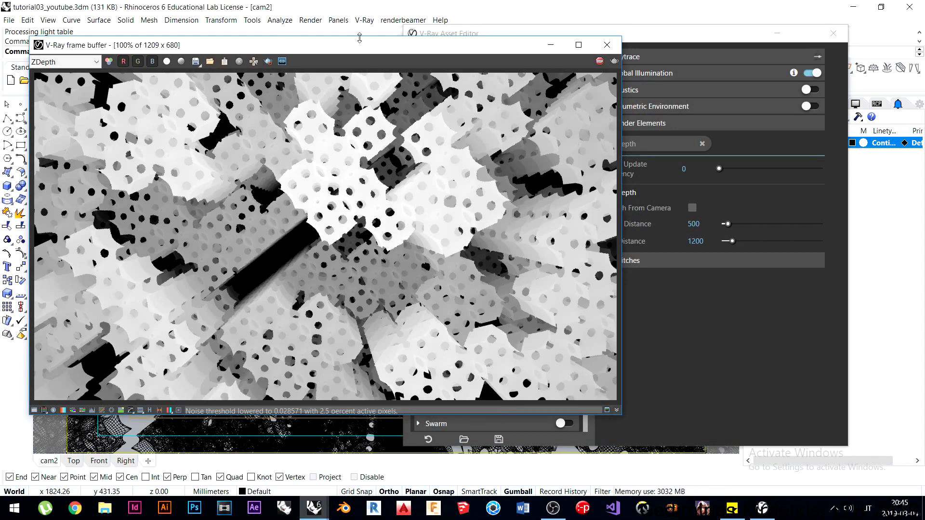
Set the ZDepth Far Distance to 1500 and the Near Distance to 400.
left_click(694, 241)
type("1500")
key("Return")
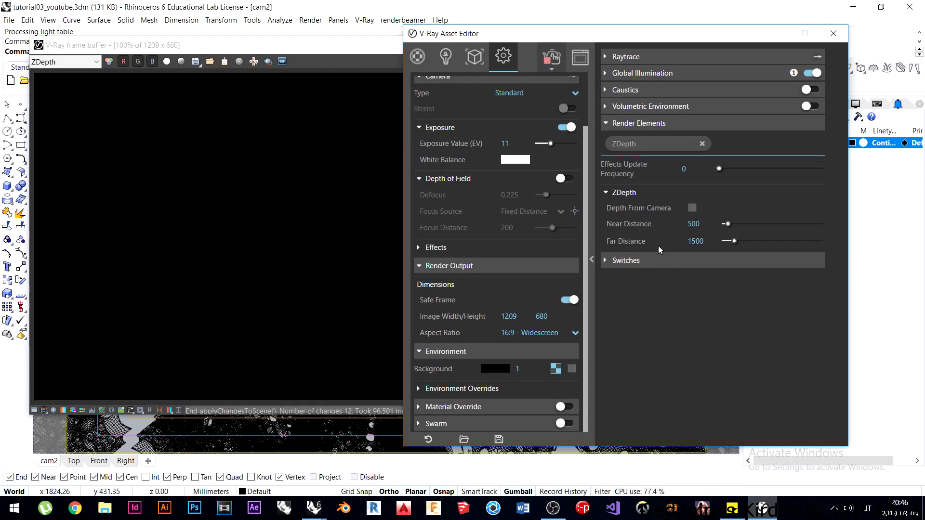
left_click(694, 224)
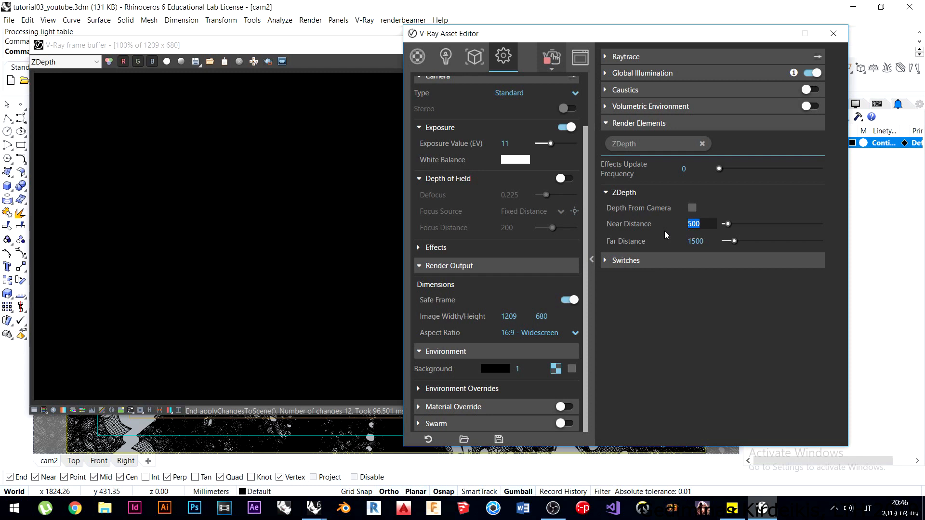
type("400")
key("Return")
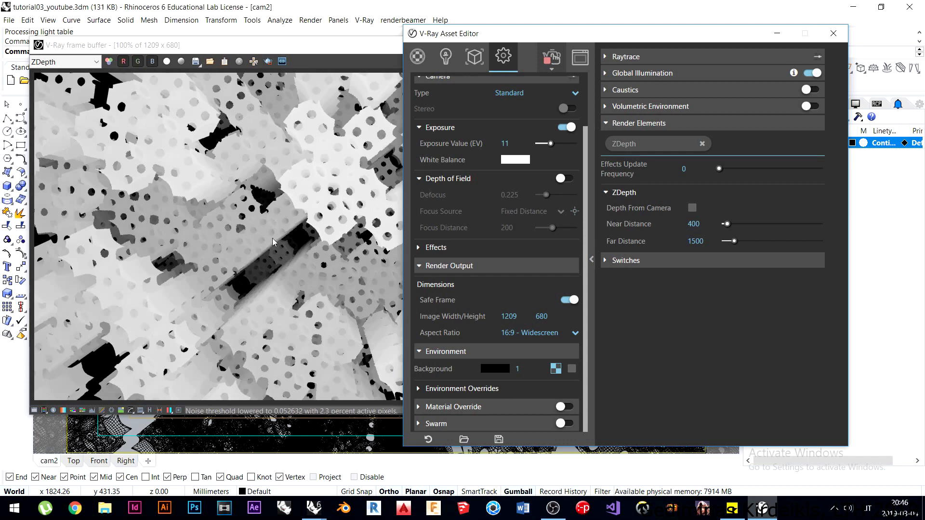
Stop the interactive render, and close the frame buffer after switching its channel to RGB color.
left_click_drag(493, 39, 561, 34)
left_click_drag(331, 48, 303, 48)
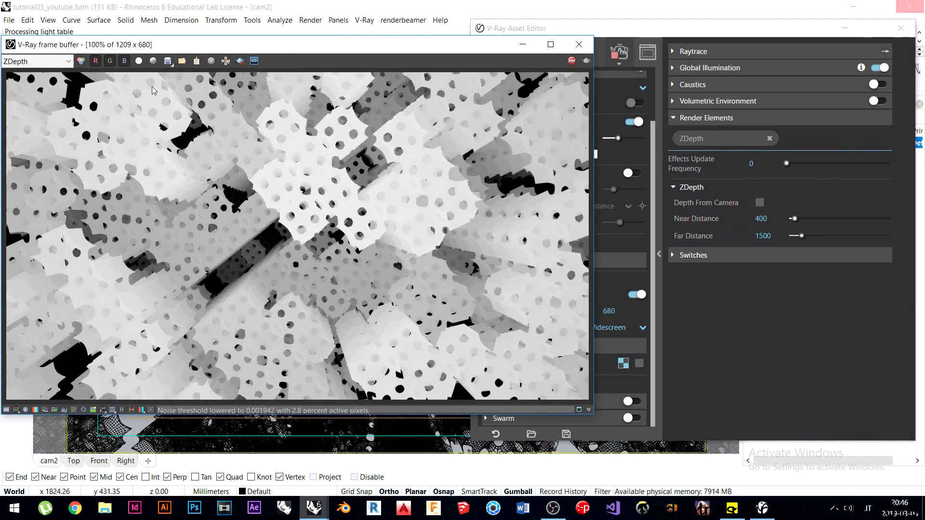
left_click(572, 61)
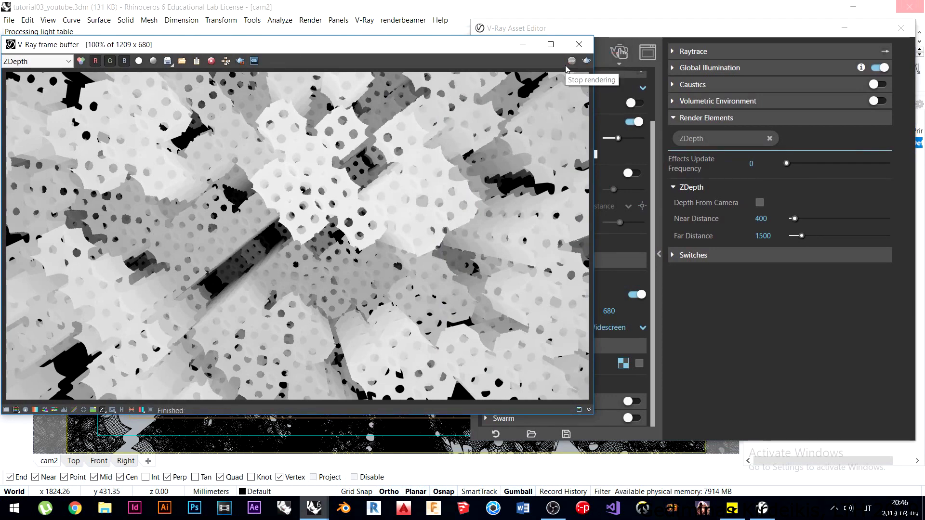
left_click_drag(307, 54, 362, 50)
left_click(91, 57)
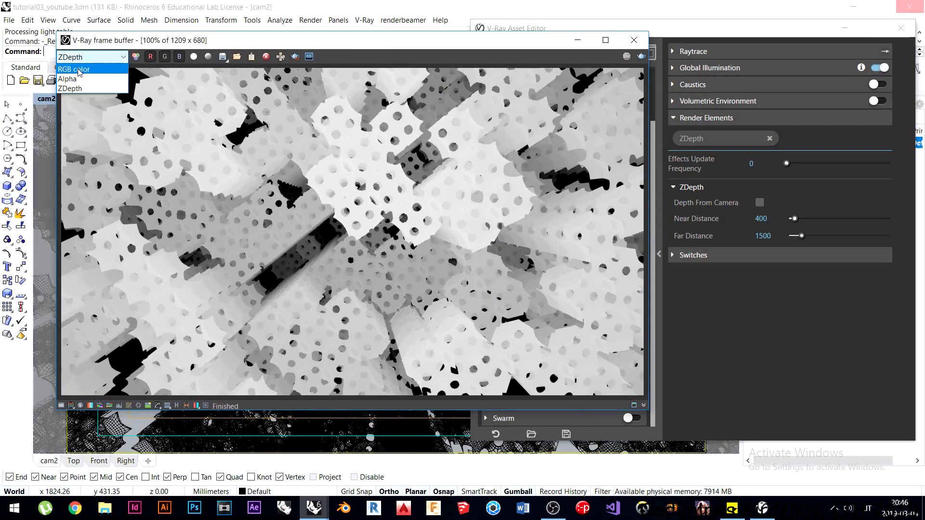
left_click(80, 64)
left_click(634, 40)
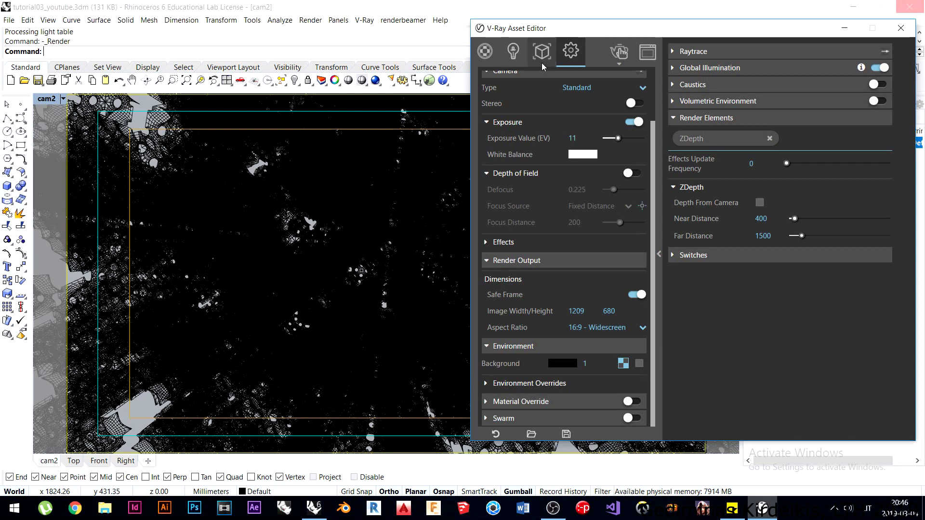
Check the V-Ray Rectangle Light and set the render output height to 720 at the 16:9 aspect ratio.
left_click(513, 51)
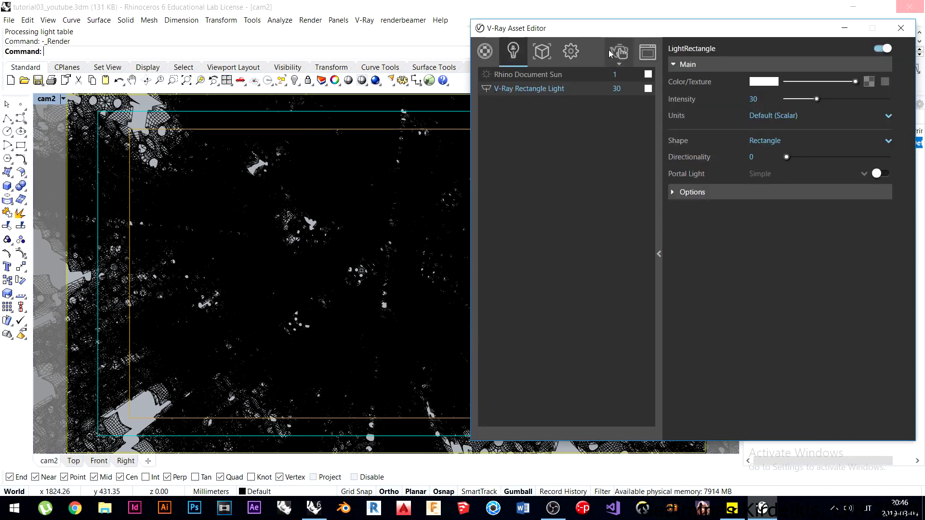
left_click(570, 51)
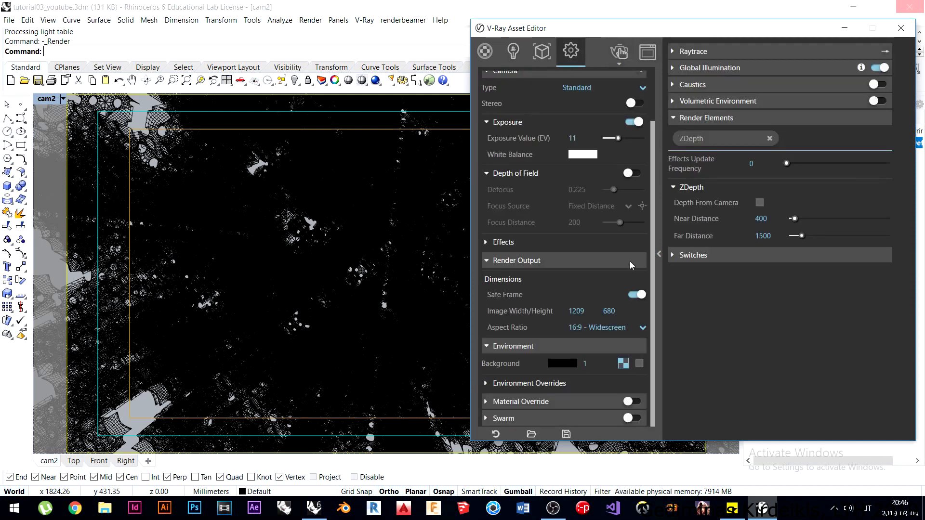
left_click(623, 309)
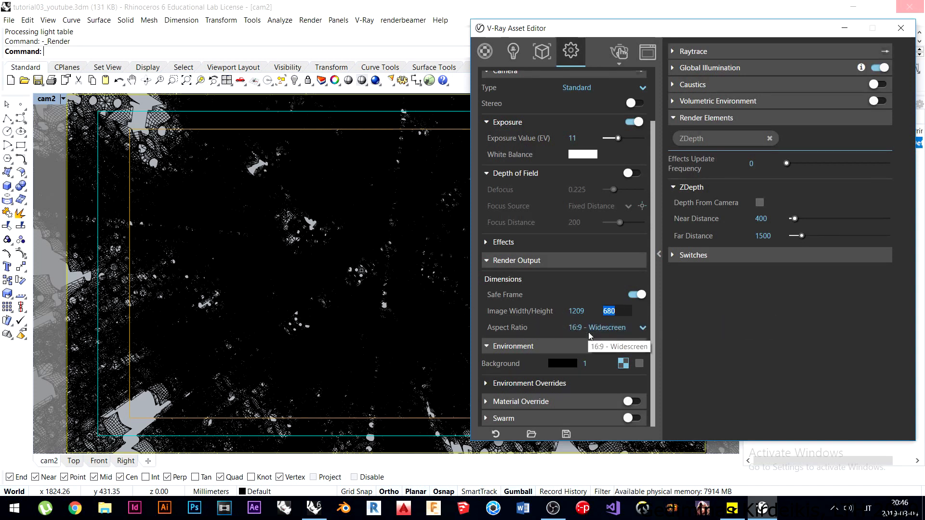
type("720")
key("Return")
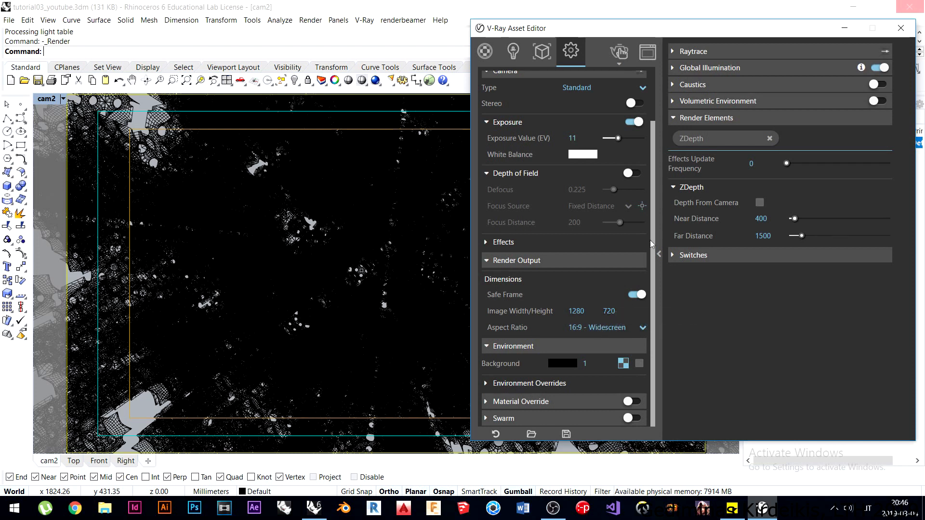
left_click_drag(622, 28, 525, 23)
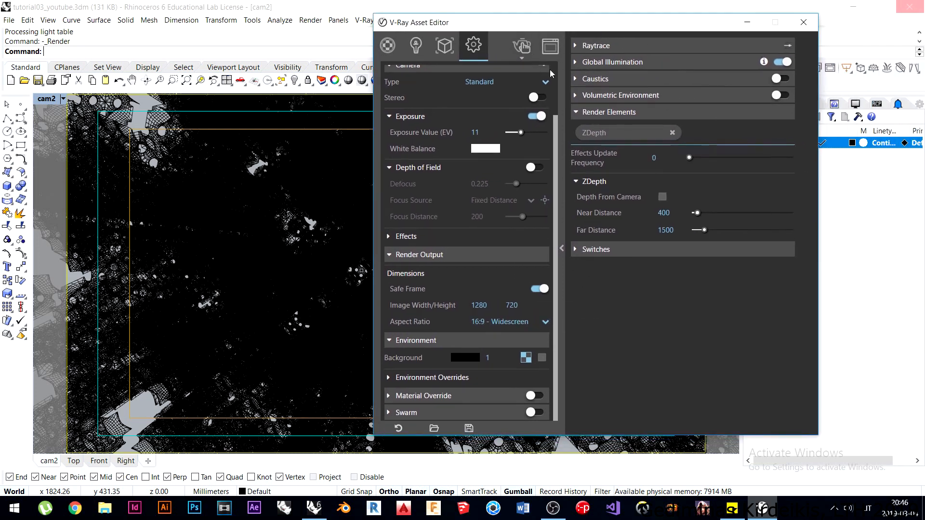
scroll(557, 167, "up", 3)
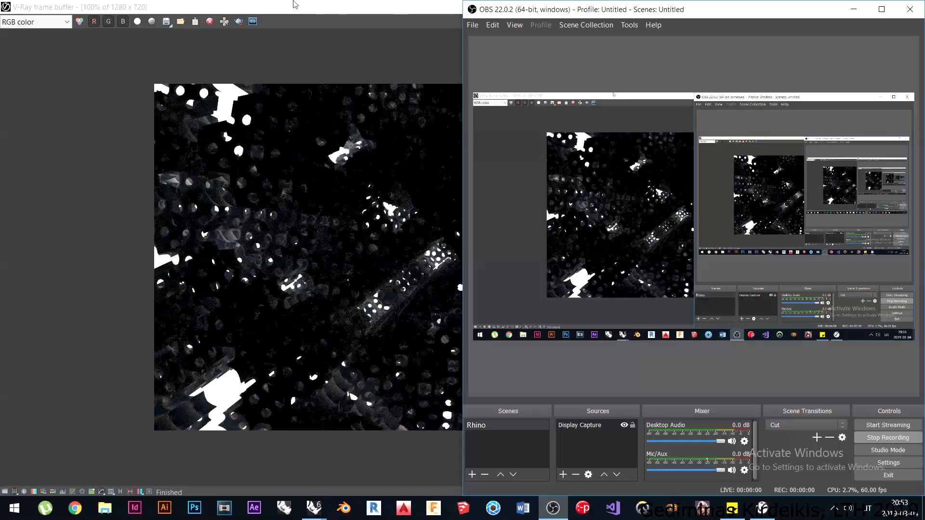
Inspect the noise and details of the finished RGB color render in the V-Ray frame buffer.
left_click(292, 9)
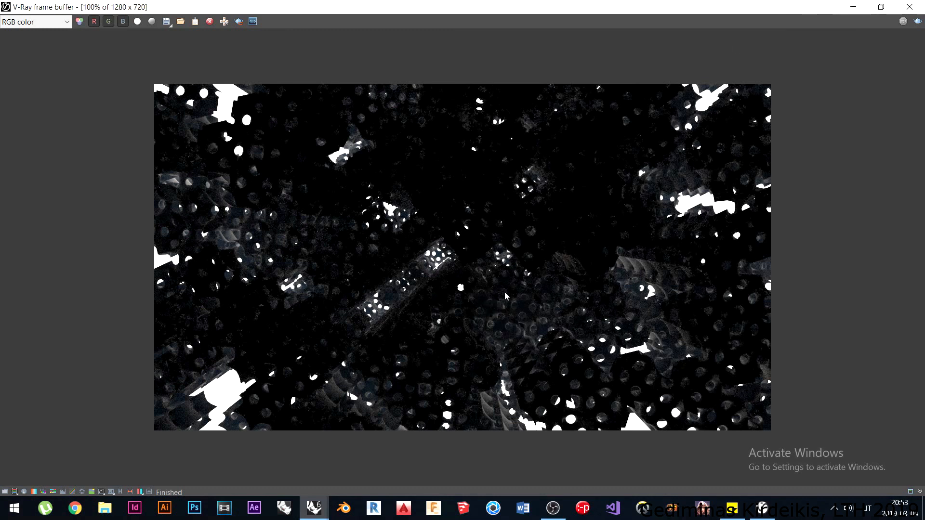
scroll(227, 241, "up", 1)
middle_click_drag(277, 203, 406, 228)
scroll(406, 226, "down", 1)
scroll(284, 206, "up", 1)
scroll(268, 296, "up", 1)
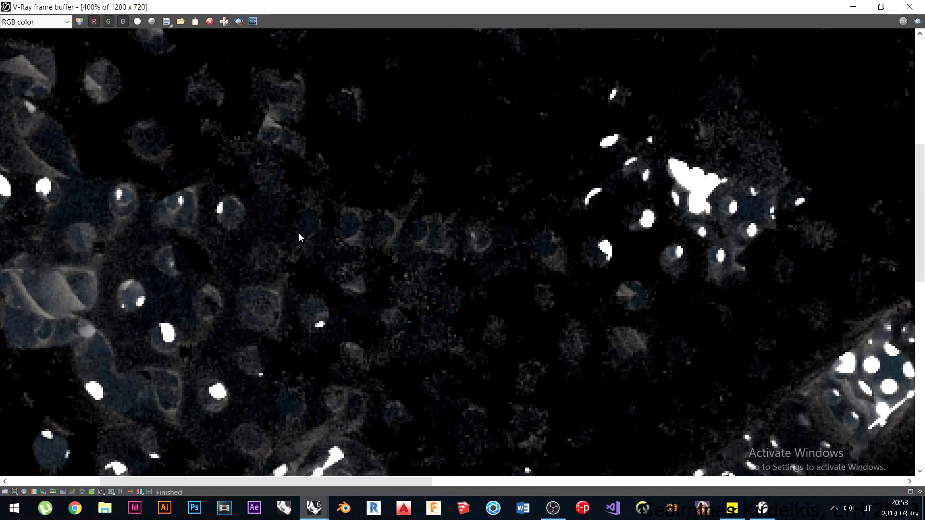
scroll(272, 238, "down", 3)
scroll(455, 259, "up", 1)
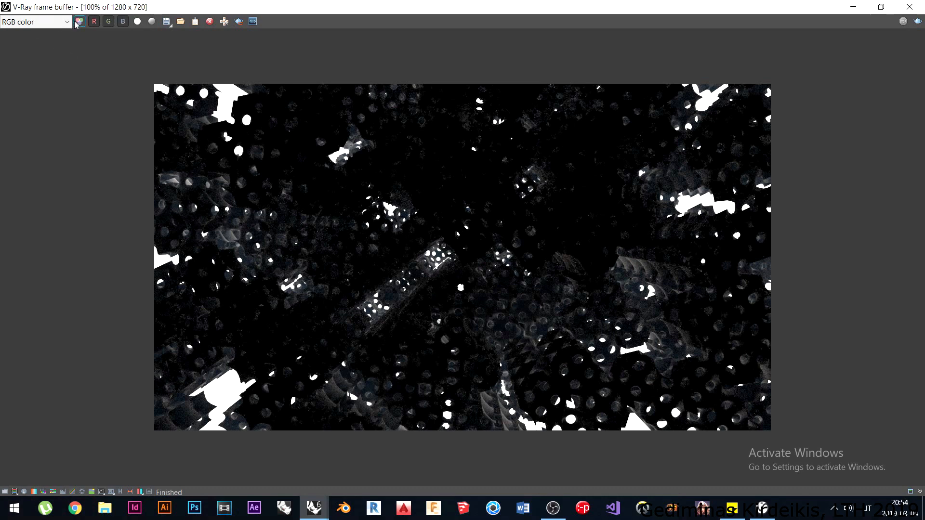
Save the RGB color render to the Desktop as a PNG named 001.
left_click(167, 25)
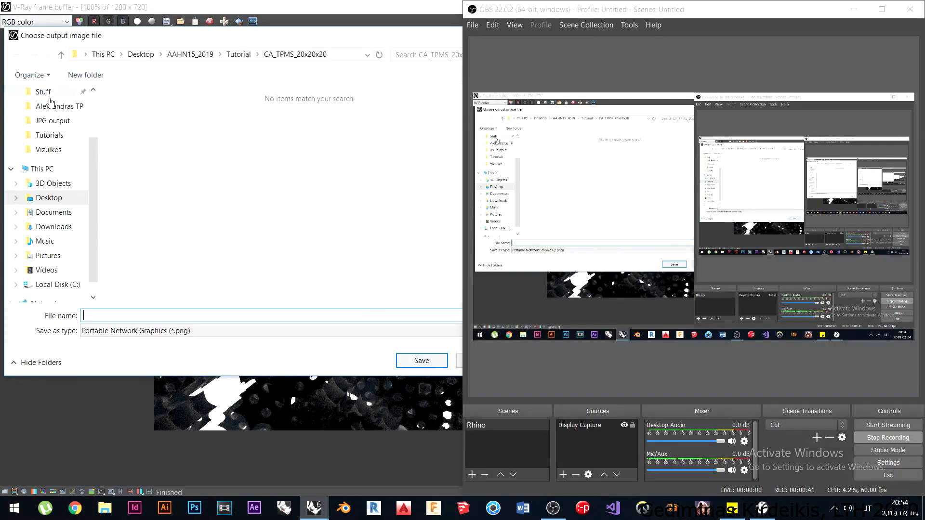
scroll(46, 104, "up", 2)
left_click(48, 116)
left_click(198, 315)
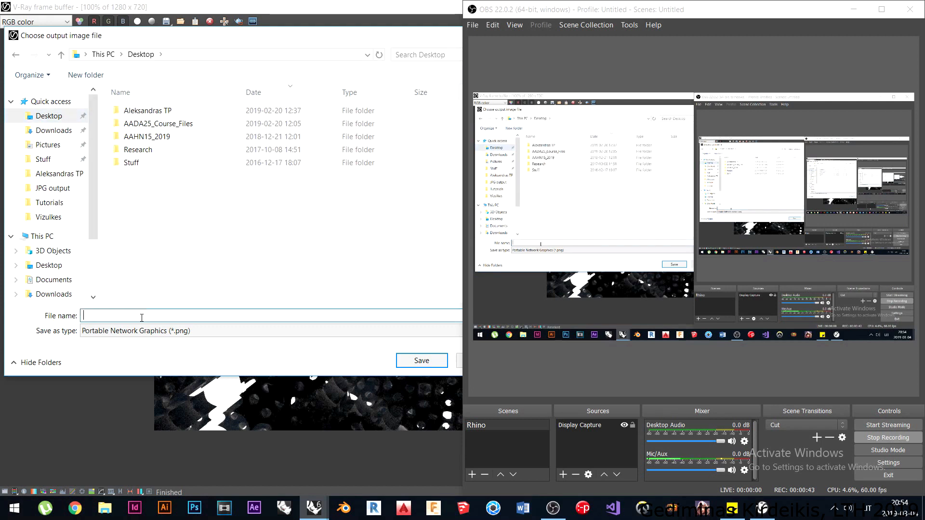
type("001")
left_click(415, 361)
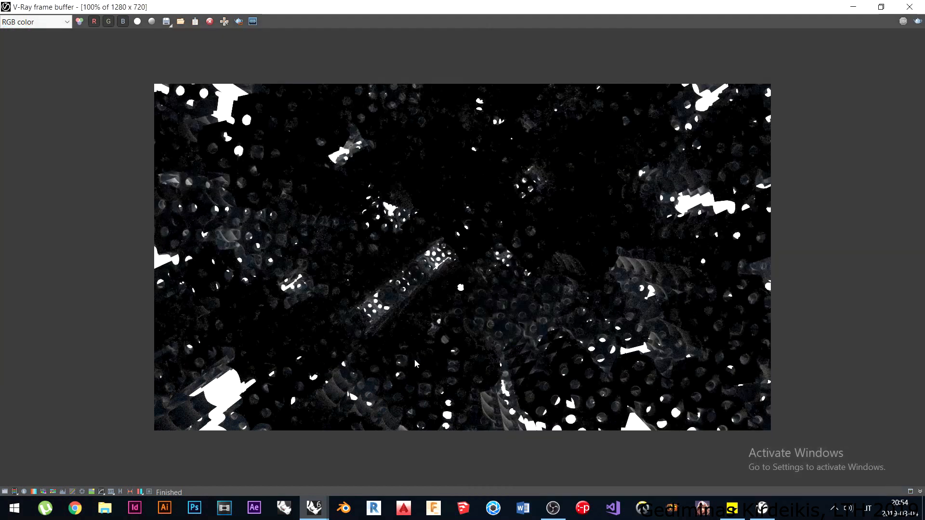
Display the ZDepth channel and save it to the Desktop as a PNG named 001_zdepth.
left_click(57, 22)
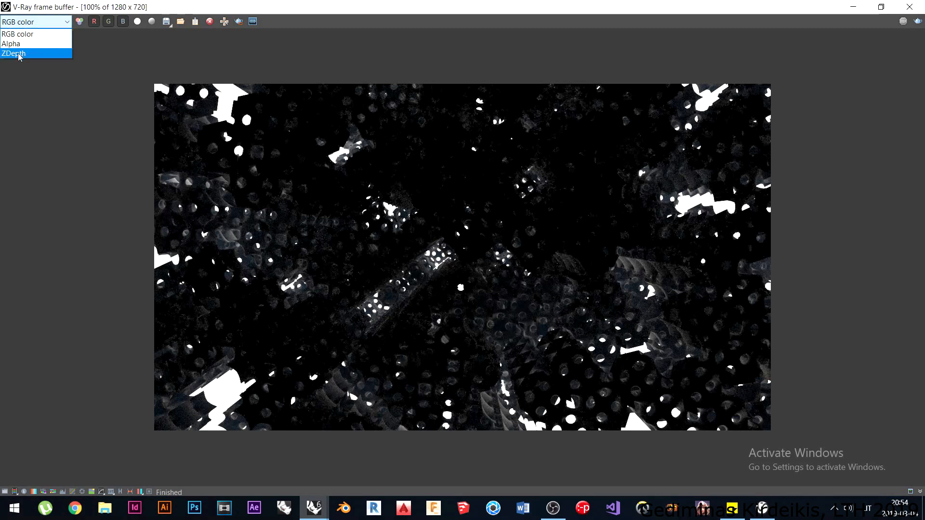
left_click(19, 53)
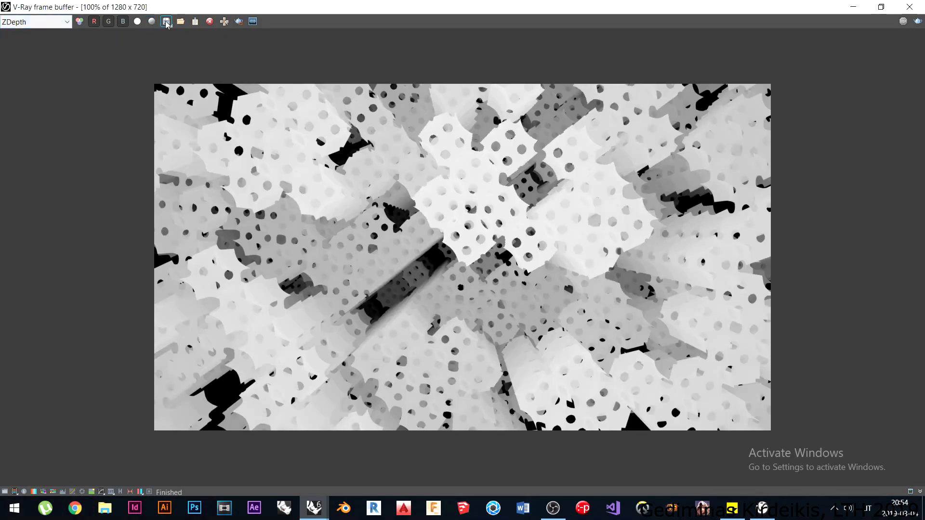
left_click(166, 21)
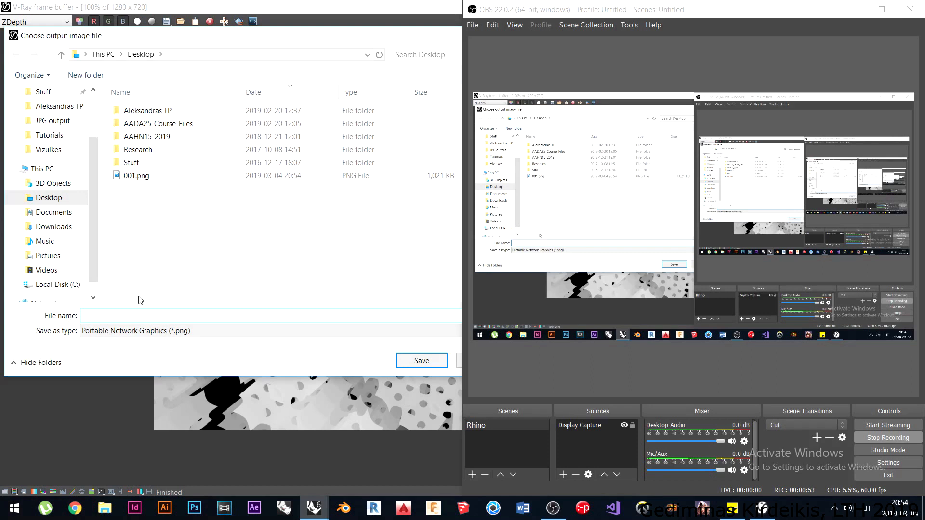
type("001_")
key("BackSpace")
left_click(422, 363)
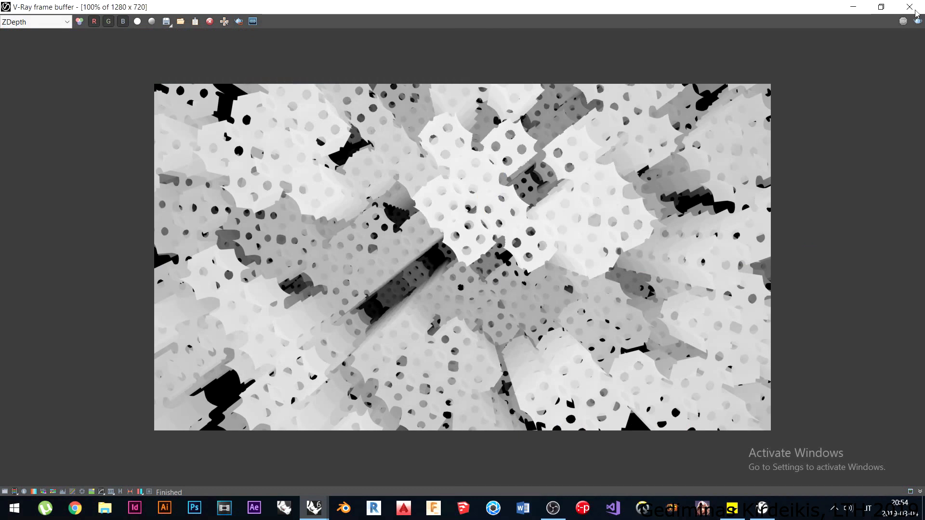
Switch to Photoshop, open 001_zdepth.ZDepth.png and 001.png from the Desktop, and bring the ZDepth image to the front.
key("alt+Tab")
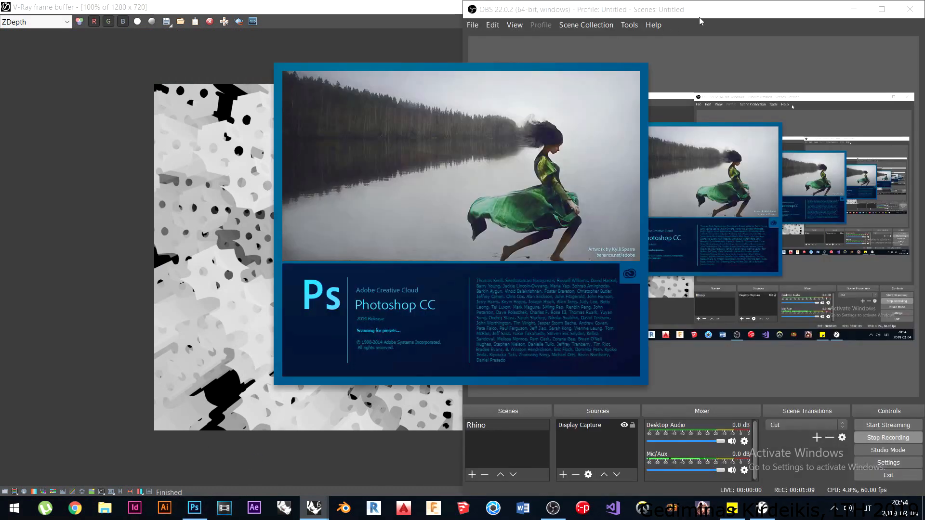
left_click(863, 10)
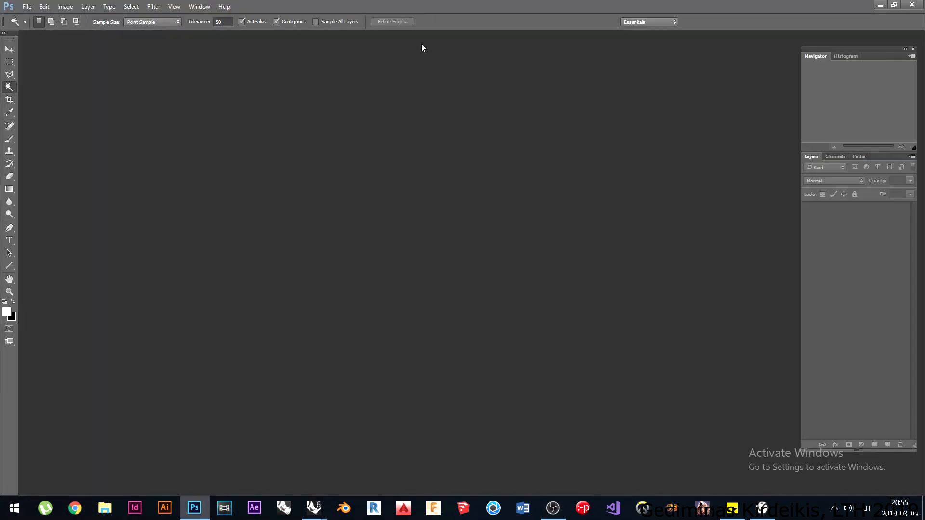
left_click(26, 8)
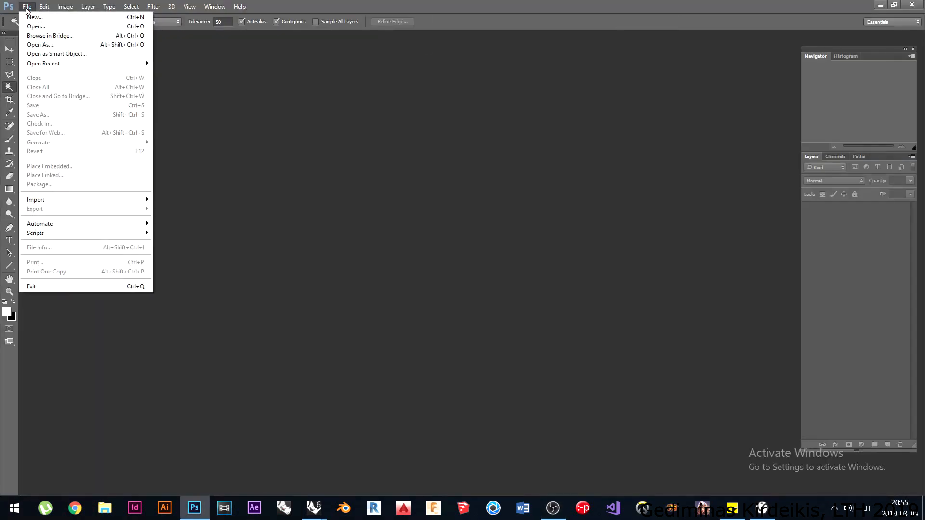
left_click(54, 28)
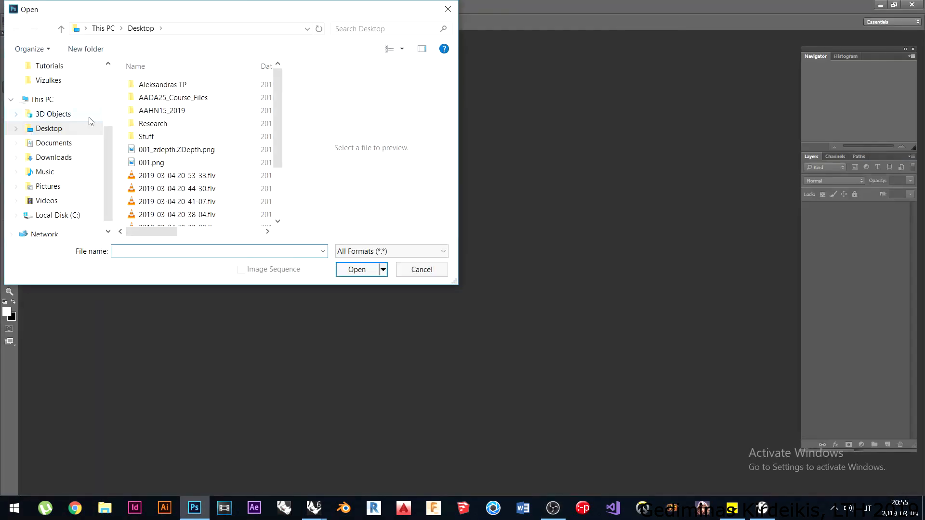
scroll(58, 97, "up", 1)
left_click(171, 149)
left_click(166, 163, "ctrl")
left_click(357, 269)
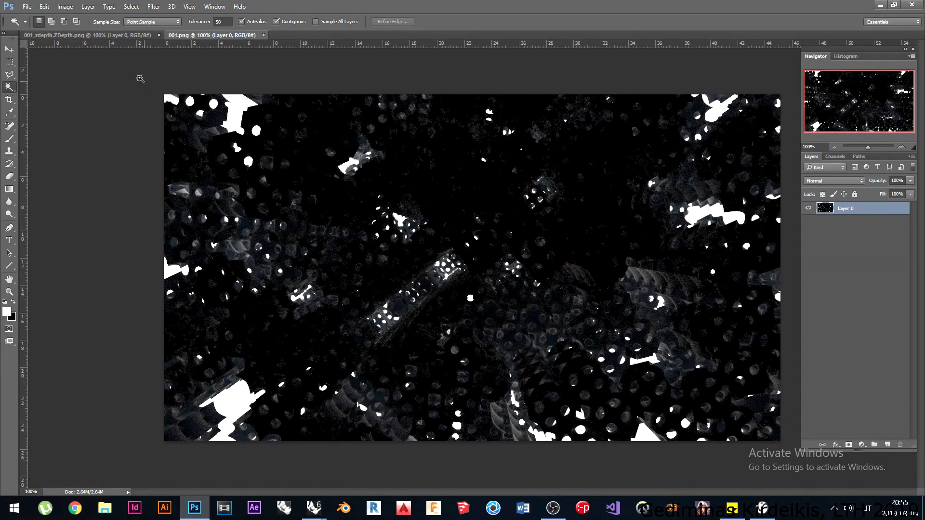
left_click(87, 35)
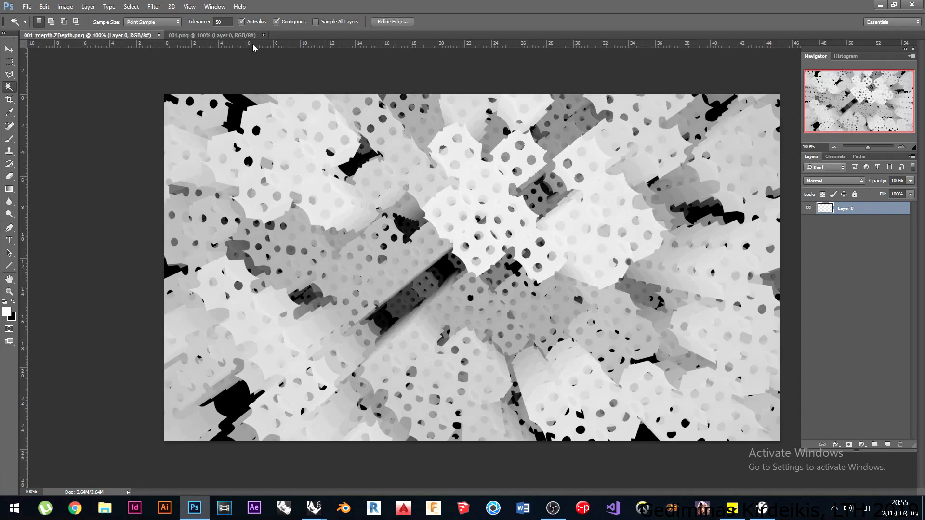
Move the ZDepth image into 001.png as a new layer above the RGB render.
key("Delete")
left_click(212, 35)
key("ctrl+v")
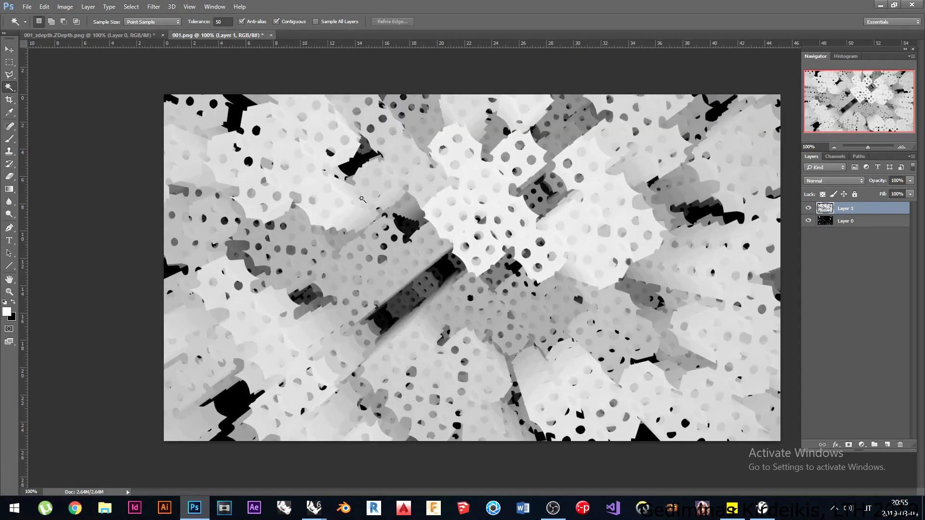
Compare the ZDepth layer with the render beneath it by toggling their visibility, leaving only the render layer visible.
left_click(809, 213)
left_click(809, 221)
left_click(808, 220)
left_click(810, 208)
left_click(809, 208)
left_click(810, 208)
left_click(808, 208)
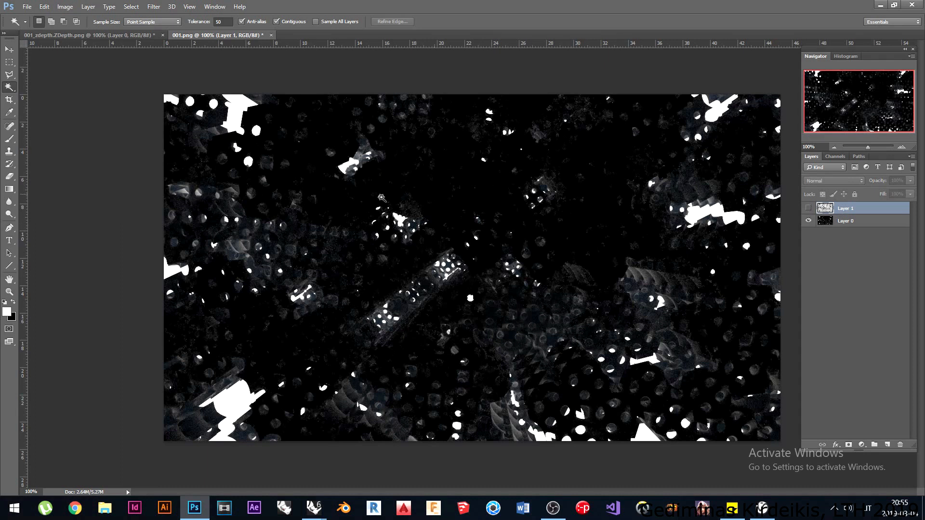
Brighten the render on Layer 0 with Levels by lowering the white input level to 143.
left_click(833, 224)
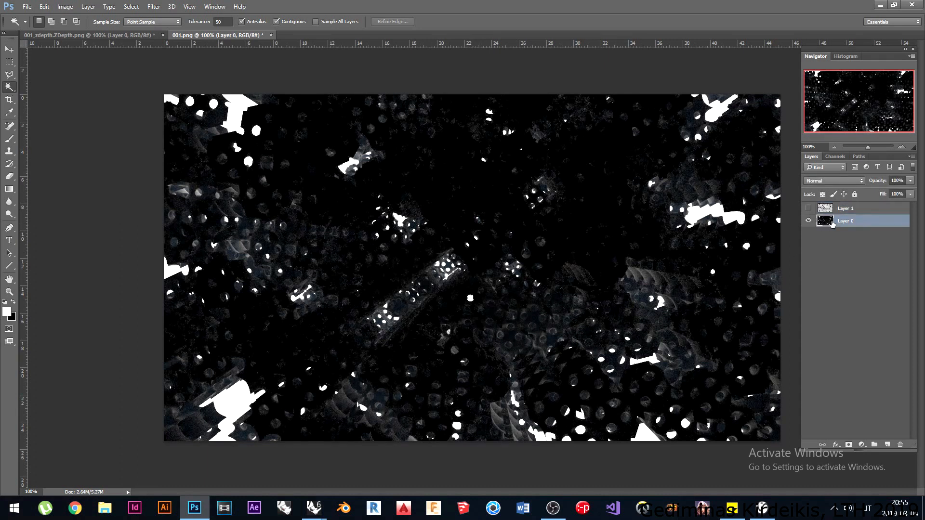
key("ctrl+l")
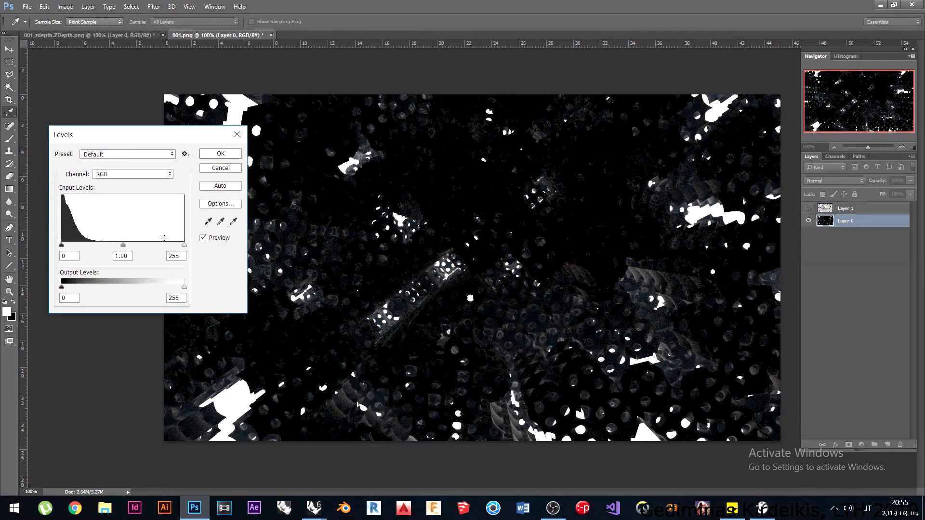
left_click_drag(186, 248, 95, 246)
left_click(221, 153)
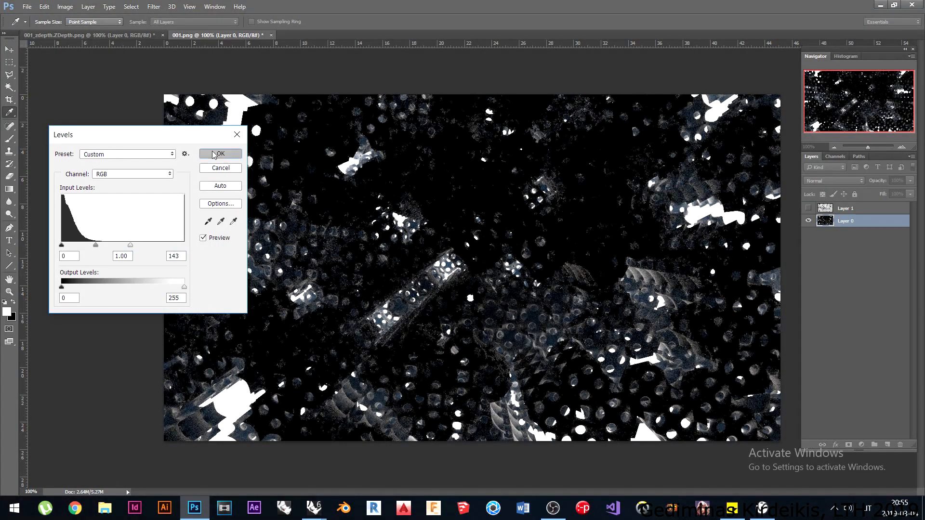
key("w")
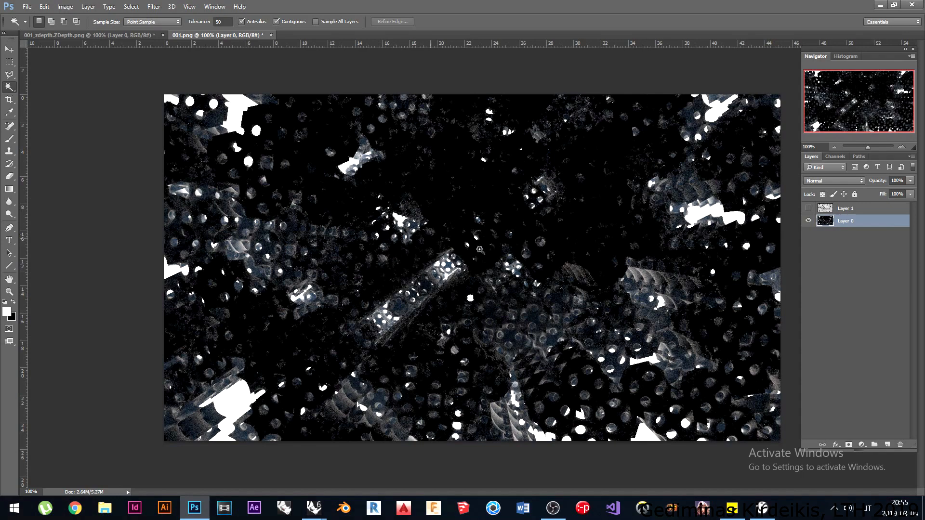
Examine the brightened render's grain up close and compare it with the ZDepth layer.
left_click(901, 147)
left_click_drag(868, 107, 840, 106)
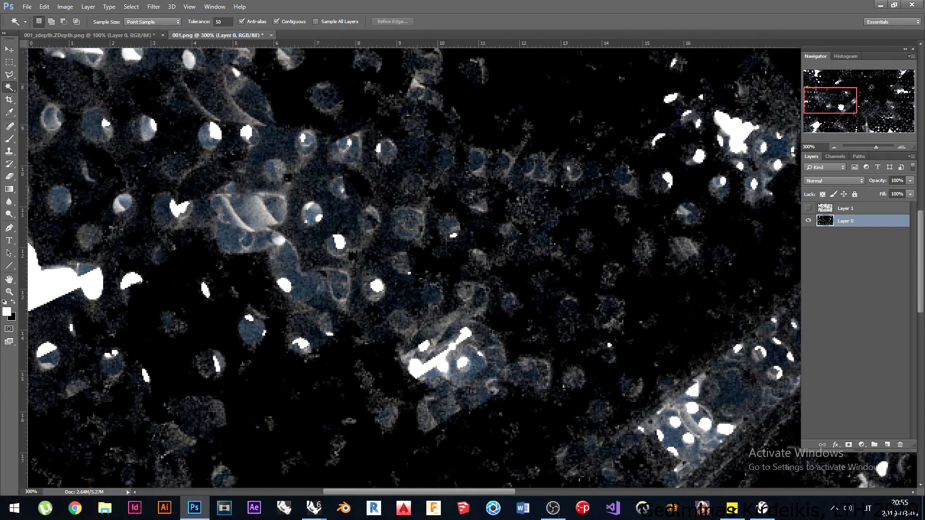
left_click(832, 148)
left_click(834, 147)
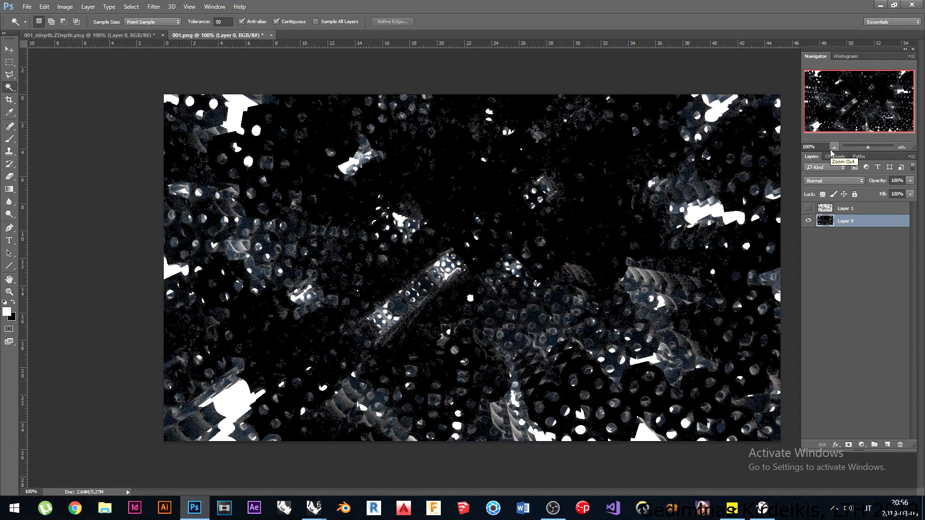
left_click(808, 208)
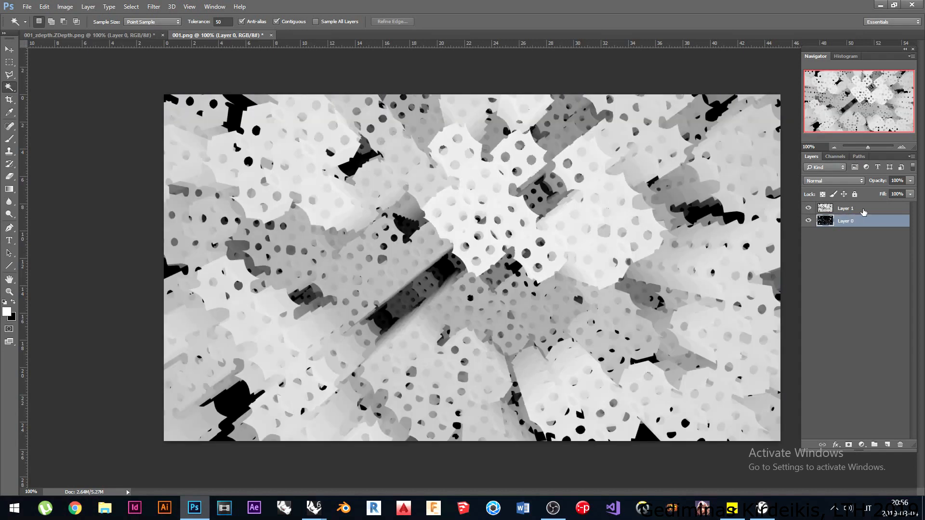
left_click(809, 208)
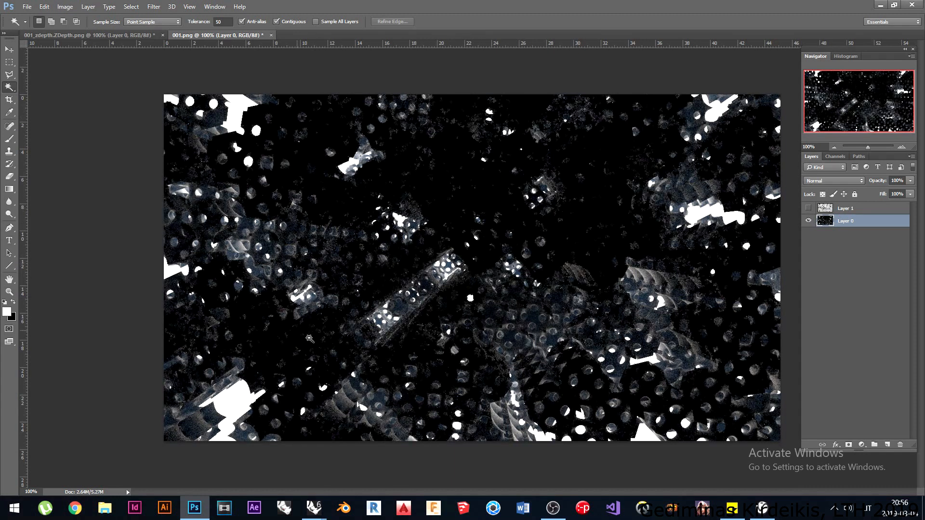
Add a new layer above the render and fill it with the Clouds render filter.
left_click(887, 445)
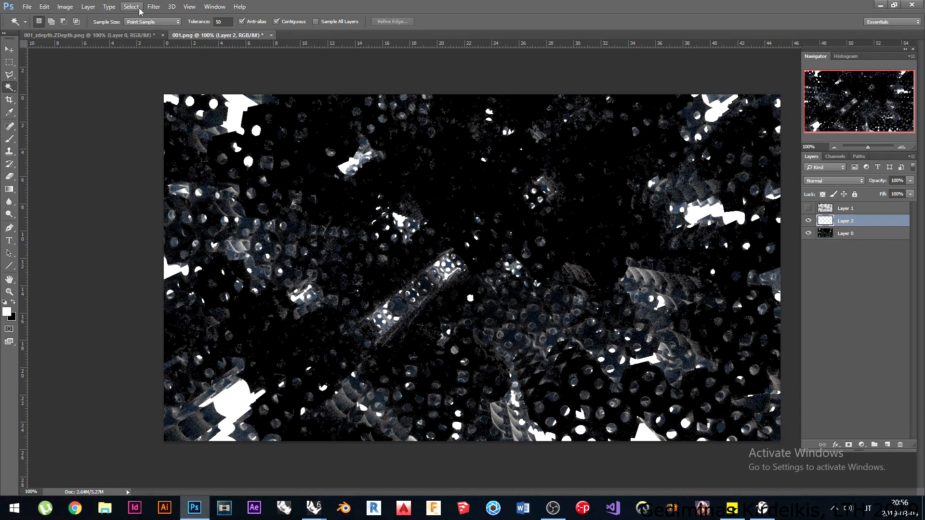
left_click(154, 7)
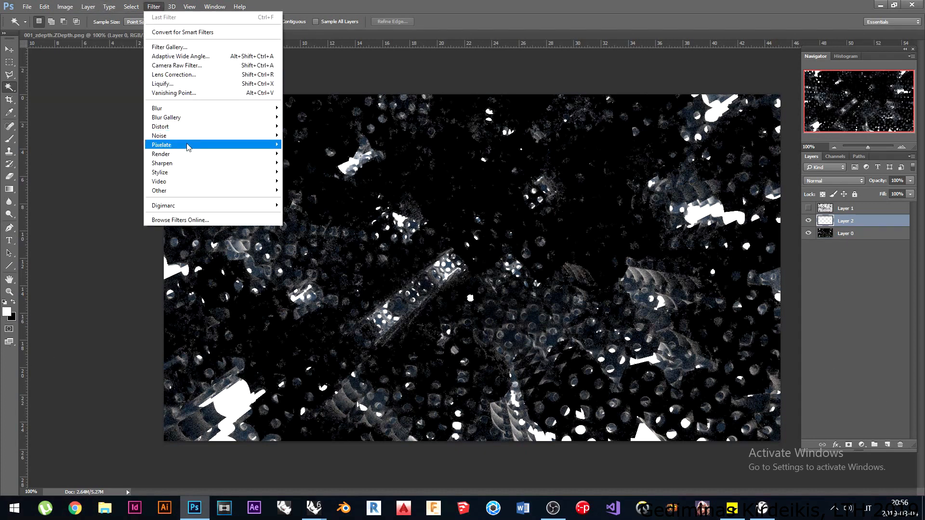
mouse_move(196, 155)
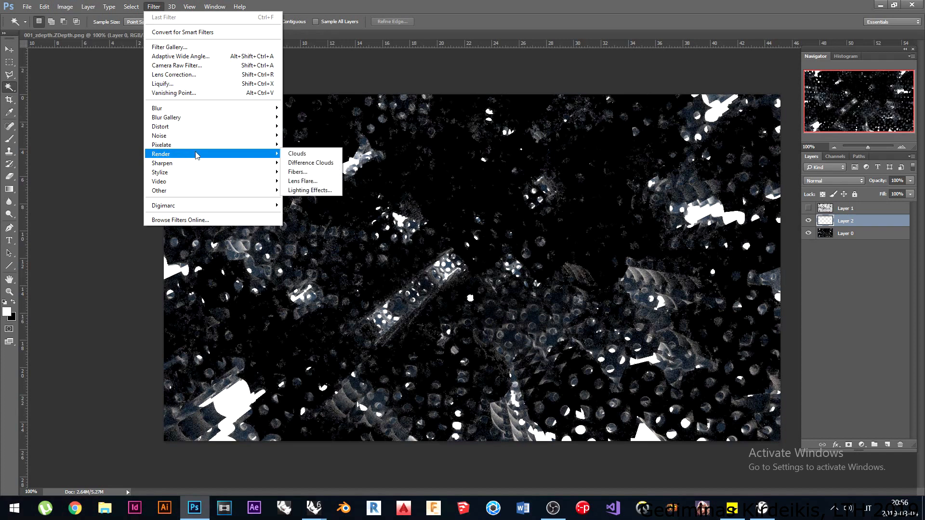
left_click(310, 152)
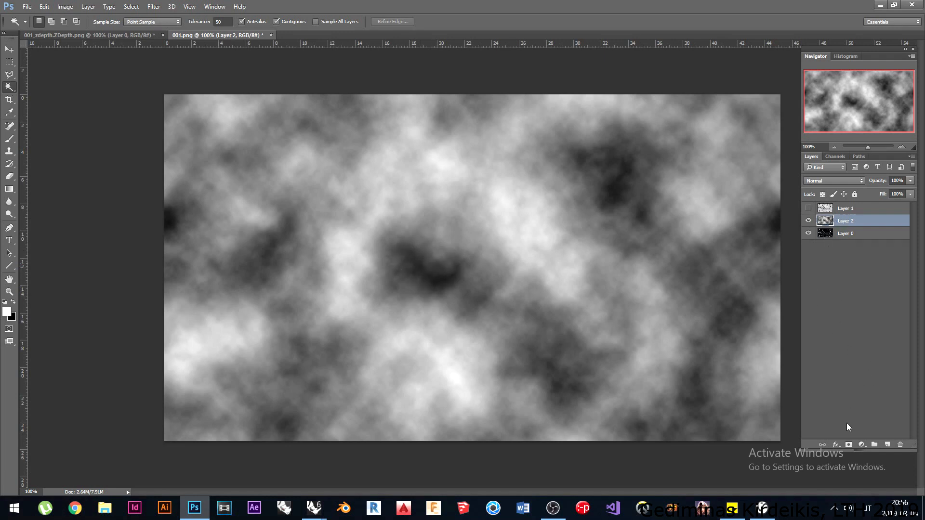
Add a layer mask to the clouds layer and copy the entire clouds image.
left_click(850, 445)
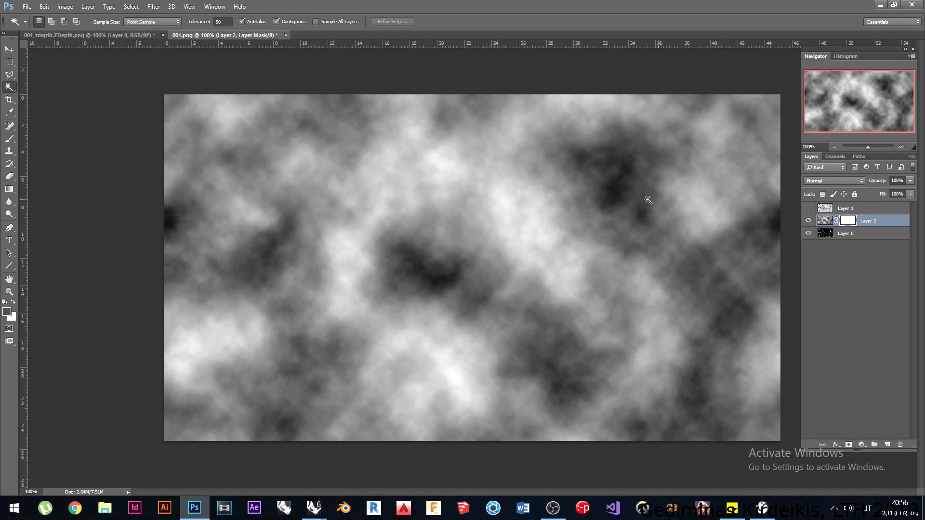
left_click(823, 221)
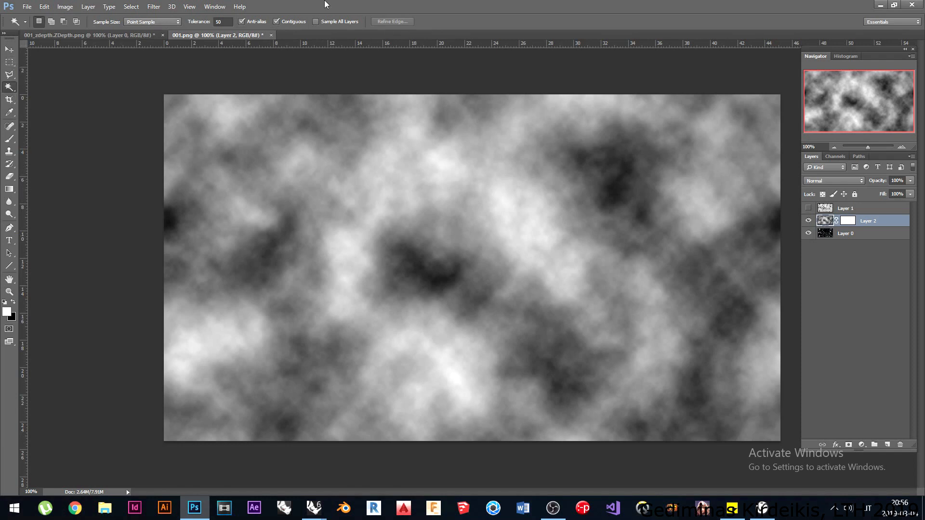
key("ctrl+a")
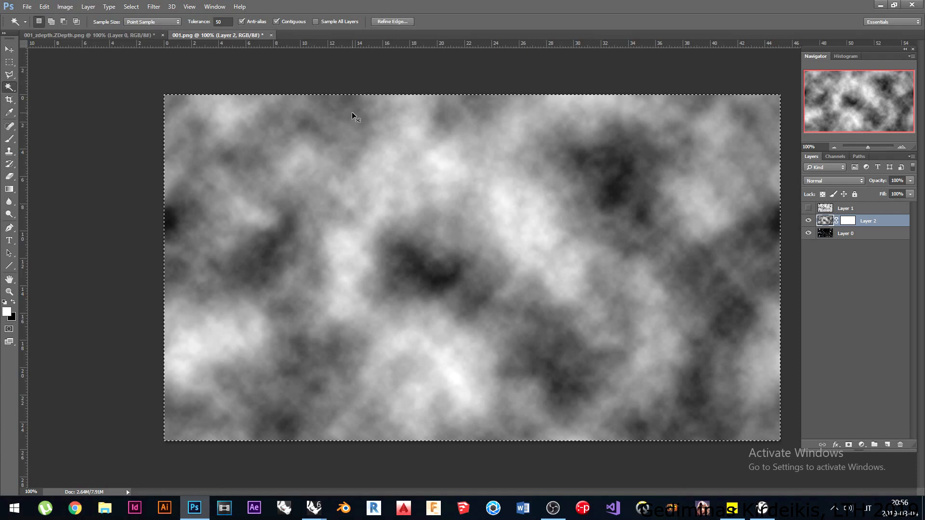
key("ctrl+d")
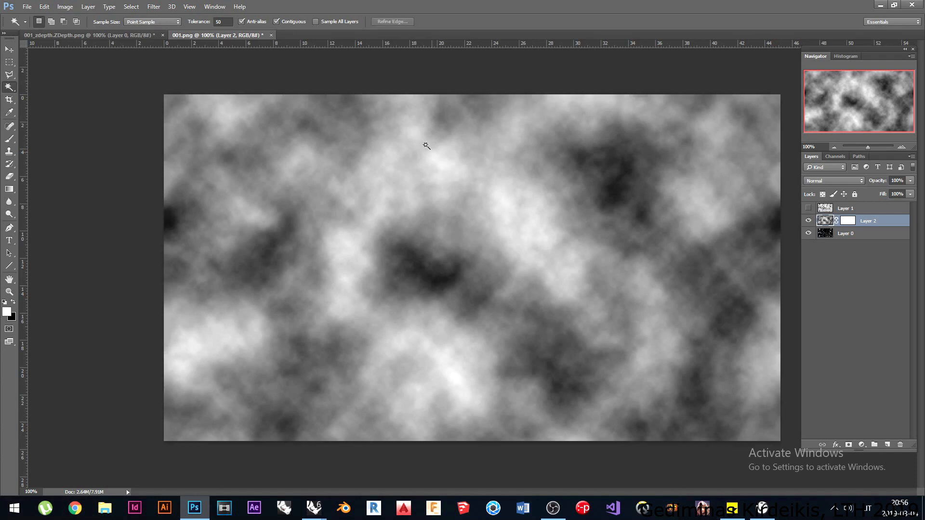
Paste the copied clouds into the Layer 2 mask channel, hide the red mask overlay and deselect.
left_click(845, 221)
left_click(835, 156)
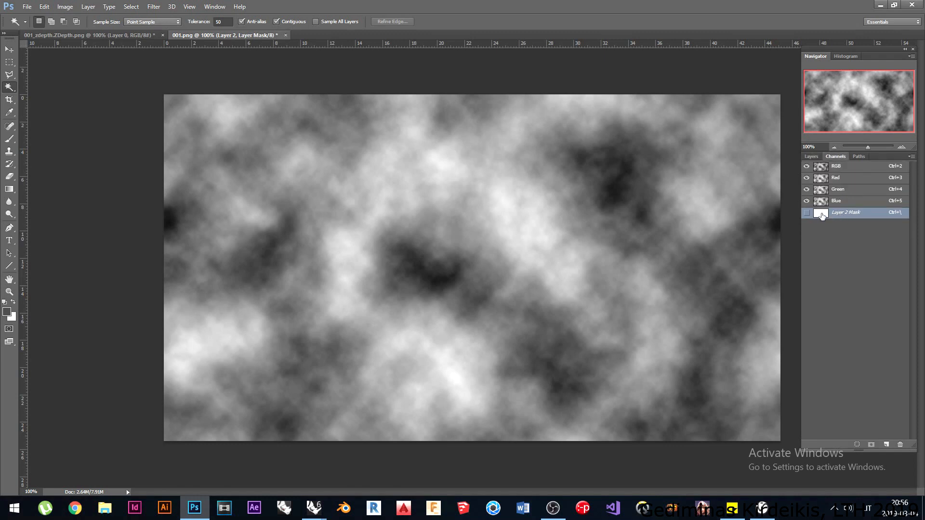
key("ctrl+v")
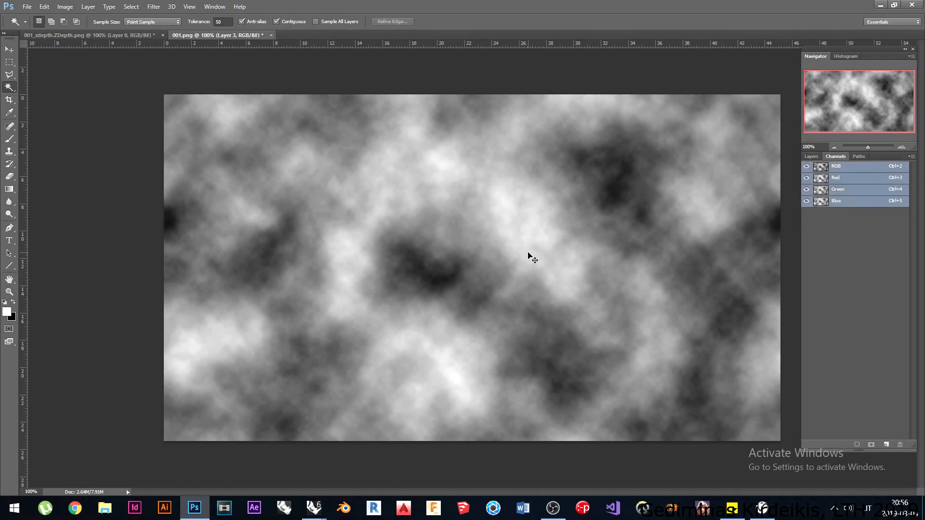
key("ctrl+z")
left_click(807, 212)
key("ctrl+v")
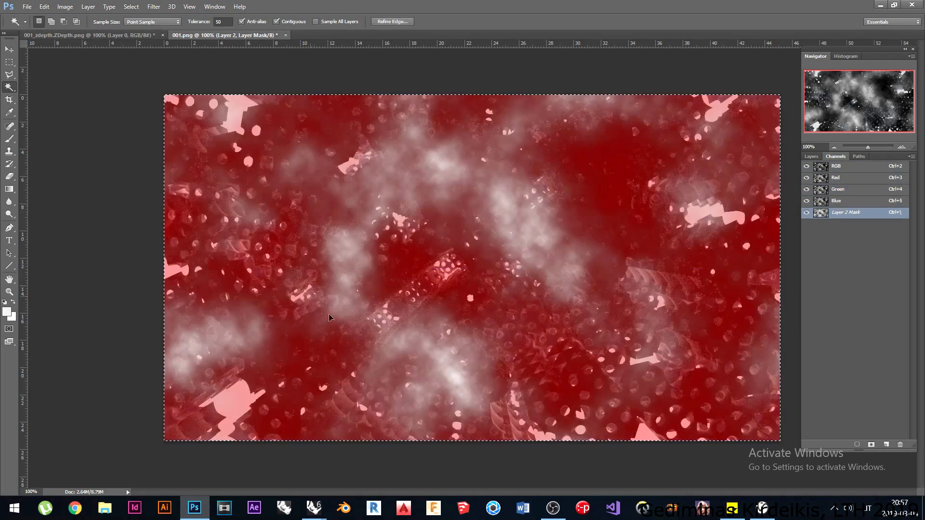
left_click(806, 212)
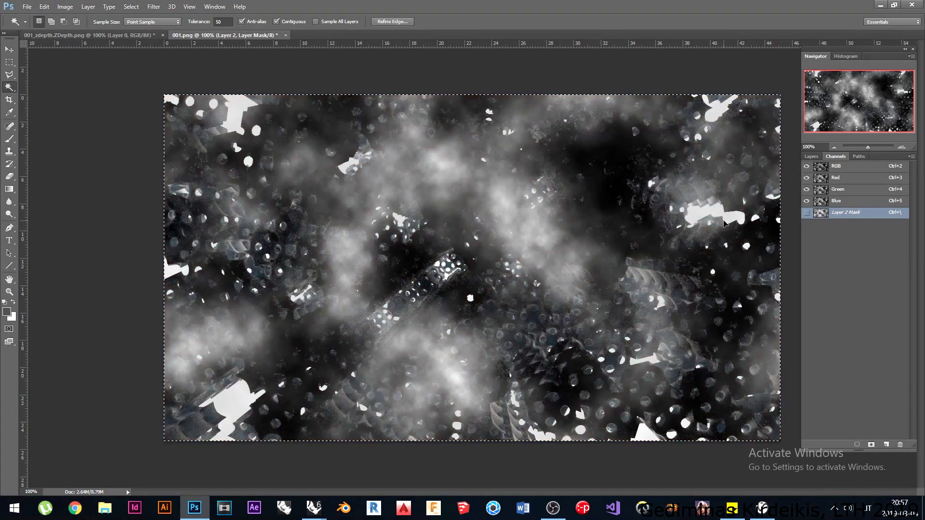
key("ctrl+d")
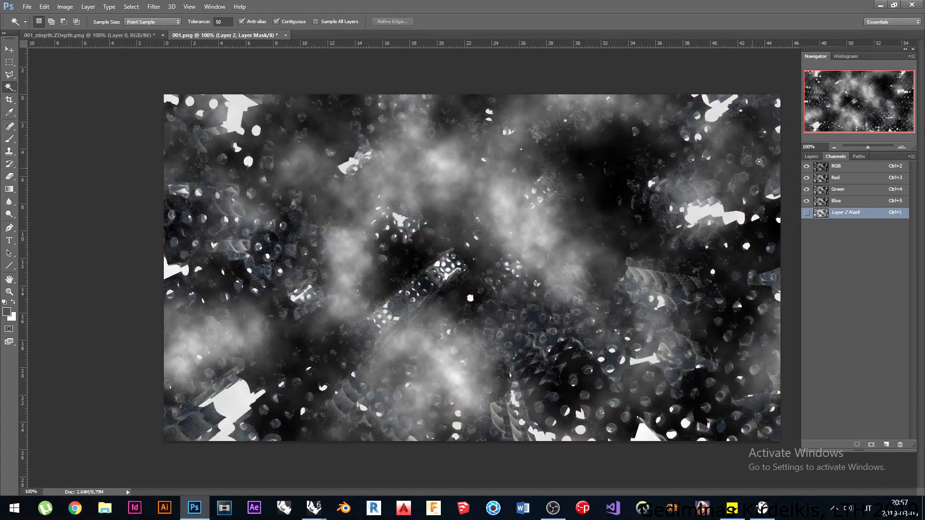
Compare the image with and without the masked clouds layer, and check it against the ZDepth layer.
left_click(812, 157)
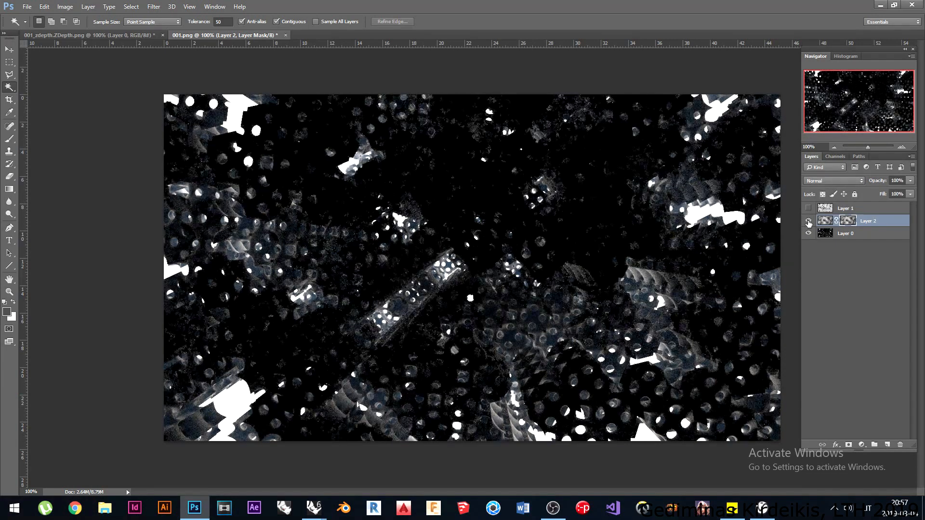
left_click(807, 221)
left_click(807, 221)
left_click(808, 222)
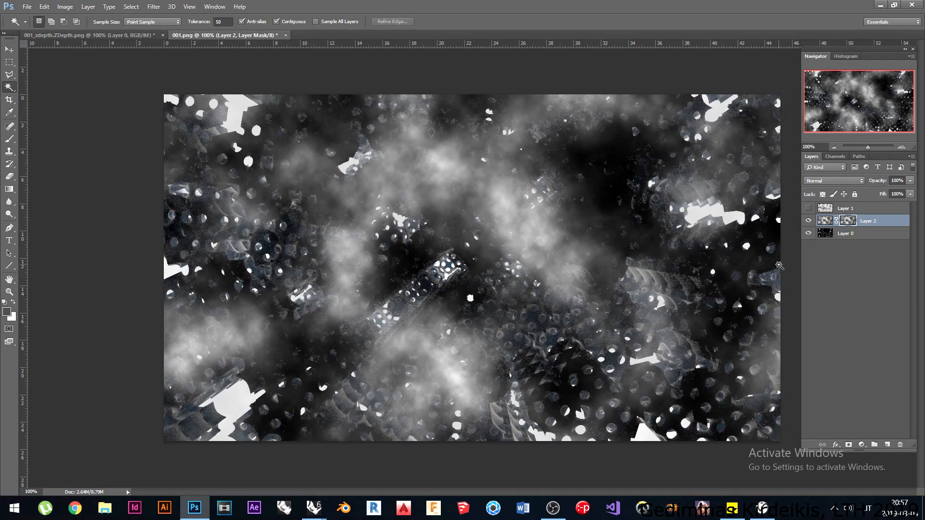
left_click(809, 208)
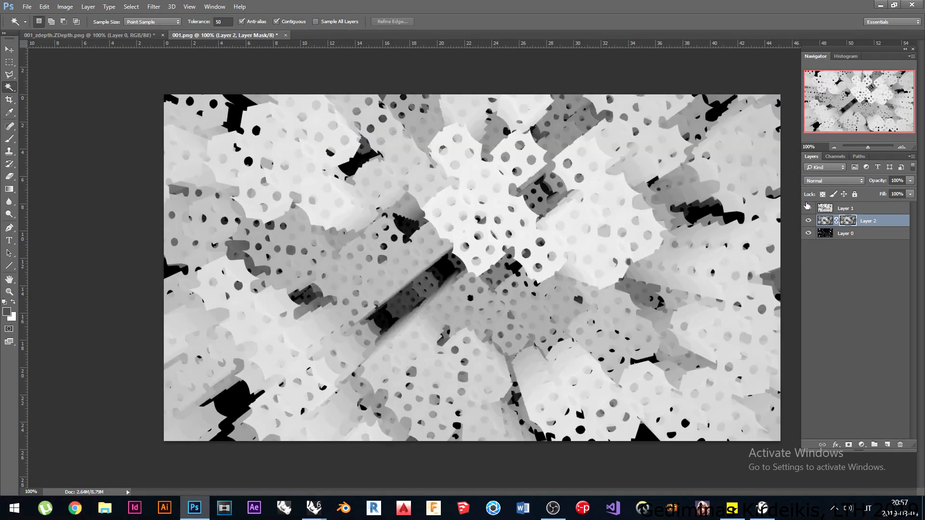
left_click(809, 208)
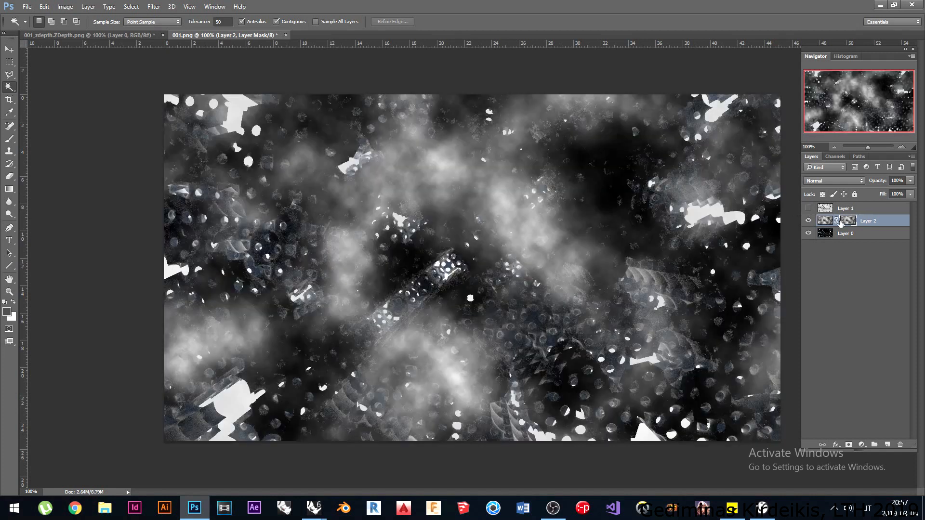
Place the masked clouds layer in a new group and add a layer mask to the group.
left_click(825, 221)
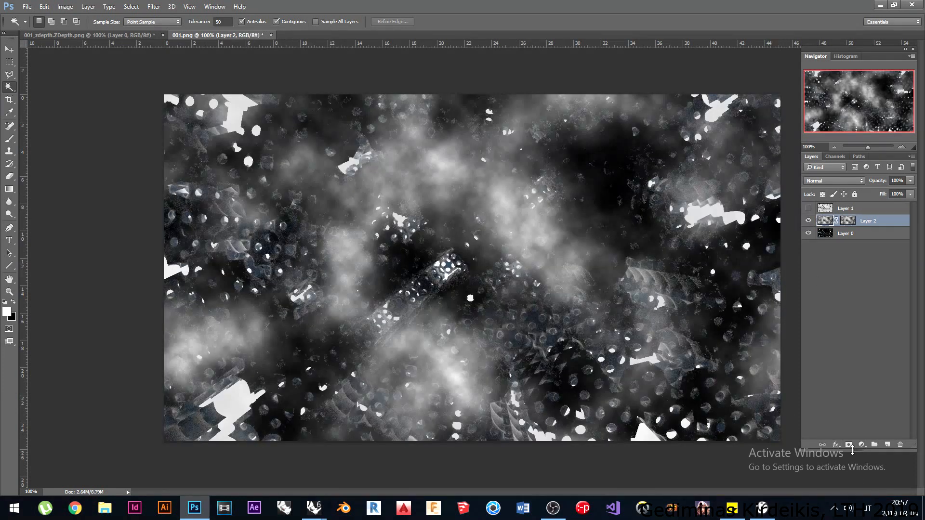
left_click(875, 445)
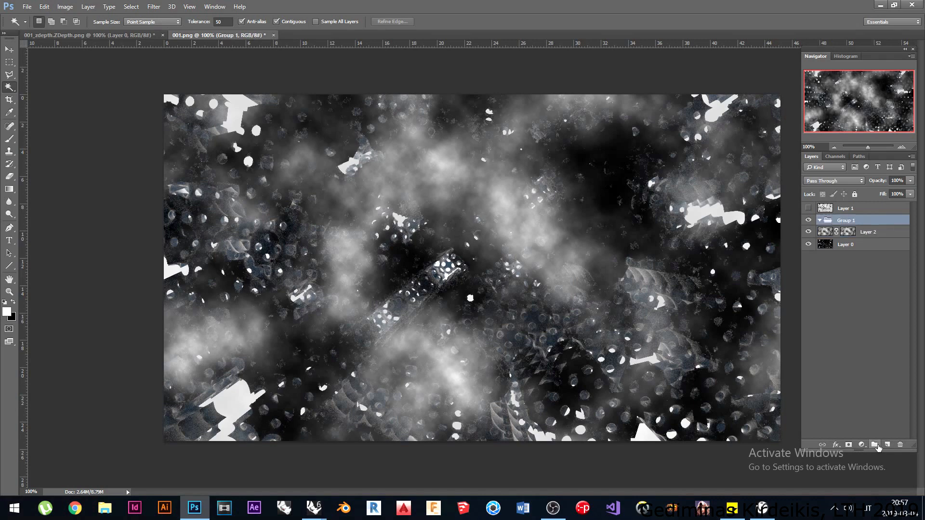
left_click_drag(826, 236, 836, 226)
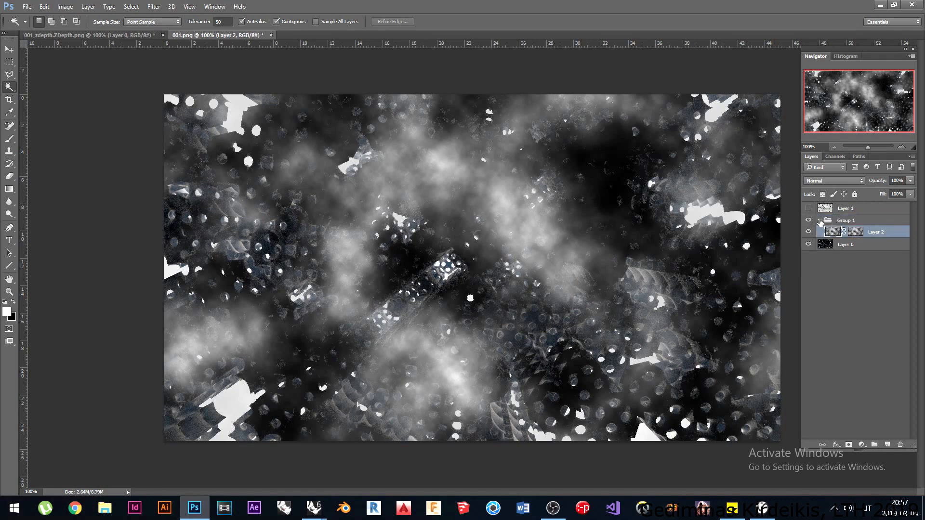
left_click(820, 221)
left_click(820, 221)
left_click(820, 221)
left_click(820, 221)
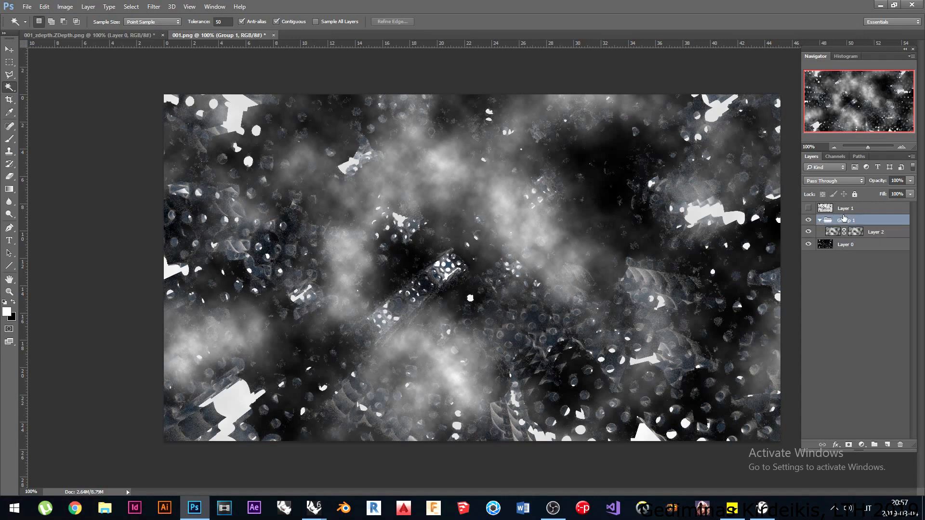
left_click(849, 444)
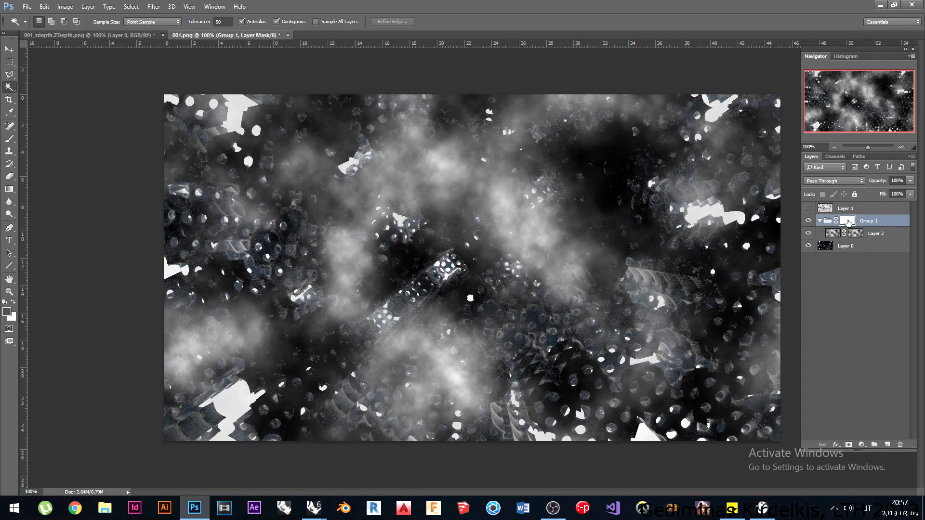
Copy the entire ZDepth image from Layer 1, hide that layer again and deselect.
left_click(808, 207)
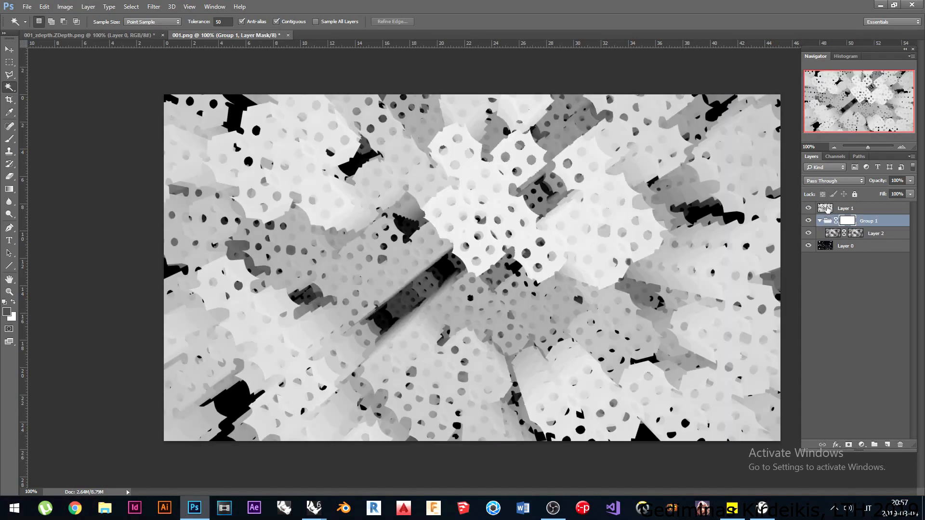
left_click(834, 210)
key("ctrl+a")
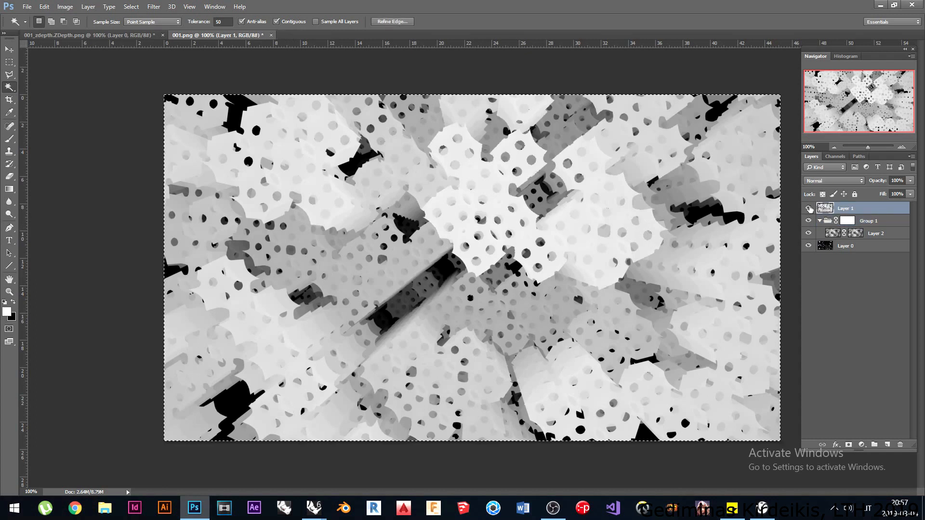
left_click(809, 208)
key("ctrl+d")
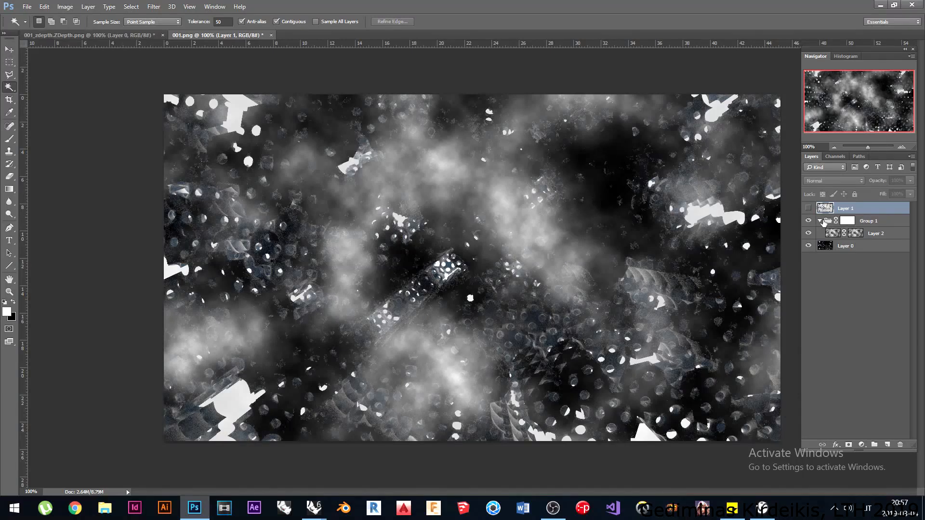
Paste the copied ZDepth image into the Group 1 mask channel, hide the red mask overlay and deselect.
left_click(848, 222)
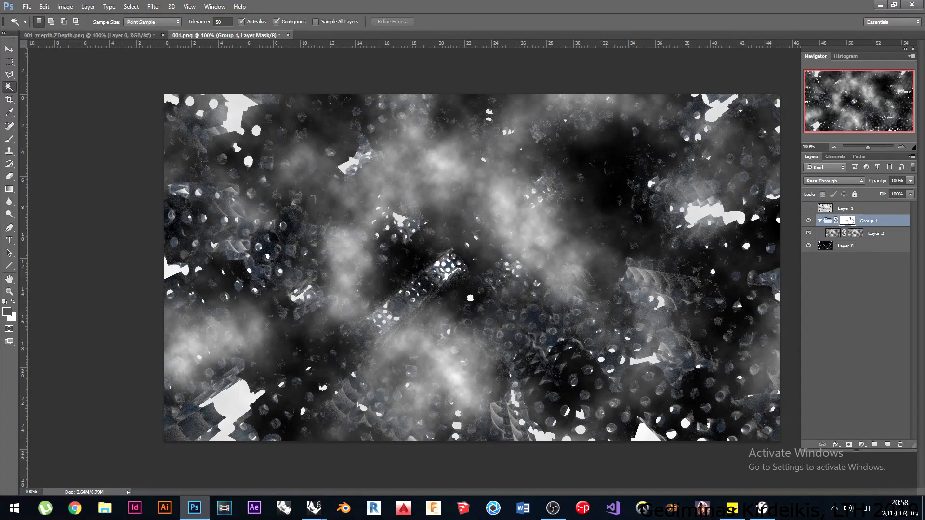
left_click(836, 157)
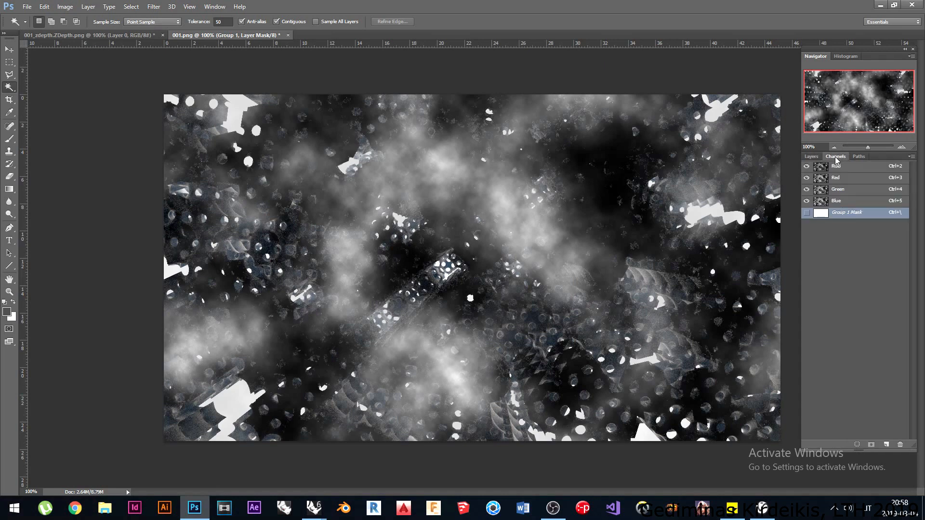
left_click(807, 212)
key("ctrl+v")
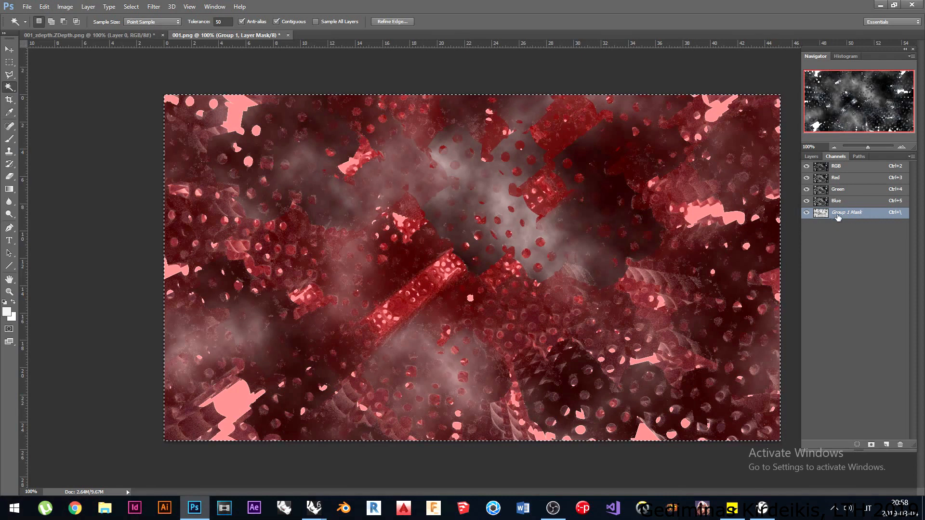
left_click(807, 212)
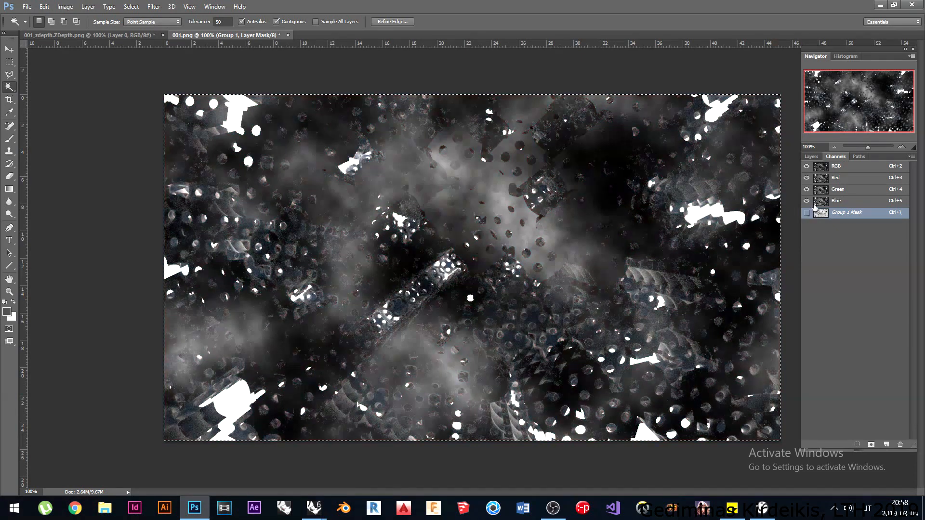
left_click(811, 156)
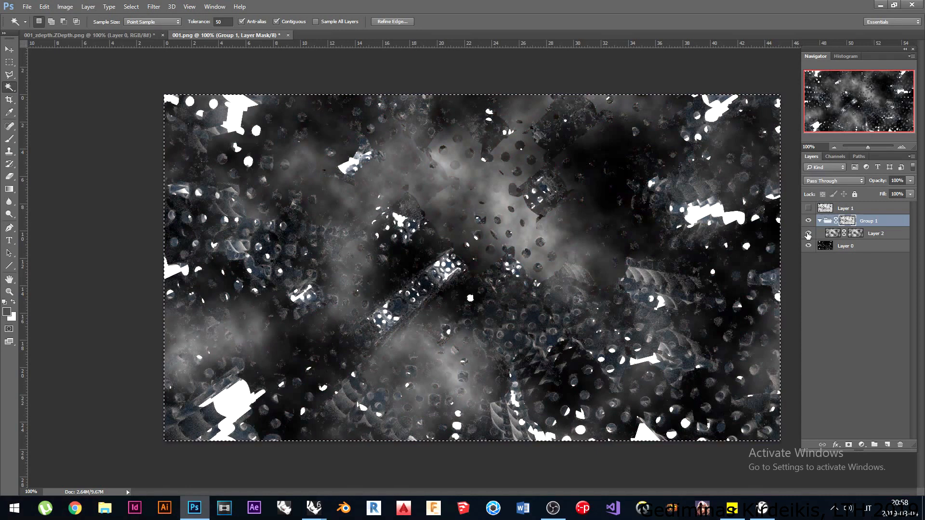
key("ctrl+d")
Compare the image with and without the depth-masked Group 1.
left_click(809, 222)
left_click(810, 222)
left_click(810, 222)
left_click(810, 222)
left_click(809, 221)
left_click(809, 221)
left_click(810, 221)
left_click(809, 222)
left_click(810, 221)
left_click(810, 222)
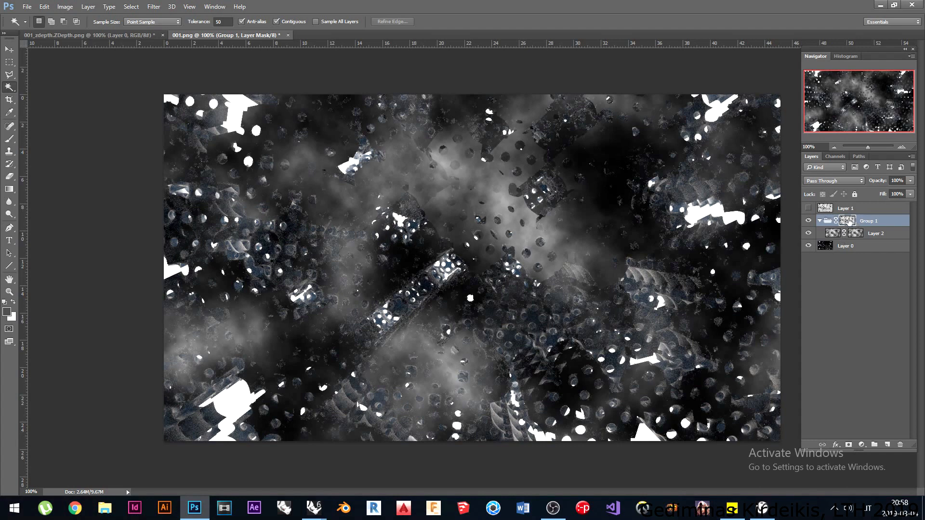
Invert the Group 1 mask and increase its contrast with Levels, raising the black input to 61 and lowering the white input.
left_click_drag(849, 222, 851, 226)
key("ctrl+i")
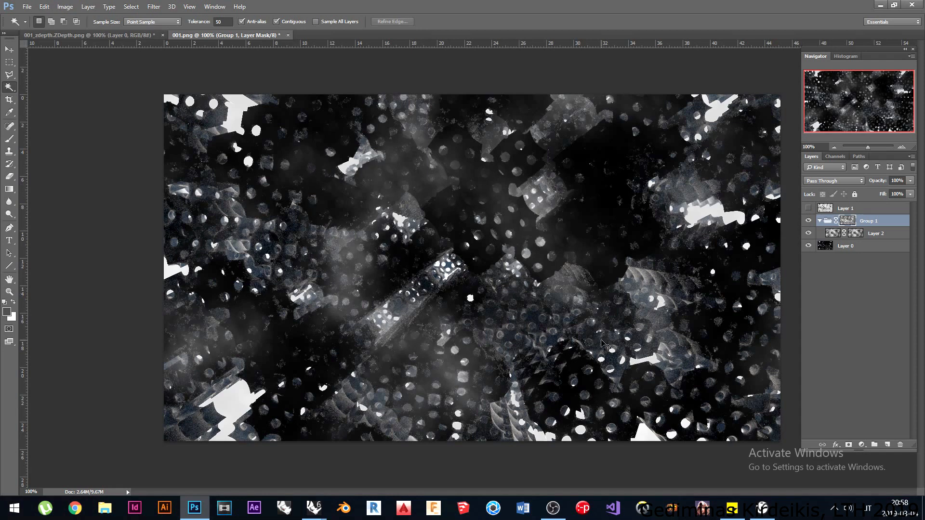
key("ctrl+l")
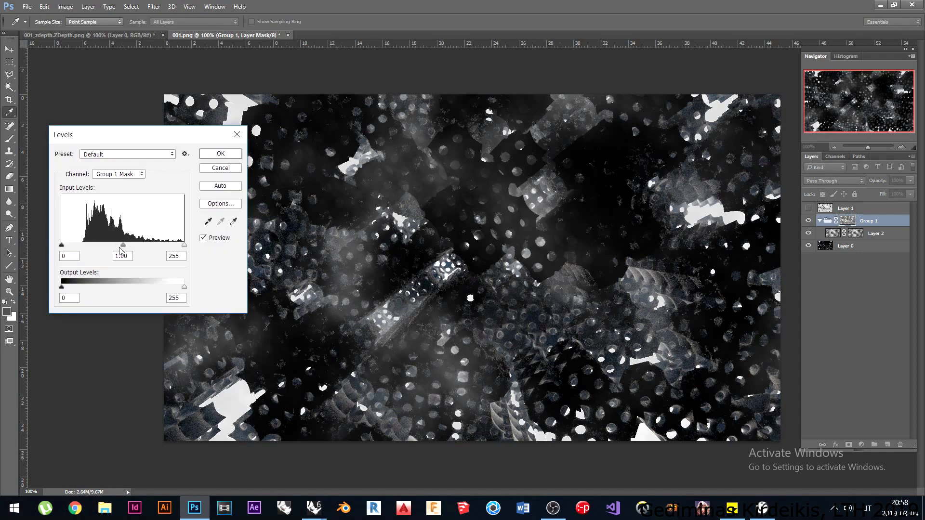
left_click_drag(63, 246, 91, 247)
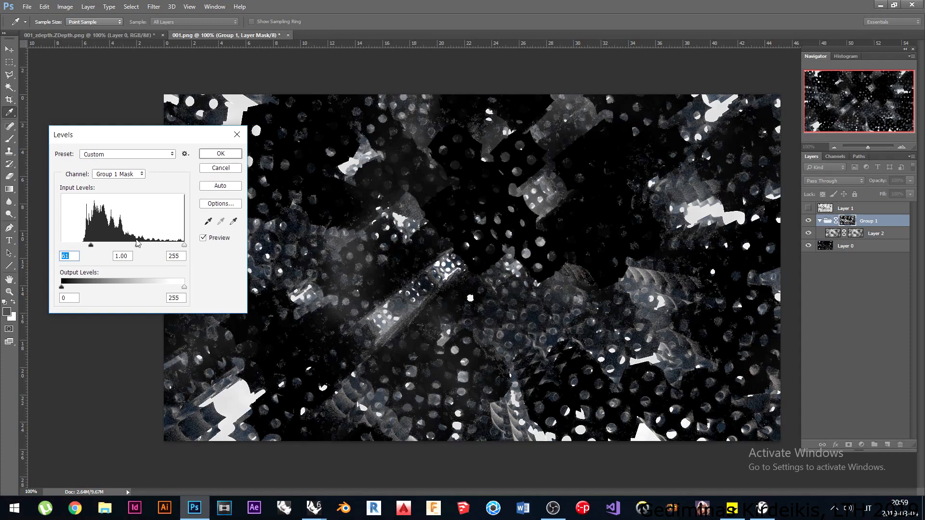
left_click_drag(185, 246, 144, 245)
left_click(220, 154)
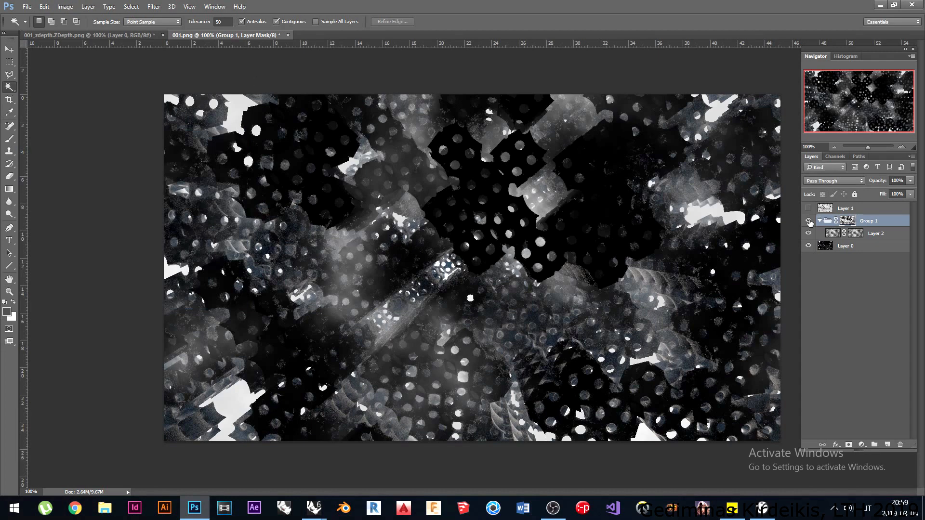
left_click(809, 220)
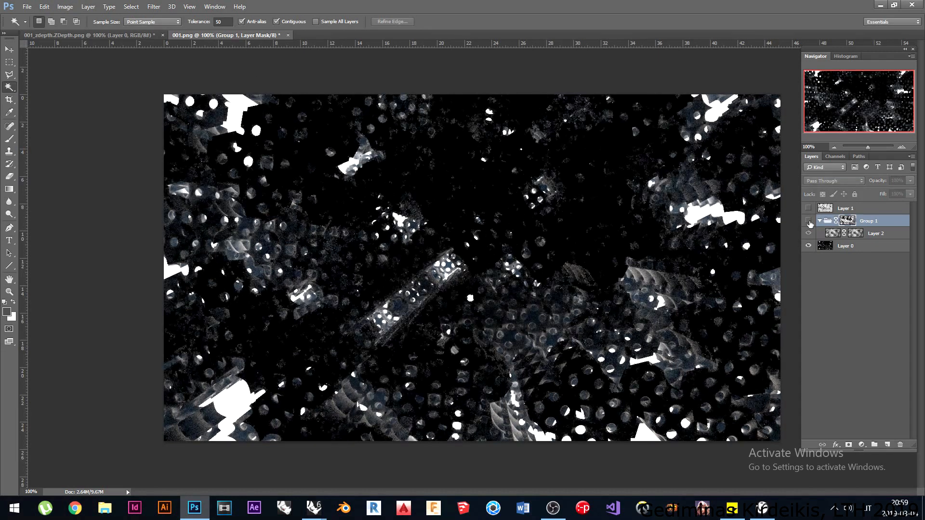
left_click(808, 221)
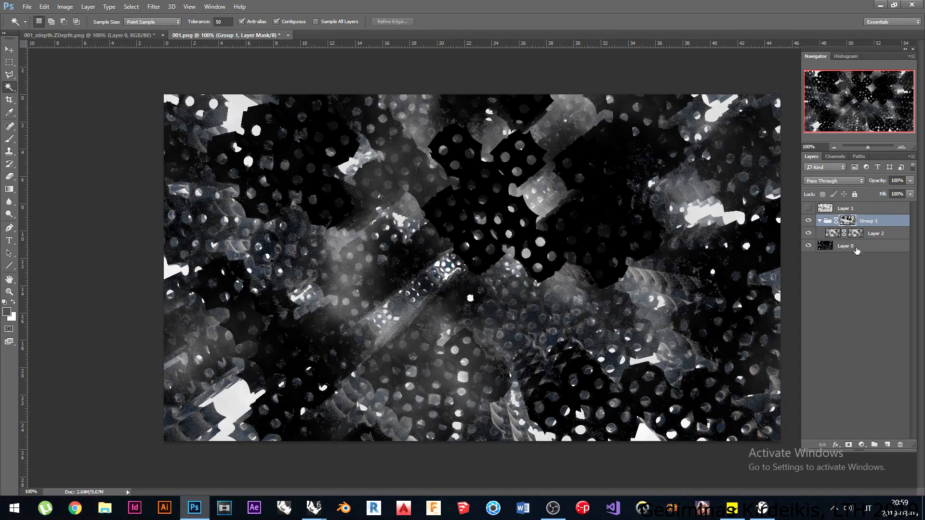
Merge Group 1 and its clouds layer with Layer 0 into a single layer.
left_click(848, 250, "shift")
right_click(847, 247)
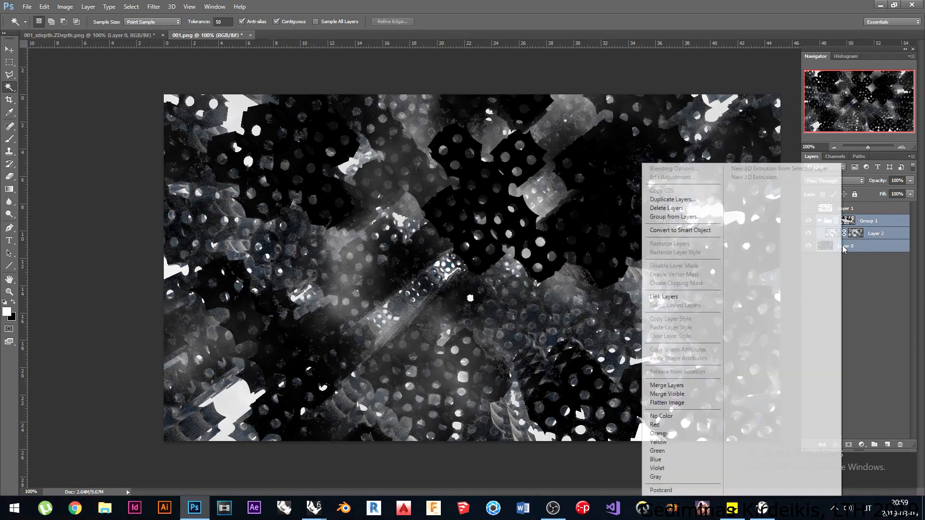
left_click(678, 386)
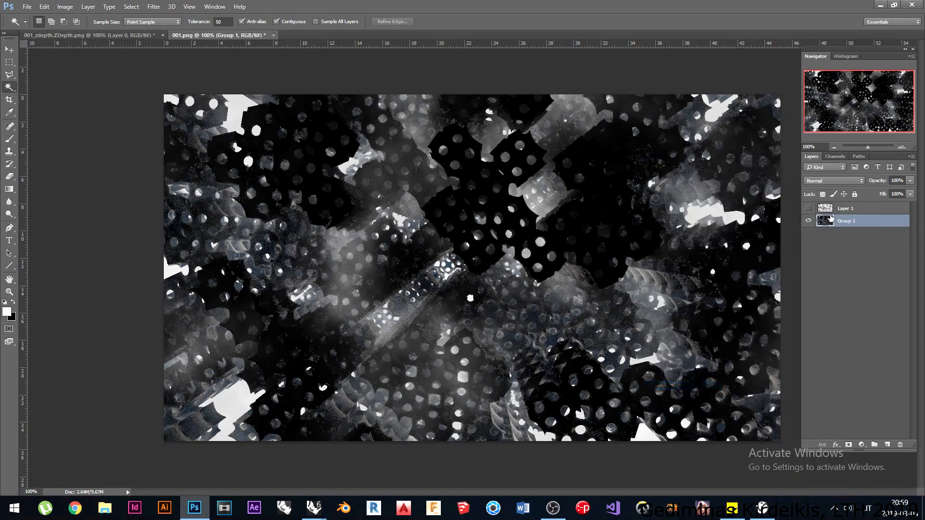
left_click(810, 223)
left_click(810, 223)
Start an Iris Blur on the merged layer, tilt and stretch its ellipse along the image diagonal, and set the blur to 10 px.
left_click(63, 9)
mouse_move(155, 9)
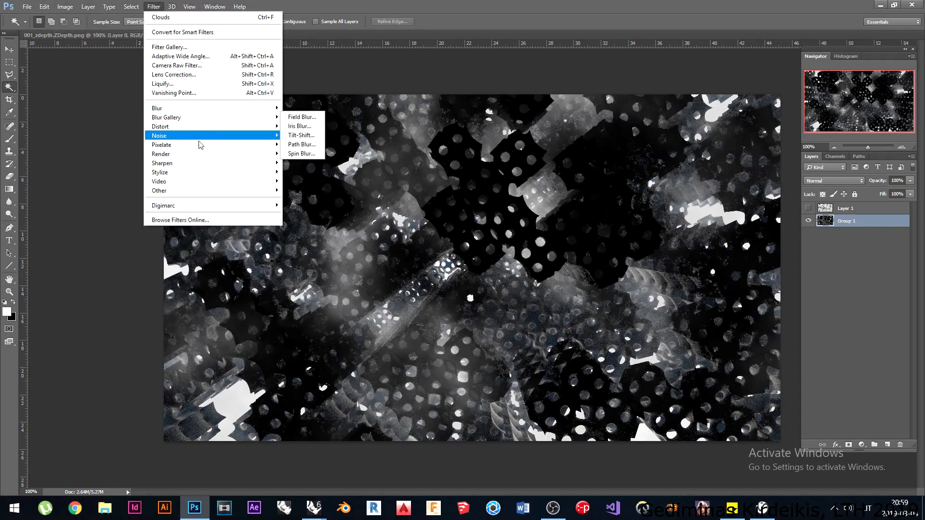
mouse_move(222, 122)
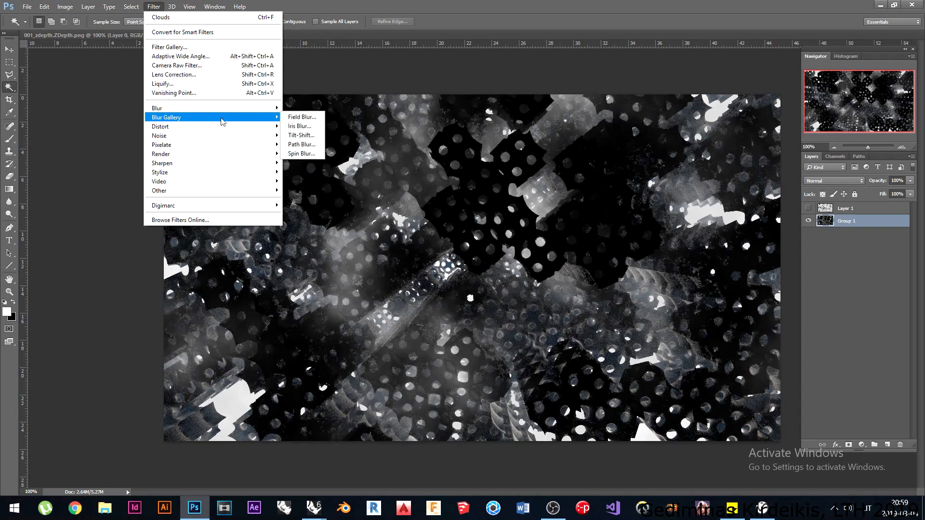
left_click(300, 127)
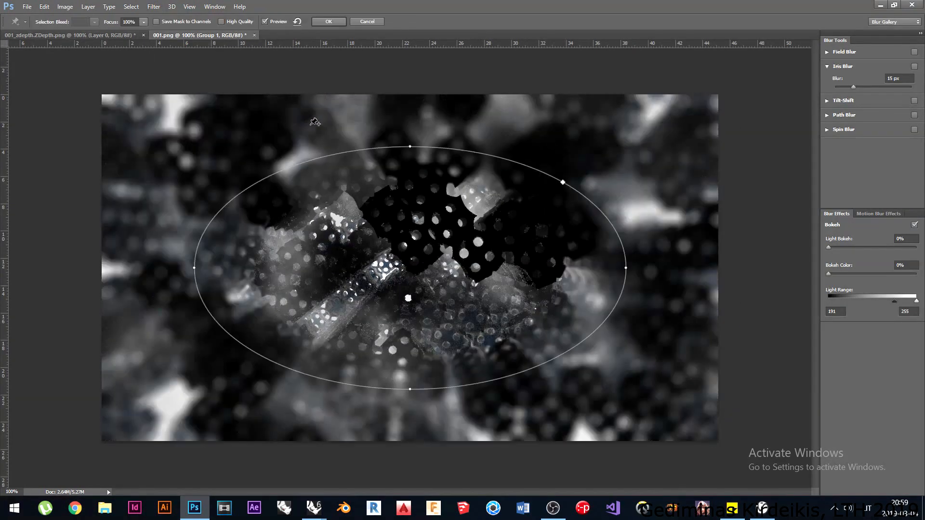
left_click_drag(629, 271, 626, 134)
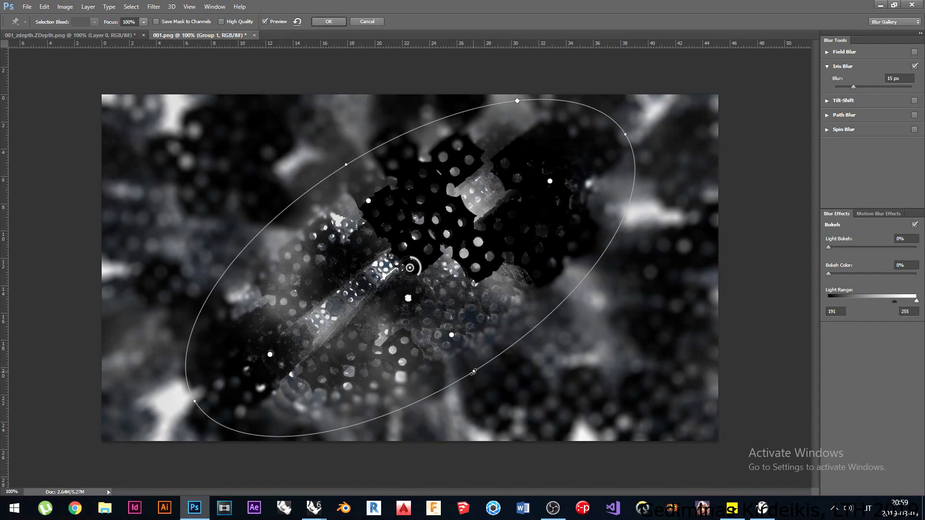
left_click_drag(473, 369, 490, 388)
left_click_drag(626, 122, 698, 88)
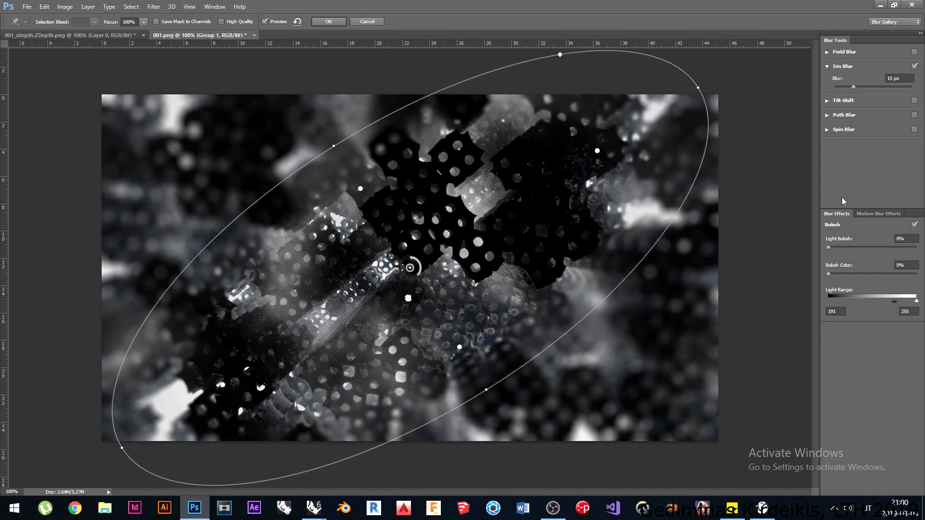
left_click_drag(423, 278, 430, 268)
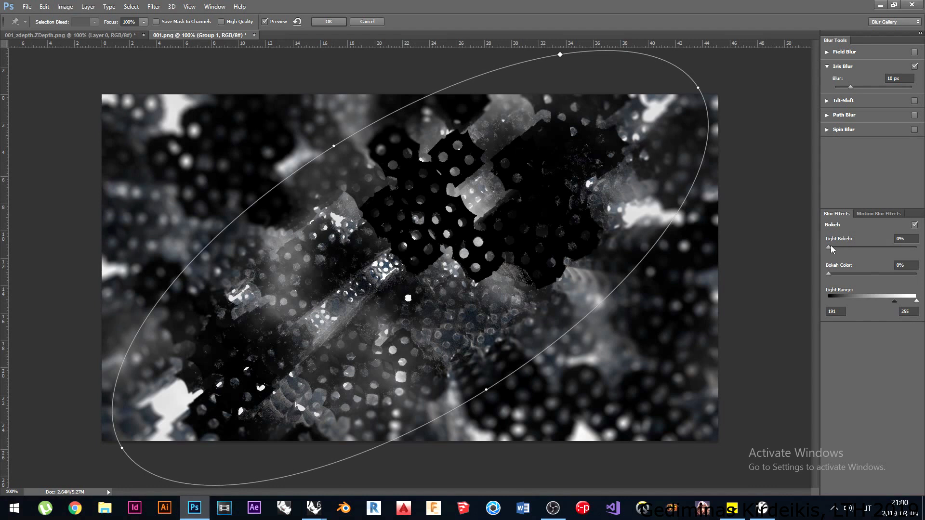
Set Light Bokeh to 39%, Bokeh Color to 100% and the Light Range to 183–255, and apply the blur.
left_click_drag(828, 248, 851, 255)
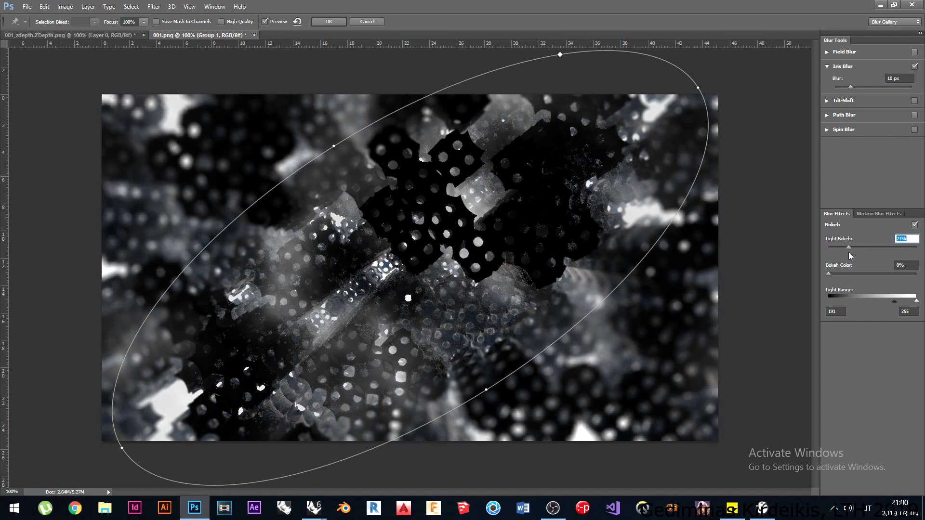
left_click(915, 225)
left_click(916, 225)
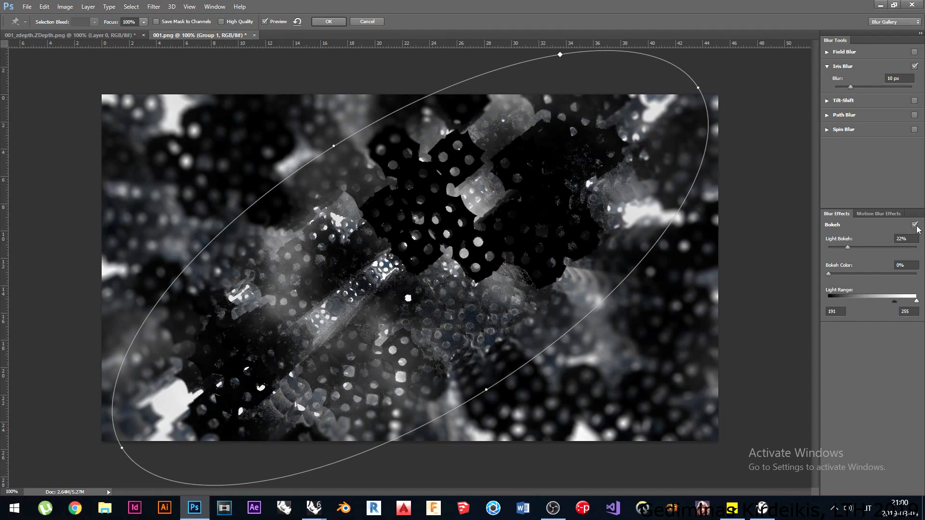
left_click_drag(854, 246, 863, 248)
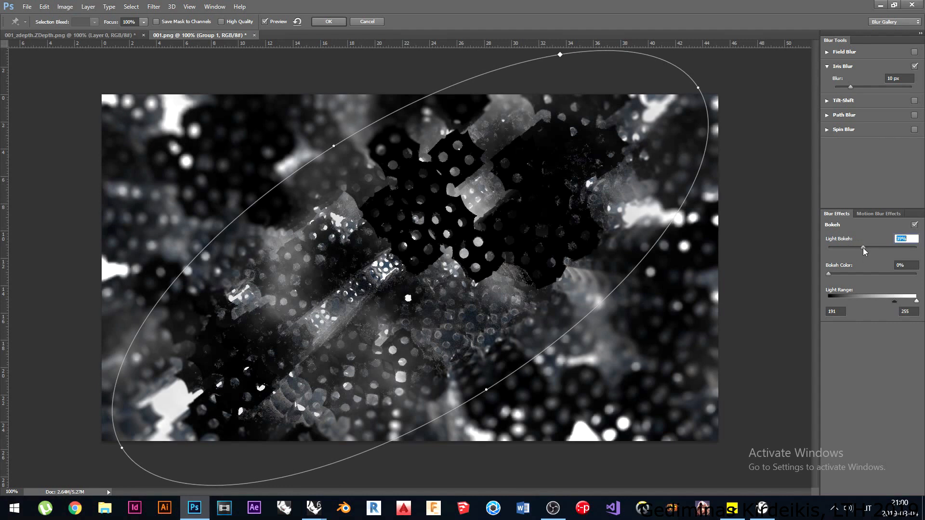
left_click_drag(829, 274, 917, 274)
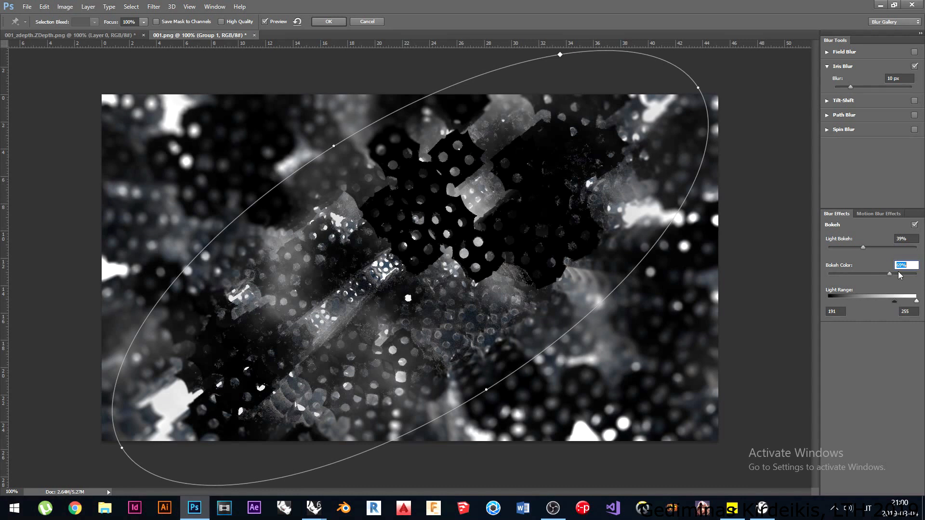
left_click(850, 301)
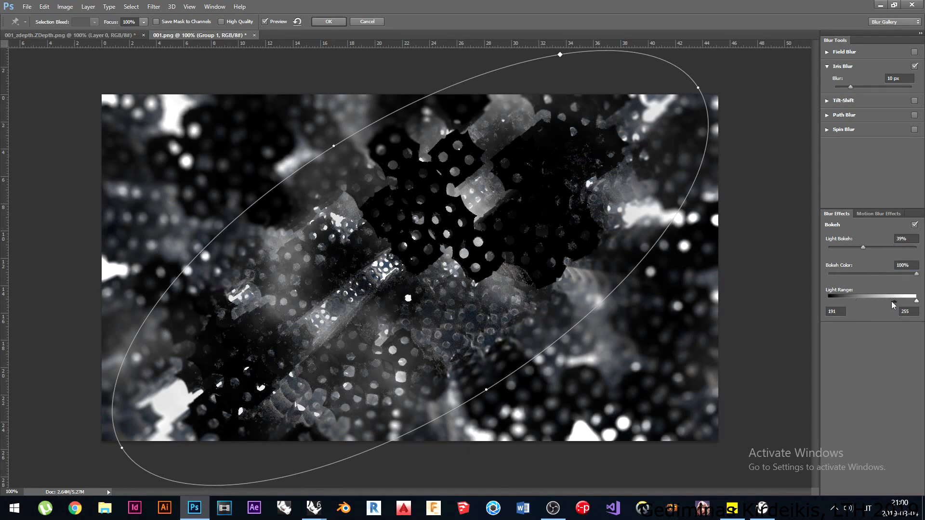
mouse_move(892, 302)
left_mouse_down()
mouse_move(878, 301)
mouse_move(891, 297)
left_mouse_up()
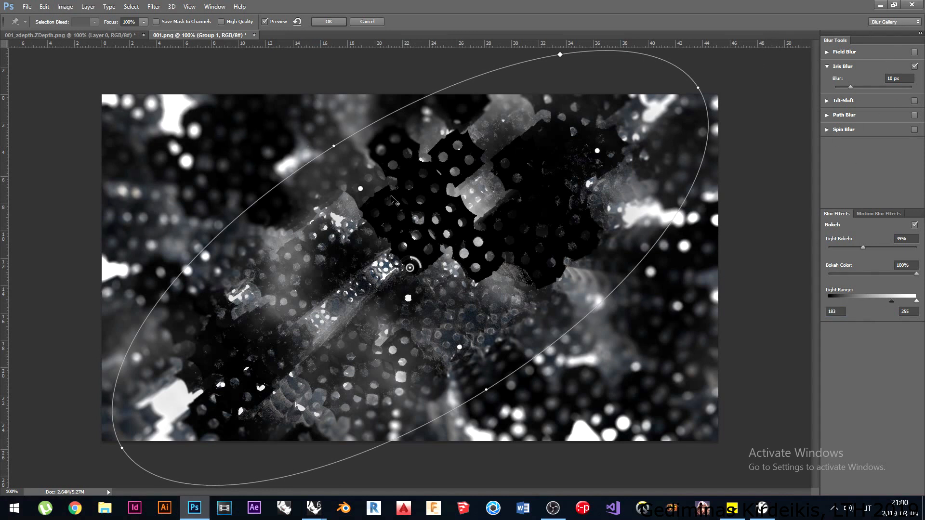
key("Return")
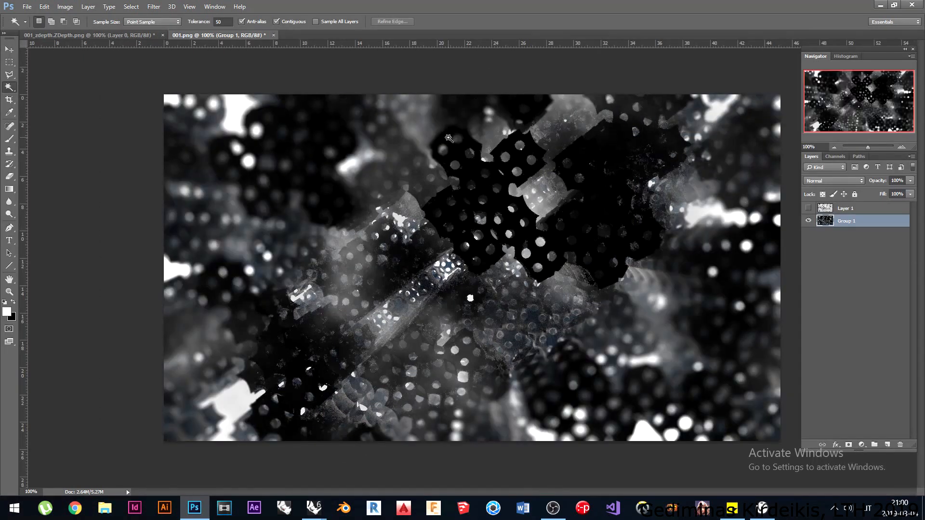
Review the blurred image at a smaller zoom, then quit Photoshop without saving the changes to either open image.
left_click(834, 147)
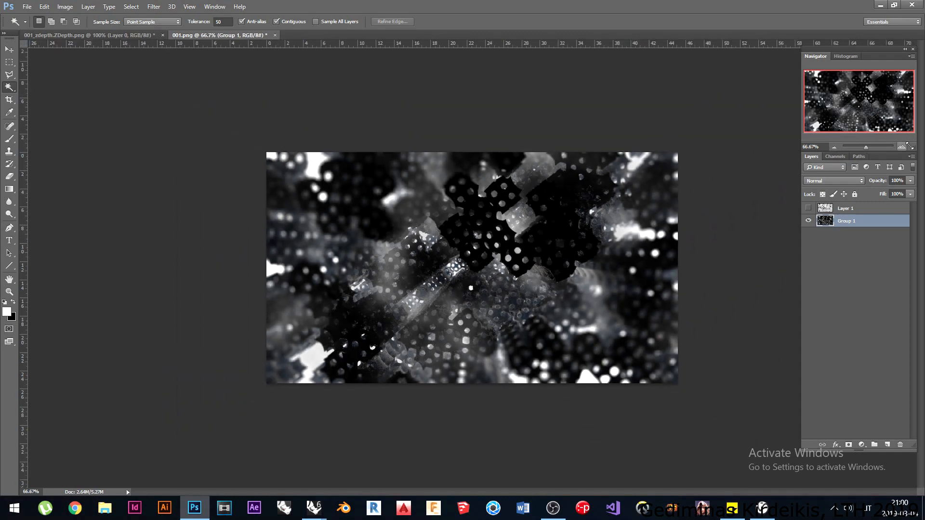
left_click(902, 147)
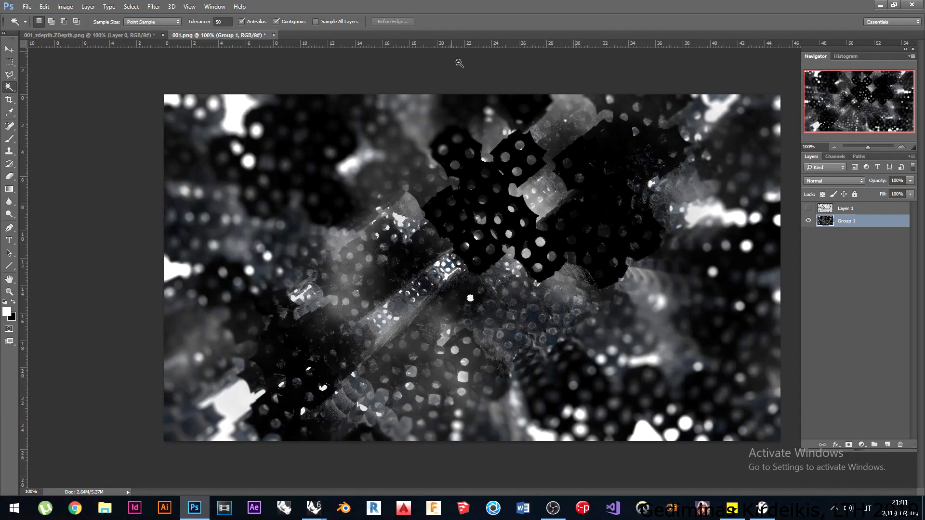
left_click(912, 4)
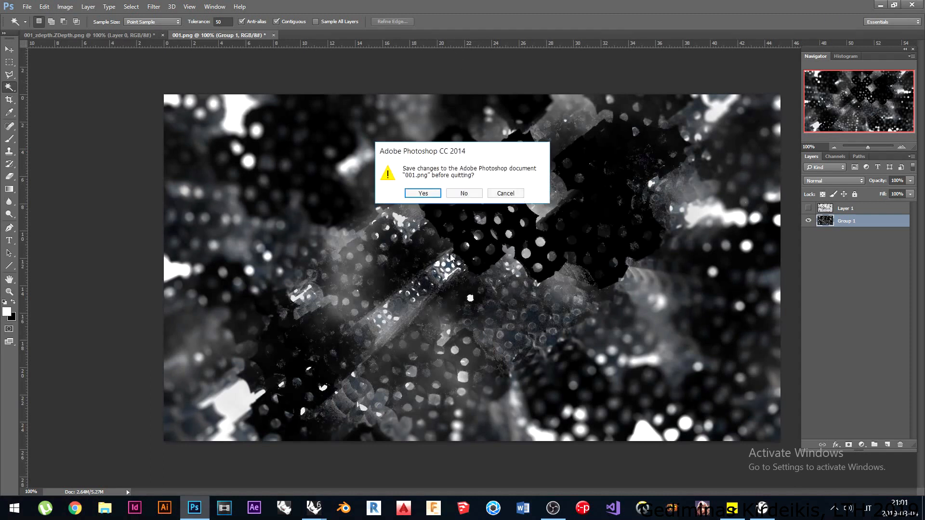
left_click(465, 195)
left_click(465, 194)
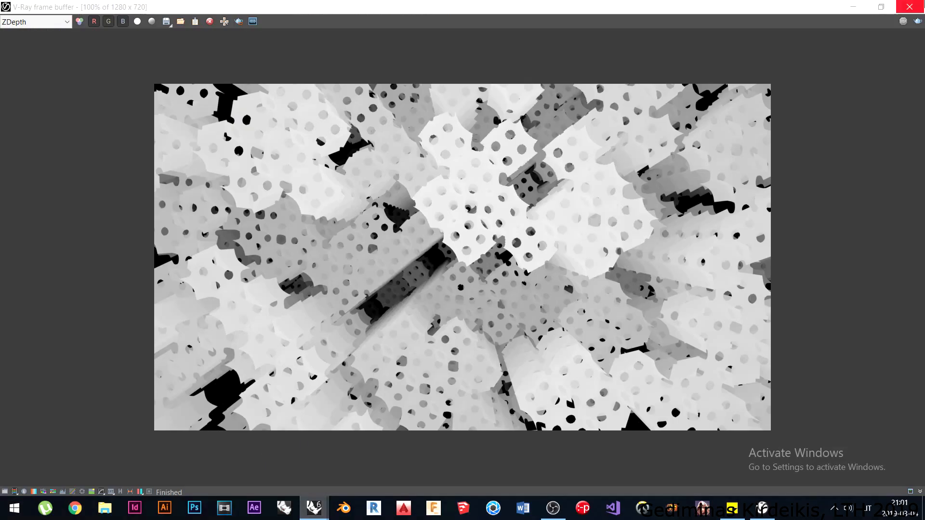
Show the RGB color channel in the V-Ray frame buffer and close the frame buffer to return to Rhino.
left_click(36, 22)
left_click(21, 36)
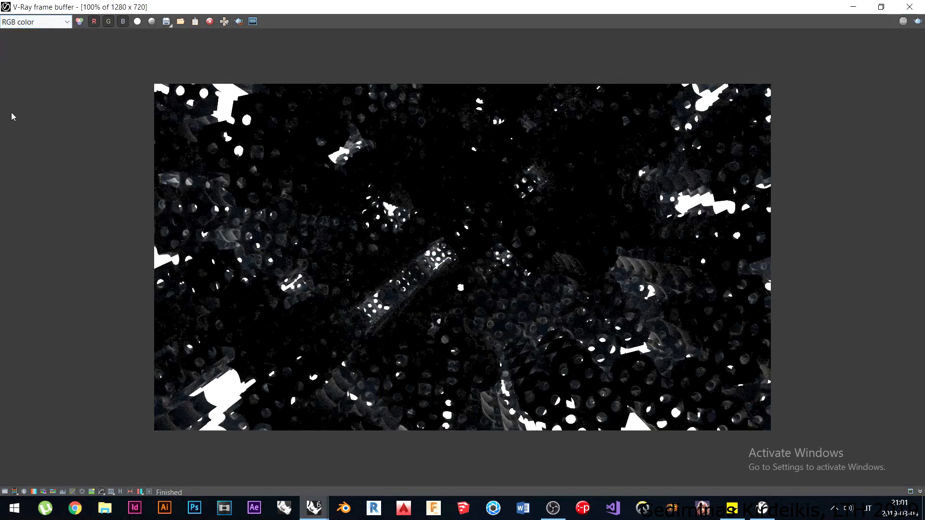
left_click(912, 7)
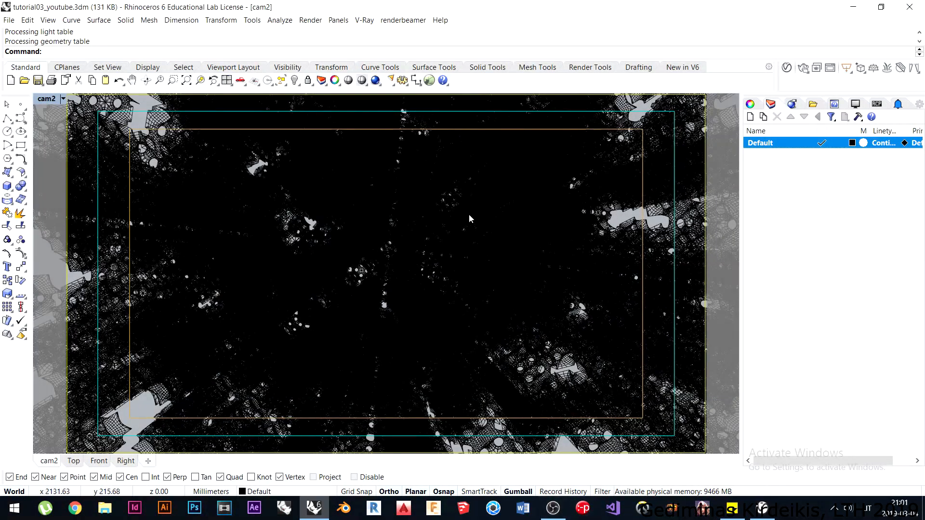
Delete the aggregate mesh from the cam2 view.
left_click(229, 197)
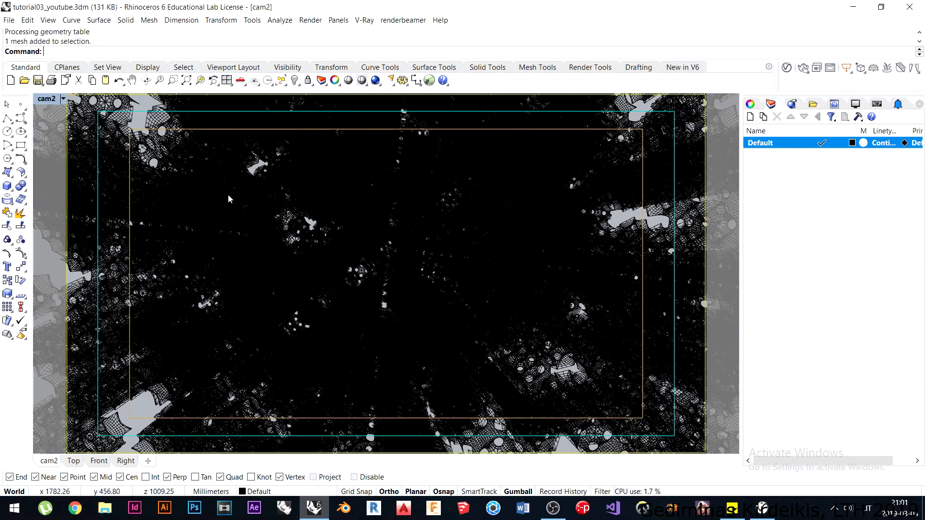
key("Delete")
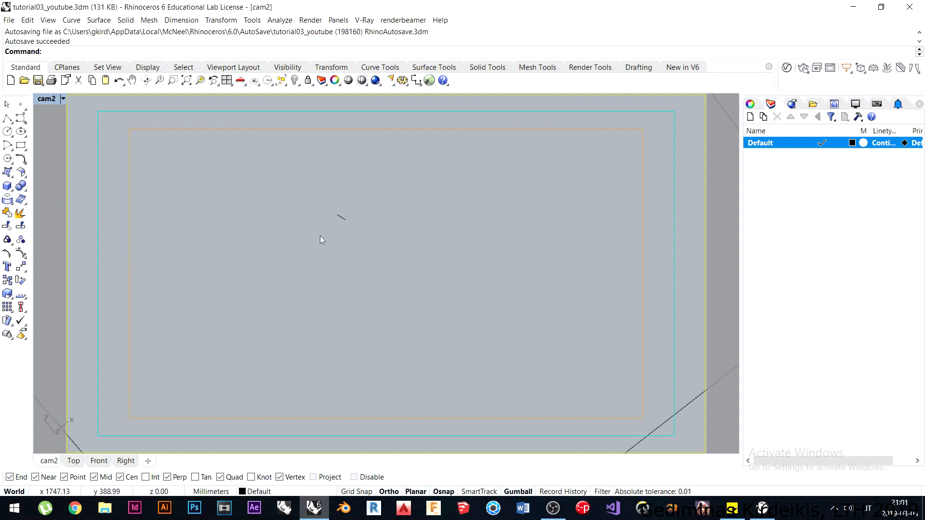
Delete the short line left over in the cam2 view.
left_click(347, 219)
key("Delete")
scroll(372, 228, "down", 6)
Bring back the two hidden building objects with ShowSelected.
right_click_drag(347, 276, 383, 271, "shift")
type("ShowSelected")
key("Return")
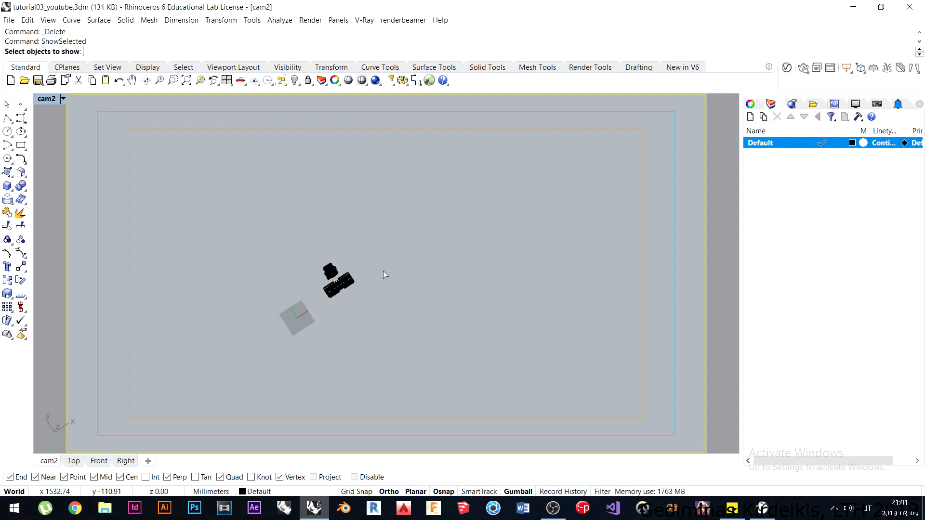
left_click_drag(428, 331, 283, 227)
key("Return")
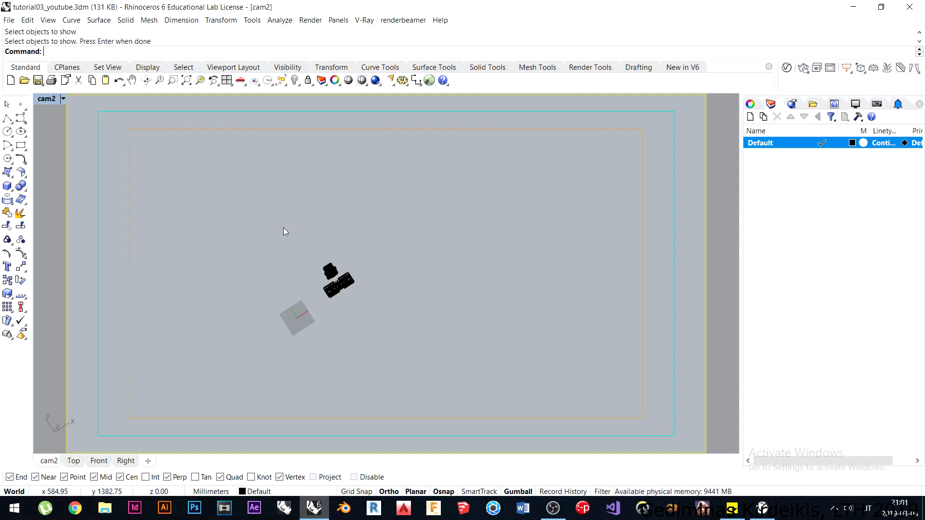
Frame the restored building objects in the cam2 view and switch its display mode to Shaded.
left_click_drag(256, 194, 392, 322)
type("ZSA")
key("Return")
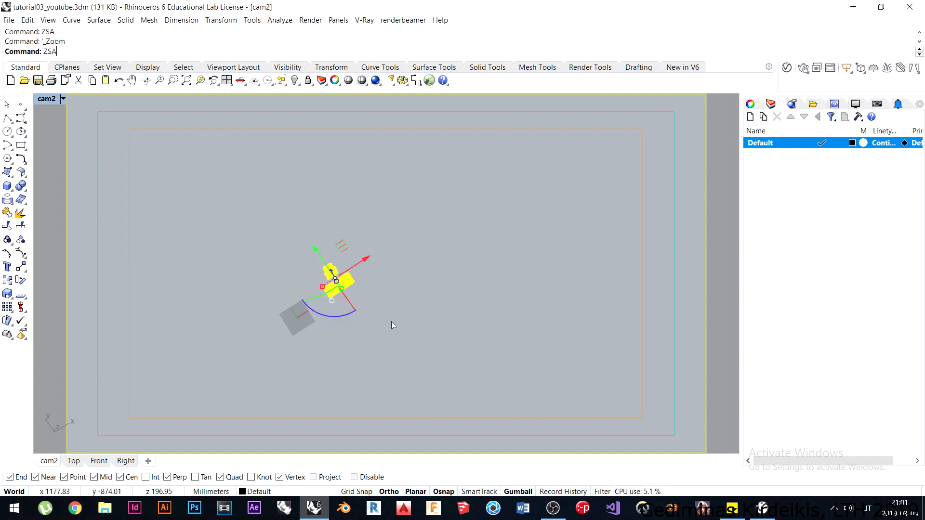
key("Escape")
right_click_drag(320, 279, 412, 220)
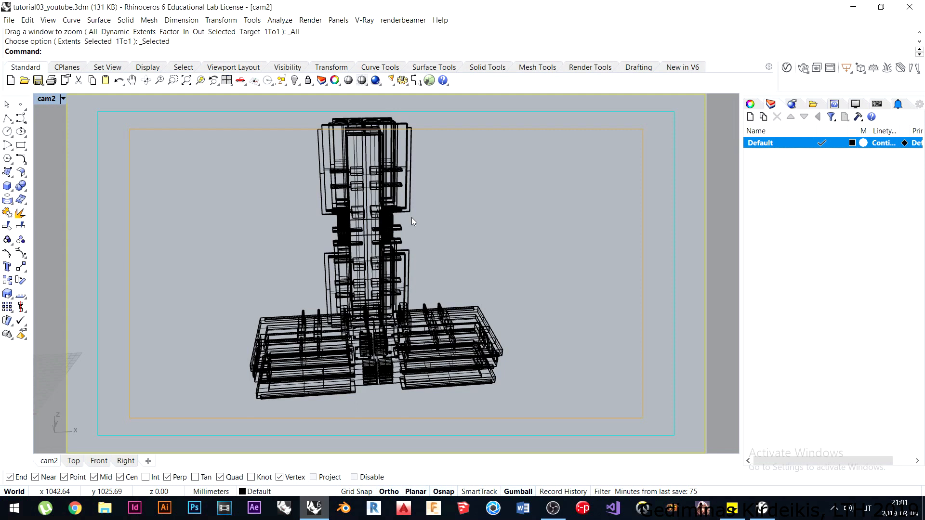
left_click(46, 100)
left_click(67, 139)
right_click_drag(399, 226, 378, 221)
right_click_drag(333, 274, 459, 304)
scroll(285, 308, "up", 5)
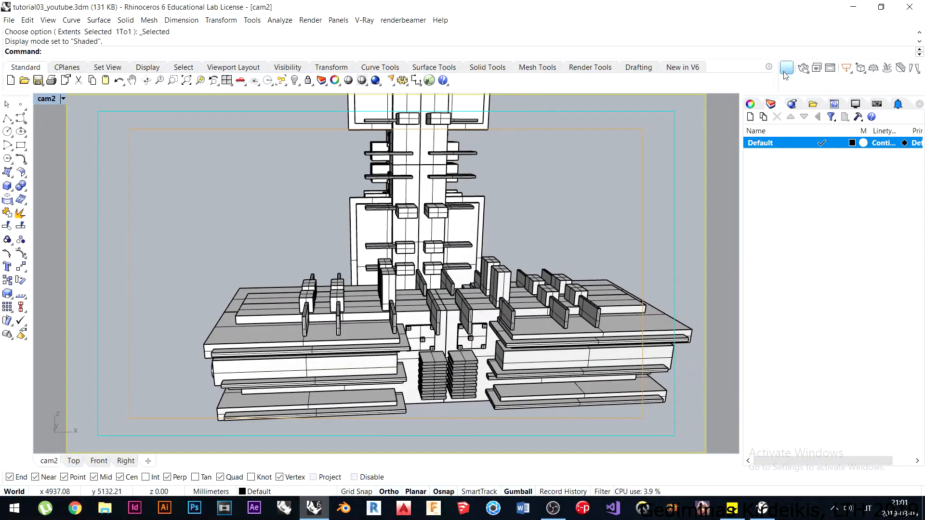
Review the Rhino Document Sun and the render settings in the V-Ray Asset Editor, and close the editor.
left_click(785, 72)
left_click_drag(472, 30, 604, 33)
right_click_drag(302, 193, 424, 227)
scroll(270, 217, "down", 6)
scroll(424, 226, "up", 4)
left_click(563, 77)
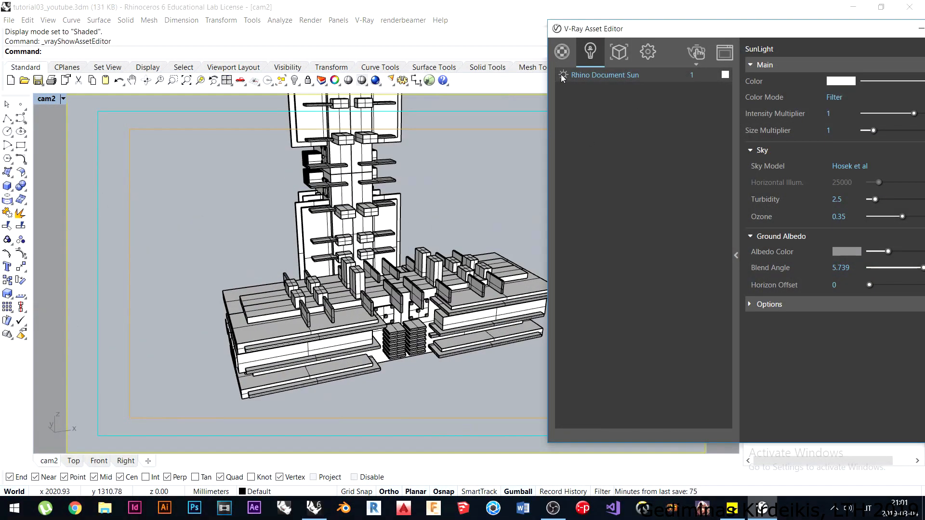
left_click(648, 51)
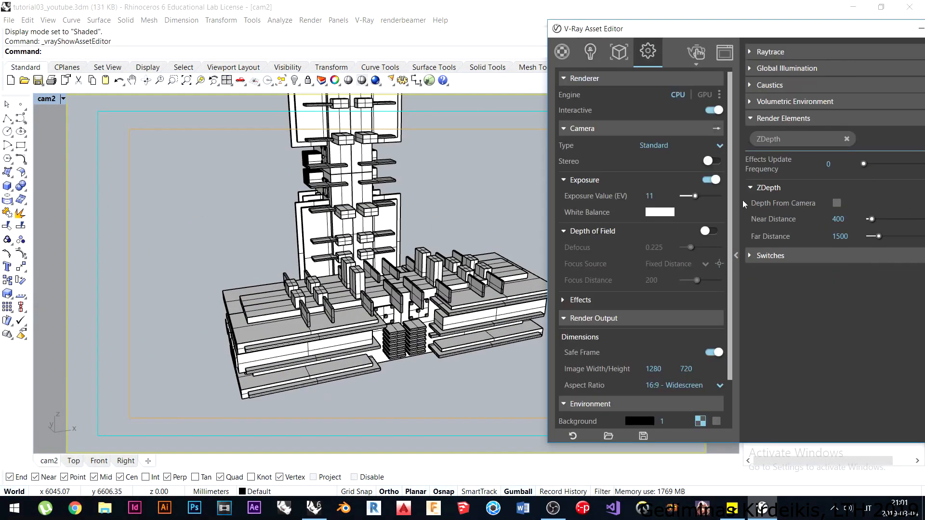
scroll(729, 333, "down", 1)
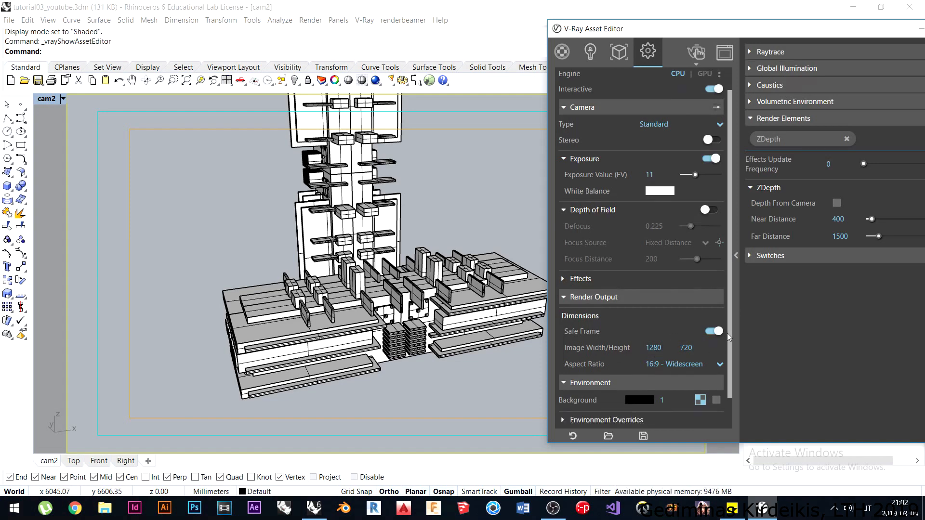
scroll(727, 334, "down", 3)
scroll(727, 334, "up", 5)
left_click(591, 53)
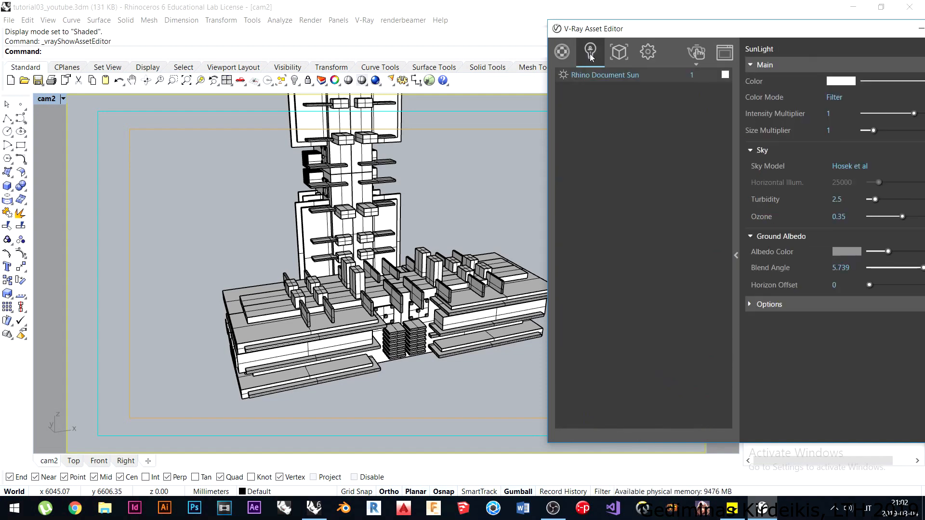
right_click_drag(487, 130, 336, 227)
scroll(336, 227, "down", 6)
left_click_drag(818, 30, 546, 115)
left_click(651, 114)
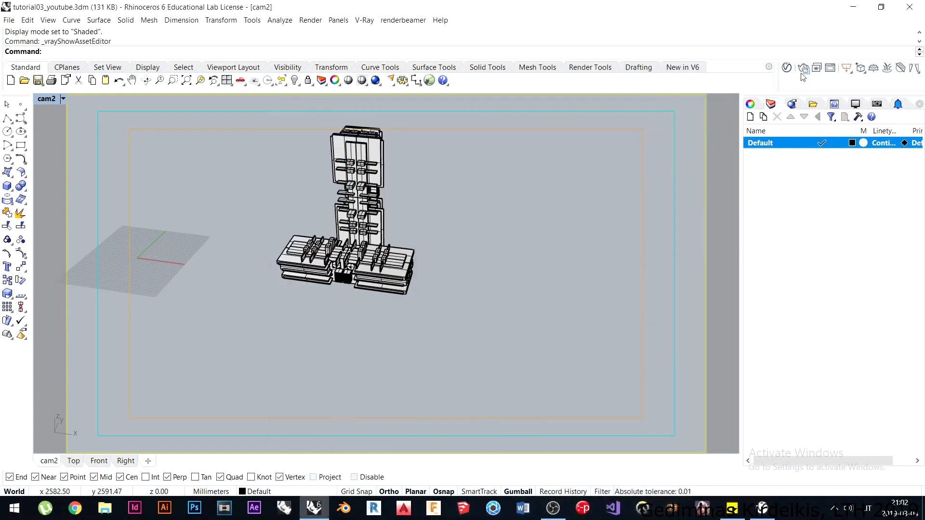
Draw a large V-Ray rectangle light on the ground plane, spanning the area beside and beneath the building.
left_click(847, 68)
left_click(207, 229)
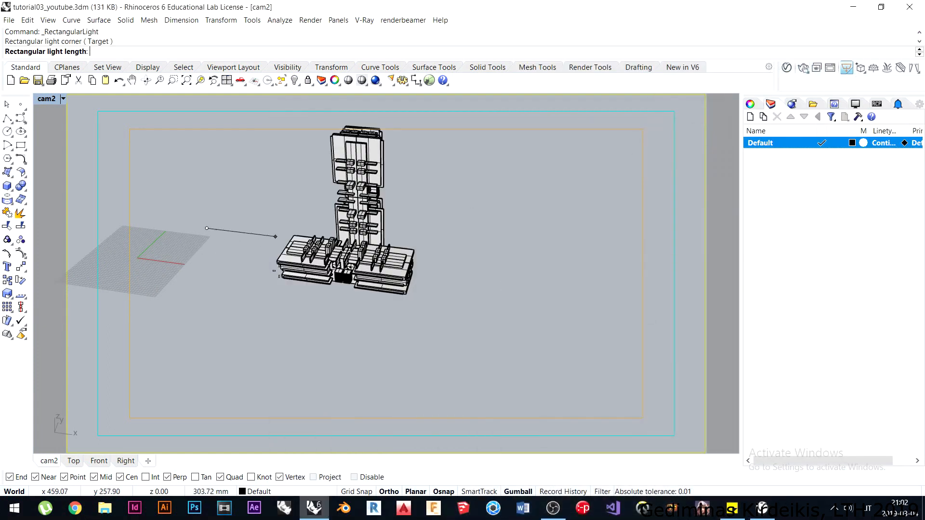
left_click(194, 314)
left_click(380, 363)
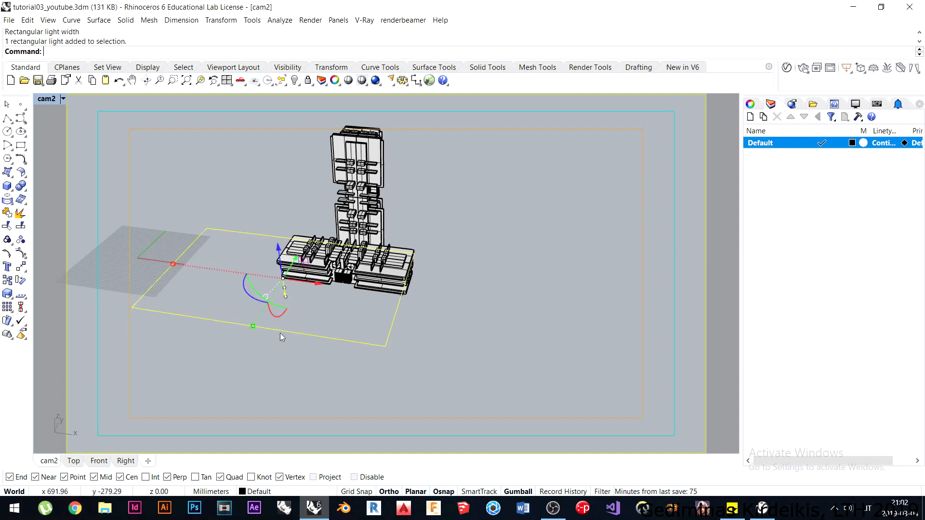
Raise the rectangle light above the building and tilt it to shine down towards the model.
left_click_drag(293, 260, 281, 110)
right_click_drag(232, 162, 277, 145)
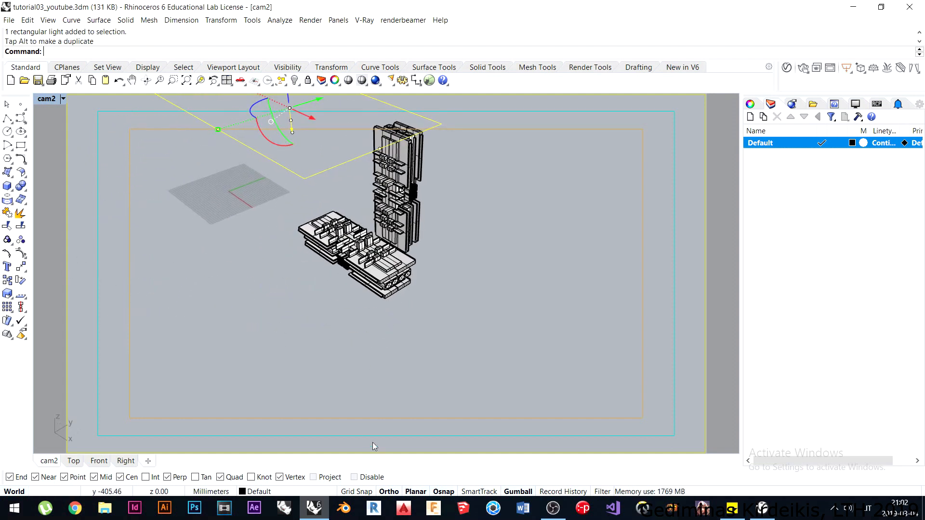
mouse_move(267, 138)
left_mouse_down()
mouse_move(294, 152)
mouse_move(270, 150)
left_mouse_up()
right_click_drag(270, 150, 268, 212)
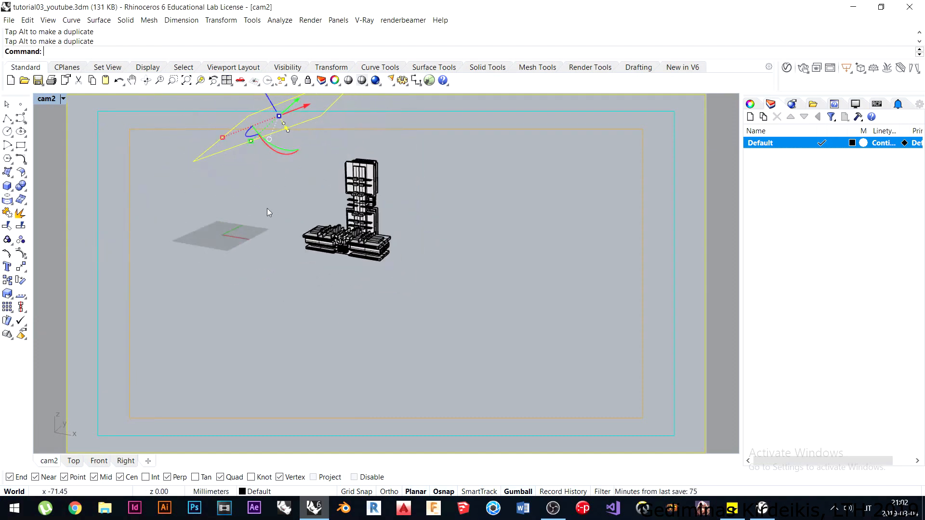
Test-render the building under the rectangle light in the V-Ray frame buffer, stop the render and close the frame buffer.
scroll(544, 179, "up", 5)
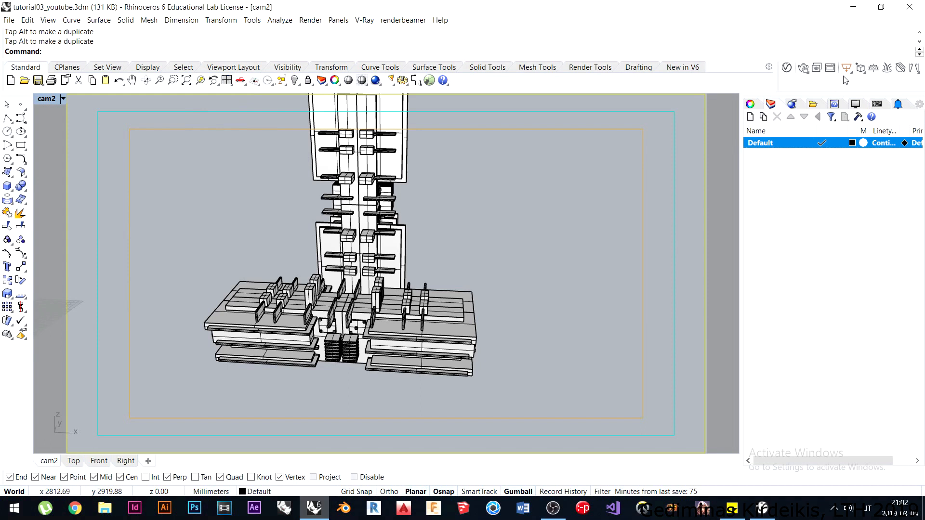
left_click(803, 67)
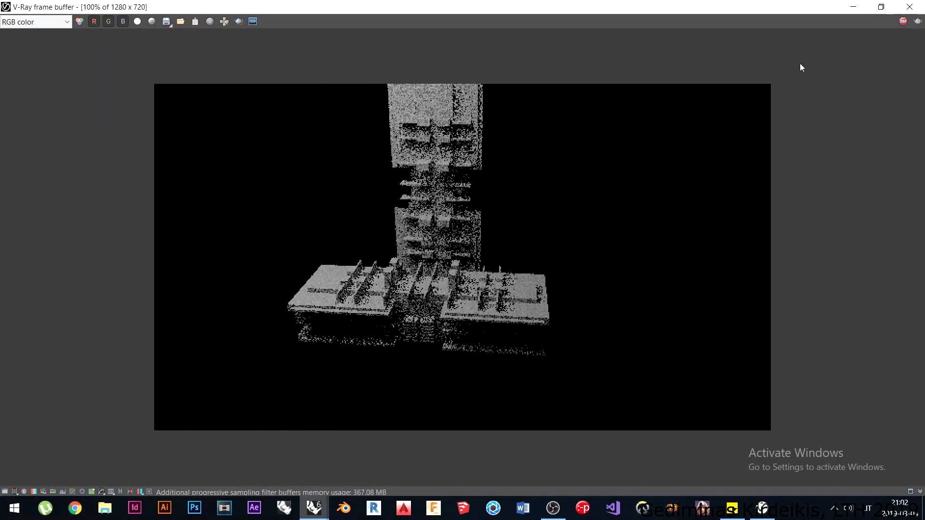
left_click_drag(498, 11, 619, 42)
left_click_drag(746, 45, 576, 50)
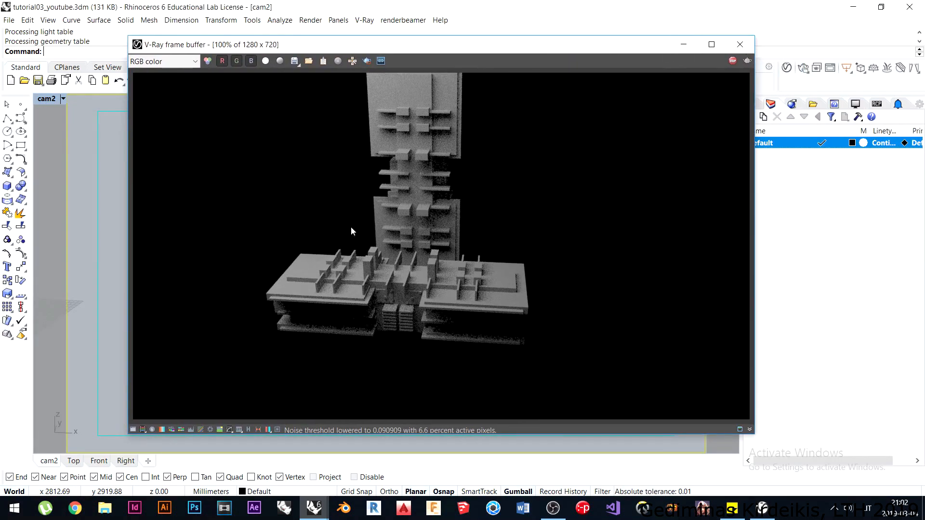
left_click(732, 63)
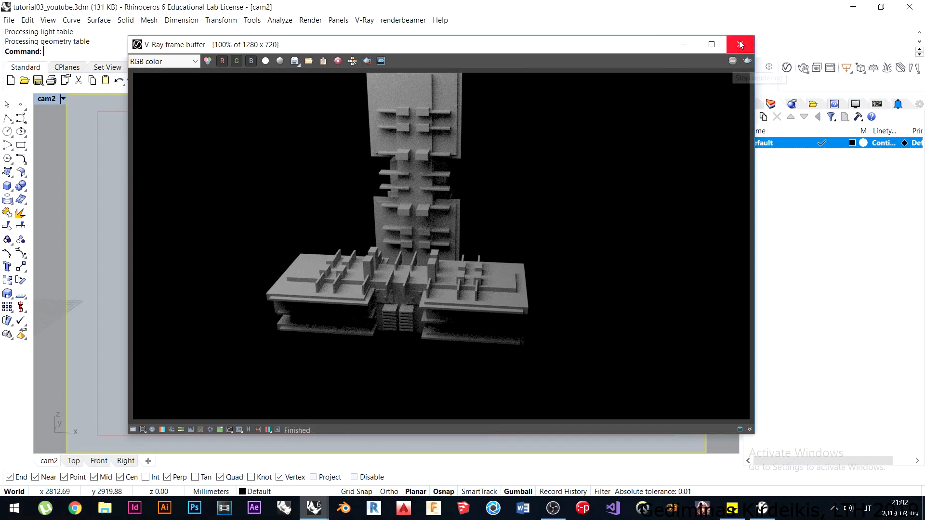
left_click(740, 44)
Create a new Blend material in the V-Ray Asset Editor and show its settings beside the material list.
right_click_drag(348, 212, 359, 321)
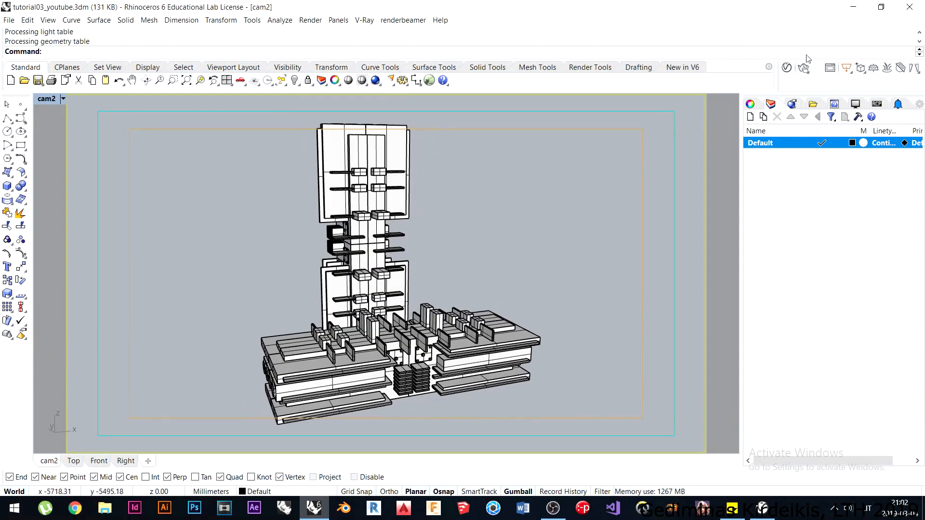
left_click(787, 70)
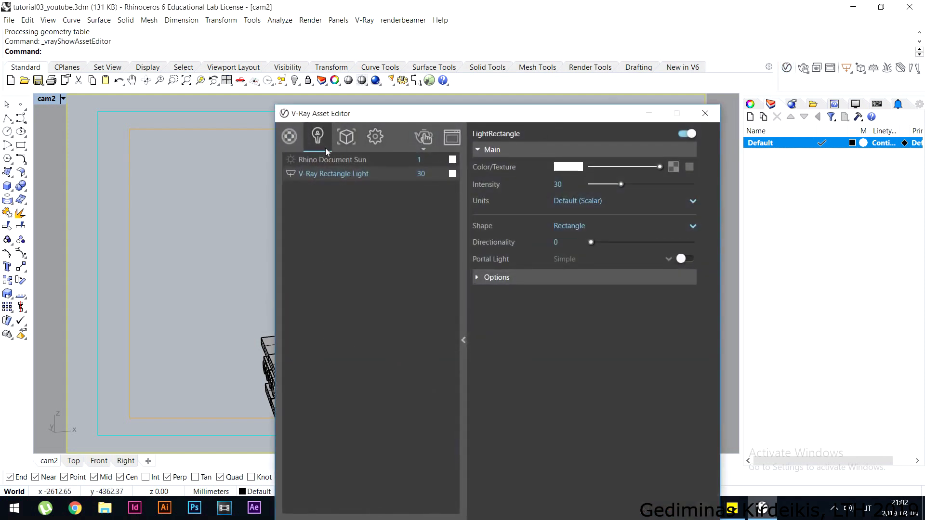
left_click(289, 136)
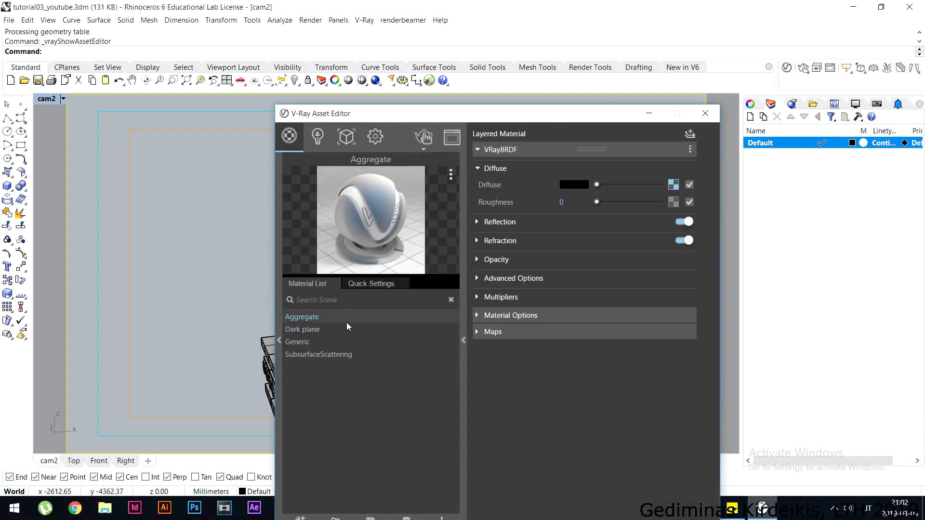
left_click_drag(439, 119, 650, 44)
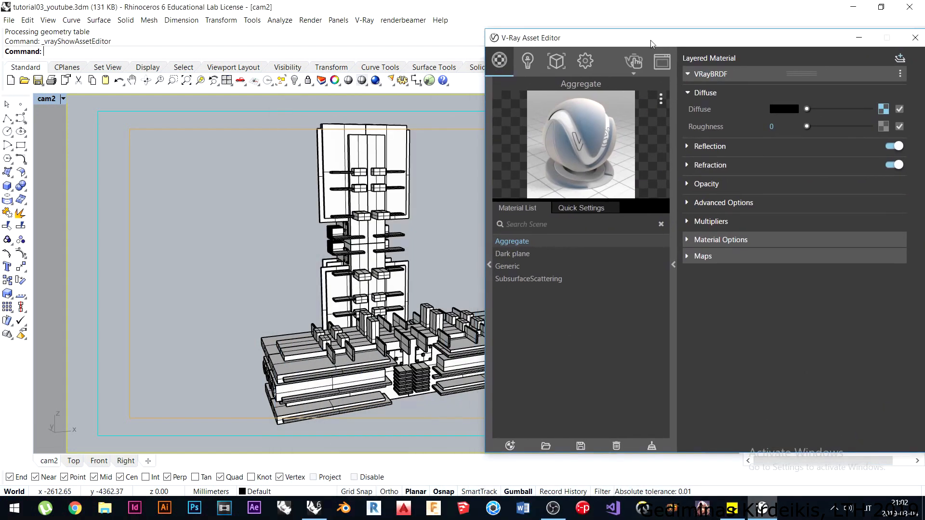
left_click(674, 268)
left_click_drag(552, 43, 619, 34)
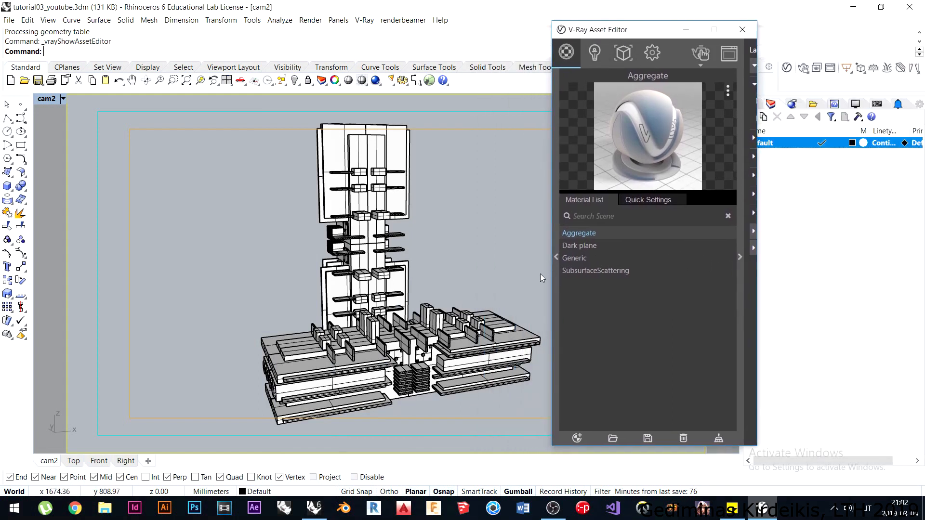
left_click(575, 438)
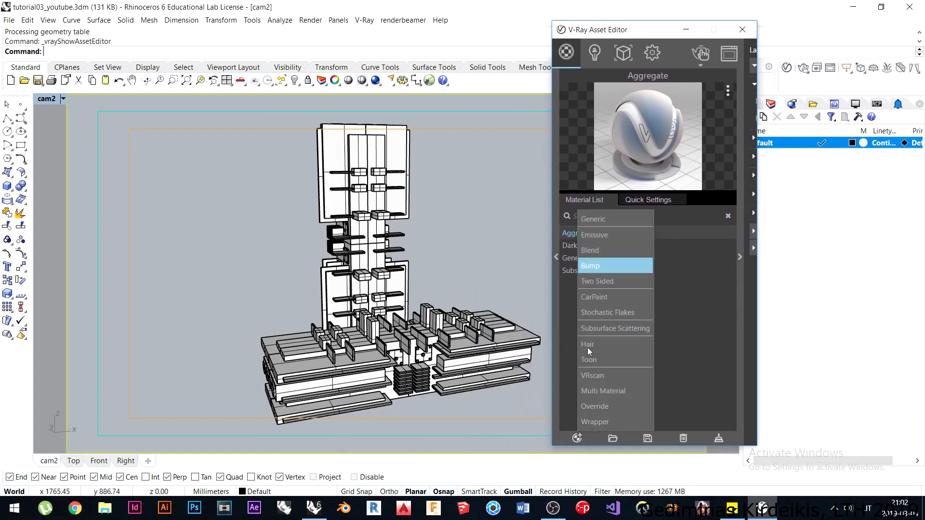
left_click(596, 248)
left_click_drag(626, 30, 519, 23)
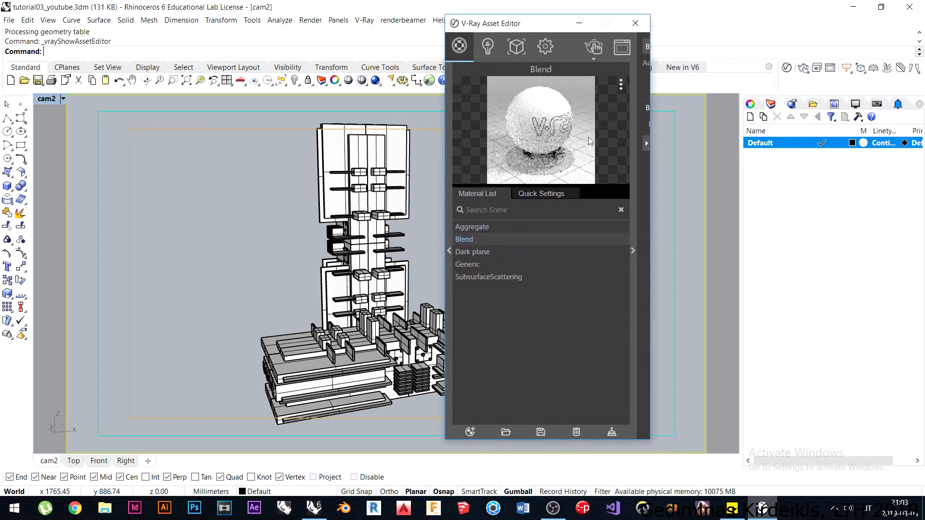
left_click(634, 251)
left_click_drag(625, 28, 603, 42)
Apply the Blend material to the horizontal base polysurface of the building.
right_click_drag(327, 333, 245, 293)
right_click_drag(245, 293, 236, 269)
scroll(268, 292, "up", 4)
scroll(257, 267, "up", 4)
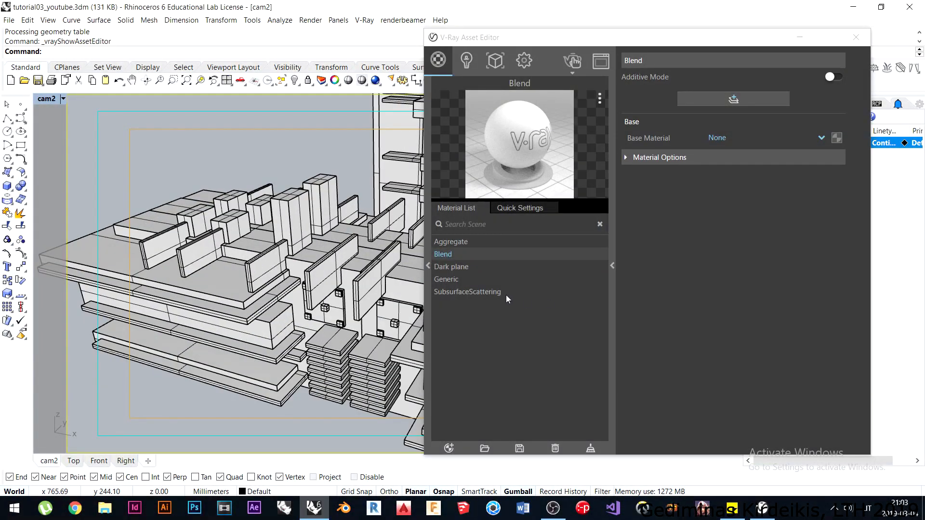
right_click_drag(262, 268, 265, 294)
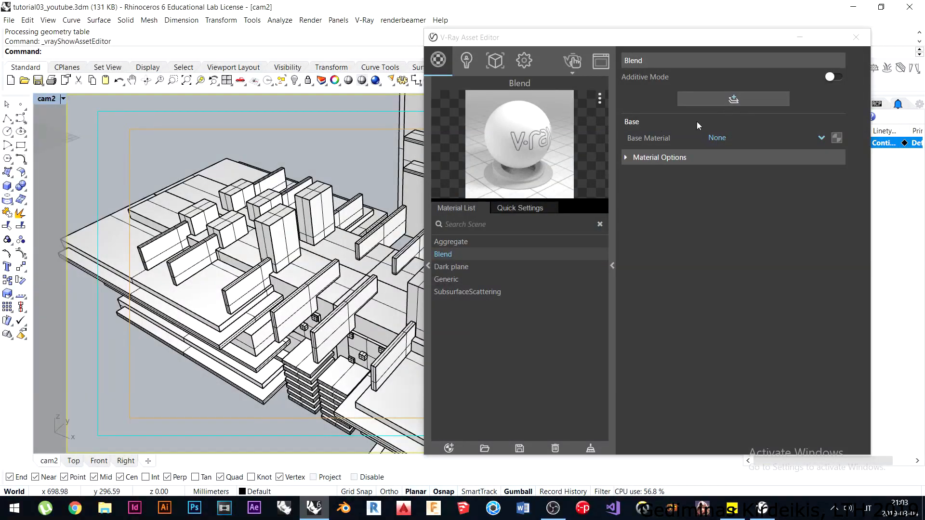
left_click(378, 268)
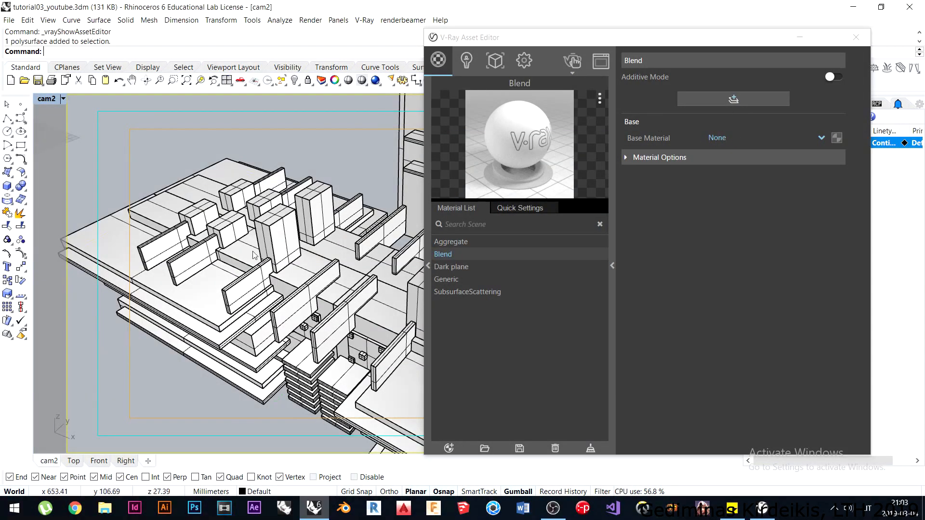
right_click(458, 254)
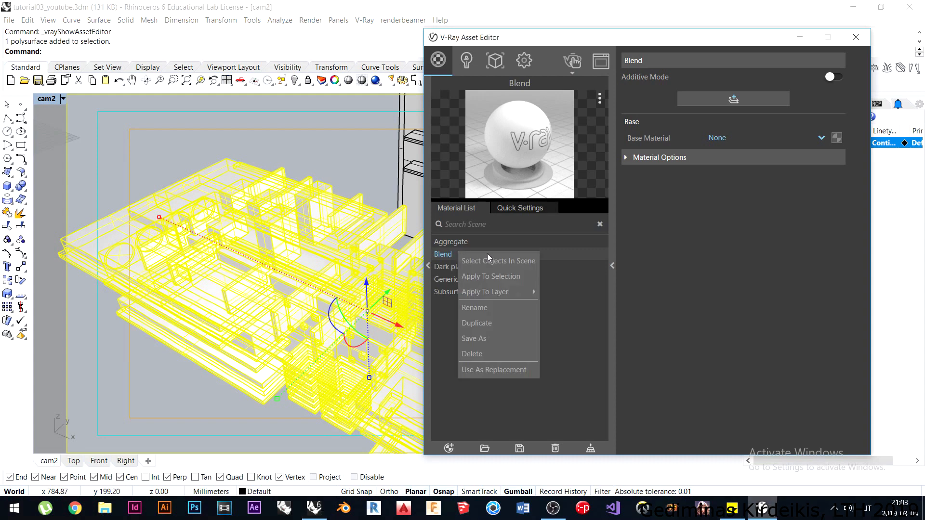
left_click(508, 276)
Hide the vertical tower object behind the base.
left_click(412, 152)
type("Hide")
key("Return")
Test-render the base with the Blend material, stop the render and close the frame buffer.
right_click_drag(410, 313, 386, 261, "shift")
left_click(575, 61)
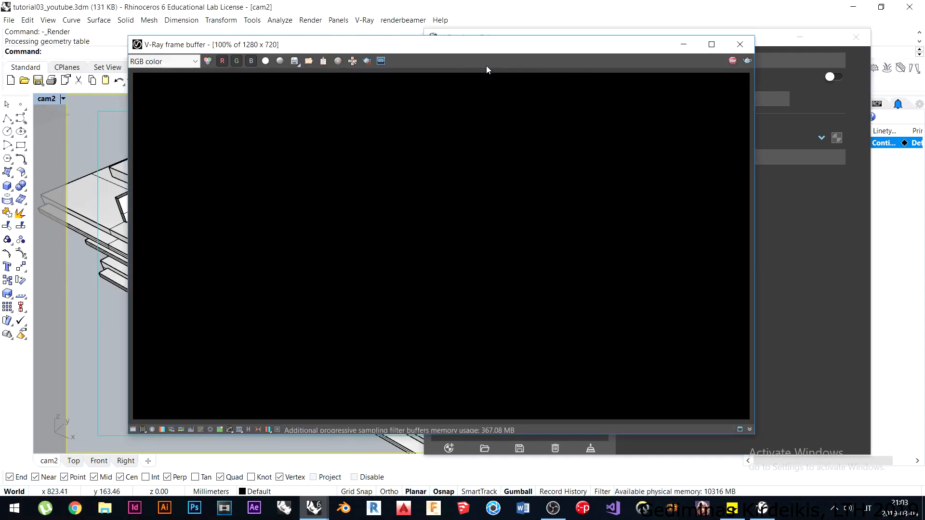
left_click_drag(475, 54, 357, 63)
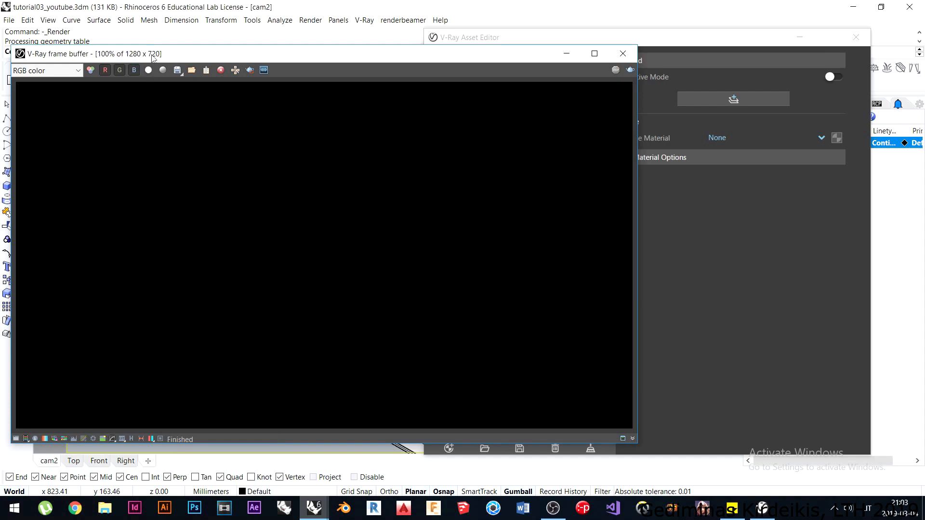
left_click(620, 56)
Set the render output image height to 480, keeping the 16:9 widescreen aspect ratio.
left_click(519, 68)
left_click_drag(571, 379, 528, 378)
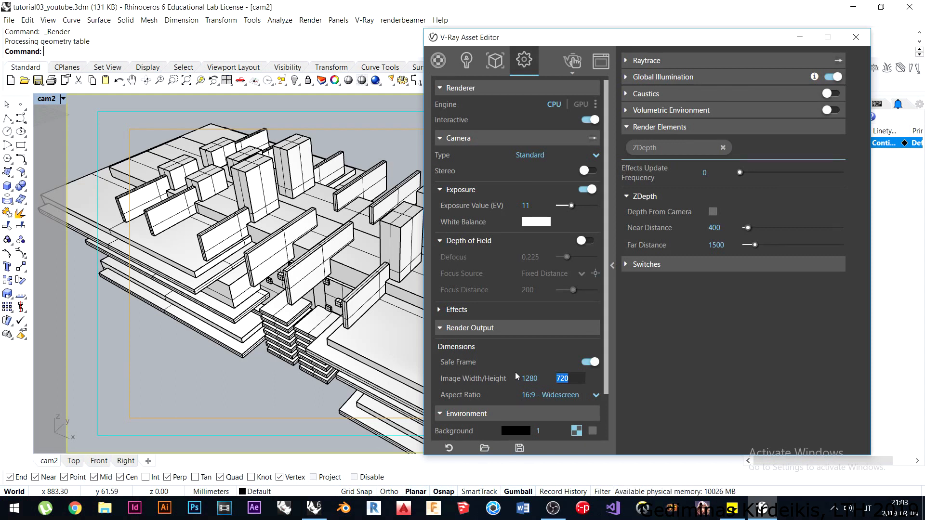
type("480")
key("Return")
Start an interactive render of the base and arrange the frame buffer and Asset Editor beside the viewport.
right_click_drag(307, 249, 264, 166)
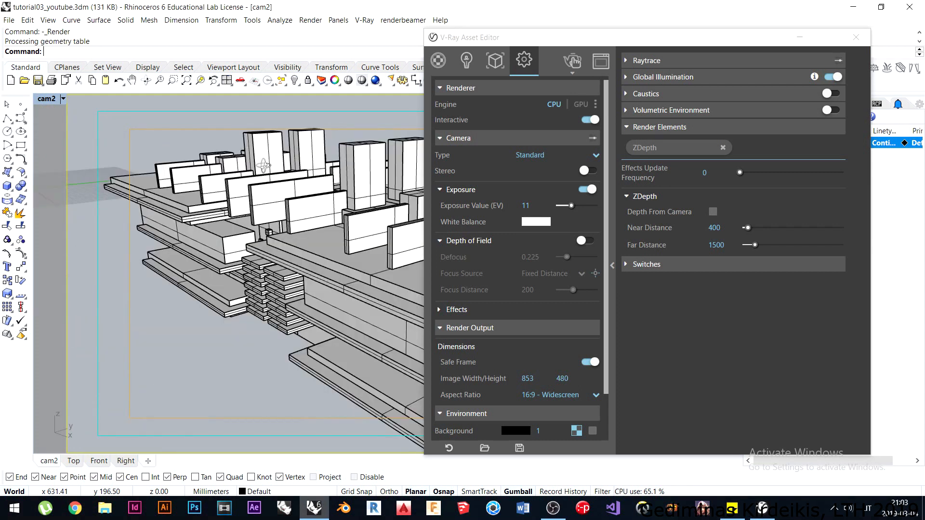
left_click(572, 61)
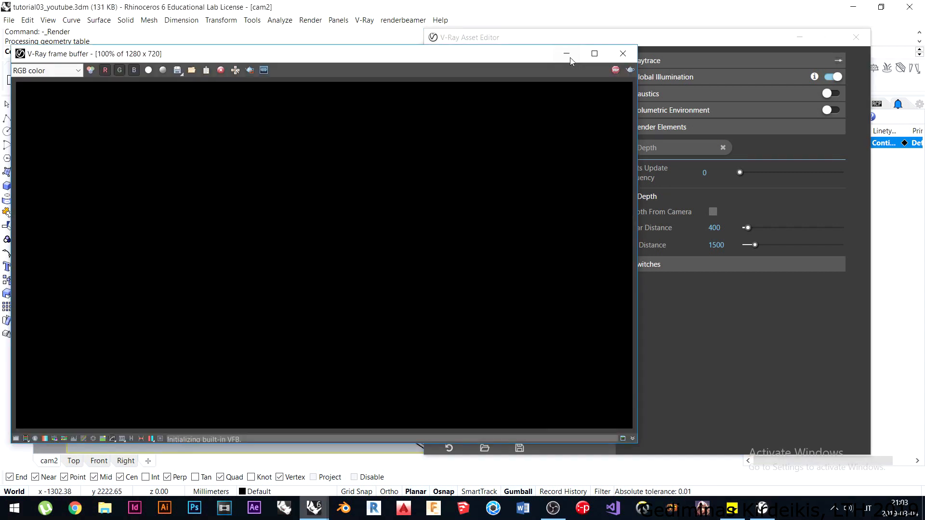
left_click_drag(521, 42, 567, 30)
left_click_drag(256, 54, 736, 171)
right_click_drag(337, 237, 303, 277)
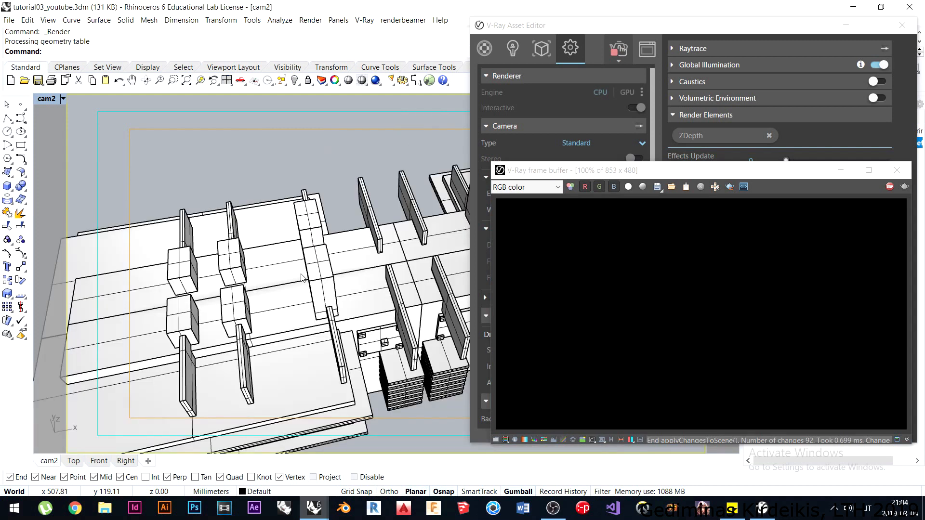
Inspect the base from several angles in the interactive render, stop the render and close the frame buffer.
key("Home")
scroll(302, 278, "down", 10)
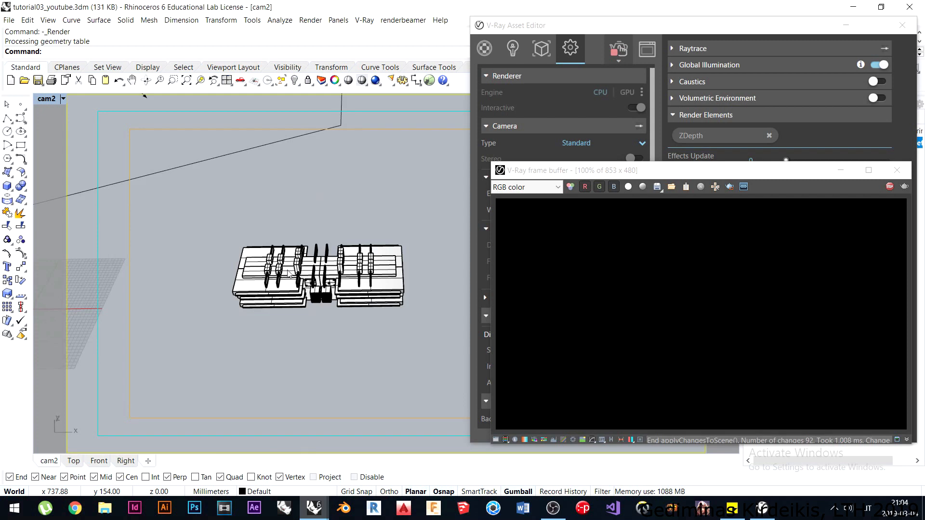
right_click_drag(287, 274, 497, 172)
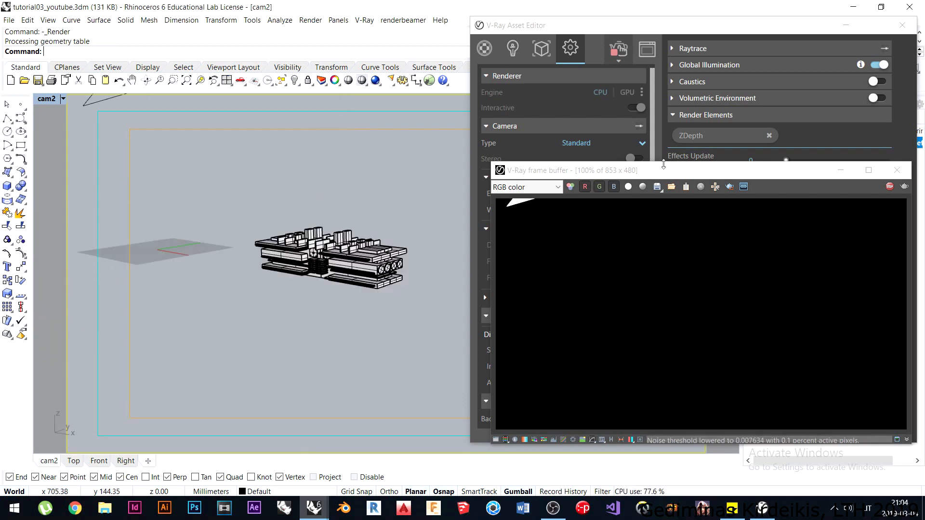
right_click_drag(463, 204, 374, 211)
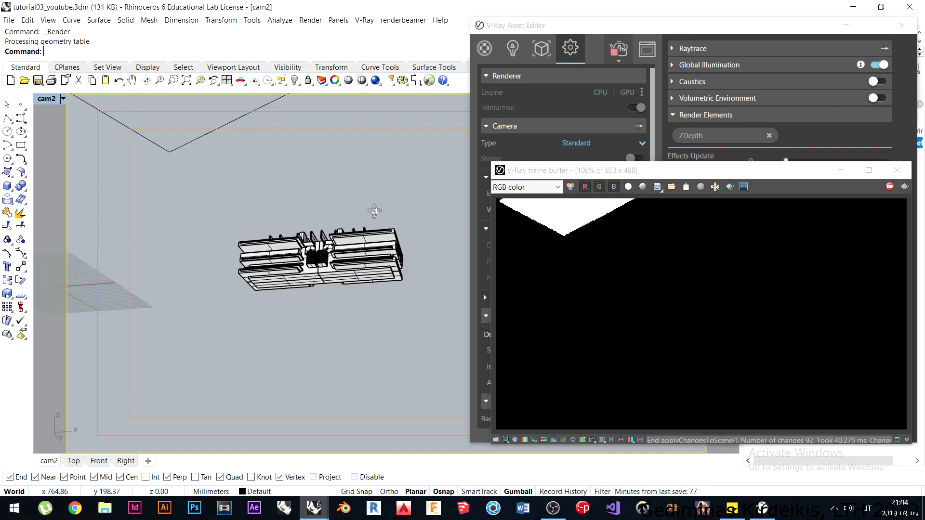
right_click_drag(375, 211, 306, 256)
left_click_drag(750, 170, 518, 176)
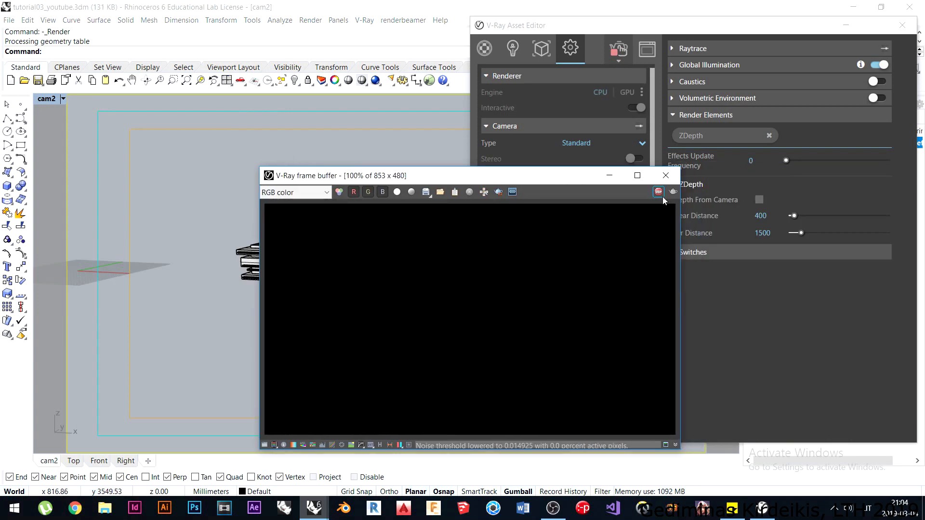
left_click(658, 192)
left_click_drag(548, 180, 278, 203)
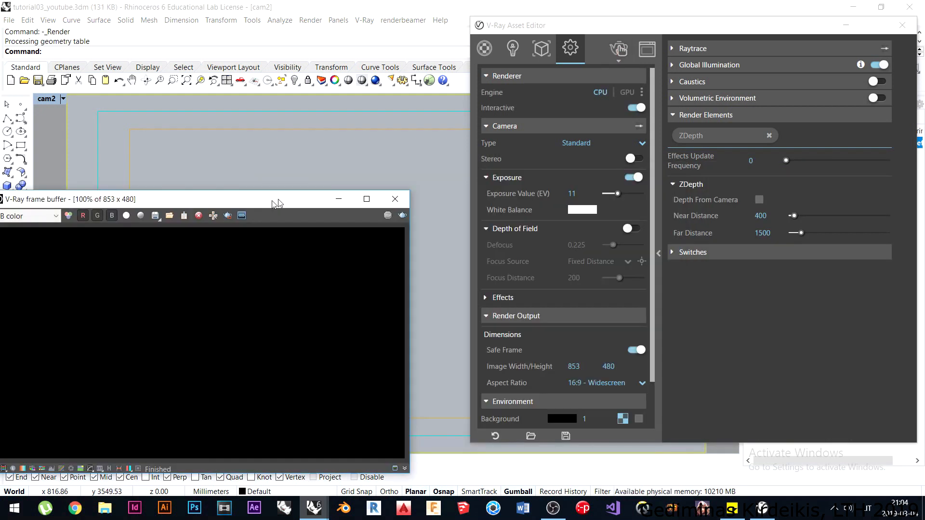
left_click(395, 199)
Create a new Generic V-Ray material and name it Base.
left_click(484, 49)
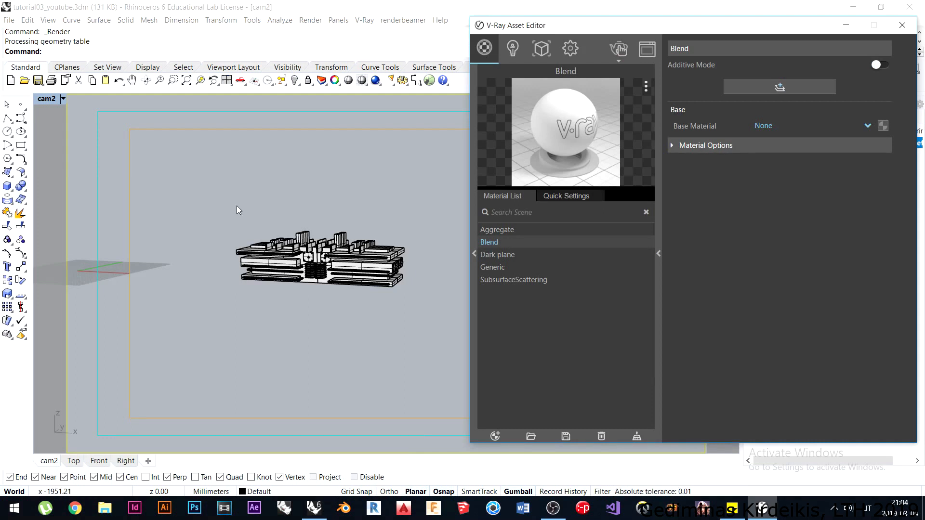
right_click_drag(236, 206, 240, 219)
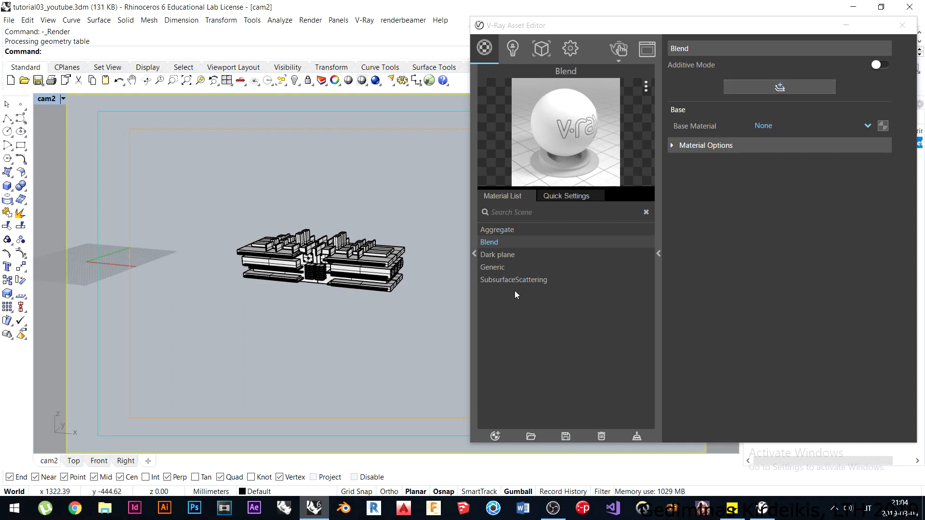
left_click(496, 437)
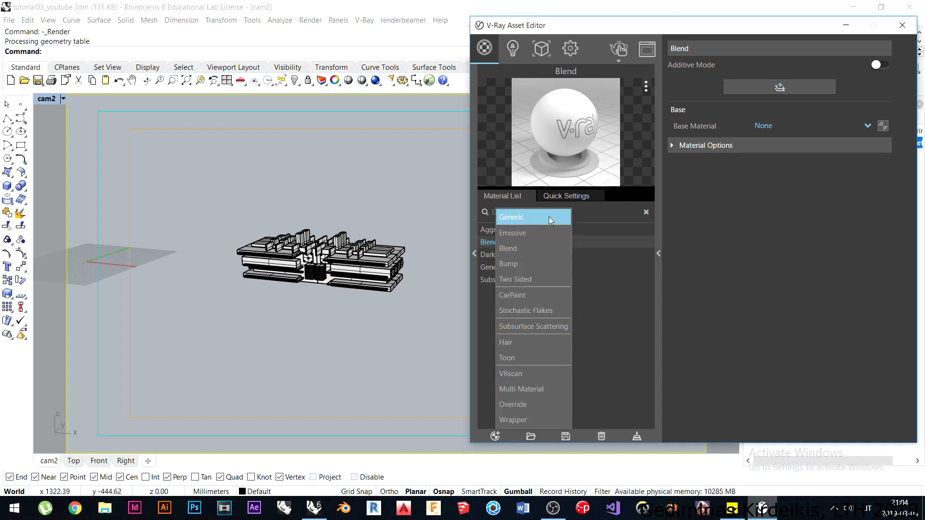
left_click(549, 218)
type("B")
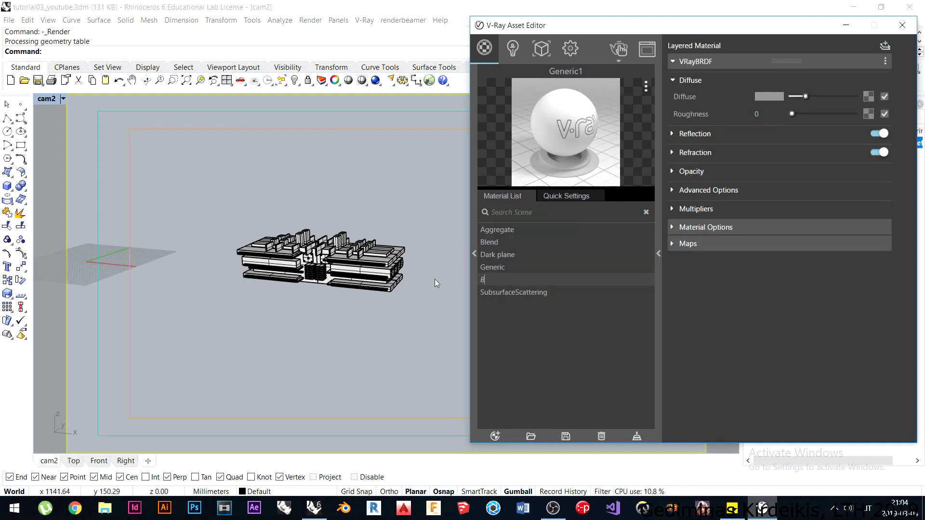
type("ose")
key("Return")
Set the Base material's diffuse color to a bright, saturated yellow and close the color picker.
left_click(777, 96)
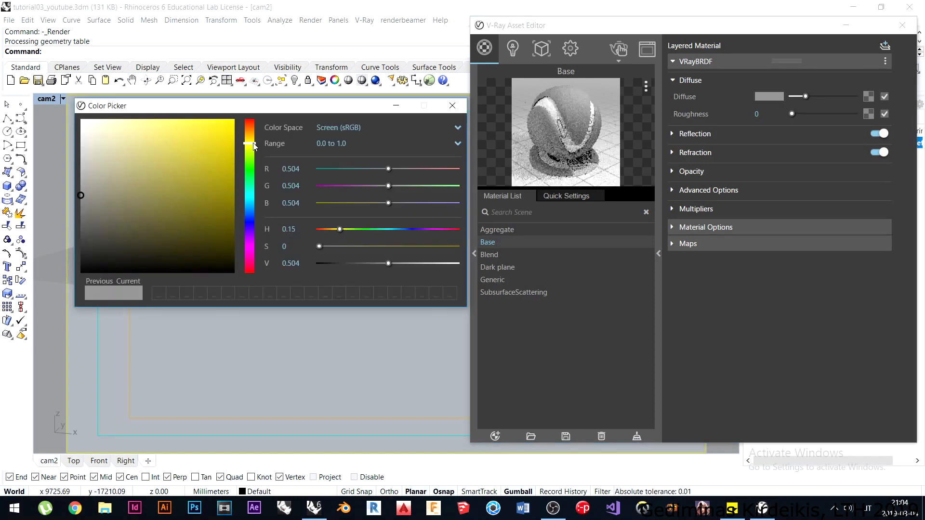
mouse_move(254, 145)
left_mouse_down()
mouse_move(250, 208)
mouse_move(259, 135)
mouse_move(251, 249)
mouse_move(253, 149)
left_mouse_up()
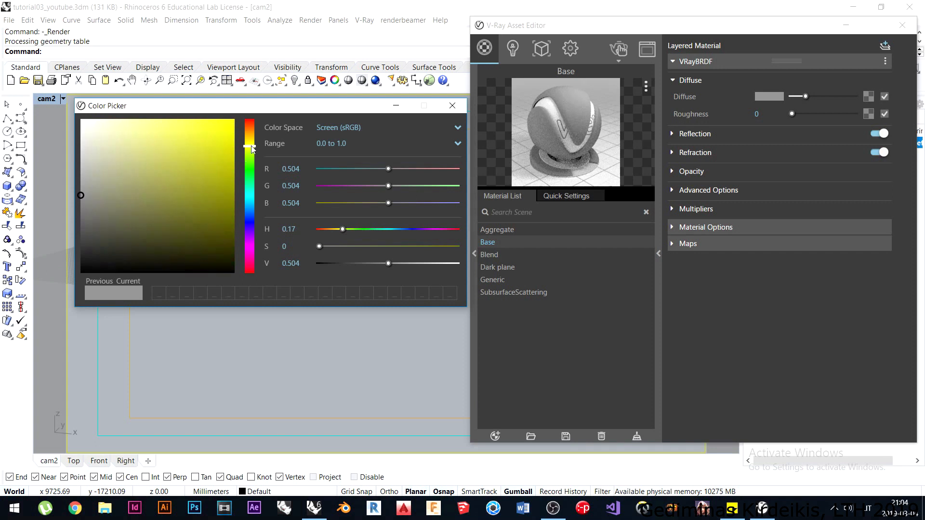
left_click(175, 178)
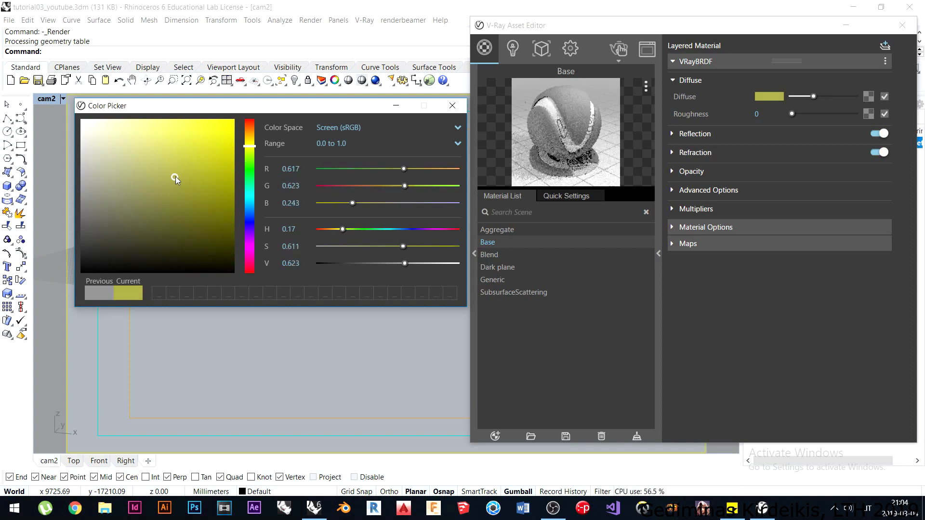
left_click(155, 162)
left_click(250, 139)
left_click_drag(250, 138, 251, 144)
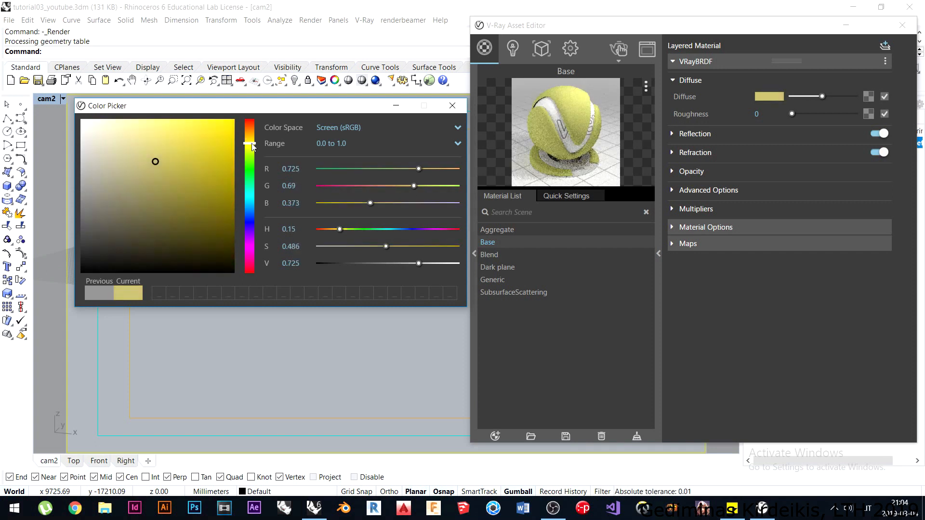
left_click_drag(198, 119, 190, 123)
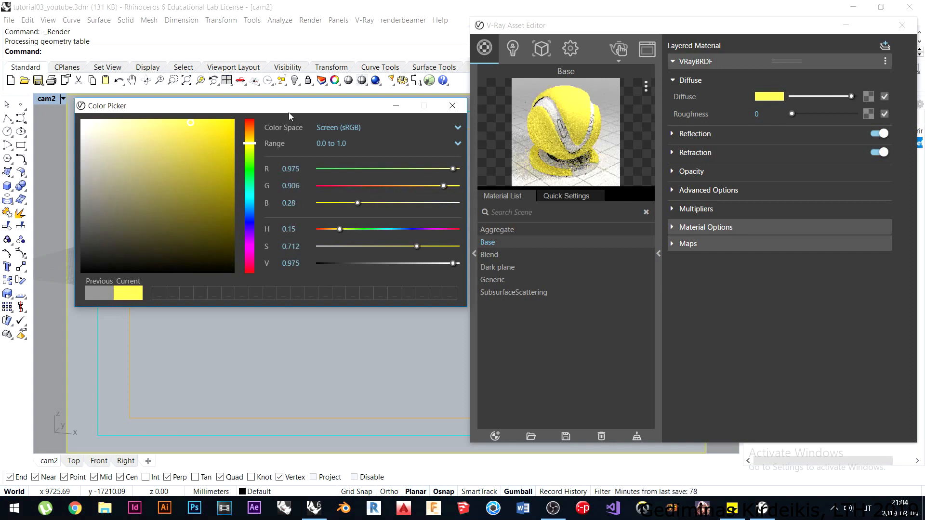
left_click(196, 134)
left_click(452, 106)
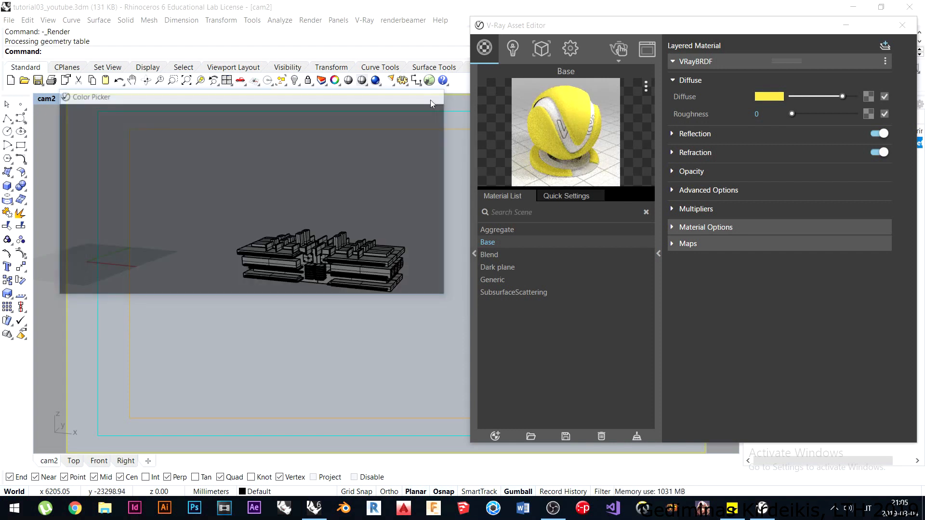
Assign the Base material as the base material of the Blend material.
left_click(348, 257)
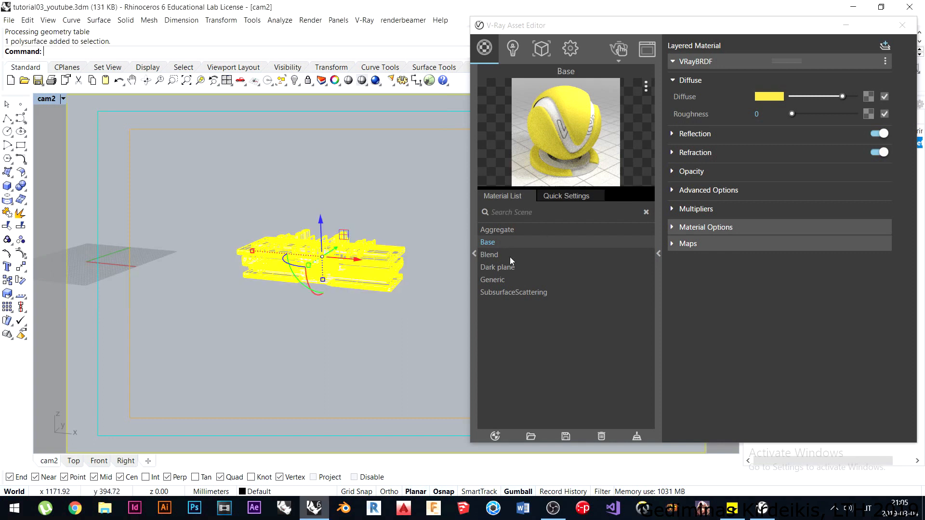
left_click(499, 255)
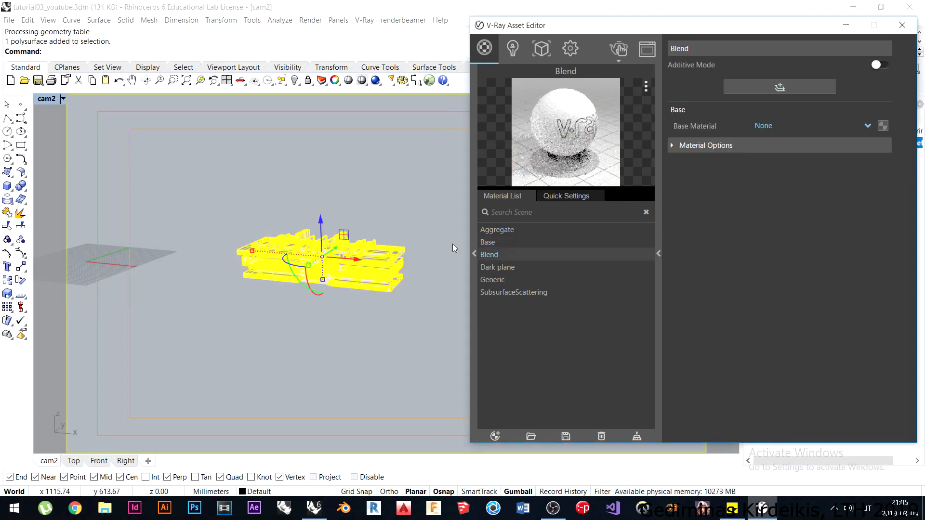
left_click(775, 126)
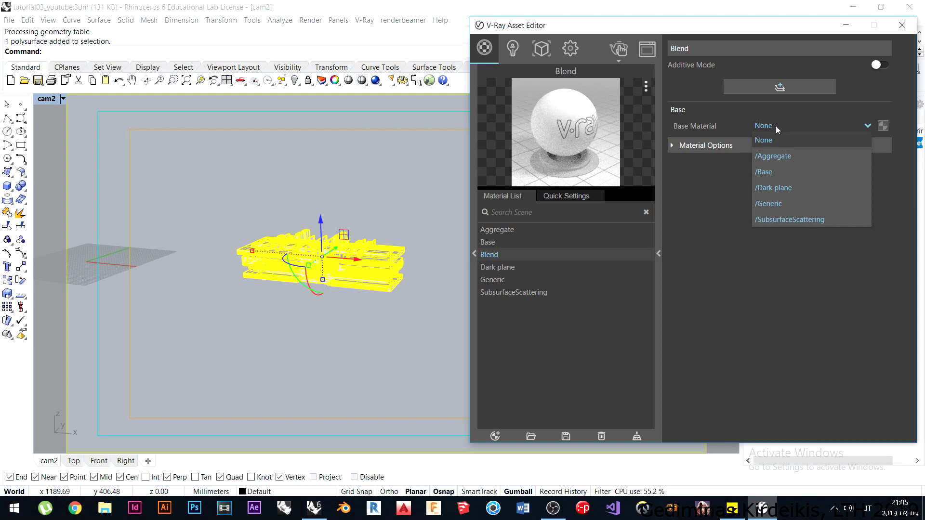
left_click(767, 174)
Run an interactive render of the deselected base model, check the yellow Blend material up close, and stop the render.
right_click_drag(298, 263, 261, 311)
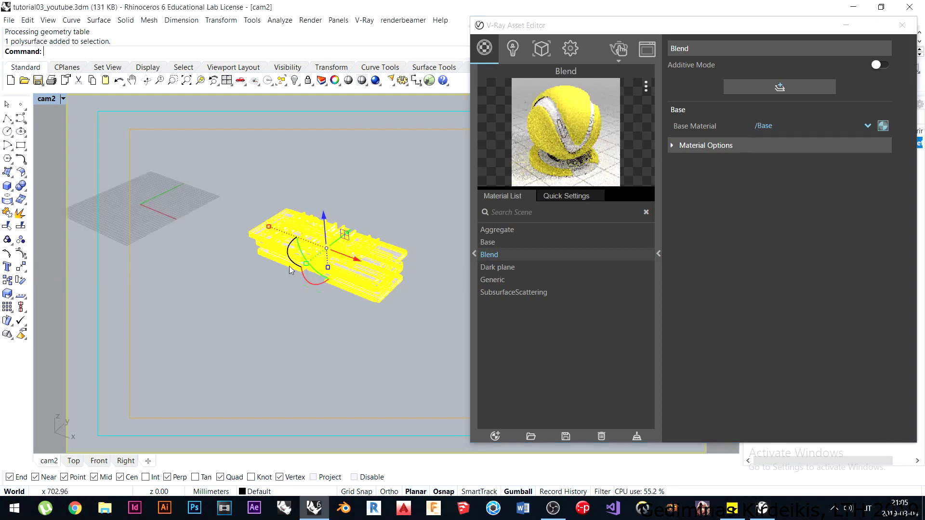
left_click(260, 312)
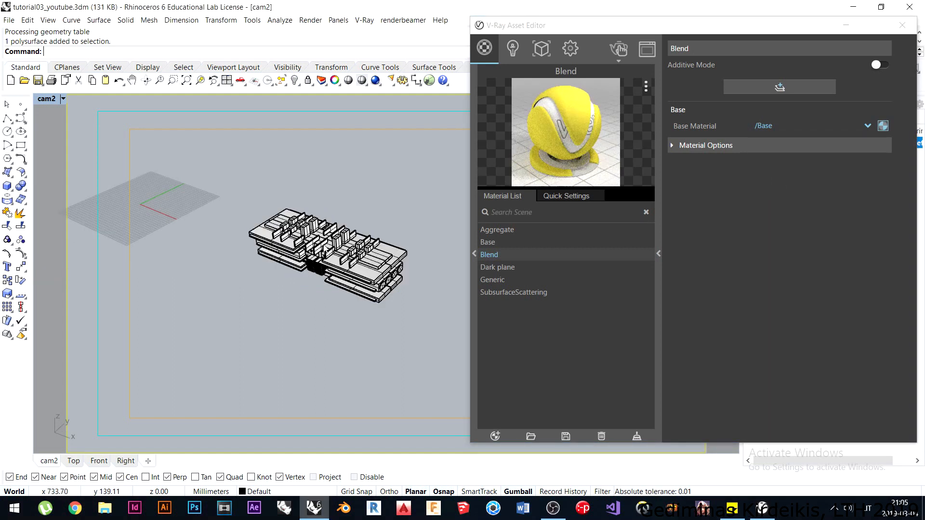
key("Home")
left_click(621, 54)
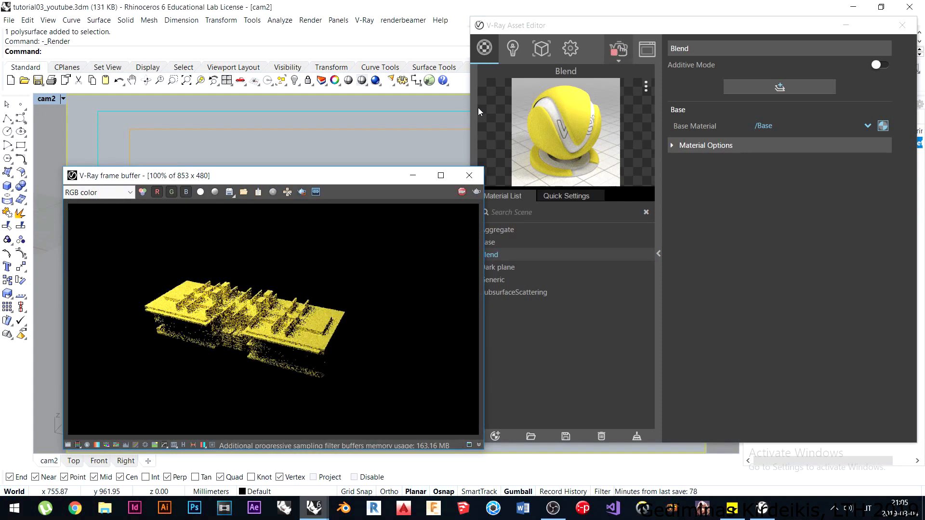
left_click_drag(337, 177, 715, 60)
right_click_drag(343, 164, 401, 189)
scroll(300, 295, "up", 3)
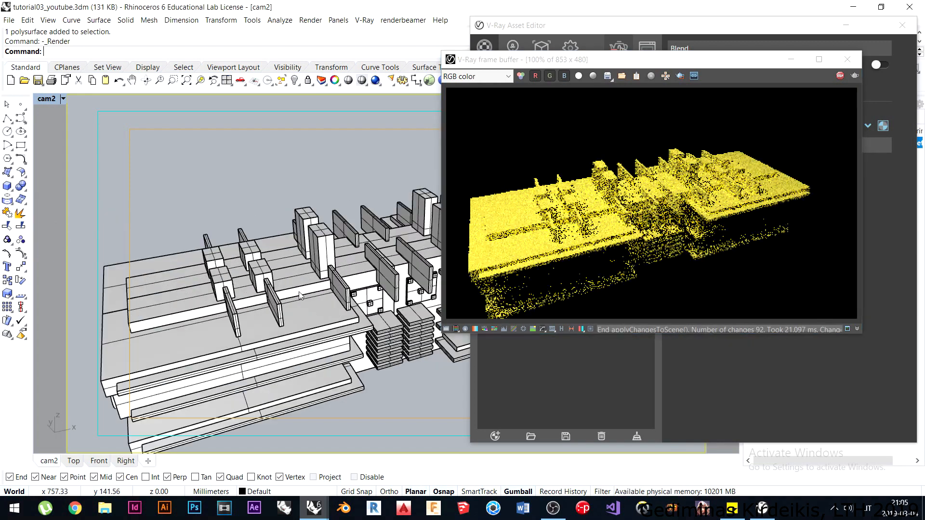
scroll(300, 295, "up", 3)
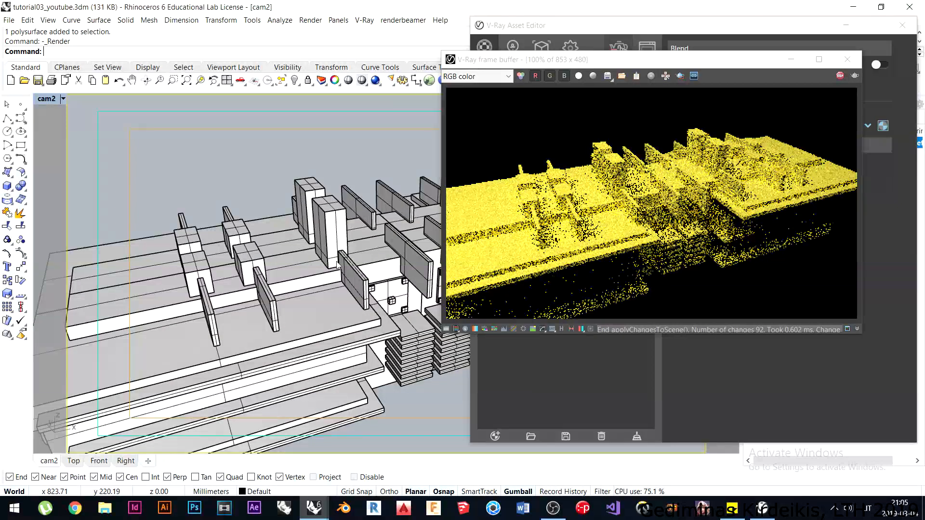
left_click_drag(661, 64, 477, 41)
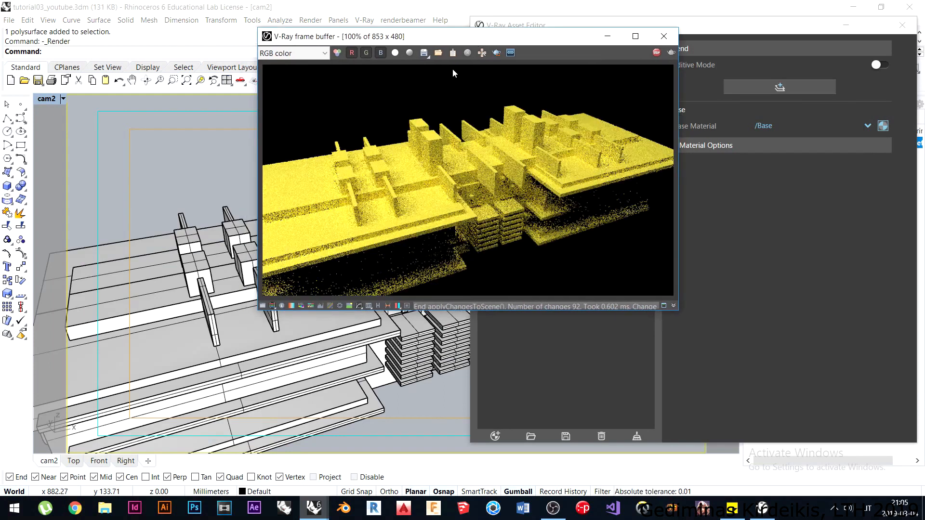
left_click_drag(544, 37, 393, 42)
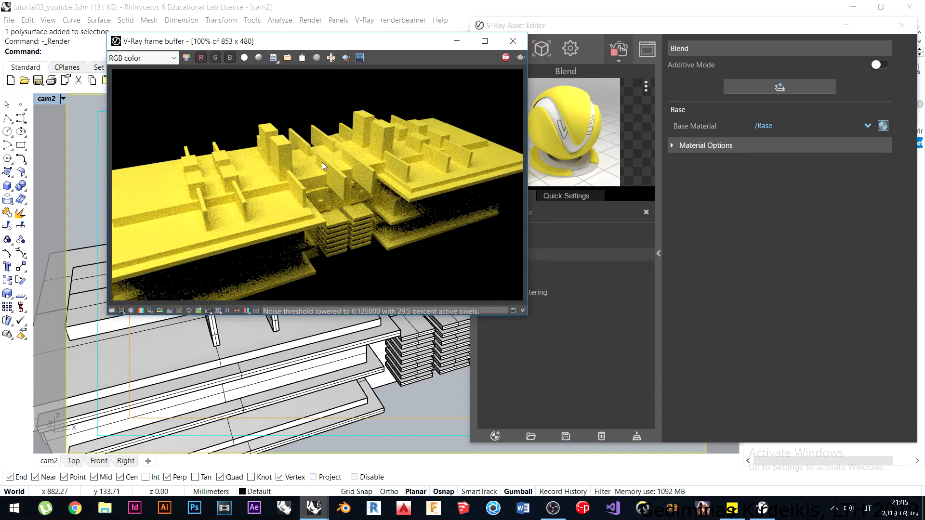
left_click(505, 62)
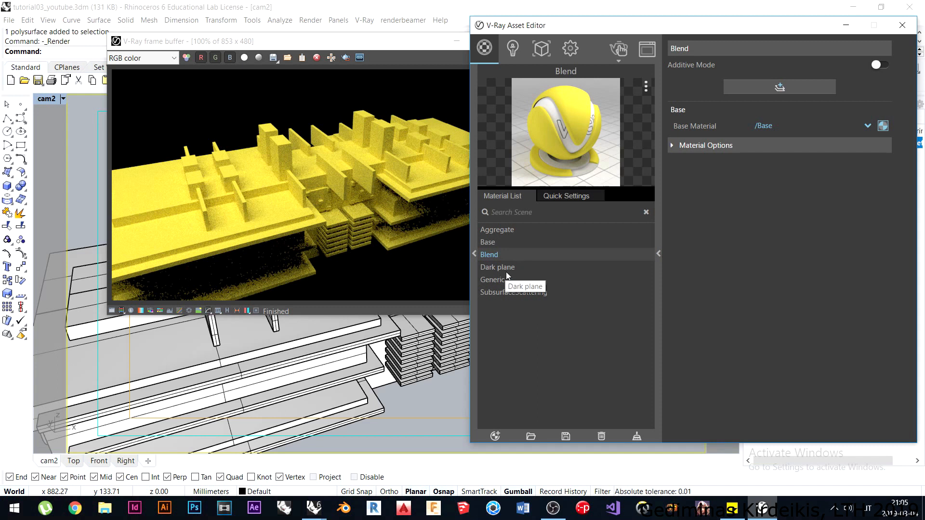
Set the Base material's reflection glossiness to 0.95 and make its reflection color slightly lighter.
left_click(588, 241)
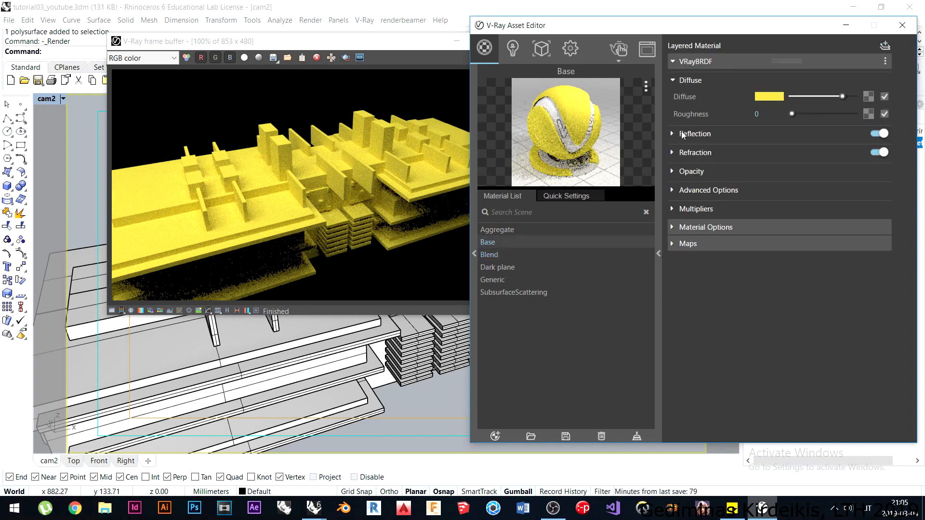
left_click(683, 134)
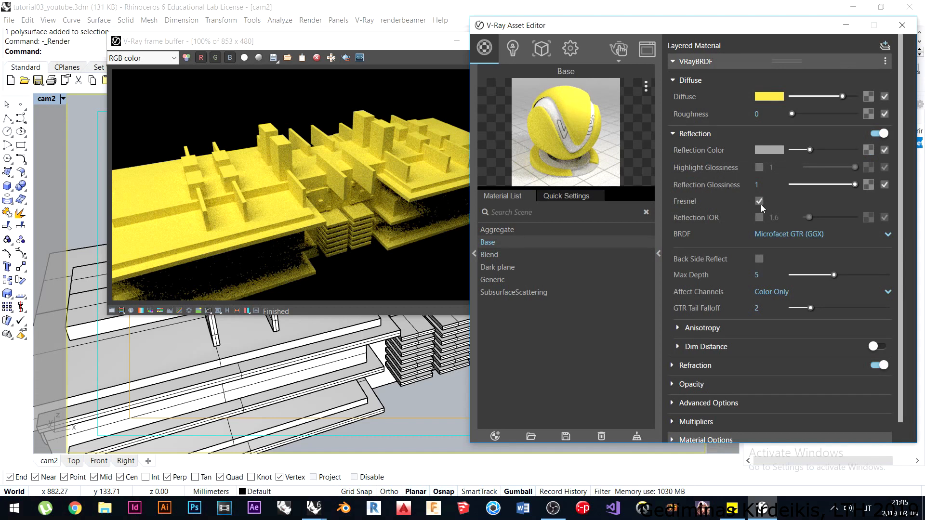
left_click(757, 185)
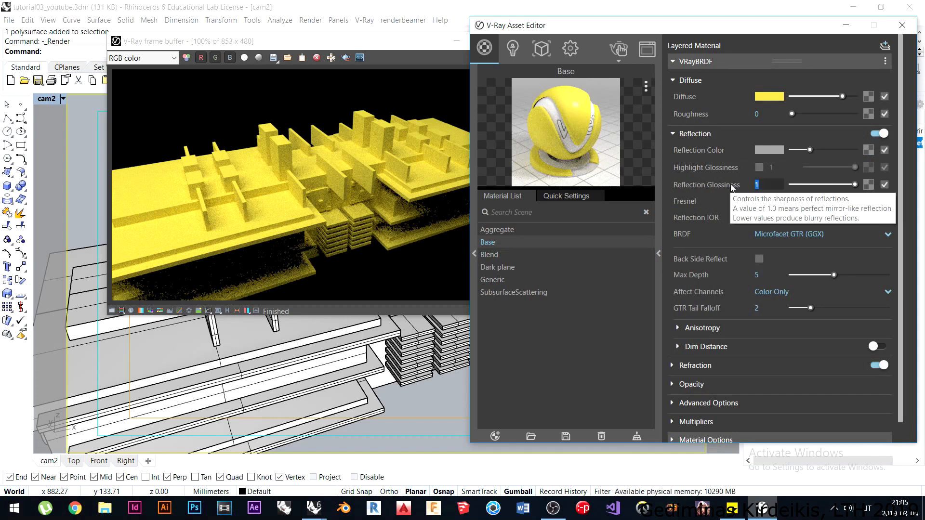
type(".95")
key("Return")
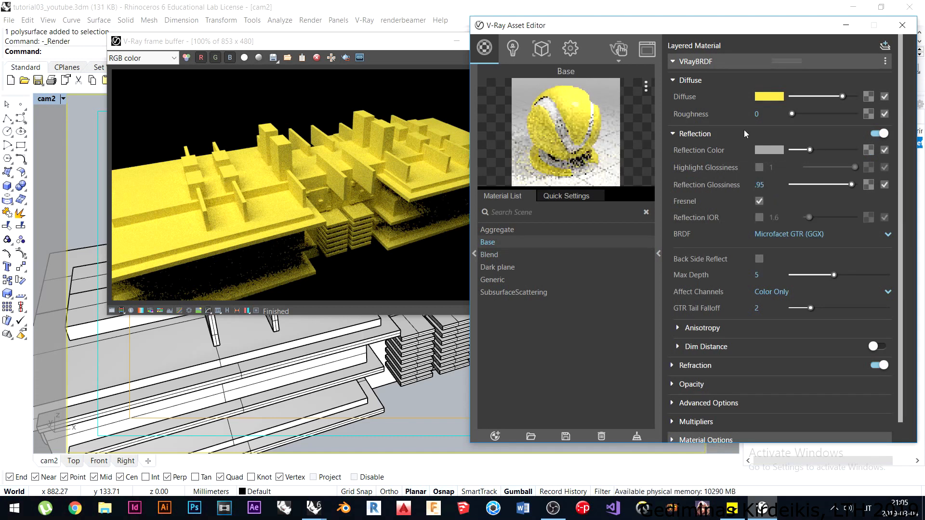
left_click_drag(812, 147, 818, 147)
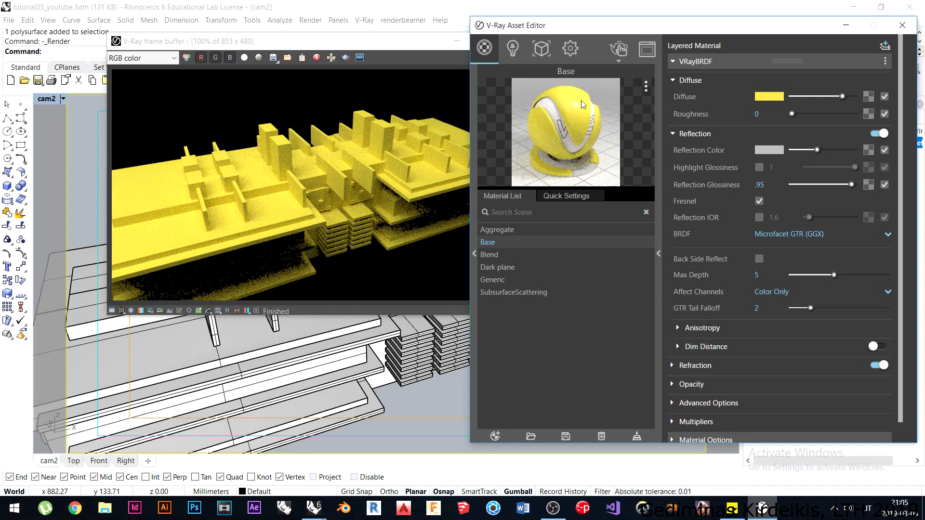
Select the building model in the viewport and turn on edge softening in its object properties.
left_click_drag(713, 30, 619, 18)
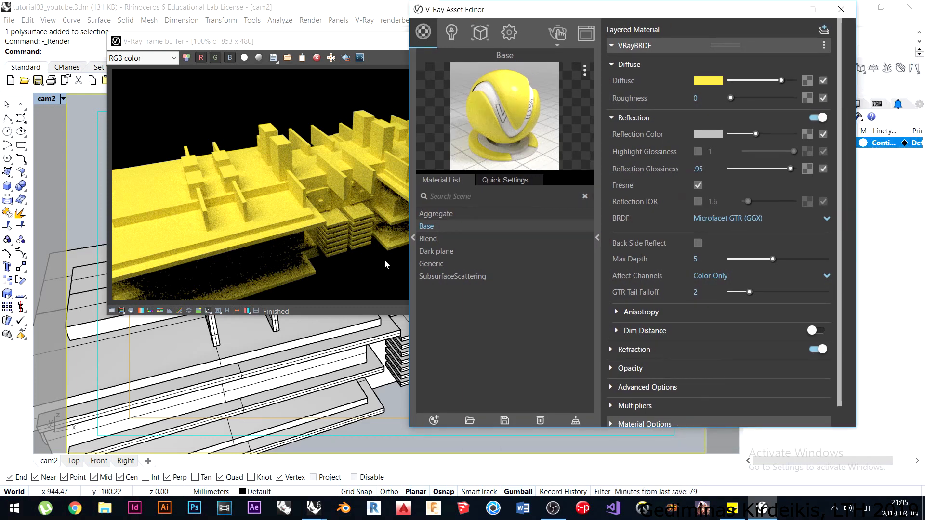
left_click(597, 237)
left_click_drag(476, 17, 641, 17)
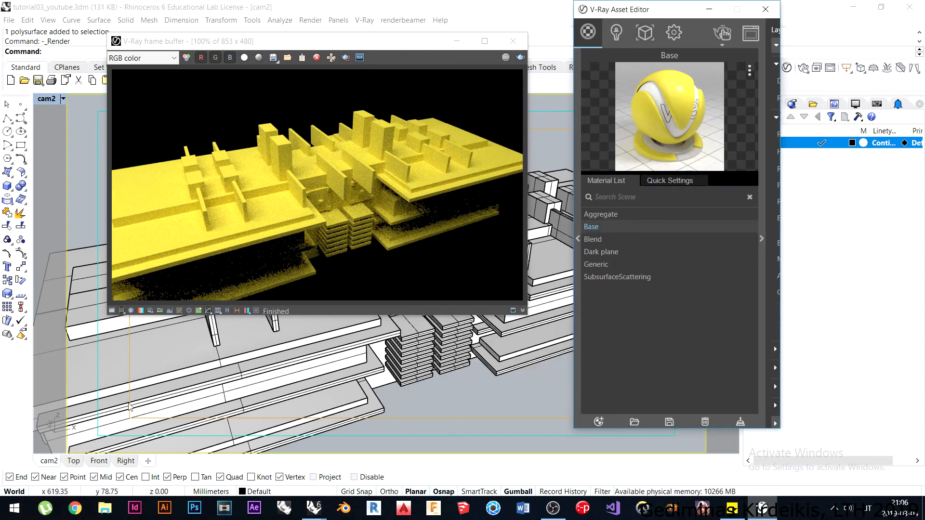
left_click(332, 353)
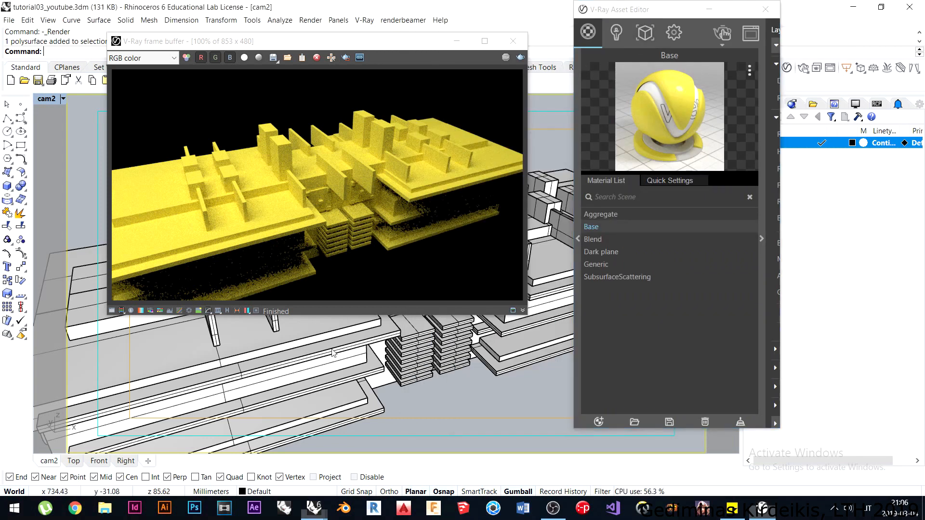
left_click_drag(632, 13, 563, 29)
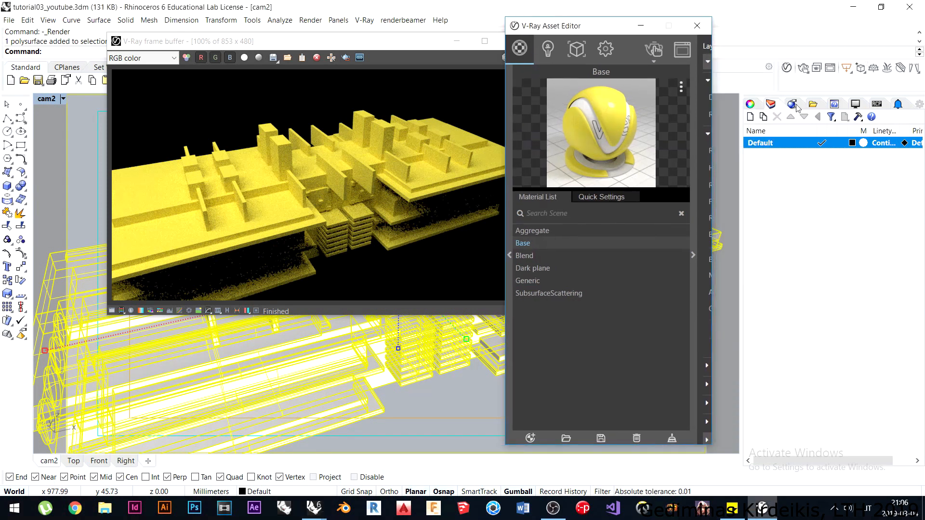
left_click(753, 105)
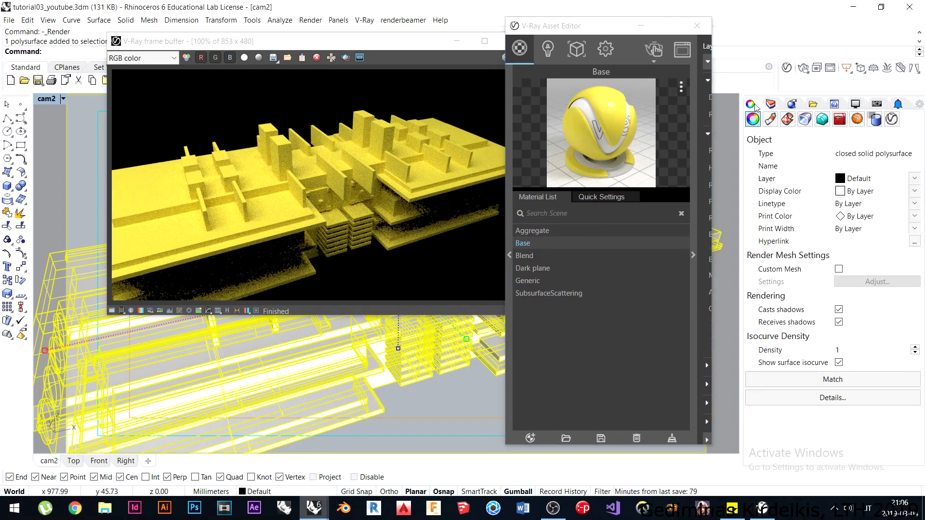
left_click(822, 122)
left_click(753, 141)
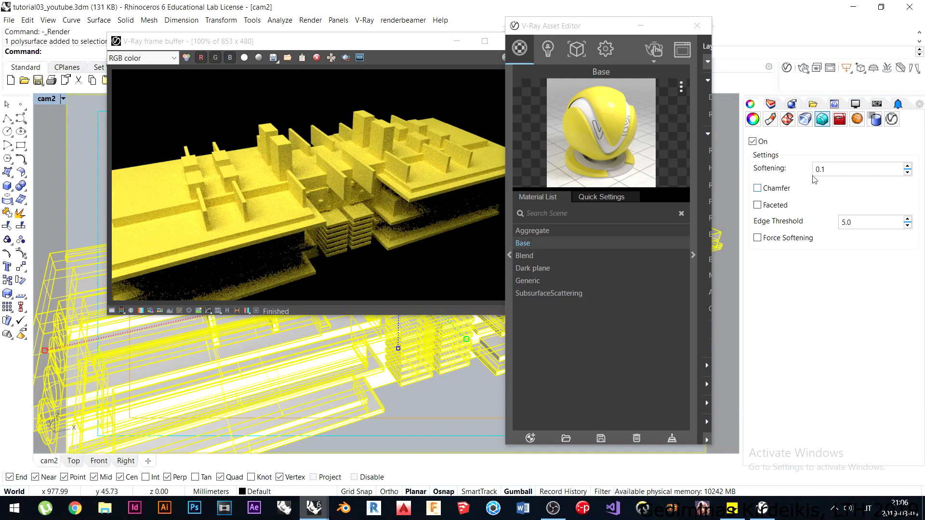
Set the model's edge softening value to 1.
double_click(826, 170)
left_click(846, 172)
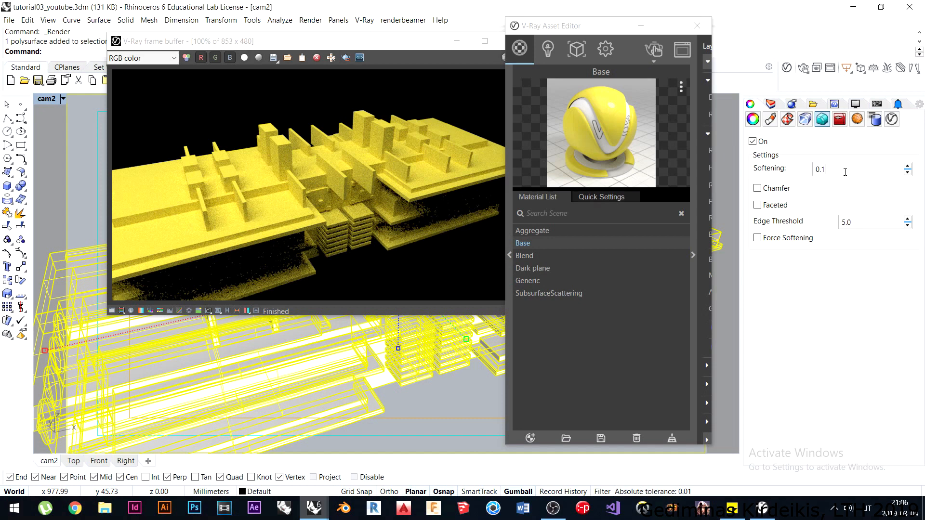
key("BackSpace")
key("BackSpace")
key("BackSpace")
type("1")
key("Return")
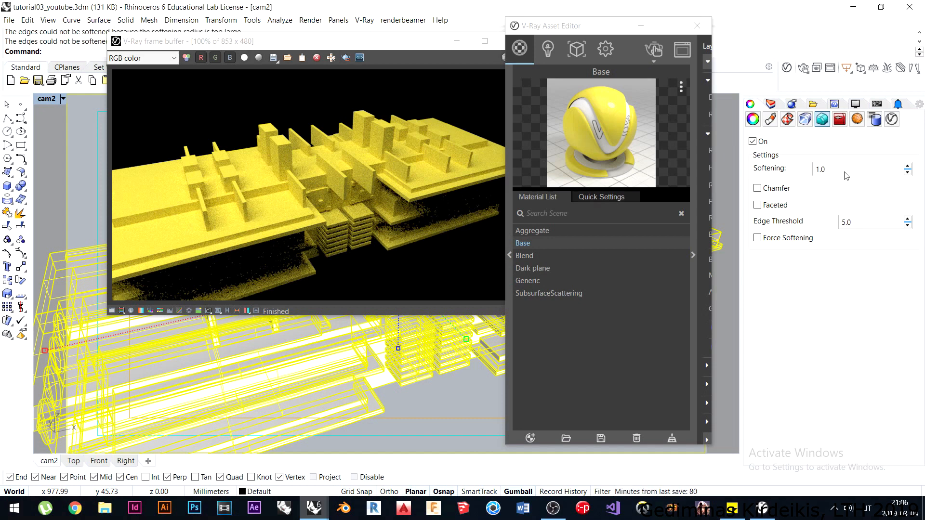
Render the cam2 view with the softened edges and deselect the model.
left_click(654, 50)
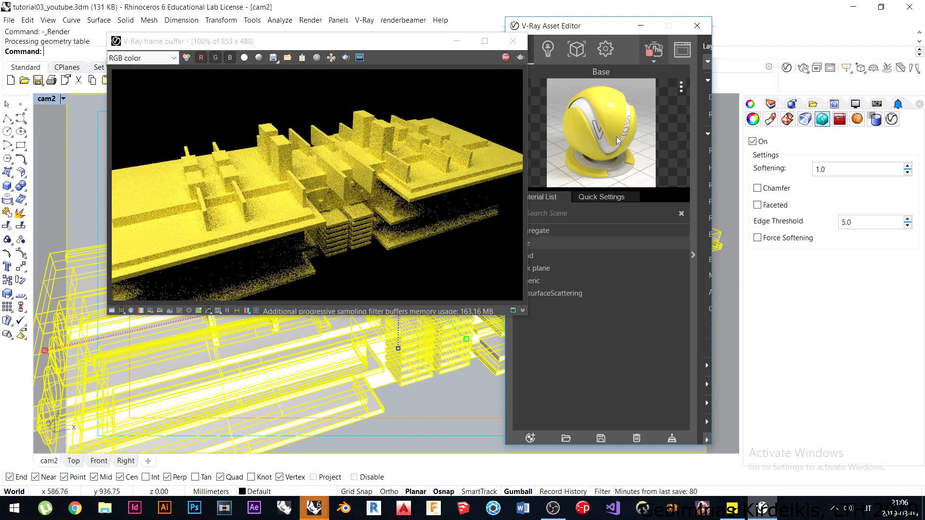
left_click(451, 406)
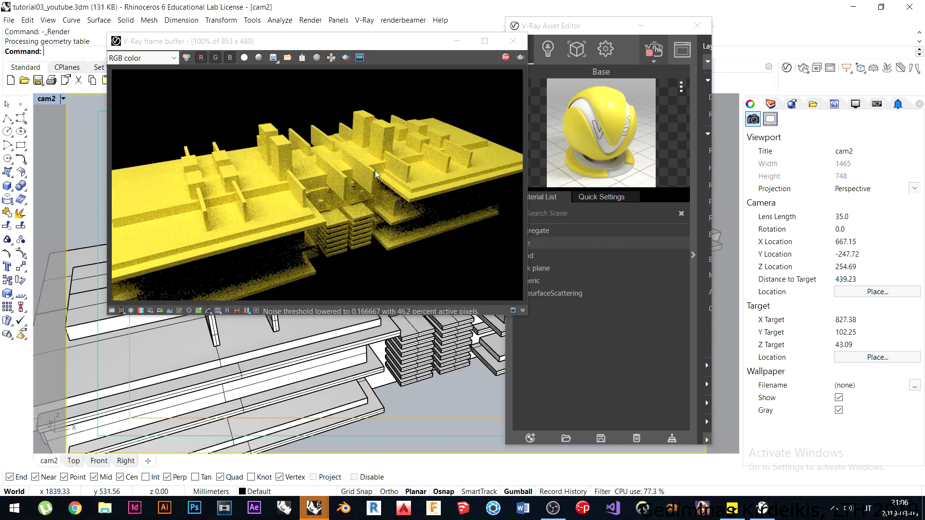
Create a new Generic material and set its reflection glossiness to 0.6.
left_click_drag(579, 26, 673, 22)
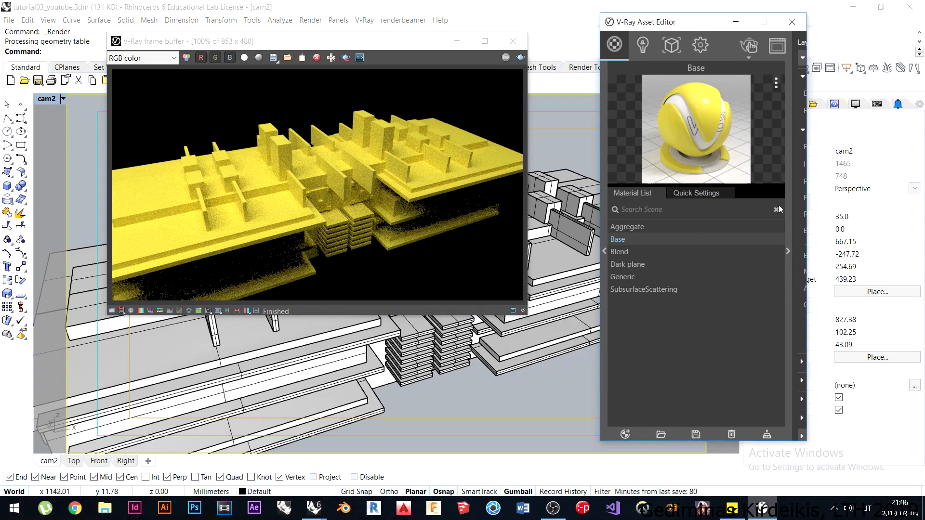
left_click(788, 263)
left_click(462, 243)
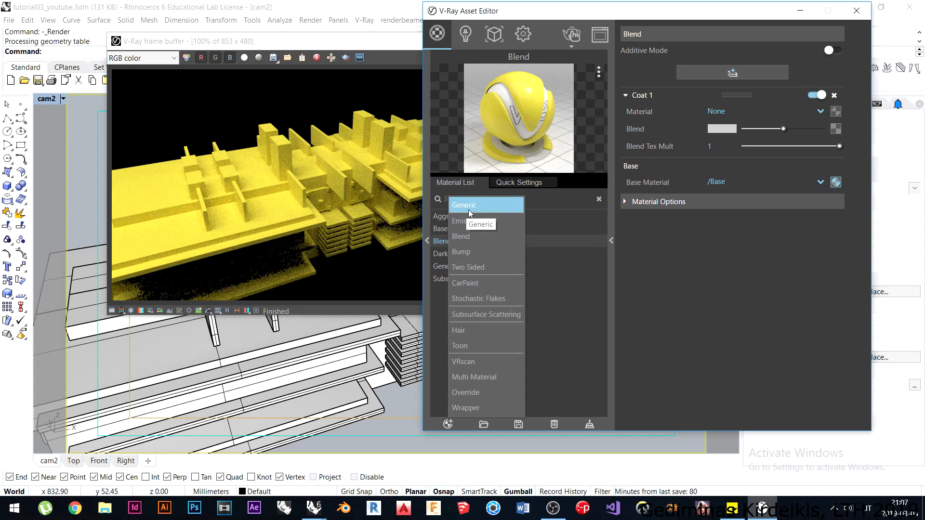
left_click(469, 210)
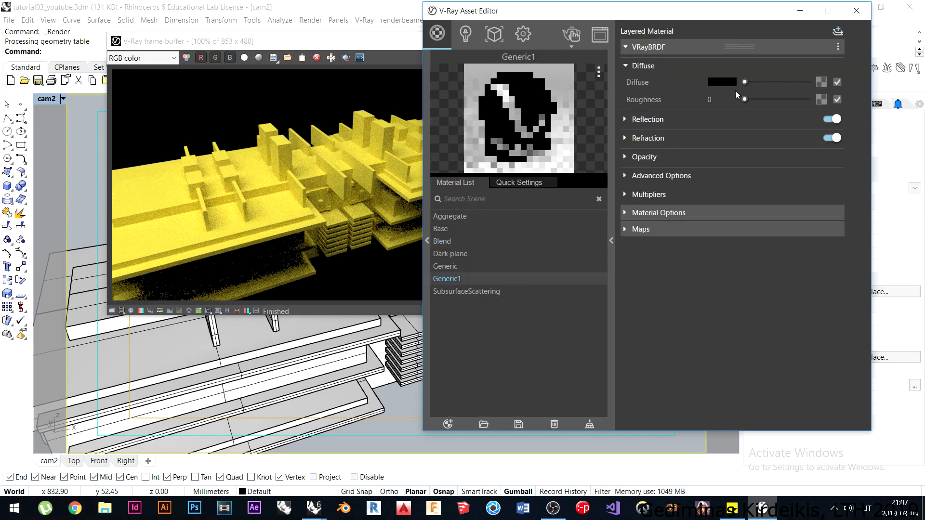
left_click(630, 126)
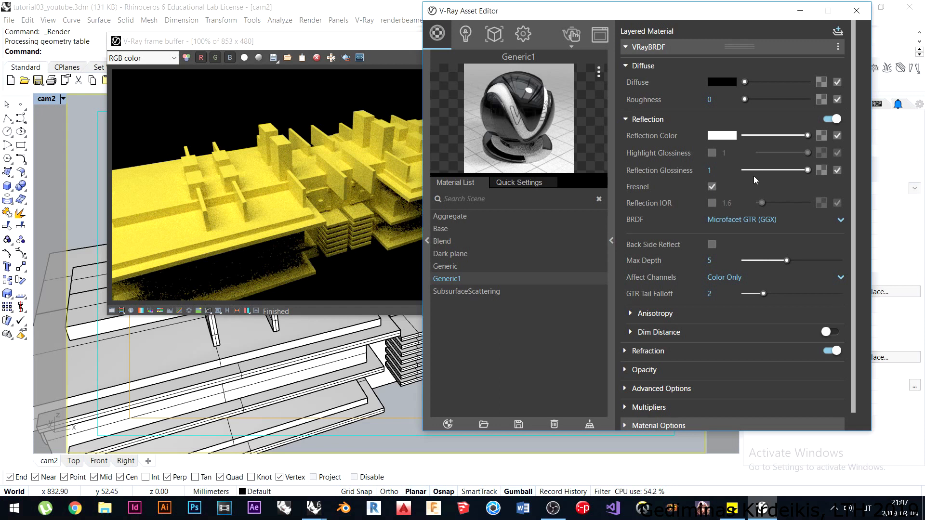
left_click(709, 170)
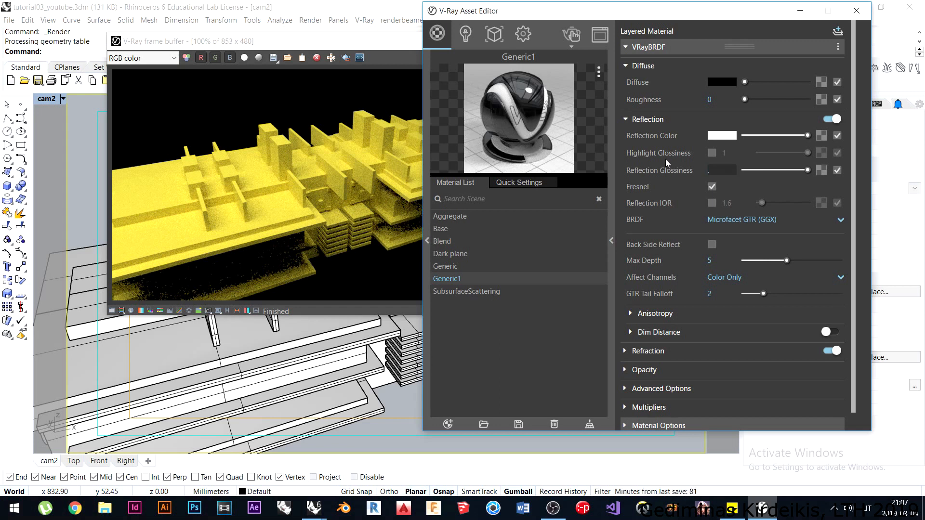
type(".6")
key("Return")
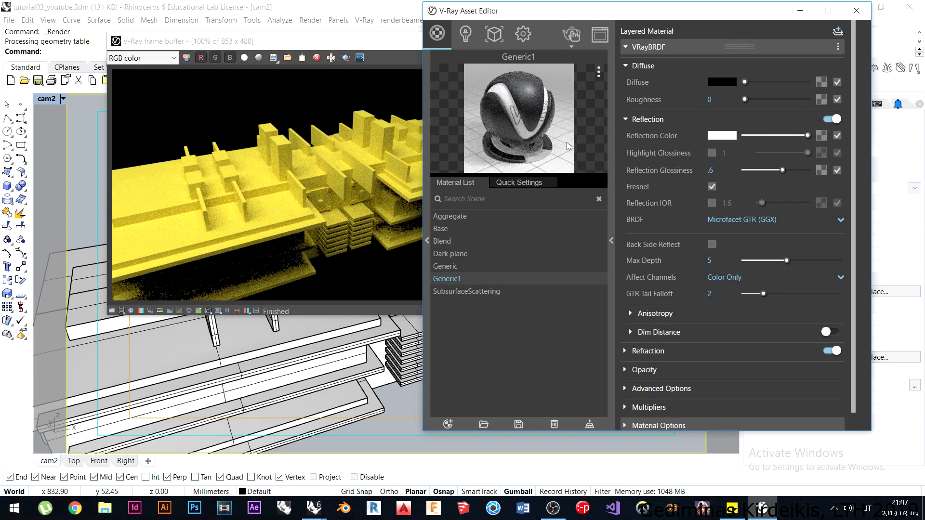
Try a refraction IOR of 20 on the new material and settle on 15.
left_click(647, 119)
left_click(647, 138)
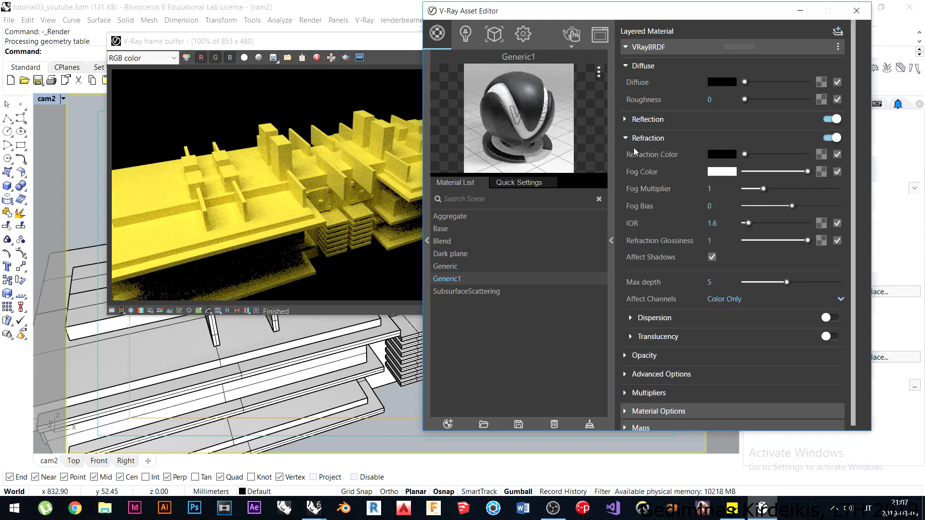
left_click(725, 222)
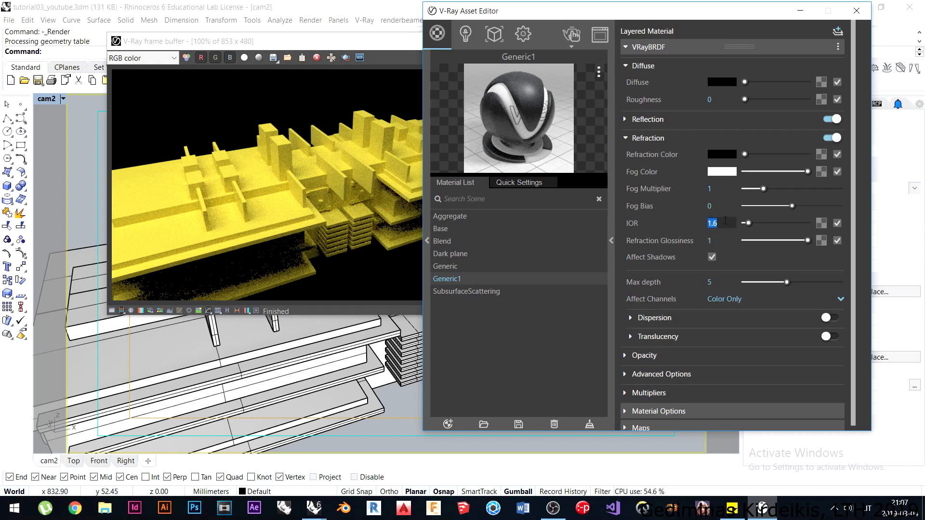
type("20")
key("Return")
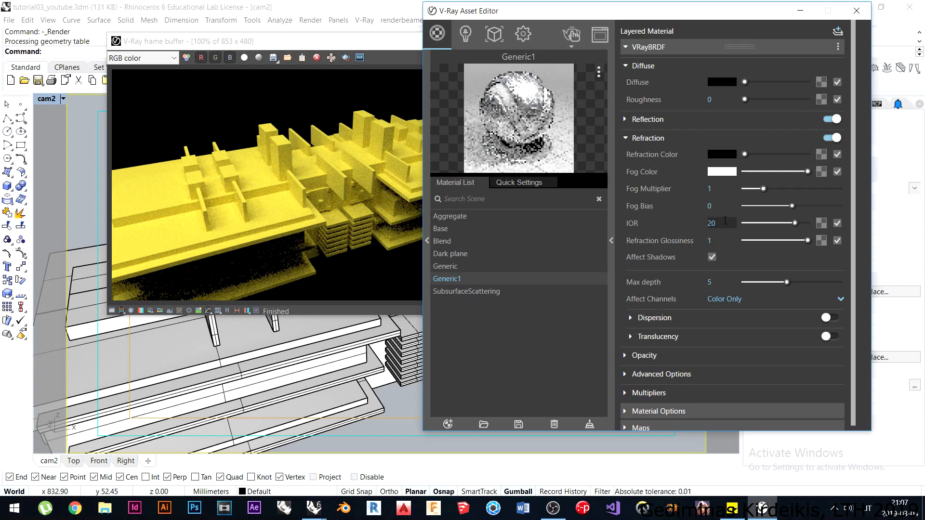
left_click_drag(726, 222, 678, 225)
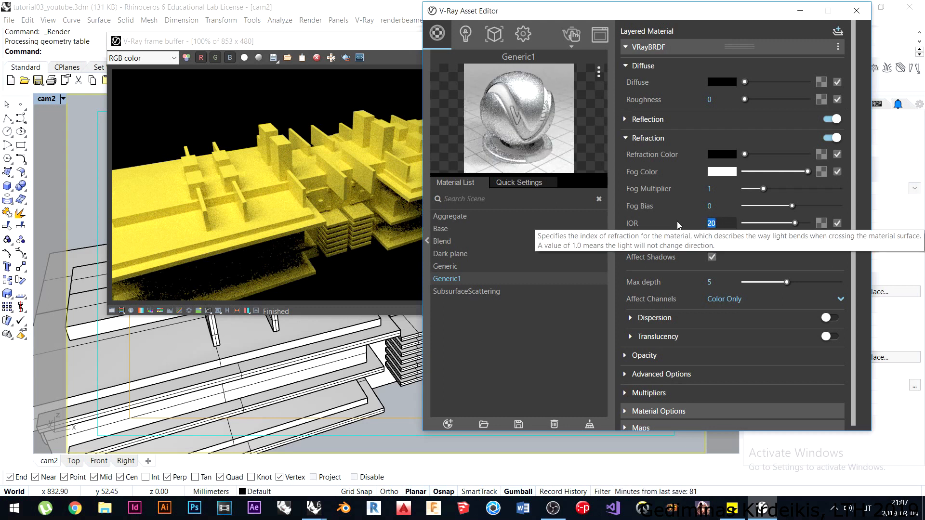
type("15")
key("Return")
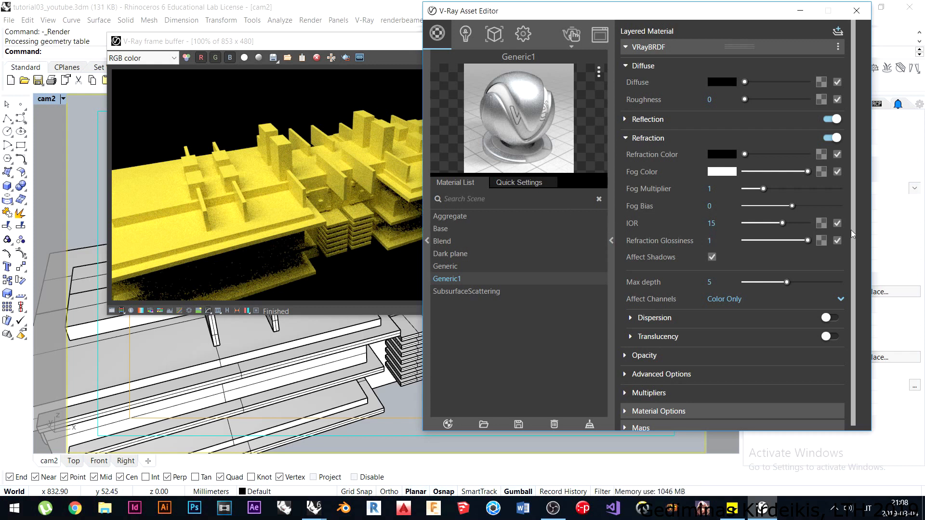
Rename the new generic material as Metal.
double_click(455, 280)
left_click_drag(455, 282, 385, 287)
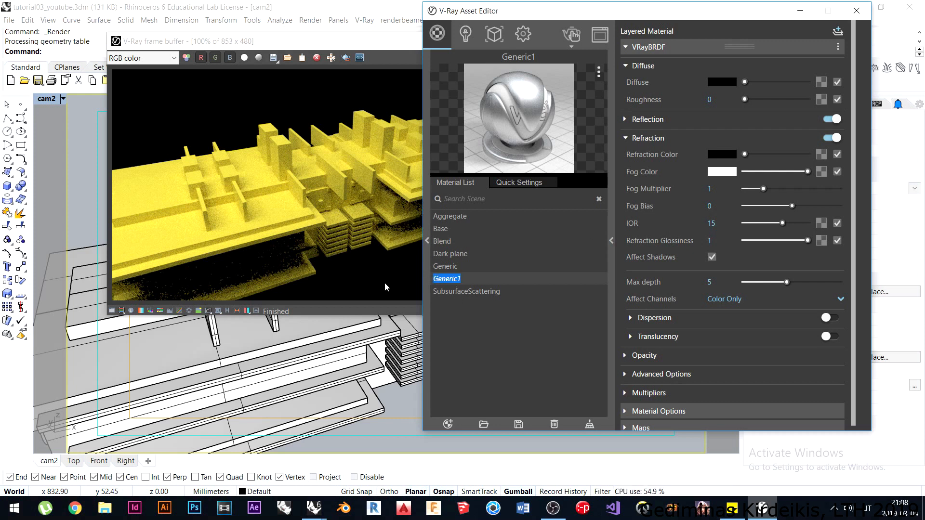
type("Metal")
key("Return")
Assign the Metal material to Coat 1 of the Blend material.
left_click(444, 242)
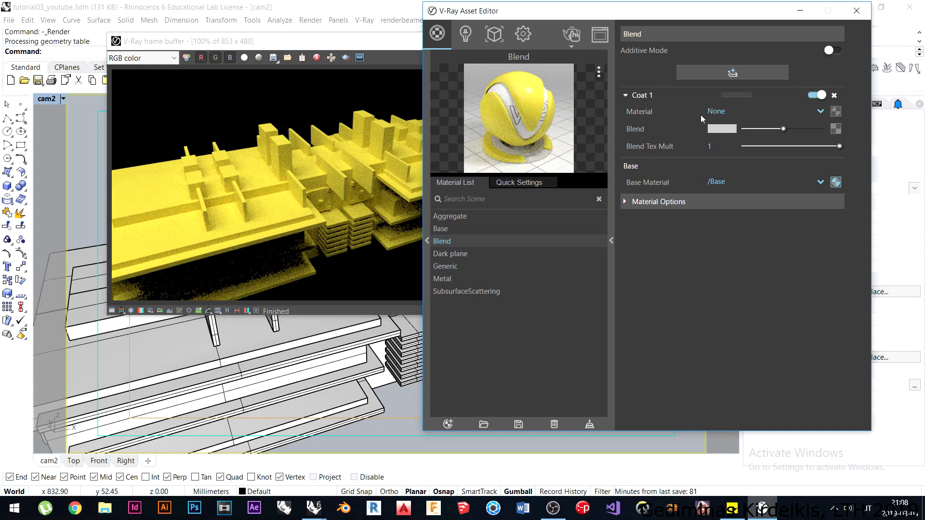
left_click(721, 112)
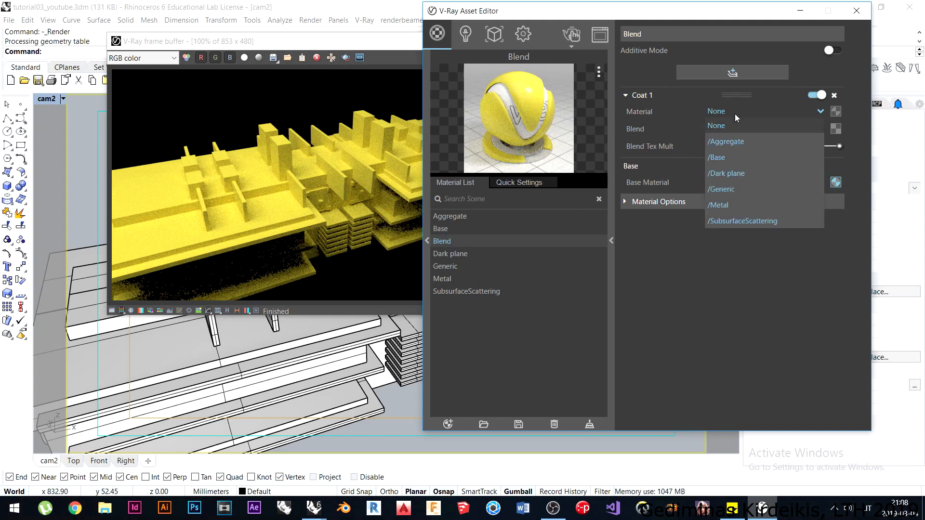
left_click(735, 204)
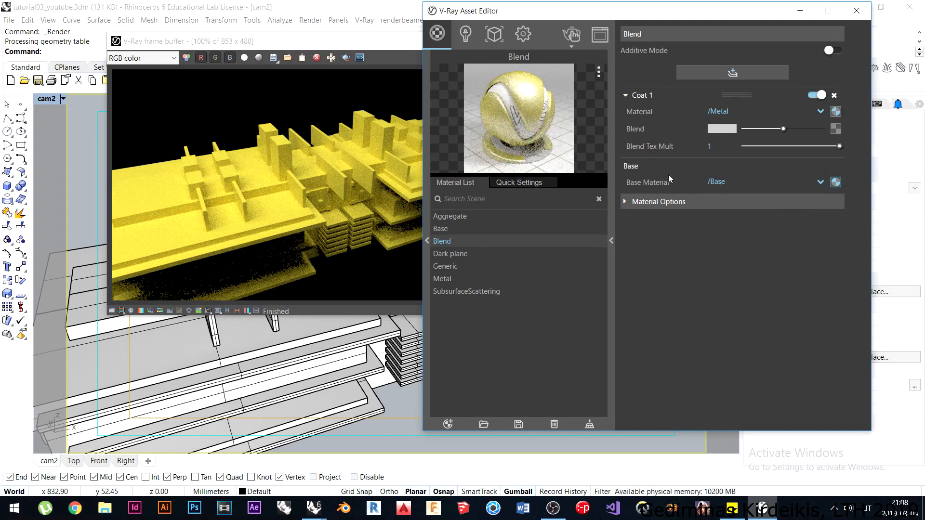
Render the scene with the updated Blend material and stop the render after the first passes.
left_click(569, 36)
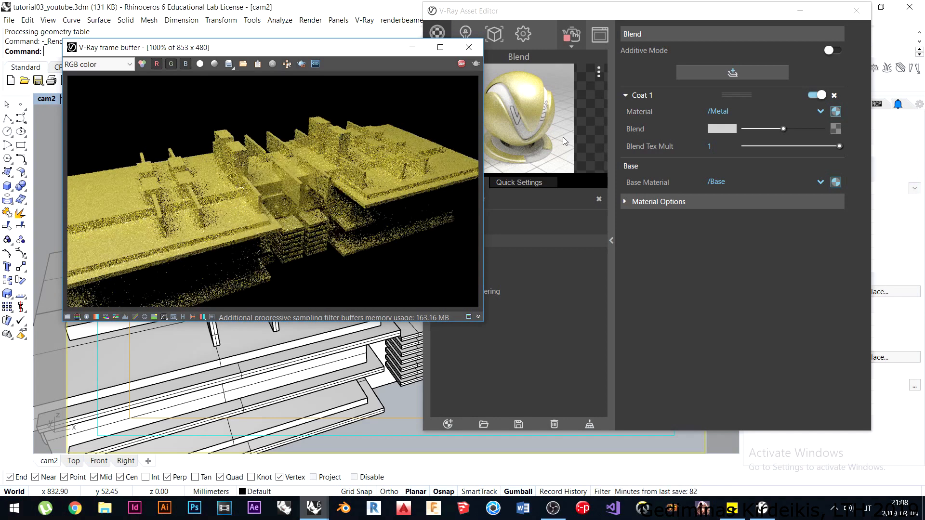
left_click(584, 42)
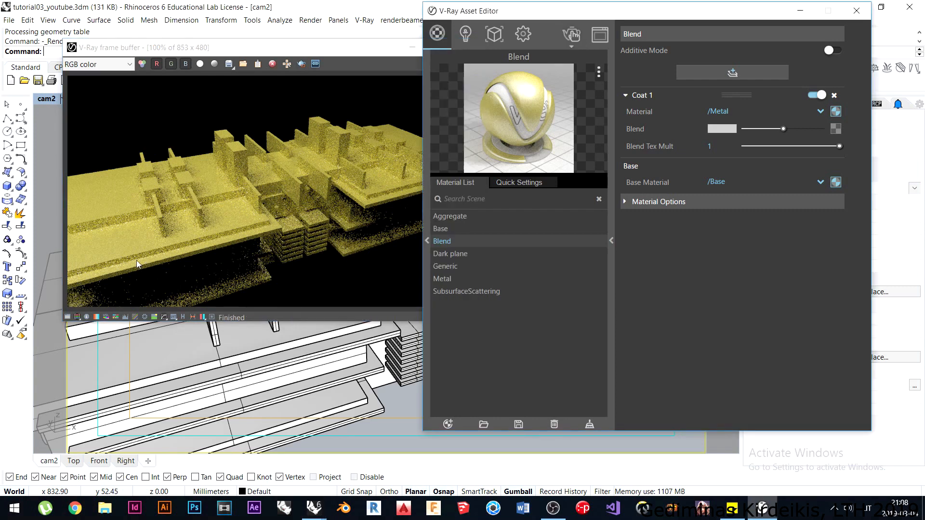
scroll(137, 260, "up", 1)
scroll(139, 267, "down", 1)
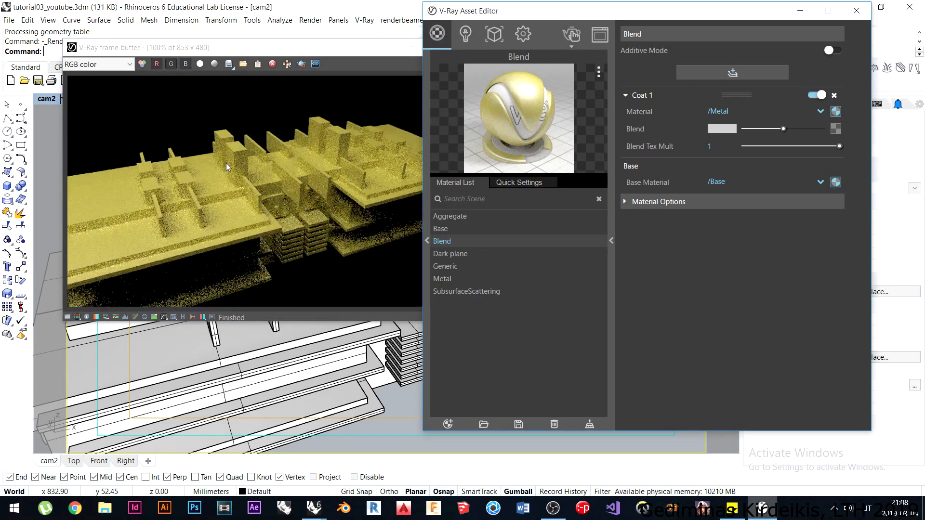
Create an Emissive material and apply it to the building model selected in the viewport.
left_click_drag(552, 19, 486, 35)
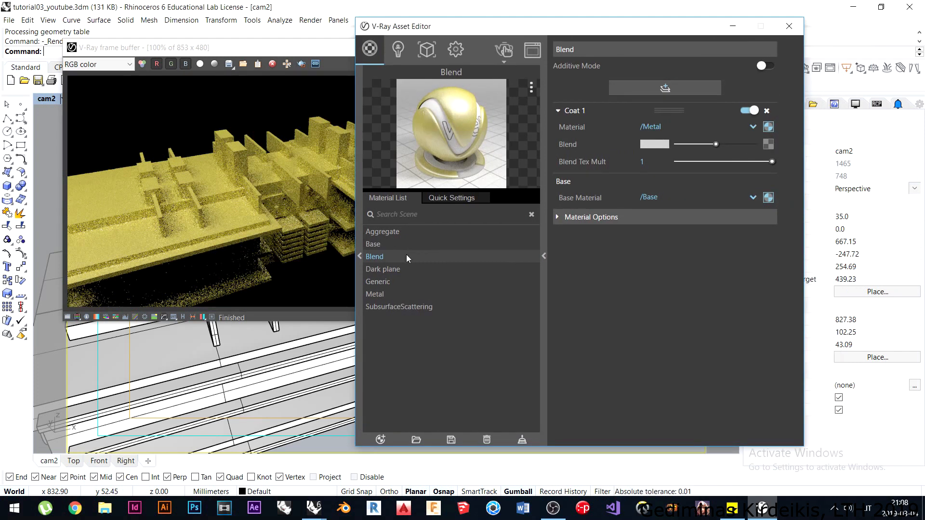
left_click_drag(464, 28, 629, 21)
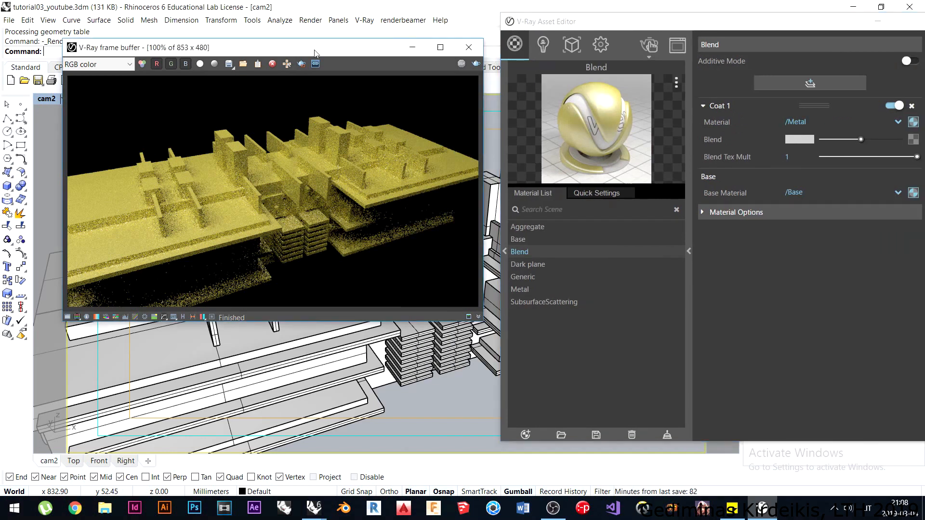
left_click_drag(241, 47, 307, 24)
left_click(289, 321)
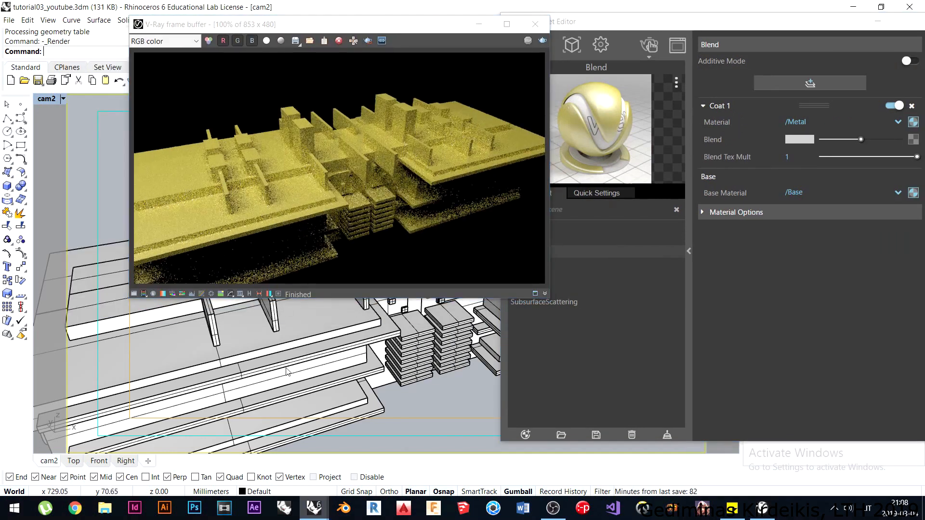
left_click(548, 403)
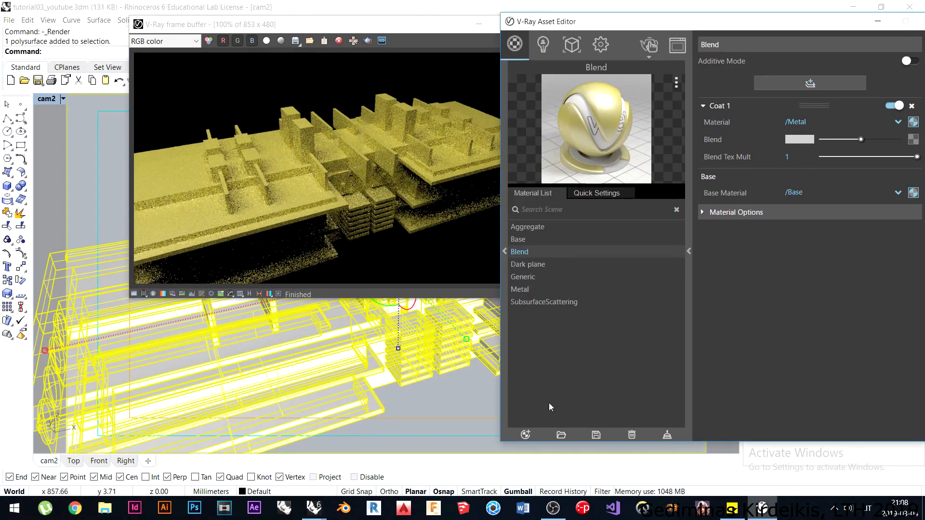
left_click(525, 436)
left_click(561, 237)
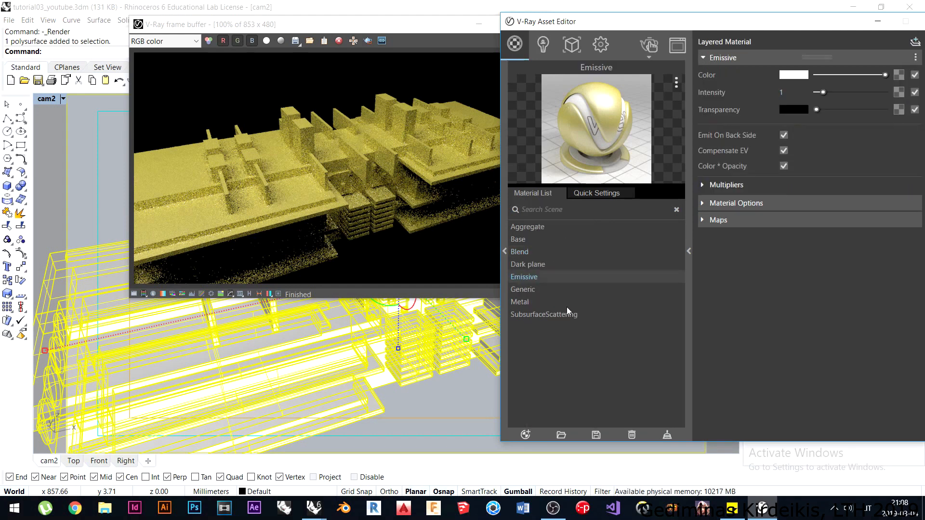
right_click(528, 279)
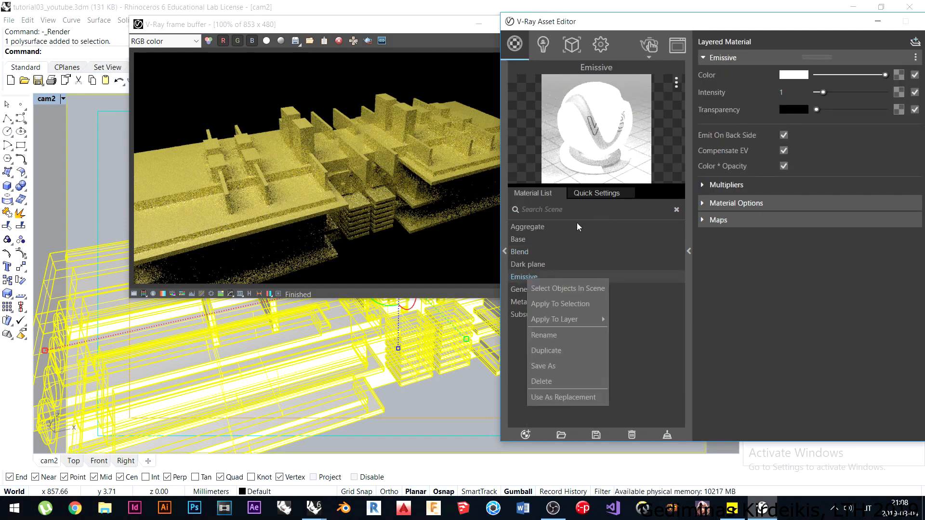
left_click(567, 304)
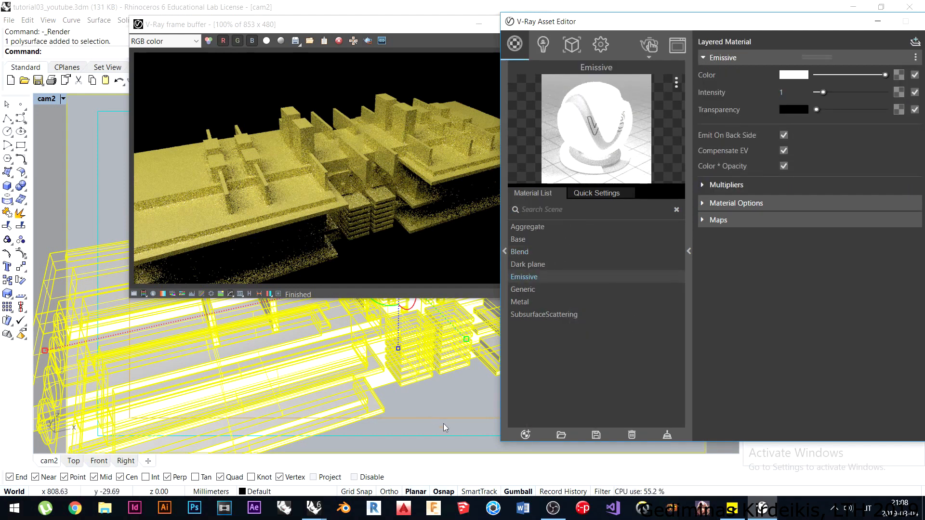
Map the Emissive material's color with an Edges texture and set its scene-unit width to 10.
mouse_move(701, 26)
left_mouse_down()
mouse_move(654, 46)
mouse_move(485, 32)
left_mouse_up()
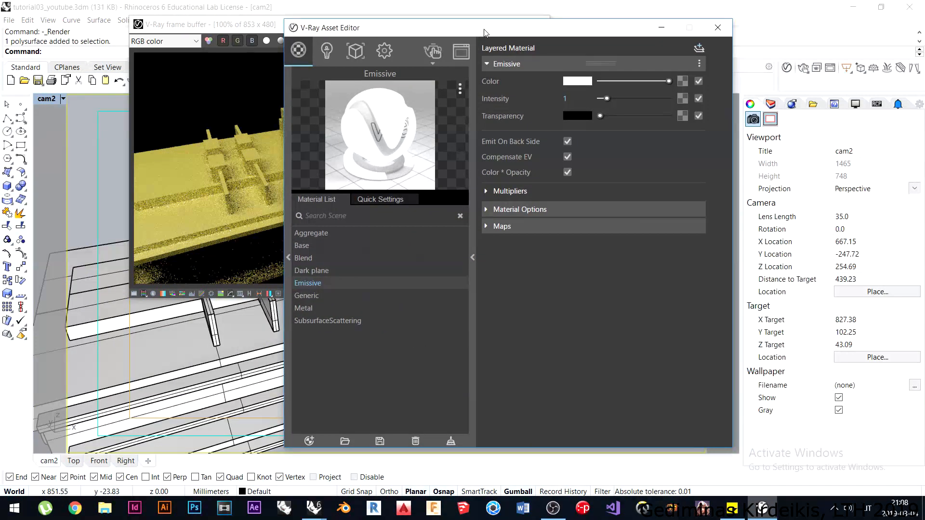
left_click(682, 79)
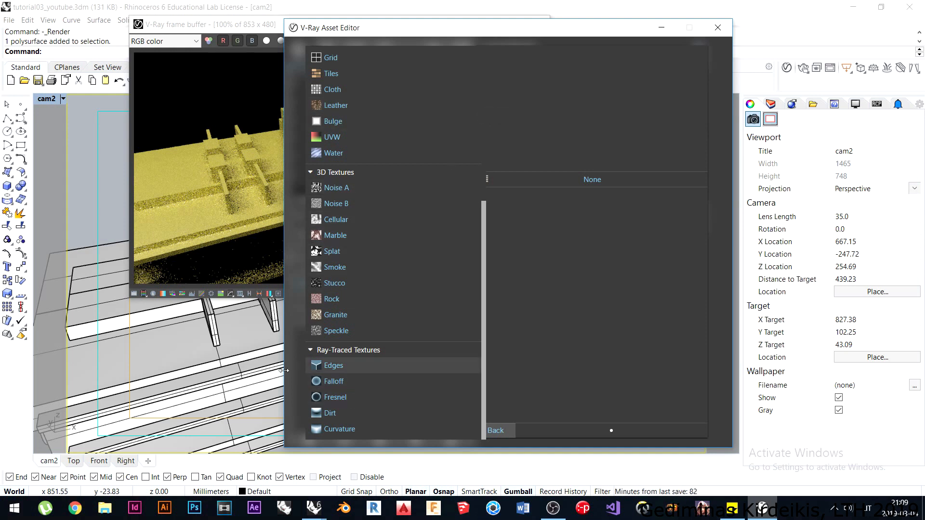
left_click(337, 366)
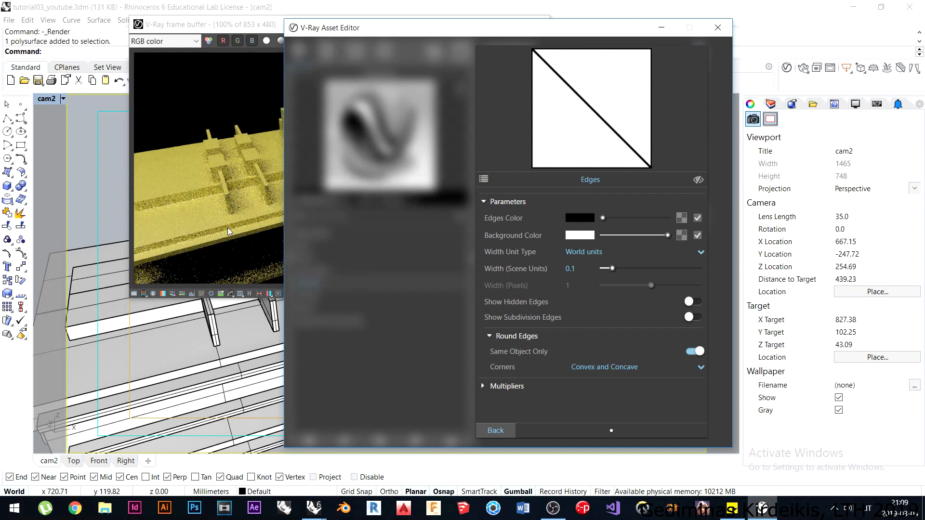
double_click(570, 269)
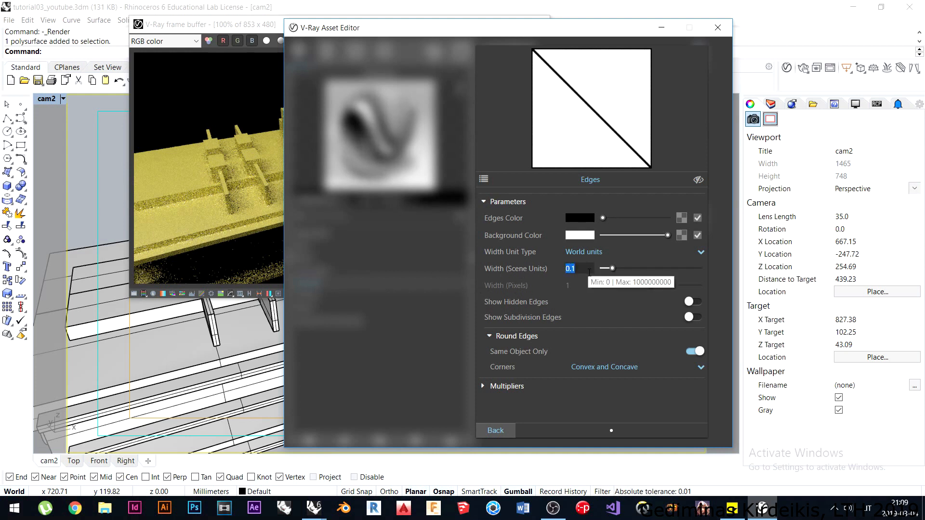
type("10")
key("Return")
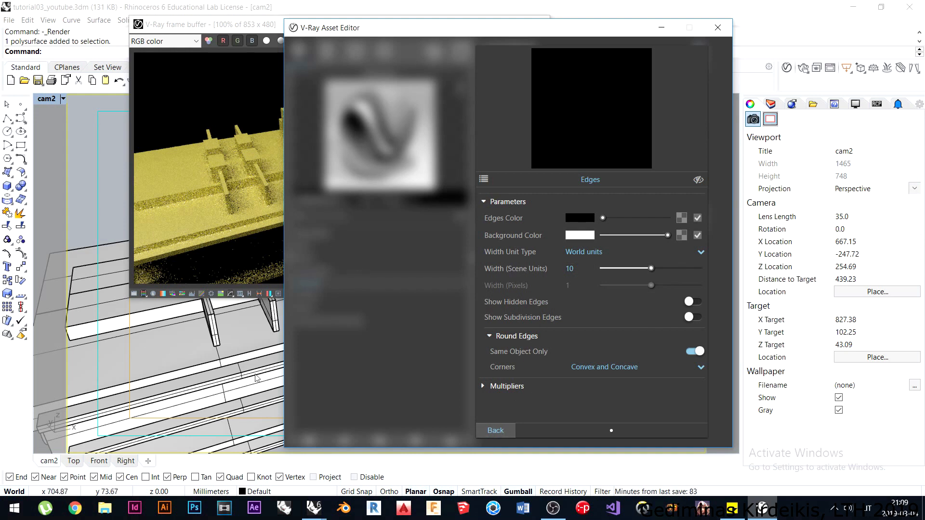
Measure the thickness of the thin ledge at the building model's lower corner with the Distance command.
left_click(240, 380)
left_click_drag(532, 27, 724, 25)
right_click_drag(334, 370, 418, 332)
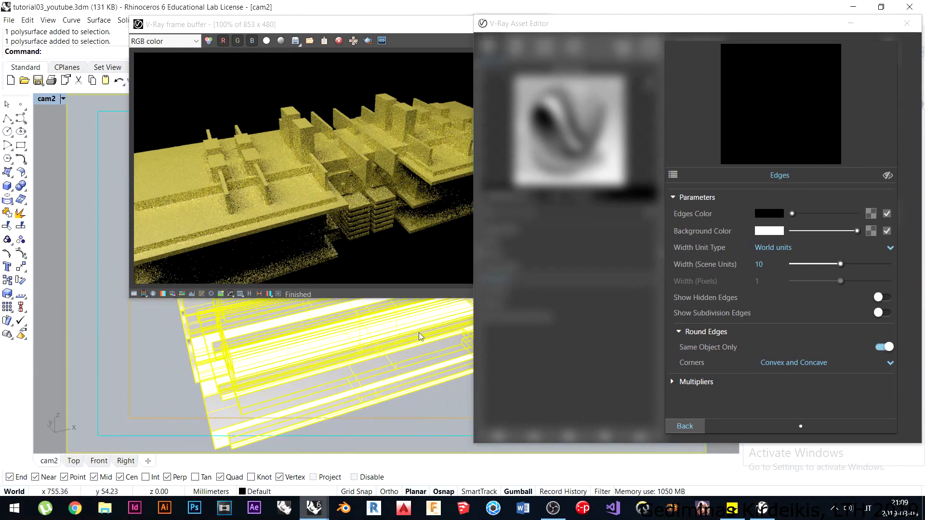
left_click(381, 414)
right_click_drag(212, 448, 264, 417)
type("Distance")
key("Return")
left_click(347, 395)
left_click(351, 384)
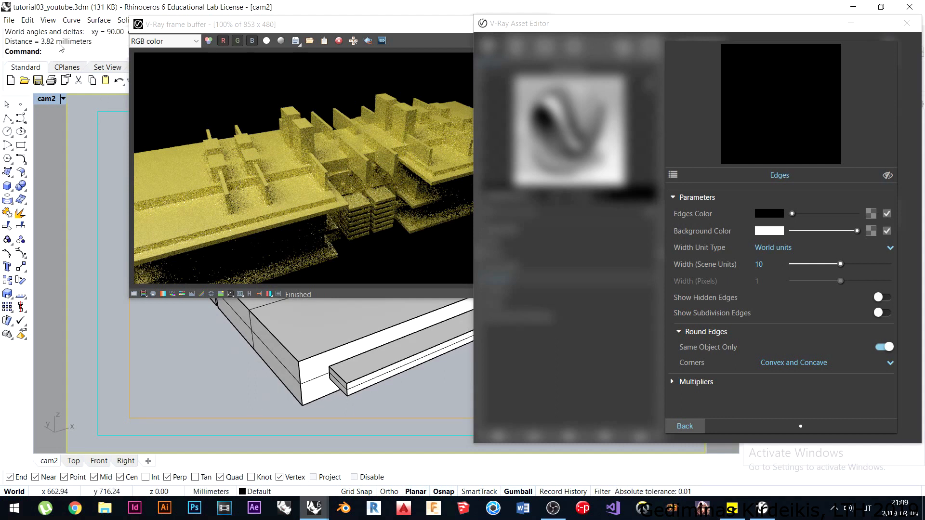
Set the Edges texture width to 3 and swap its colors to white edges on a black background.
left_click_drag(689, 24, 479, 35)
left_click(562, 275)
key("BackSpace")
key("BackSpace")
type("3")
key("Return")
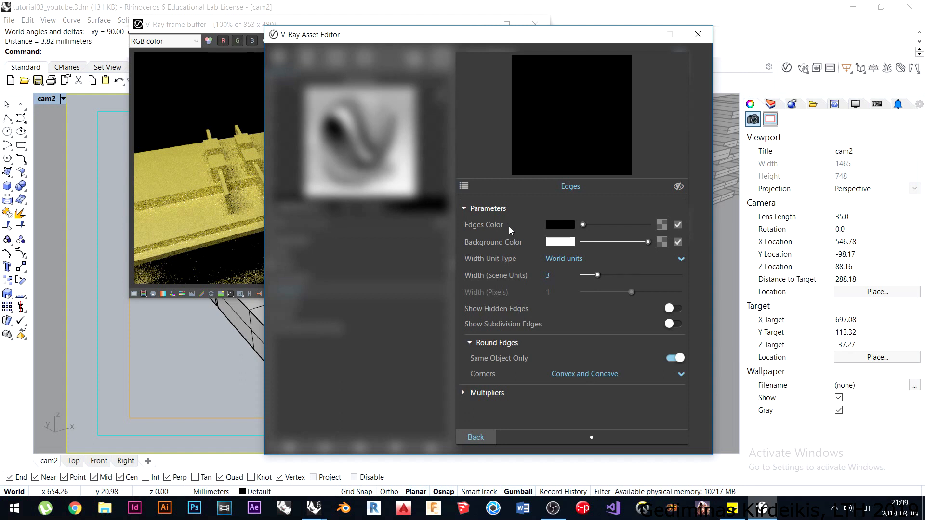
left_click_drag(583, 225, 597, 242)
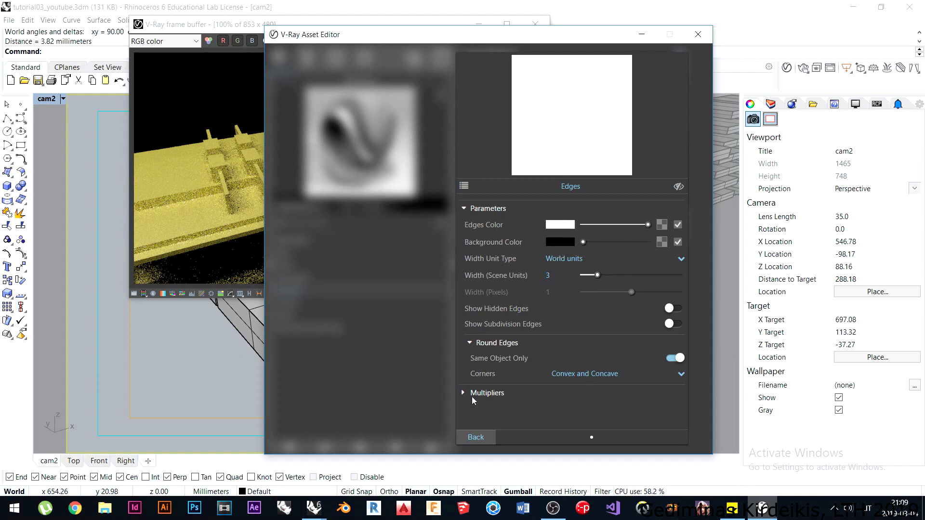
left_click(469, 438)
Apply the Emissive material to the selected building model and start an interactive render.
left_click_drag(432, 36, 682, 43)
left_click_drag(415, 28, 320, 15)
left_click(466, 320)
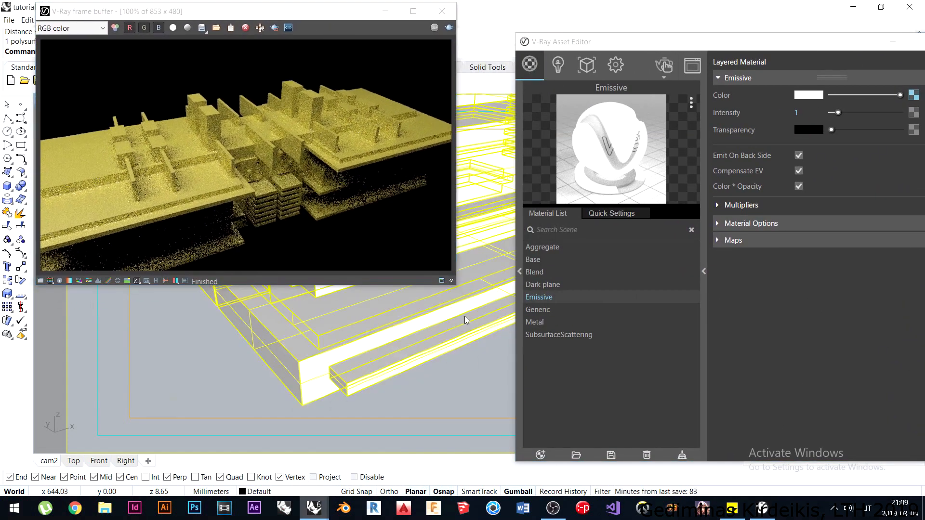
right_click(535, 295)
left_click(559, 316)
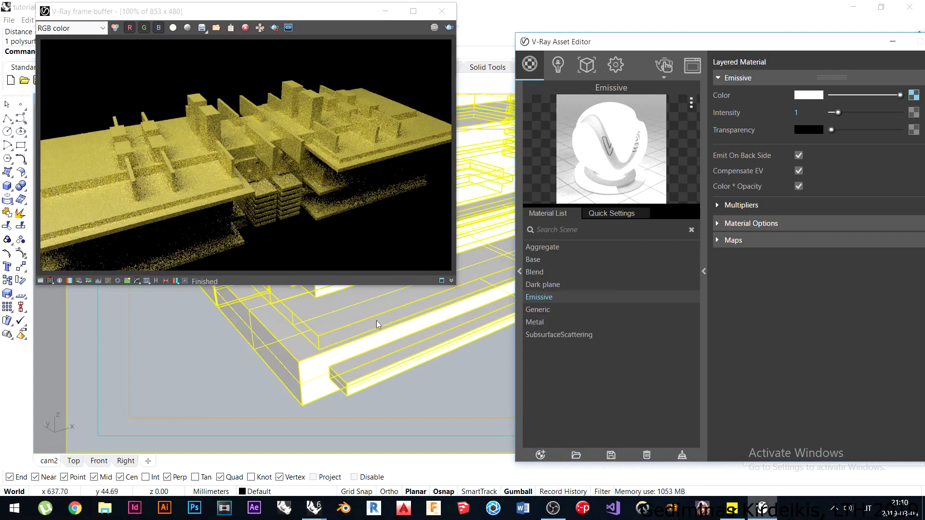
left_click(449, 28)
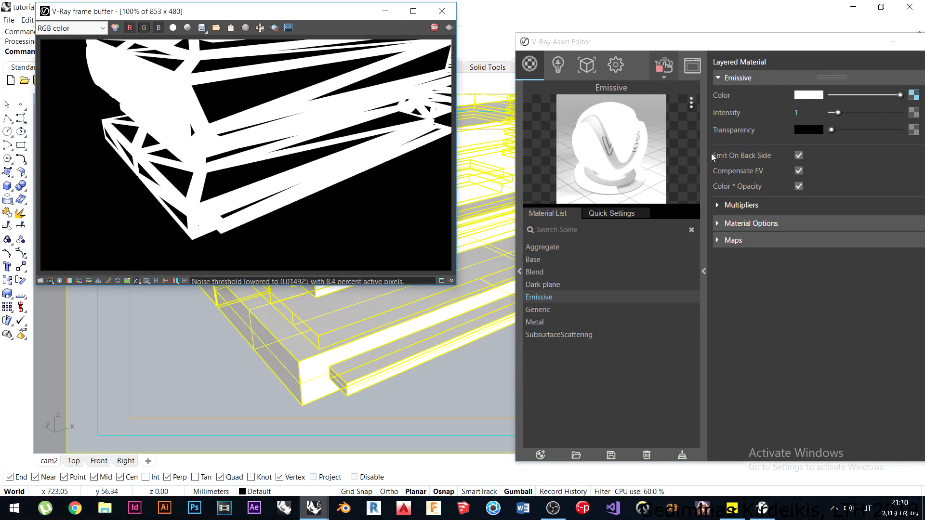
Reduce the Edges texture width to 0.2 scene units and check more of the building in the live render.
left_click(743, 98)
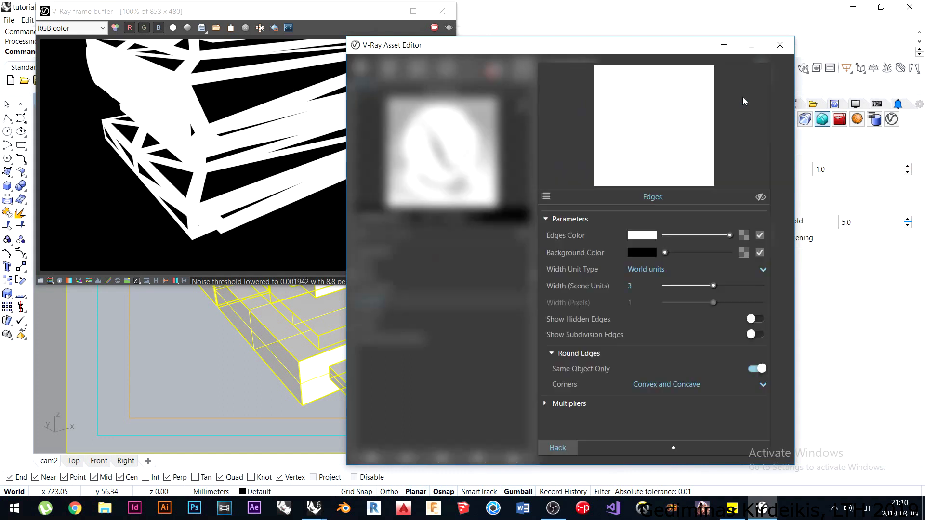
left_click_drag(637, 286, 603, 285)
type(".2")
key("Return")
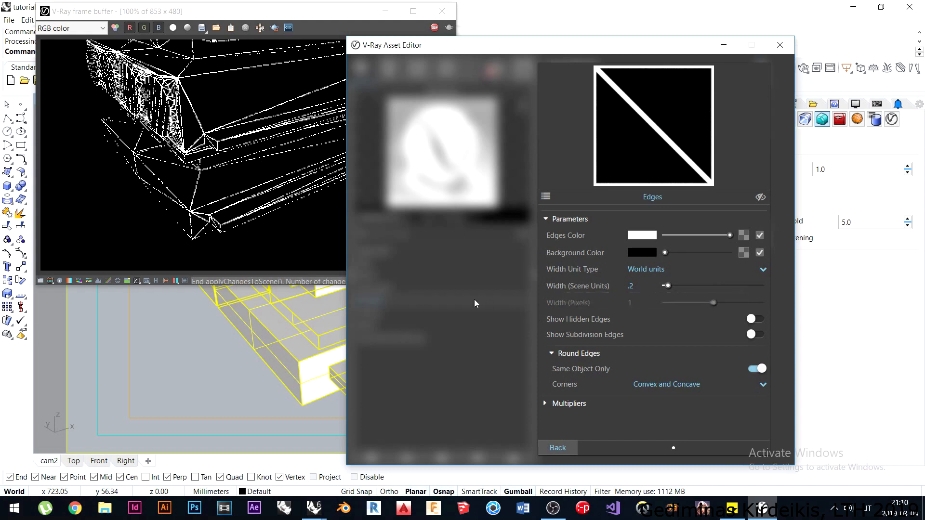
scroll(231, 352, "up", 3)
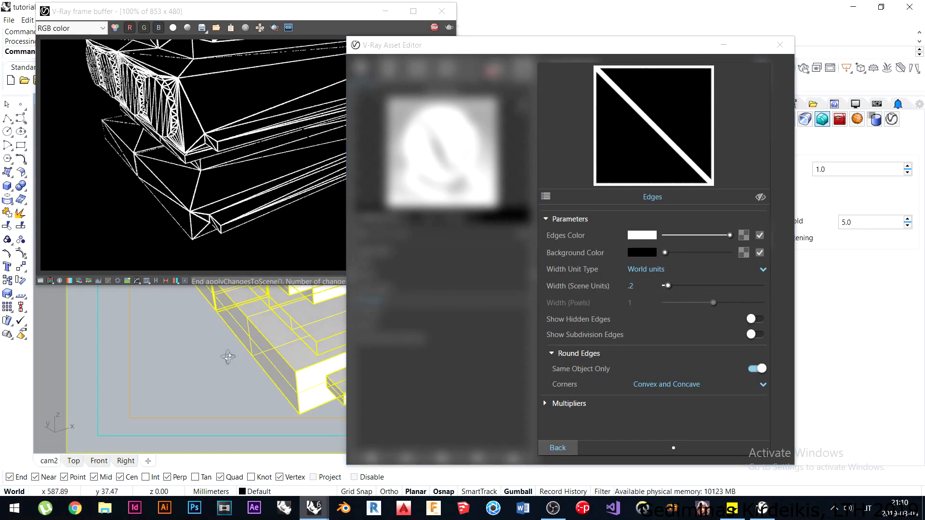
scroll(229, 361, "down", 3)
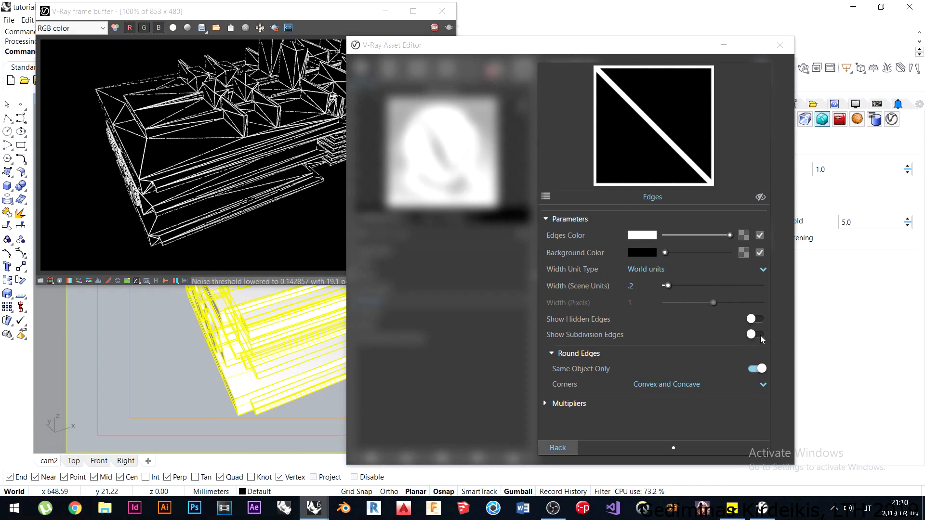
Try the Show Subdivision Edges option on the Edges texture, turn it off again and expand the Multipliers settings.
left_click(759, 338)
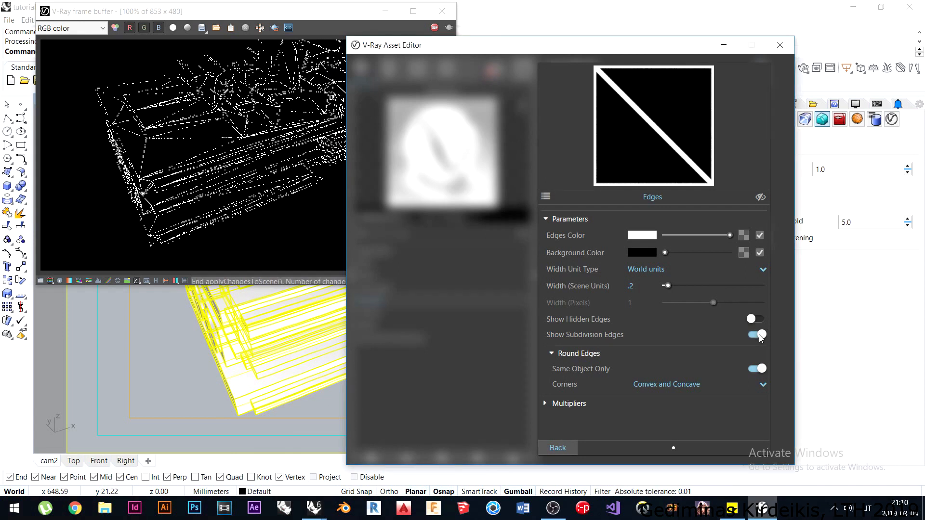
left_click(758, 335)
left_click(557, 406)
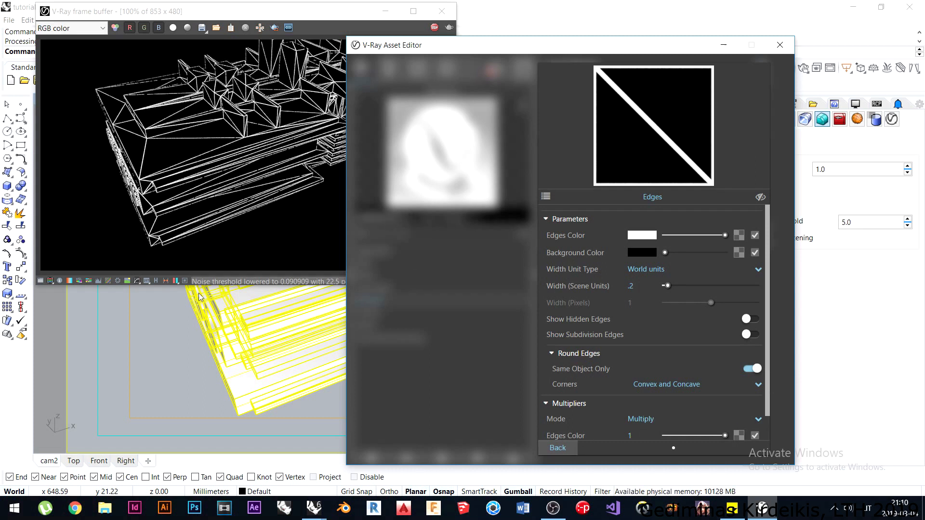
Stop the live render and change the Round Edges corners to Concave Only and finally to Convex Only.
left_click(435, 28)
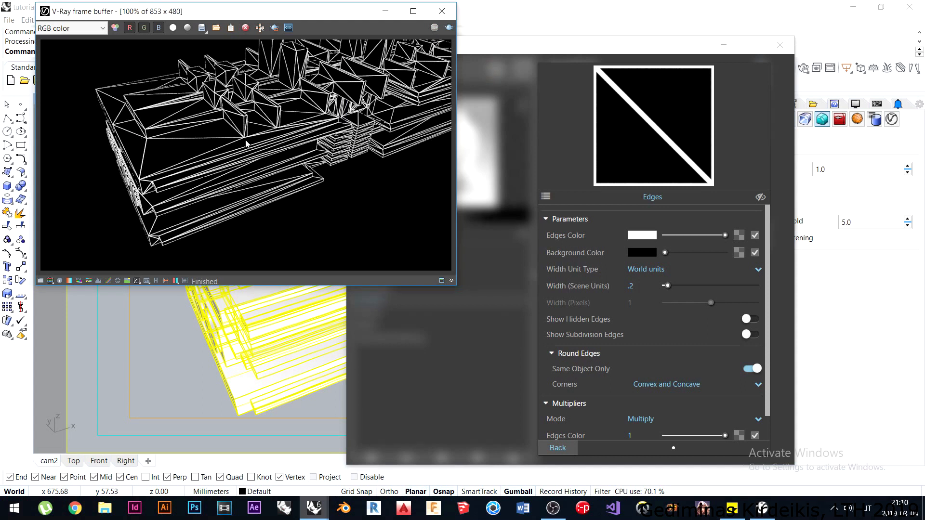
left_click(771, 265)
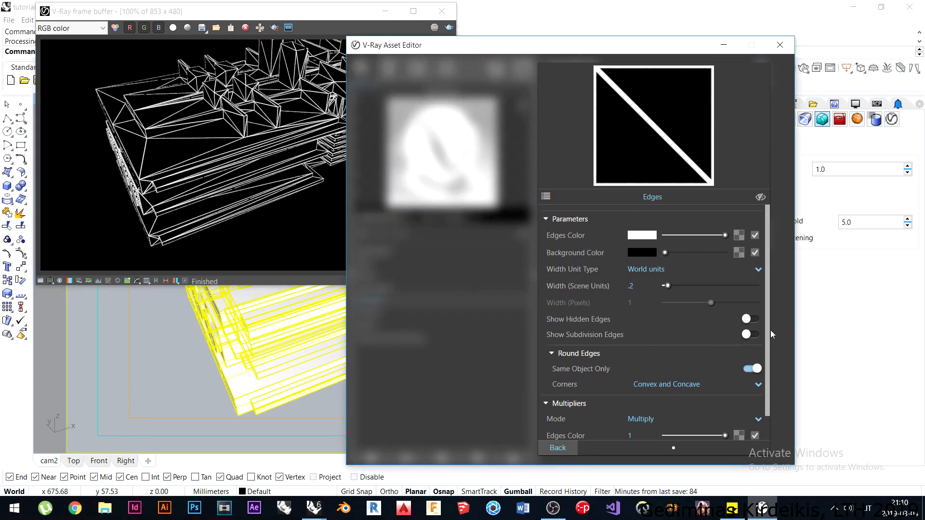
scroll(770, 337, "down", 1)
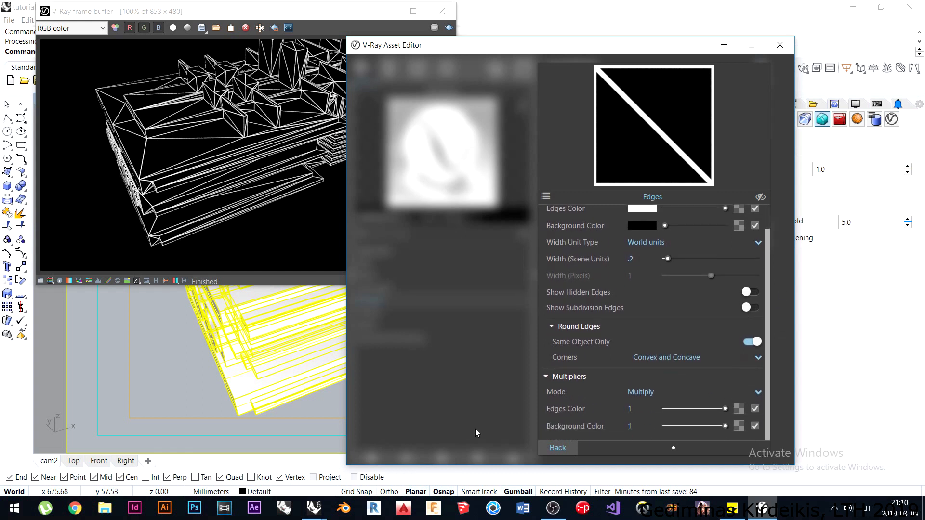
left_click(674, 357)
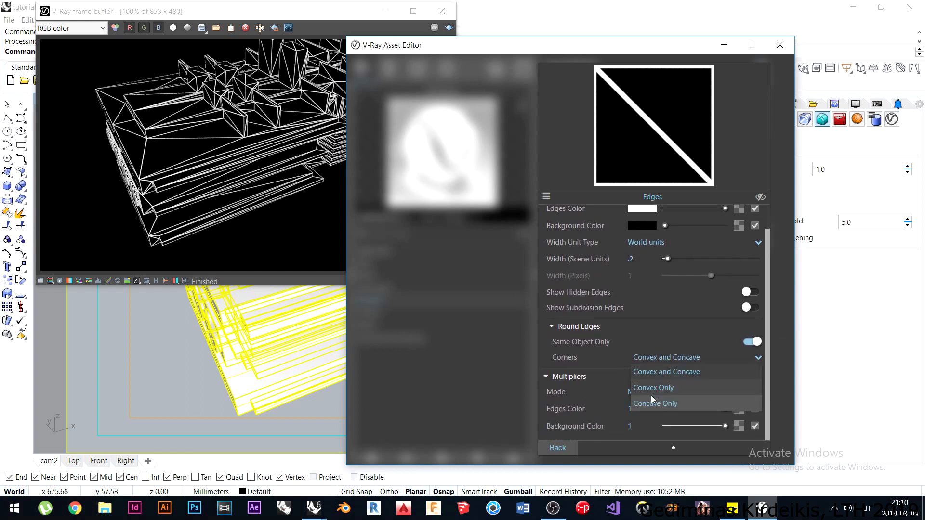
left_click(679, 403)
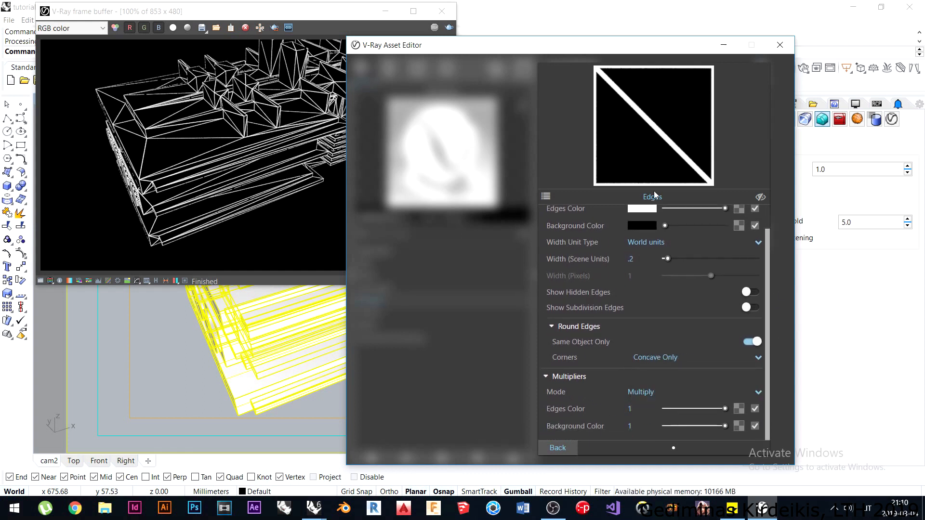
left_click(704, 365)
left_click(662, 388)
Render the building again with the Convex Only corner setting.
left_click(287, 28)
left_click(448, 28)
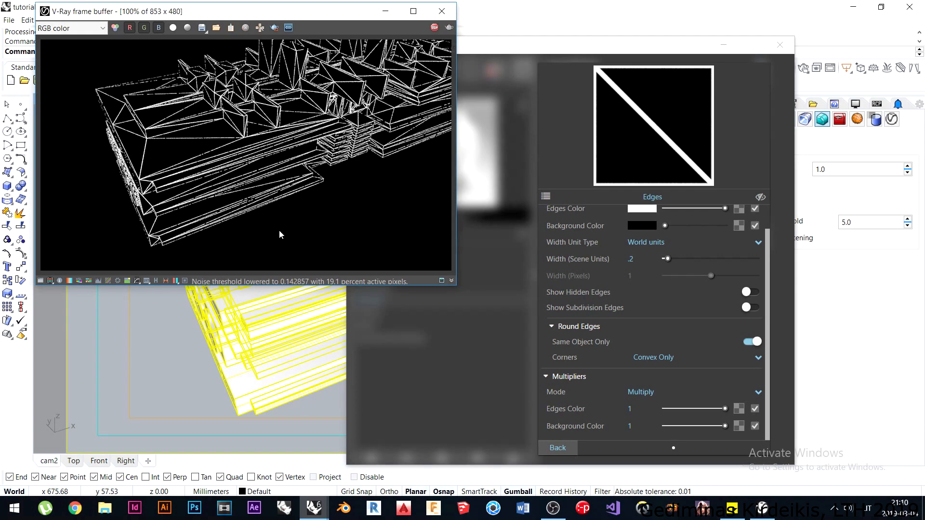
left_click(557, 47)
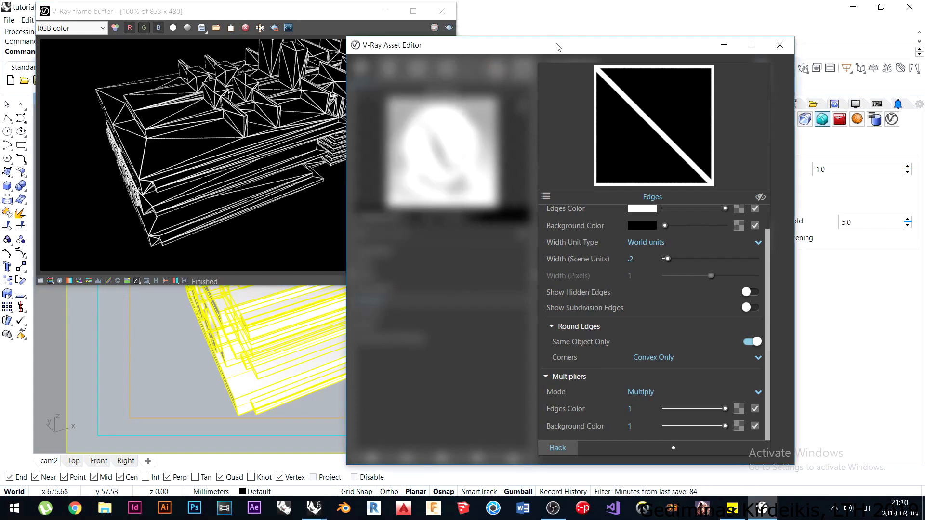
Clear the Edges texture from the Emissive color and replace it with a Dirt texture.
left_click(559, 448)
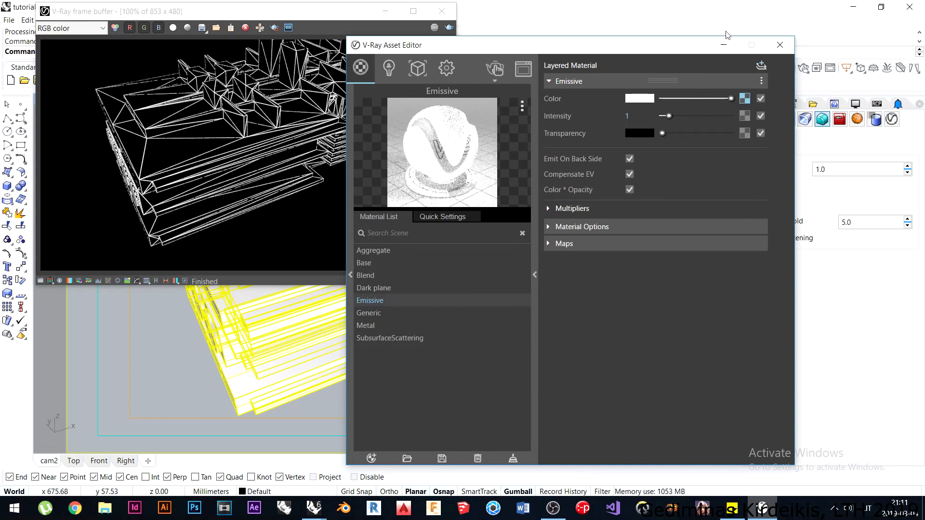
right_click(743, 98)
left_click(753, 138)
left_click(745, 99)
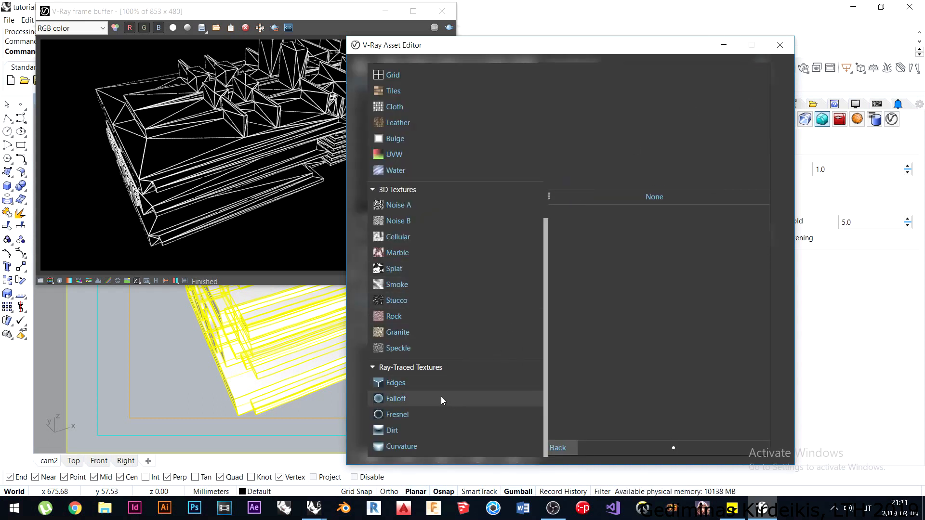
left_click(432, 431)
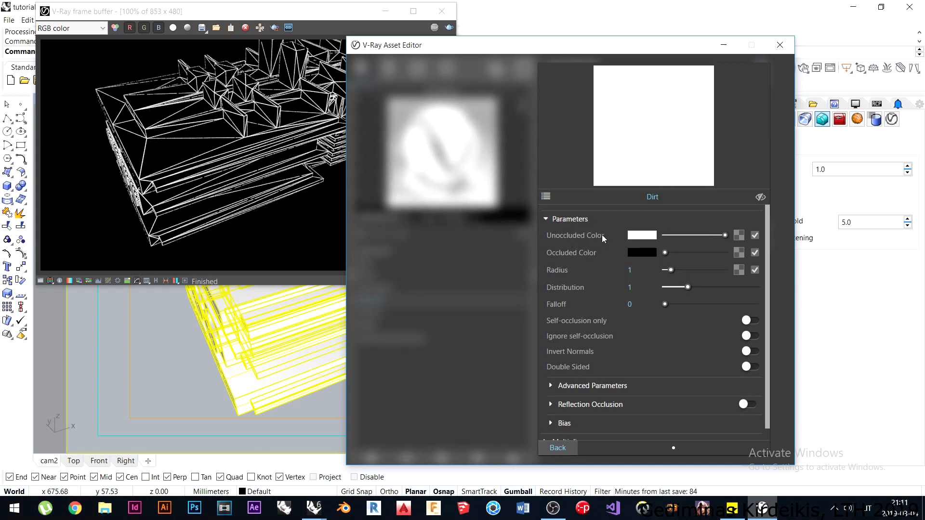
left_click(559, 448)
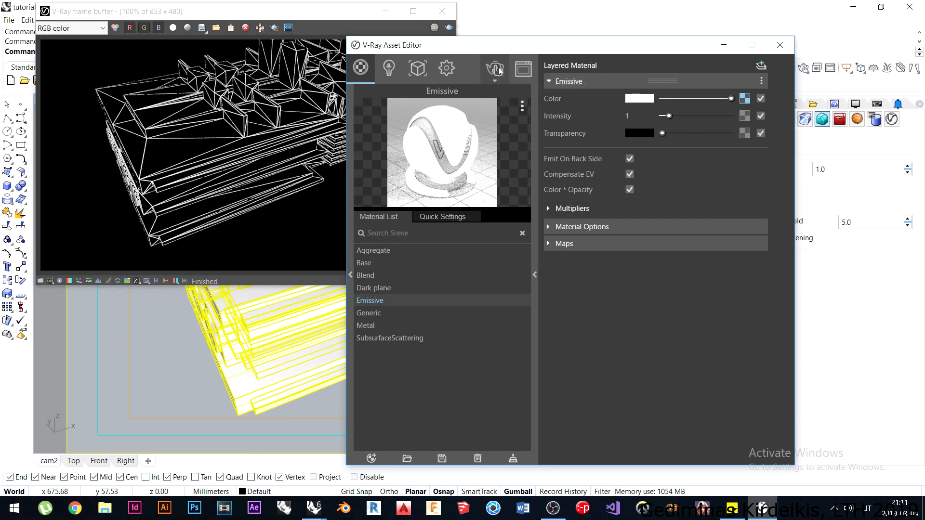
Test-render the building with the Dirt texture, stop the render and check the Emissive color.
left_click(496, 70)
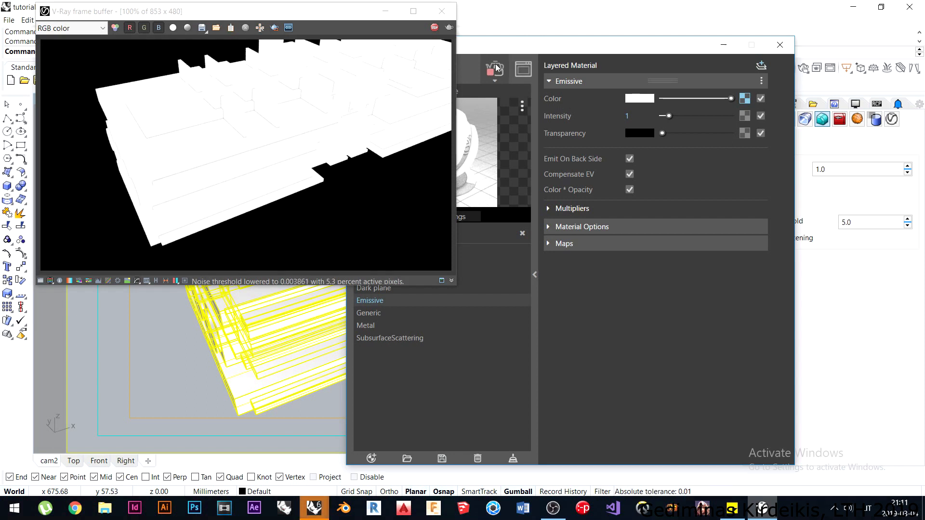
left_click(496, 67)
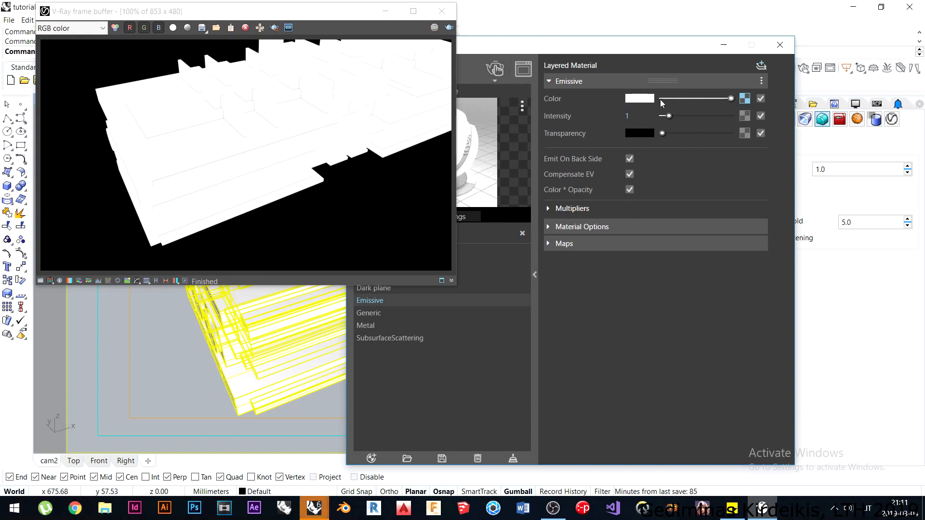
left_click(646, 99)
left_click(434, 95)
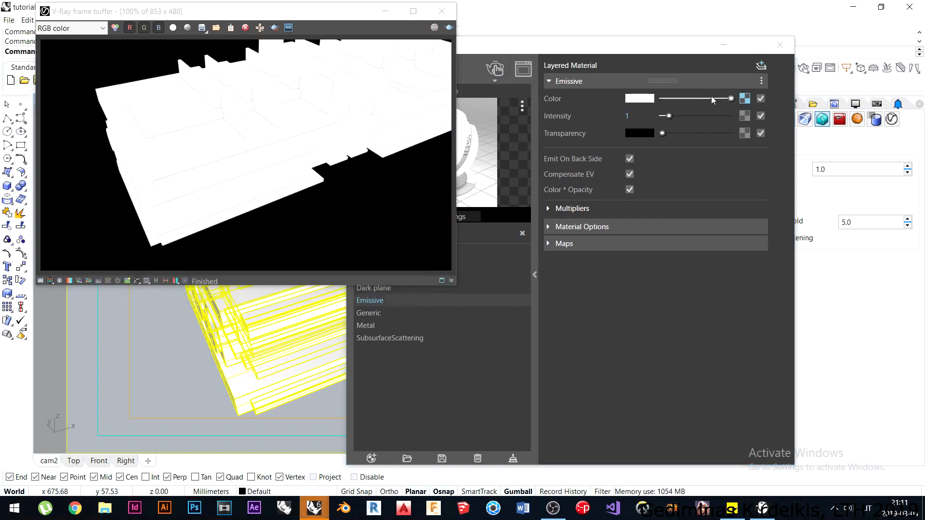
Set the Dirt texture to a black unoccluded and white occluded color, and render the building interactively.
left_click(745, 98)
left_click_drag(726, 235, 756, 279)
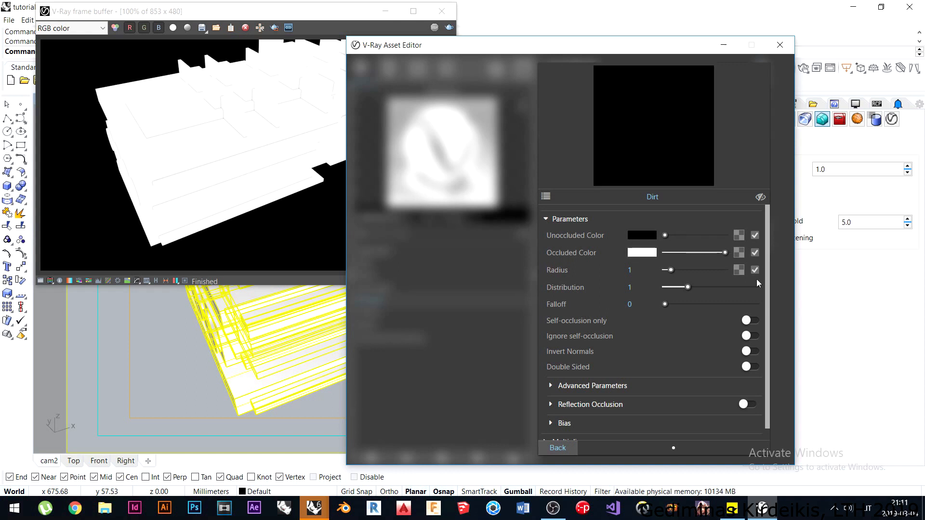
left_click(558, 448)
left_click(500, 72)
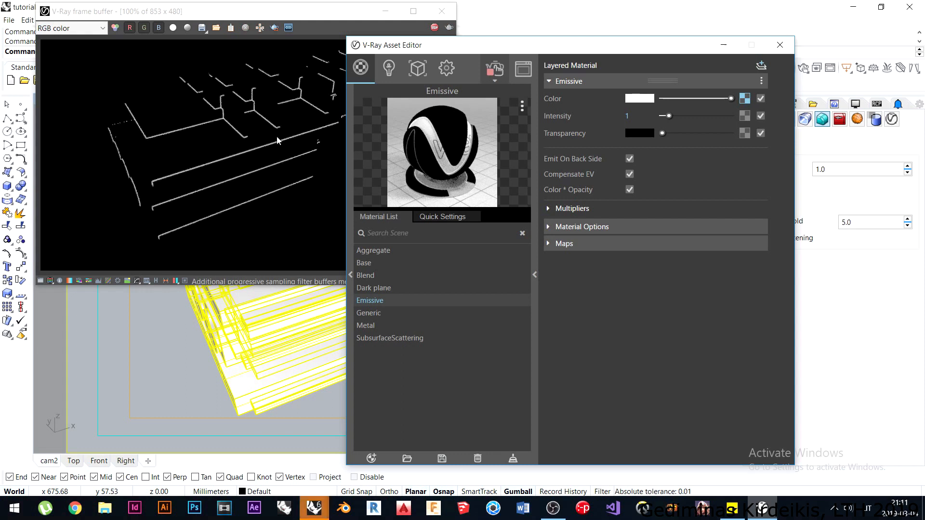
left_click_drag(406, 46, 341, 36)
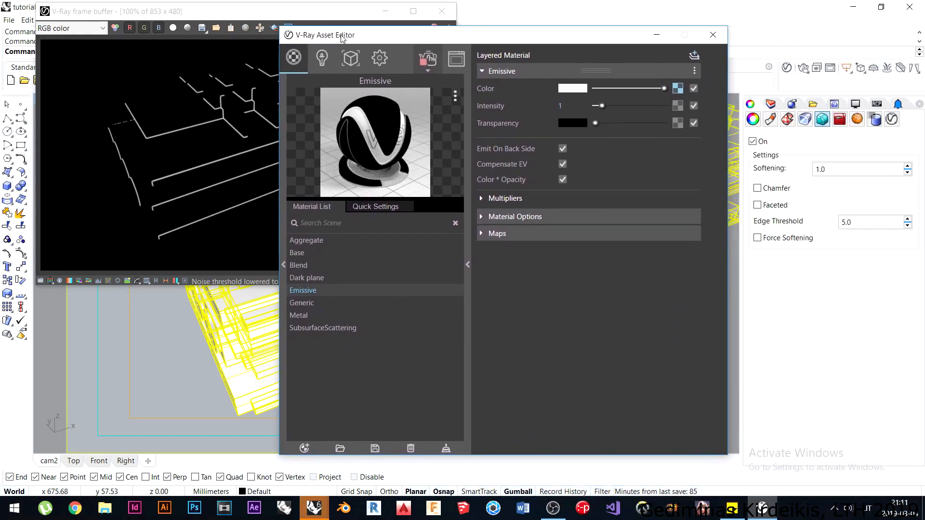
Test the Emissive color's Dirt texture with a radius of 8.56, 10 and 50 in the live render.
left_click(678, 89)
left_click(578, 260)
type("8.56")
key("Return")
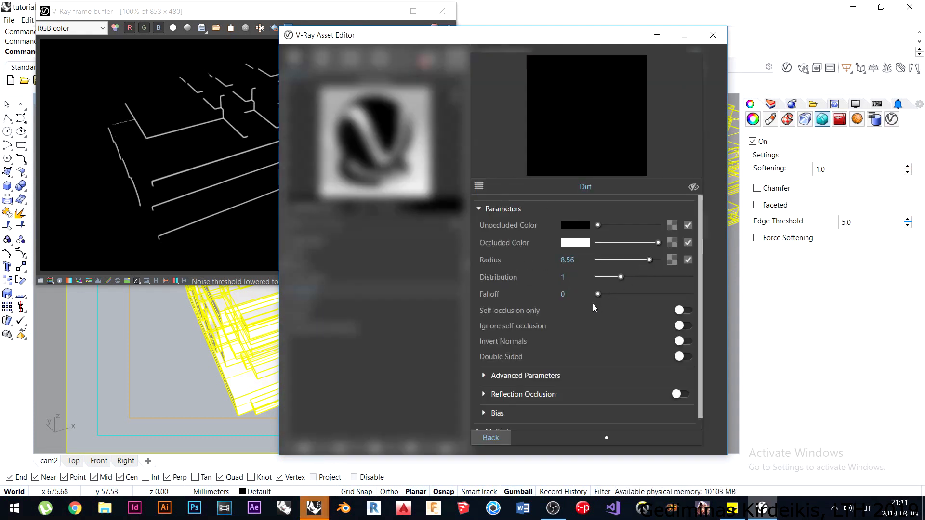
left_click_drag(649, 260, 659, 259)
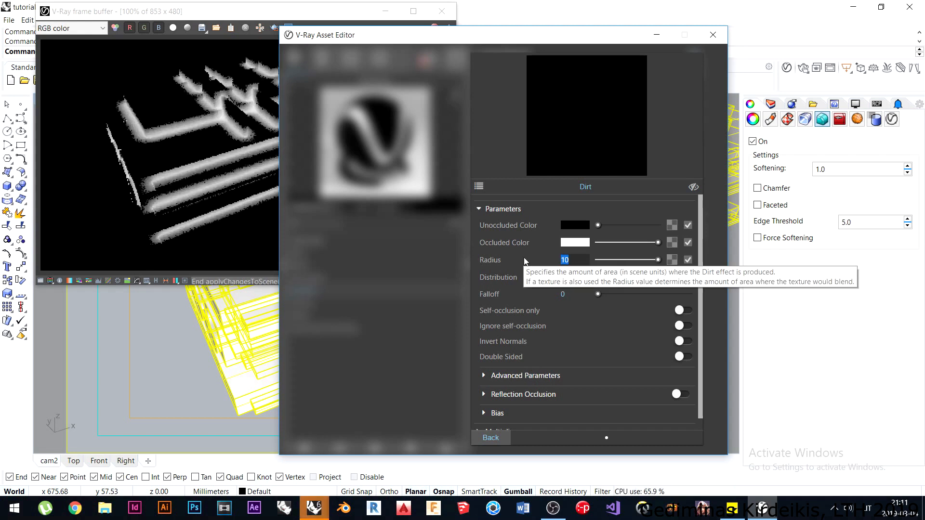
type("50")
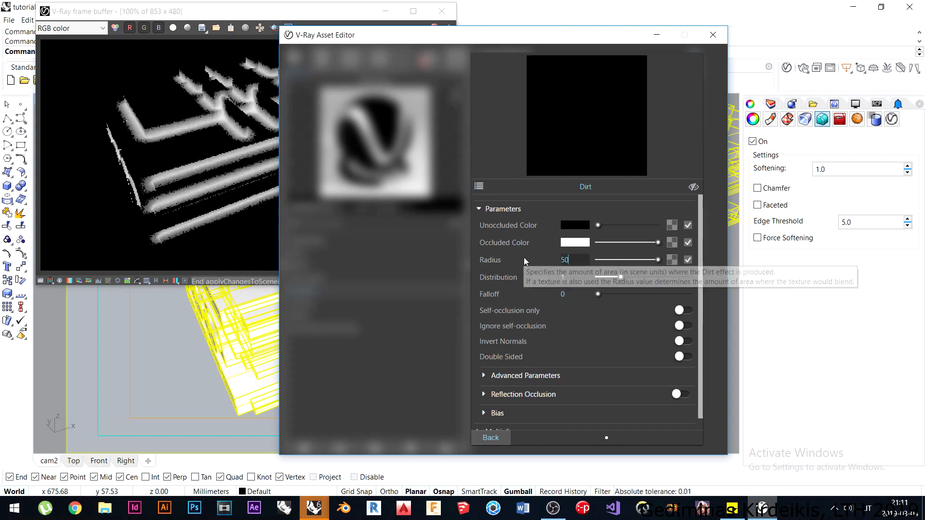
key("Return")
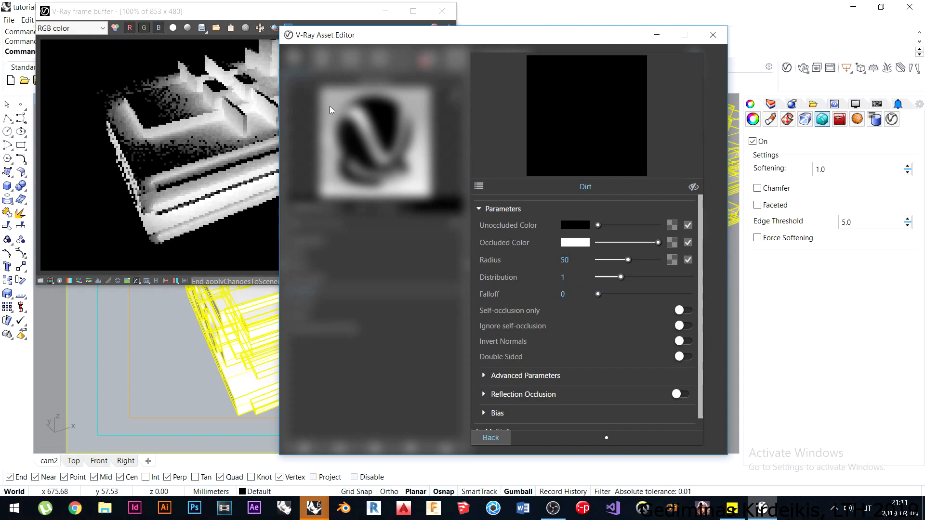
Increase the Dirt radius to 80 and on to 100 in the live render.
left_click_drag(359, 36, 412, 26)
double_click(618, 249)
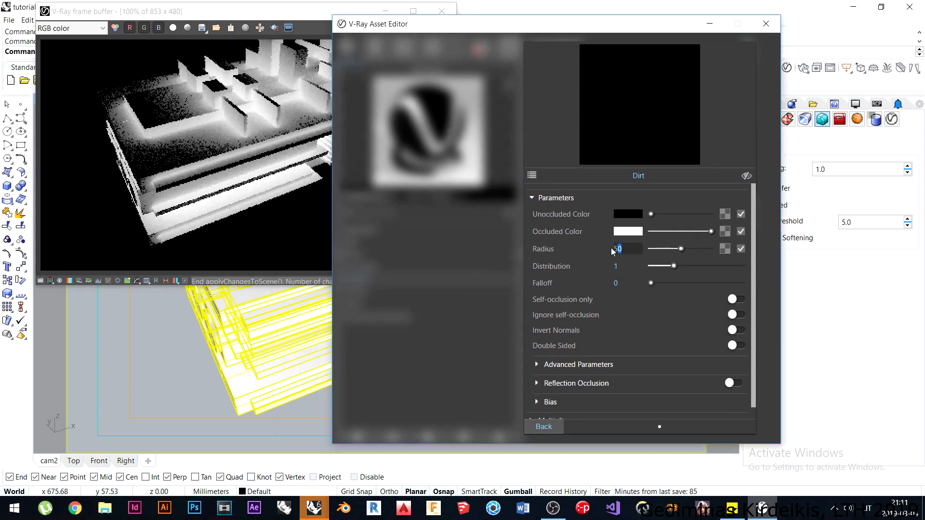
type("80")
key("Return")
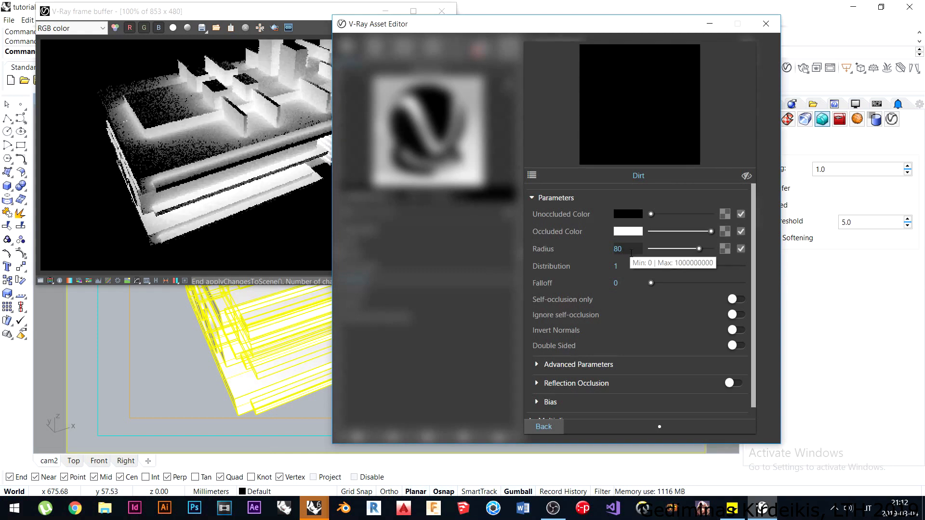
left_click_drag(703, 252, 735, 250)
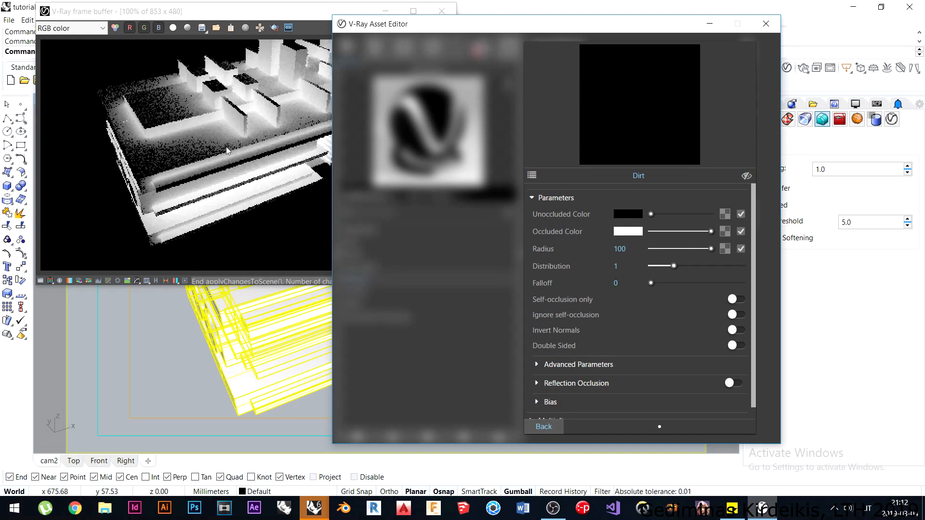
Try Dirt distribution values of 0, 4 and 10, and test the falloff before returning it to 0.
left_click_drag(675, 266, 648, 267)
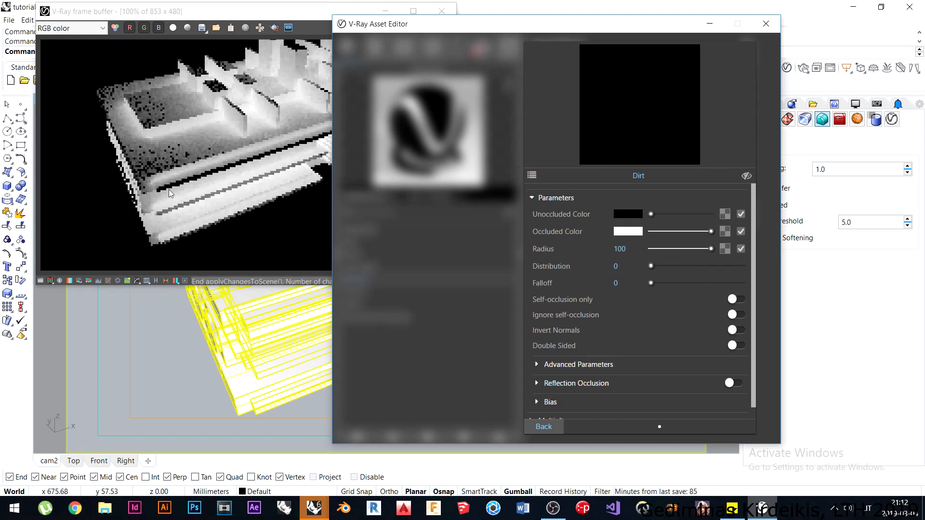
left_click_drag(651, 266, 765, 276)
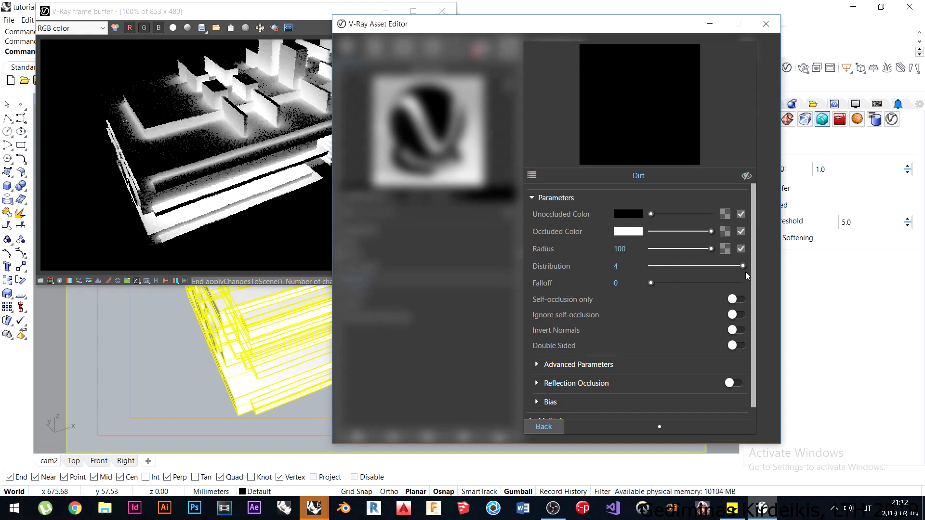
type("10")
key("Return")
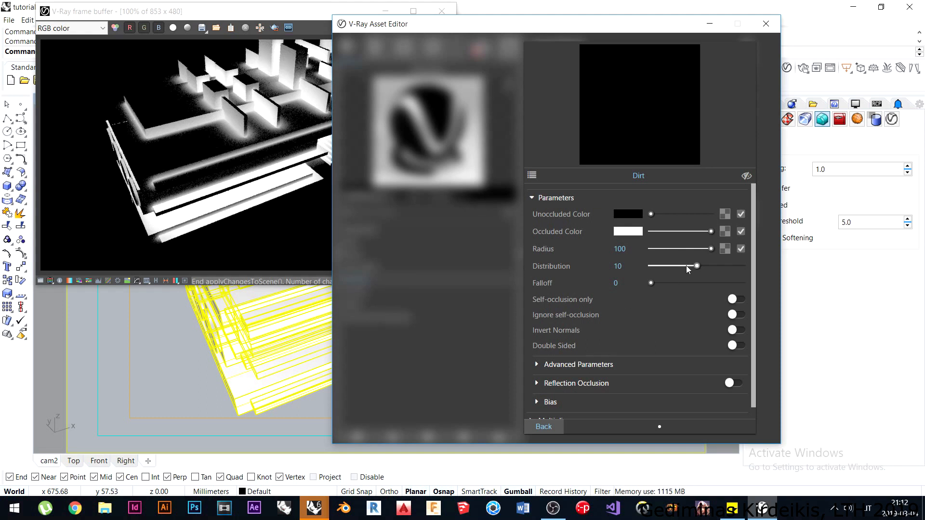
left_click_drag(650, 284, 786, 292)
left_click_drag(679, 283, 624, 289)
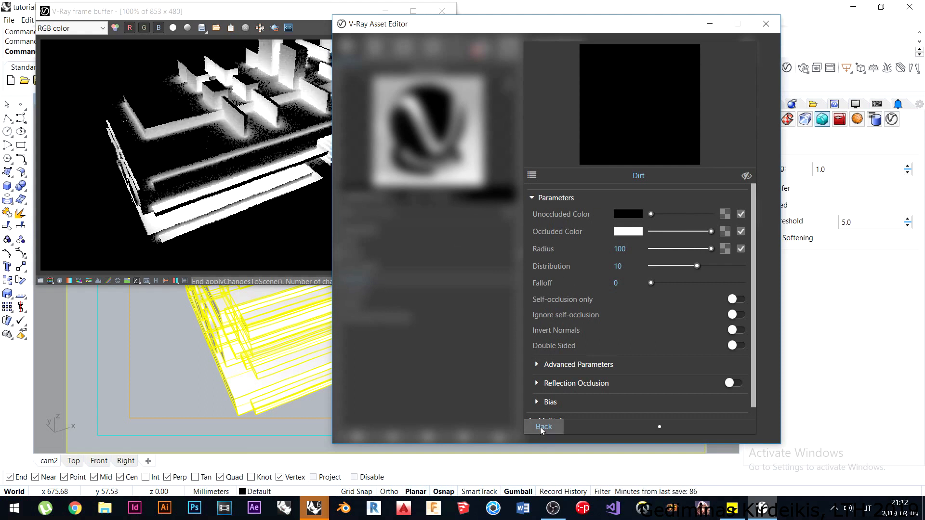
Raise the Dirt distribution to 20 and the radius to 500.
left_click_drag(698, 266, 768, 271)
left_click(617, 248)
left_click_drag(625, 249, 545, 233)
type("500")
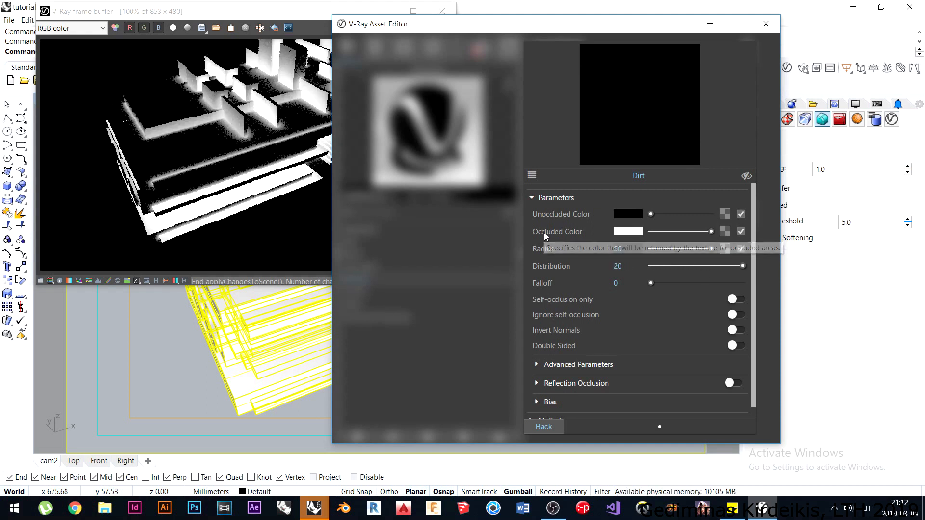
key("Return")
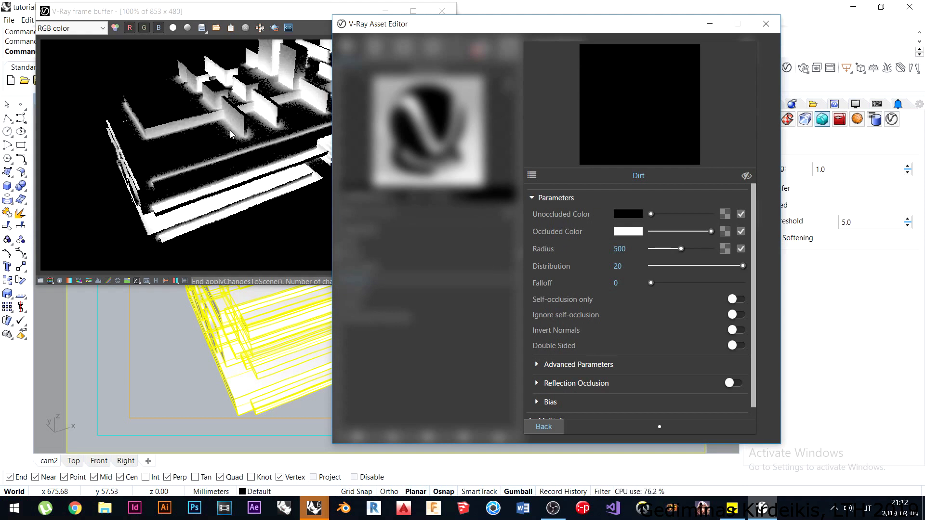
Set the Dirt distribution to 5 and the radius to 200.
left_click(619, 266)
left_click_drag(622, 266, 554, 266)
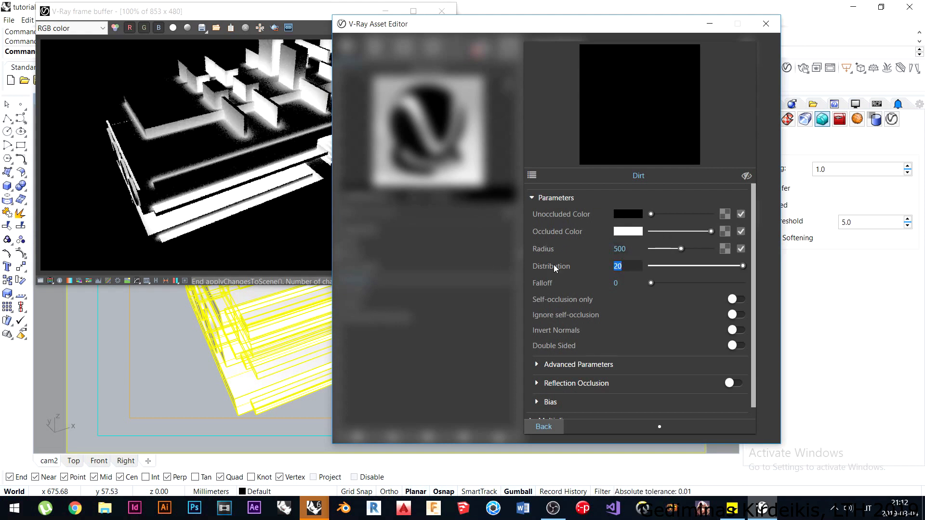
type("5")
key("Return")
double_click(623, 248)
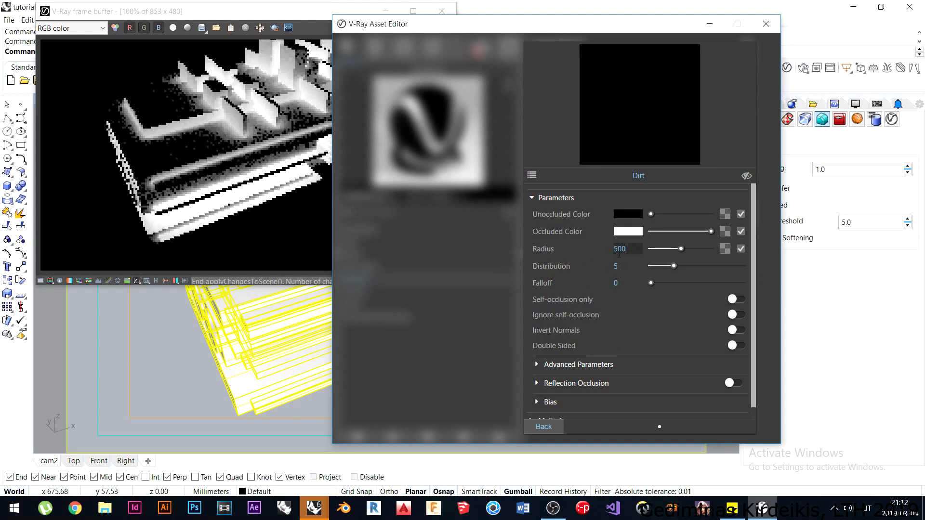
type("200")
key("Return")
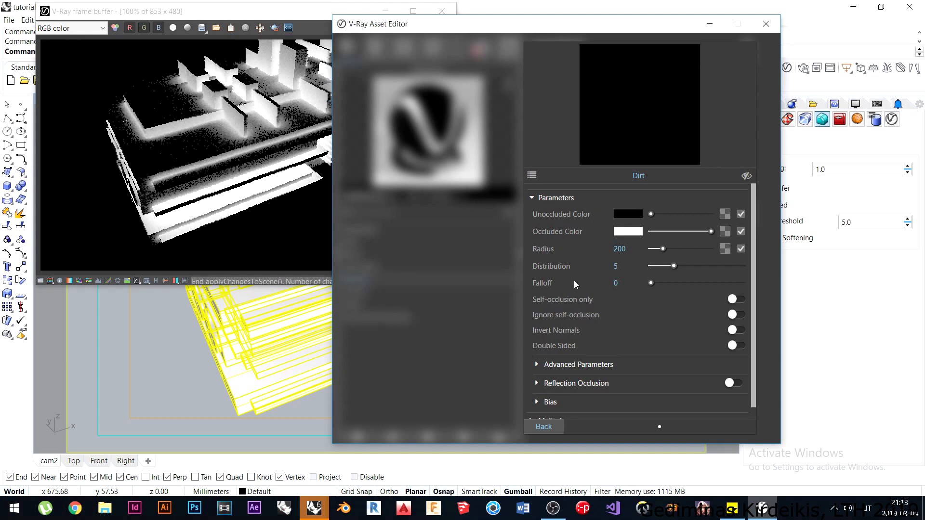
Swap the Dirt colors to white unoccluded and black occluded, and stop the interactive render.
mouse_move(652, 215)
left_mouse_down()
mouse_move(740, 215)
mouse_move(648, 232)
left_mouse_up()
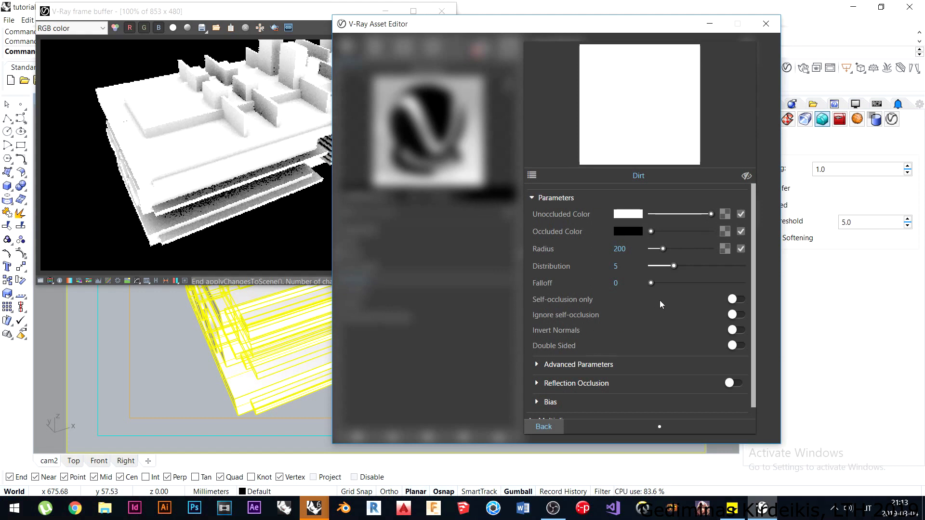
left_click(545, 426)
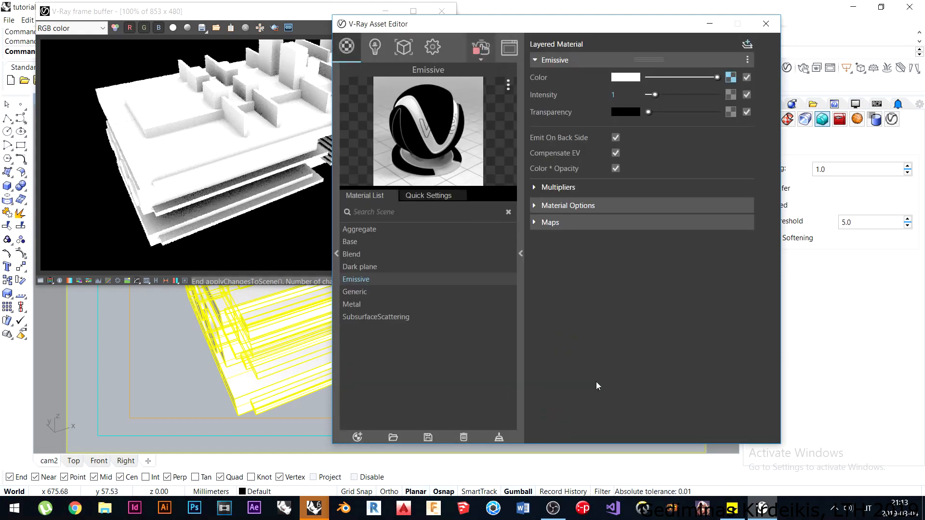
left_click(487, 47)
Clear the Dirt texture from the Emissive color and assign a Color Correction with the Dirt texture as its input.
right_click(732, 77)
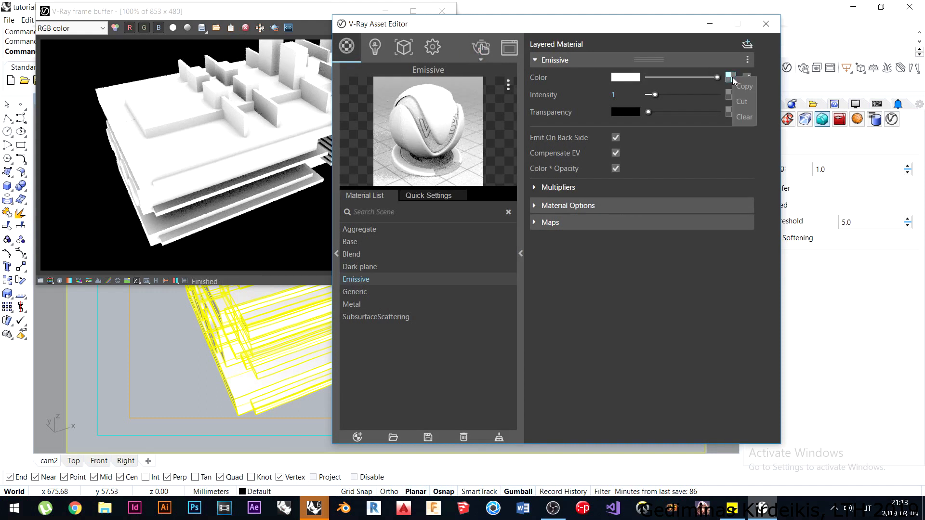
left_click(744, 116)
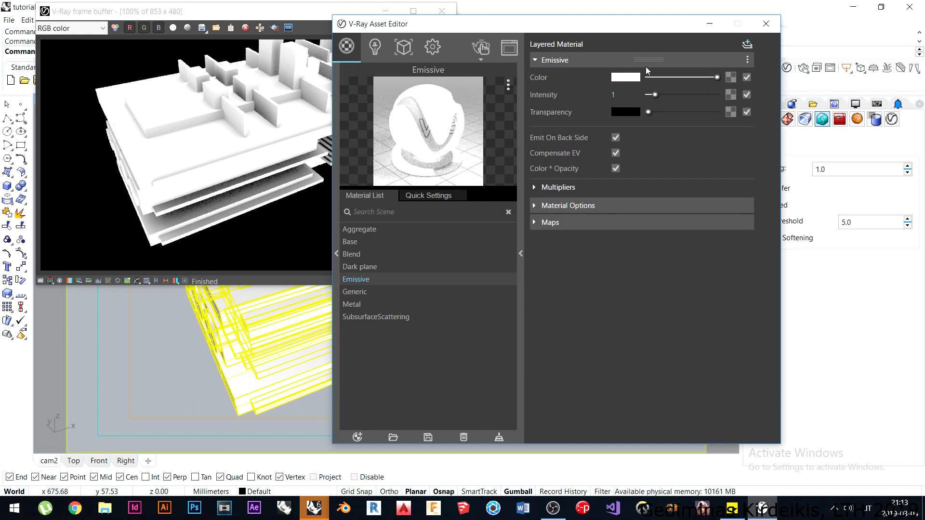
left_click(731, 77)
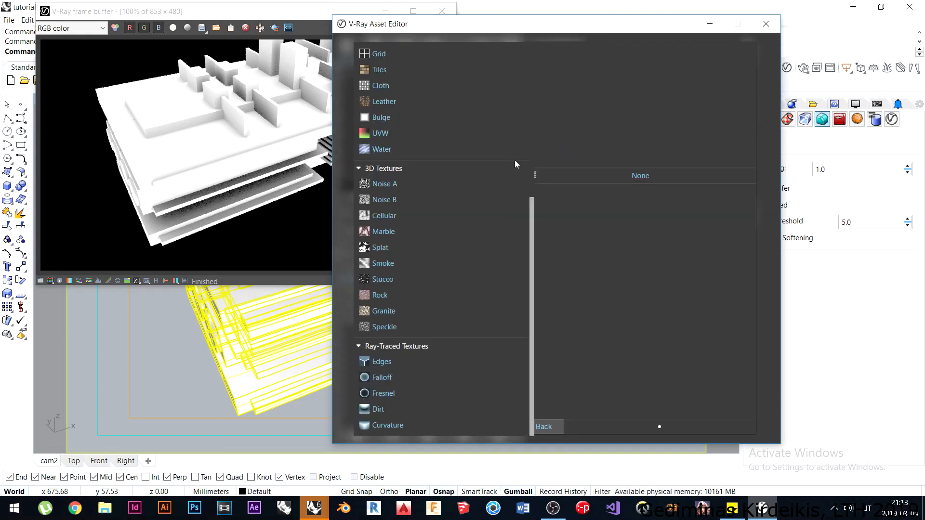
left_click_drag(533, 220, 547, 48)
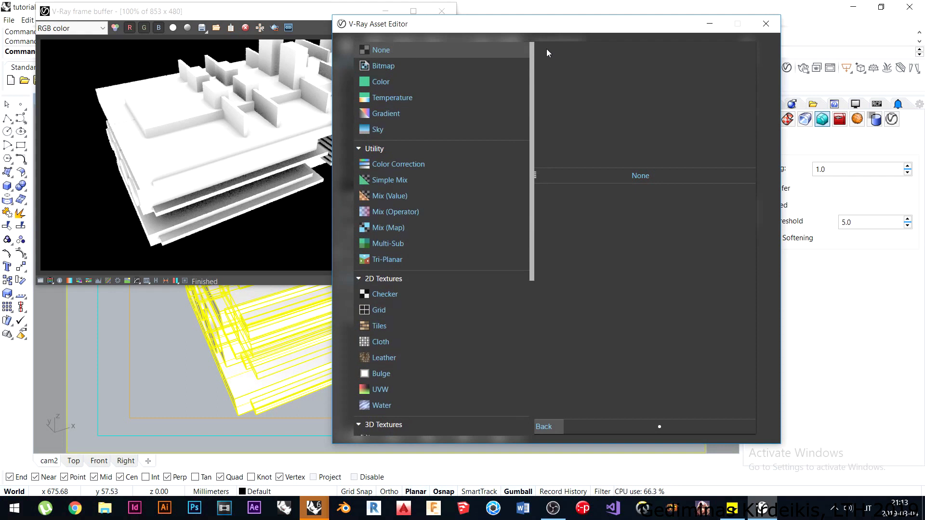
left_click(397, 163)
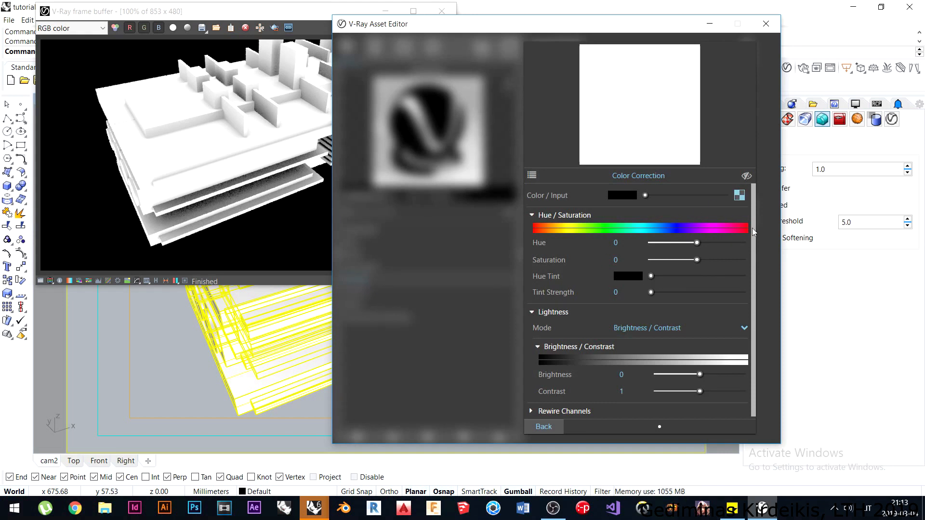
Set the Color Correction contrast to 2 and restart the interactive render with the frame buffer in view.
left_click_drag(753, 227, 753, 291)
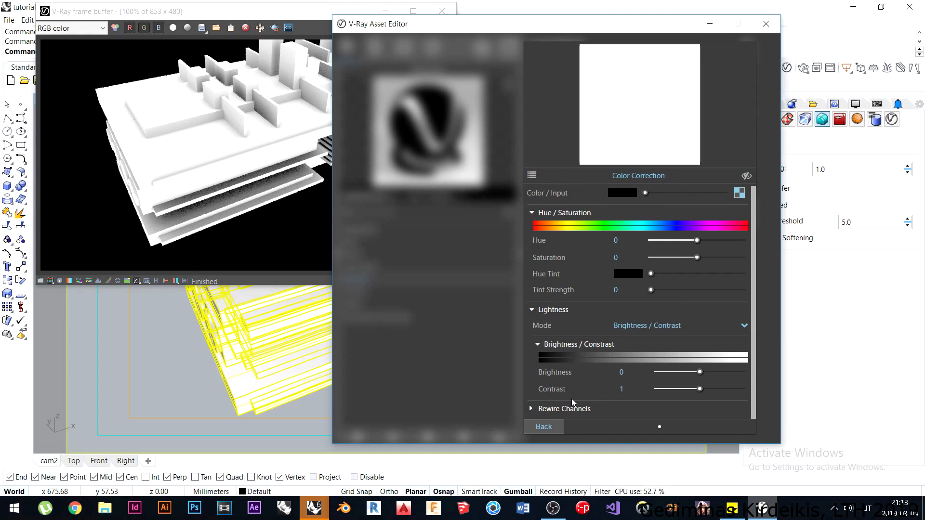
left_click_drag(702, 389, 750, 391)
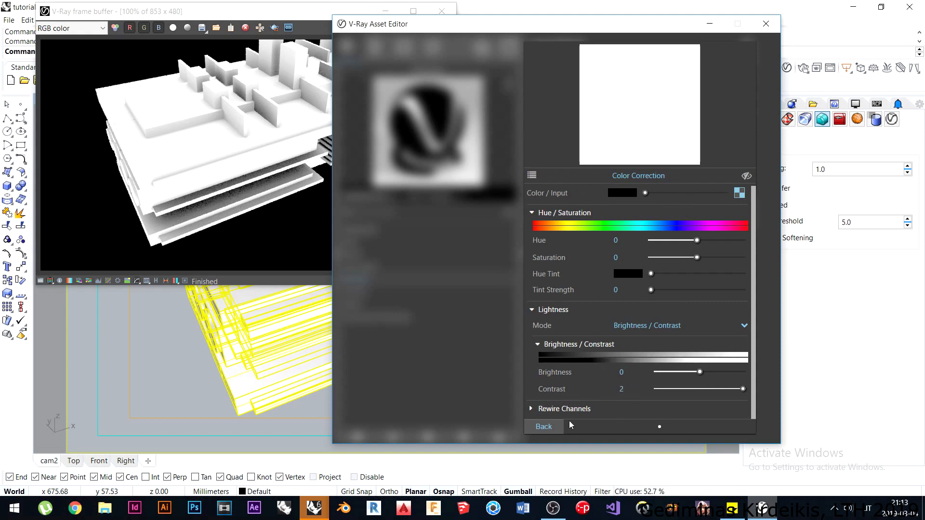
left_click(558, 427)
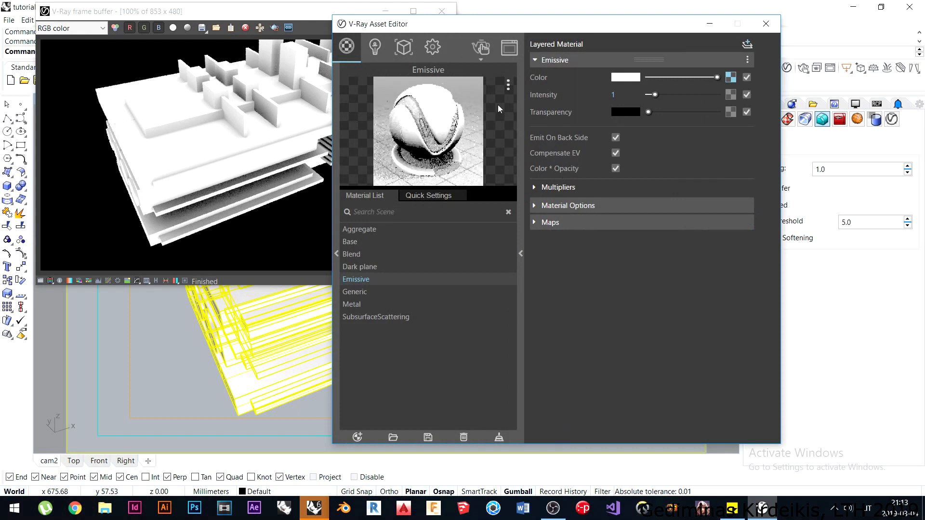
left_click(480, 50)
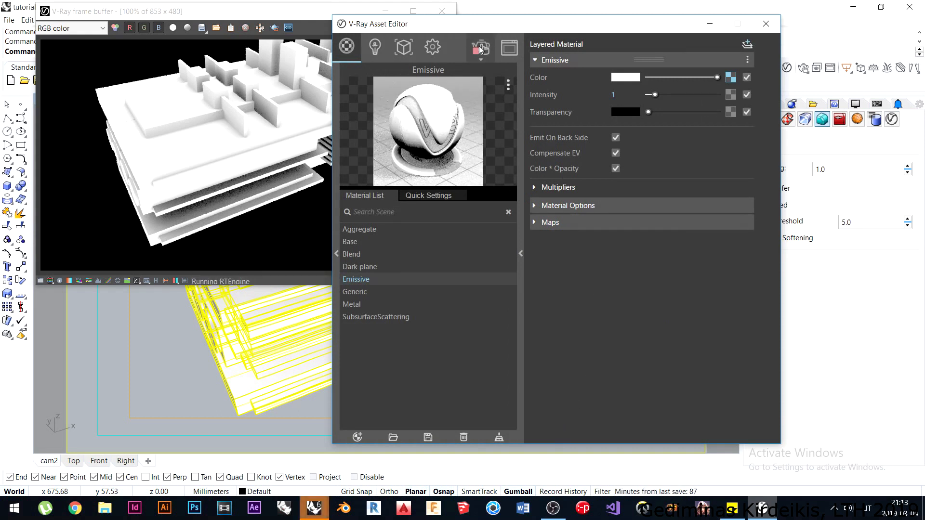
left_click_drag(446, 28, 498, 27)
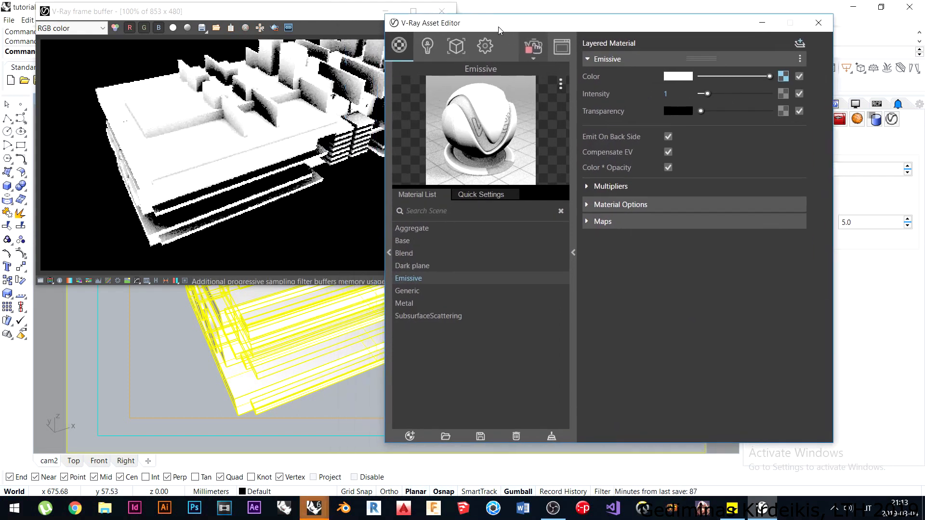
Set the Dirt texture inside the Color Correction to black unoccluded and white occluded.
left_click(783, 76)
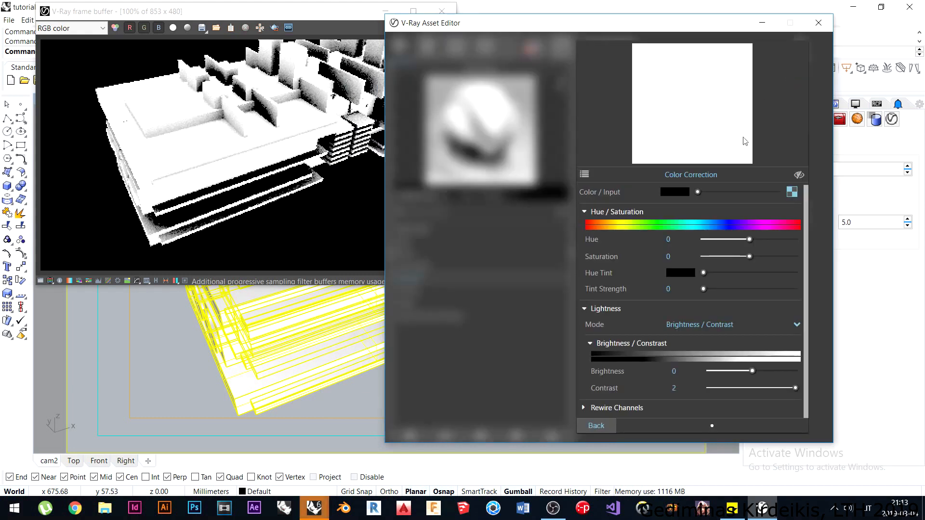
left_click(792, 192)
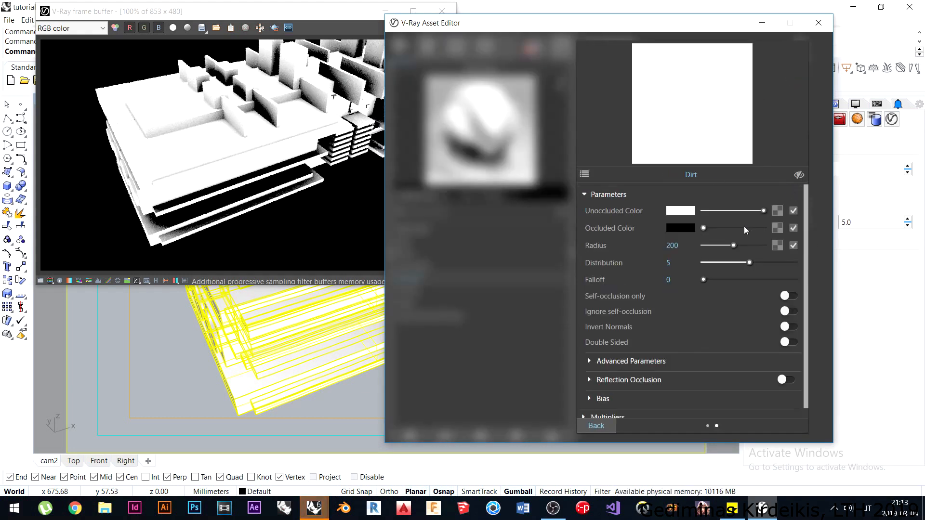
left_click_drag(705, 228, 681, 210)
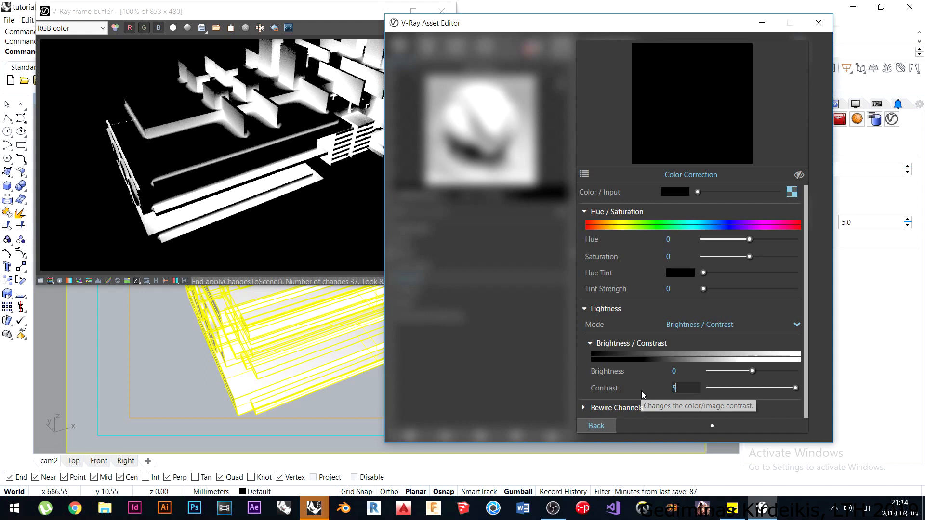
Set the Color Correction contrast to 10 and its brightness to 1.
type("10")
key("Return")
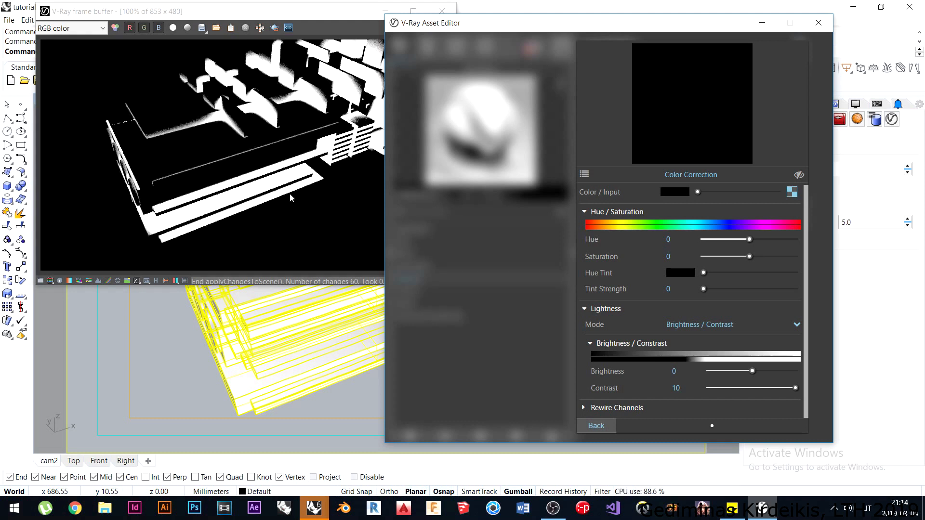
left_click_drag(753, 372, 796, 371)
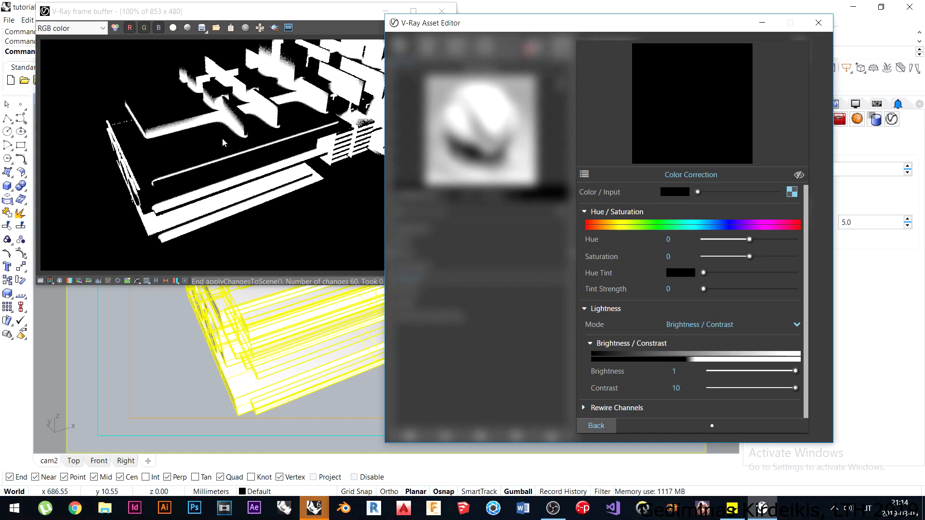
Open the Dirt texture feeding the Color Correction and set its radius to 50.
left_click(600, 426)
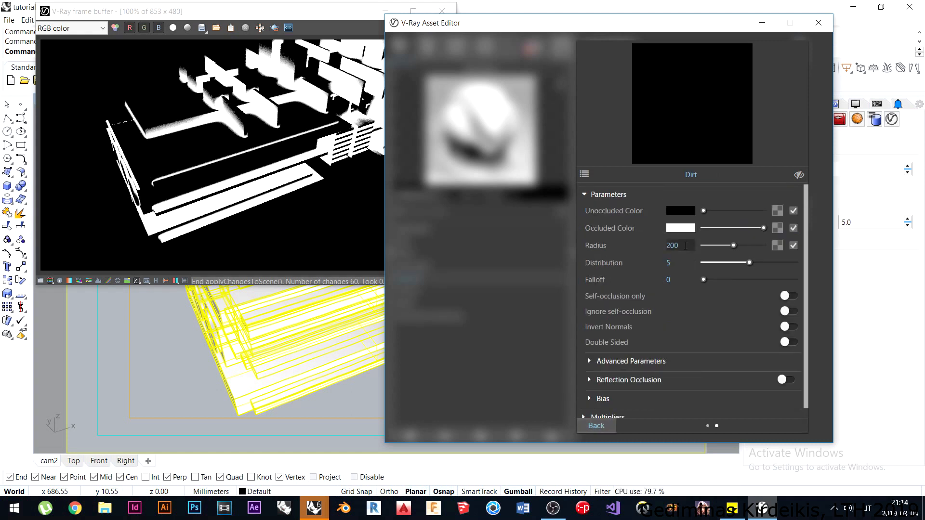
double_click(686, 247)
type("50")
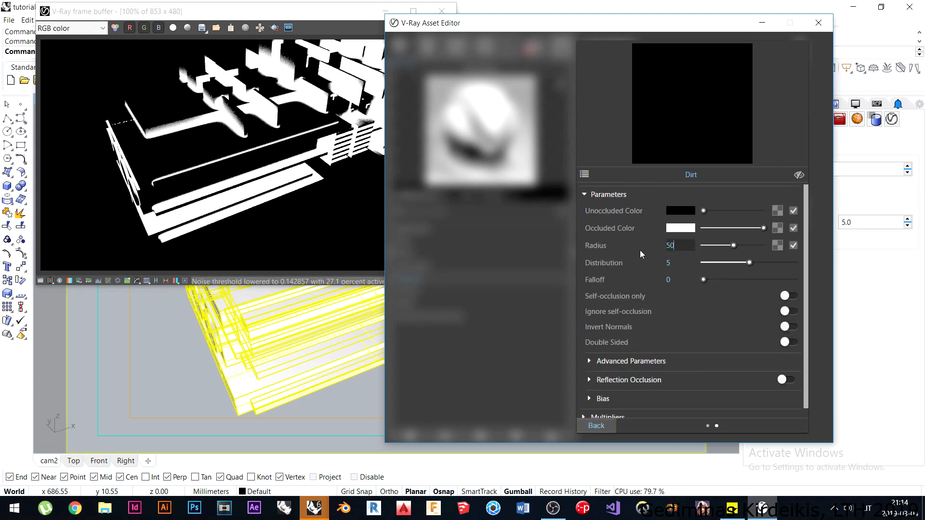
key("Return")
Reduce the Dirt texture's radius to 10 and return to the Emissive material's settings.
double_click(668, 247)
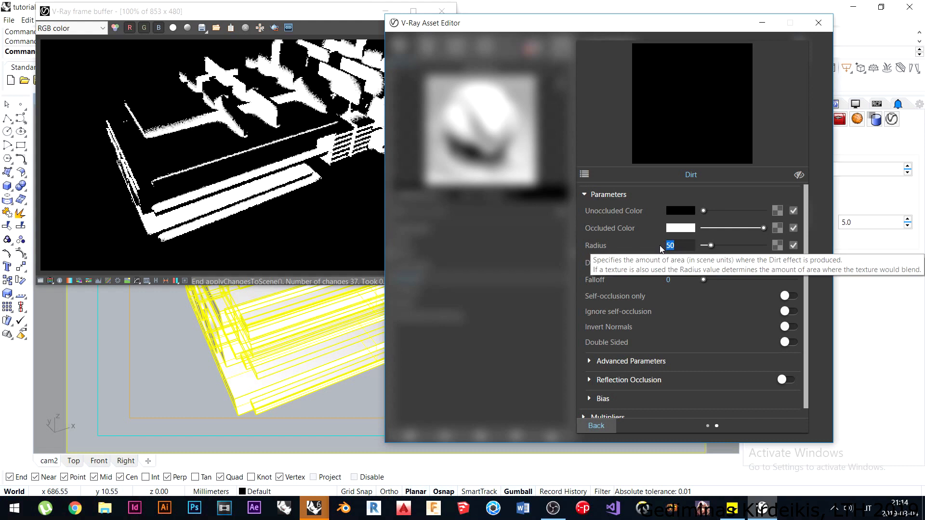
type("10")
key("Return")
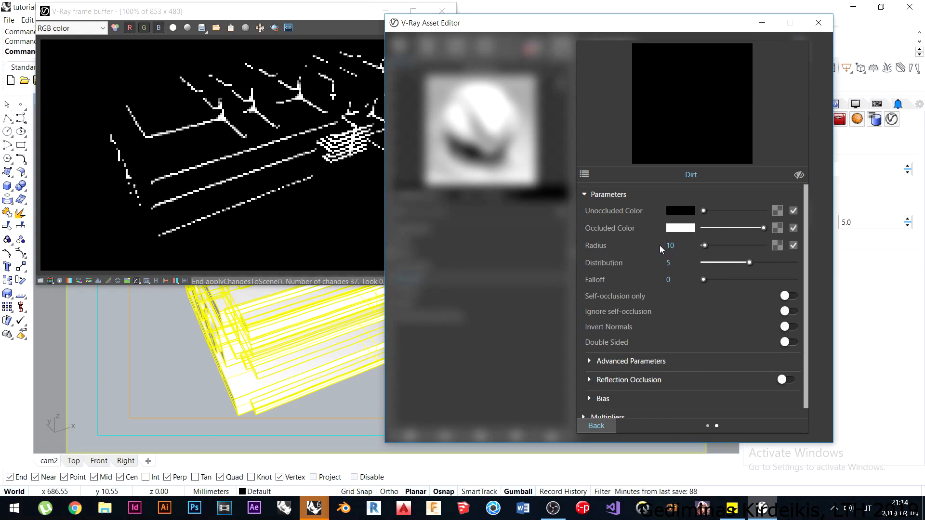
double_click(676, 243)
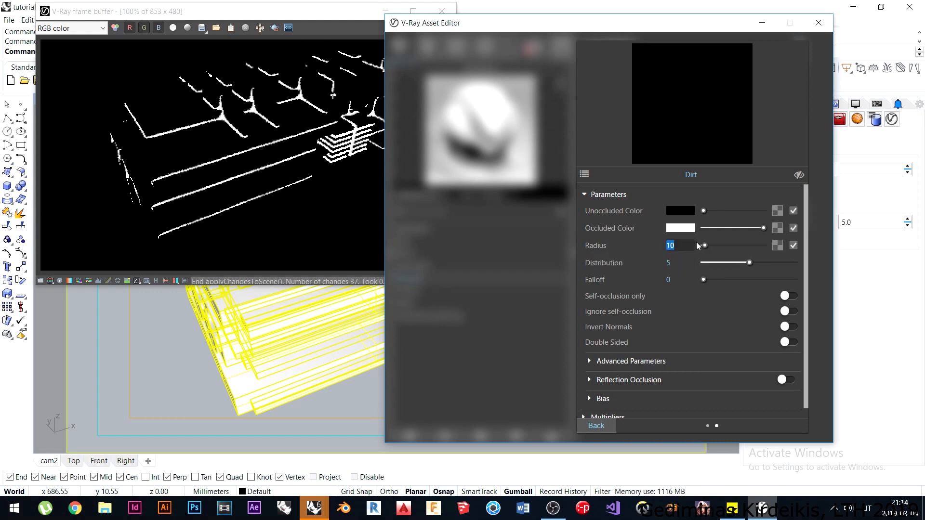
left_click(596, 431)
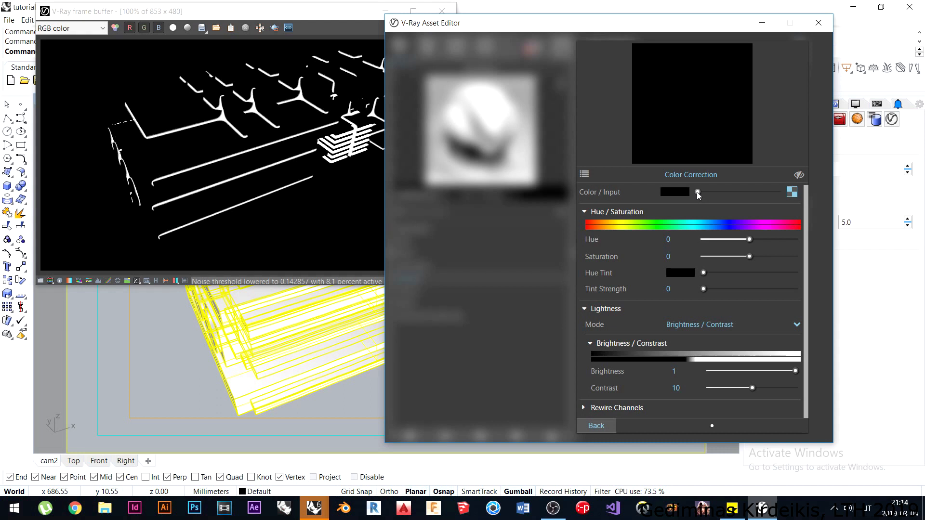
left_click(600, 430)
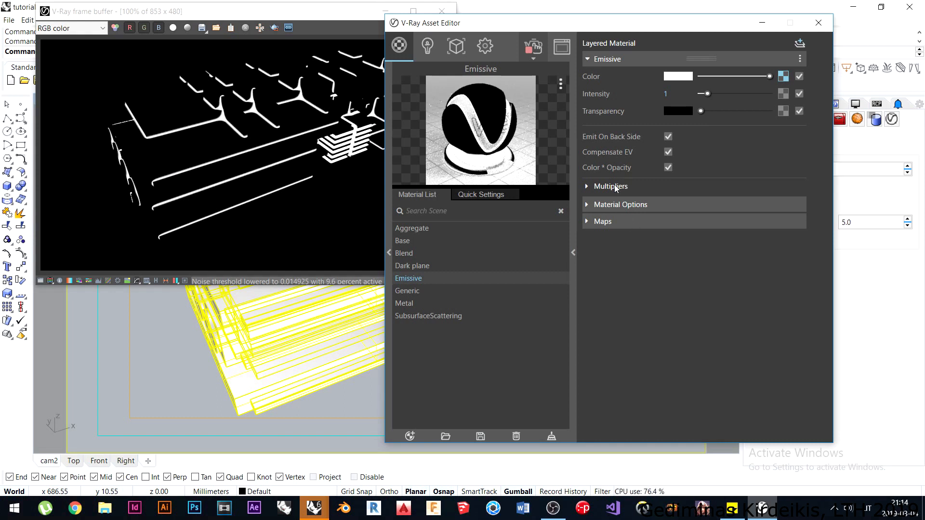
Reopen the Dirt texture nested in the Emissive color's Color Correction and set its radius to 30.
left_click(784, 77)
left_click(792, 192)
left_click_drag(680, 246, 658, 250)
type("30")
key("Return")
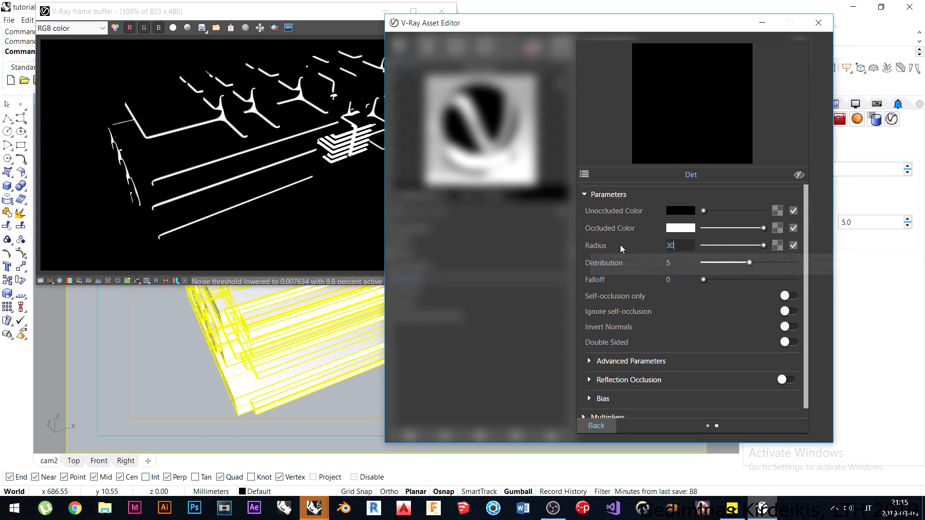
Set the Dirt texture's radius to 50 and move the frame buffer so the render can be inspected.
left_click(668, 246)
double_click(669, 246)
type("50")
key("Return")
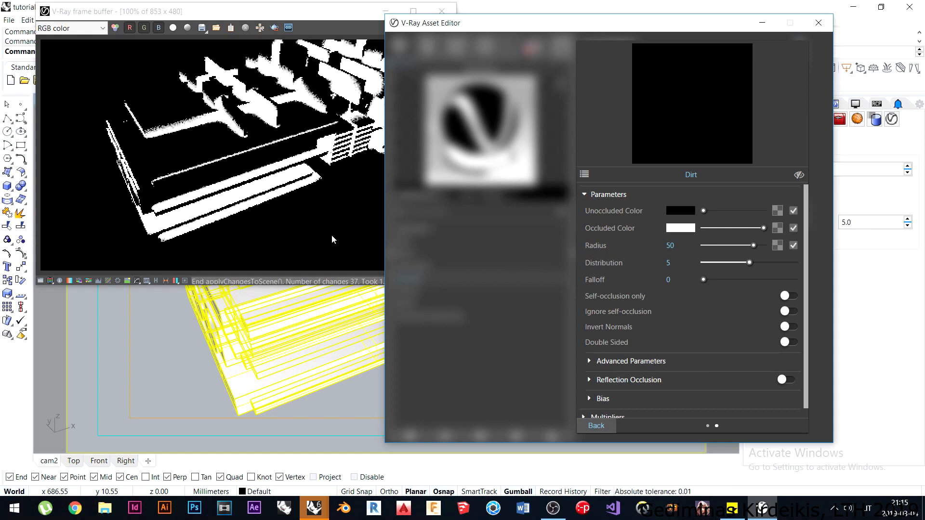
left_click_drag(331, 19, 265, 44)
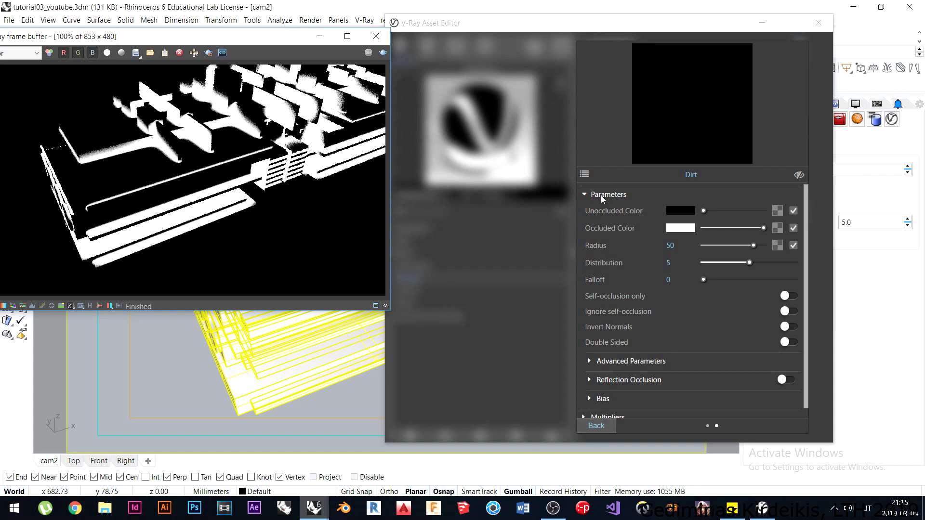
Set the Color Correction contrast to 20 and return to the Emissive material's settings.
left_click(607, 430)
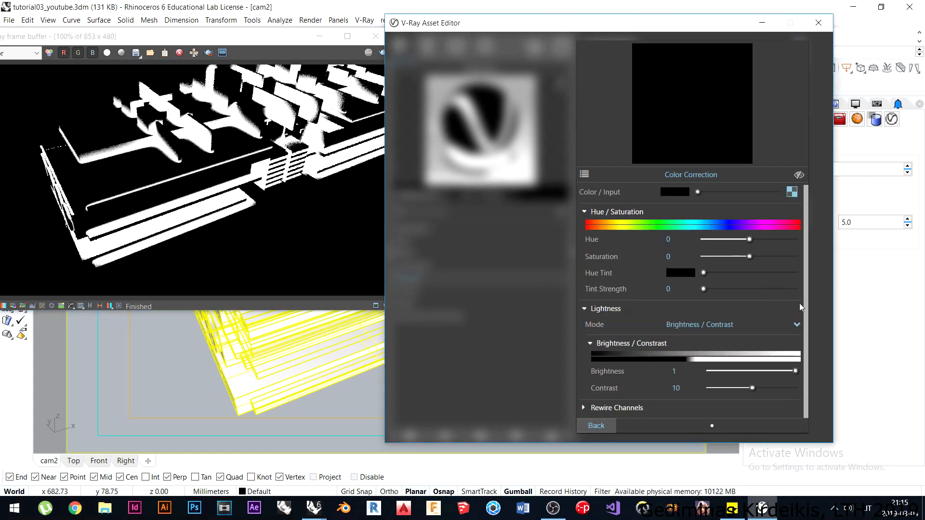
left_click_drag(684, 389, 598, 366)
type("20")
key("Return")
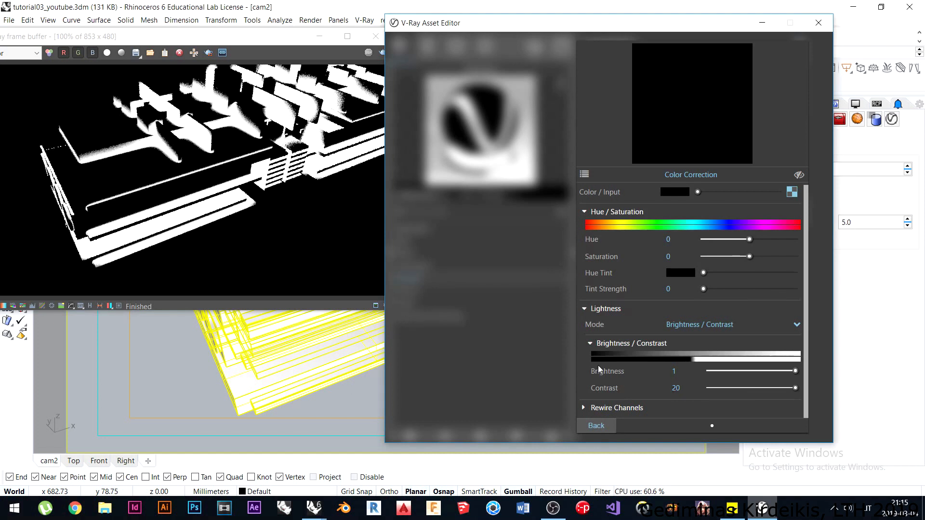
left_click(605, 429)
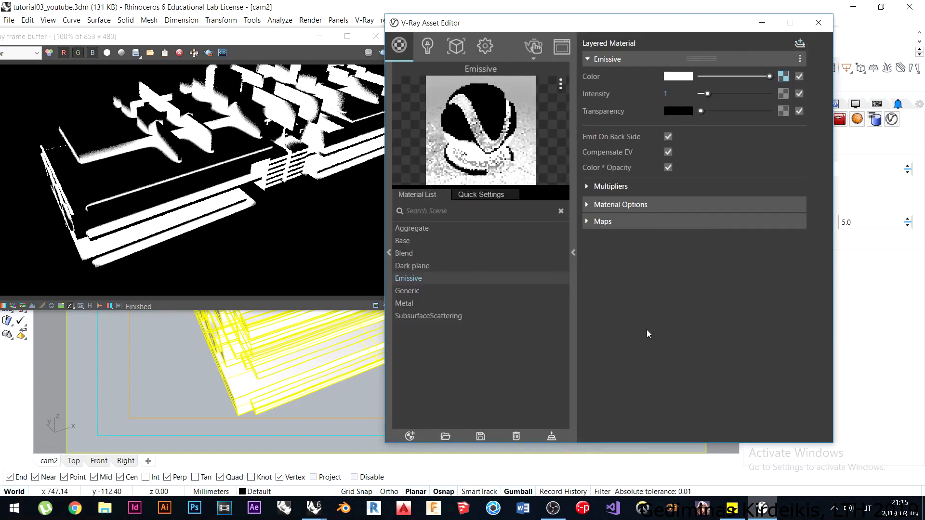
Assign a Cellular texture to the Occluded Color of the Dirt texture inside the Color Correction.
left_click(783, 77)
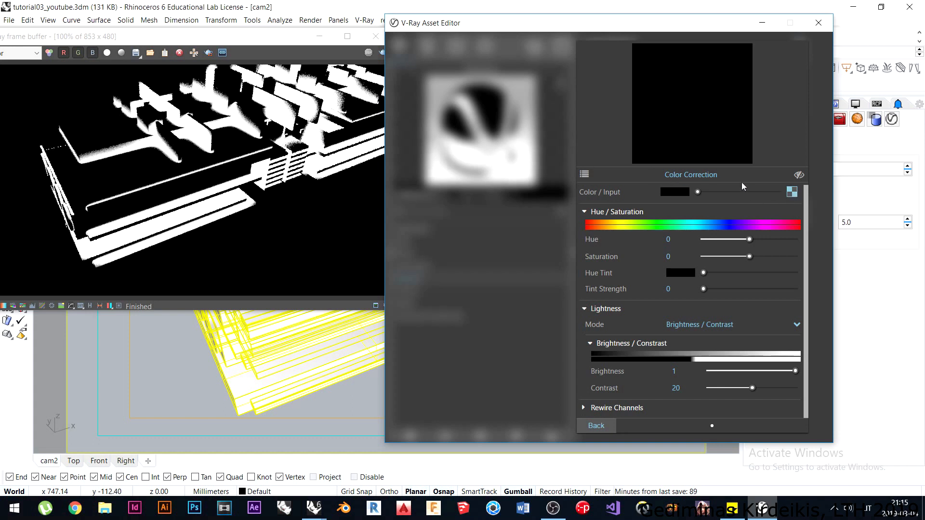
left_click(792, 192)
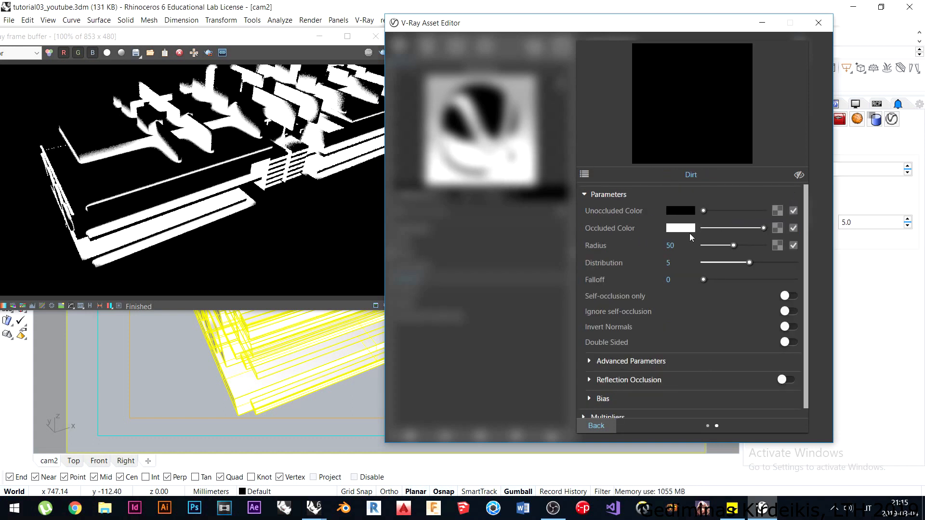
left_click(780, 228)
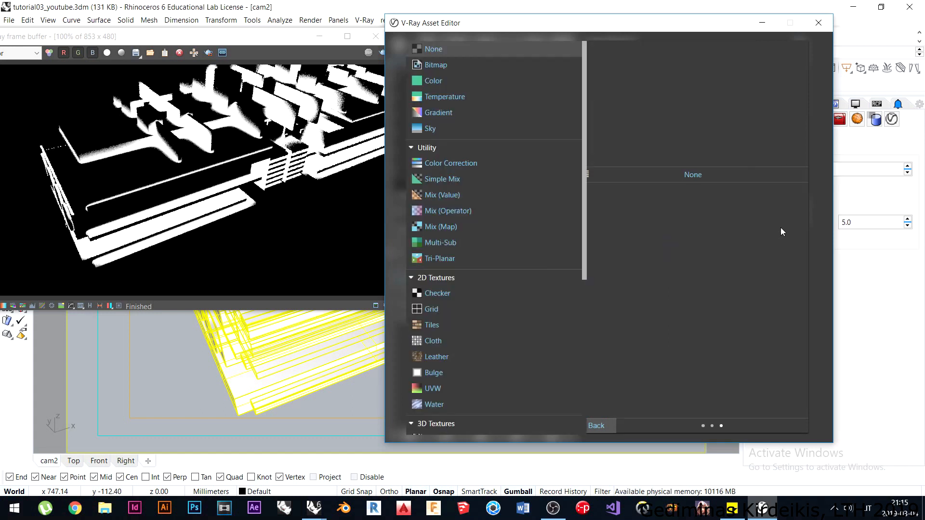
mouse_move(585, 129)
left_mouse_down()
mouse_move(589, 226)
mouse_move(578, 299)
left_mouse_up()
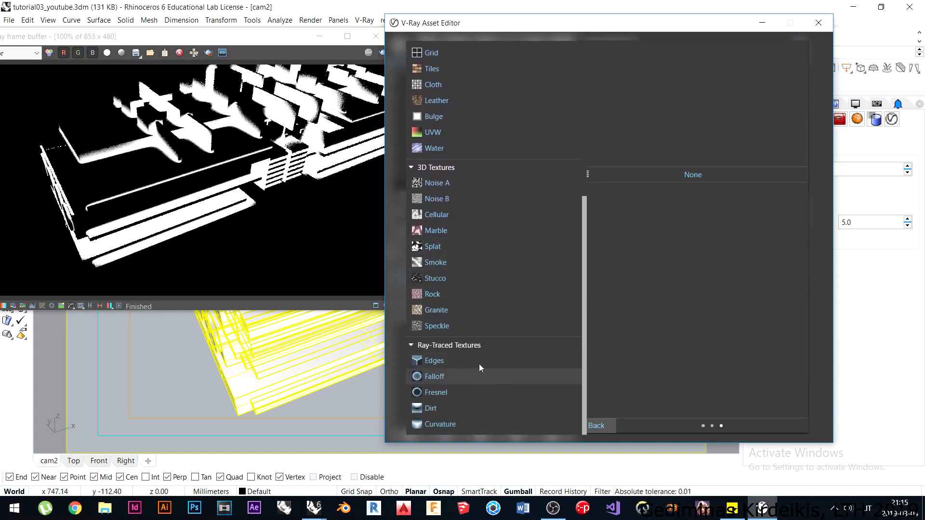
scroll(461, 325, "up", 5)
scroll(462, 325, "down", 2)
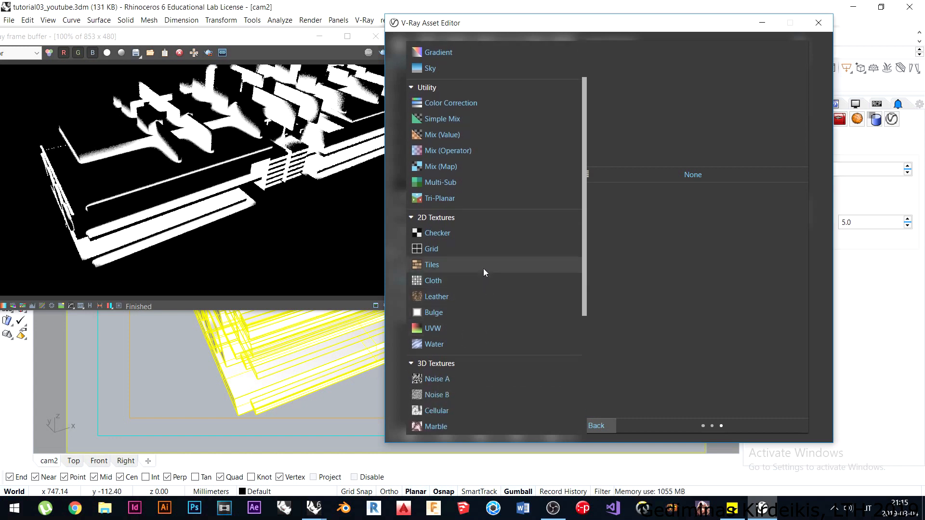
scroll(476, 300, "down", 4)
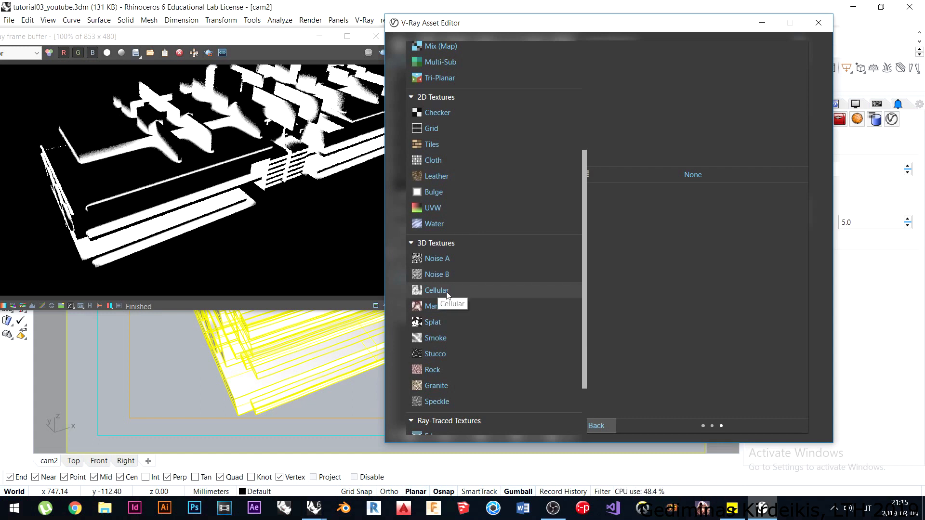
left_click(446, 291)
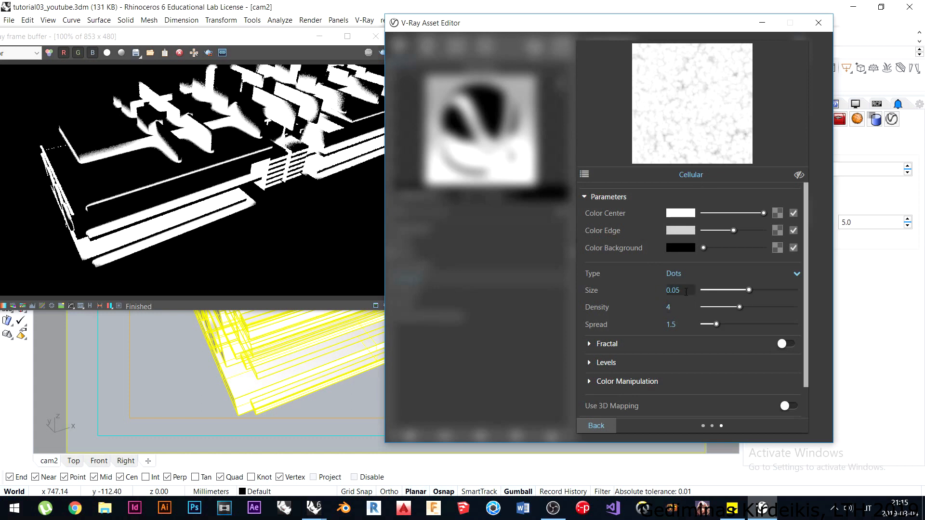
Set the Cellular texture's size to 0.1 and its type to Chips.
left_click_drag(685, 291, 674, 290)
type("1")
left_click(680, 307)
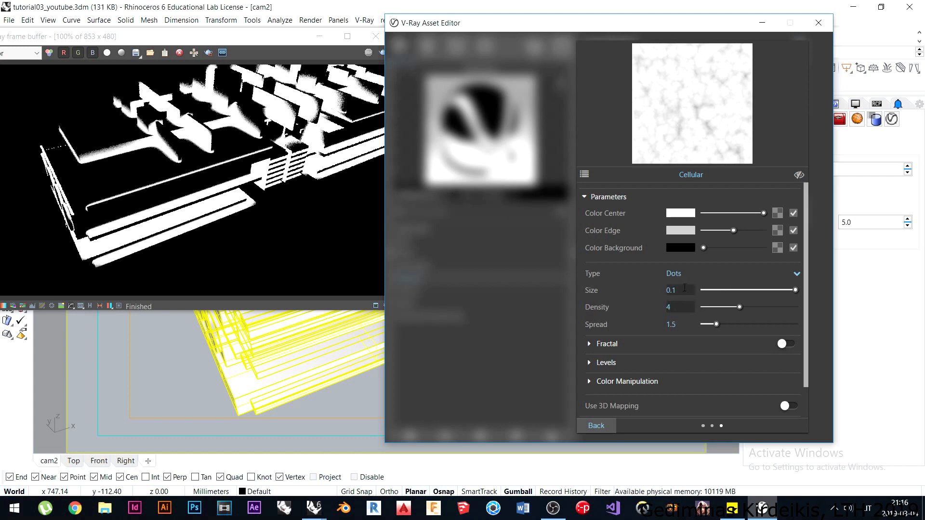
left_click(677, 275)
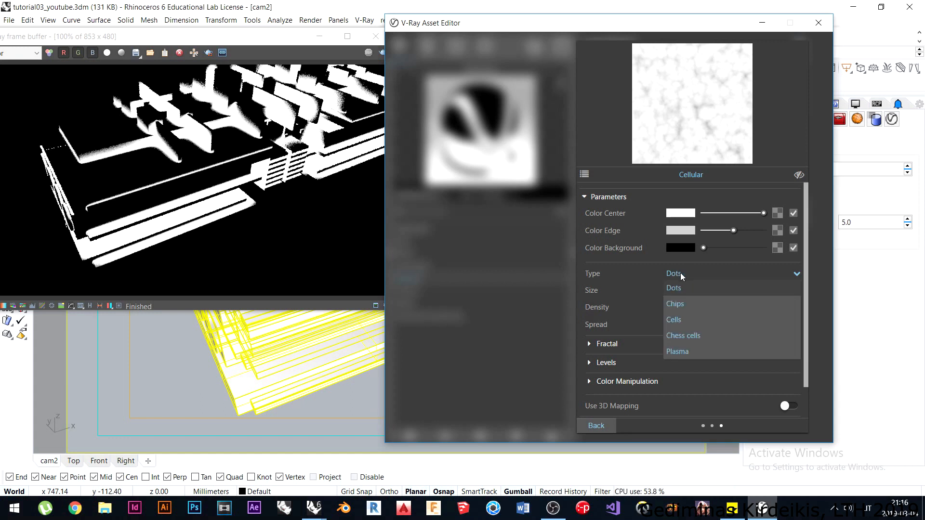
left_click(697, 308)
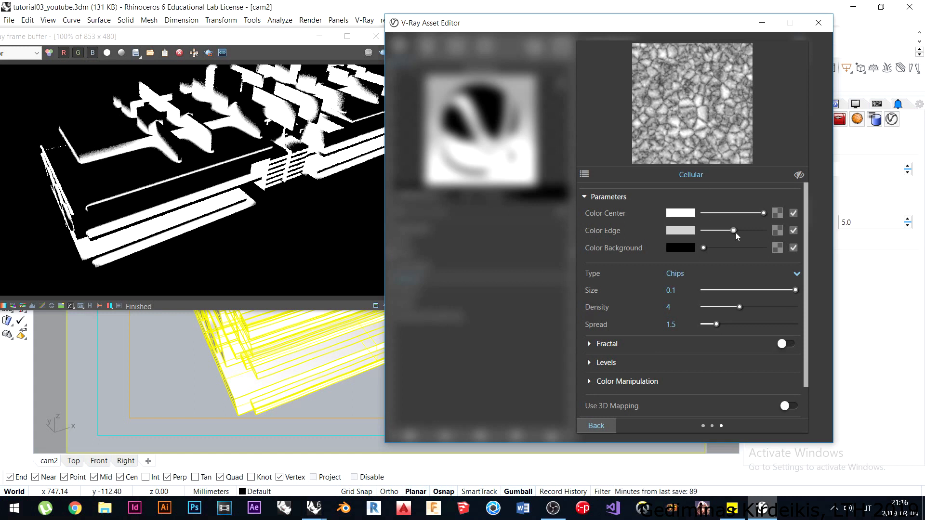
Make the Cellular center and edge colors black and the background white, and lower the density to about 2.49.
left_click_drag(733, 230, 771, 256)
left_click_drag(763, 214, 670, 219)
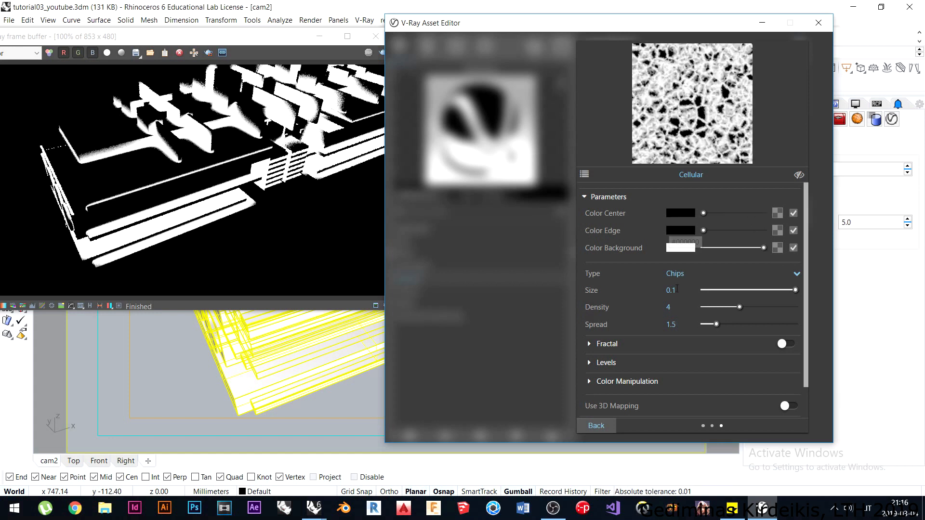
left_click_drag(740, 307, 727, 306)
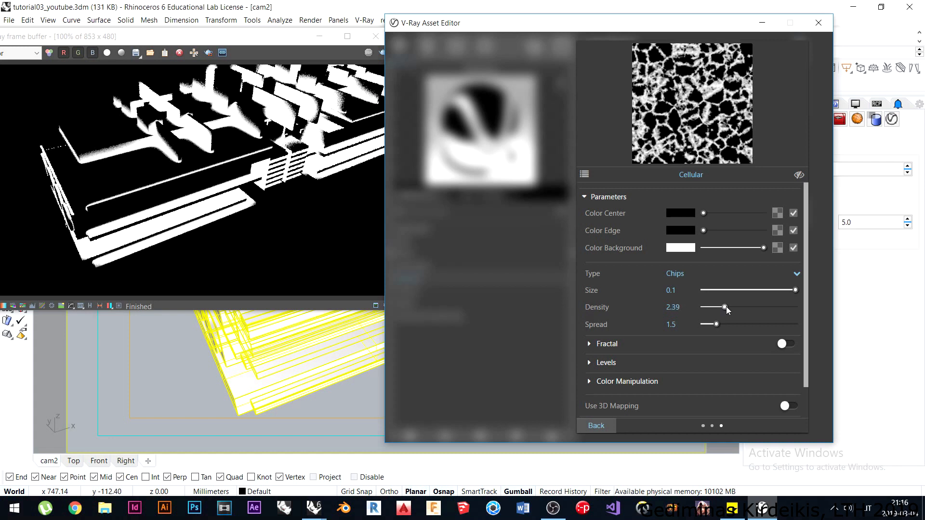
Return to the Emissive material, restart the interactive render and inspect the cellular pattern up close in the frame buffer.
left_click(605, 426)
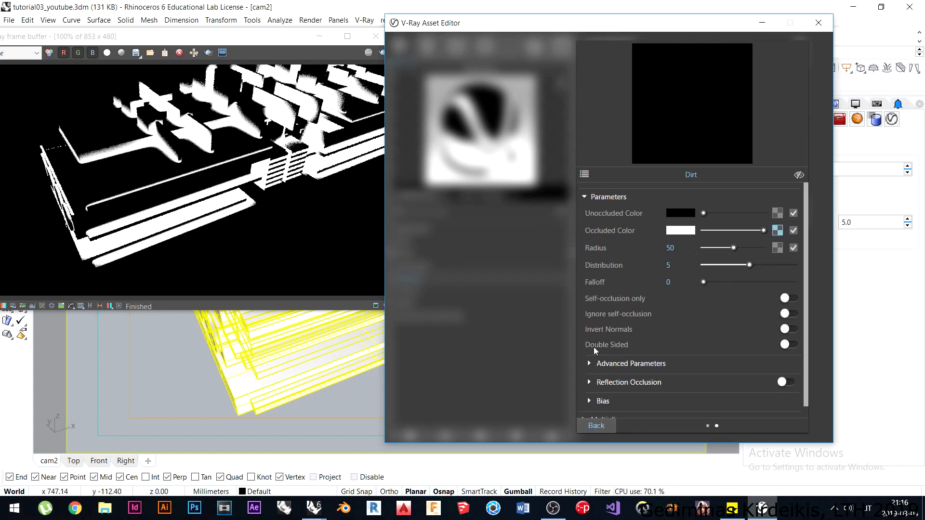
left_click(593, 430)
left_click(589, 428)
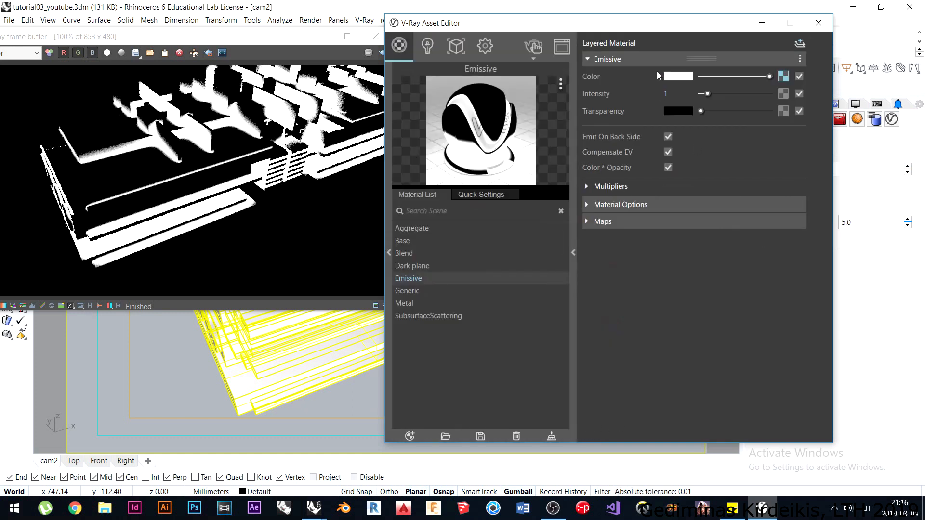
left_click(535, 46)
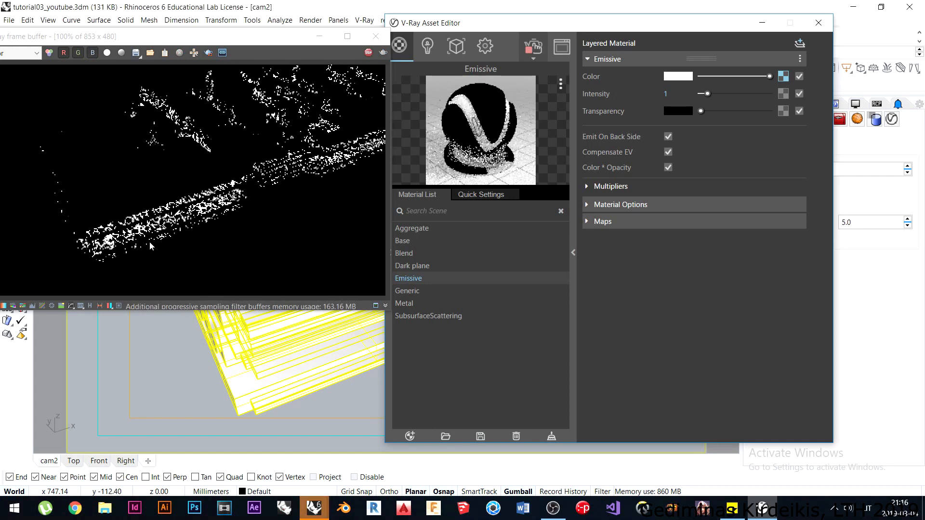
scroll(120, 240, "up", 1)
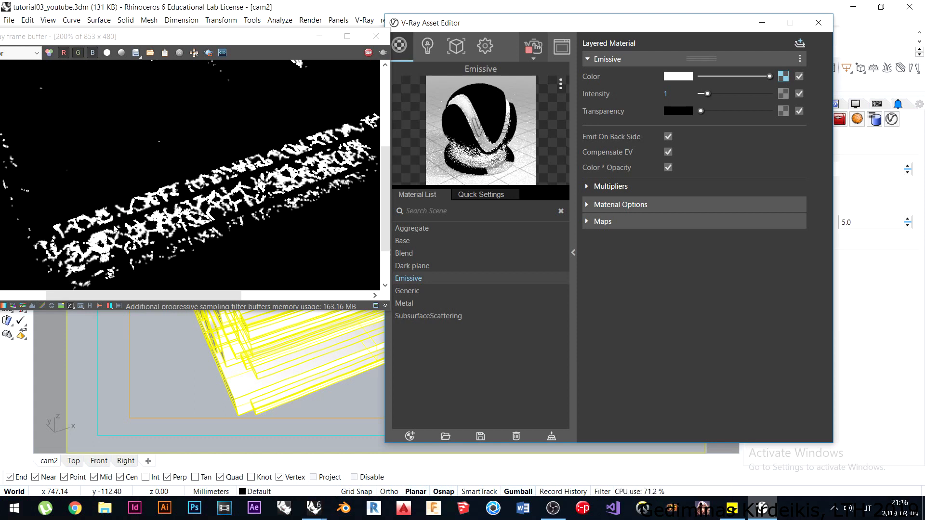
scroll(165, 216, "down", 1)
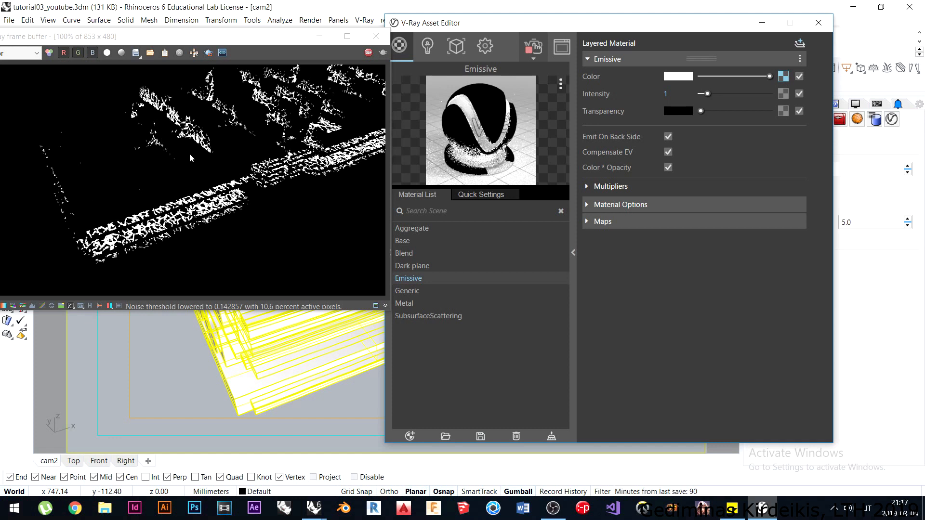
scroll(123, 244, "up", 1)
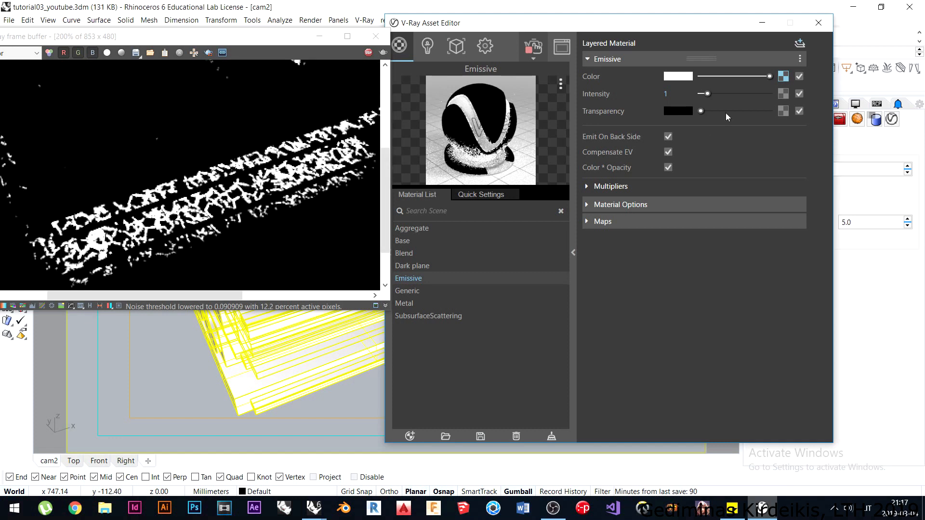
Reopen the Cellular texture in the Dirt's Occluded Color and set its size to 1.
left_click(782, 77)
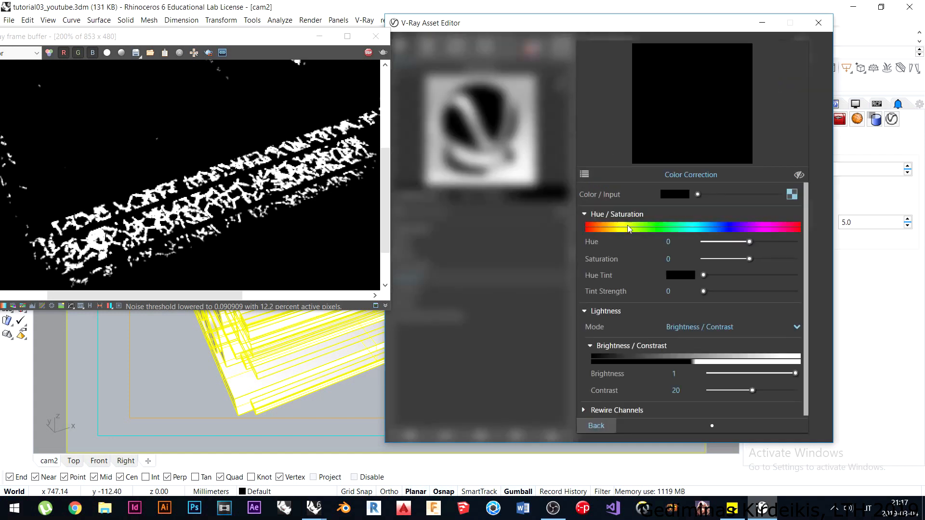
left_click(791, 193)
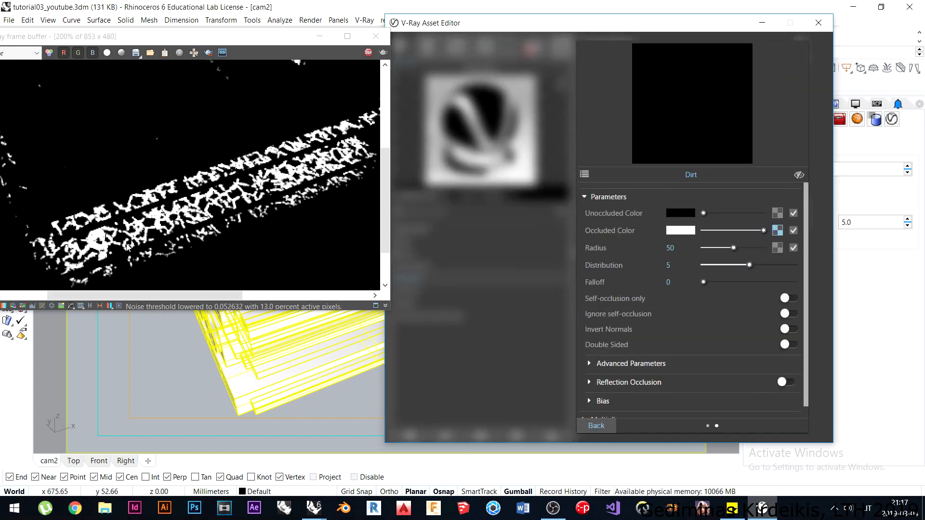
left_click(777, 231)
left_click(689, 291)
type("1")
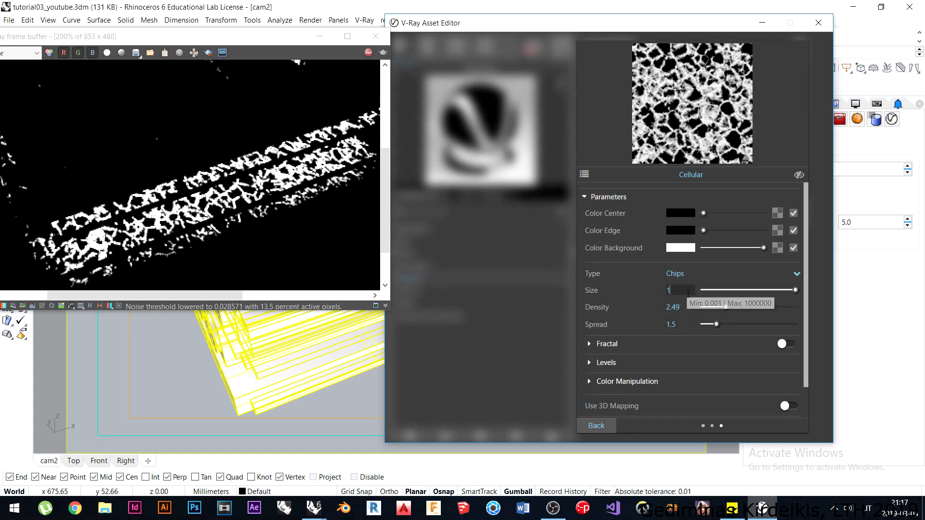
key("Return")
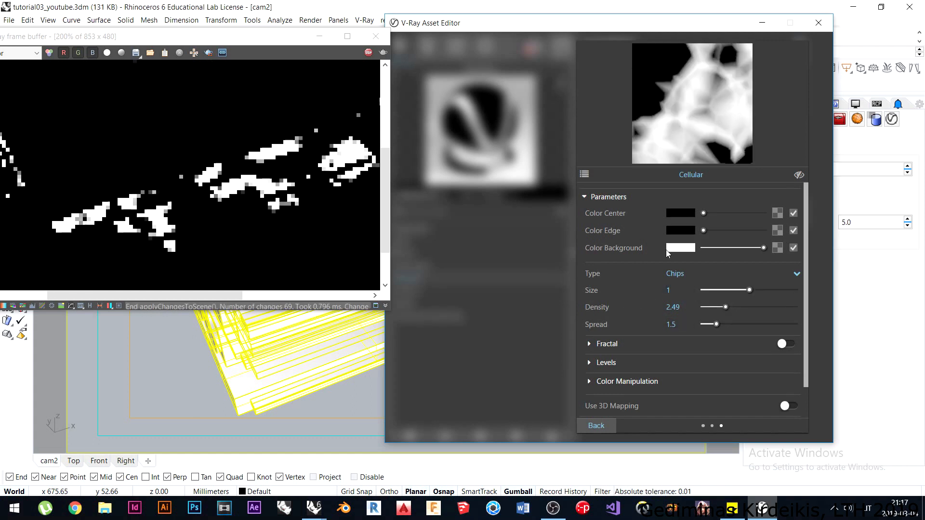
Set the Cellular texture's size to 0.7, check the pattern in the frame buffer and stop the interactive render.
left_click_drag(691, 290, 625, 294)
type(".7")
key("Return")
scroll(215, 194, "down", 2)
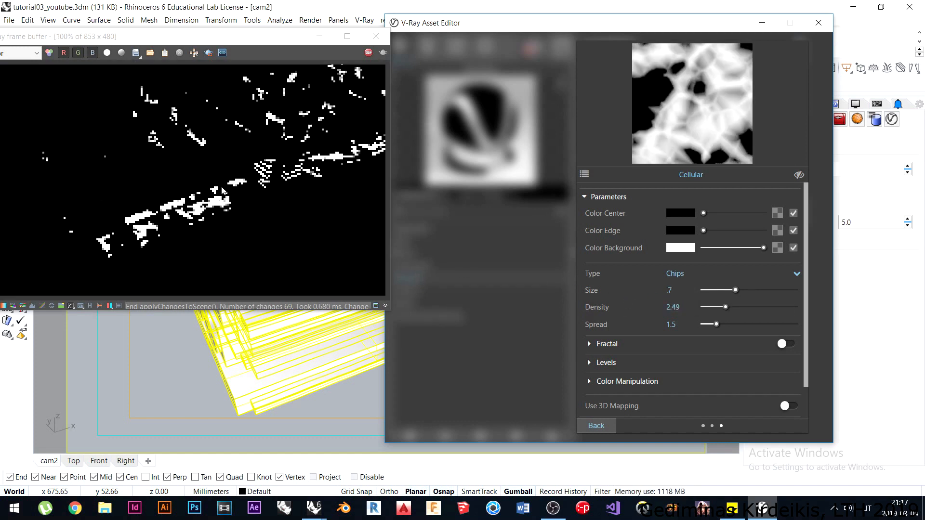
scroll(226, 181, "up", 1)
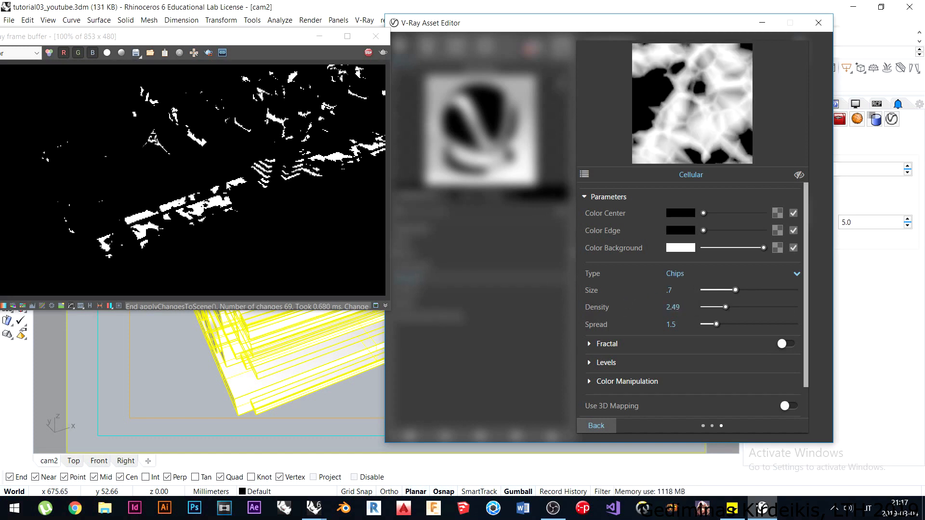
left_click(369, 53)
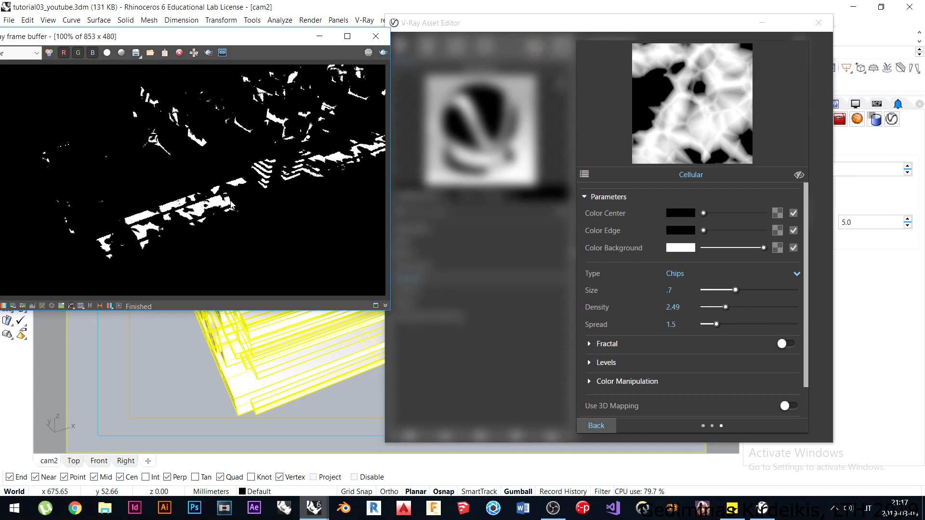
left_click_drag(278, 44, 262, 54)
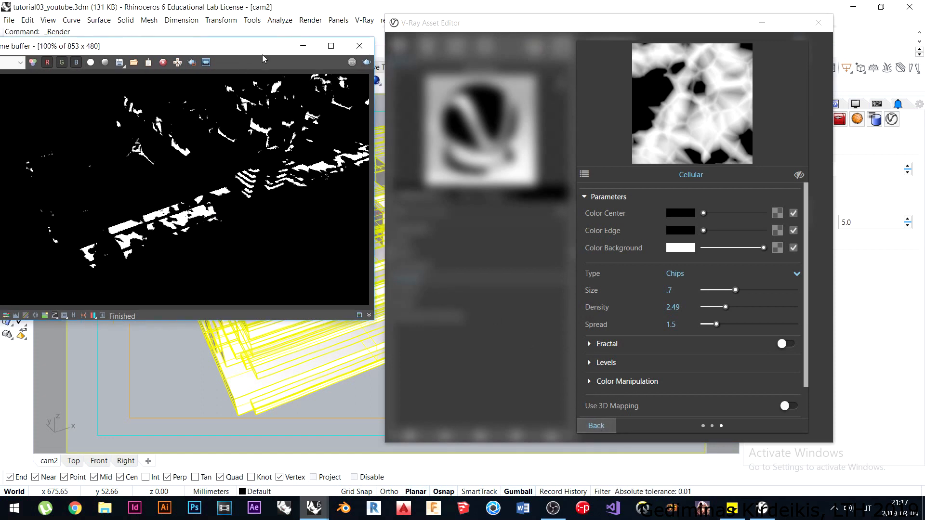
Copy the Emissive material's color texture and paste it as a copy into the Coat 1 blend map of the Blend material.
left_click(604, 426)
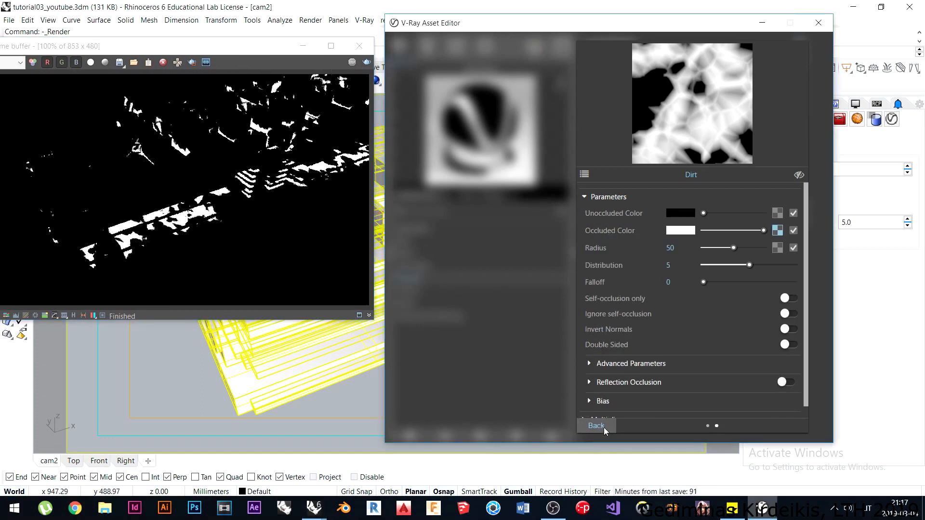
left_click(603, 427)
left_click(603, 427)
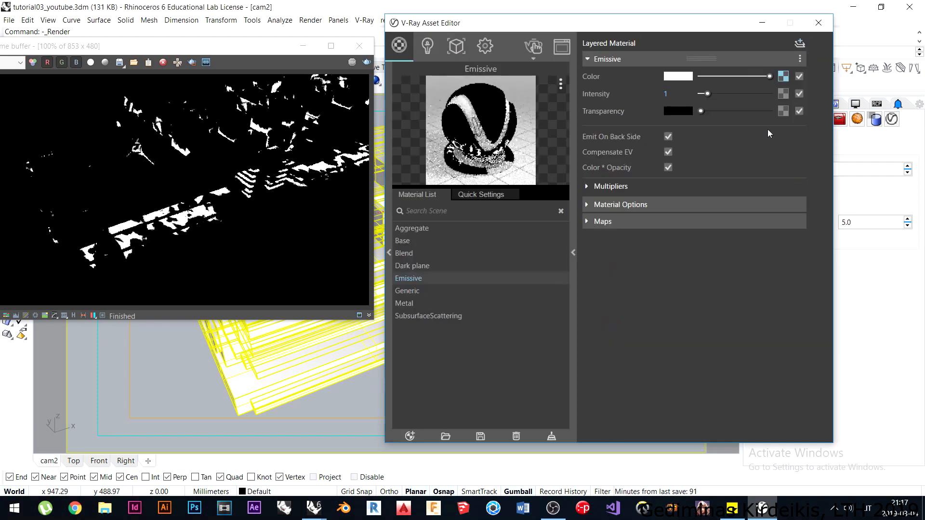
right_click(785, 78)
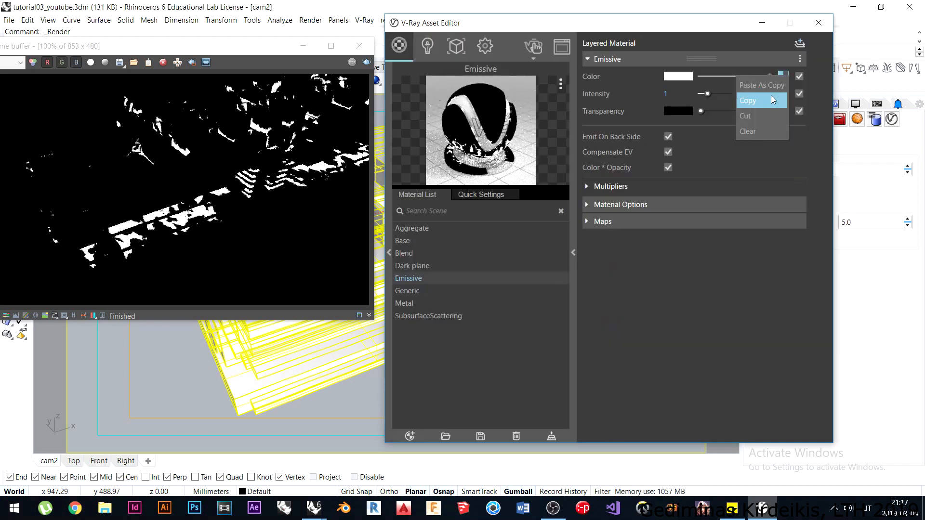
left_click(767, 104)
left_click(434, 252)
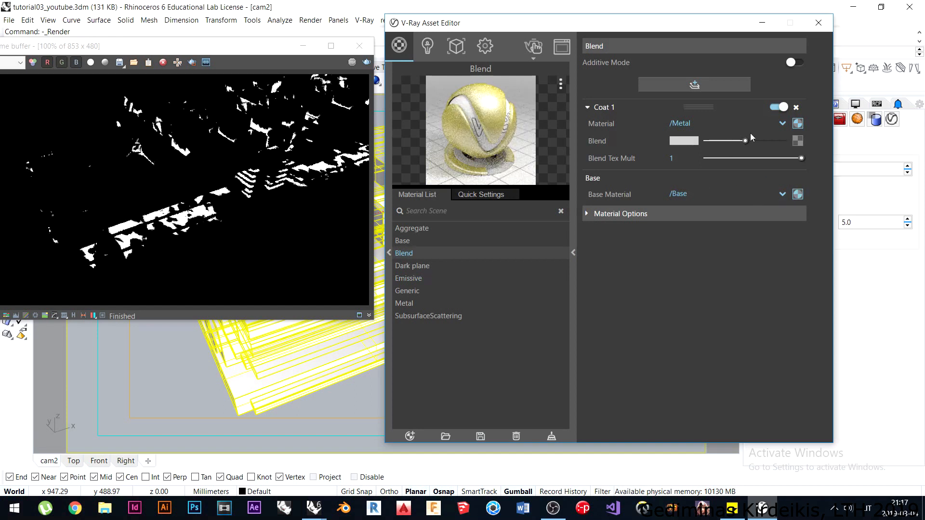
right_click(798, 141)
left_click(774, 148)
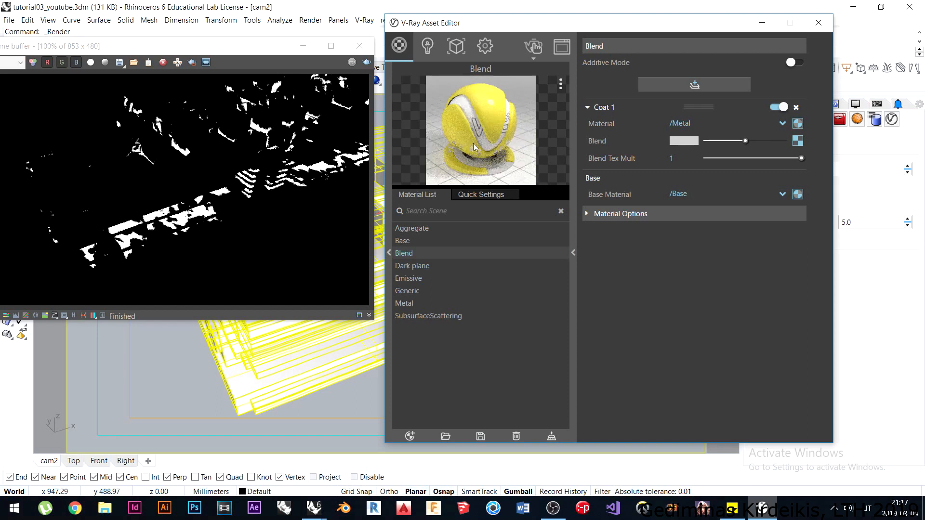
Apply the Blend material to the selected building geometry and check the wall corners in an interactive render.
right_click(404, 253)
left_click(437, 279)
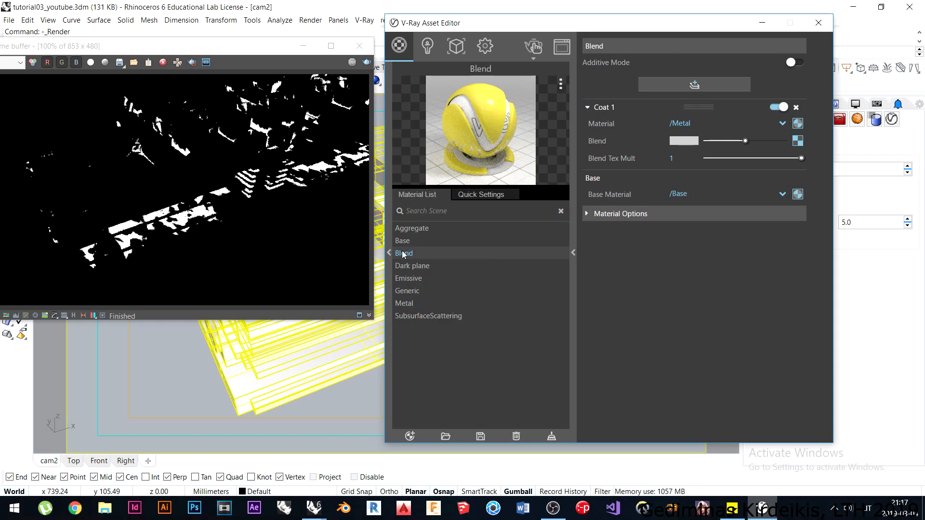
left_click(533, 46)
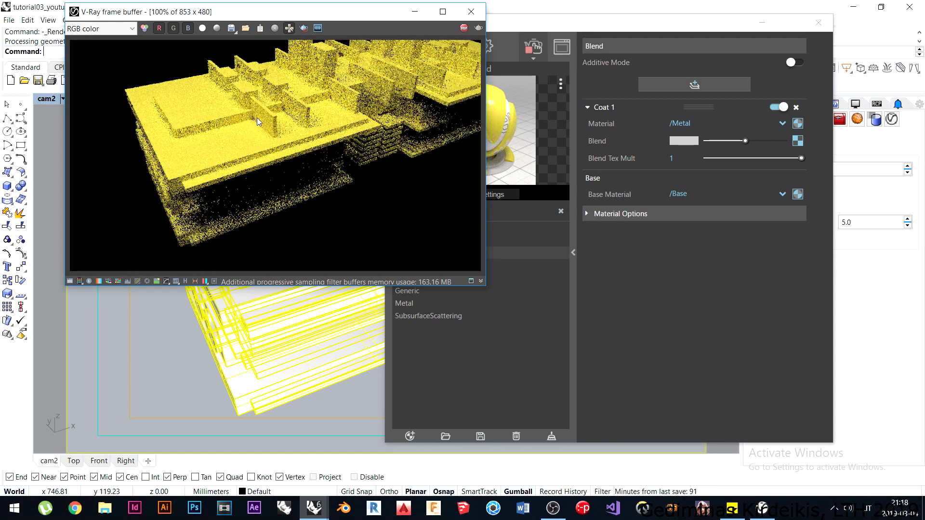
scroll(253, 118, "up", 2)
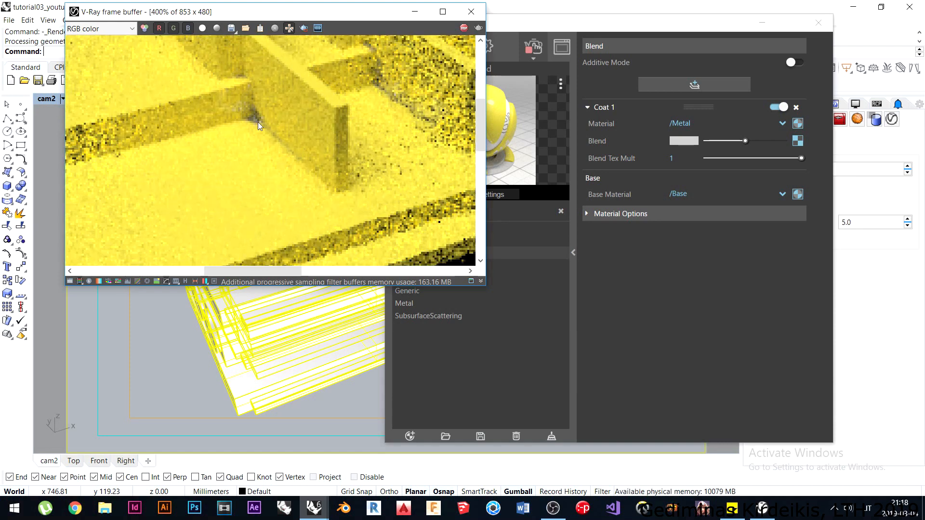
scroll(258, 122, "down", 1)
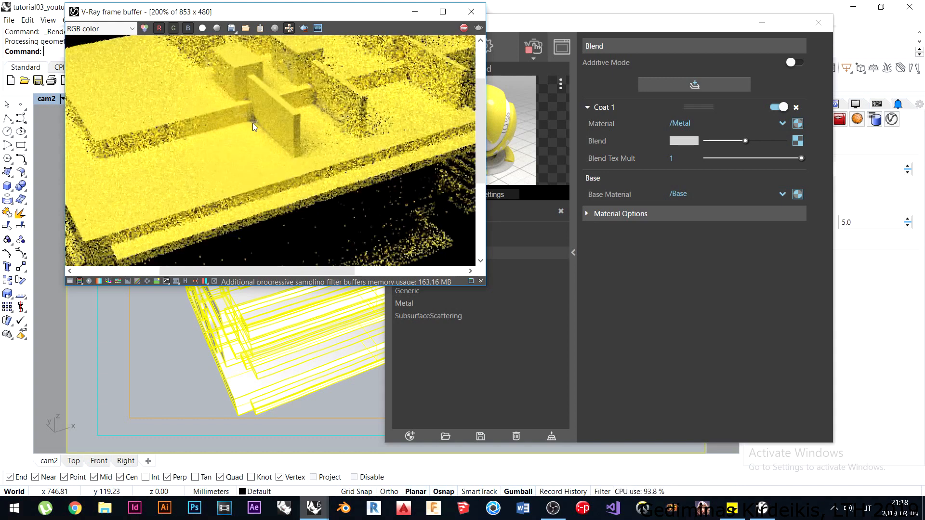
scroll(253, 126, "down", 1)
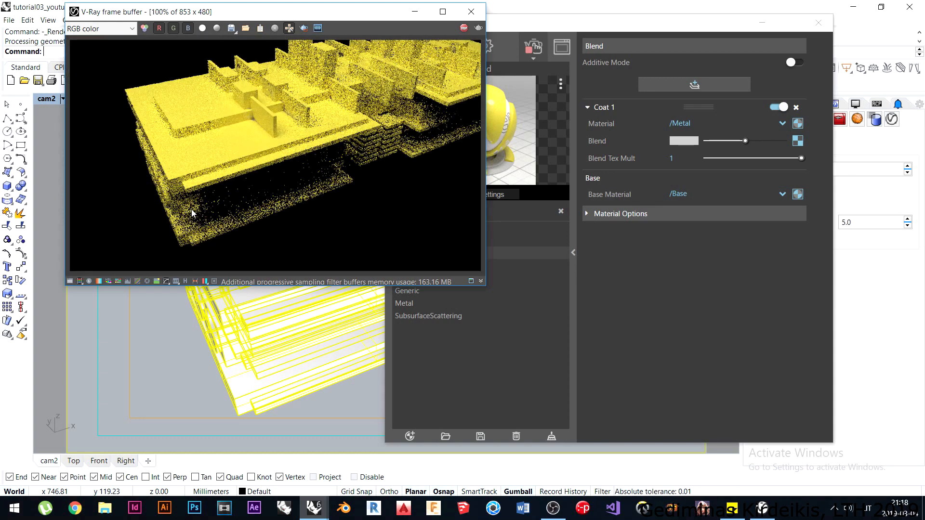
scroll(282, 126, "up", 2)
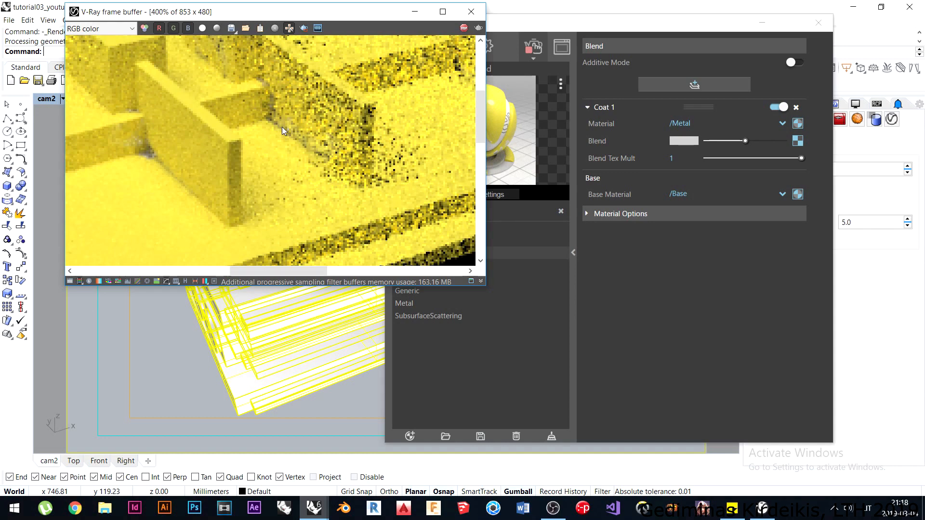
scroll(282, 126, "down", 1)
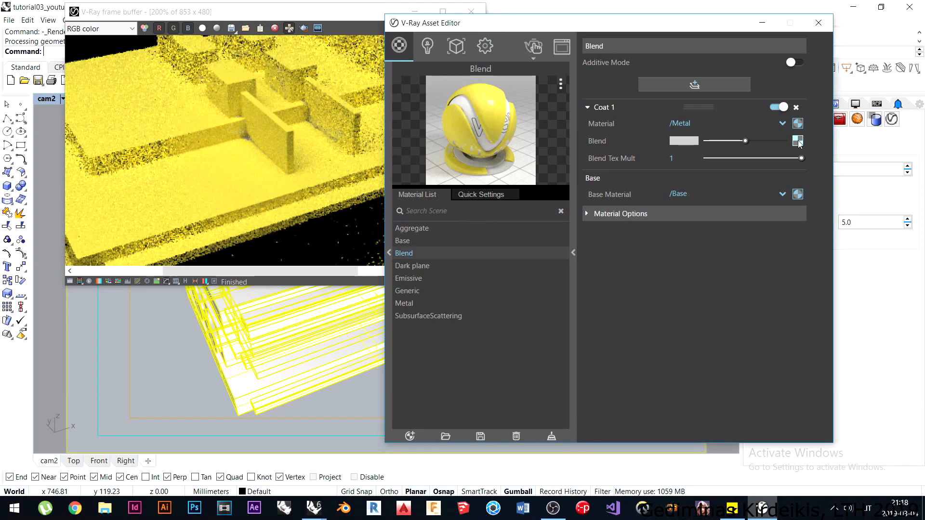
Open the input texture nested in the Coat 1 blend map's Color Correction, return to Blend and restart the interactive render.
left_click(798, 141)
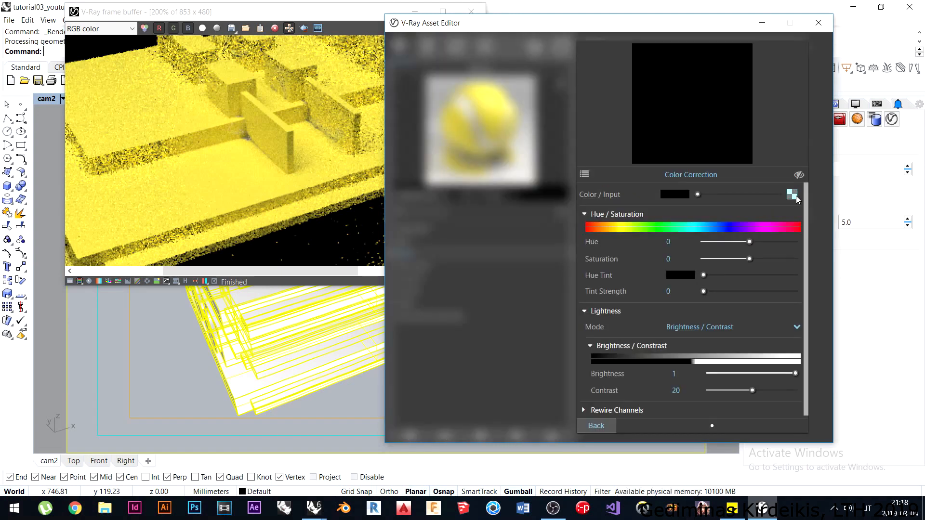
left_click(793, 195)
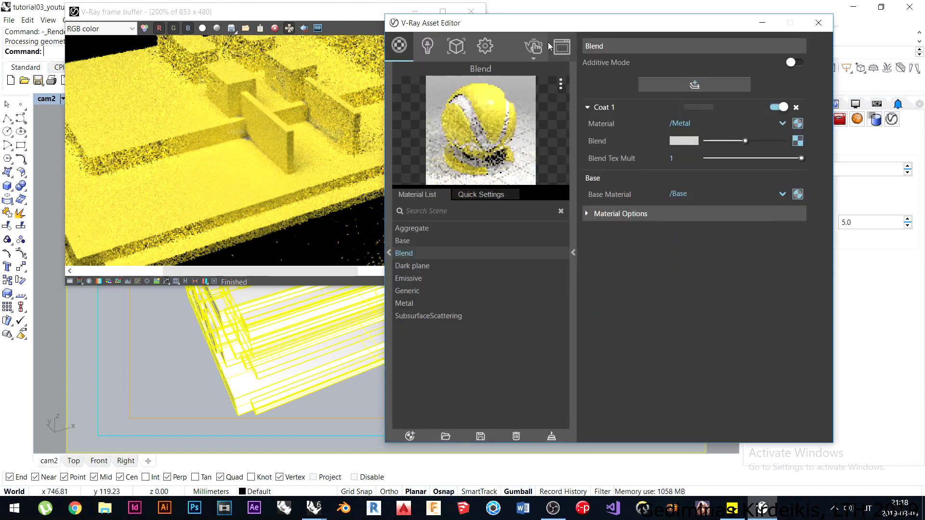
left_click(534, 47)
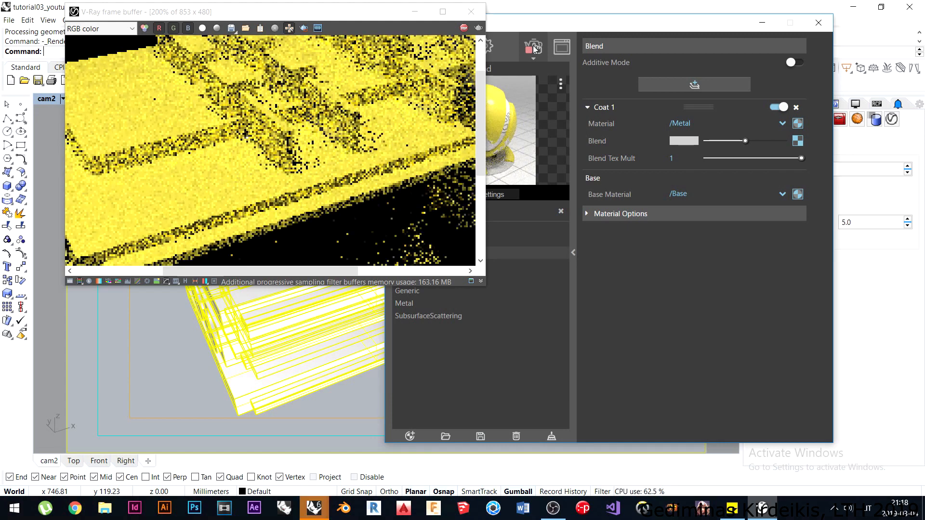
Examine the blended dirt on the building's stacked slabs and wall corners up close, stopping the interactive render.
scroll(291, 215, "down", 1)
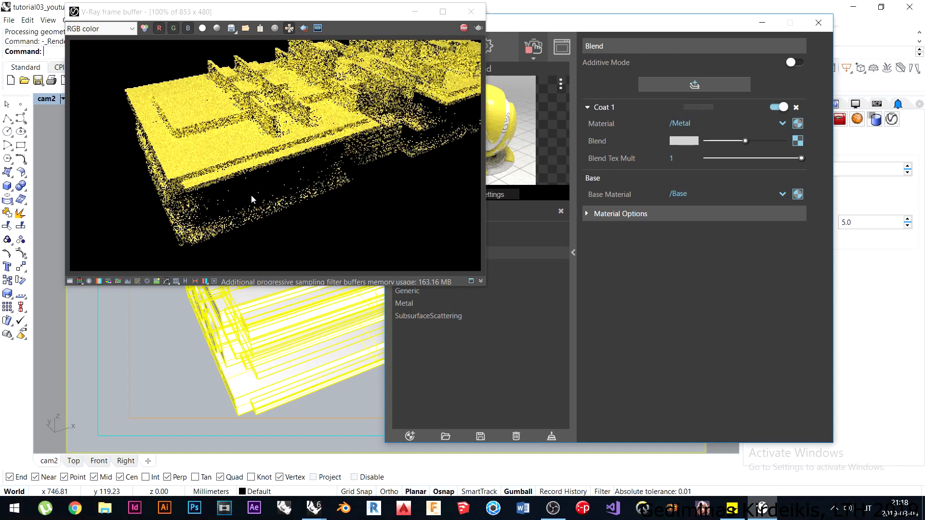
scroll(411, 152, "up", 2)
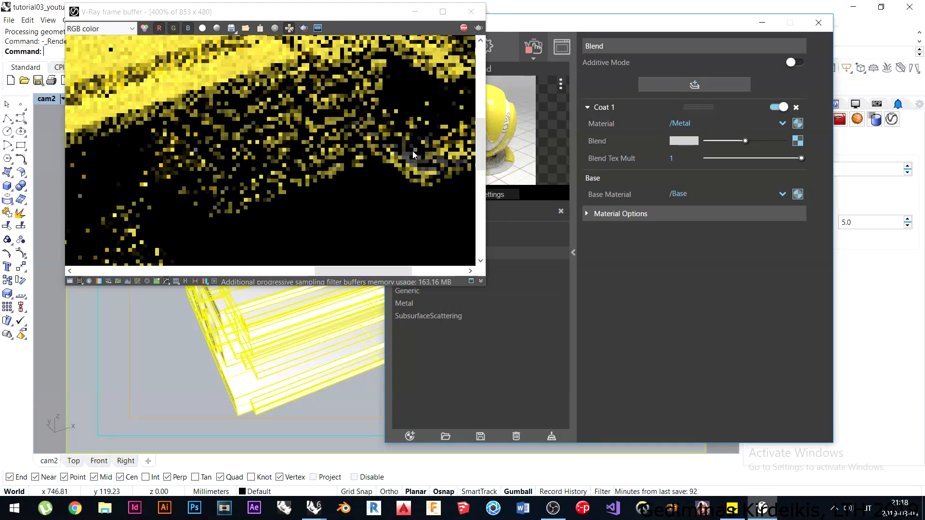
scroll(414, 150, "down", 1)
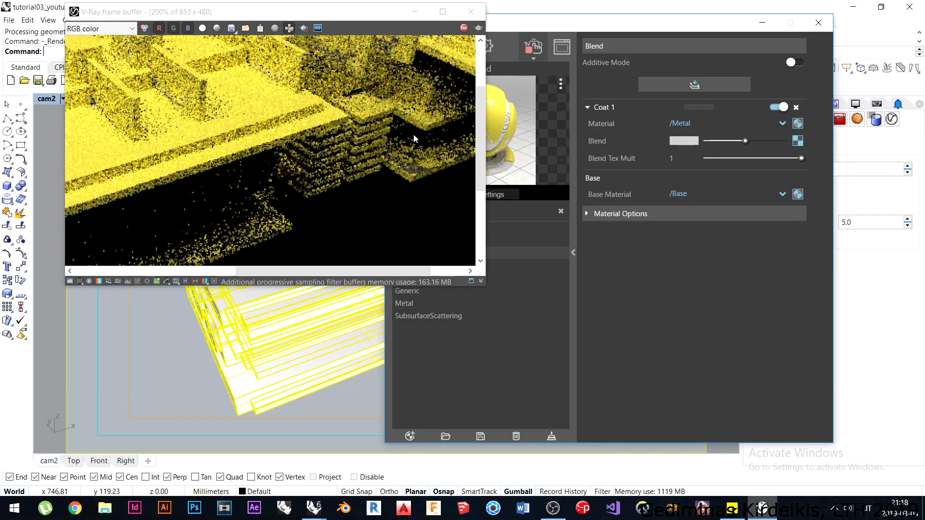
scroll(414, 139, "down", 1)
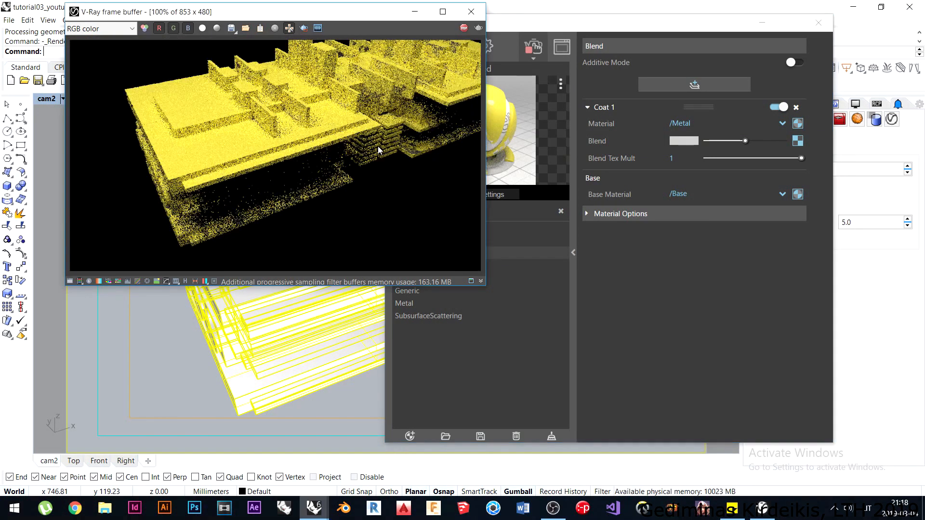
scroll(379, 151, "up", 1)
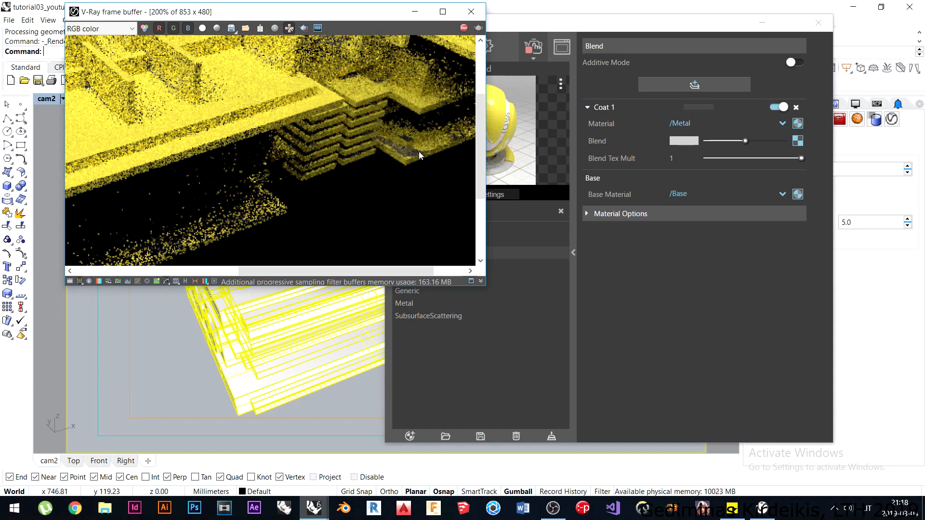
scroll(418, 151, "up", 1)
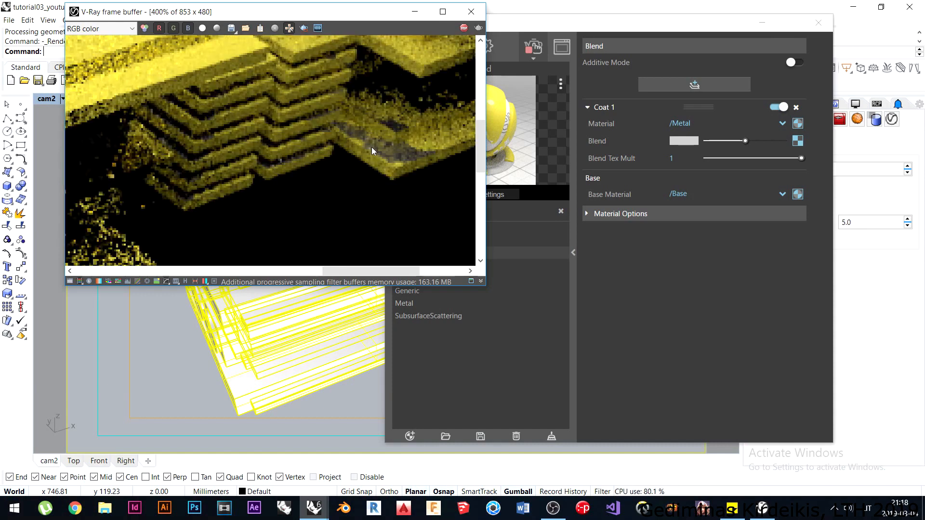
middle_click_drag(372, 147, 343, 167)
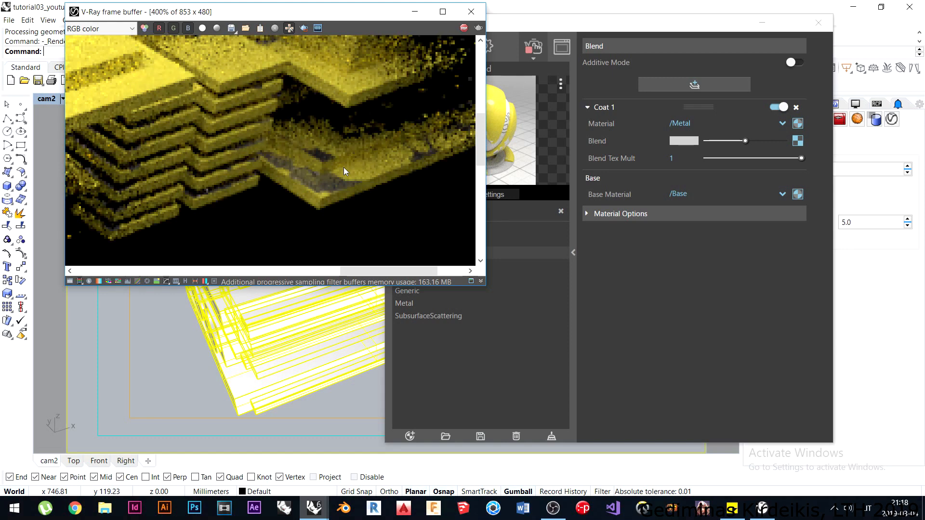
scroll(343, 169, "down", 2)
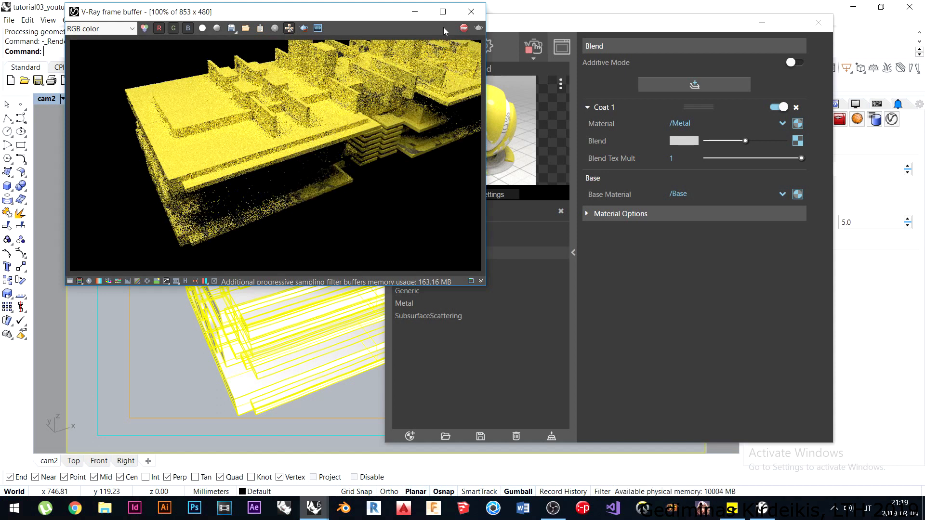
left_click(463, 28)
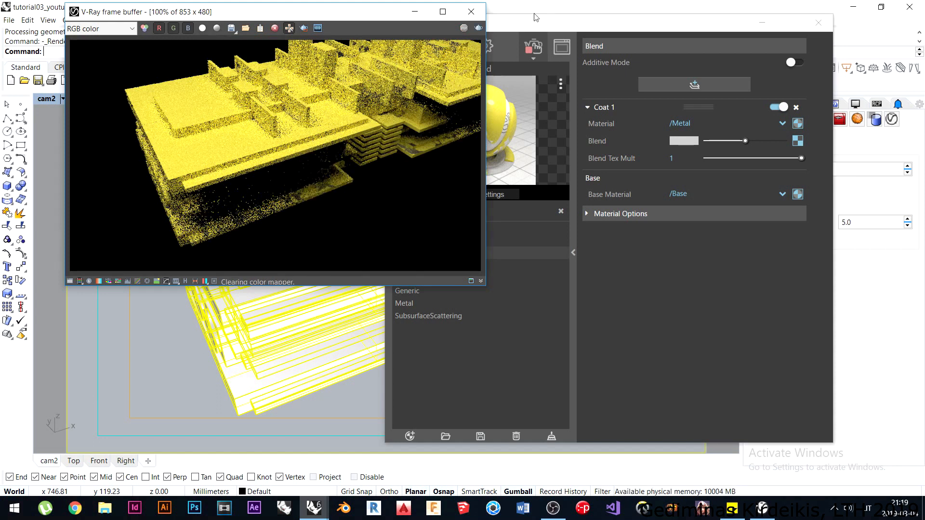
left_click_drag(535, 18, 593, 12)
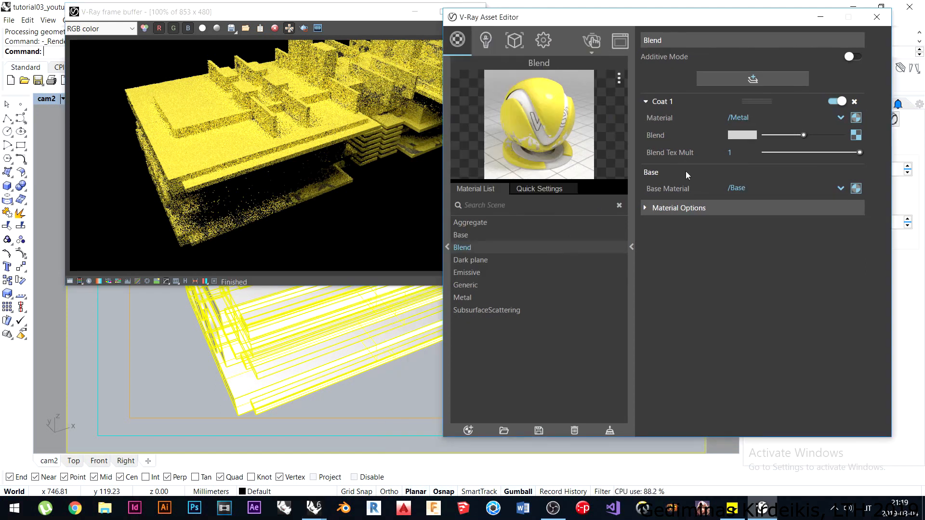
scroll(258, 143, "up", 2)
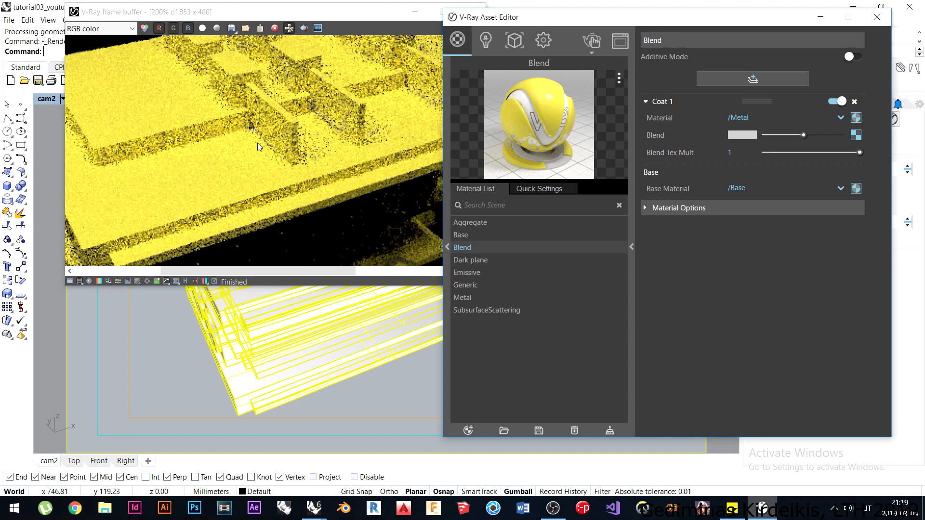
scroll(258, 143, "down", 2)
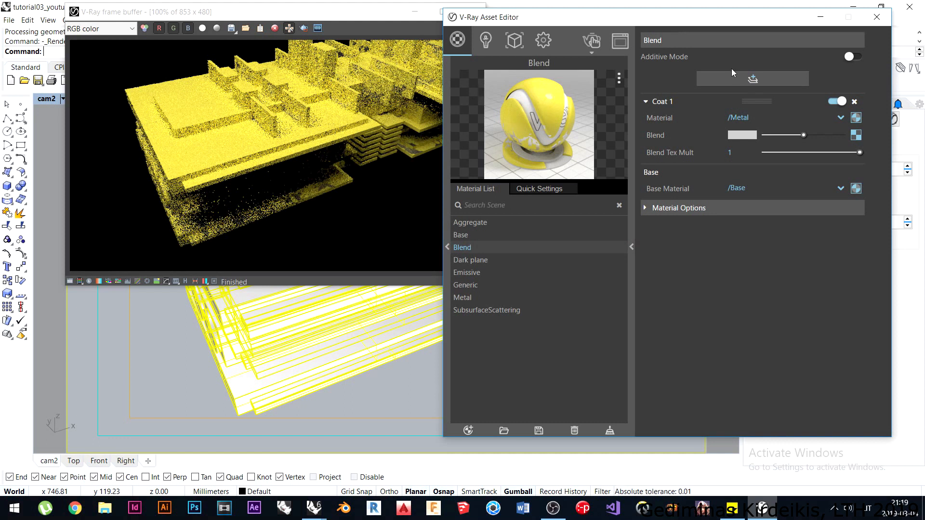
Add a second coat to the Blend material and create a Generic material named "Reflected colour" with a muted red diffuse color.
left_click(750, 81)
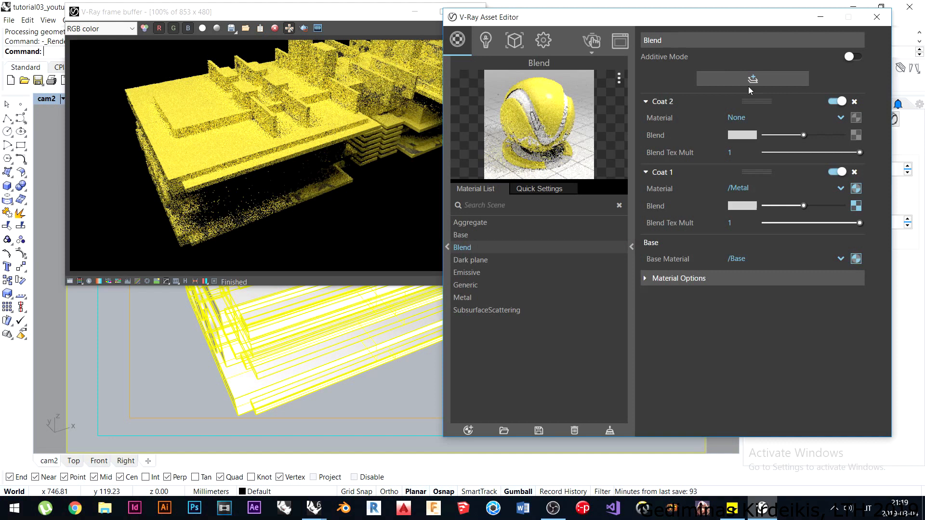
left_click(468, 430)
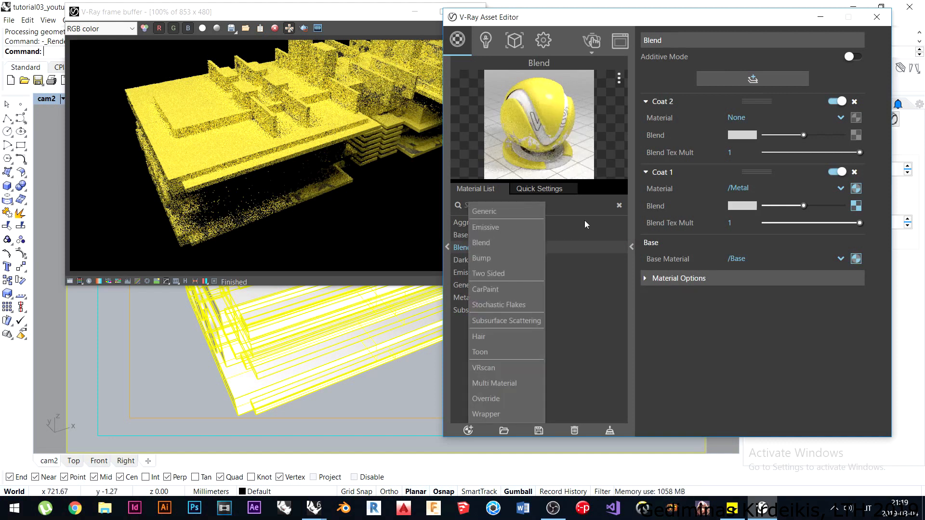
left_click(511, 214)
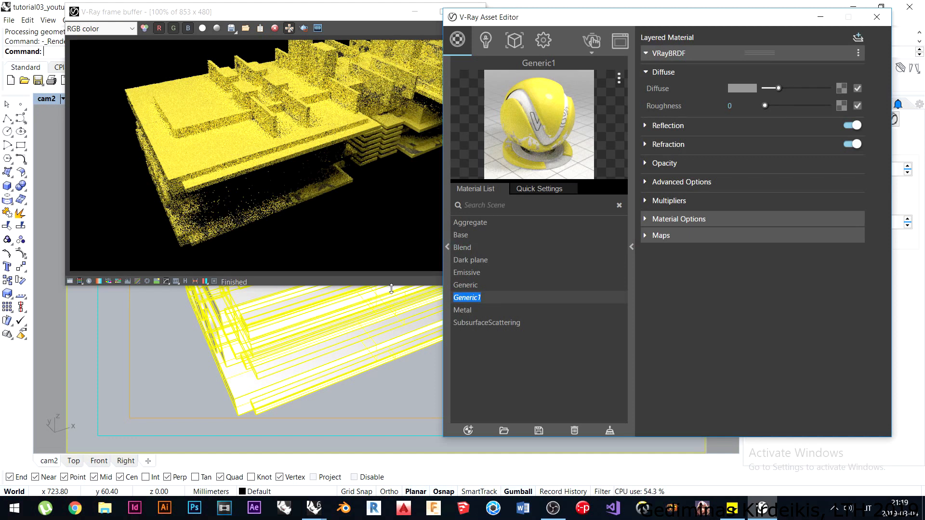
type("Reflected colo")
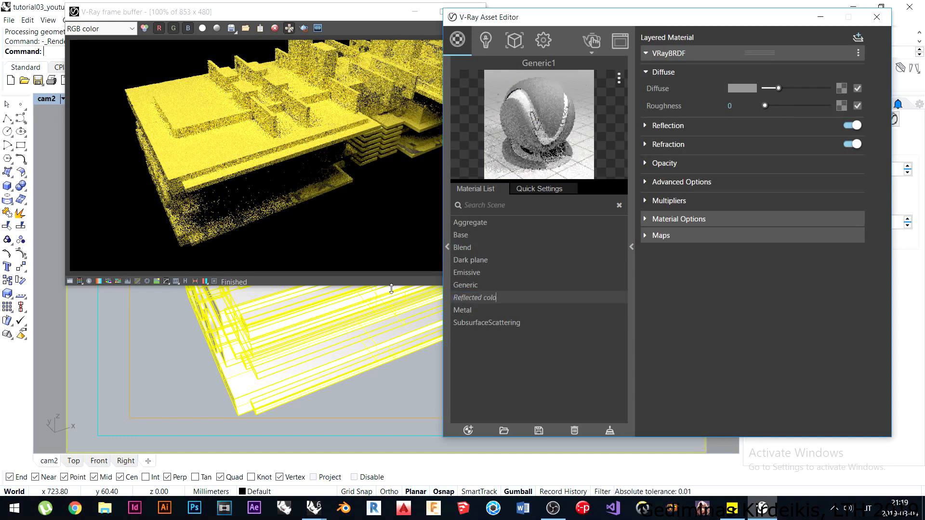
type("ur")
left_click(747, 88)
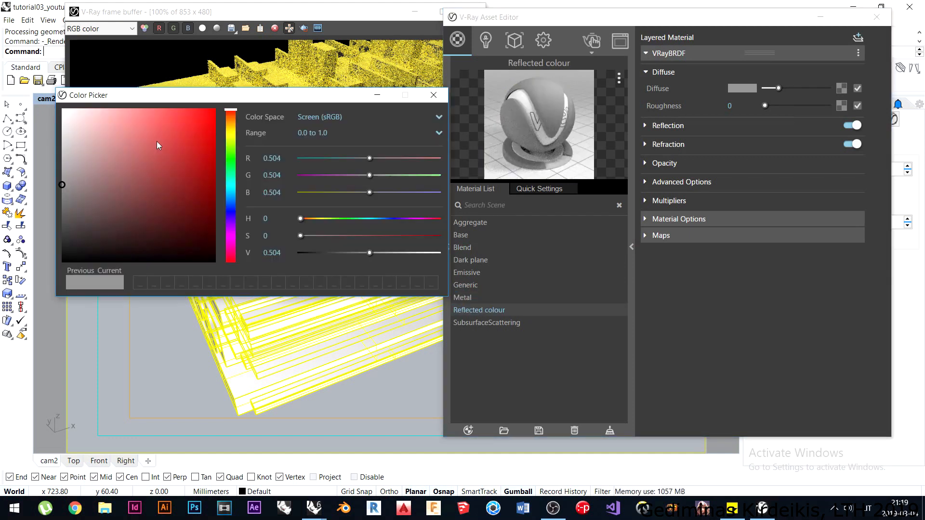
left_click(269, 138)
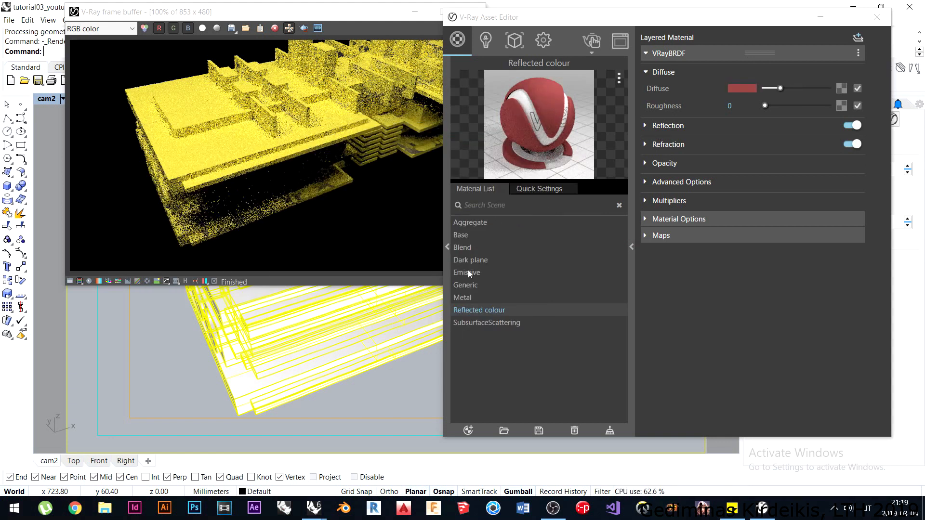
Assign the Reflected colour material to Coat 2 of the Blend material.
left_click(462, 248)
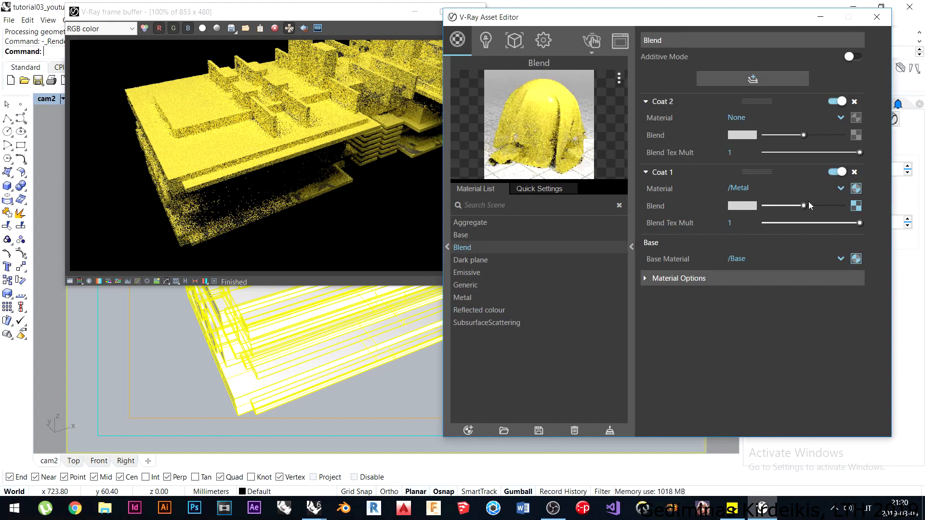
left_click(773, 260)
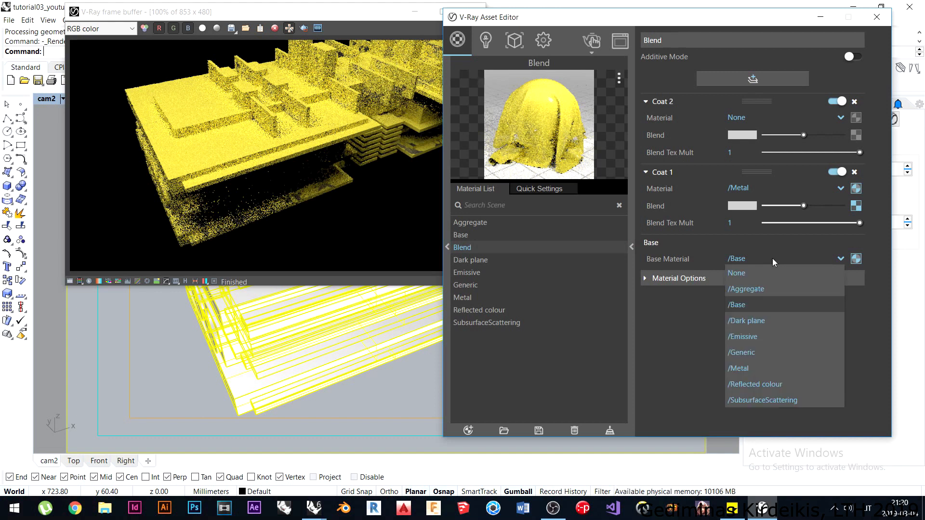
left_click(757, 118)
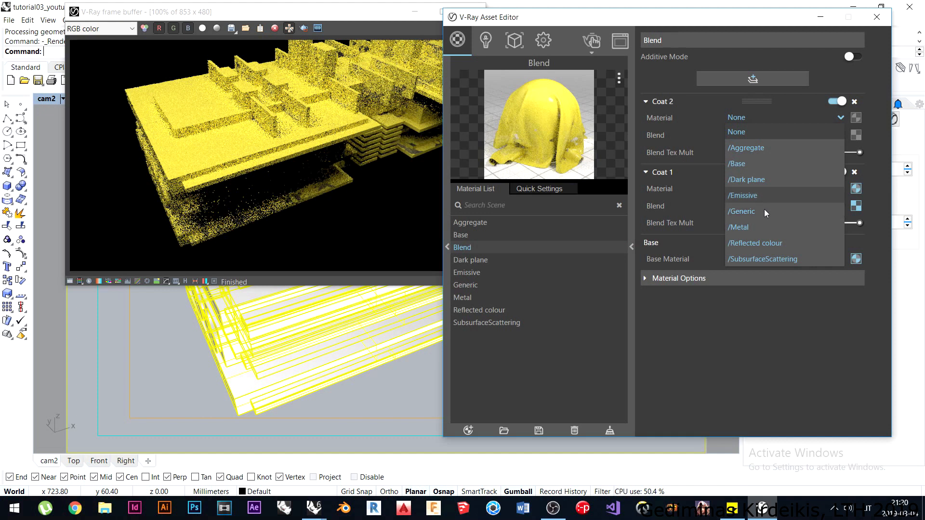
left_click(754, 244)
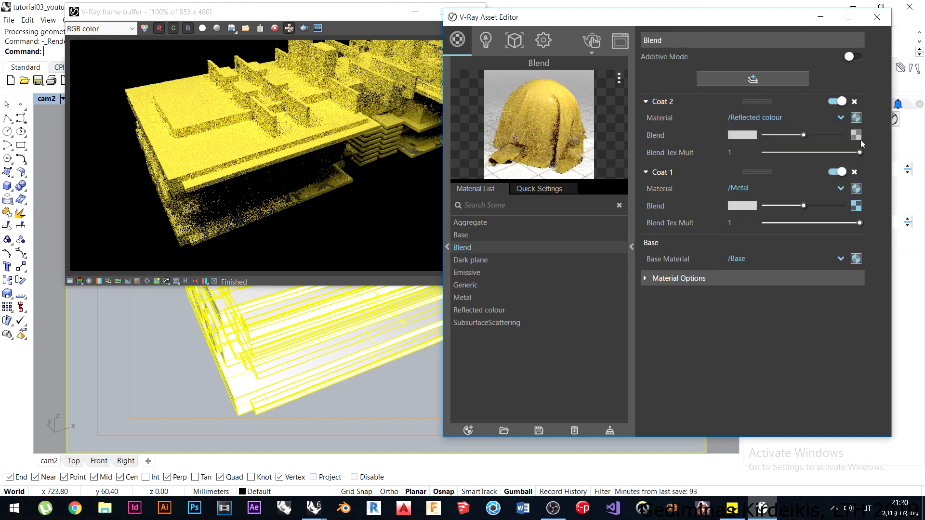
Use a Falloff texture with its default Perpendicular / Parallel type as the Coat 2 blend map.
left_click(860, 139)
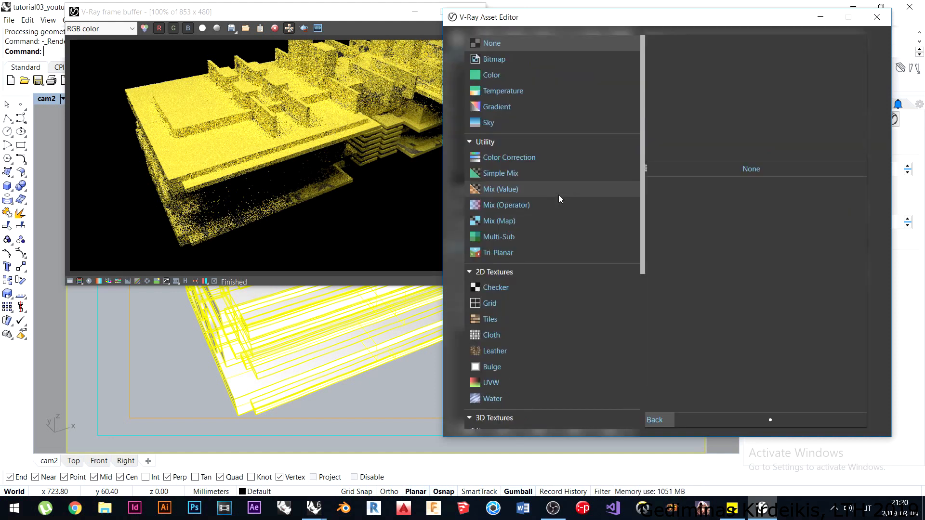
scroll(532, 220, "down", 3)
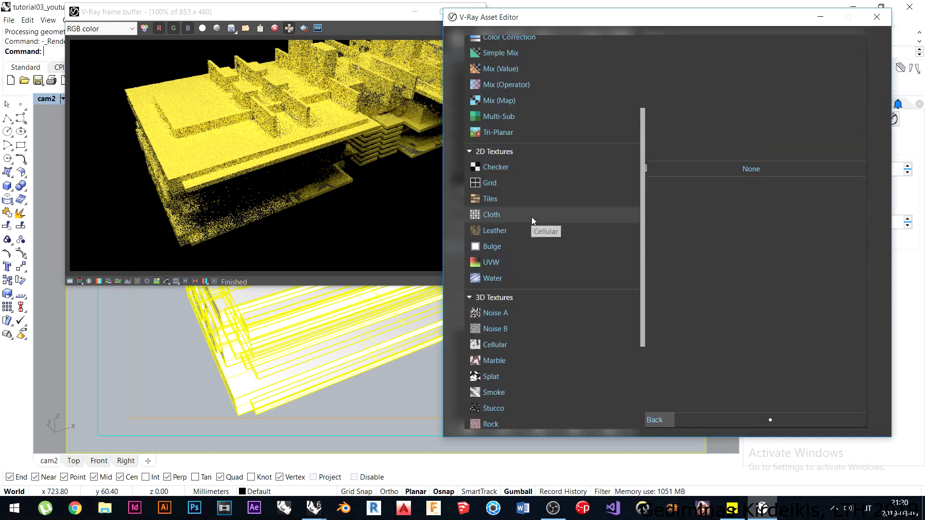
scroll(531, 217, "down", 3)
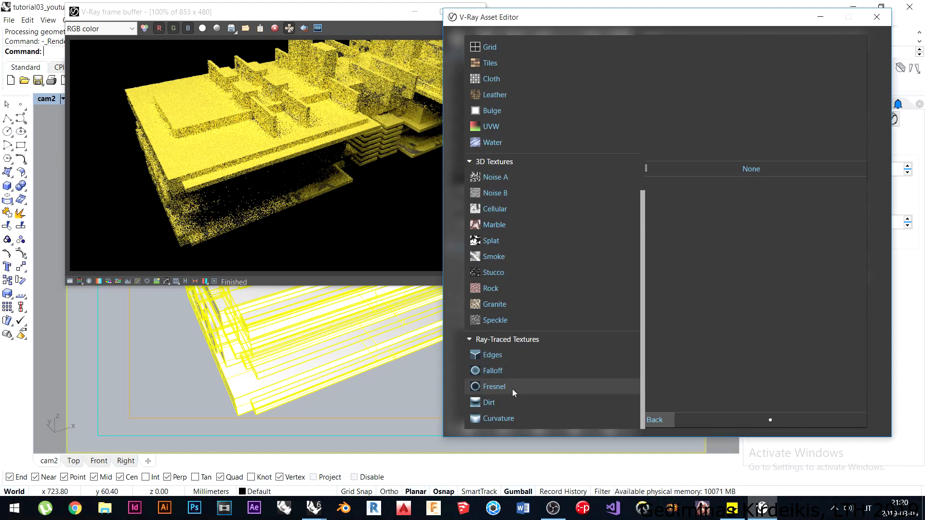
left_click(511, 371)
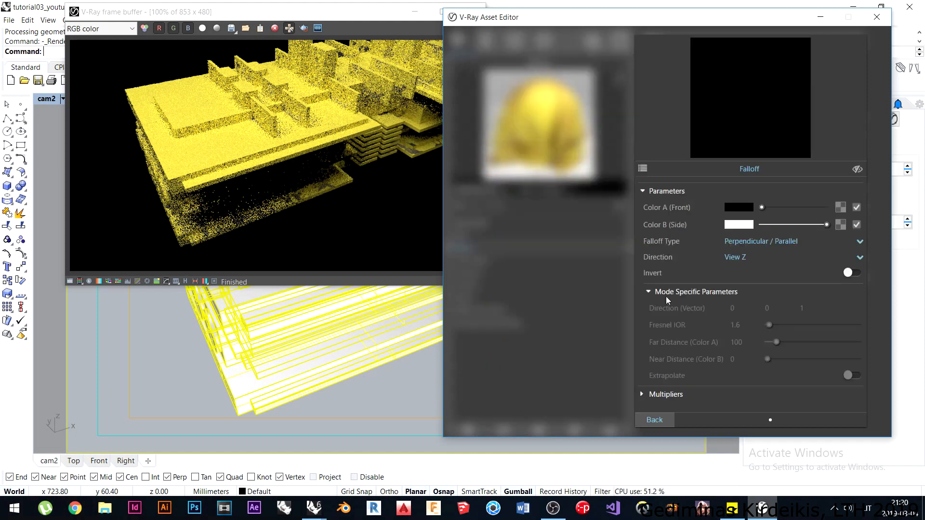
left_click(547, 90)
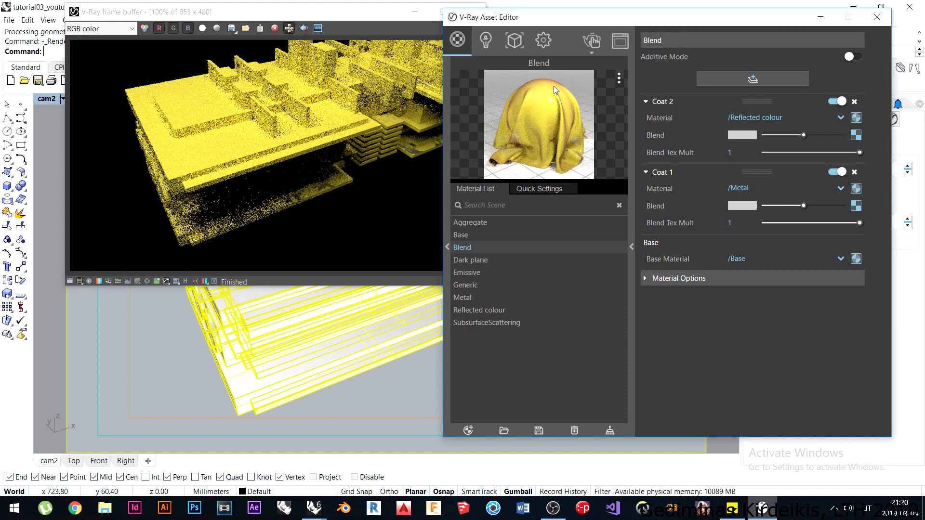
Add a third coat to the Blend material and create a Generic material named "Dirt" with a near-black diffuse color.
left_click(739, 80)
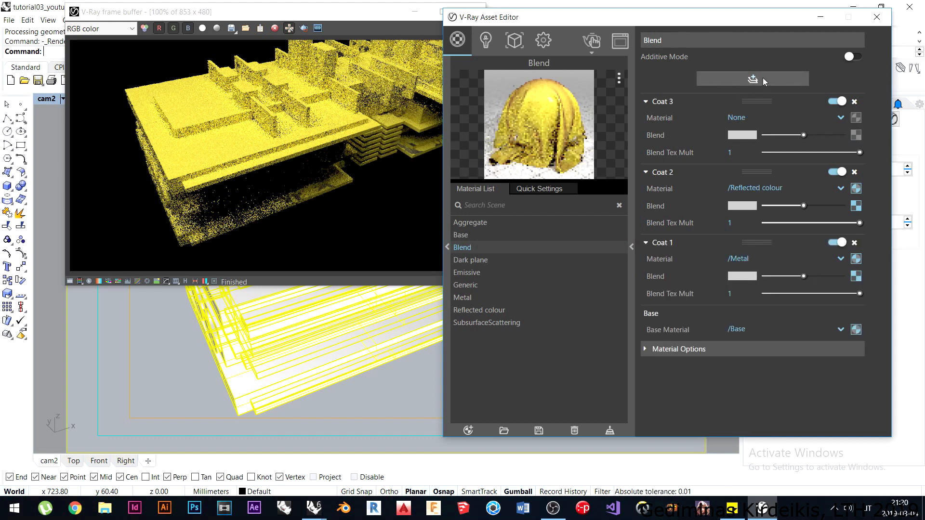
left_click(468, 430)
left_click(516, 210)
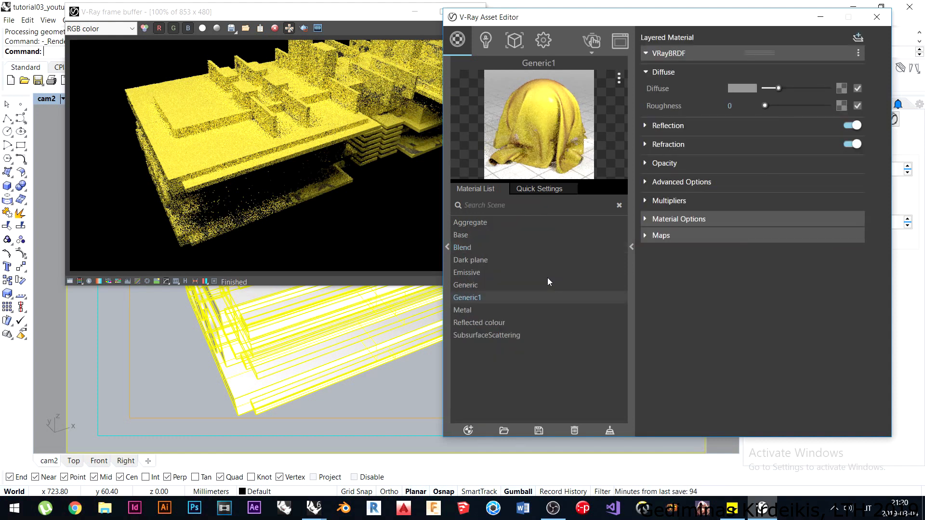
double_click(474, 298)
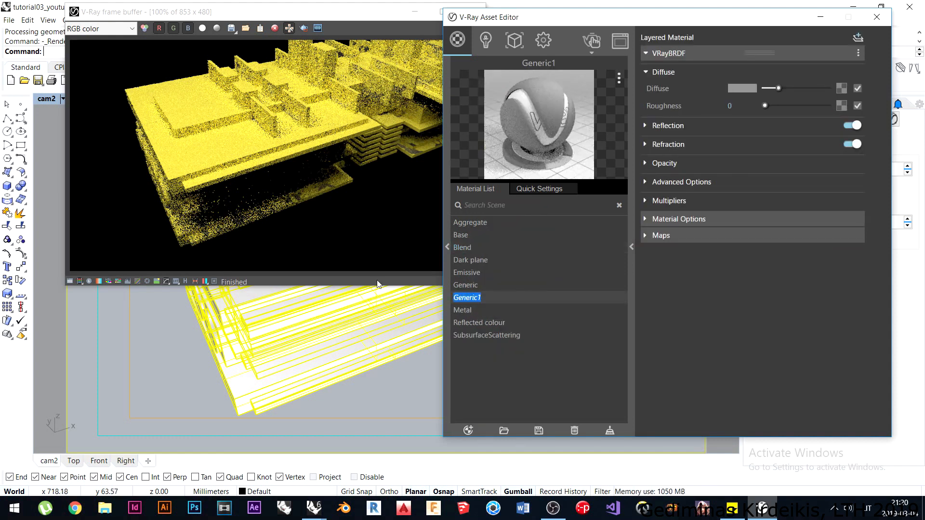
key("Return")
left_click_drag(778, 88, 766, 89)
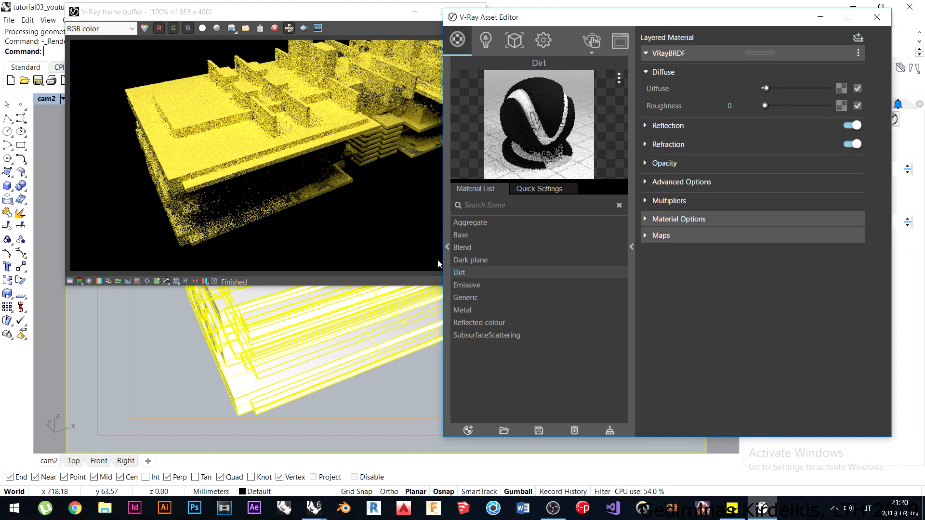
Assign the Dirt material to Coat 3 of the Blend material.
left_click(460, 261)
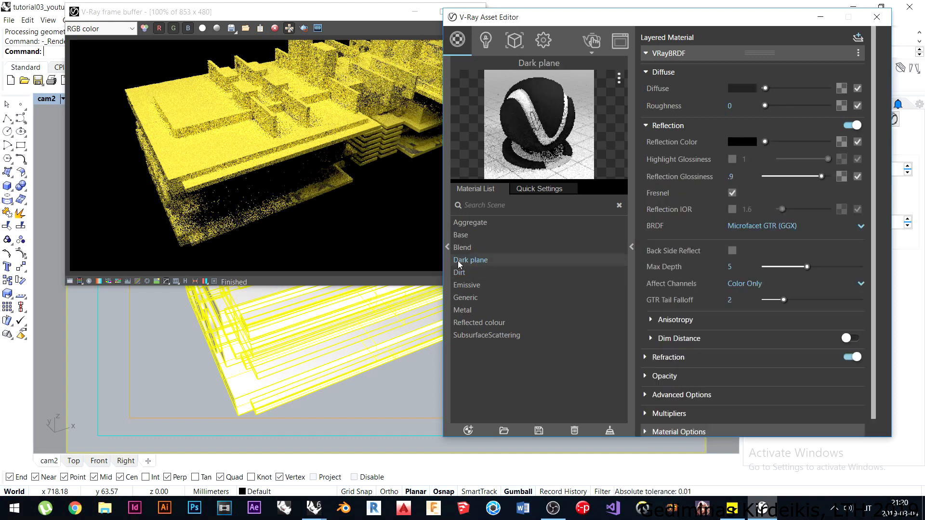
left_click(462, 248)
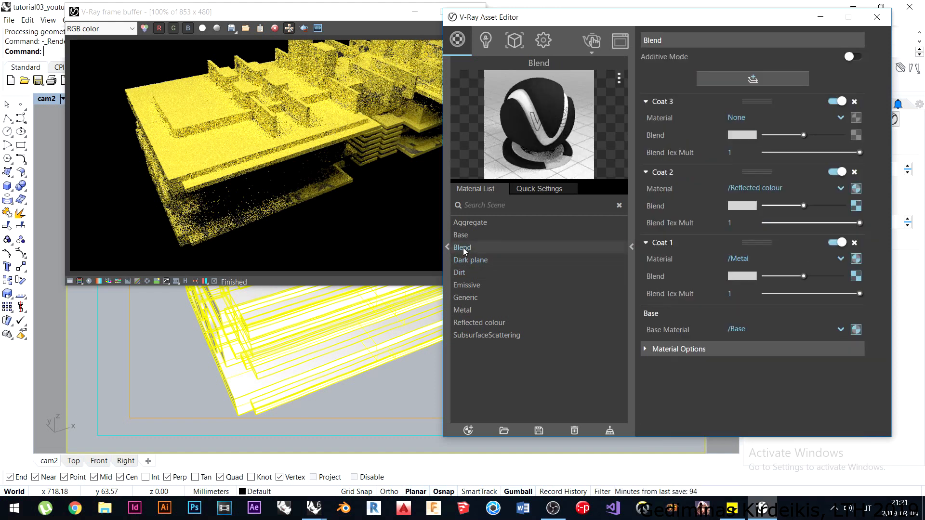
left_click(761, 118)
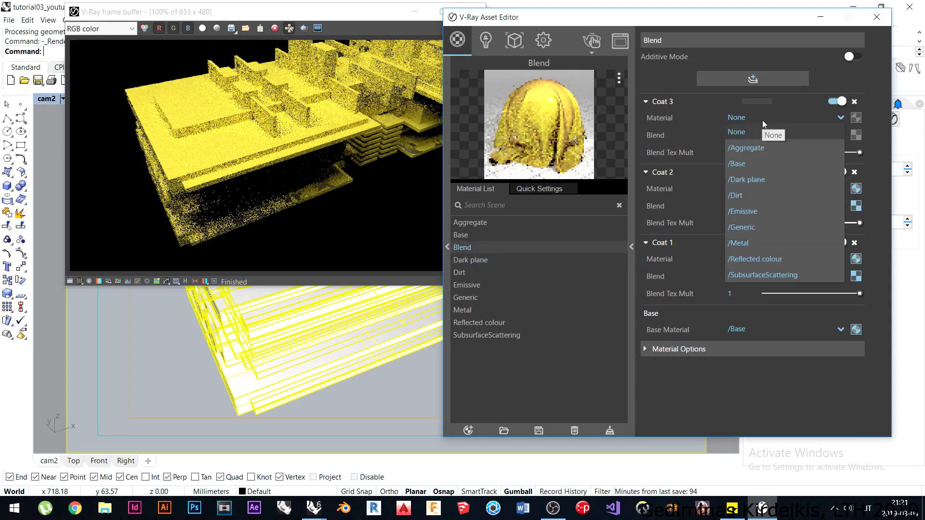
left_click(769, 196)
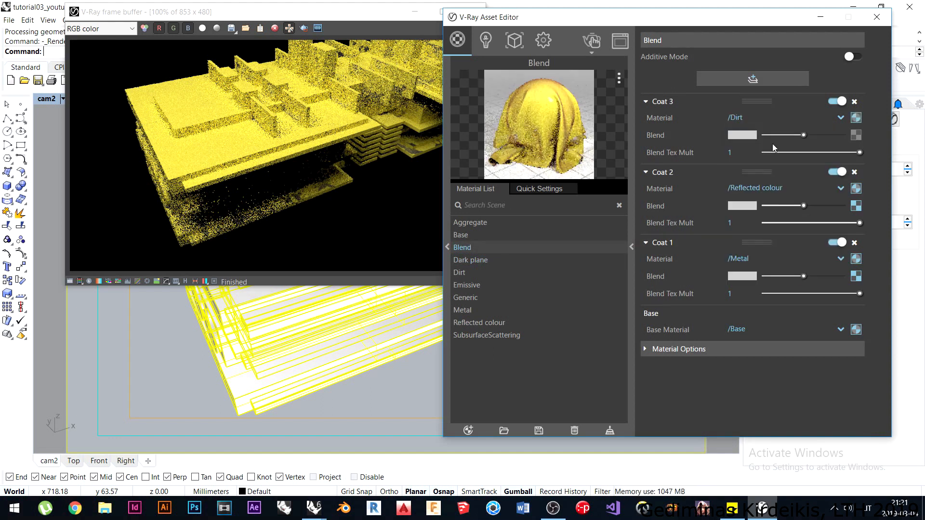
Use a Dirt texture with a radius of 10 as the Coat 3 blend map.
left_click(856, 135)
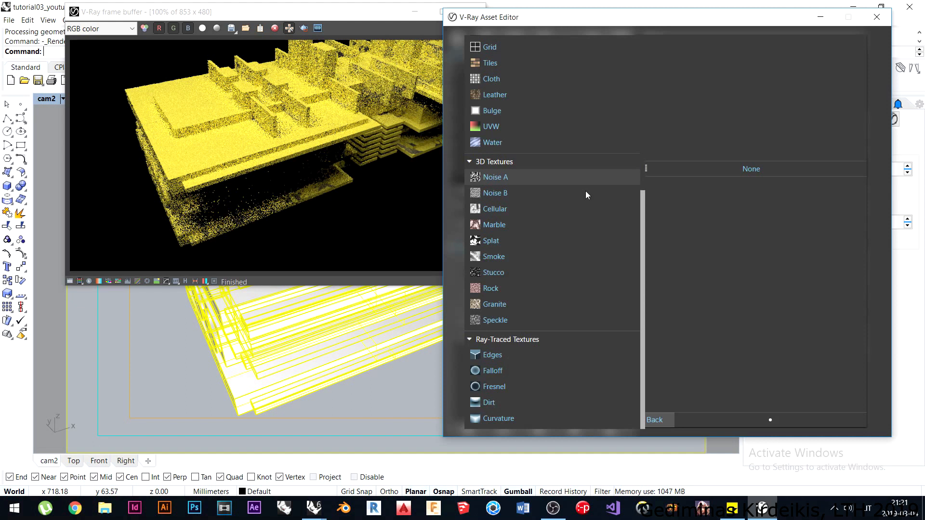
left_click(503, 403)
left_click(735, 238)
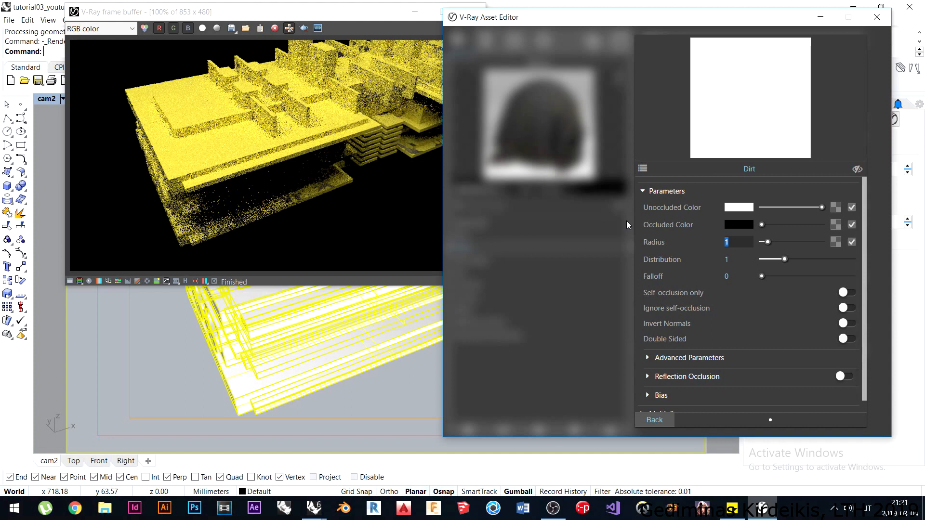
type("10")
key("Return")
left_click(656, 421)
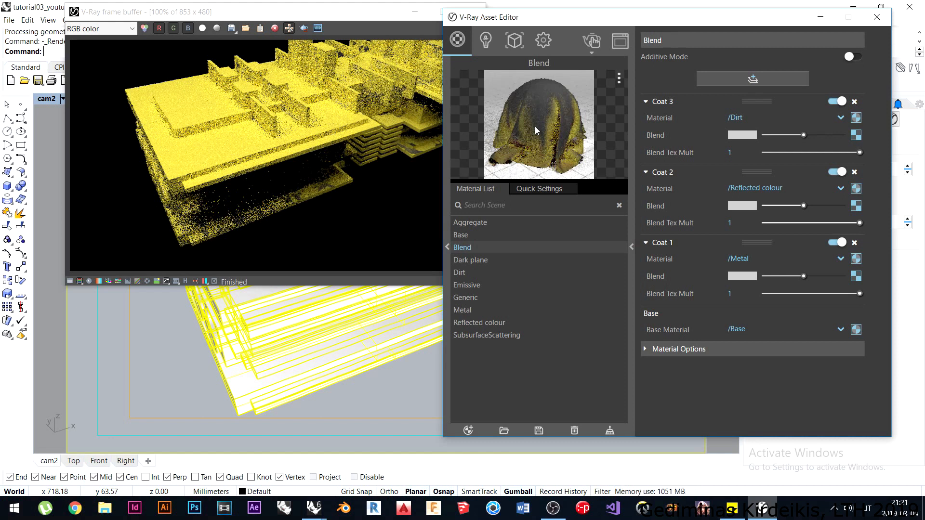
Invert the Coat 3 Dirt texture by making the unoccluded color black and the occluded color white.
left_click(854, 136)
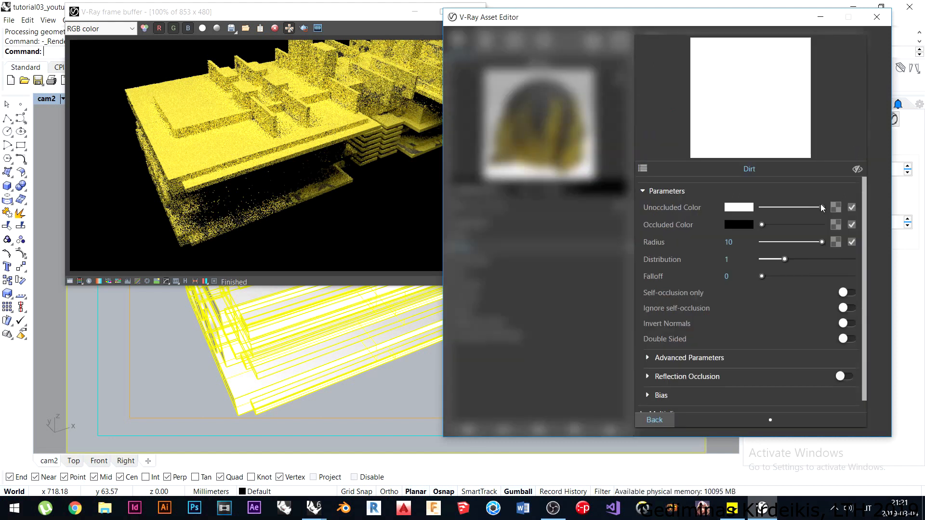
mouse_move(822, 207)
left_mouse_down()
mouse_move(761, 207)
mouse_move(822, 224)
left_mouse_up()
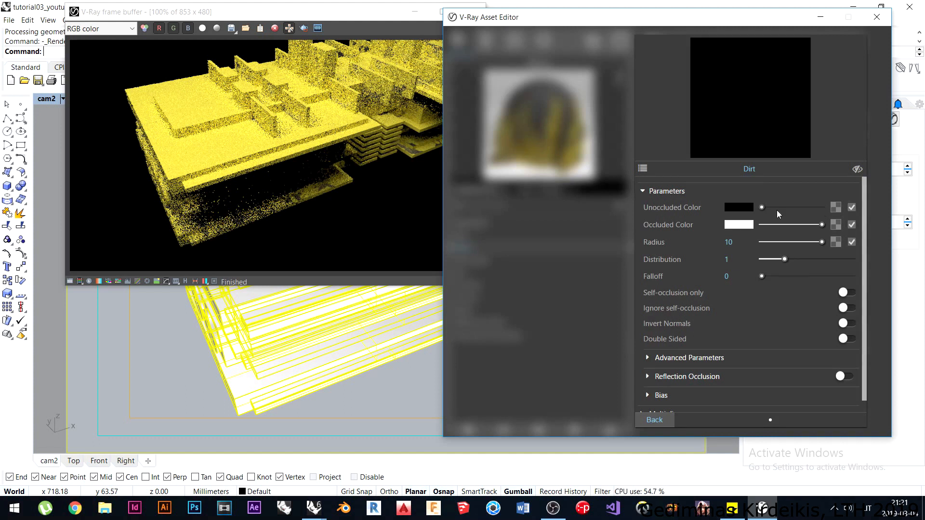
left_click(654, 420)
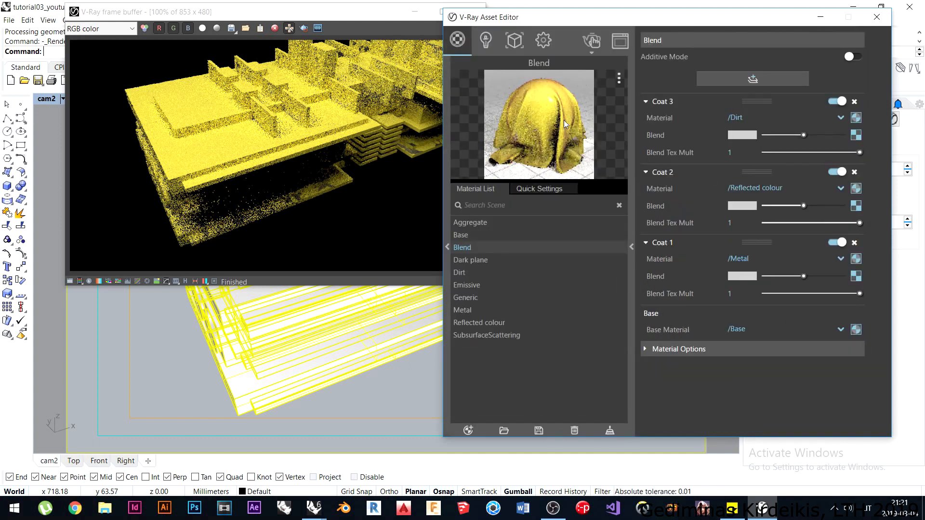
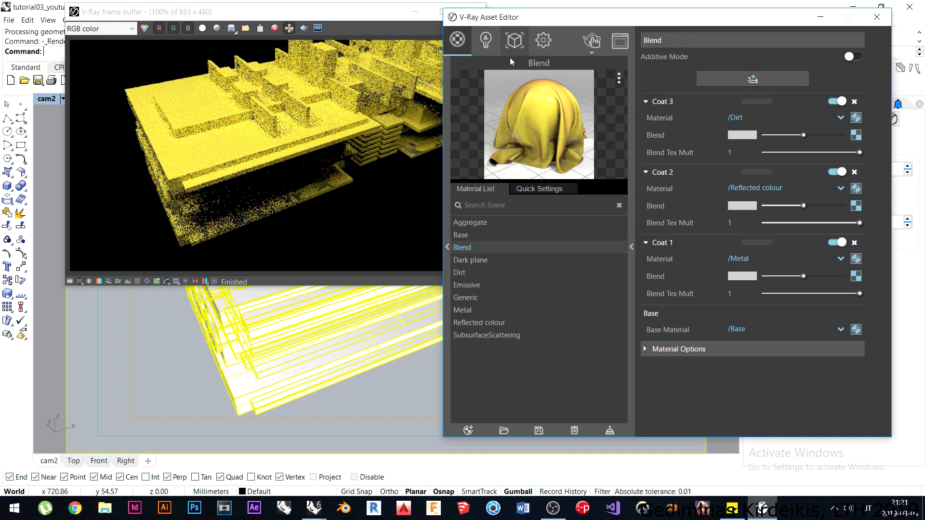
Check the three-coat Blend material on the building in an interactive render, stopping it and closing the frame buffer.
left_click(595, 44)
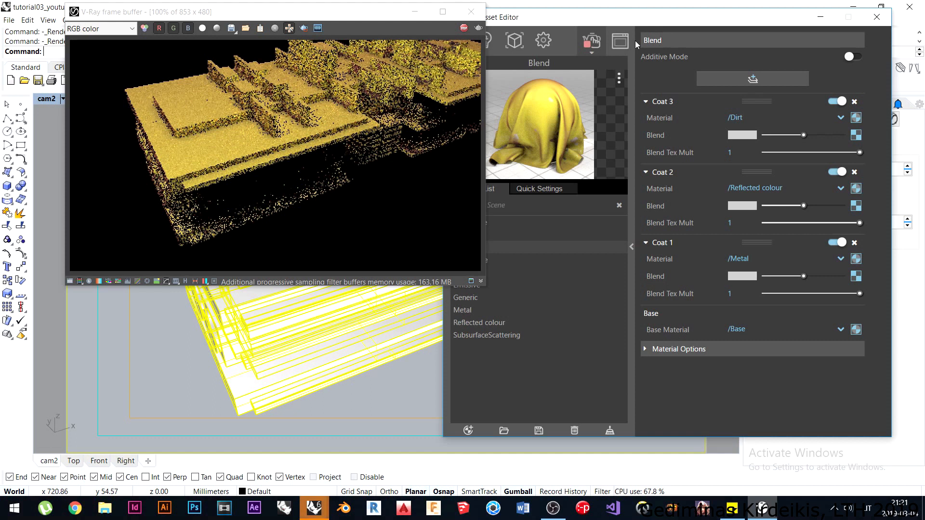
left_click(588, 43)
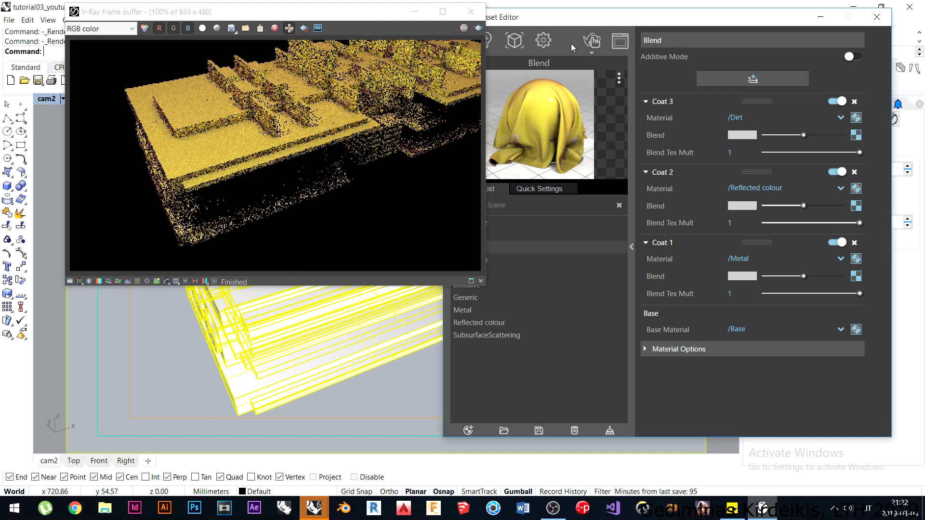
left_click_drag(614, 20, 658, 38)
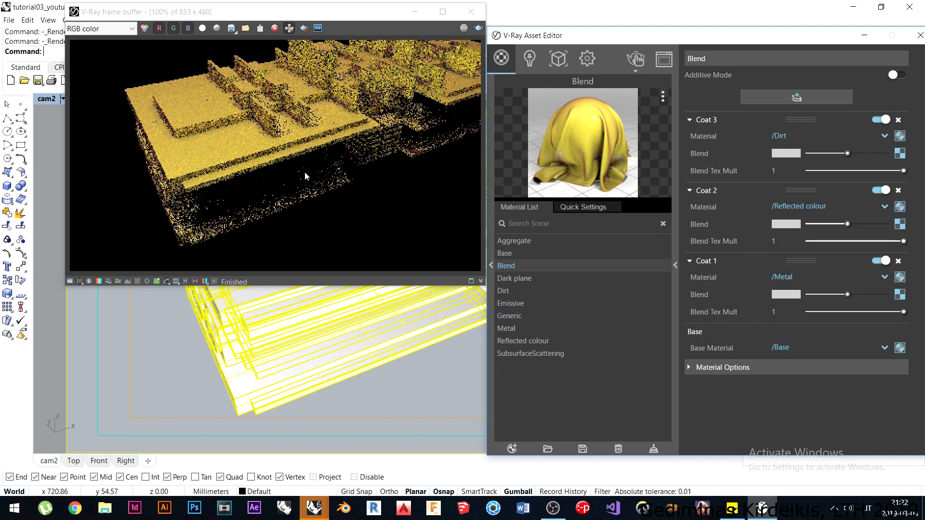
scroll(169, 149, "up", 1)
scroll(171, 146, "down", 1)
left_click_drag(322, 19, 314, 95)
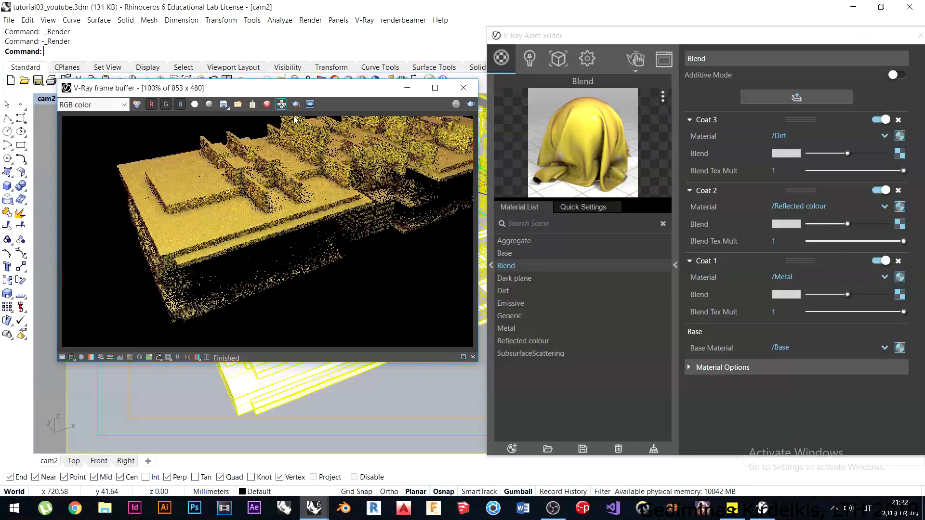
left_click(463, 88)
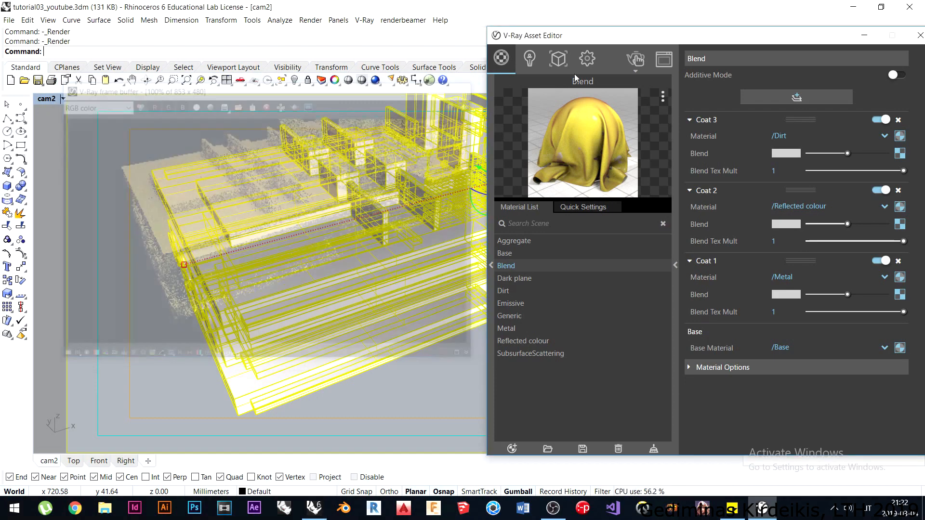
Duplicate the rectangular light above the building and place the copy beside the building.
left_click_drag(668, 43, 658, 16)
left_click(666, 242)
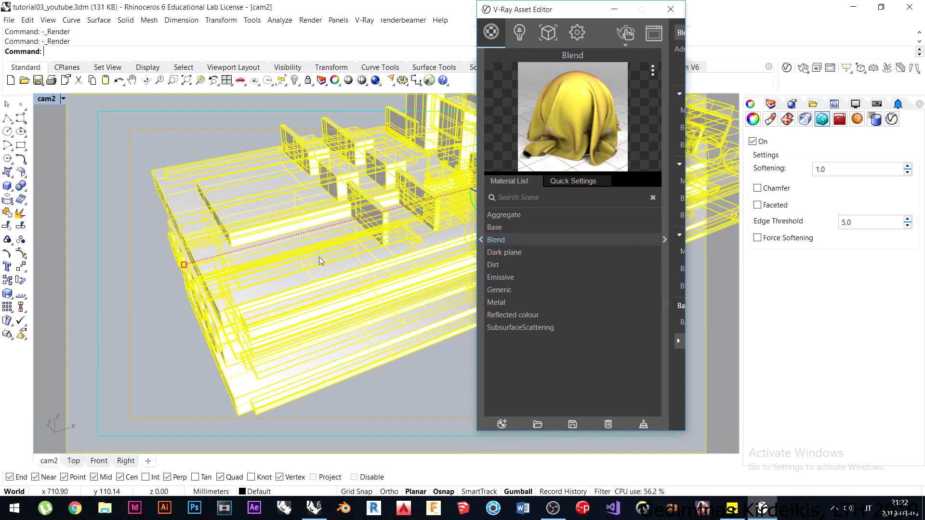
scroll(313, 244, "down", 3)
scroll(310, 244, "down", 3)
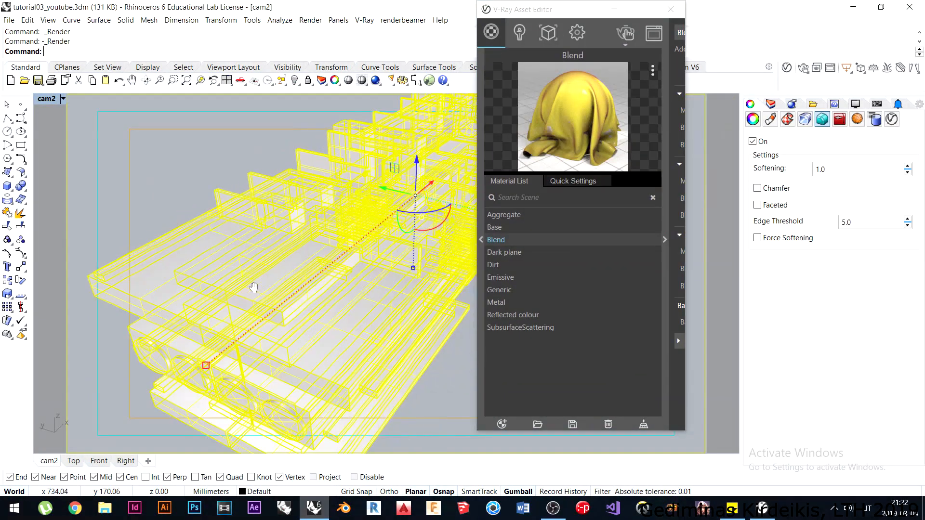
scroll(310, 273, "down", 10)
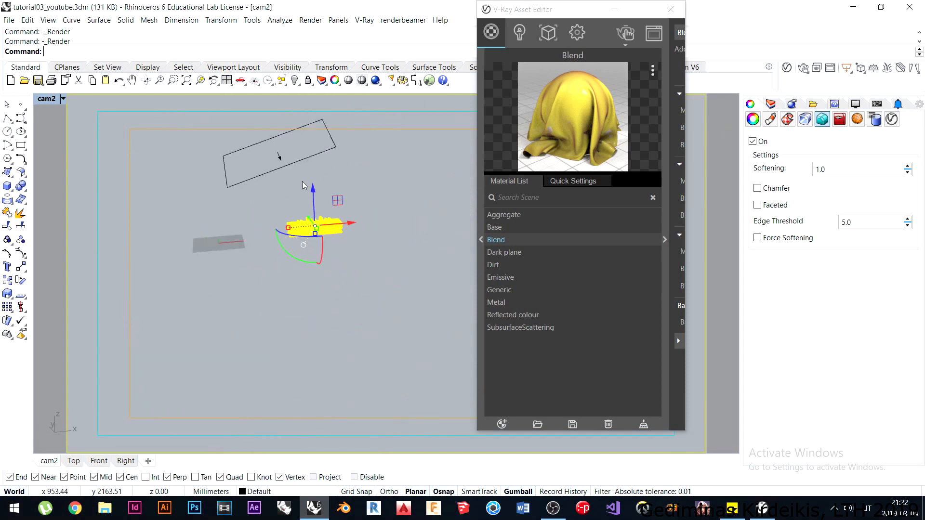
left_click(313, 198)
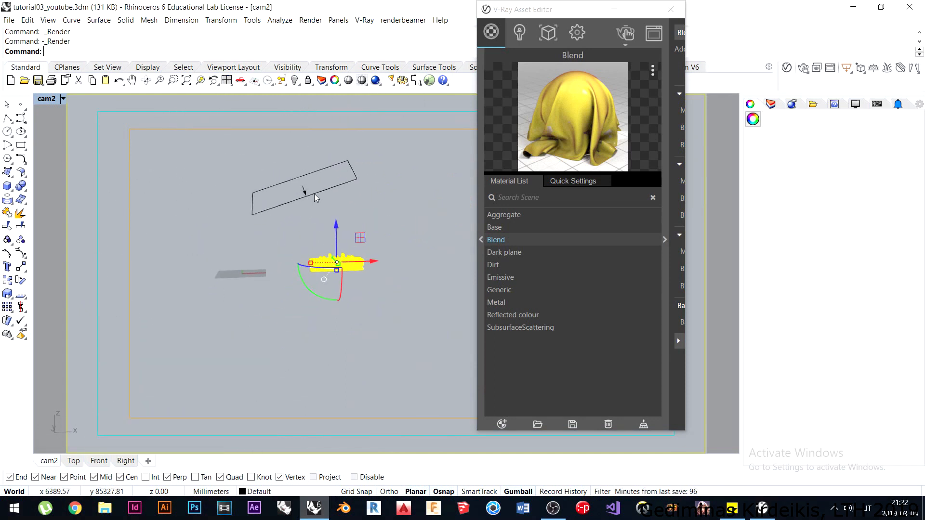
right_click_drag(325, 189, 323, 220)
left_click_drag(324, 187, 386, 263, "alt")
Rotate the copied rectangular light and reposition it to face the building from its end.
left_click_drag(369, 209, 371, 141)
right_click_drag(413, 203, 388, 296)
left_click_drag(439, 251, 443, 302)
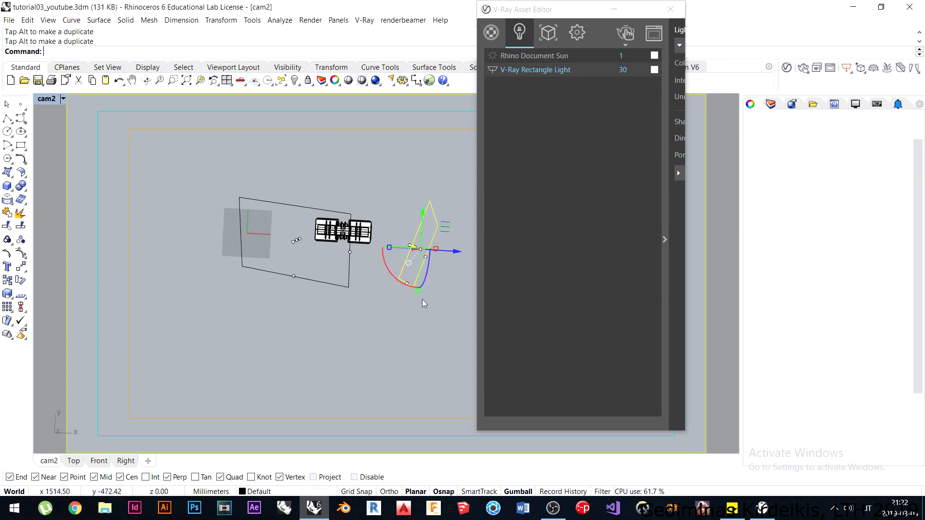
right_click_drag(423, 301, 427, 170)
left_click_drag(427, 170, 401, 299)
mouse_move(400, 299)
right_mouse_down()
mouse_move(487, 283)
mouse_move(438, 293)
mouse_move(405, 283)
right_mouse_up()
left_click_drag(378, 236, 387, 225)
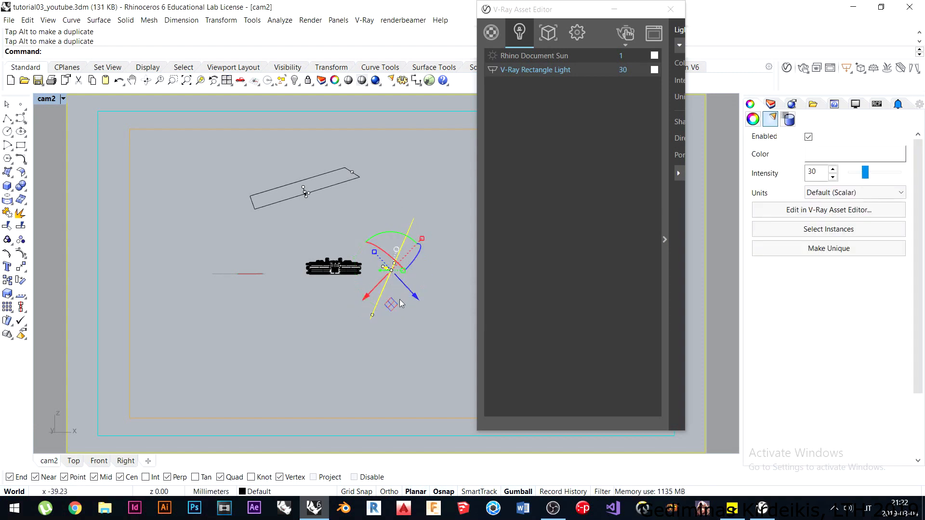
left_click(395, 322)
Frame the building's long side and start an interactive V-Ray render to check the added side light.
right_click_drag(380, 234, 374, 275)
scroll(374, 275, "up", 6)
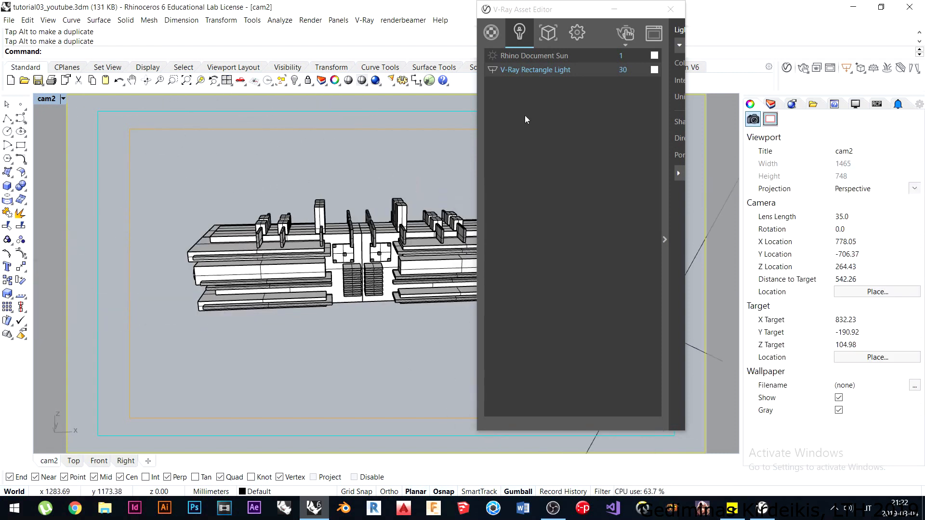
left_click_drag(543, 14, 683, 23)
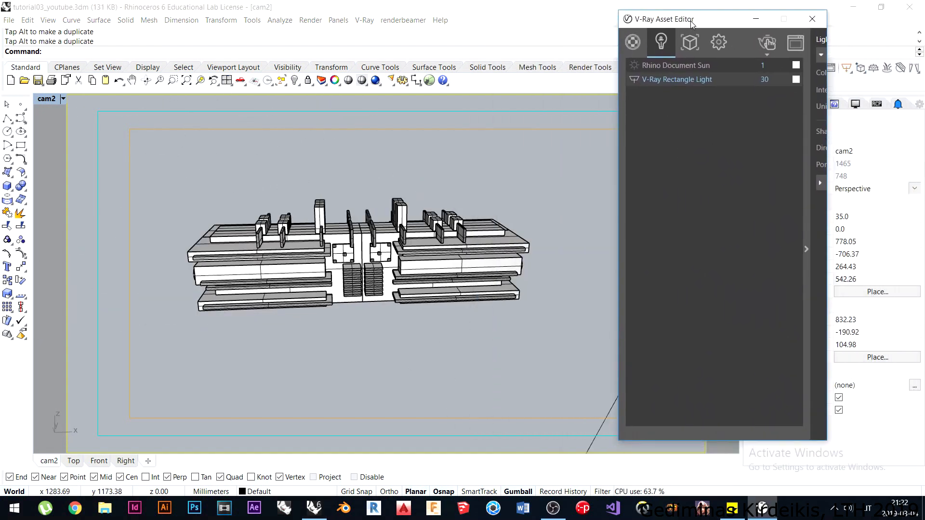
right_click_drag(405, 277, 426, 261, "shift")
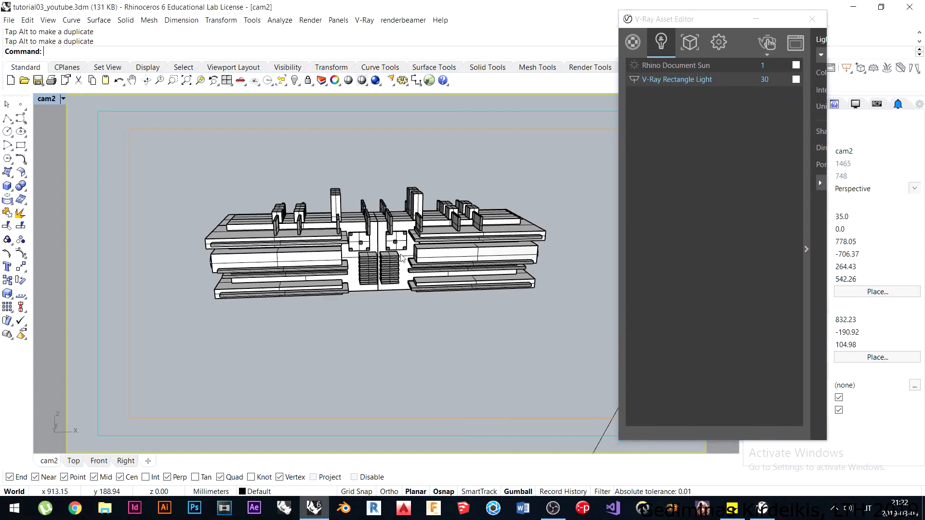
scroll(282, 242, "up", 6)
right_click_drag(320, 245, 351, 223)
left_click(767, 43)
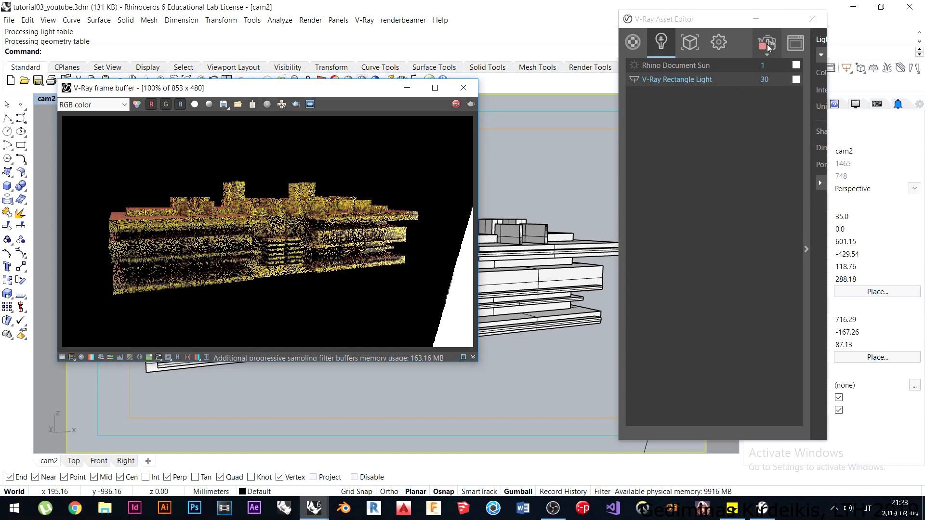
Close the asset editor and delete the copied rectangular light beside the building.
left_click(813, 19)
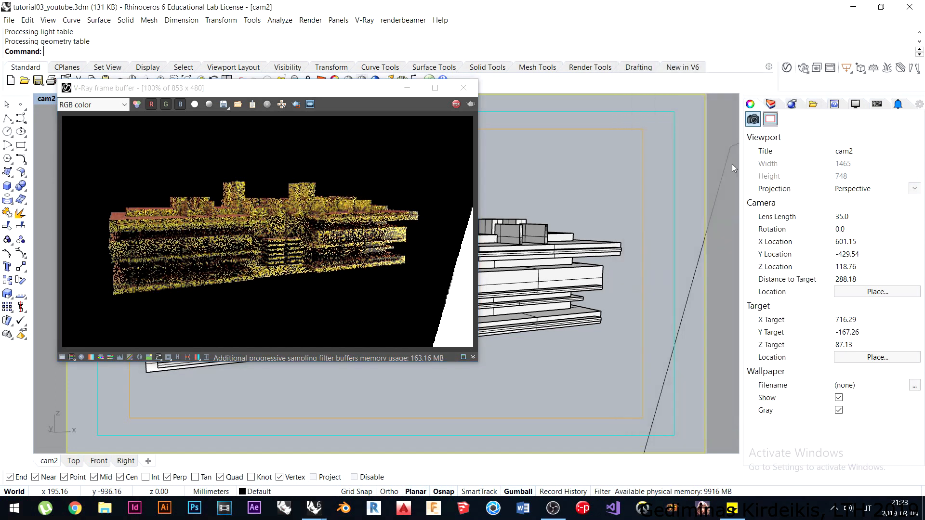
left_click(695, 264)
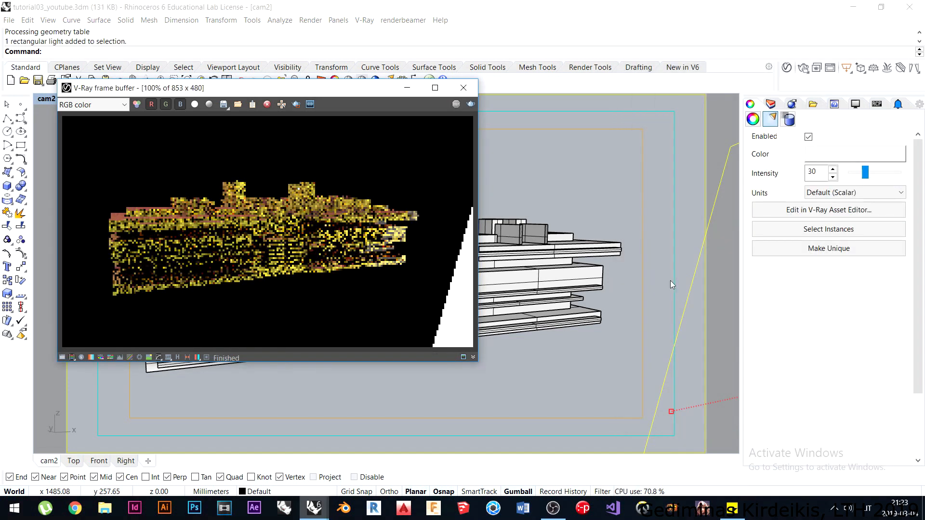
key("Delete")
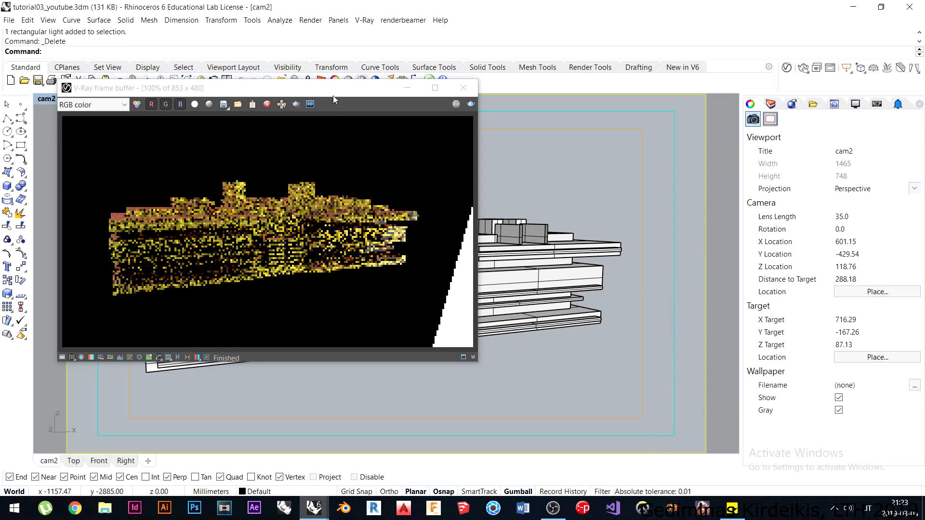
Move the frame buffer aside and duplicate the whole building, placing the copy parallel to the original.
left_click_drag(334, 95, 681, 87)
right_click_drag(373, 195, 229, 267)
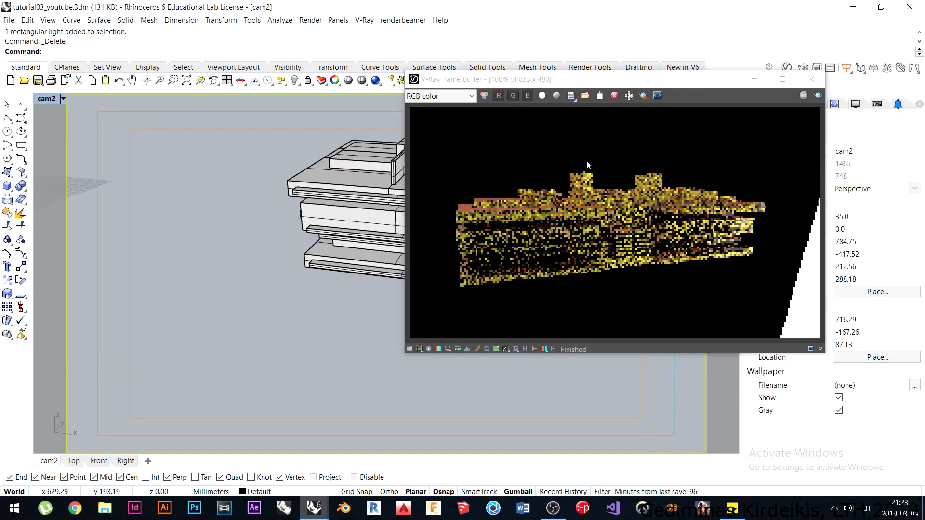
right_click_drag(309, 159, 103, 243)
scroll(289, 284, "up", 4)
right_click_drag(287, 293, 358, 307)
scroll(255, 292, "up", 4)
left_click_drag(528, 87, 825, 161)
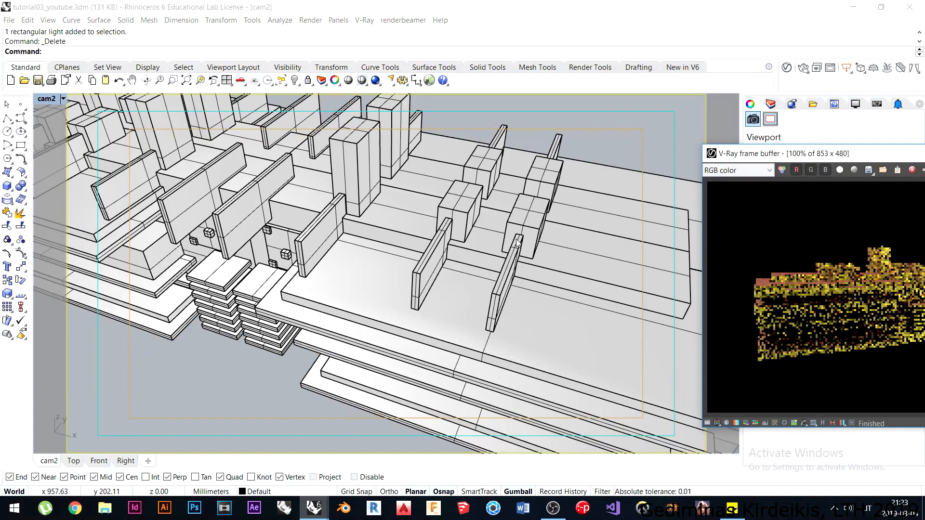
right_click_drag(449, 216, 473, 231, "shift")
scroll(426, 219, "down", 10)
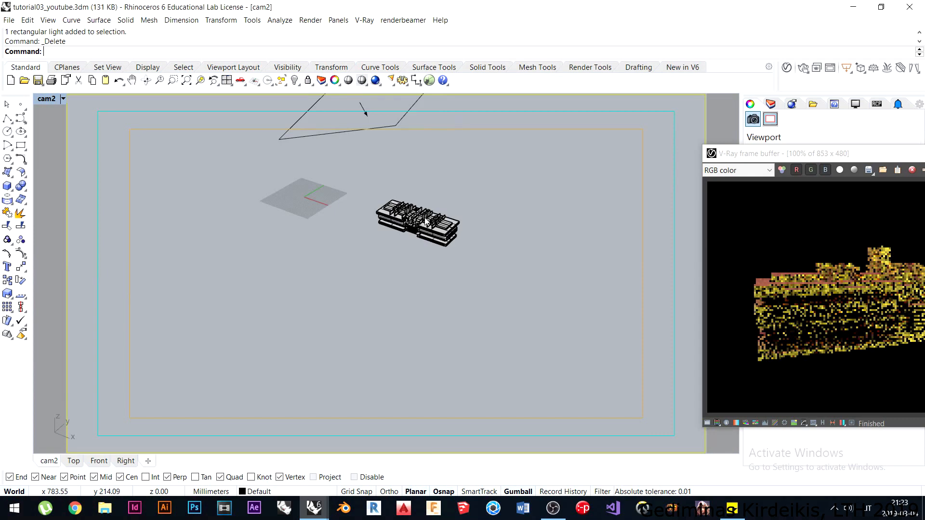
left_click(425, 219)
scroll(428, 227, "up", 4)
right_click_drag(430, 232, 431, 238)
scroll(429, 226, "up", 5)
left_click_drag(430, 206, 400, 269, "alt")
left_click(556, 211)
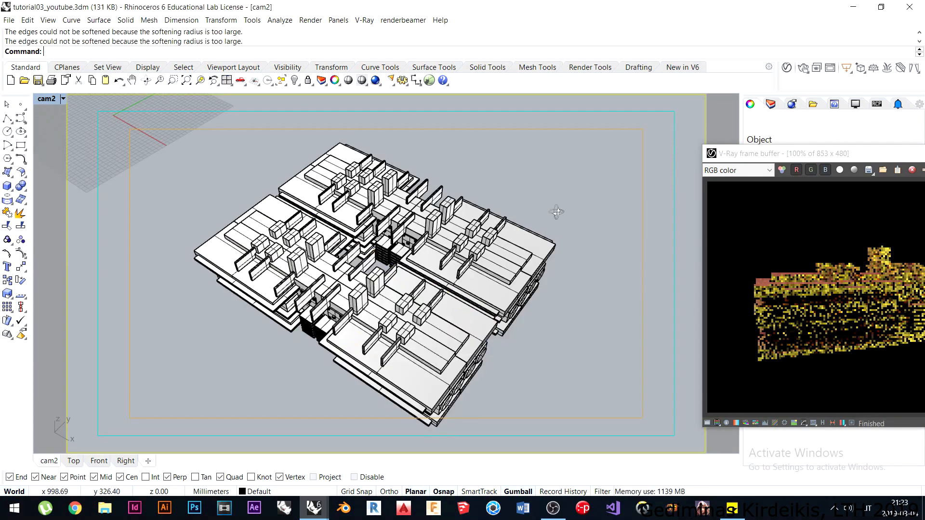
Select one of the two parallel buildings and rotate it 90 degrees so it stands upright like a tower.
right_click_drag(556, 211, 501, 193)
scroll(417, 277, "up", 7)
scroll(409, 279, "down", 5)
right_click_drag(410, 279, 354, 308)
left_click(291, 277)
right_click_drag(291, 280, 313, 267)
left_click_drag(276, 293, 298, 173, "shift")
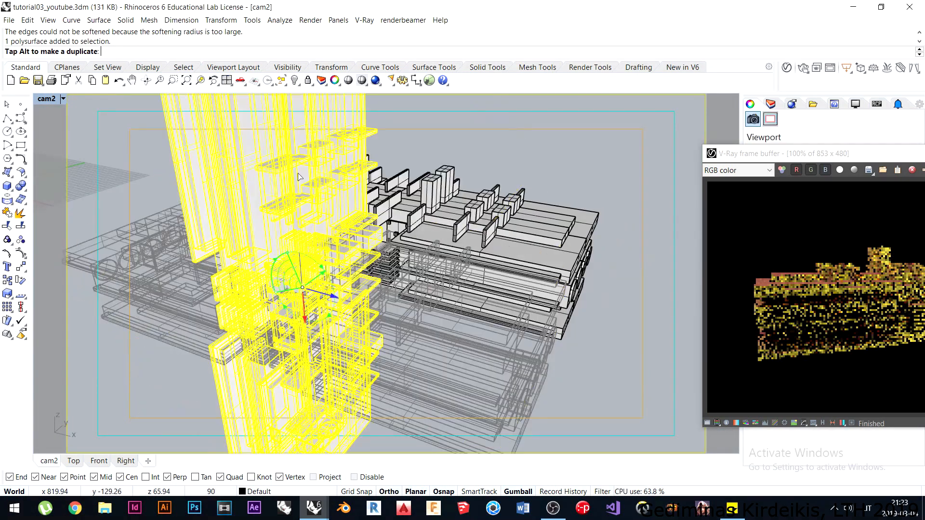
Move the upright building behind the horizontal one and deselect it.
right_click_drag(328, 278, 310, 295)
left_click_drag(320, 269, 594, 159)
left_click(606, 174)
right_click_drag(604, 174, 441, 245)
Raise the upright building with a vertical Move so it stands above the horizontal building's roof level.
left_click(424, 258)
type("m")
key("Return")
type("v")
key("Return")
left_click(453, 357)
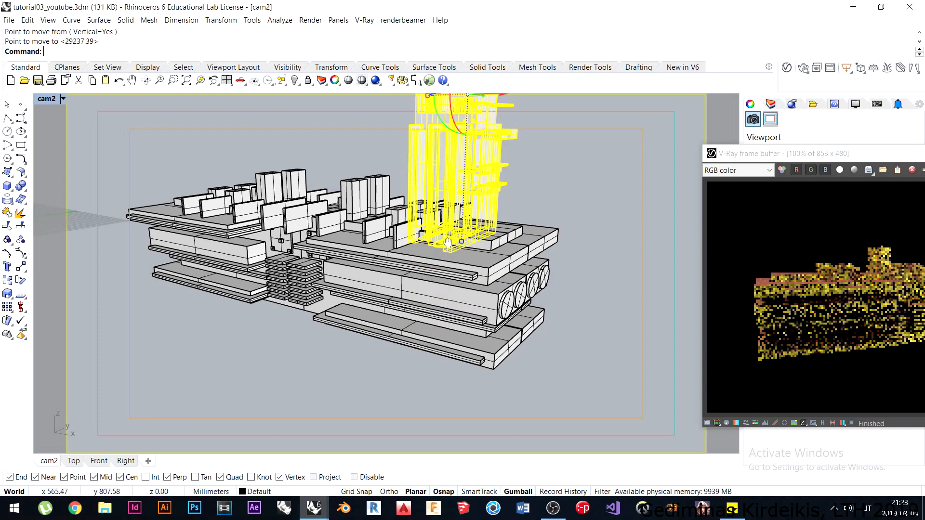
Duplicate the upright building sideways to form a second tower next to it.
right_click_drag(442, 238, 410, 265)
left_click_drag(464, 159, 372, 162)
left_click(257, 166)
right_click_drag(258, 166, 364, 255)
Rotate the second tower 45 degrees about its vertical axis.
left_click(332, 223)
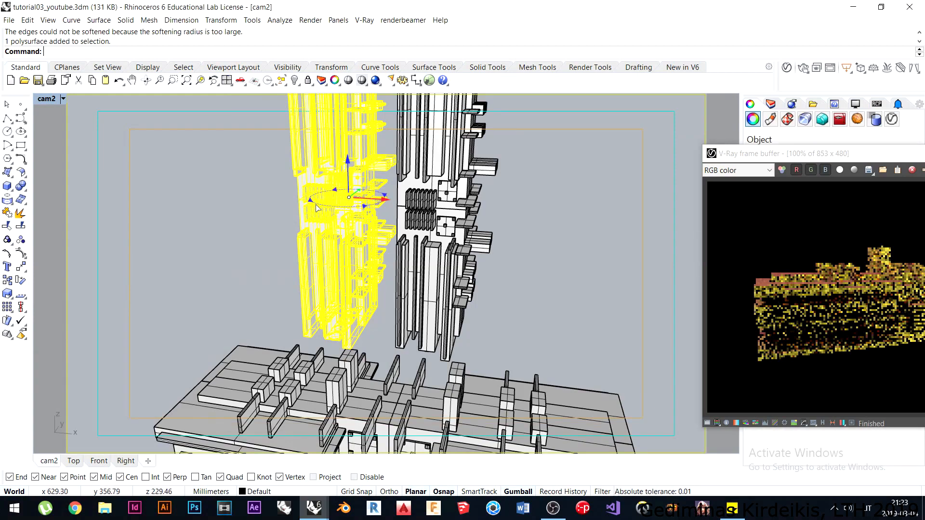
left_click(316, 205)
type("45")
key("Return")
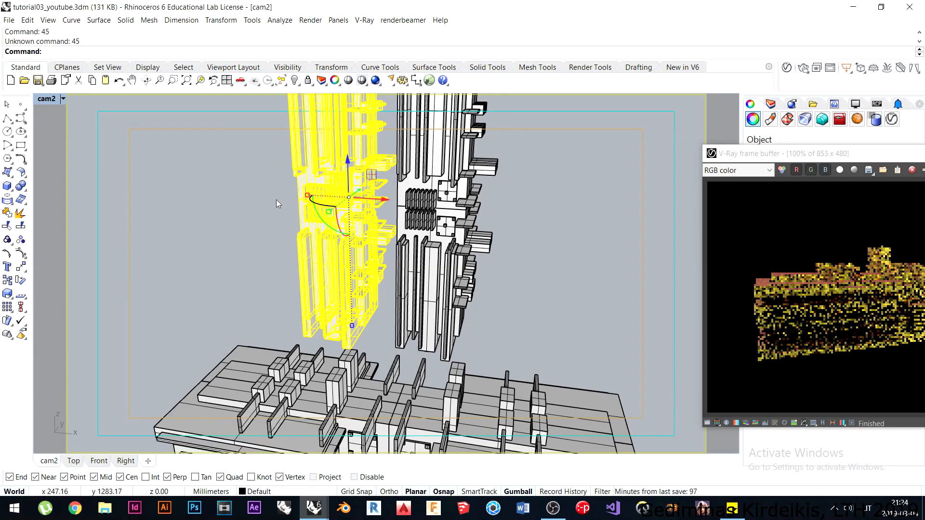
left_click(320, 206)
type("45")
key("Return")
left_click(237, 181)
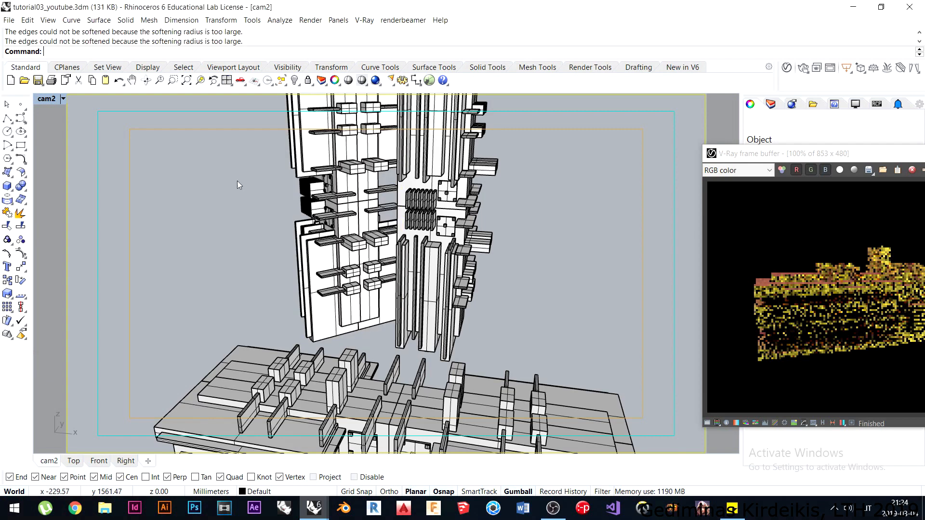
Move the rotated tower away from the neighbouring tower.
left_click(356, 197)
right_click_drag(362, 195, 356, 109)
left_click_drag(355, 108, 310, 138)
left_click(503, 295)
Lower the rotated tower behind the horizontal building.
right_click_drag(505, 298, 436, 238)
scroll(432, 235, "down", 4)
left_click(406, 191)
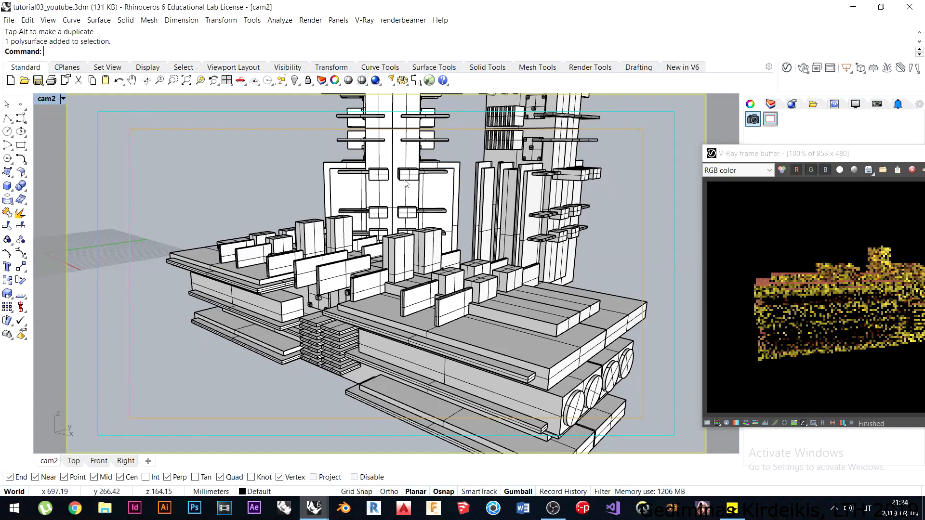
right_click_drag(406, 192, 398, 116)
left_click_drag(398, 116, 398, 294)
left_click(595, 301)
Reposition the other tower lower and farther to the side, behind the horizontal building.
right_click_drag(595, 301, 499, 247)
left_click(508, 200)
scroll(508, 199, "down", 3)
right_click_drag(523, 177, 500, 229, "shift")
left_click_drag(520, 137, 584, 222)
left_click(584, 222)
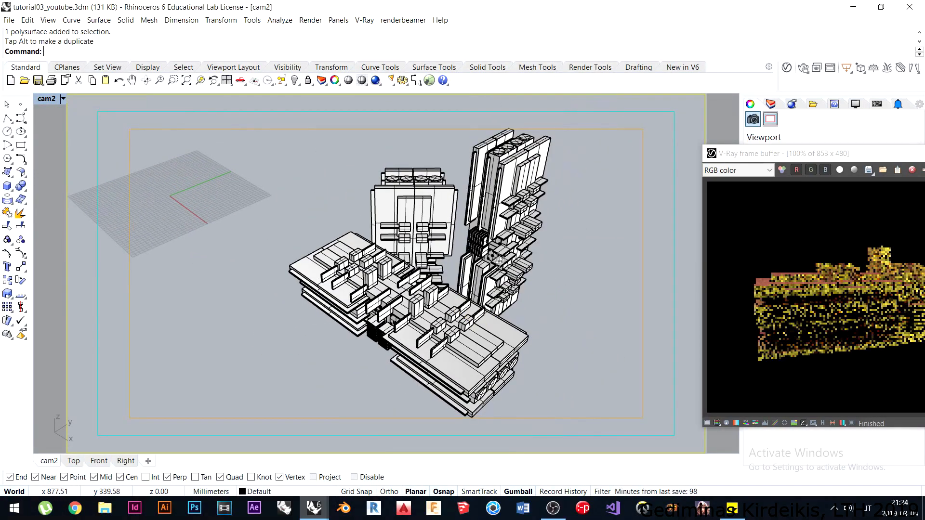
Frame a close view across the building's roof towards both towers and render it in V-Ray at 1920 x 1080.
right_click_drag(574, 241, 567, 202)
scroll(458, 275, "up", 6)
right_click_drag(460, 300, 503, 300, "shift")
scroll(524, 307, "down", 2)
scroll(502, 296, "up", 3)
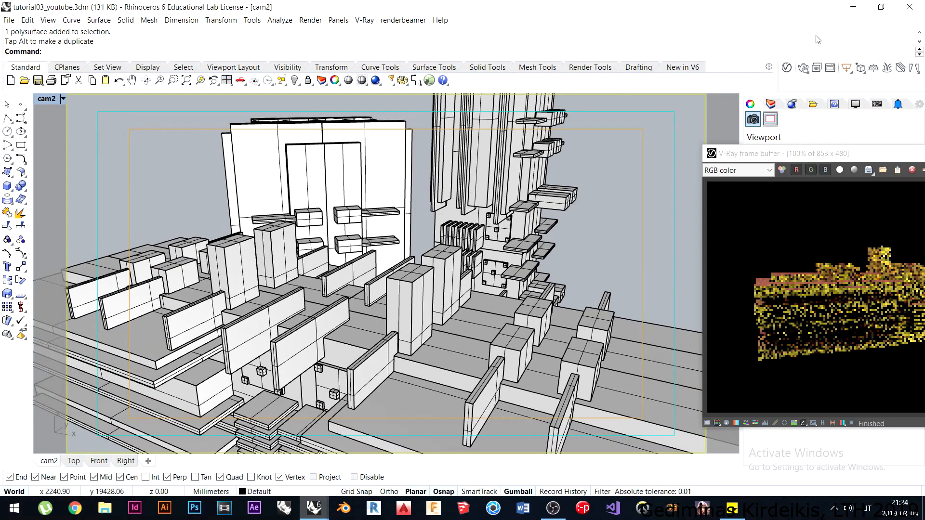
left_click(803, 80)
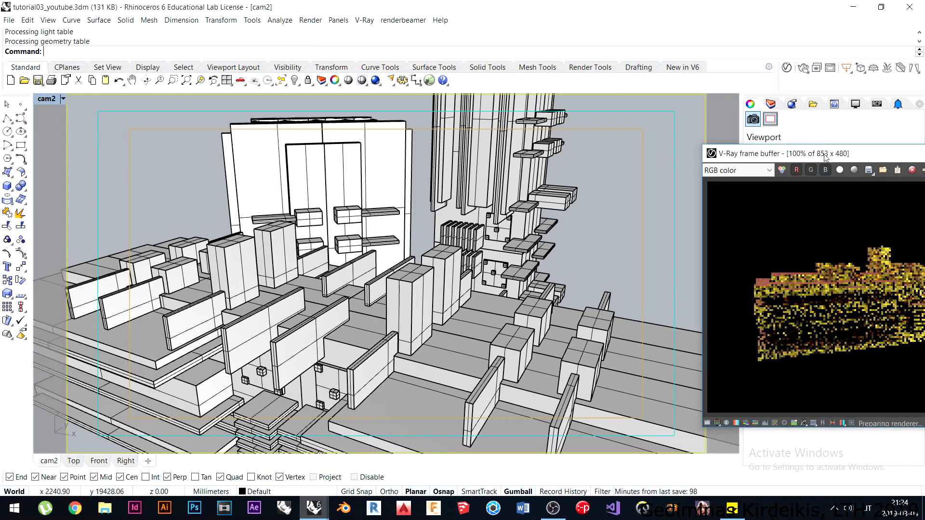
left_click_drag(818, 155, 385, 56)
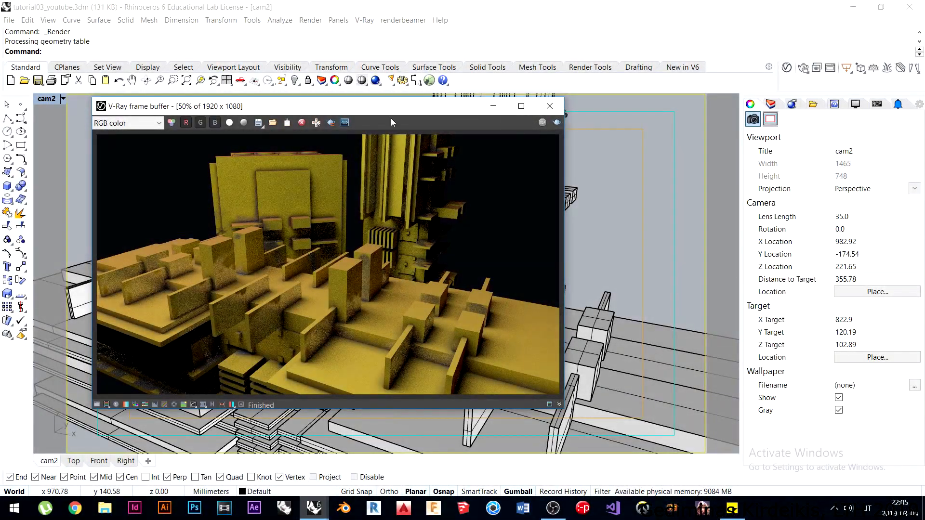
left_click_drag(391, 107, 410, 97)
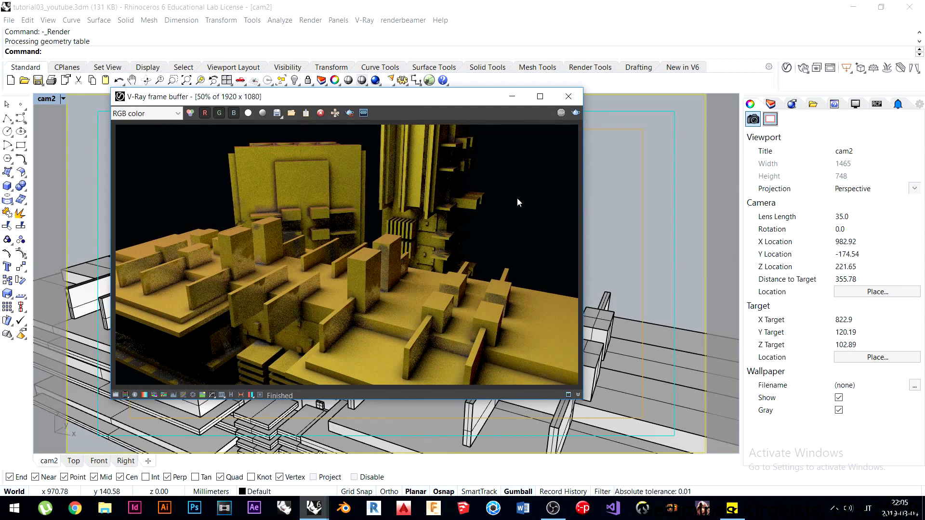
Maximize the frame buffer and examine the Blend material's dirt, reflection and metal coats on the buildings at up to 400% zoom.
left_click(540, 97)
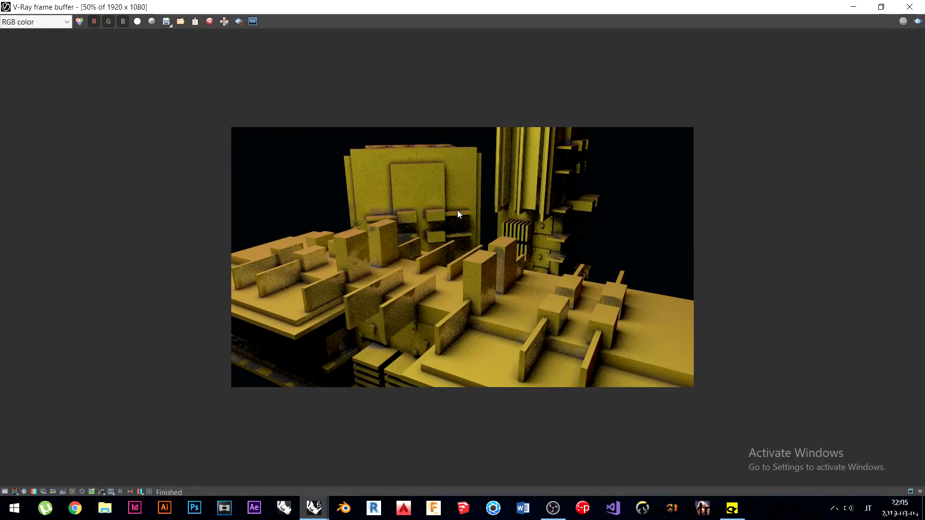
double_click(383, 268)
double_click(324, 269)
double_click(350, 261)
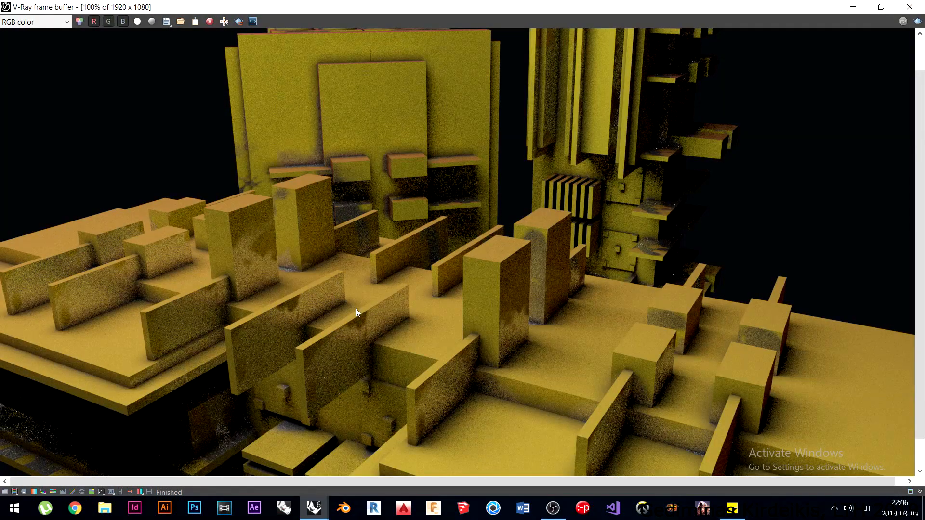
middle_click_drag(577, 342, 520, 265)
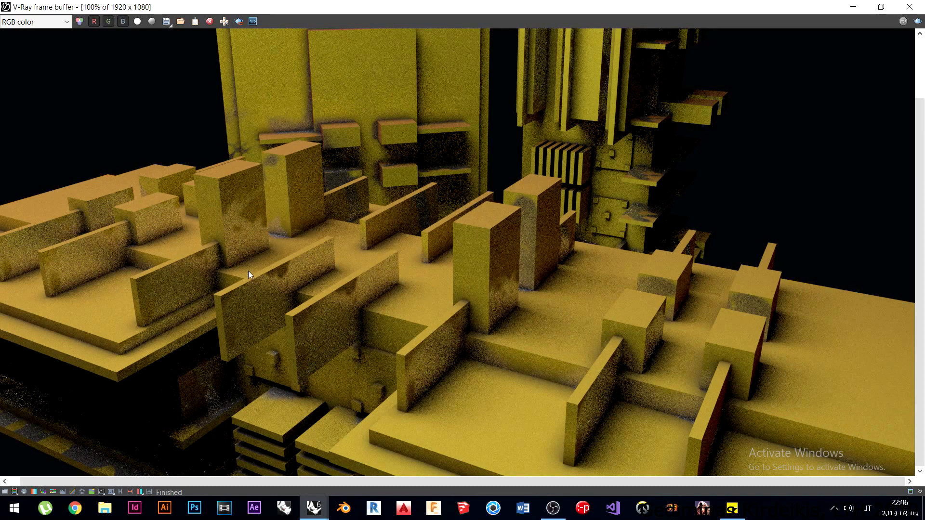
scroll(376, 290, "down", 3)
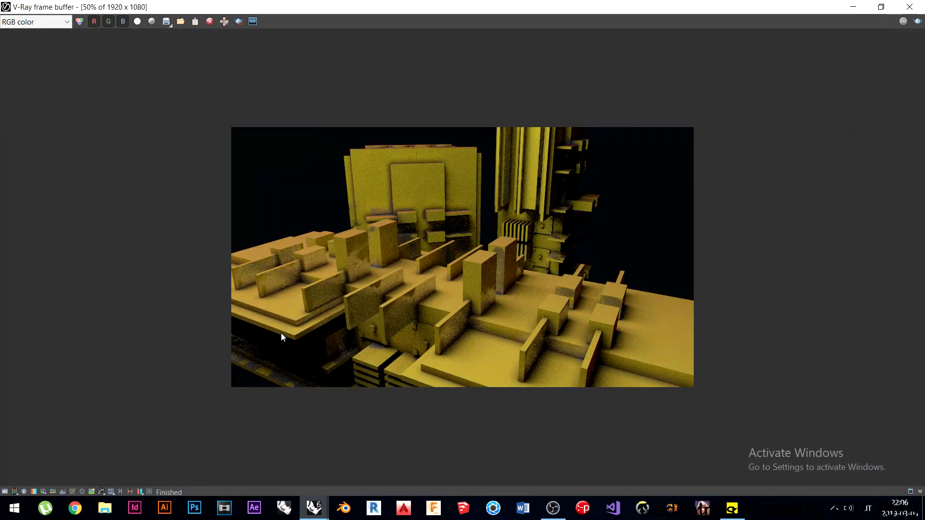
scroll(345, 210, "up", 3)
scroll(232, 197, "up", 2)
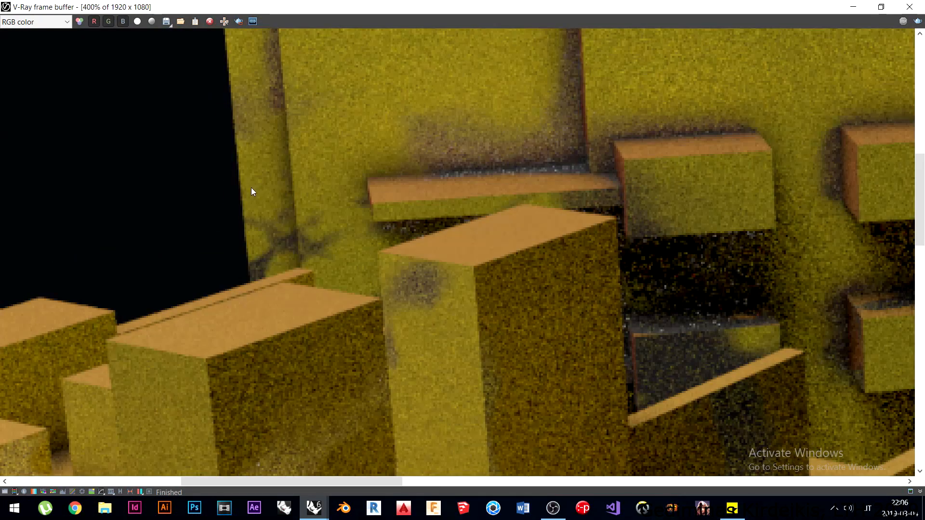
middle_click_drag(252, 191, 239, 268)
middle_click_drag(569, 245, 446, 201)
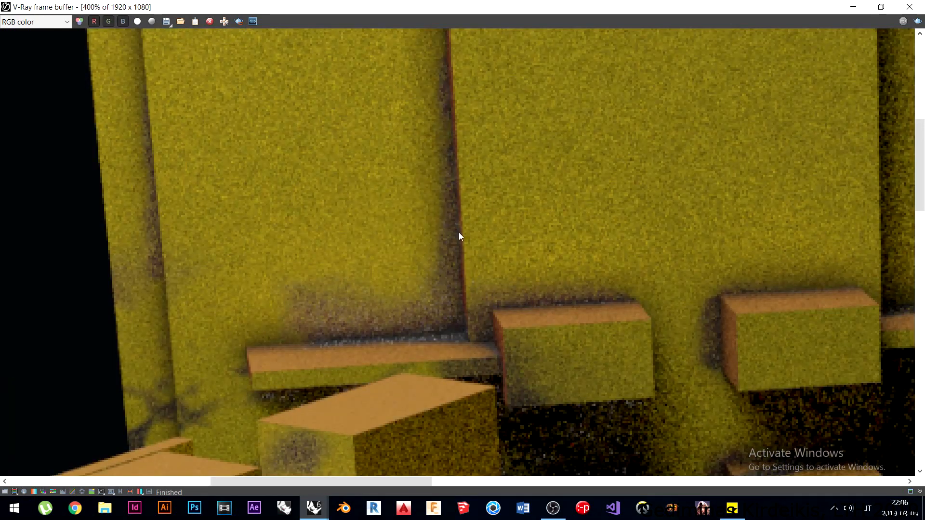
scroll(459, 232, "down", 2)
middle_click_drag(459, 316, 472, 245)
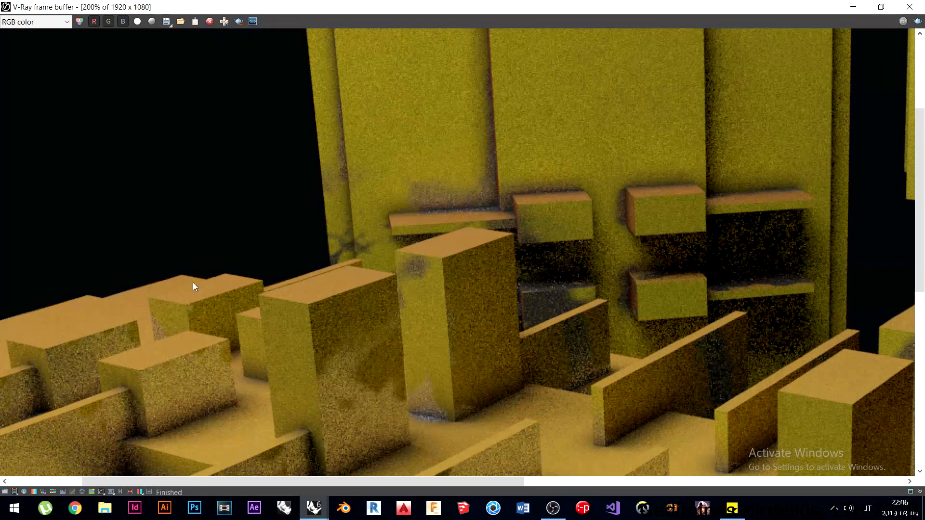
Examine the Blend material on the towers' facades and upper edges in the render at up to 800% zoom.
scroll(361, 306, "down", 2)
middle_click_drag(443, 319, 386, 282)
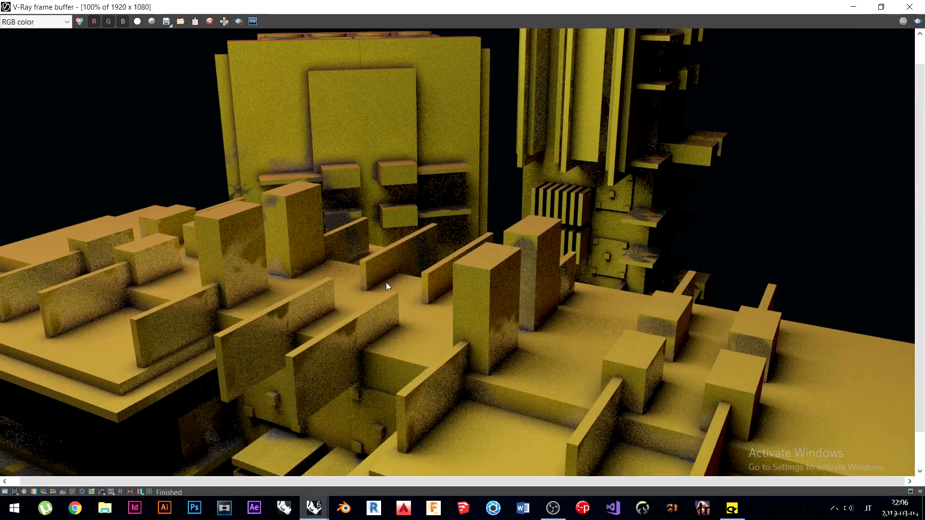
middle_click_drag(491, 201, 493, 213)
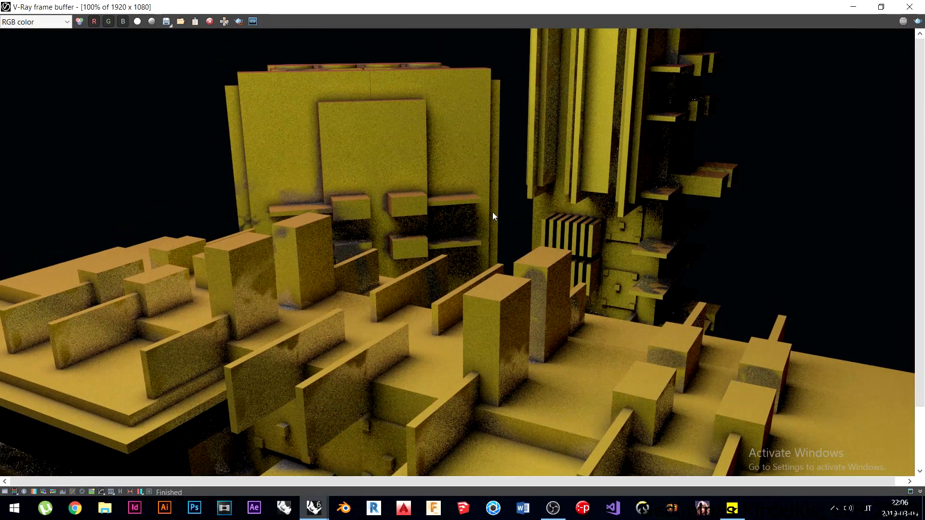
scroll(290, 79, "up", 3)
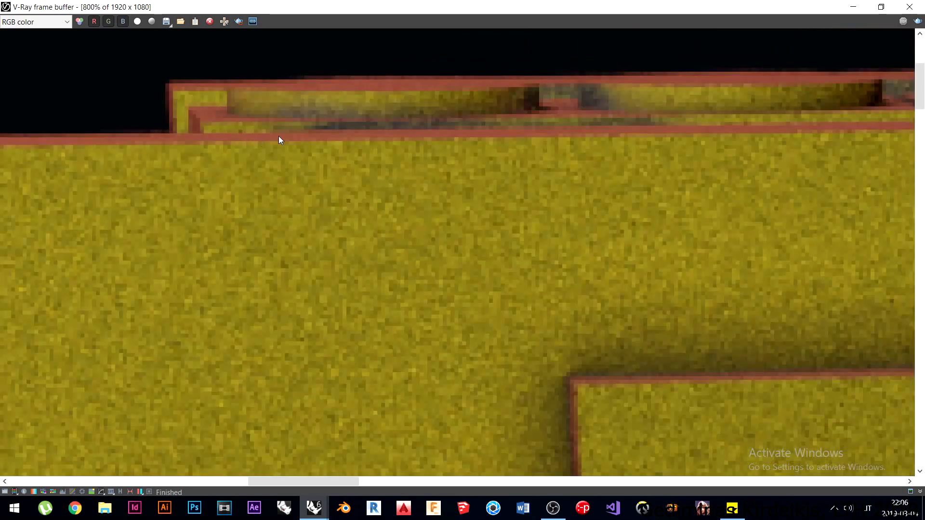
scroll(278, 136, "down", 3)
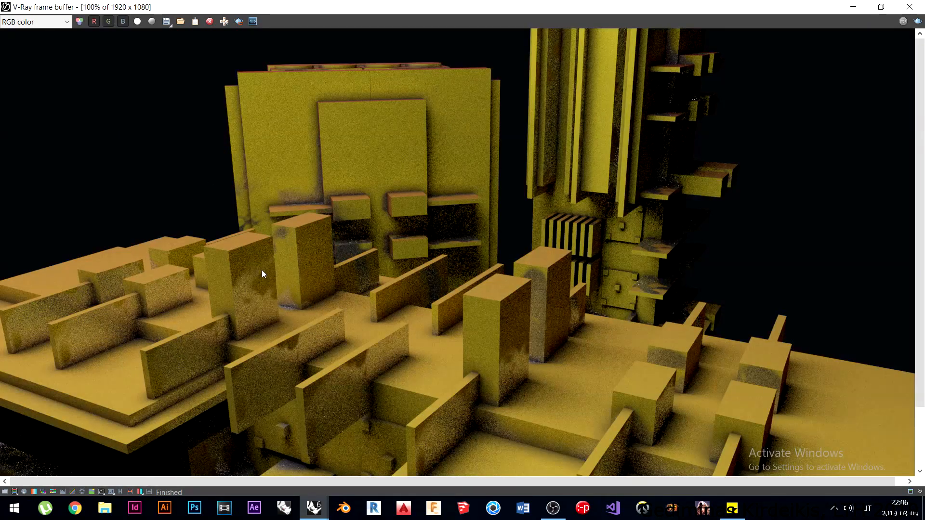
middle_click_drag(356, 285, 299, 250)
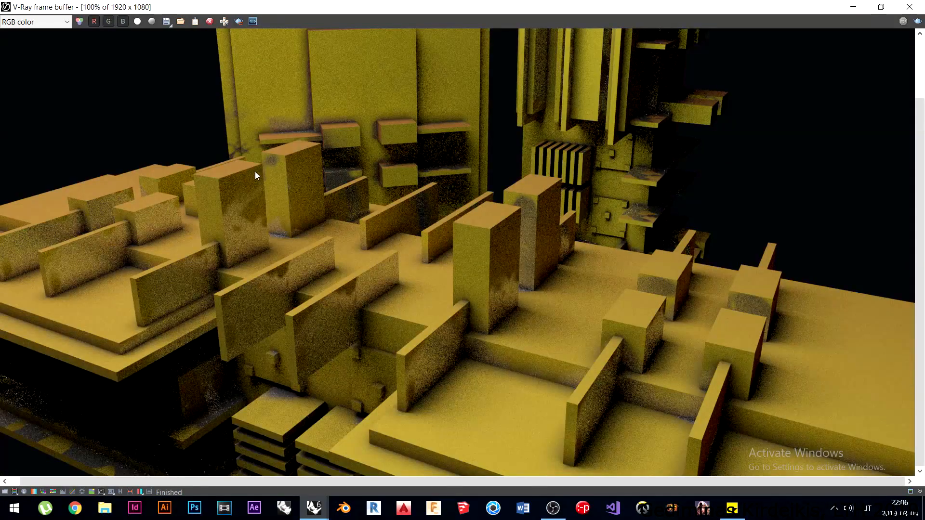
scroll(516, 256, "down", 2)
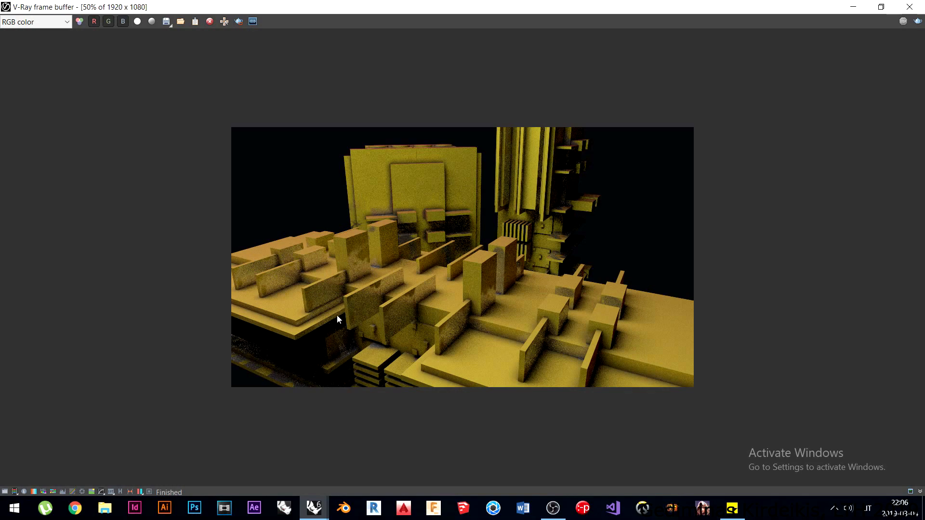
Examine the shaded levels beneath the horizontal building's roof at up to 400% zoom, and review the whole render at 50% and 100%.
scroll(338, 358, "up", 2)
scroll(226, 384, "up", 4)
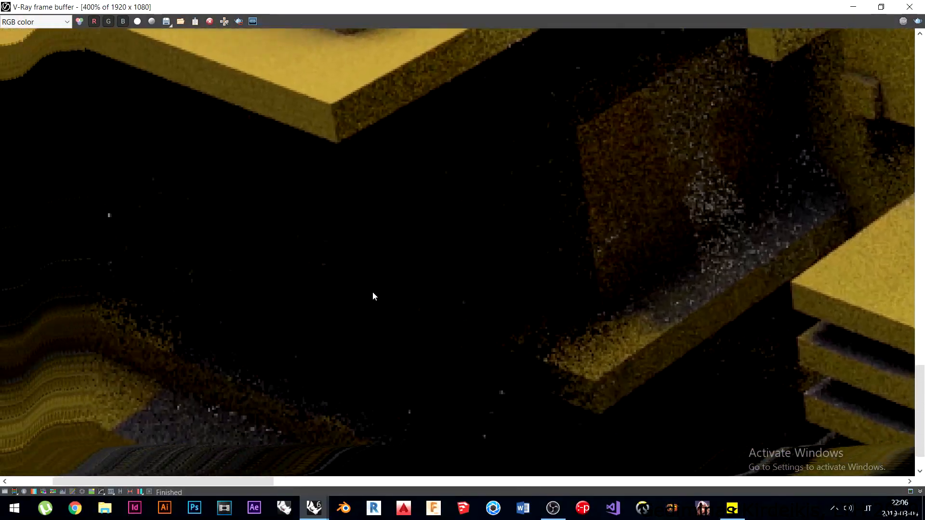
middle_click_drag(372, 291, 468, 281)
middle_click_drag(194, 307, 340, 329)
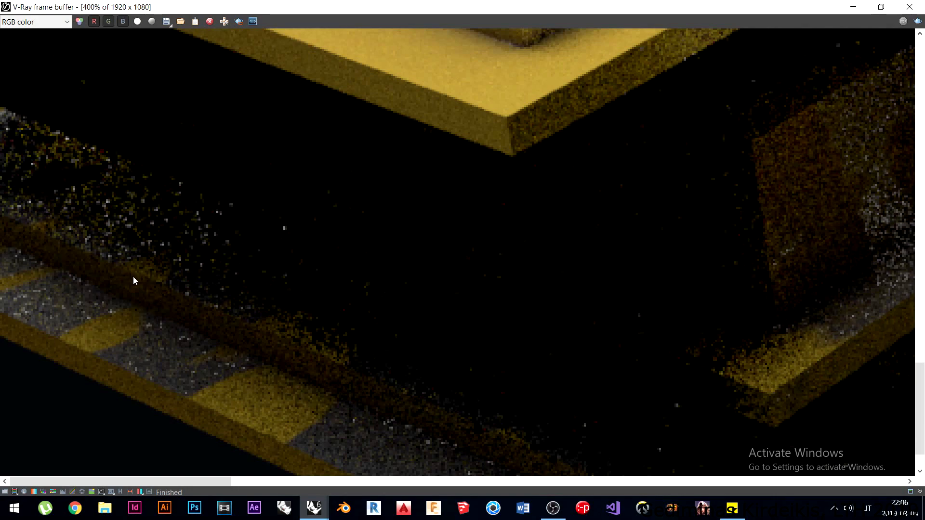
scroll(133, 277, "down", 1)
middle_click_drag(145, 373, 247, 205)
middle_click_drag(193, 343, 255, 125)
middle_click_drag(189, 356, 239, 246)
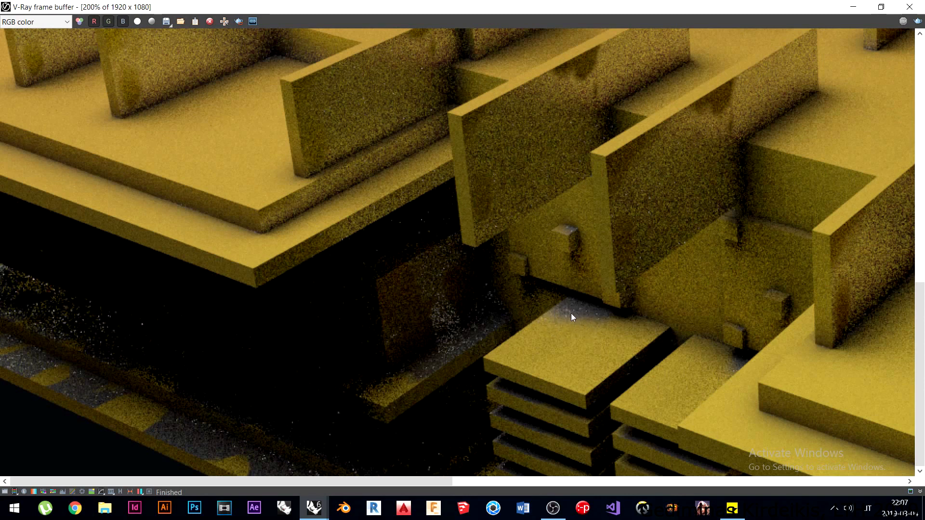
scroll(577, 302, "down", 1)
scroll(603, 345, "down", 1)
scroll(601, 354, "up", 1)
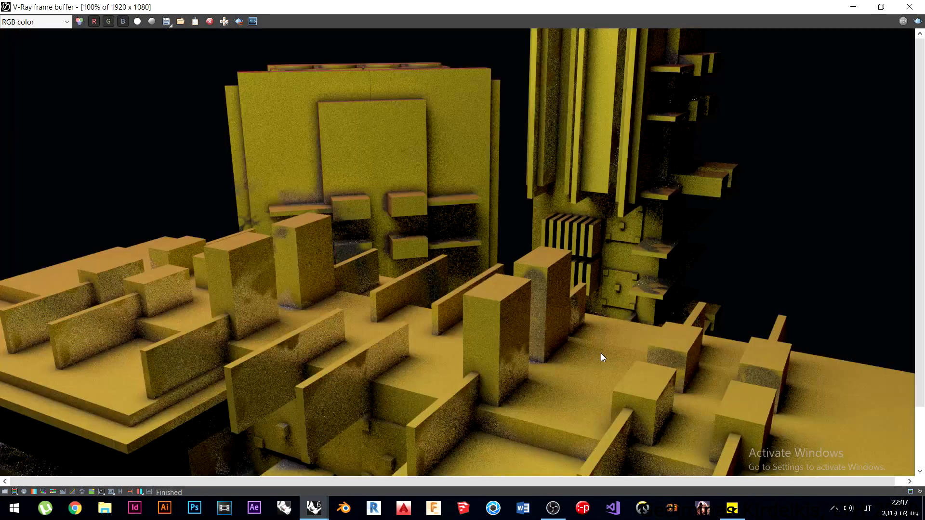
middle_click_drag(545, 346, 536, 300)
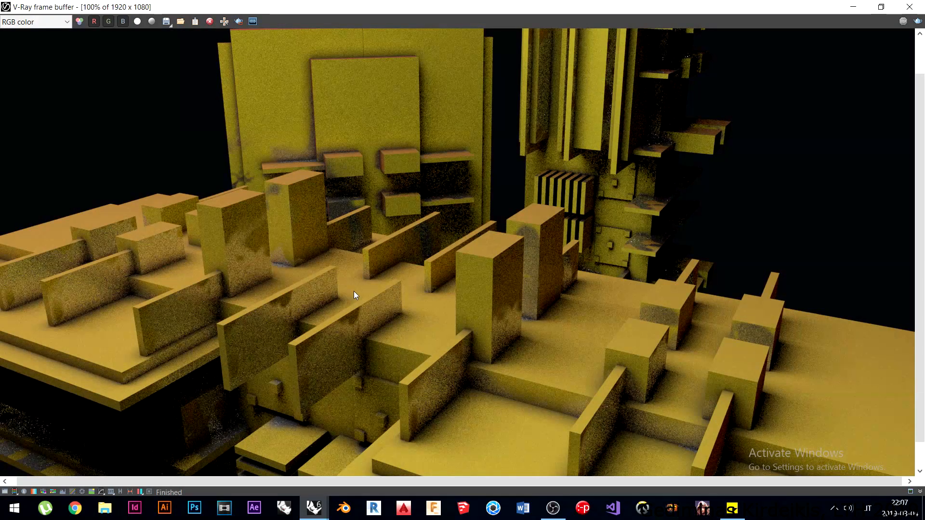
scroll(353, 291, "down", 1)
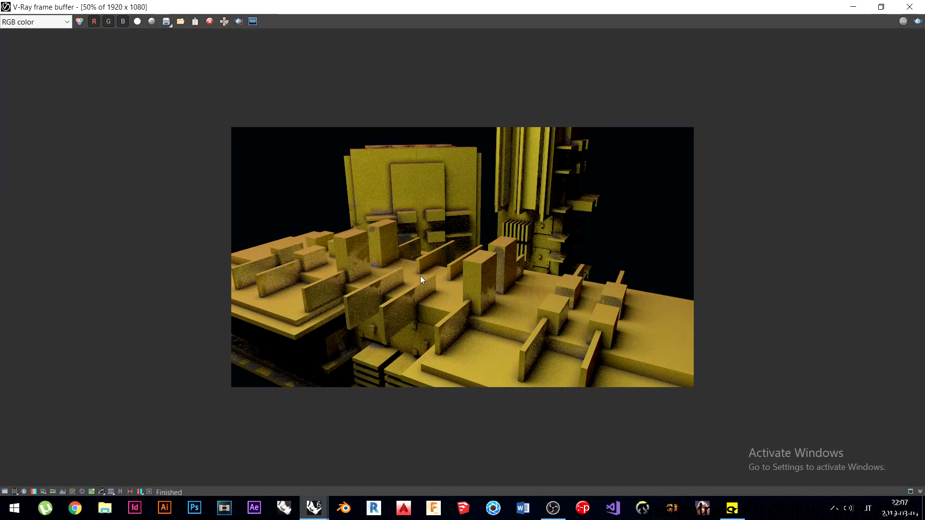
scroll(421, 277, "up", 1)
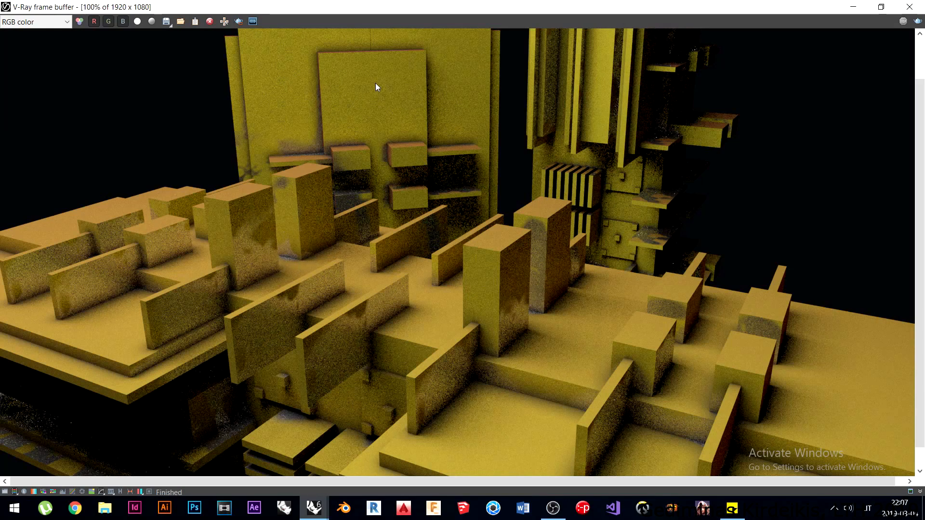
middle_click_drag(678, 289, 620, 236)
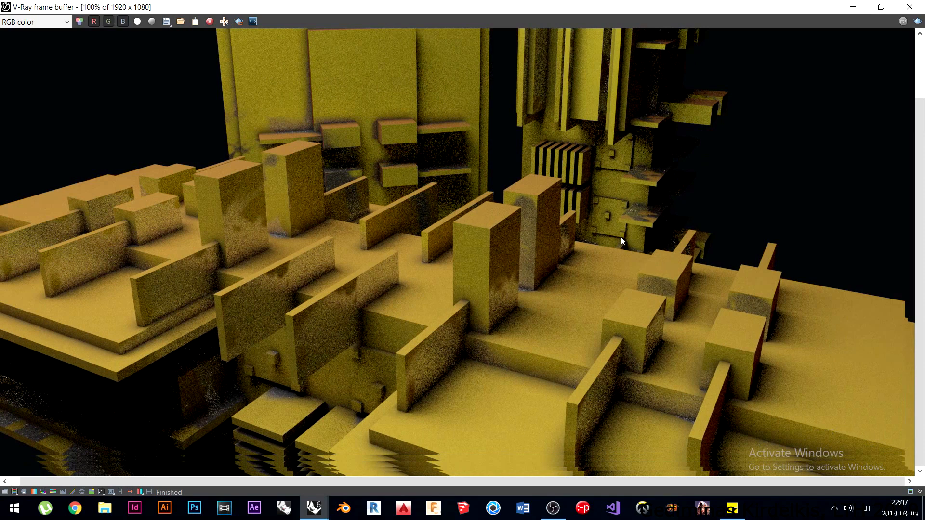
scroll(404, 185, "down", 1)
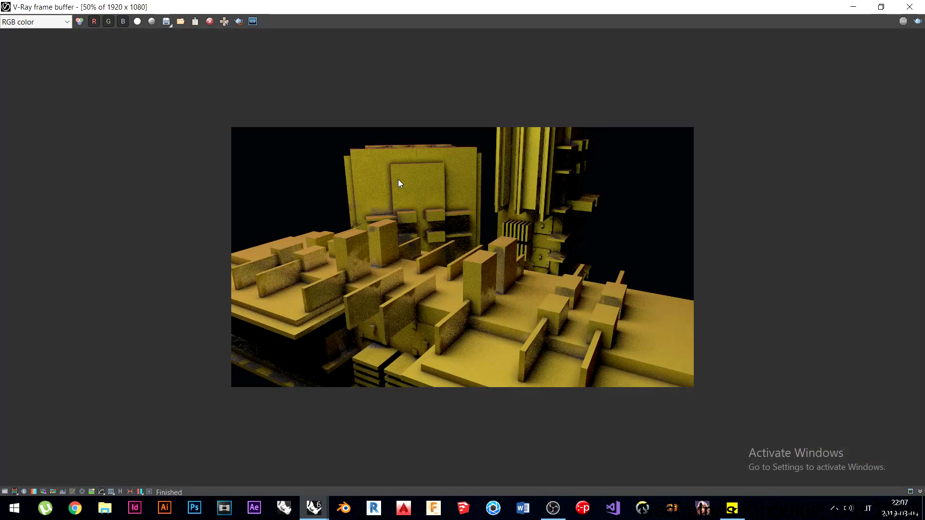
Restore the frame buffer to a smaller window and show the Blend material's coat settings in the V-Ray Asset Editor beside it.
left_click(882, 6)
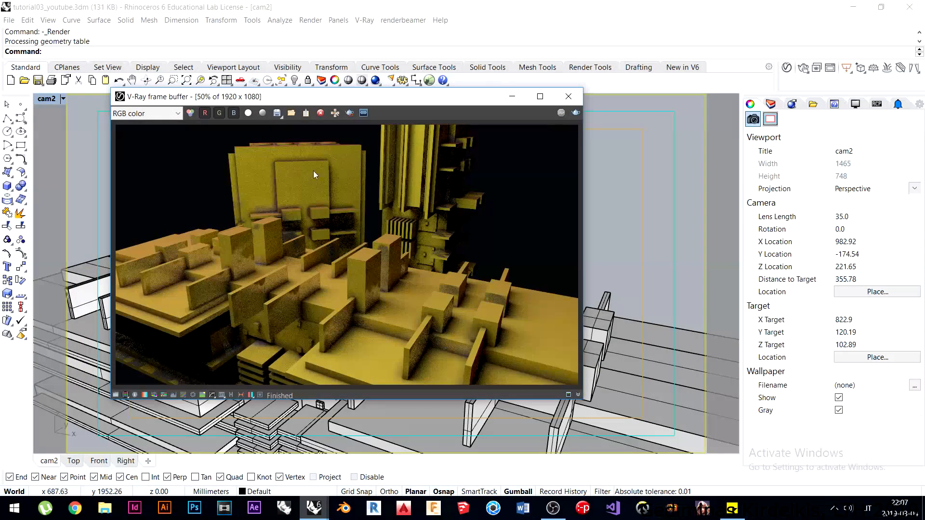
left_click_drag(362, 97, 535, 63)
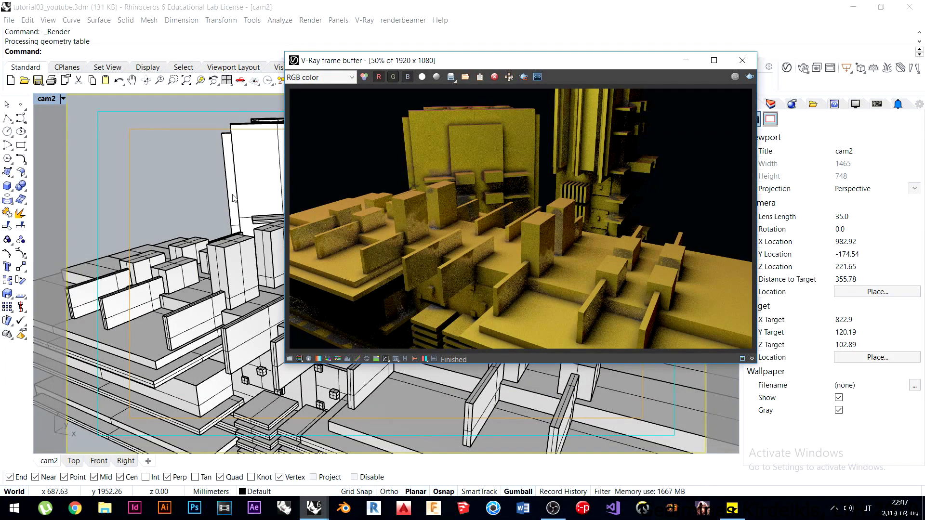
left_click_drag(470, 60, 580, 122)
left_click(787, 67)
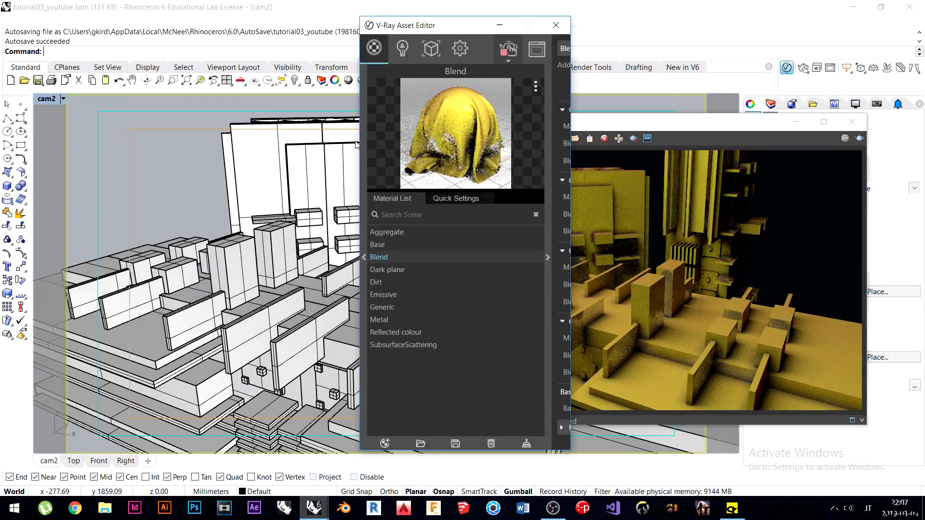
left_click_drag(417, 30, 223, 46)
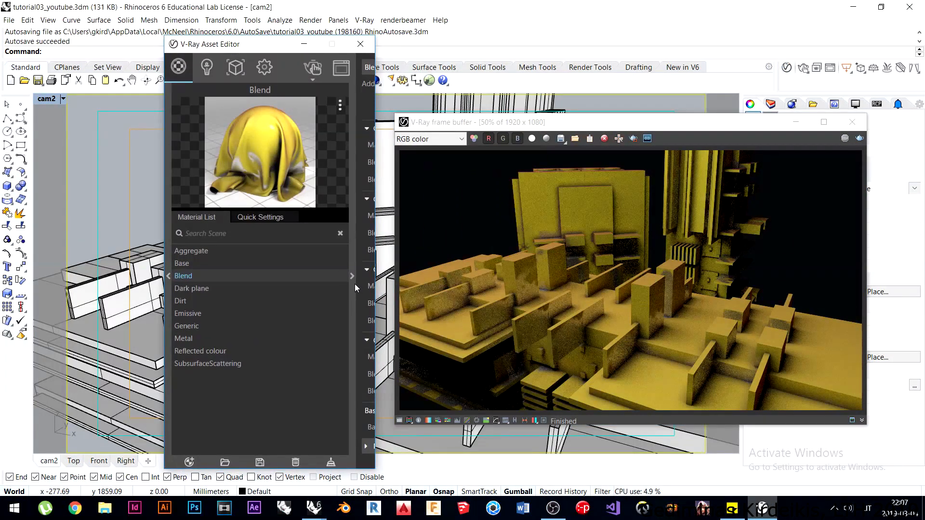
left_click(352, 279)
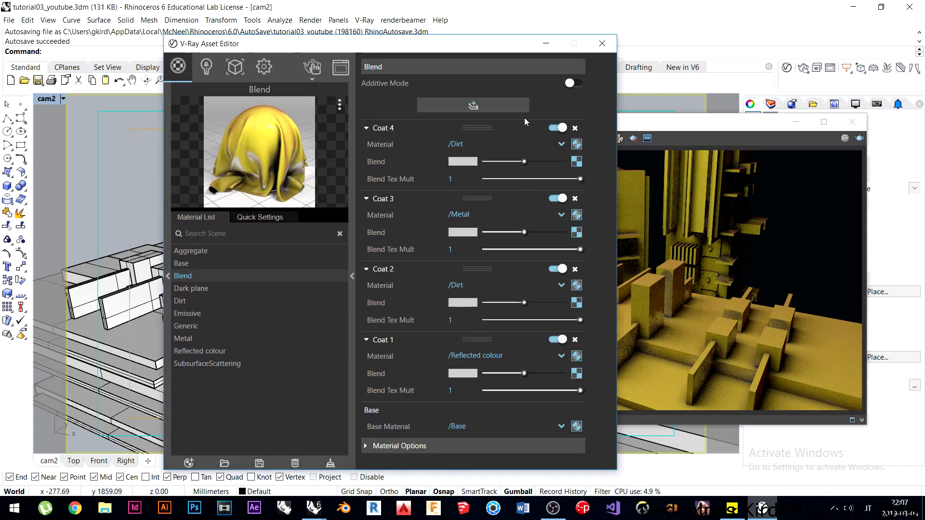
left_click_drag(418, 38, 339, 14)
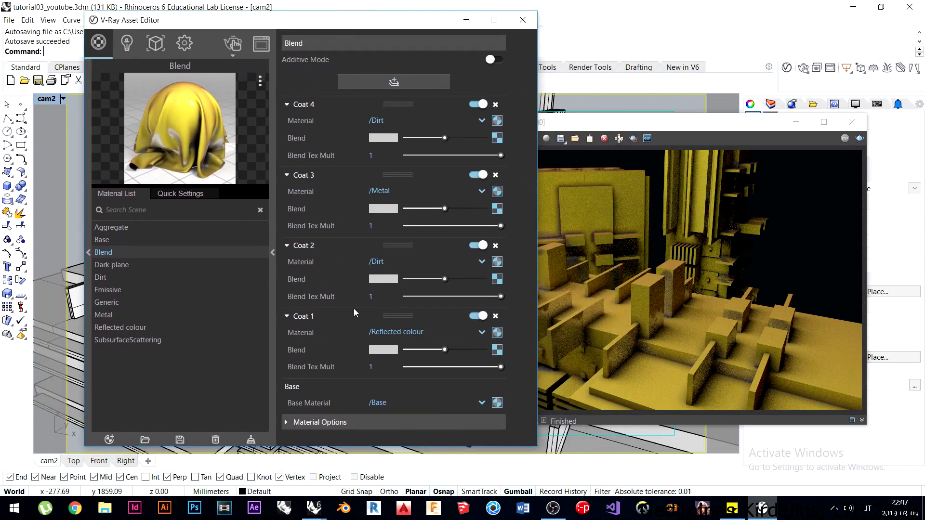
Try swapping the Blend's Coat 2 and Coat 3 in the layer order, and restore their original order.
left_click_drag(398, 247, 396, 170)
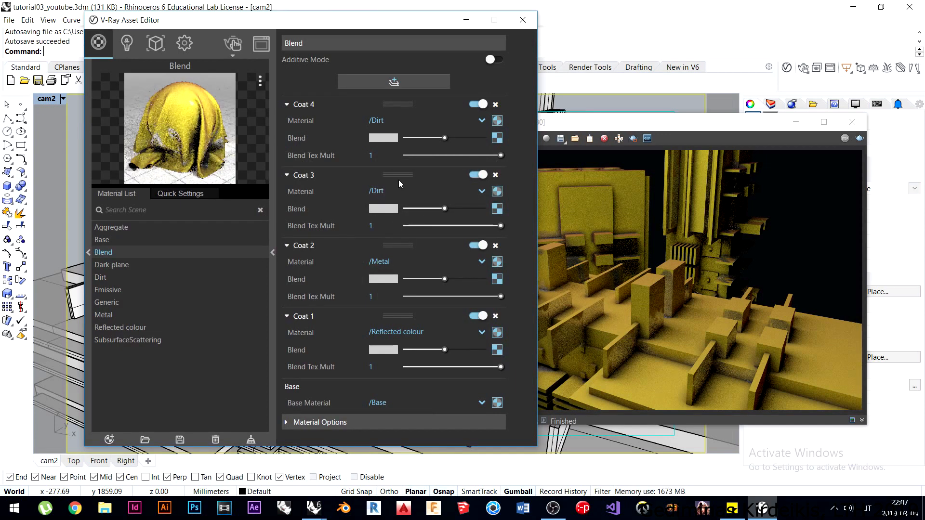
left_click_drag(398, 174, 386, 260)
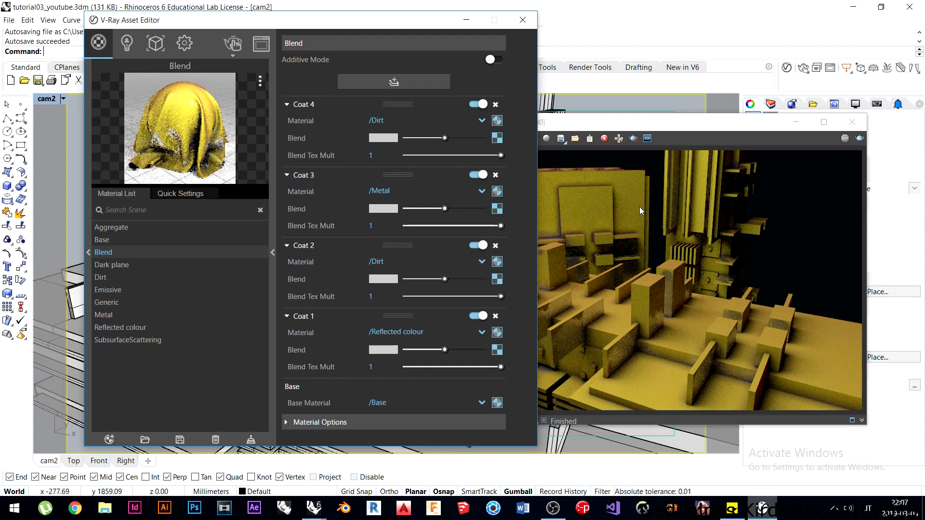
Compare the Blend's coat stack with its effect on the rendered buildings at 50% and 100% zoom.
left_click_drag(665, 130, 668, 98)
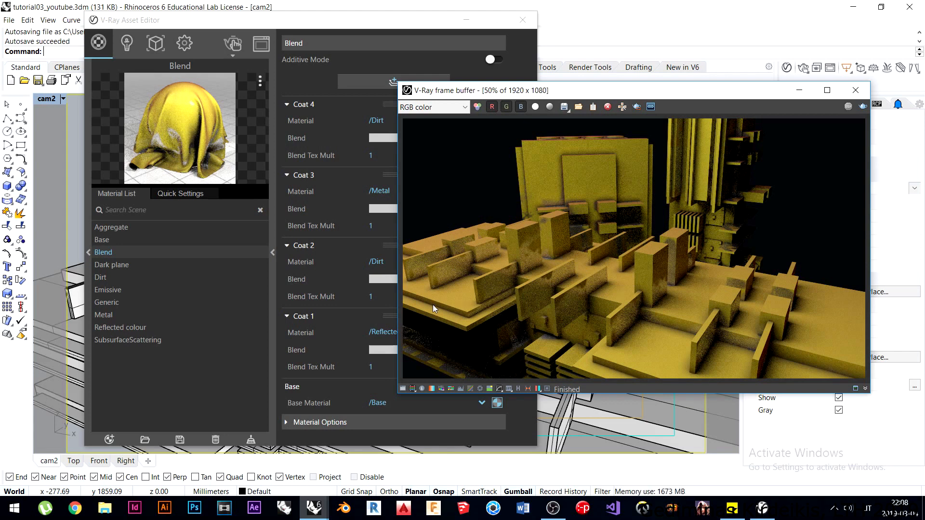
scroll(433, 305, "up", 1)
scroll(601, 245, "down", 1)
scroll(448, 300, "up", 1)
middle_click_drag(448, 300, 562, 249)
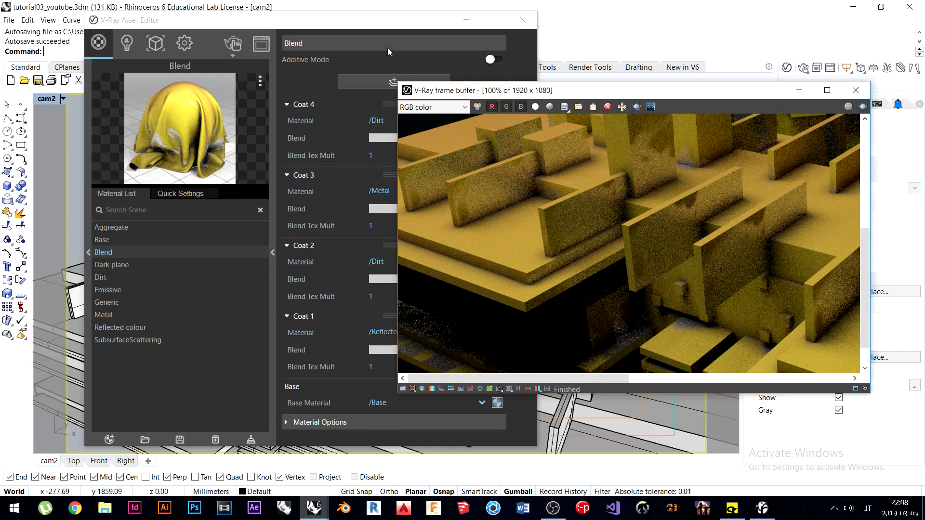
left_click(372, 27)
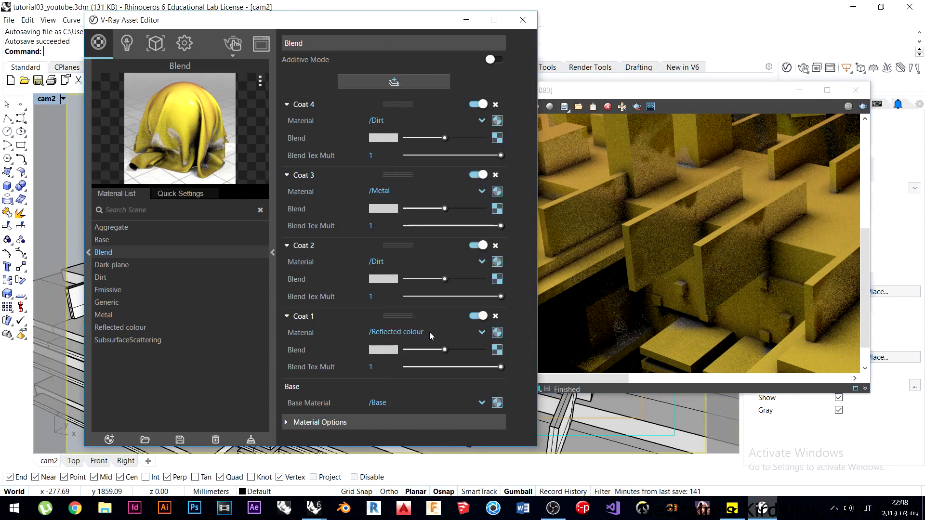
left_click(577, 227)
scroll(578, 227, "down", 3)
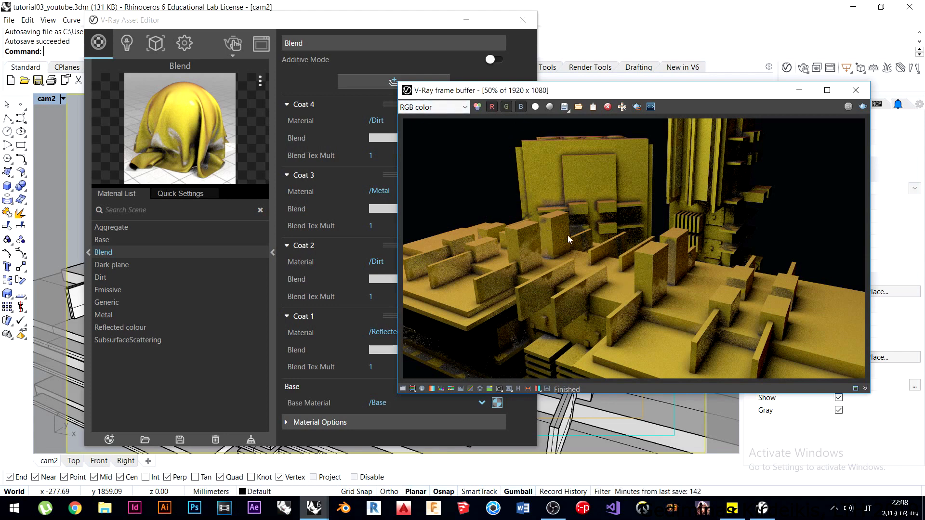
scroll(611, 242, "up", 1)
scroll(612, 243, "down", 1)
Close the frame buffer and the Asset Editor, and frame the whole building composition in the cam2 view.
left_click_drag(678, 97, 563, 97)
left_click(740, 90)
left_click_drag(385, 25, 699, 31)
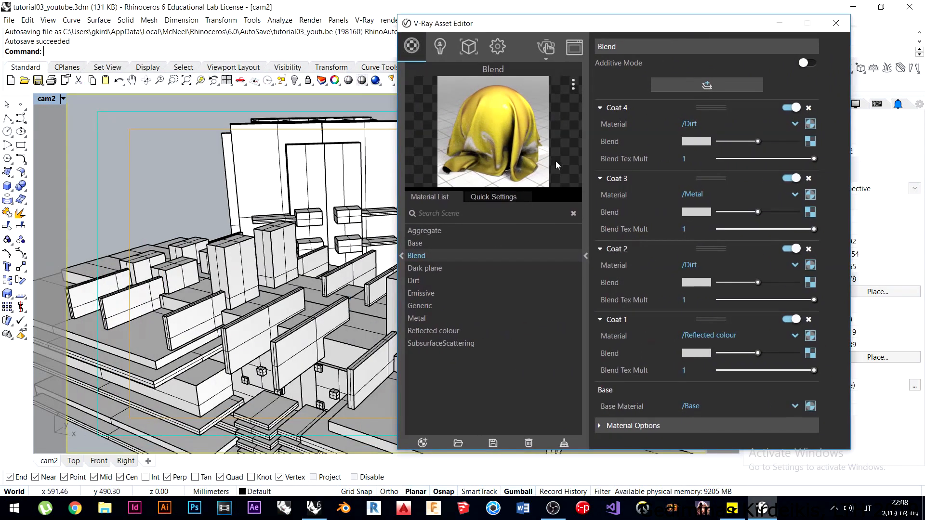
left_click(586, 258)
left_click_drag(468, 29, 672, 38)
scroll(415, 230, "down", 10)
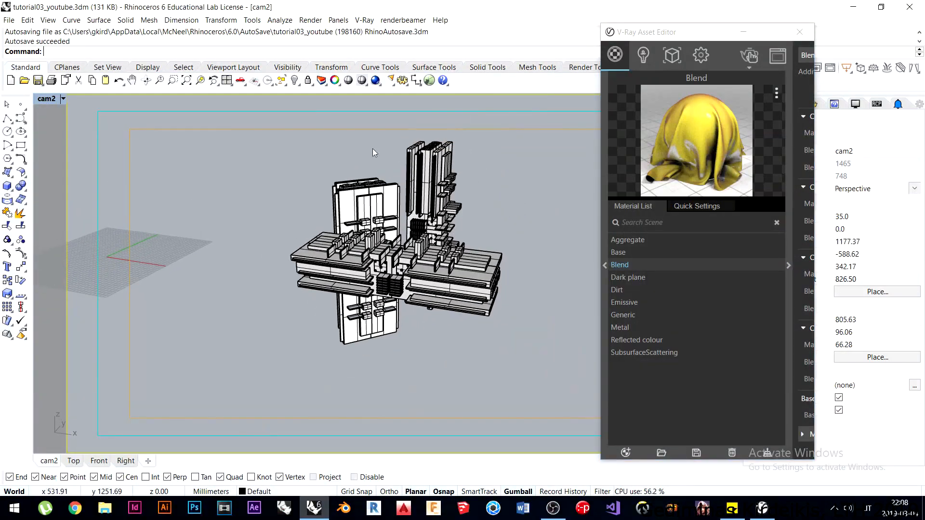
left_click_drag(644, 32, 506, 23)
left_click(660, 25)
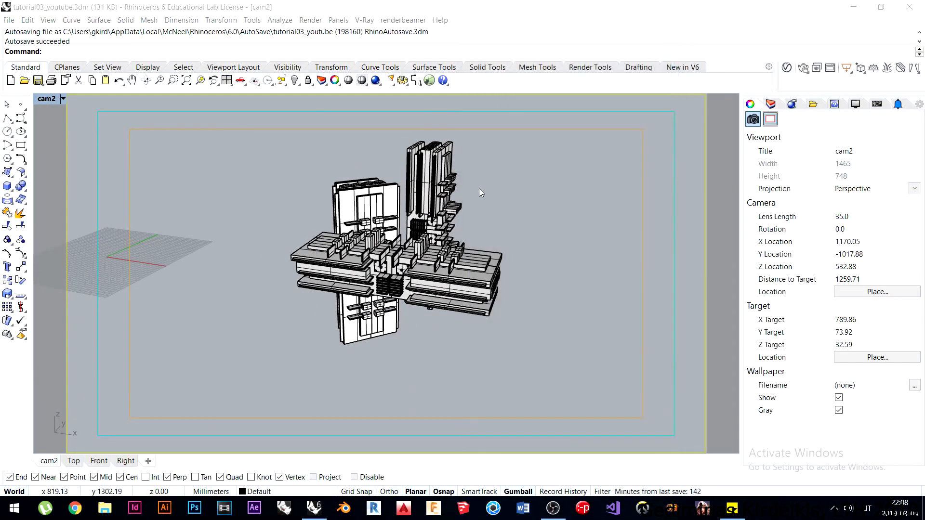
right_click_drag(479, 189, 224, 178)
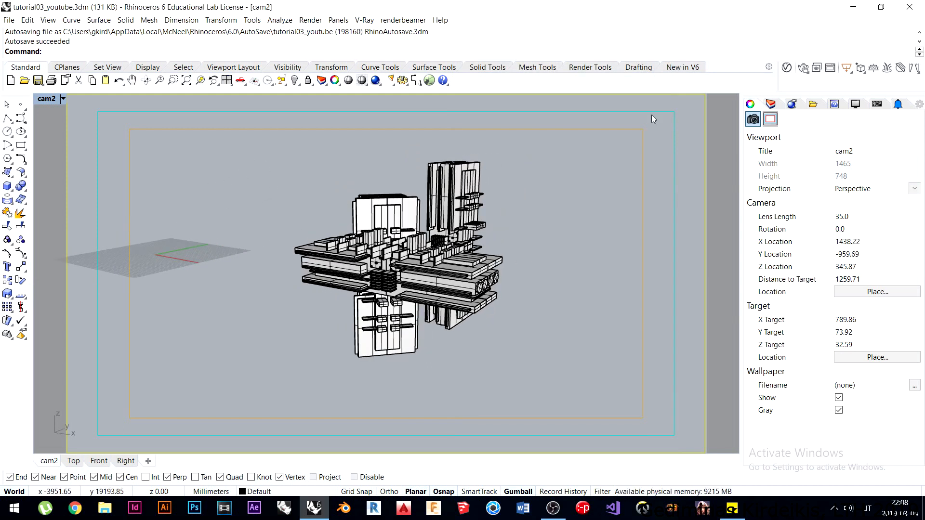
Reopen the Asset Editor, browse the Concrete category of the V-Ray material library, and collapse the library.
left_click(786, 68)
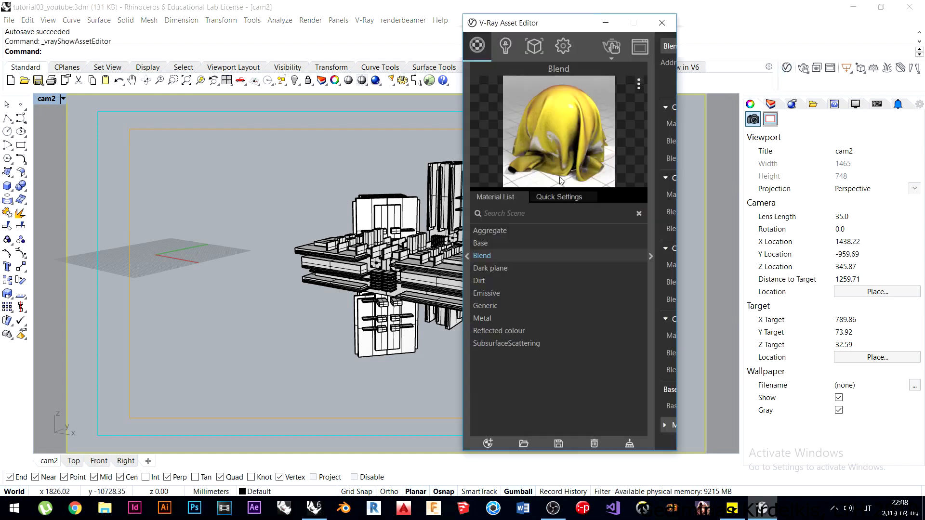
left_click(467, 256)
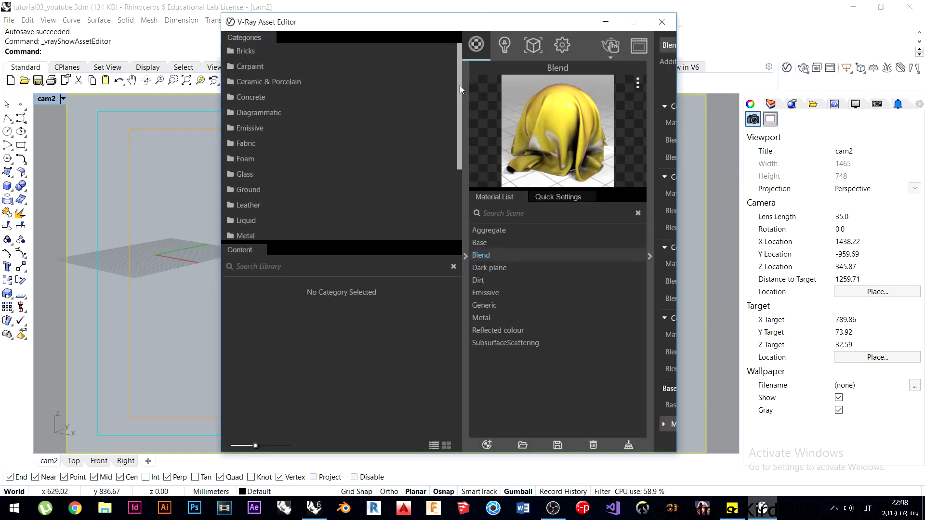
left_click_drag(461, 84, 363, 160)
scroll(288, 132, "up", 2)
scroll(289, 133, "up", 2)
left_click(249, 97)
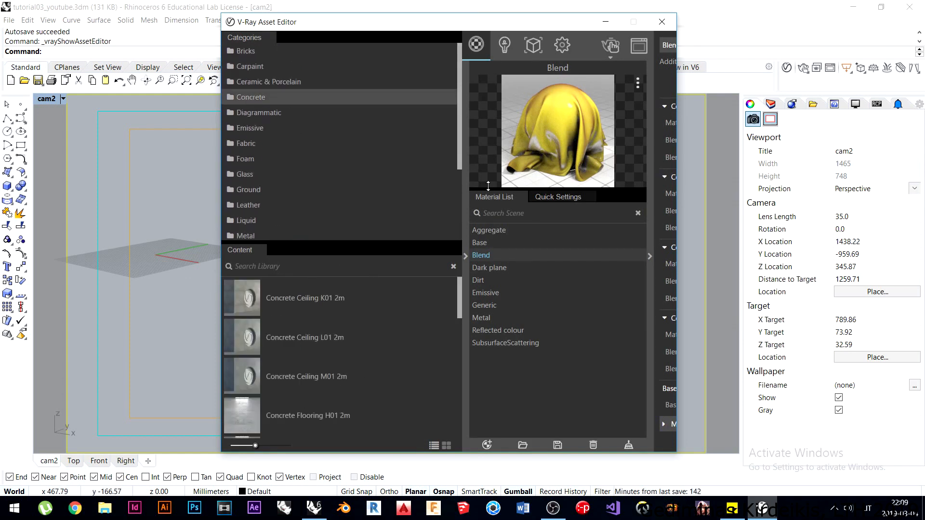
left_click(466, 255)
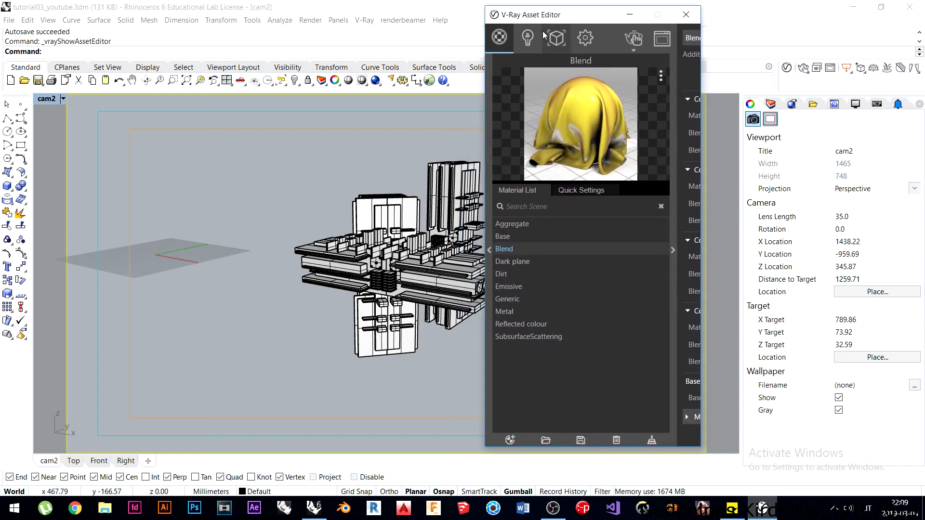